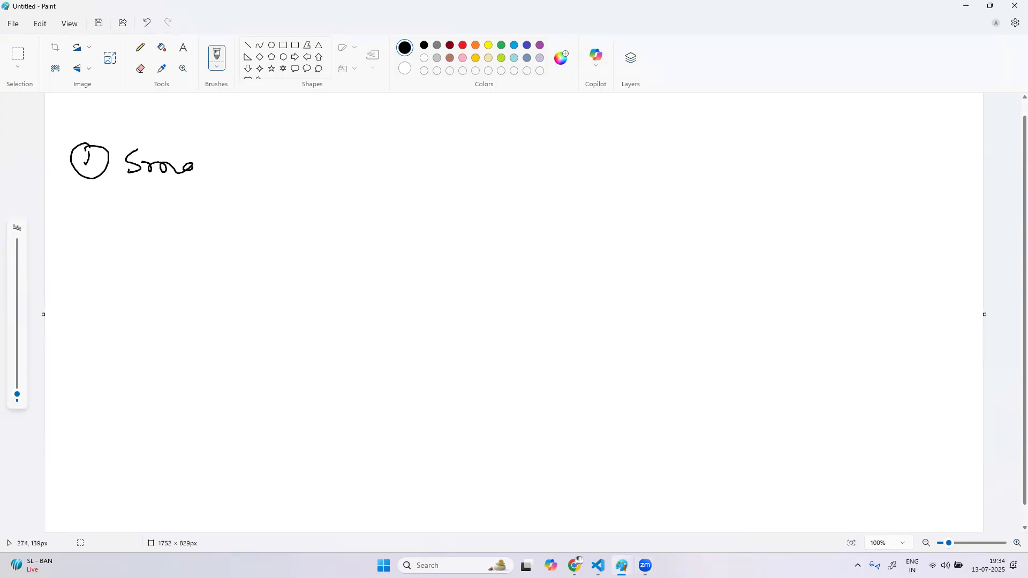
# Finish handwriting "Smartscape topology" as item 1 and add a circled item 2 reading "Tagging" below it
pyautogui.moveTo(266, 167); pyautogui.dragTo(270, 172)
pyautogui.moveTo(283, 160)
pyautogui.mouseDown()
pyautogui.moveTo(284, 174)
pyautogui.moveTo(389, 157)
pyautogui.moveTo(423, 163)
pyautogui.moveTo(426, 177)
pyautogui.mouseUp()
pyautogui.moveTo(86, 224)
pyautogui.mouseDown()
pyautogui.moveTo(81, 236)
pyautogui.moveTo(98, 242)
pyautogui.mouseUp()
pyautogui.moveTo(91, 219)
pyautogui.mouseDown()
pyautogui.moveTo(67, 251)
pyautogui.moveTo(107, 222)
pyautogui.mouseUp()
pyautogui.moveTo(166, 224)
pyautogui.mouseDown()
pyautogui.moveTo(166, 241)
pyautogui.moveTo(178, 221)
pyautogui.moveTo(207, 234)
pyautogui.moveTo(212, 256)
pyautogui.moveTo(255, 228)
pyautogui.moveTo(292, 235)
pyautogui.moveTo(304, 259)
pyautogui.moveTo(292, 244)
pyautogui.mouseUp()
# Handwrite a circled item 3 reading "Anomaly detection & custom alerts" below the Tagging item
pyautogui.moveTo(91, 311)
pyautogui.mouseDown()
pyautogui.moveTo(85, 325)
pyautogui.moveTo(117, 306)
pyautogui.moveTo(174, 319)
pyautogui.moveTo(183, 309)
pyautogui.mouseUp()
pyautogui.moveTo(179, 316)
pyautogui.mouseDown()
pyautogui.moveTo(286, 306)
pyautogui.moveTo(280, 323)
pyautogui.mouseUp()
pyautogui.moveTo(328, 296); pyautogui.dragTo(442, 295)
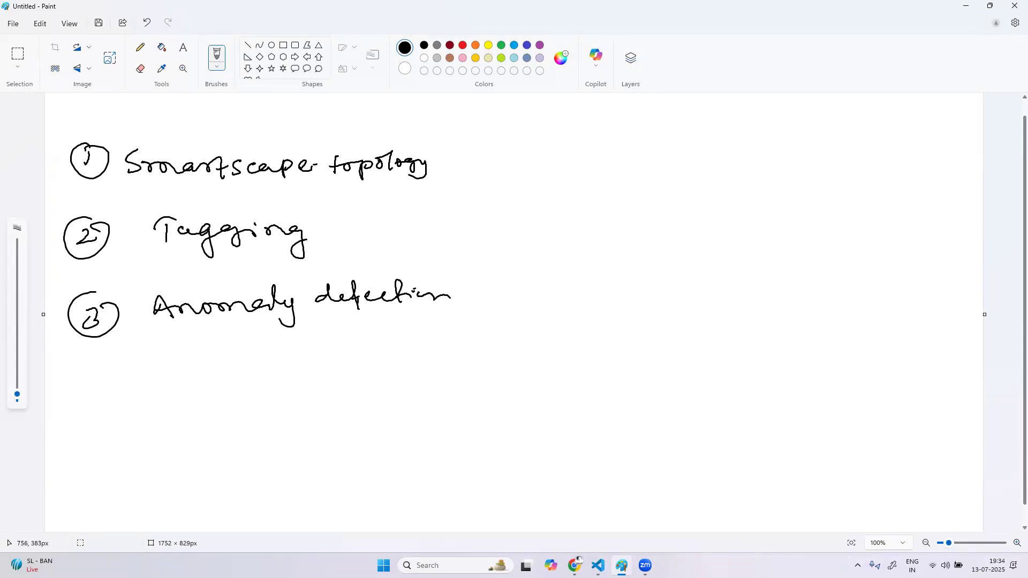
pyautogui.moveTo(501, 282)
pyautogui.mouseDown()
pyautogui.moveTo(487, 297)
pyautogui.moveTo(500, 294)
pyautogui.mouseUp()
pyautogui.moveTo(492, 280)
pyautogui.mouseDown()
pyautogui.moveTo(489, 308)
pyautogui.moveTo(554, 284)
pyautogui.moveTo(554, 296)
pyautogui.moveTo(573, 297)
pyautogui.mouseUp()
pyautogui.moveTo(563, 288)
pyautogui.mouseDown()
pyautogui.moveTo(619, 291)
pyautogui.moveTo(661, 272)
pyautogui.moveTo(697, 293)
pyautogui.moveTo(723, 284)
pyautogui.moveTo(712, 294)
pyautogui.mouseUp()
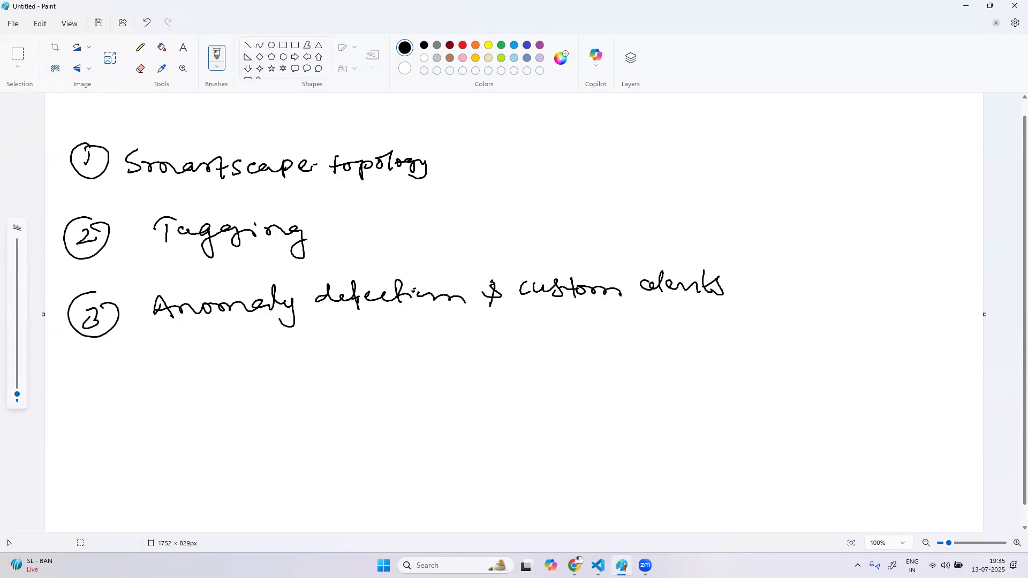
# Draw a tick mark beside "Smartscape topology" and start a new blank canvas without saving the current one
pyautogui.moveTo(475, 167); pyautogui.dragTo(517, 156)
pyautogui.click(13, 25)
pyautogui.click(47, 47)
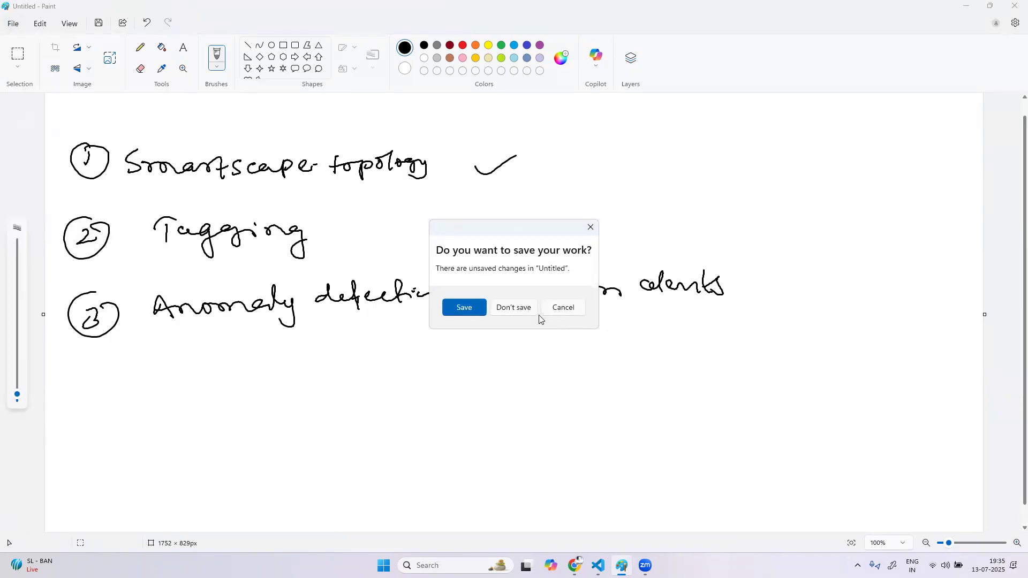
pyautogui.click(522, 311)
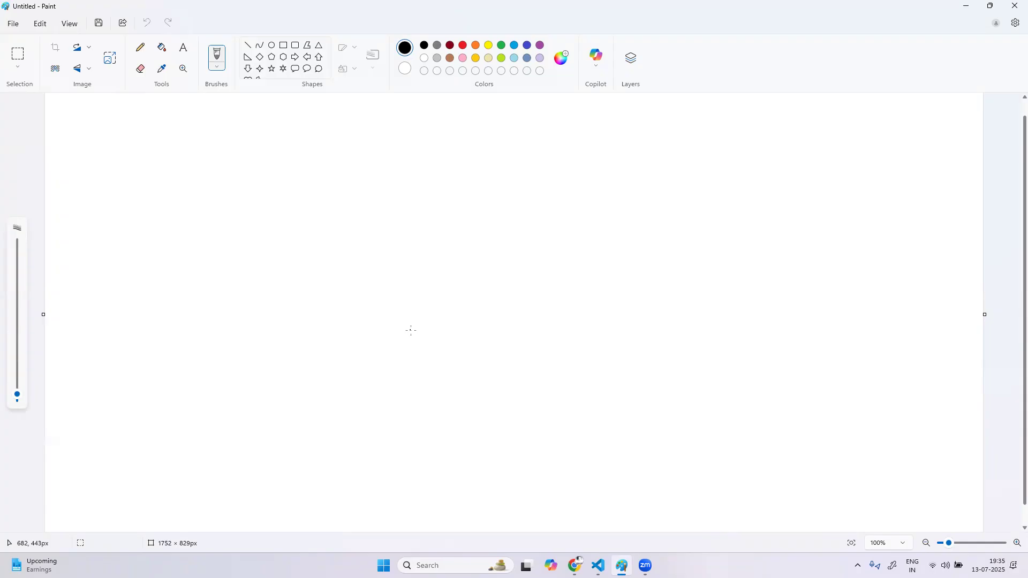
# Handwrite the heading "Datacenter to Application" and draw a rightward arrow, a downward arrow and an upward arrow beneath it
pyautogui.moveTo(105, 168)
pyautogui.mouseDown()
pyautogui.moveTo(153, 194)
pyautogui.moveTo(403, 172)
pyautogui.moveTo(437, 185)
pyautogui.moveTo(545, 178)
pyautogui.mouseUp()
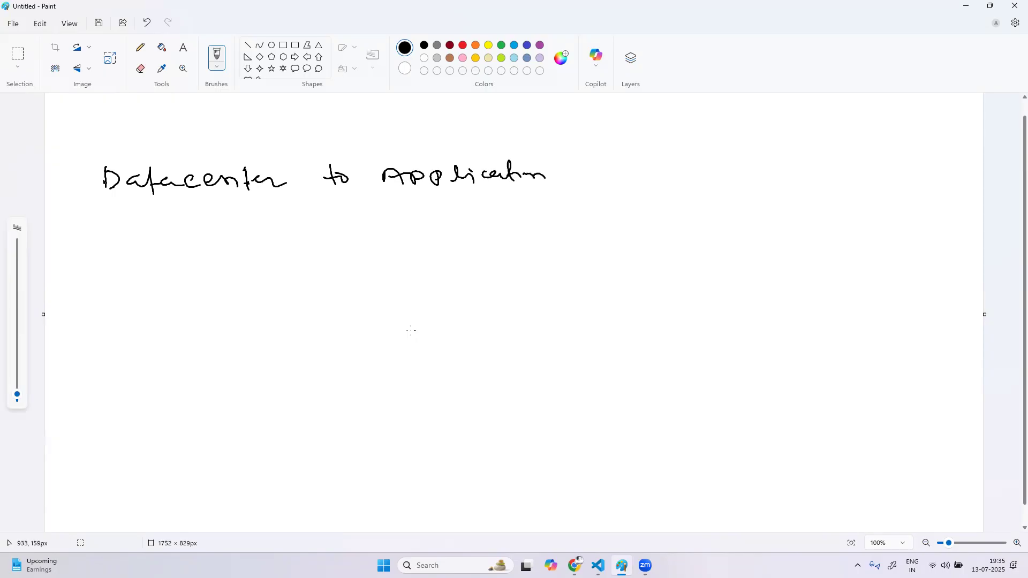
pyautogui.moveTo(126, 225); pyautogui.dragTo(422, 215)
pyautogui.moveTo(402, 206); pyautogui.dragTo(410, 229)
pyautogui.moveTo(175, 235)
pyautogui.mouseDown()
pyautogui.moveTo(181, 342)
pyautogui.moveTo(199, 339)
pyautogui.mouseUp()
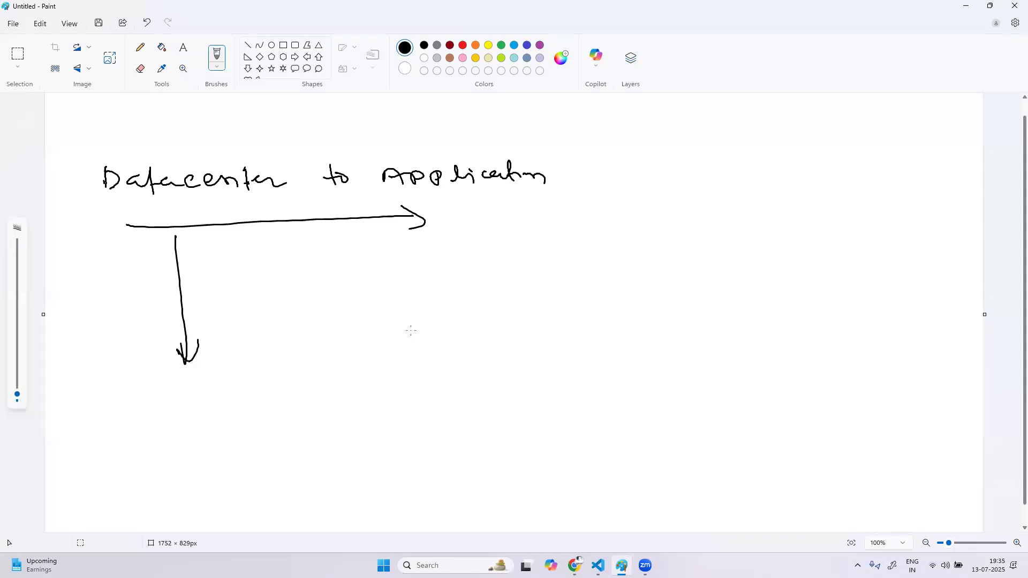
pyautogui.moveTo(145, 359)
pyautogui.mouseDown()
pyautogui.moveTo(123, 242)
pyautogui.moveTo(154, 261)
pyautogui.mouseUp()
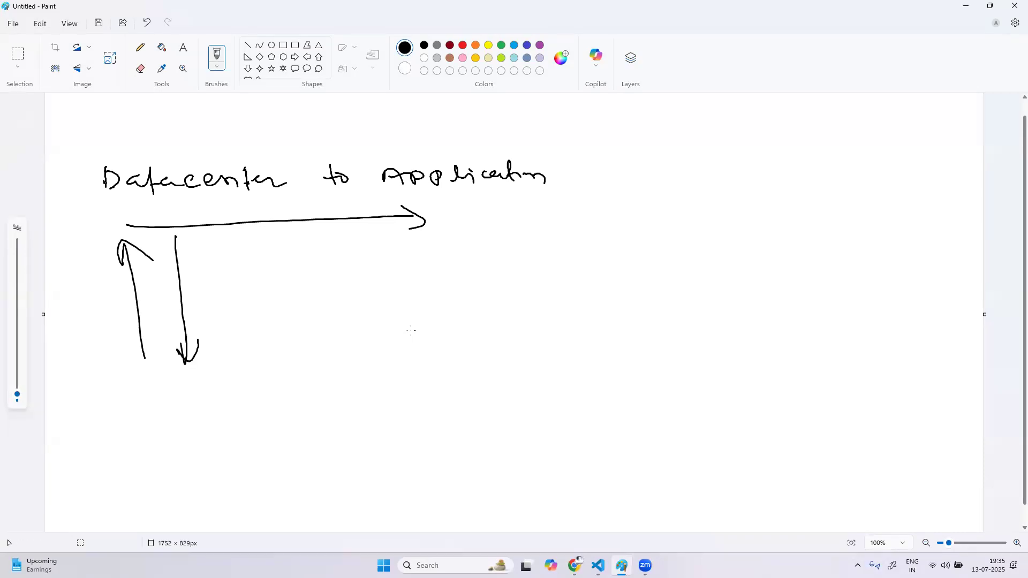
# Handwrite a vertical list of layers, Application, Process, Service, Host and Datacenter, and enclose it with a curly brace on its right side
pyautogui.moveTo(282, 269); pyautogui.dragTo(292, 272)
pyautogui.moveTo(295, 278)
pyautogui.mouseDown()
pyautogui.moveTo(307, 265)
pyautogui.moveTo(397, 266)
pyautogui.mouseUp()
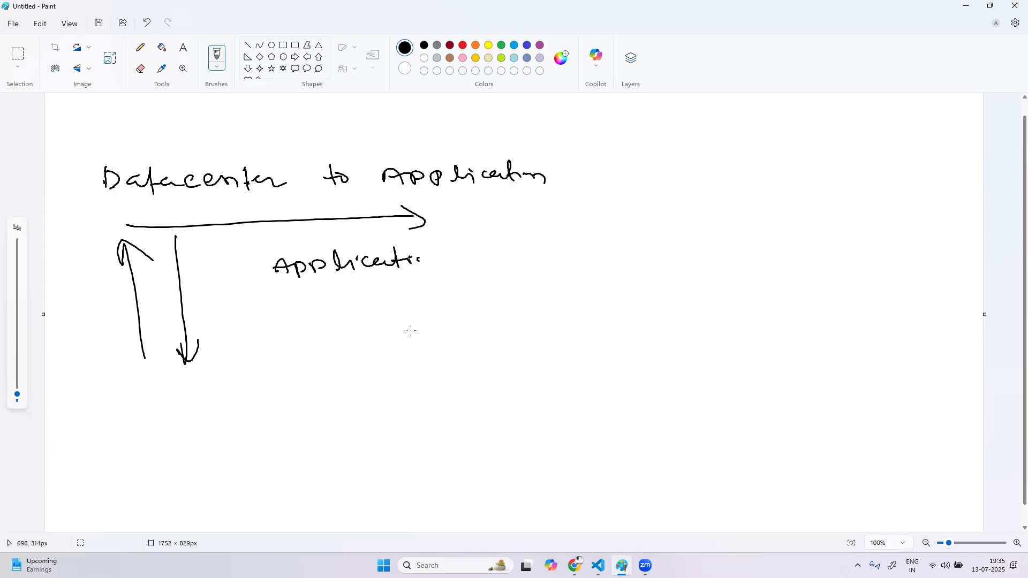
pyautogui.moveTo(347, 305); pyautogui.dragTo(368, 306)
pyautogui.moveTo(380, 301); pyautogui.dragTo(422, 312)
pyautogui.moveTo(321, 355)
pyautogui.mouseDown()
pyautogui.moveTo(325, 369)
pyautogui.moveTo(408, 351)
pyautogui.mouseUp()
pyautogui.click(383, 351)
pyautogui.moveTo(341, 410)
pyautogui.mouseDown()
pyautogui.moveTo(377, 402)
pyautogui.moveTo(398, 413)
pyautogui.mouseUp()
pyautogui.moveTo(345, 452)
pyautogui.mouseDown()
pyautogui.moveTo(348, 463)
pyautogui.moveTo(378, 460)
pyautogui.mouseUp()
pyautogui.moveTo(374, 453); pyautogui.dragTo(407, 453)
pyautogui.click(411, 447)
pyautogui.moveTo(444, 245)
pyautogui.mouseDown()
pyautogui.moveTo(470, 283)
pyautogui.moveTo(484, 473)
pyautogui.mouseUp()
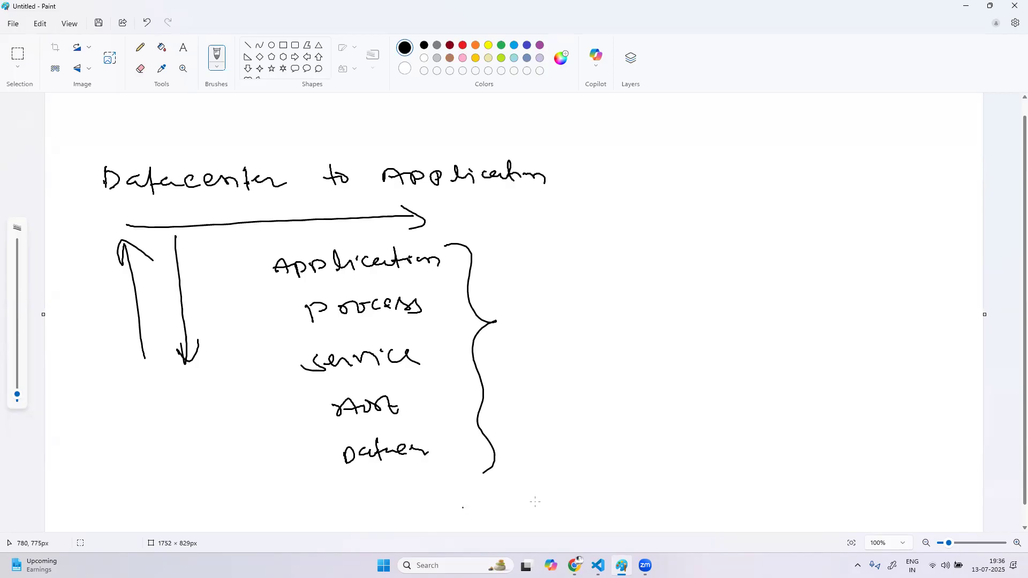
# Switch to the Dynatrace page in Chrome, search the apps for "smart" and open Smartscape Topology
pyautogui.click(574, 565)
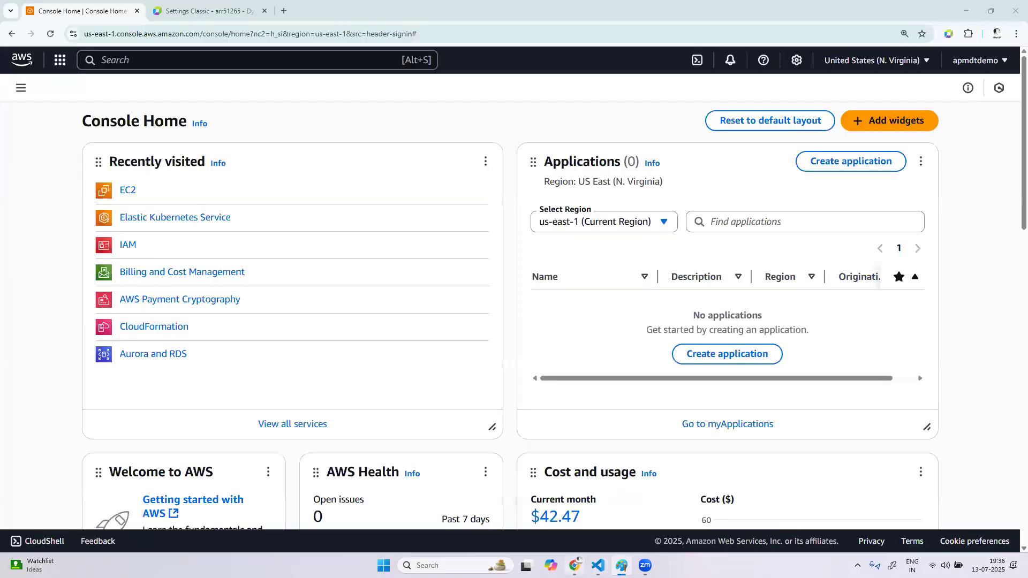
pyautogui.click(191, 20)
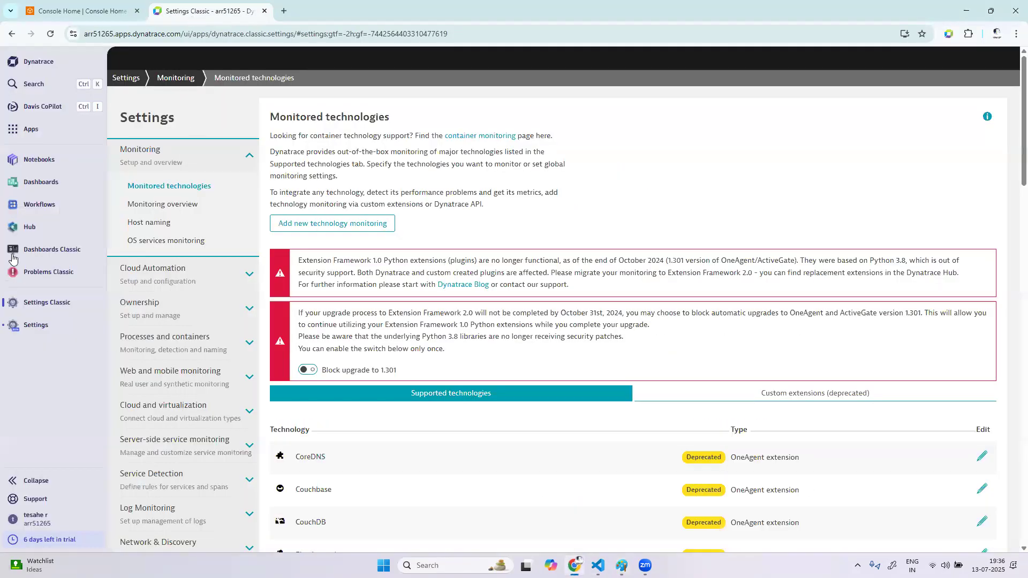
pyautogui.click(32, 129)
pyautogui.write('smart')
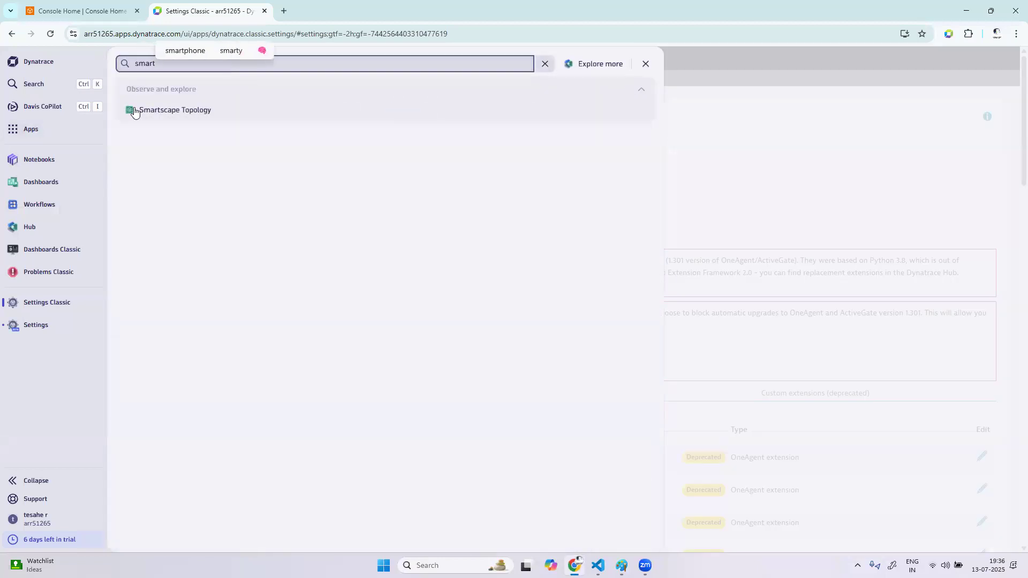
pyautogui.click(158, 111)
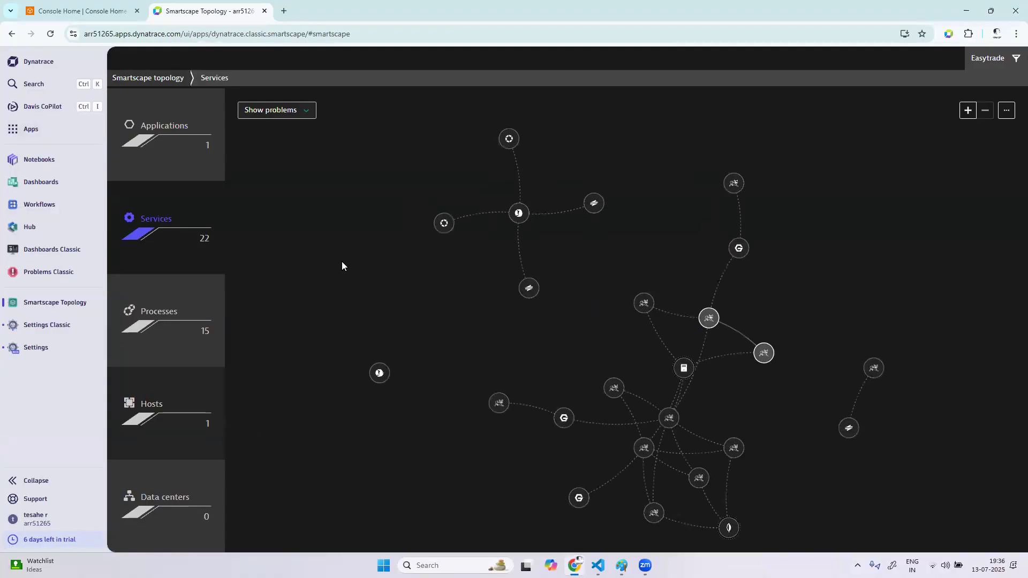
# Show the Data centers layer and clear the Easytrade filter so that all environments are included
pyautogui.click(183, 510)
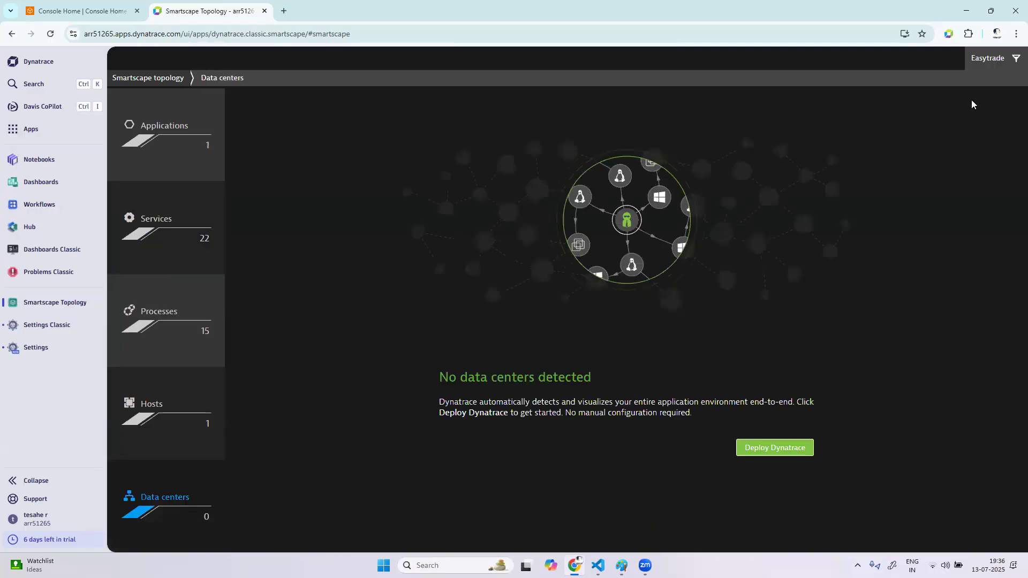
pyautogui.click(1002, 64)
pyautogui.click(853, 139)
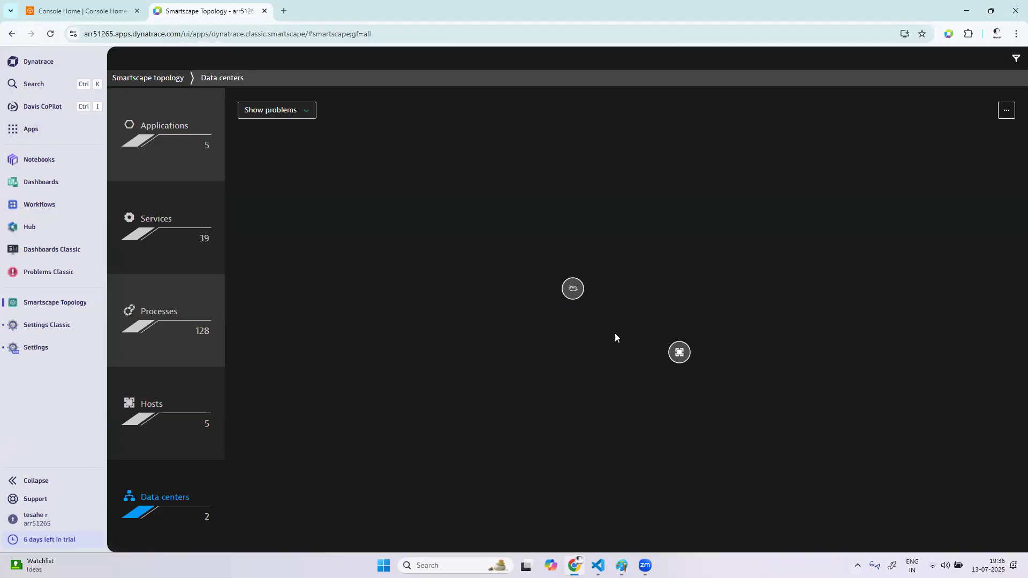
# Open the us-east-1a availability zone, expand its host group and examine the topology of the oteldemoapp001 host
pyautogui.click(569, 294)
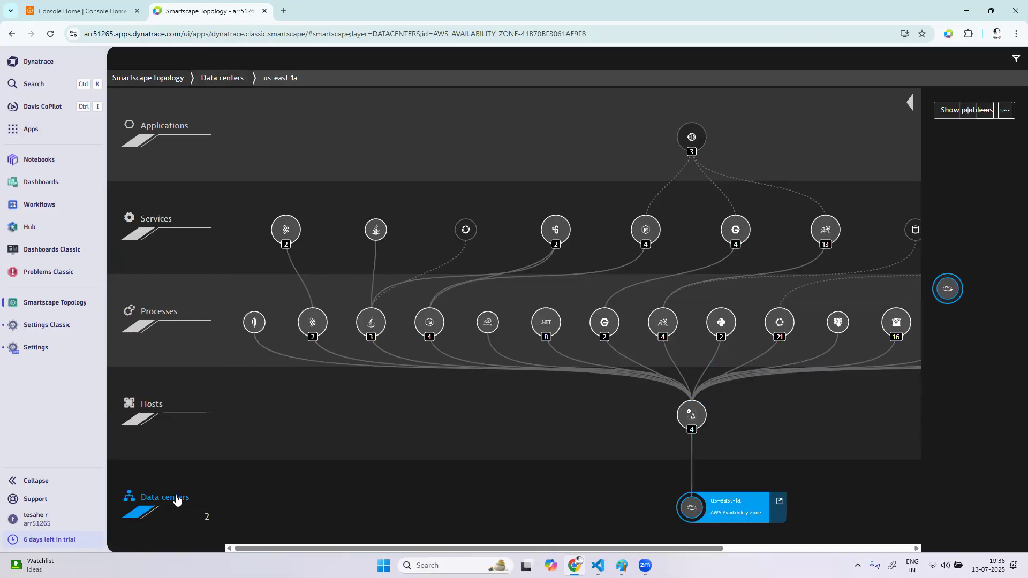
pyautogui.click(692, 431)
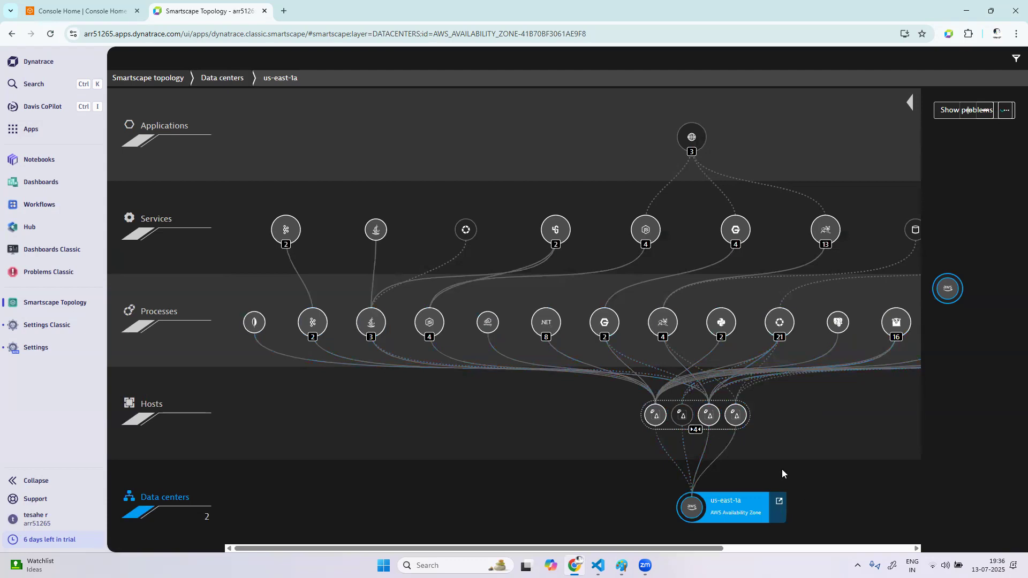
pyautogui.click(657, 416)
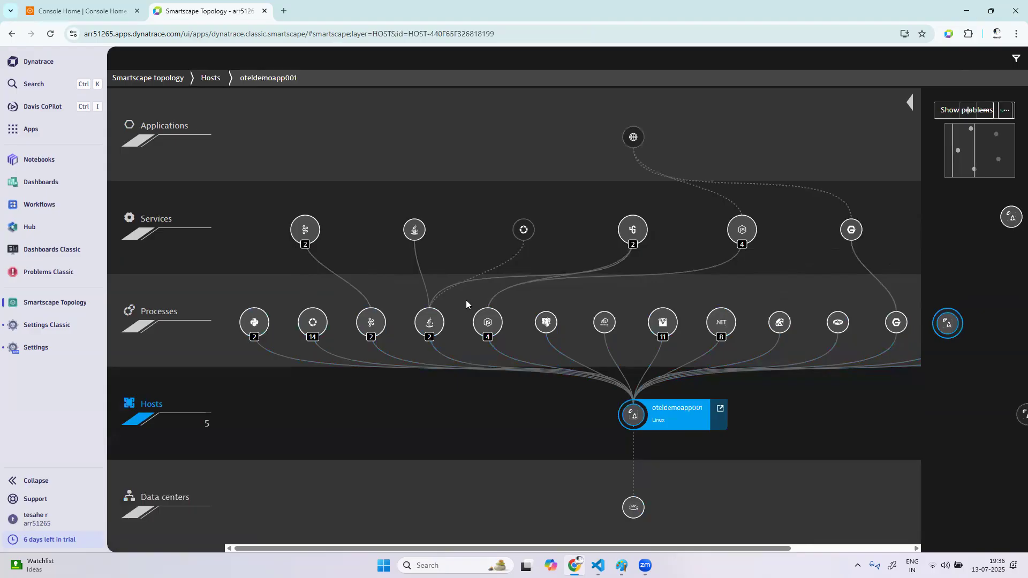
pyautogui.hscroll(3, 466, 300)
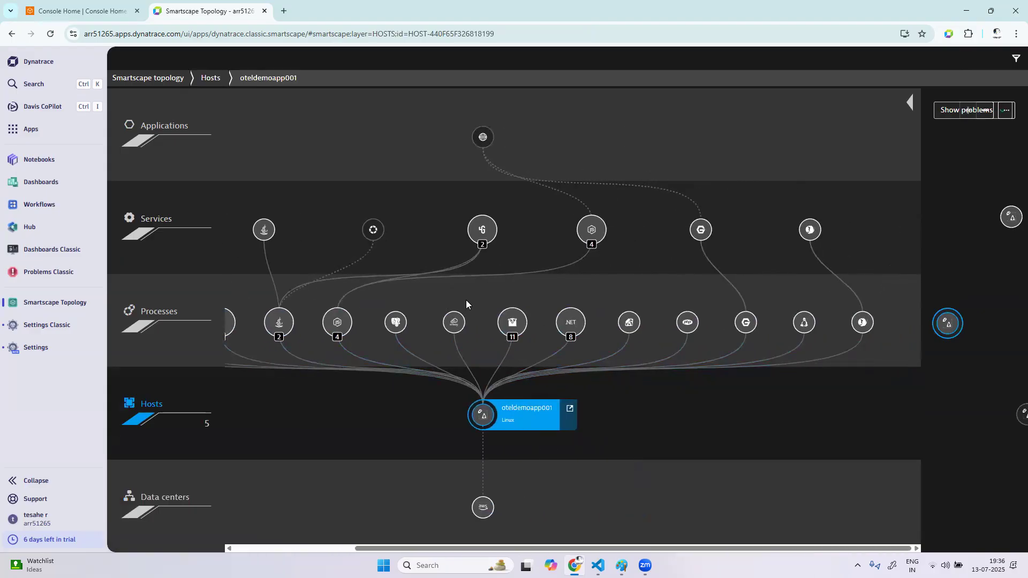
pyautogui.hscroll(-3, 292, 333)
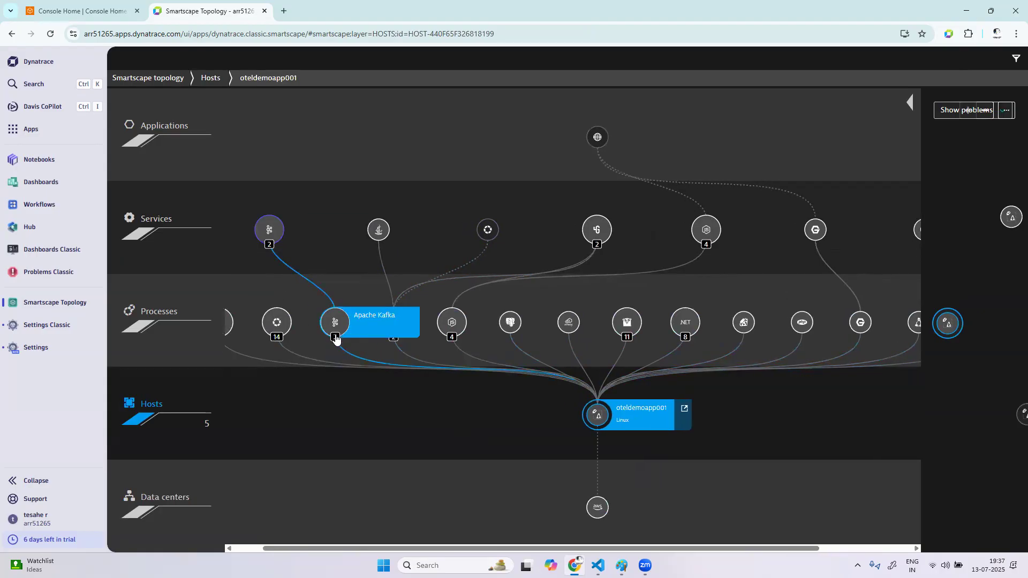
# Expand the Background activity services and Java processes of oteldemoapp001, and open the topology of the oteldemo website application
pyautogui.click(267, 231)
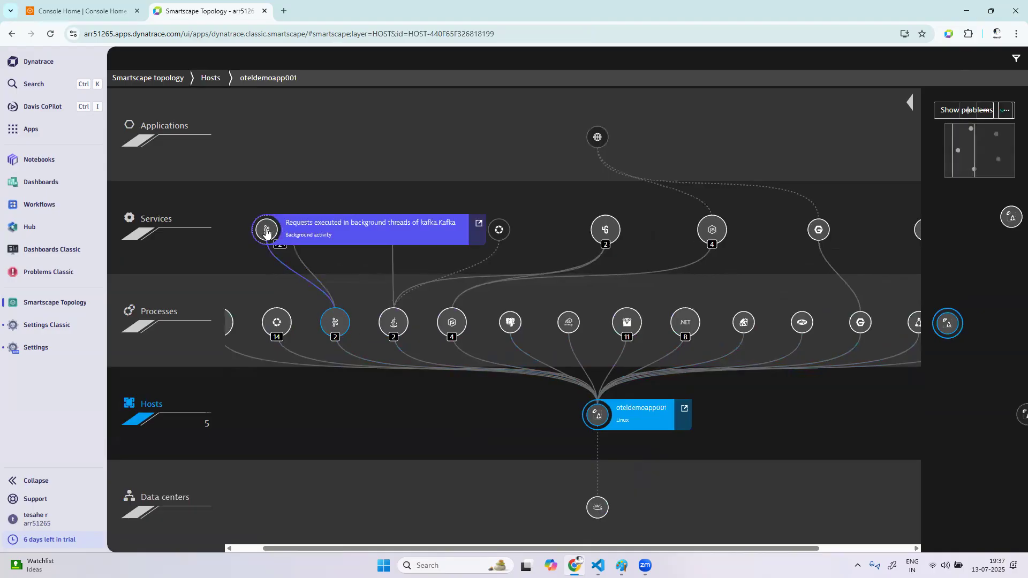
pyautogui.click(392, 335)
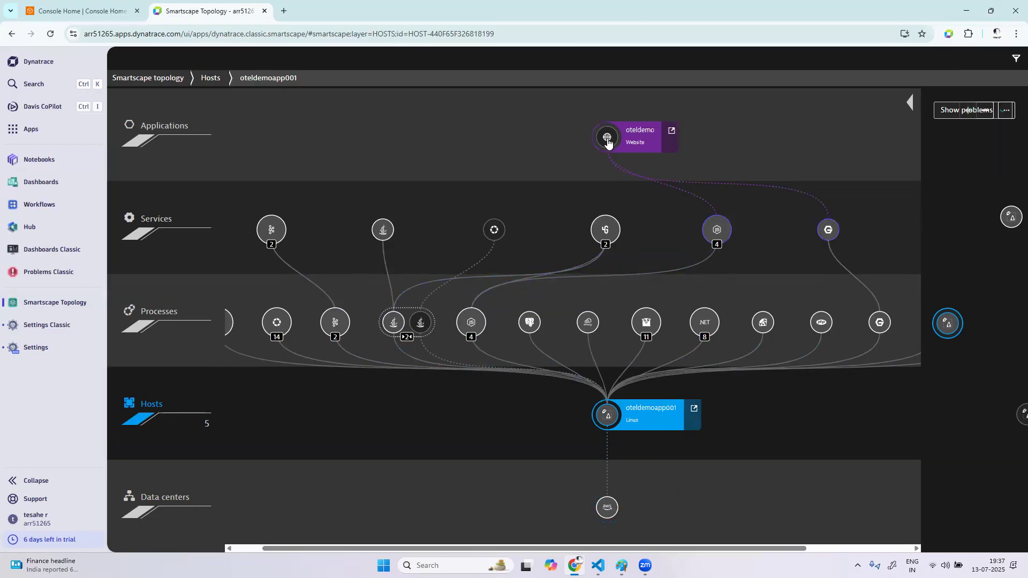
pyautogui.click(607, 139)
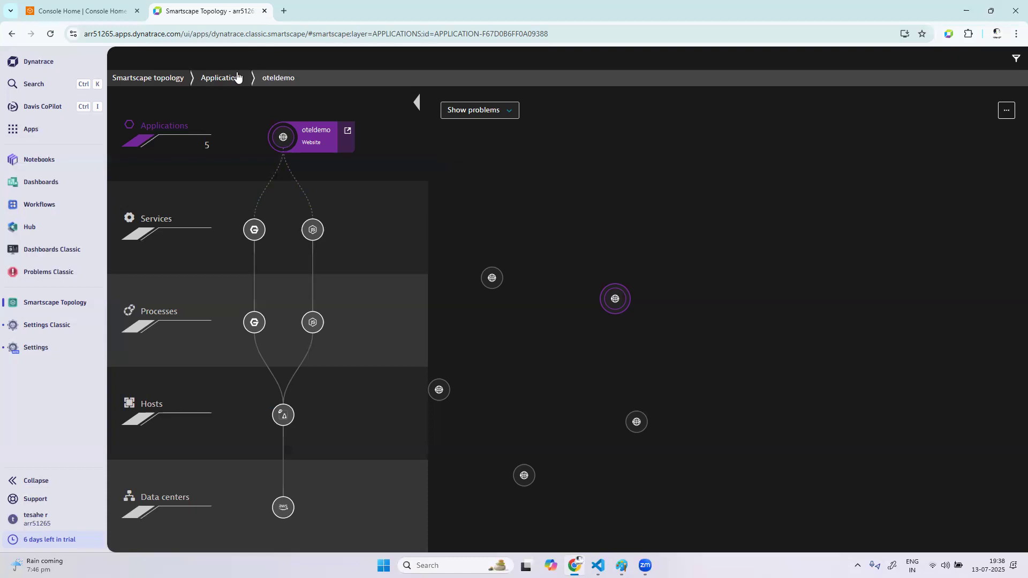
# From the springpetclinicwebapp001 host's topology, open the Tomcat/localhost service details and show that service in the Smartscape view
pyautogui.click(186, 414)
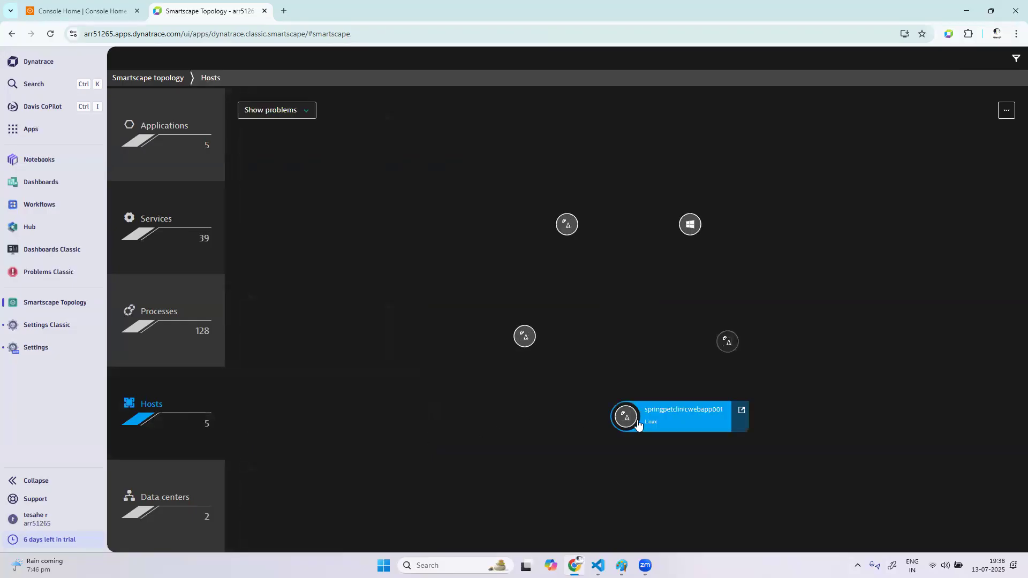
pyautogui.click(638, 424)
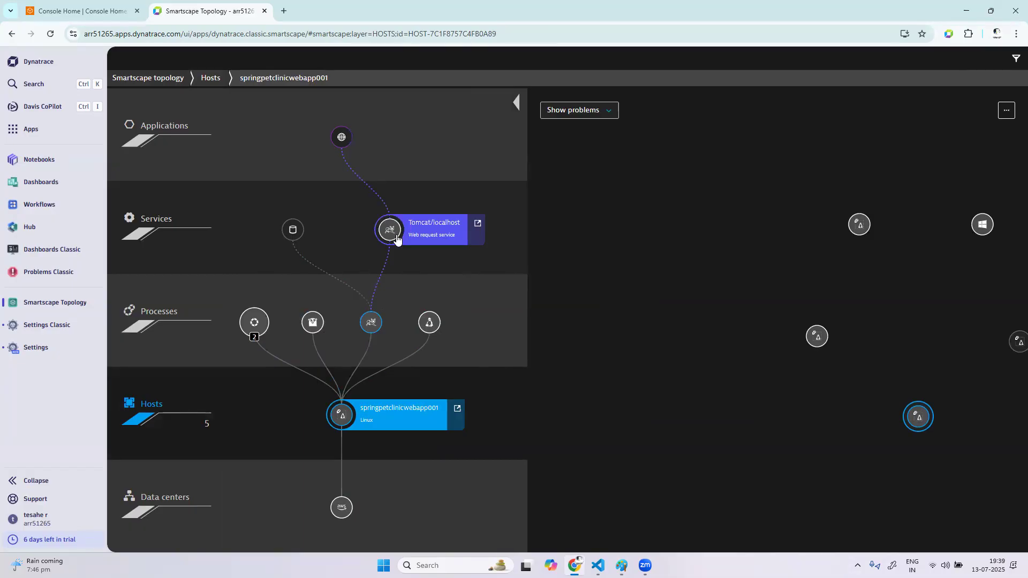
pyautogui.click(477, 224)
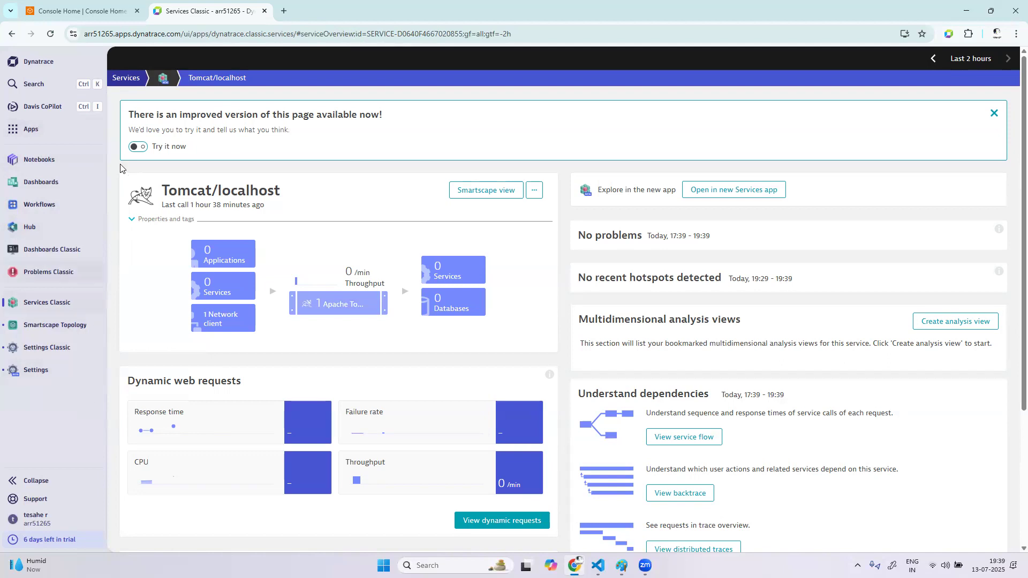
pyautogui.click(496, 194)
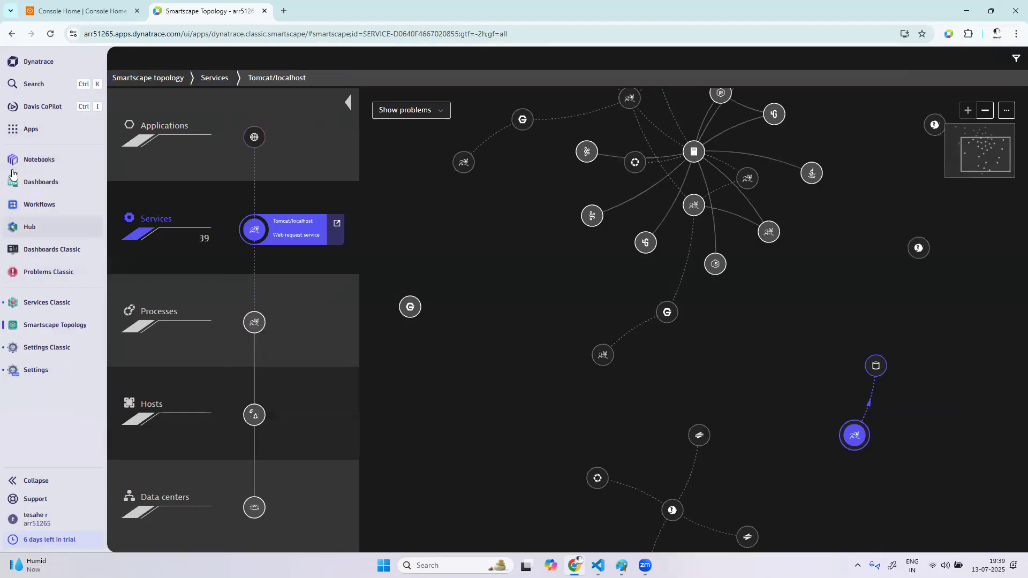
# Search the apps for "host", open Hosts Classic and display the overview of easytradewebapp001
pyautogui.click(30, 129)
pyautogui.click(205, 64)
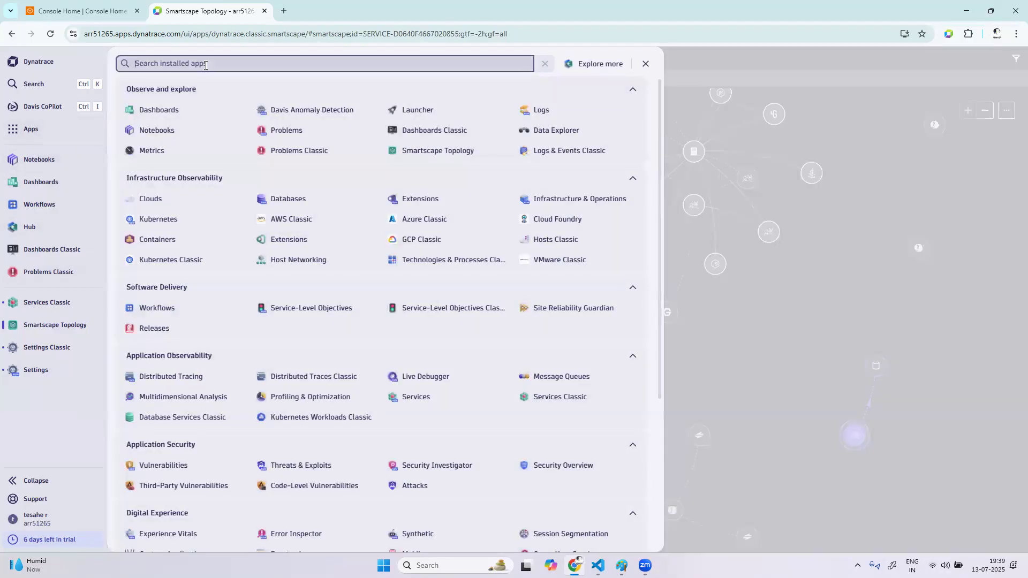
pyautogui.write('host')
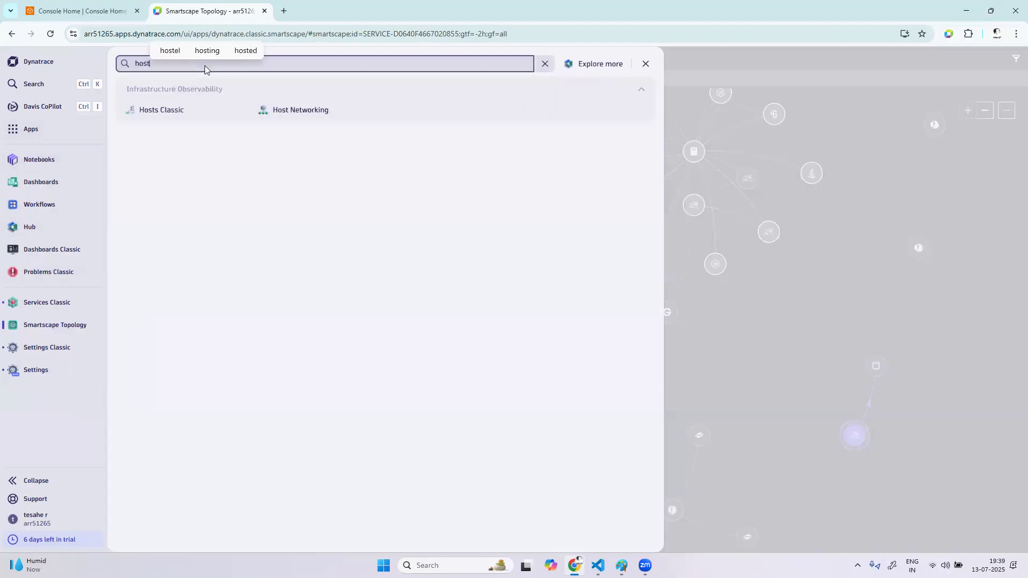
pyautogui.click(180, 119)
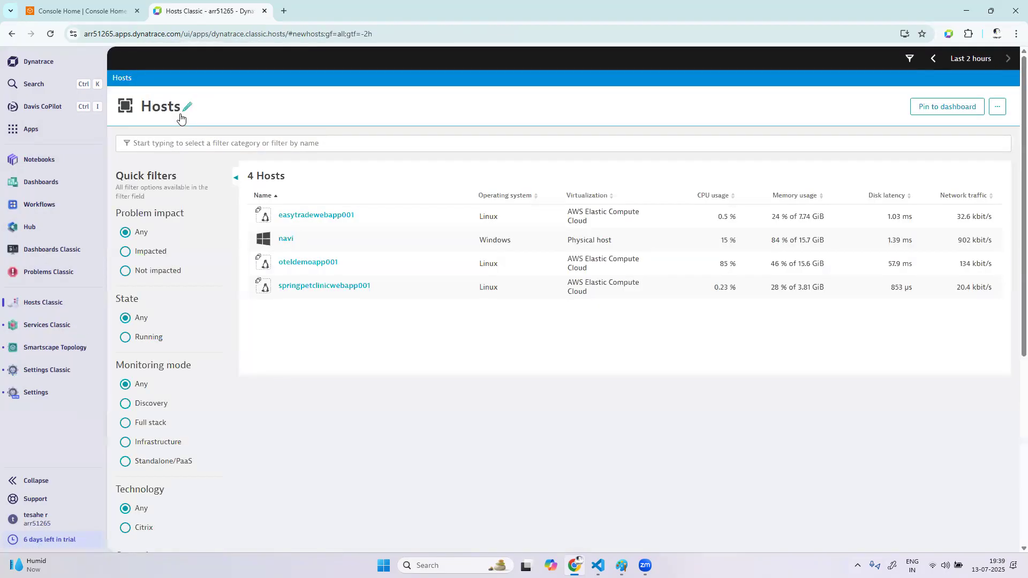
pyautogui.click(354, 217)
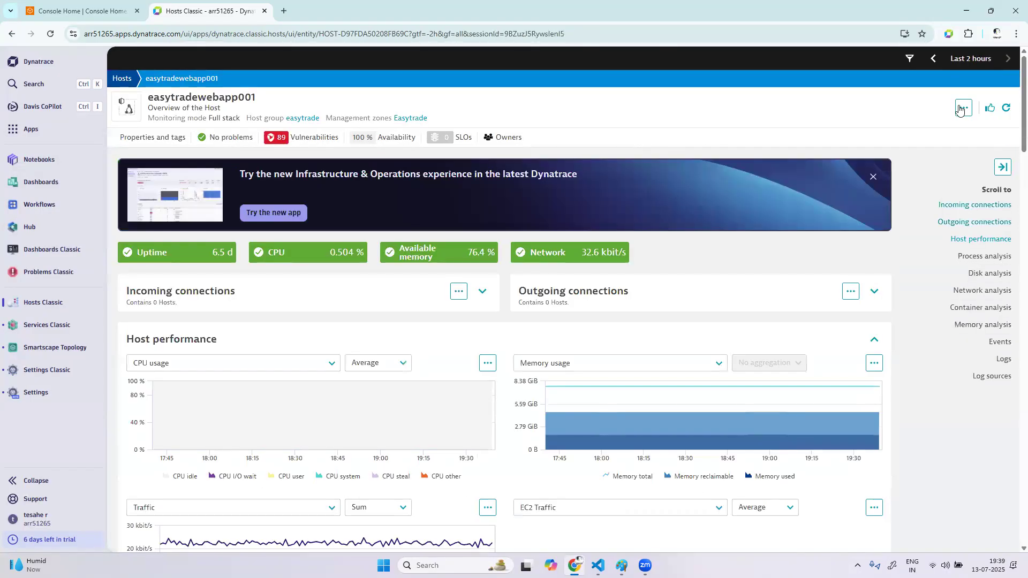
# Expand the Web request service group in easytradewebapp001's Smartscape view, and show the entire Services layer
pyautogui.click(963, 108)
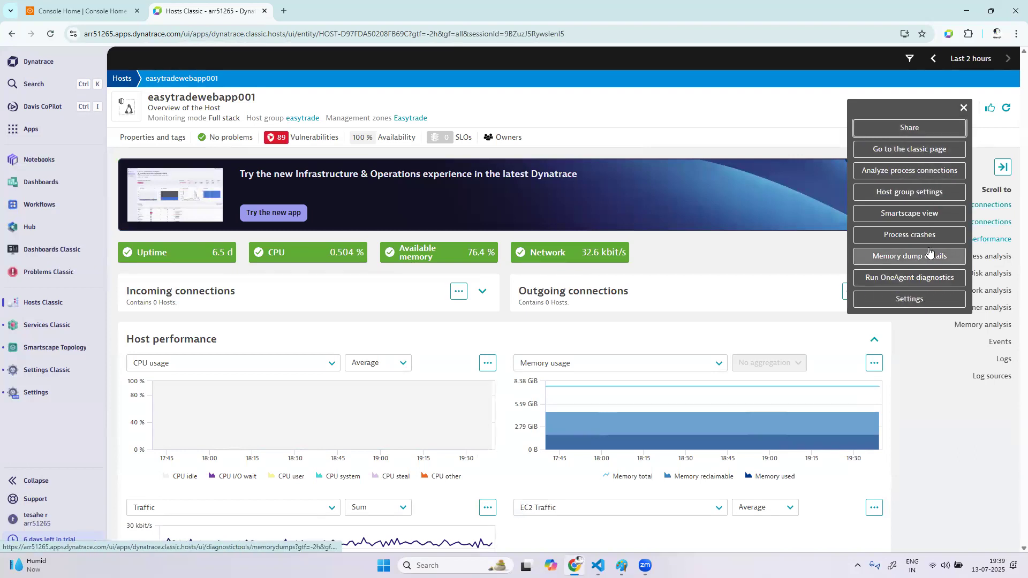
pyautogui.click(920, 212)
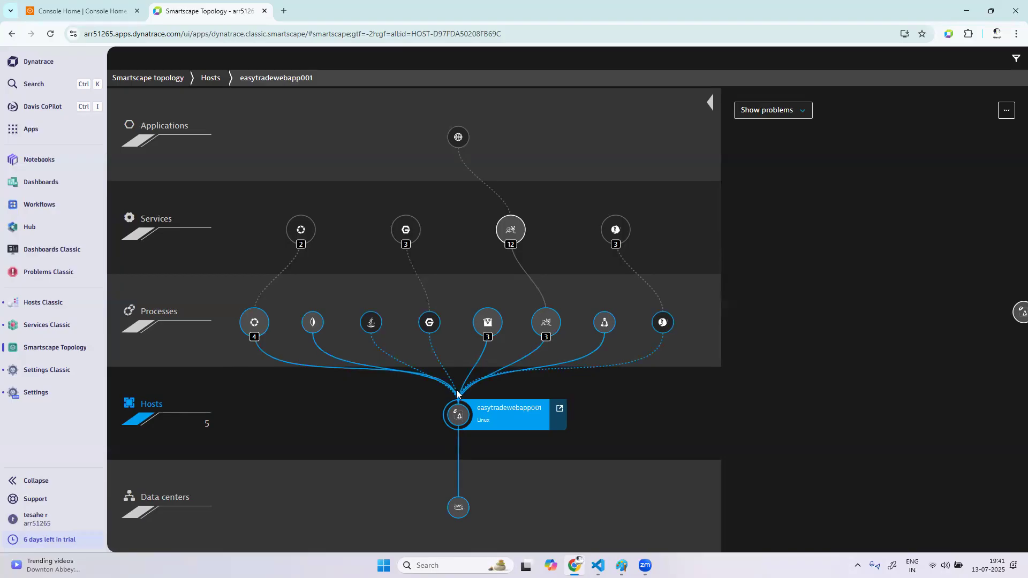
pyautogui.click(405, 236)
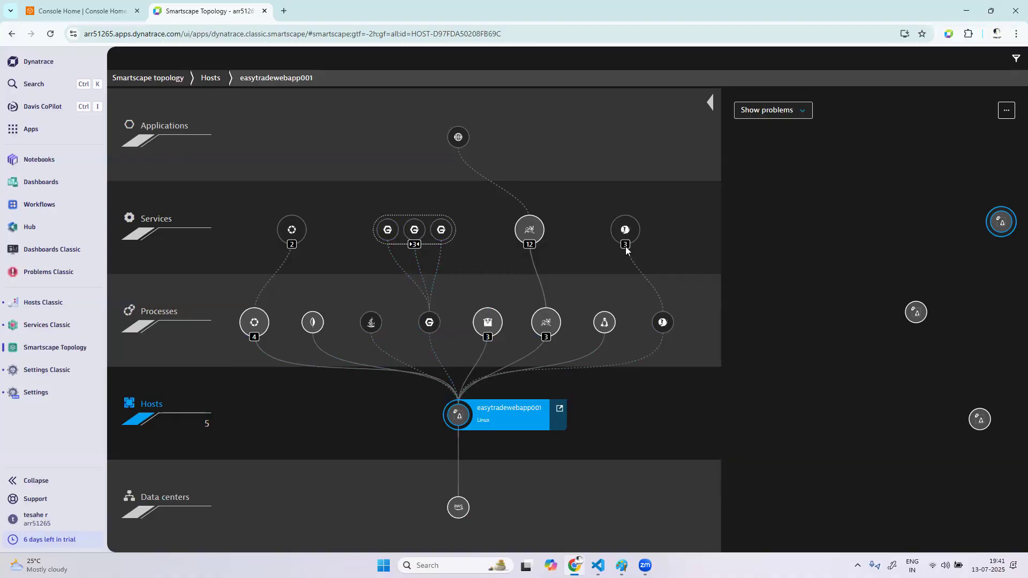
pyautogui.click(154, 231)
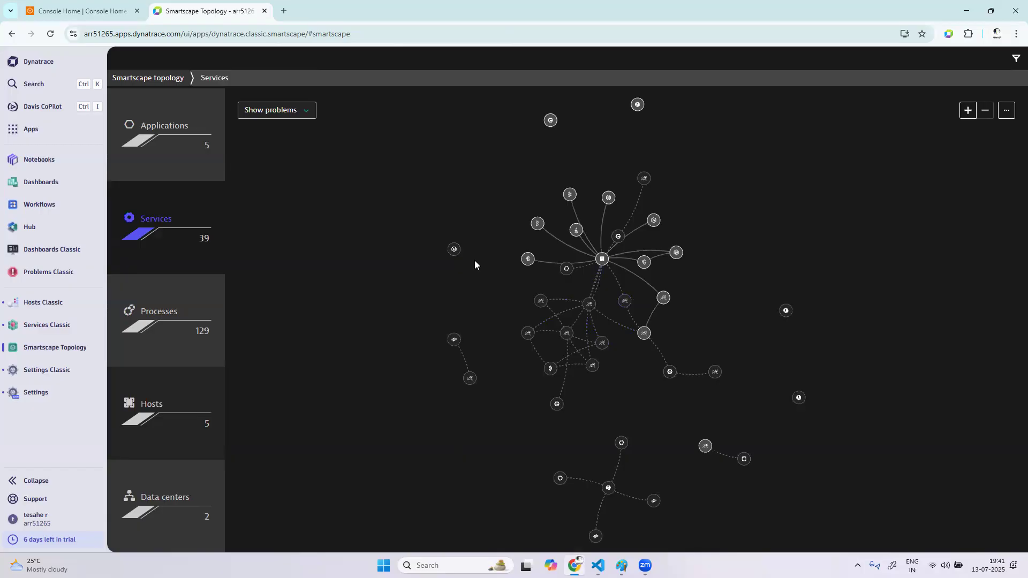
# Hide the inactive and unconnected services in the Smartscape Services layer
pyautogui.click(1006, 110)
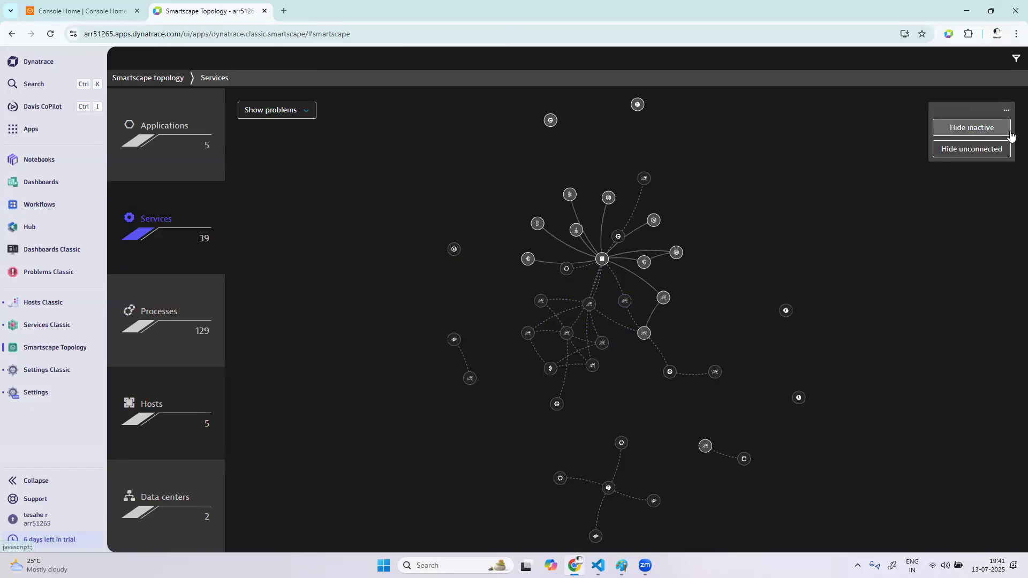
pyautogui.click(1009, 129)
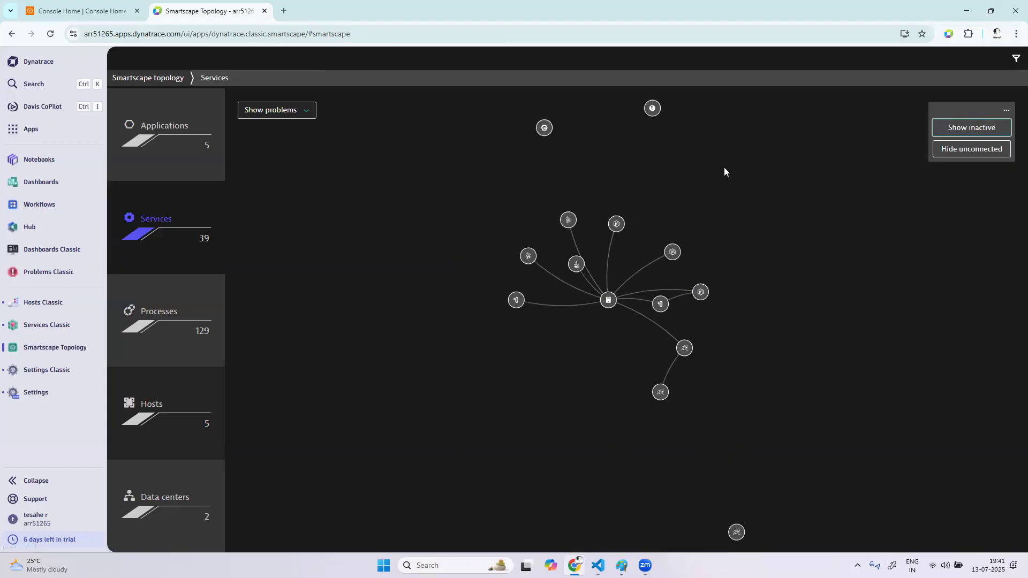
pyautogui.click(988, 154)
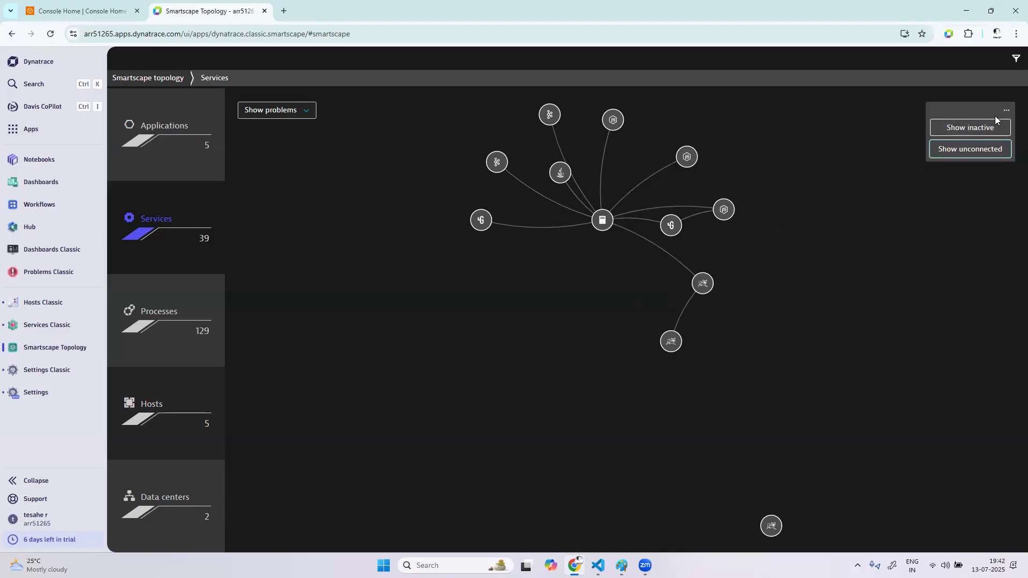
# View the Services layer filtered by the opentelemetryapp and Easytrade management zones, and restore the All filter
pyautogui.click(1013, 70)
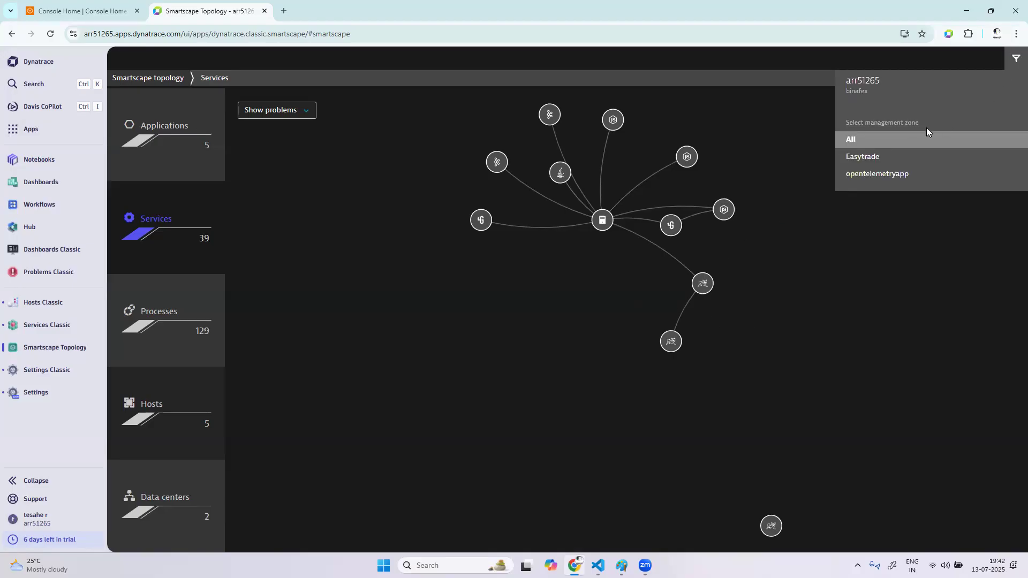
pyautogui.click(867, 177)
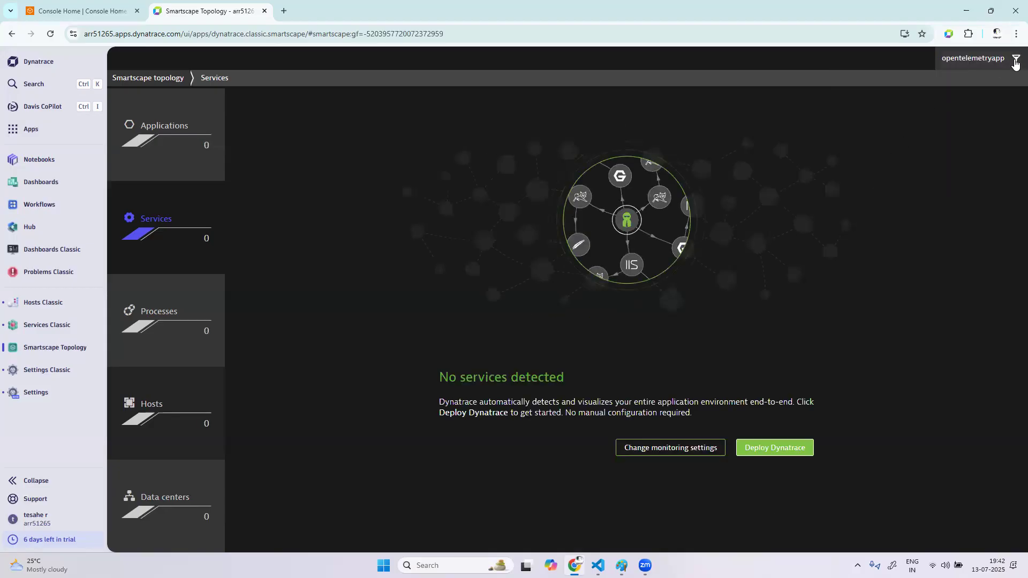
pyautogui.click(1014, 63)
pyautogui.click(878, 156)
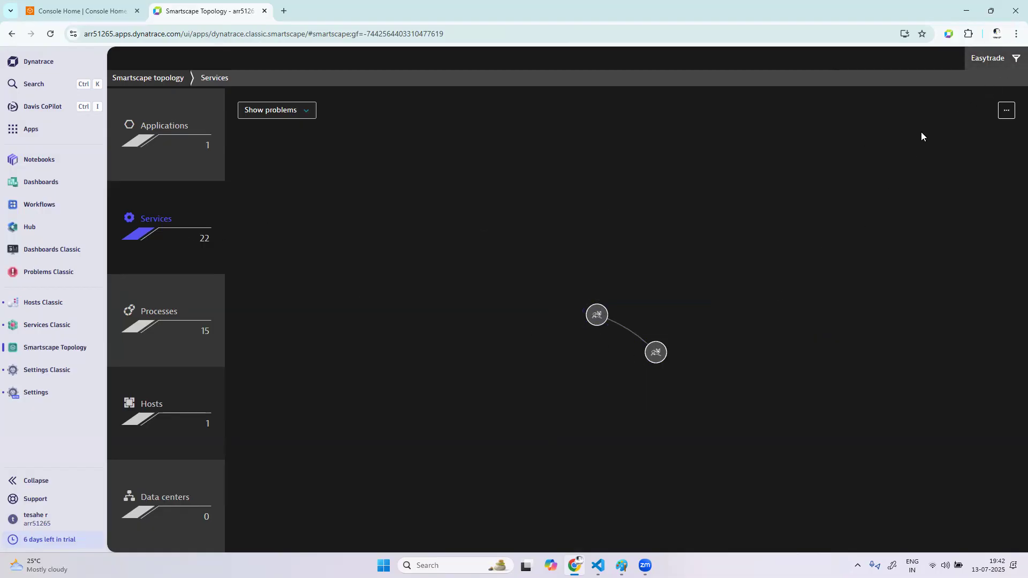
pyautogui.click(1013, 68)
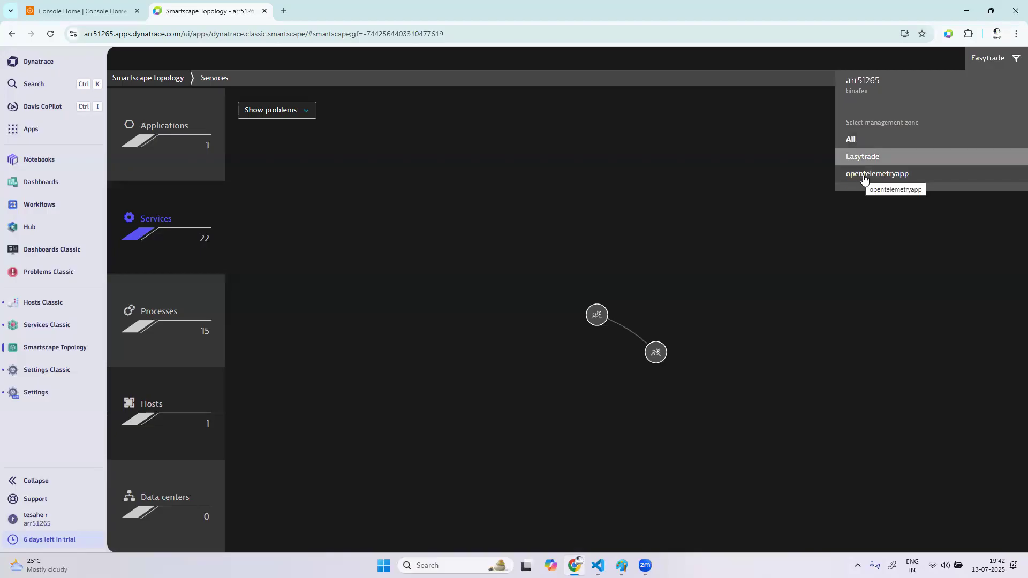
pyautogui.click(851, 141)
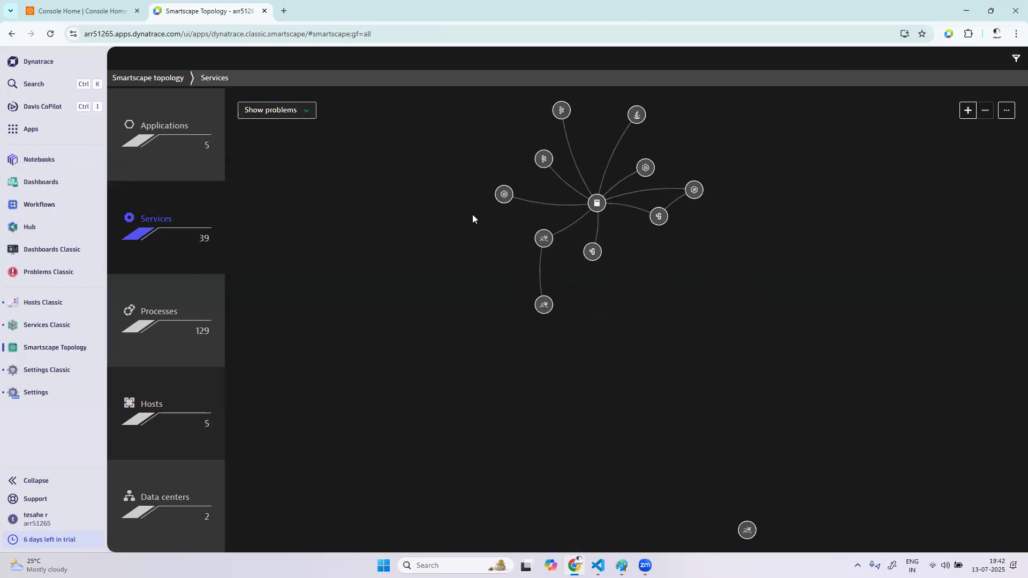
# Filter the Smartscape topology to the Easytrade management zone
pyautogui.click(1005, 110)
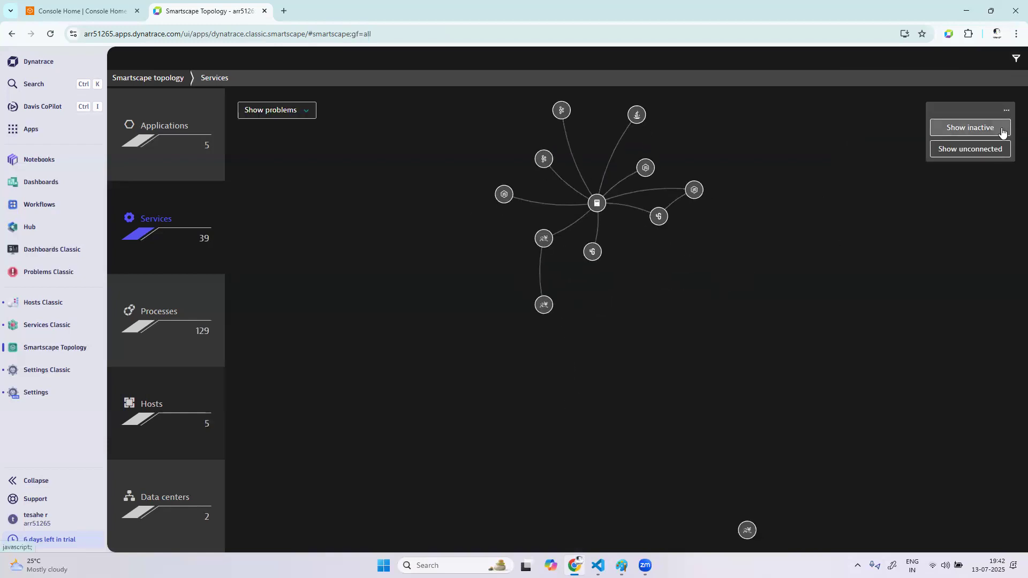
pyautogui.click(1015, 58)
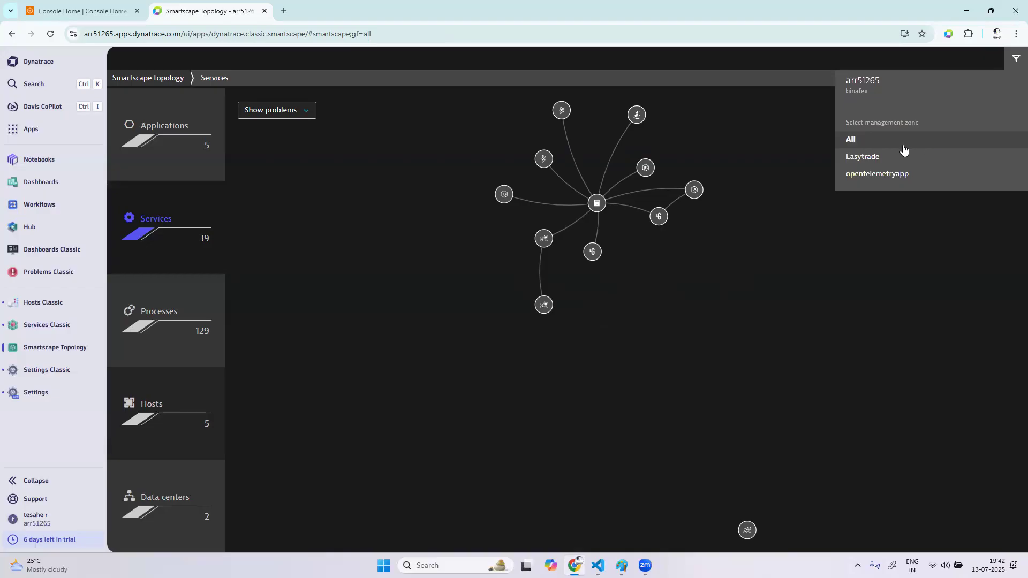
pyautogui.click(869, 161)
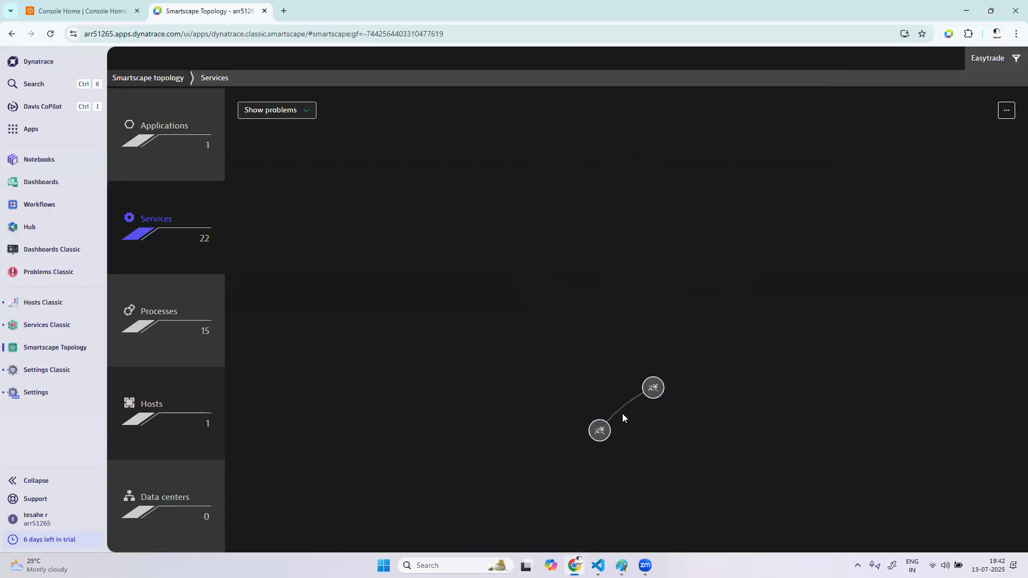
# Select ConfigurationService in the Services layer and choose Show problems as its overlay
pyautogui.click(599, 429)
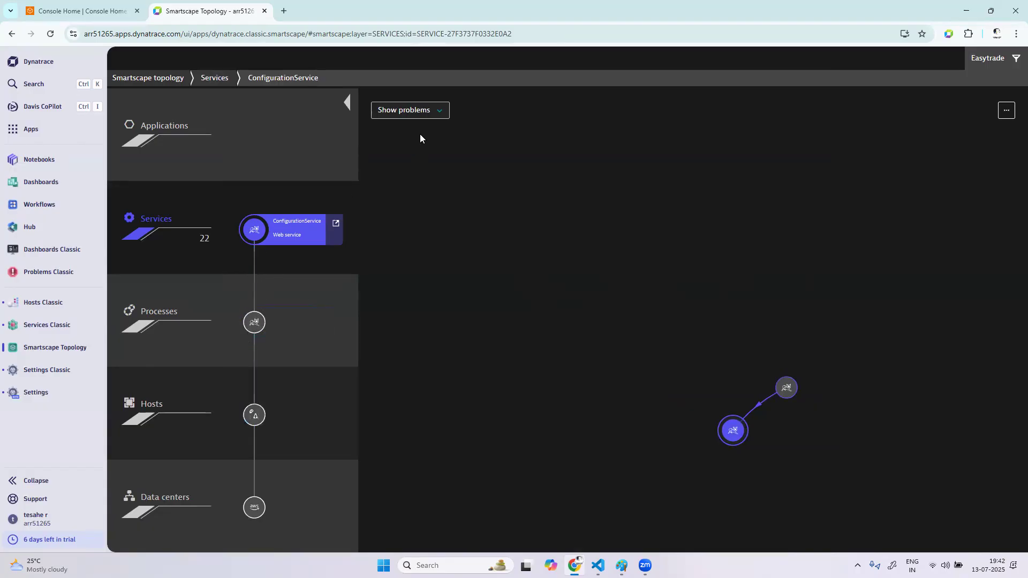
pyautogui.click(430, 114)
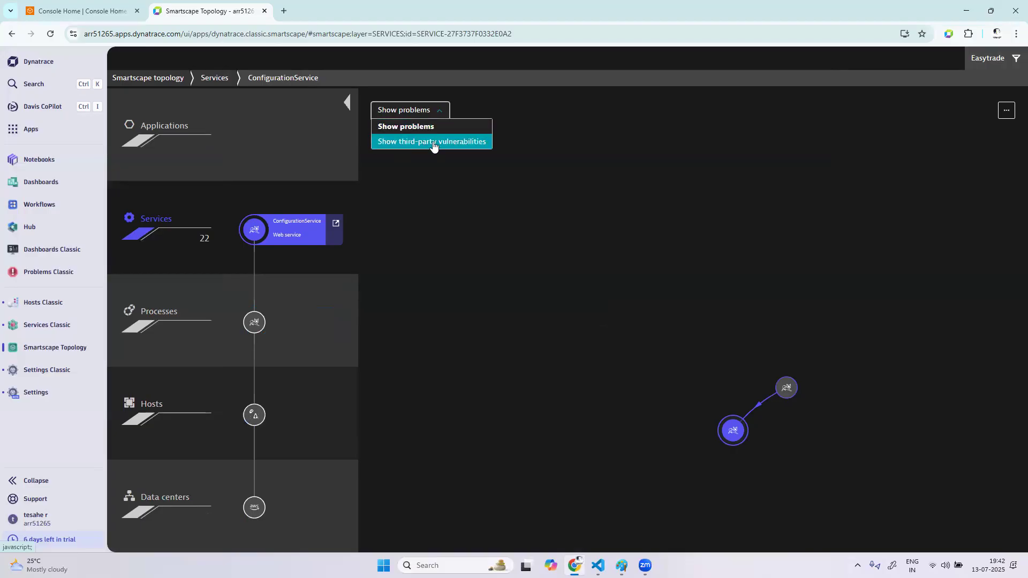
pyautogui.click(415, 127)
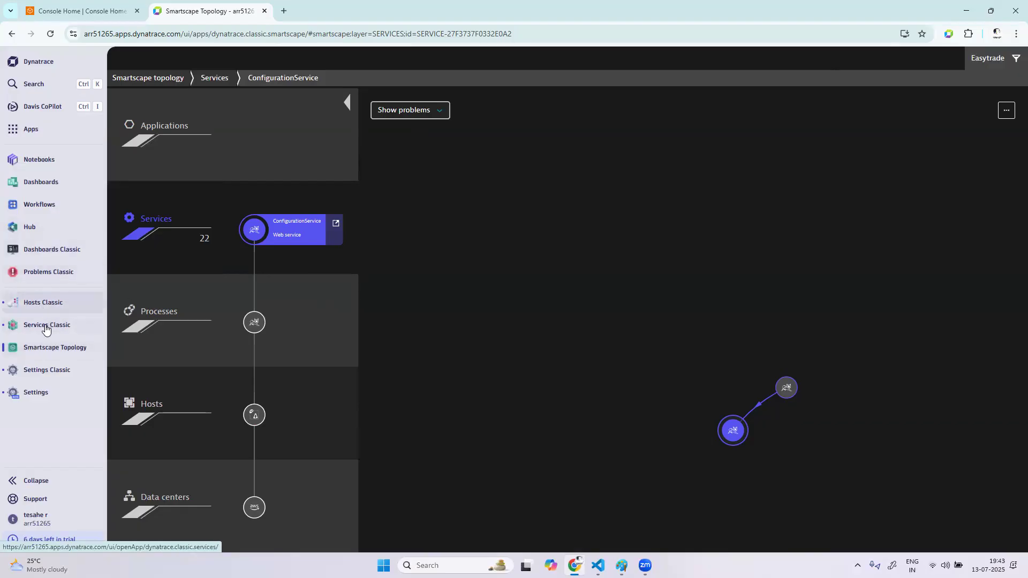
# Search the installed apps for "fro", open Frontend, and display the angular easytravel application overview
pyautogui.click(39, 131)
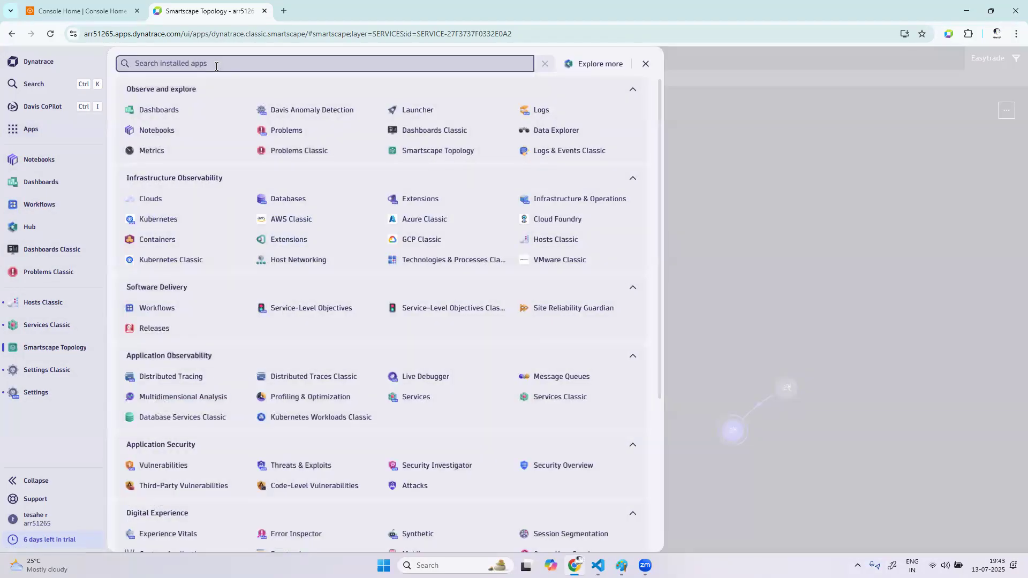
pyautogui.write('frd')
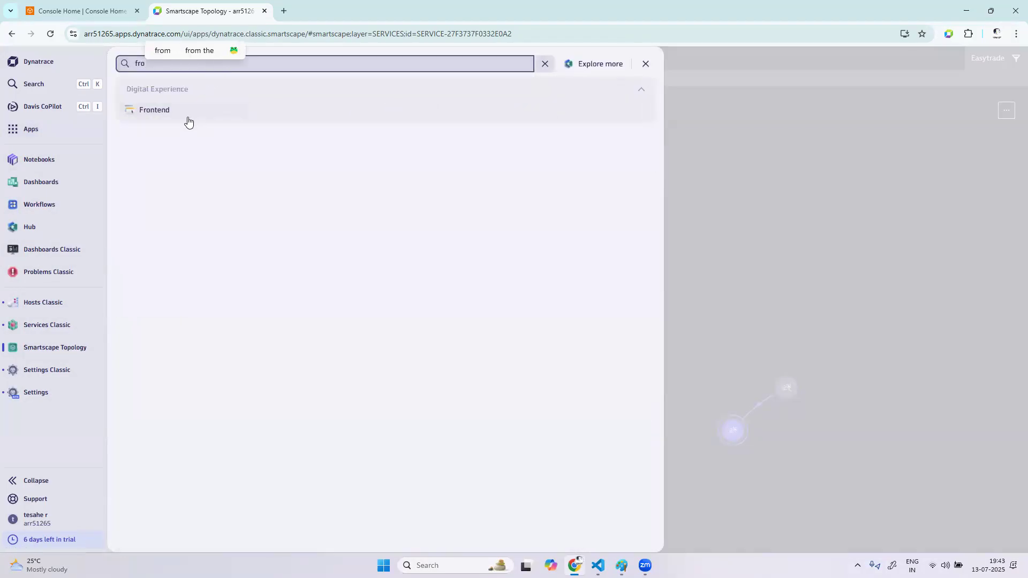
pyautogui.click(187, 115)
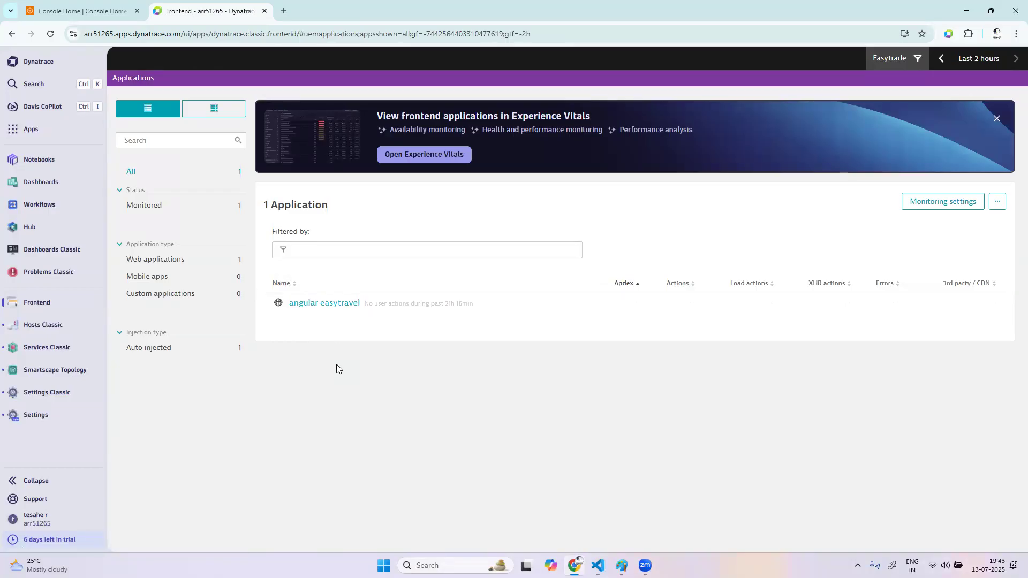
pyautogui.click(336, 310)
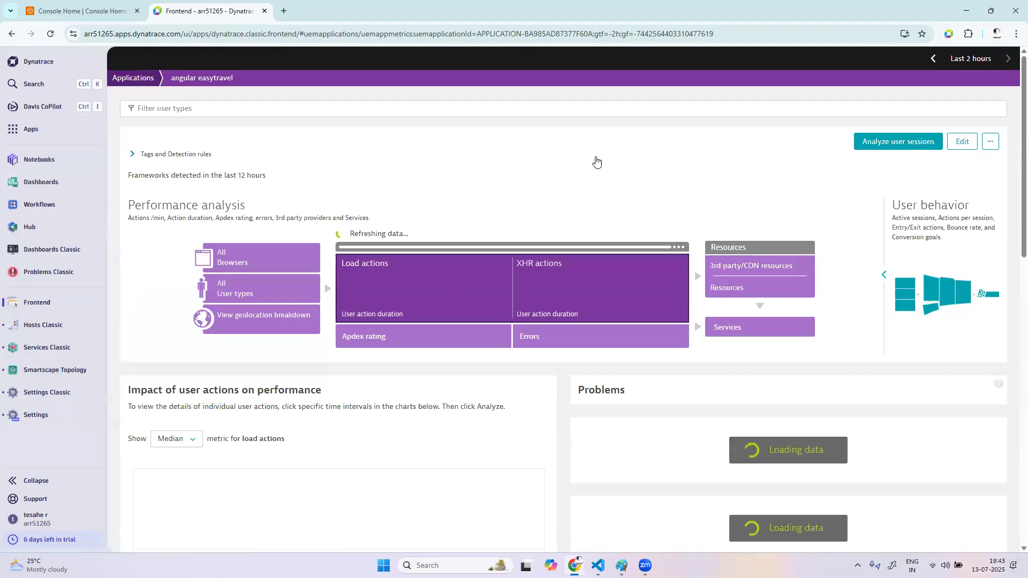
# Show the angular easytravel application in the Smartscape view
pyautogui.click(989, 142)
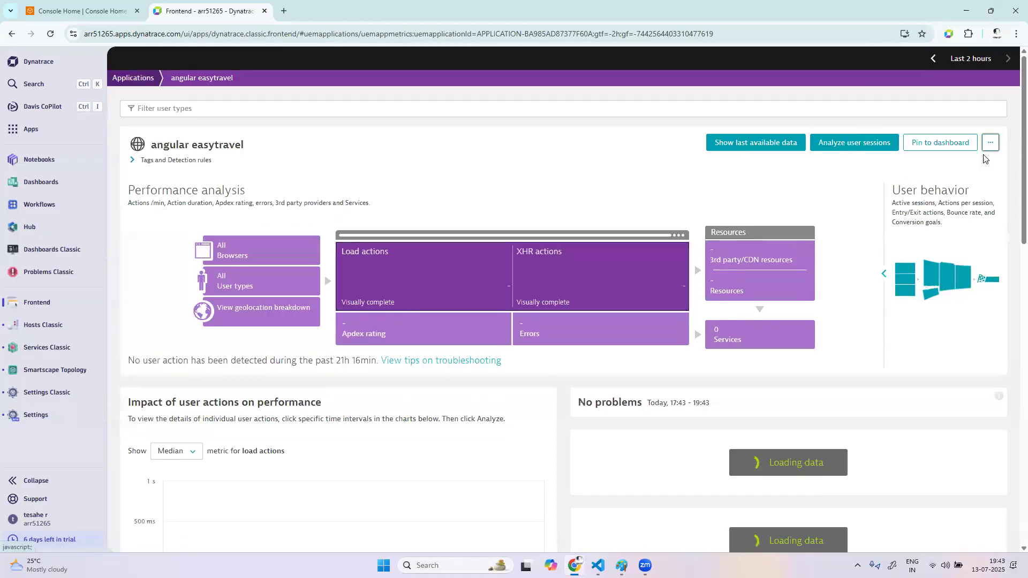
pyautogui.click(990, 144)
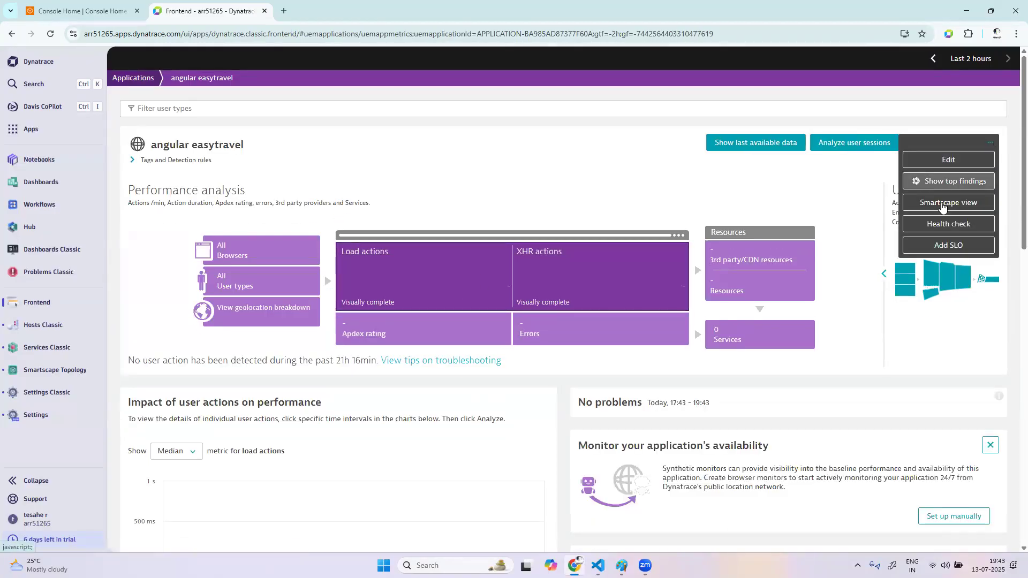
pyautogui.click(963, 202)
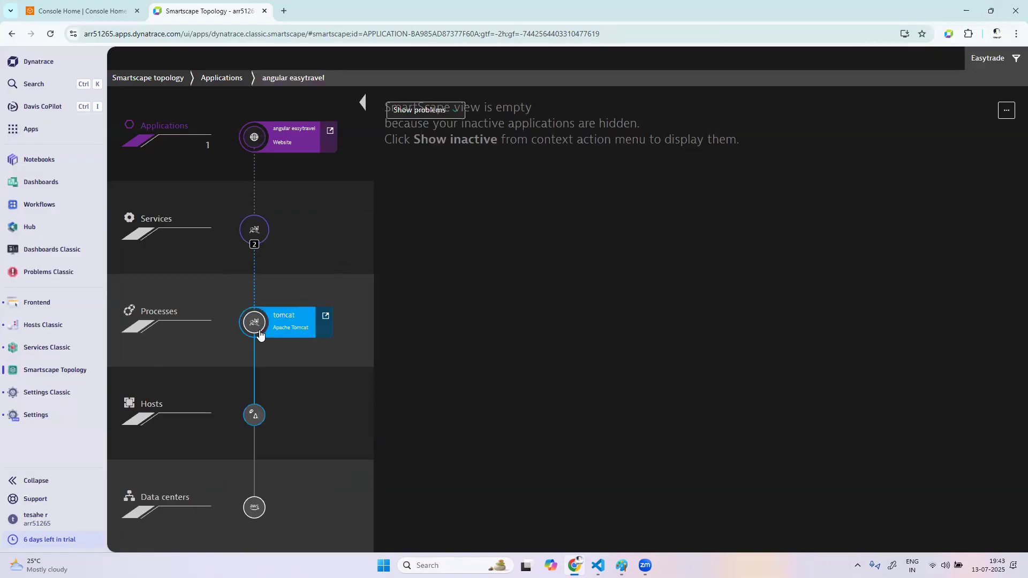
# Select the tomcat process below angular easytravel in the topology, and open its details page to review system performance
pyautogui.click(273, 320)
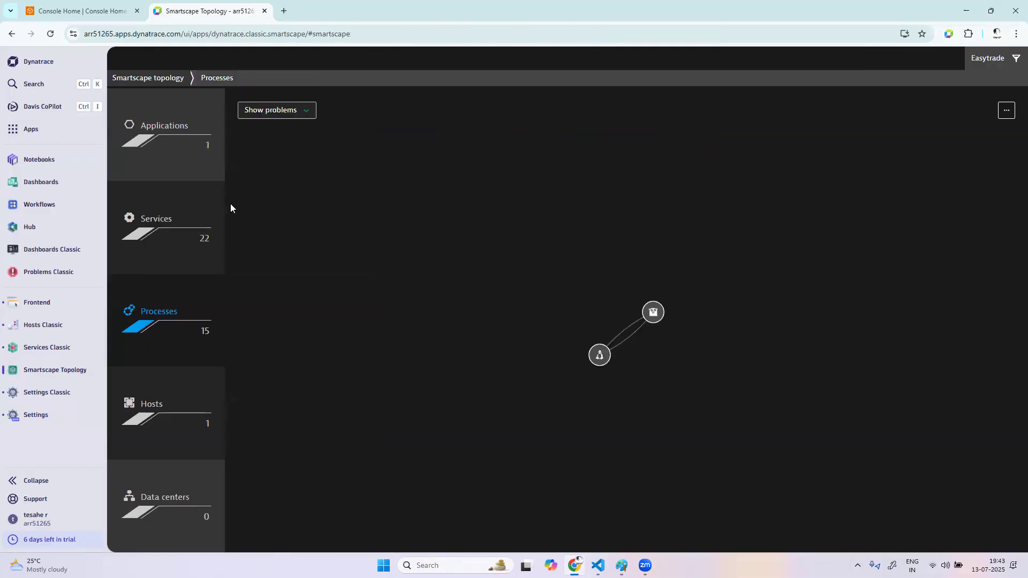
pyautogui.click(13, 33)
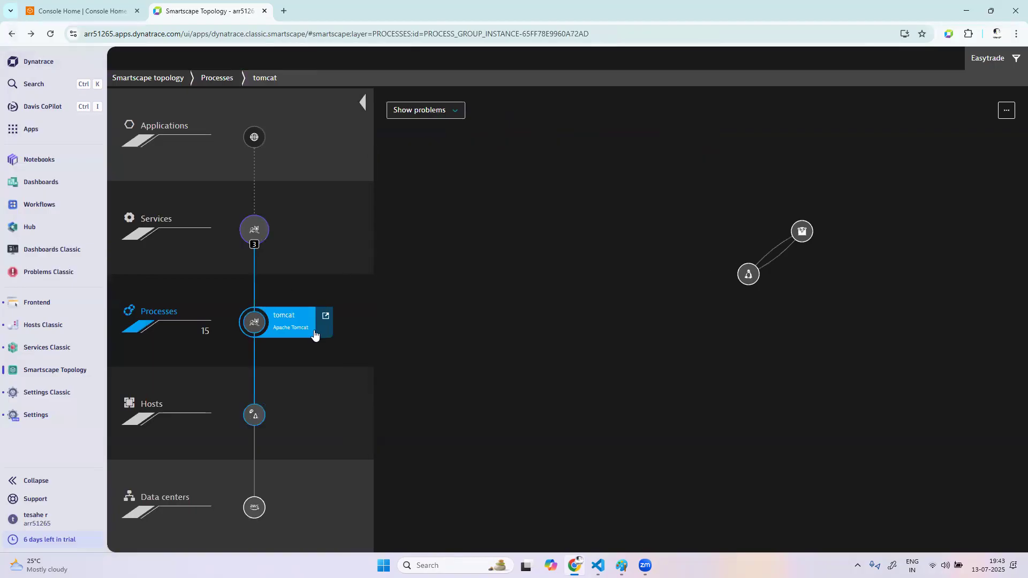
pyautogui.click(325, 316)
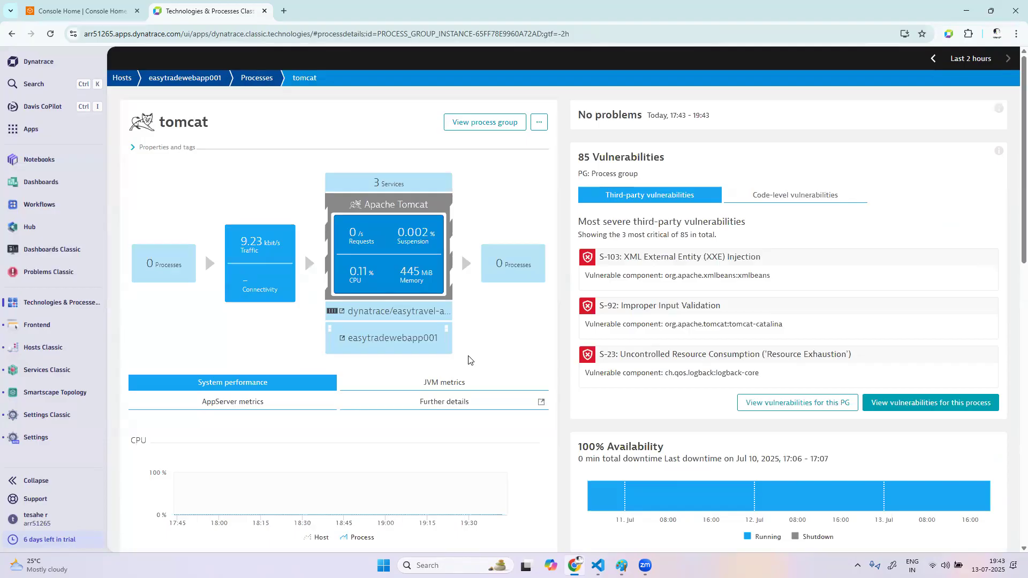
pyautogui.scroll(-8, 469, 359)
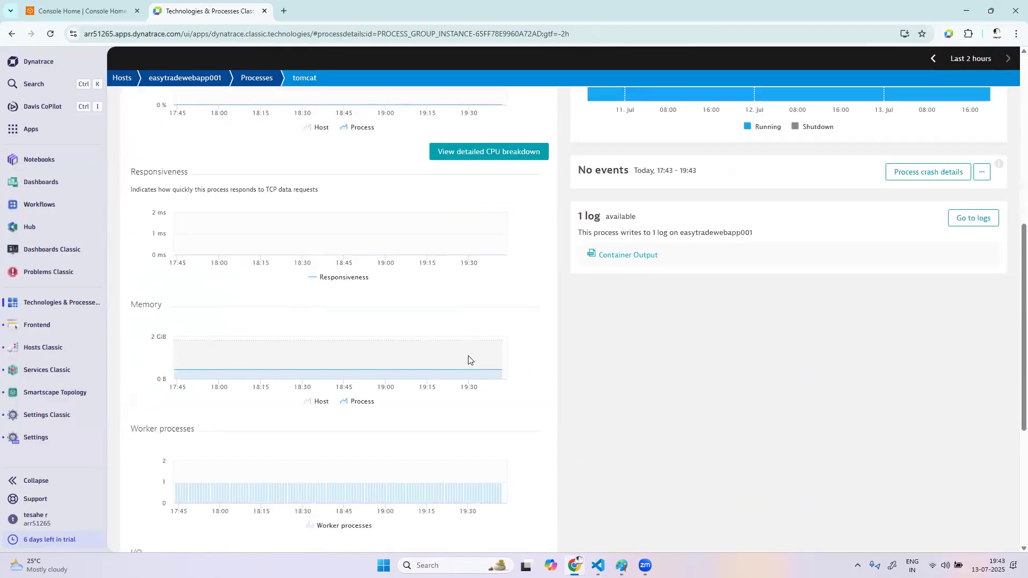
pyautogui.scroll(7, 468, 359)
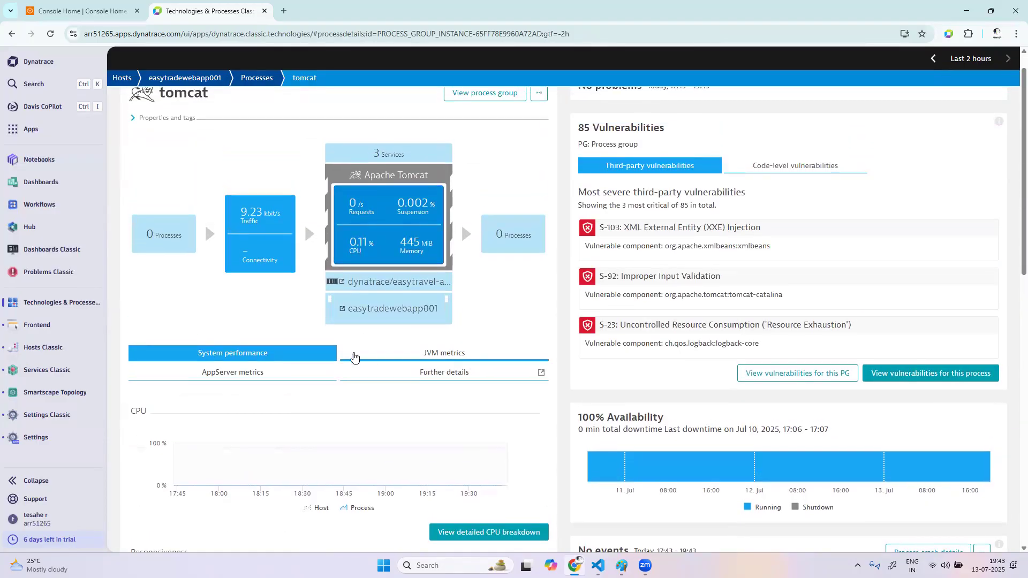
pyautogui.scroll(-1, 478, 403)
# Open the tomcat process's further details and examine the Java managed memory charts for each memory pool
pyautogui.click(478, 331)
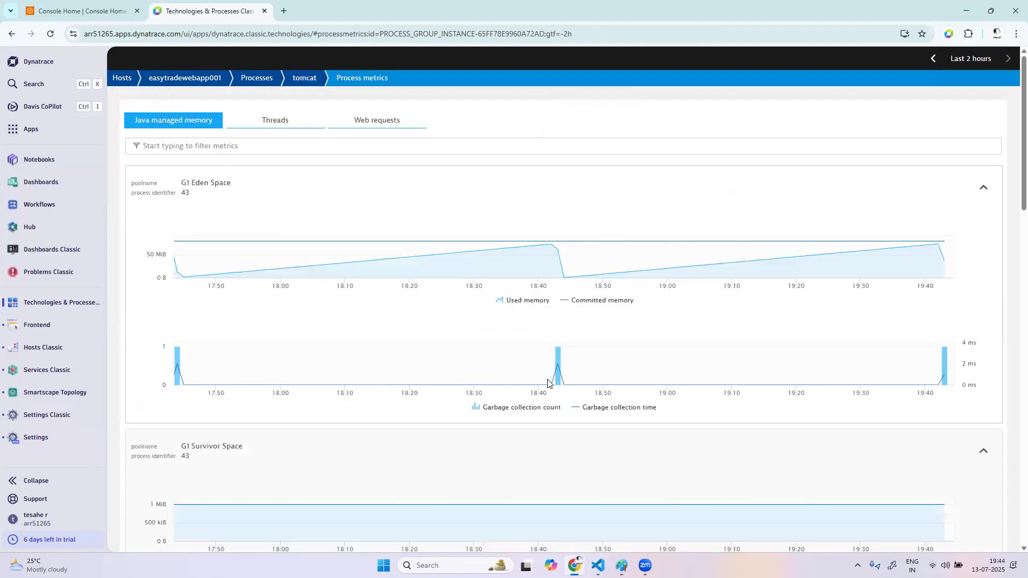
pyautogui.scroll(-2, 454, 254)
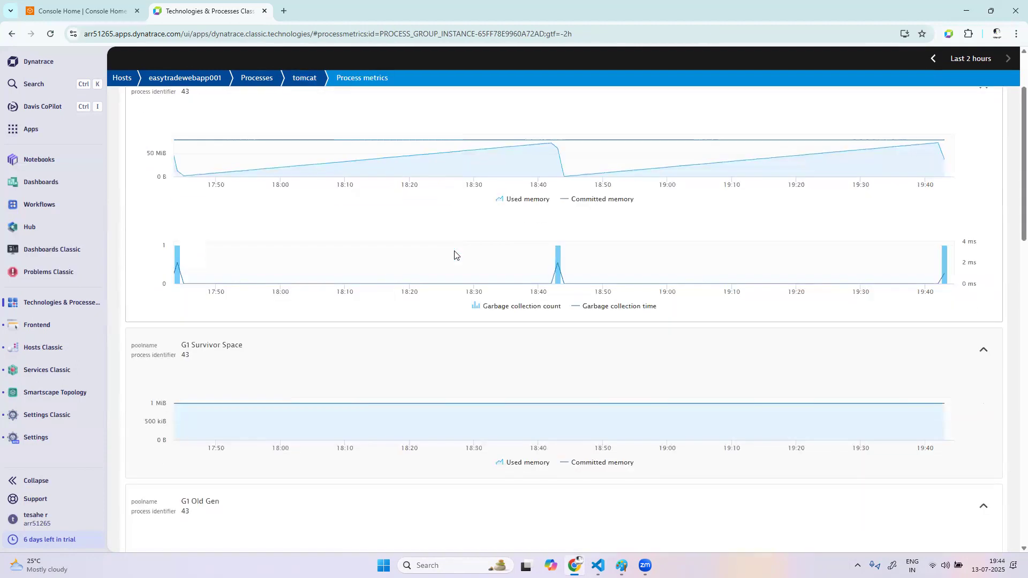
pyautogui.scroll(-3, 375, 425)
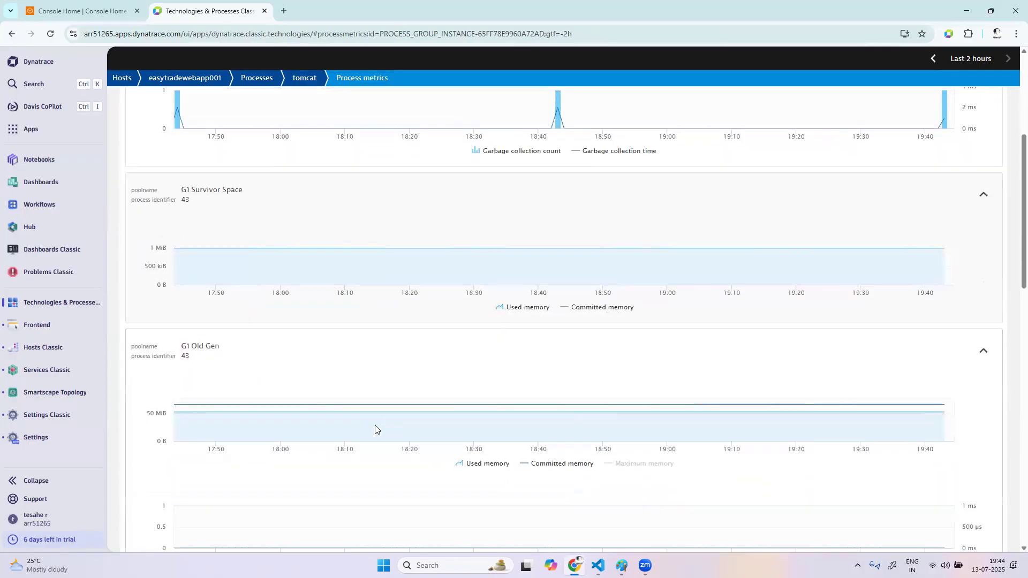
pyautogui.scroll(-6, 375, 425)
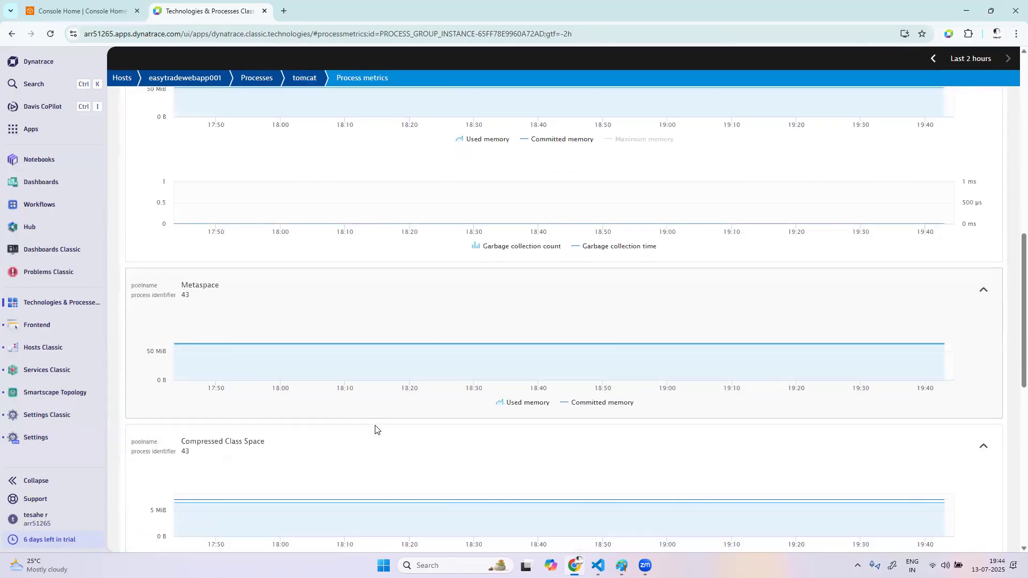
pyautogui.scroll(-9, 374, 428)
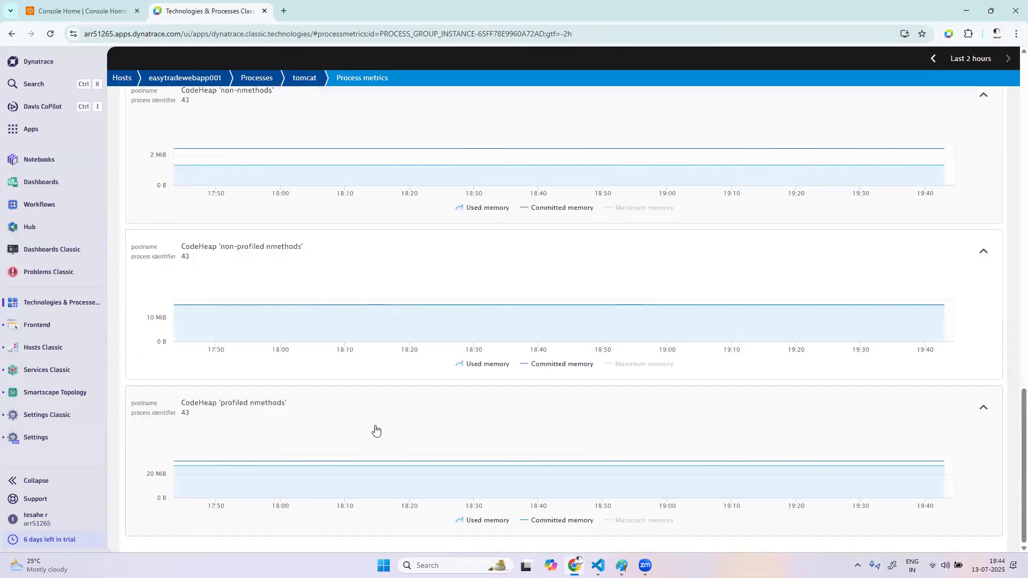
pyautogui.scroll(17, 375, 428)
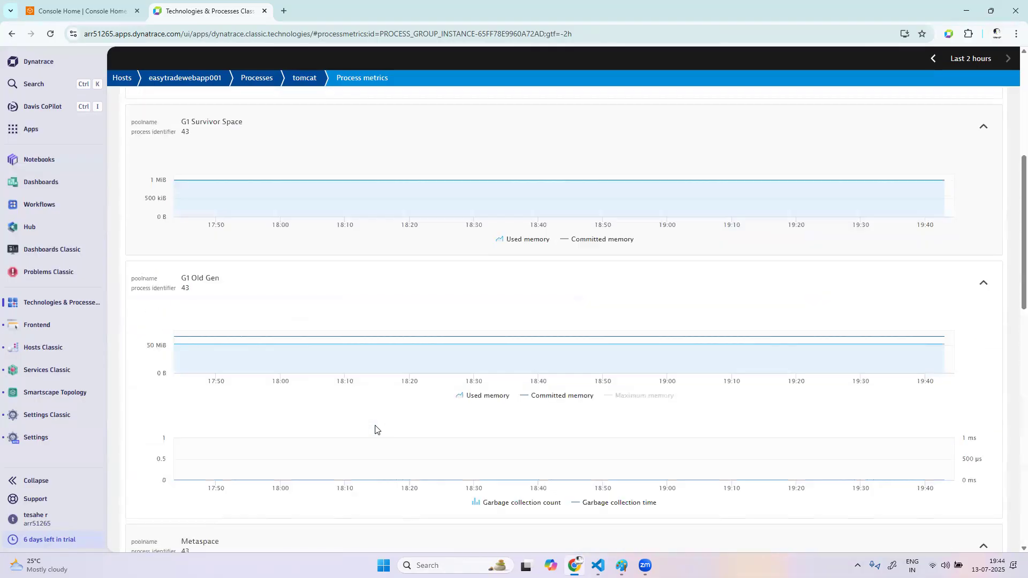
pyautogui.scroll(3, 374, 428)
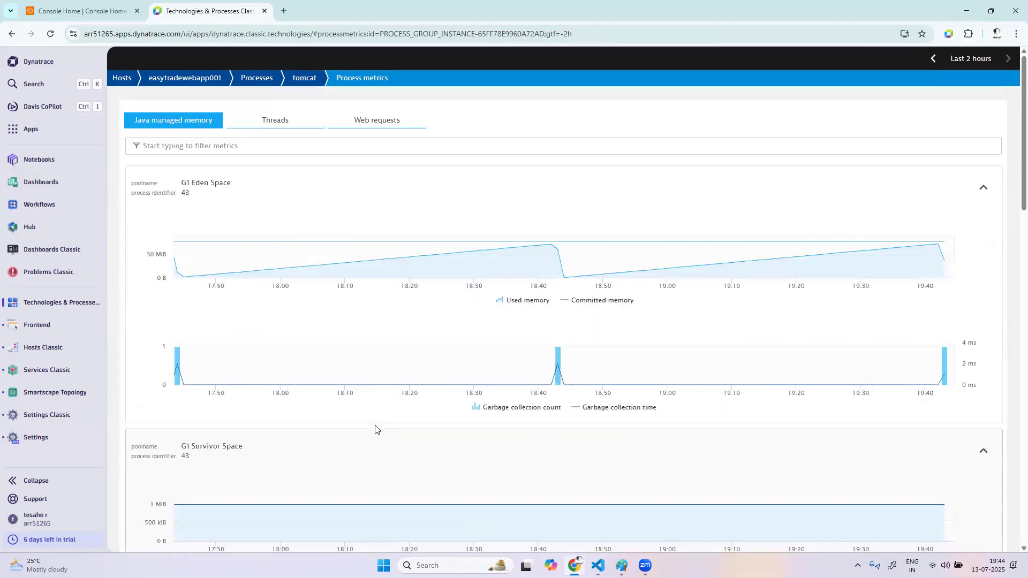
# View tomcat's Threads and Web requests metrics, and return to the overview of the easytradewebapp001 host
pyautogui.click(254, 122)
pyautogui.click(406, 123)
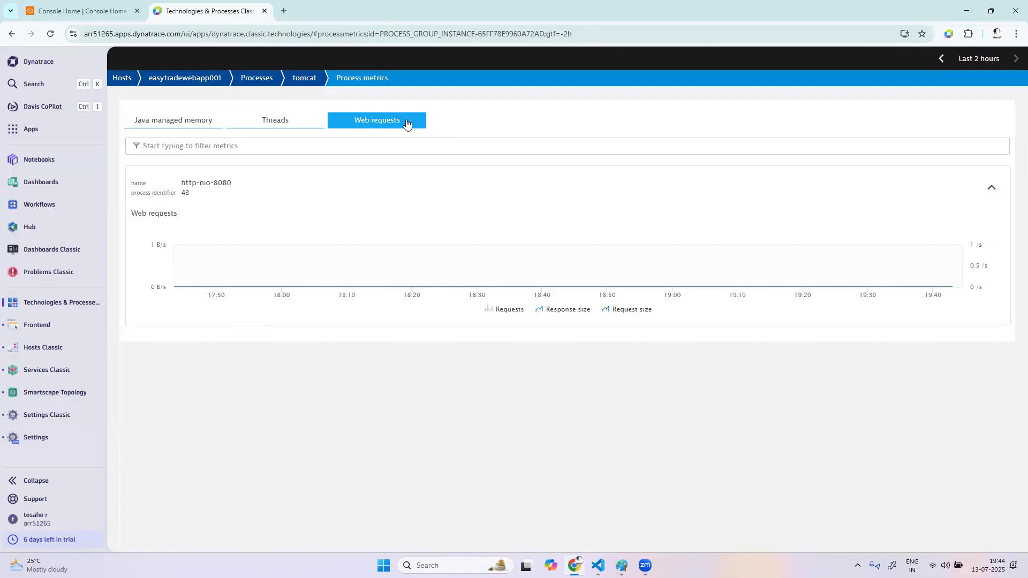
pyautogui.click(190, 78)
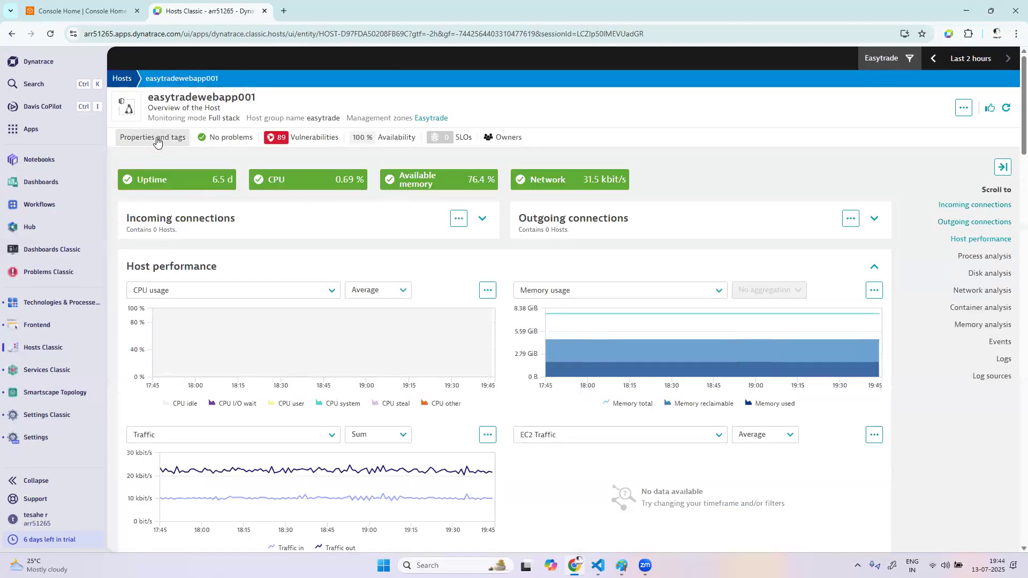
# Review the properties and tags of the easytradewebapp001 host, including its cloud instance details and custom metadata, and close them
pyautogui.click(157, 138)
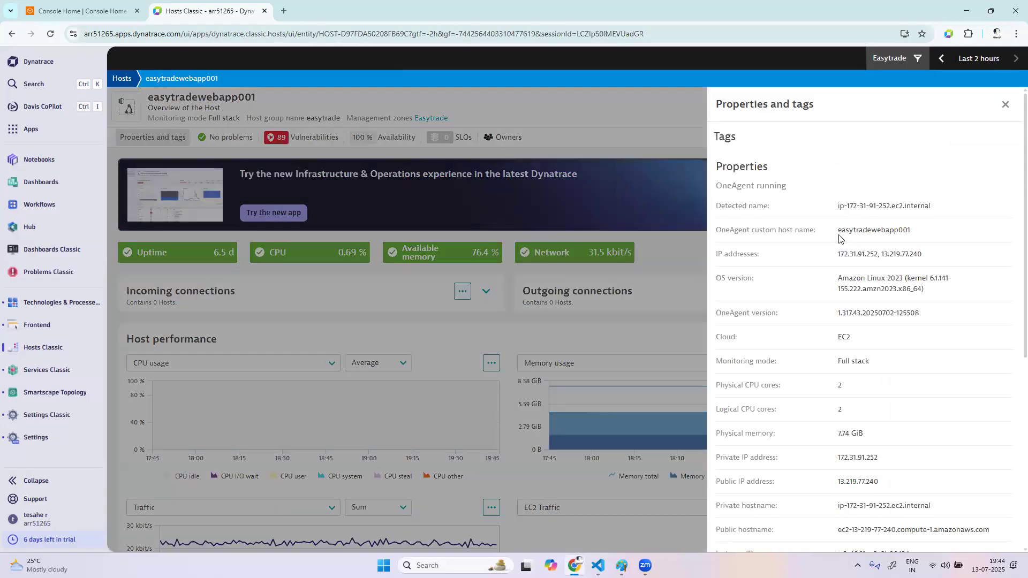
pyautogui.scroll(-5, 821, 437)
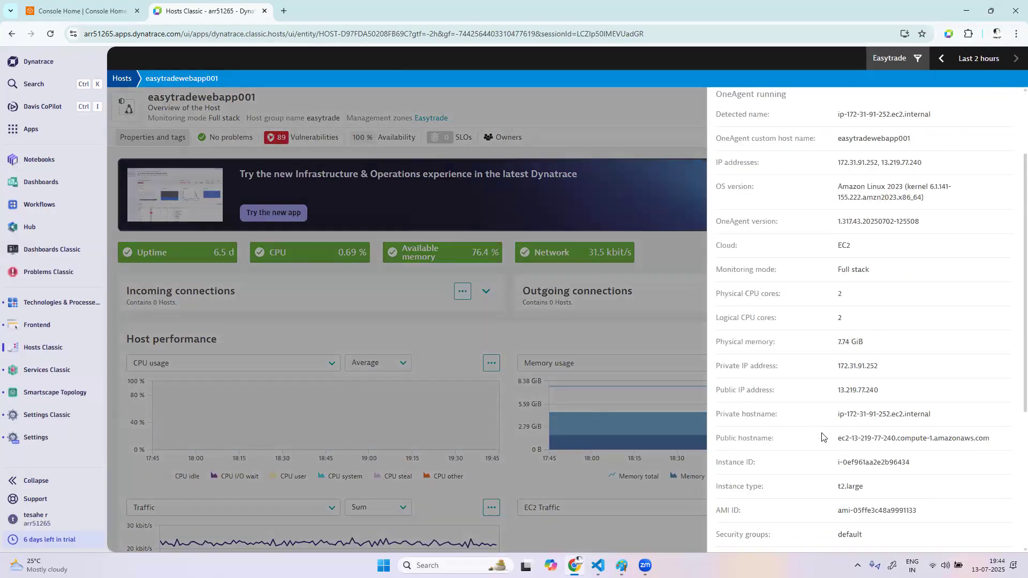
pyautogui.scroll(-2, 822, 436)
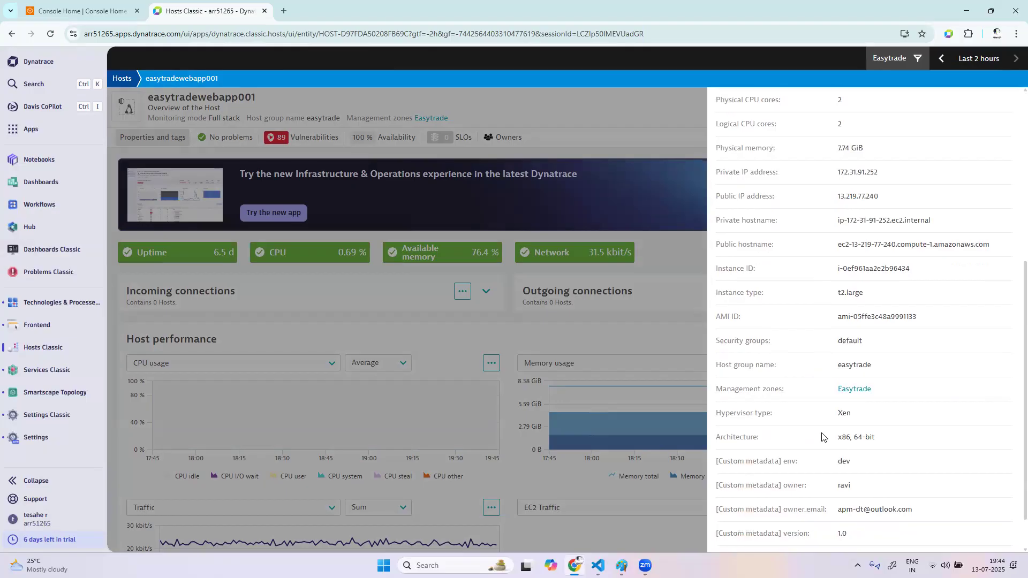
pyautogui.scroll(5, 821, 436)
pyautogui.scroll(2, 821, 437)
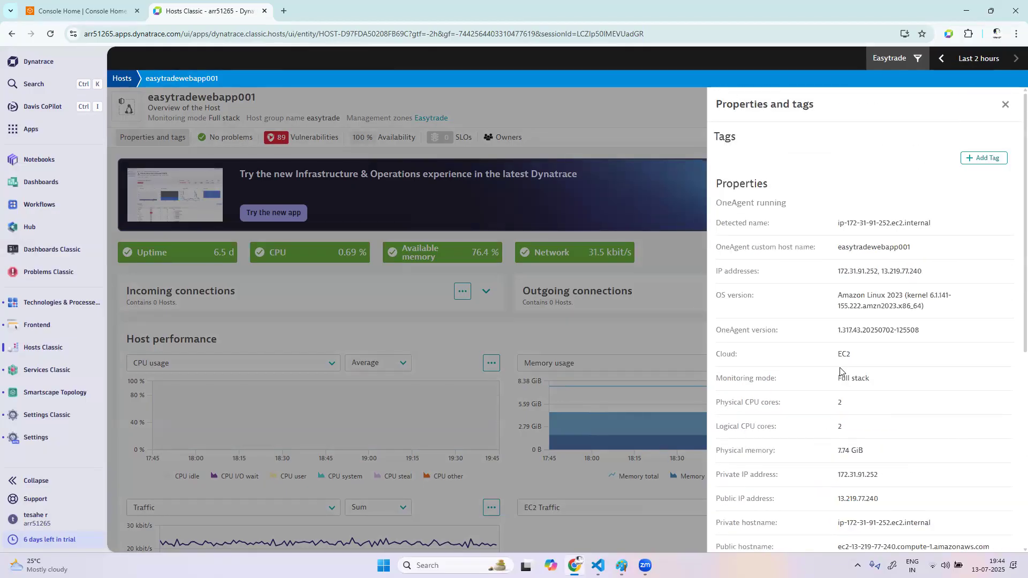
pyautogui.click(1006, 105)
# Review the host's process analysis and expand the first tomcat process in the list to examine its CPU and memory usage charts
pyautogui.scroll(-3, 708, 335)
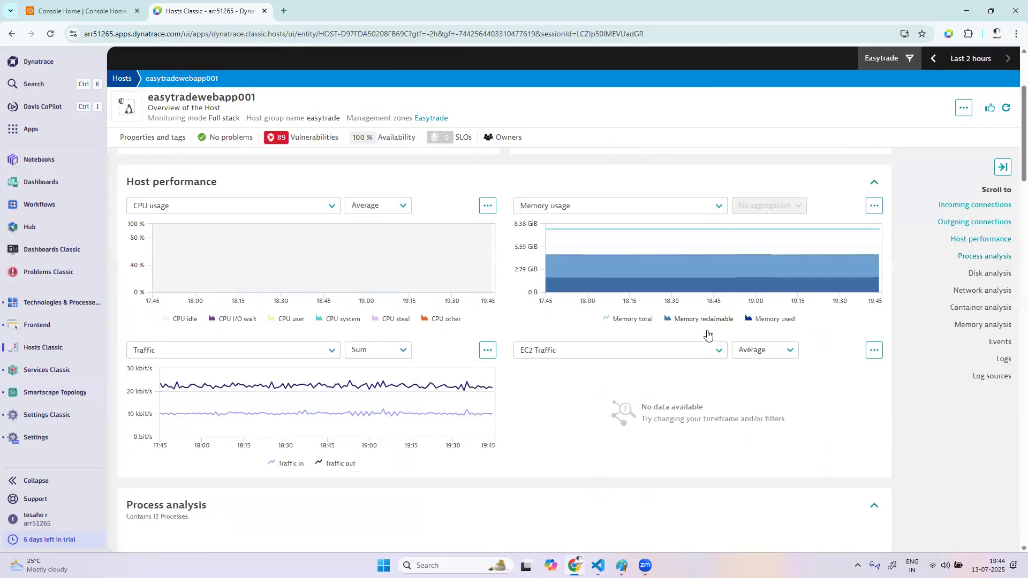
pyautogui.scroll(-4, 708, 335)
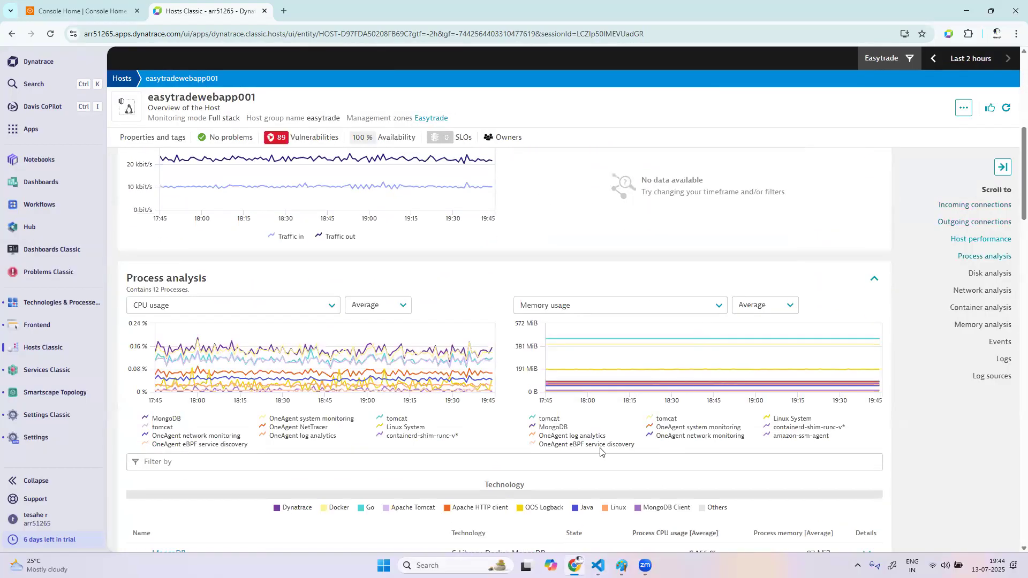
pyautogui.scroll(-4, 594, 452)
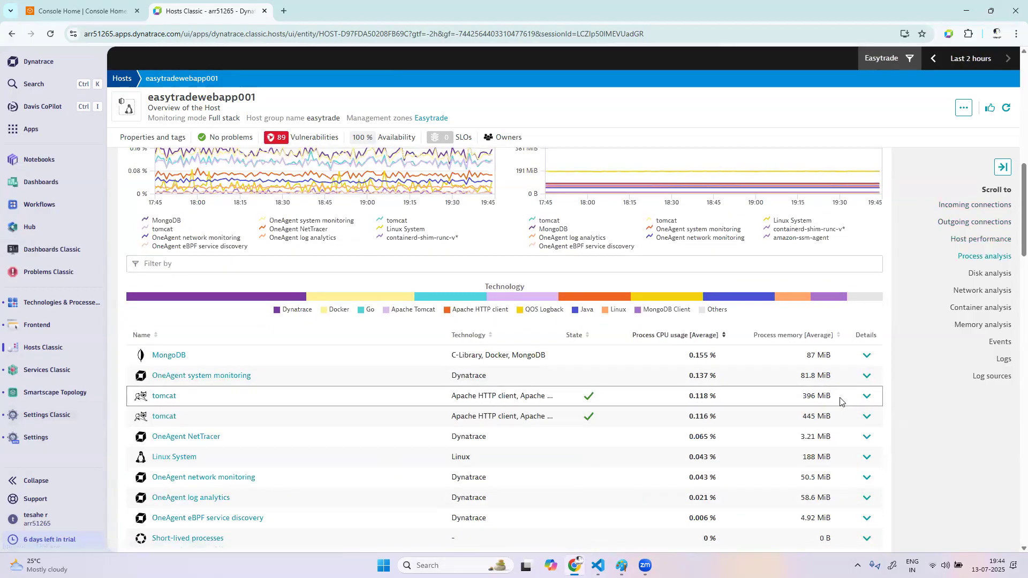
pyautogui.click(866, 396)
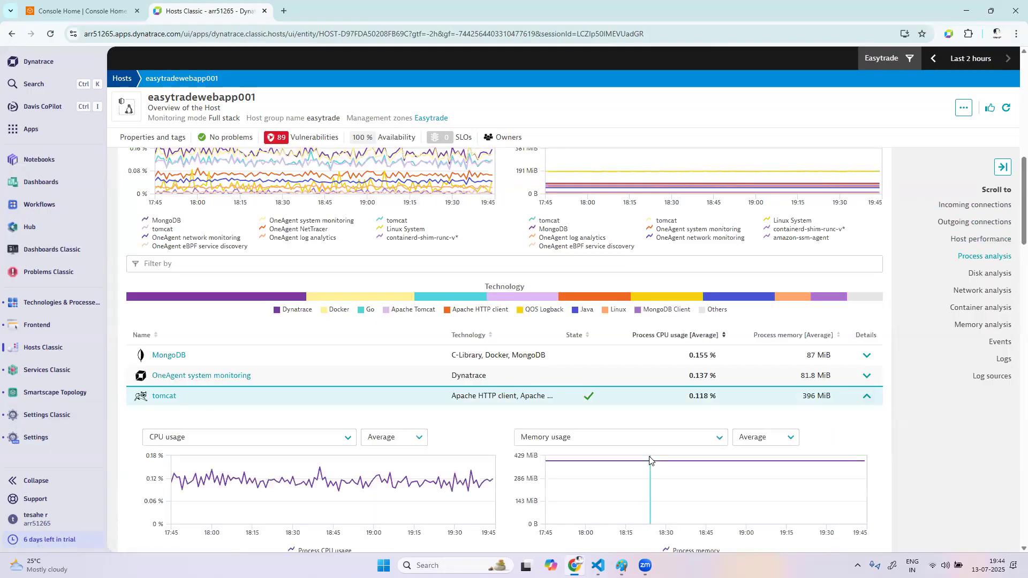
pyautogui.scroll(-3, 649, 458)
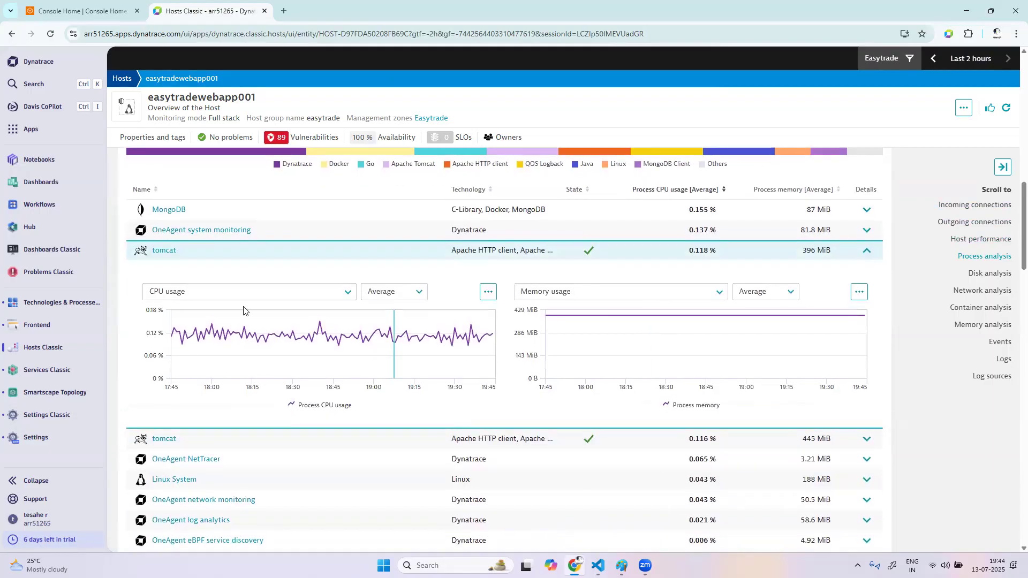
# Open the expanded tomcat process's page, show its properties and tags, and check which additional actions are available for it
pyautogui.click(162, 253)
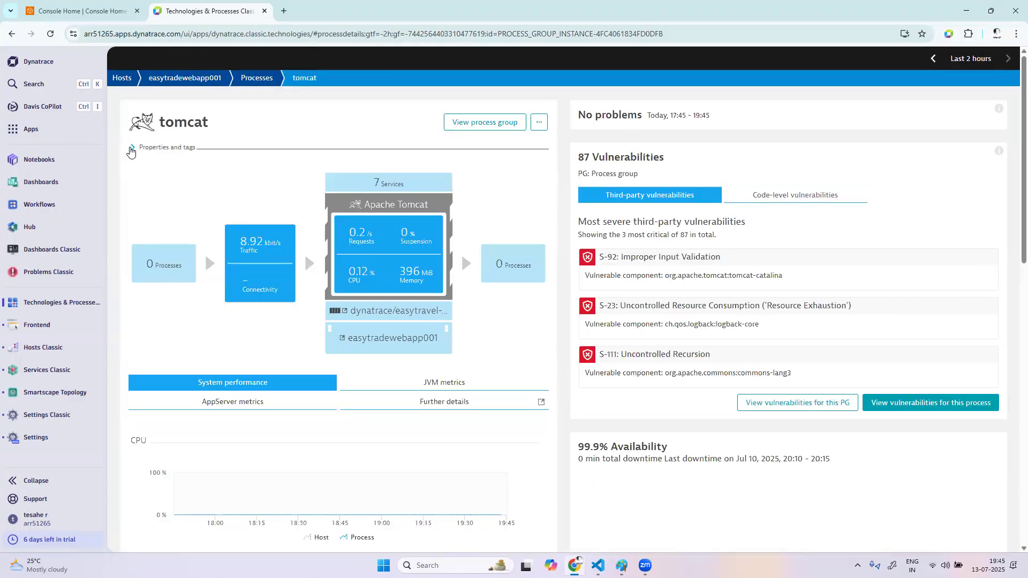
pyautogui.click(130, 149)
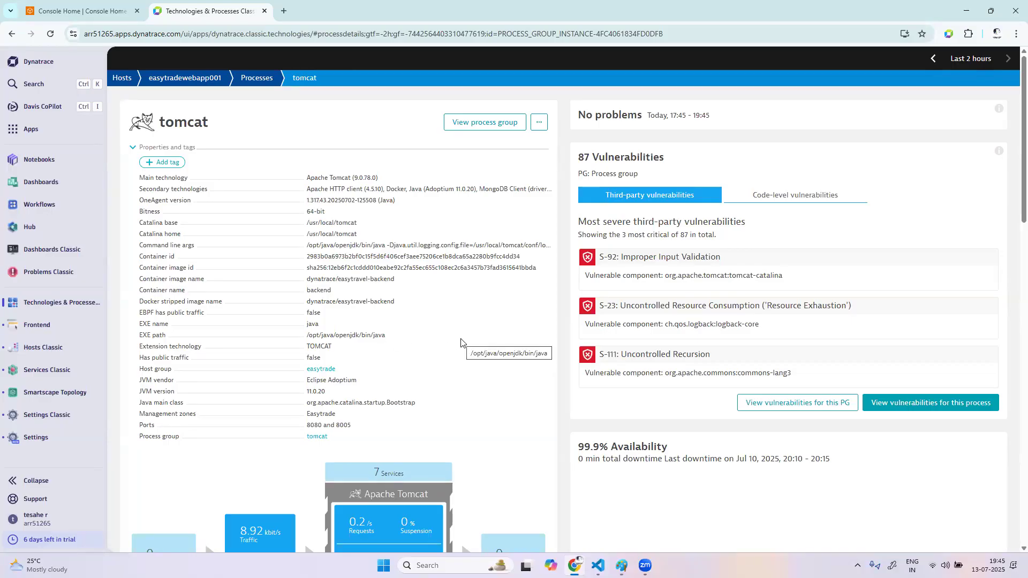
pyautogui.click(538, 125)
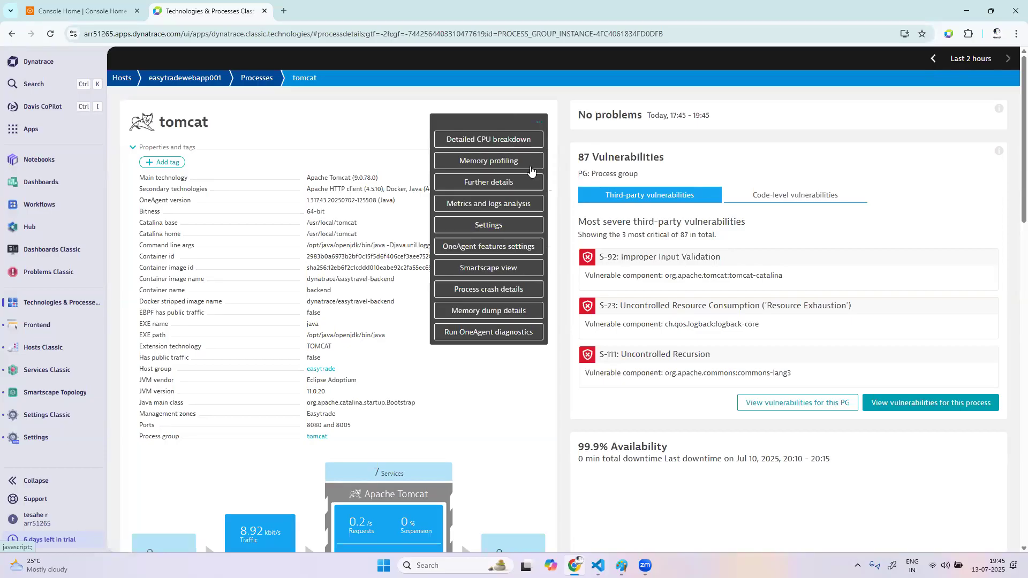
pyautogui.click(506, 423)
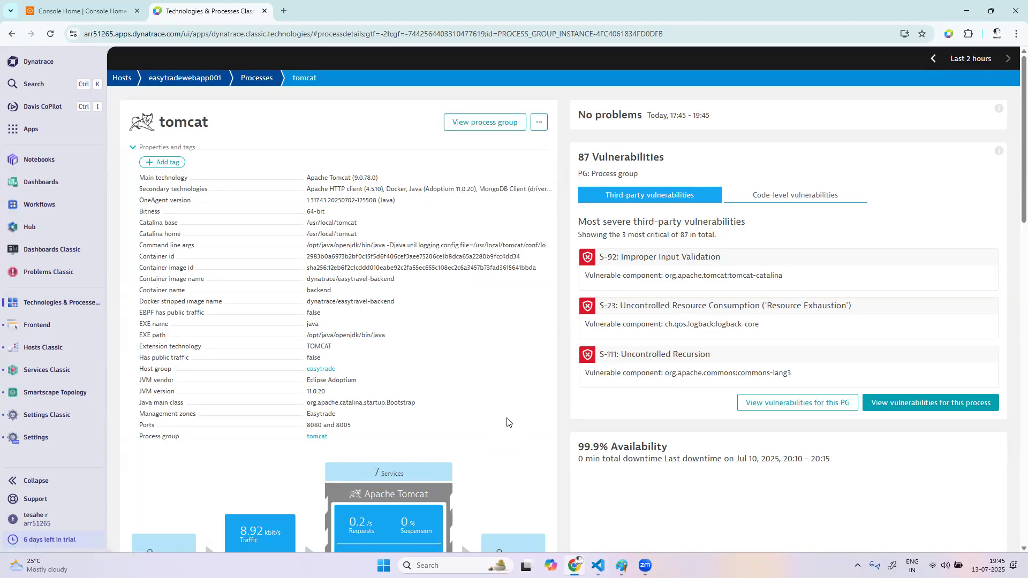
# Open tomcat's further details and examine the Java managed memory charts from G1 Eden Space through the CodeHeap pools
pyautogui.scroll(-1, 507, 421)
pyautogui.click(539, 114)
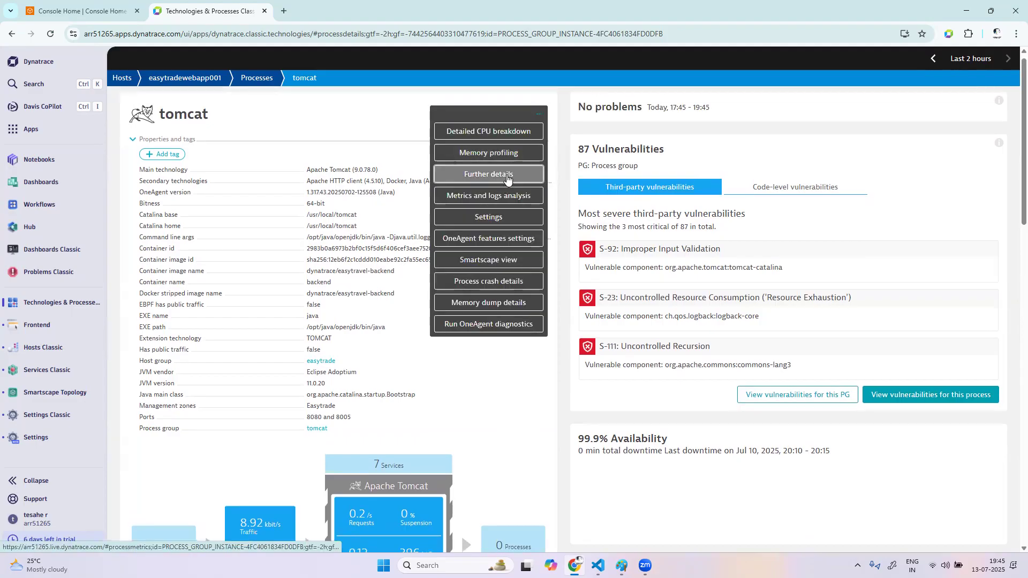
pyautogui.click(504, 215)
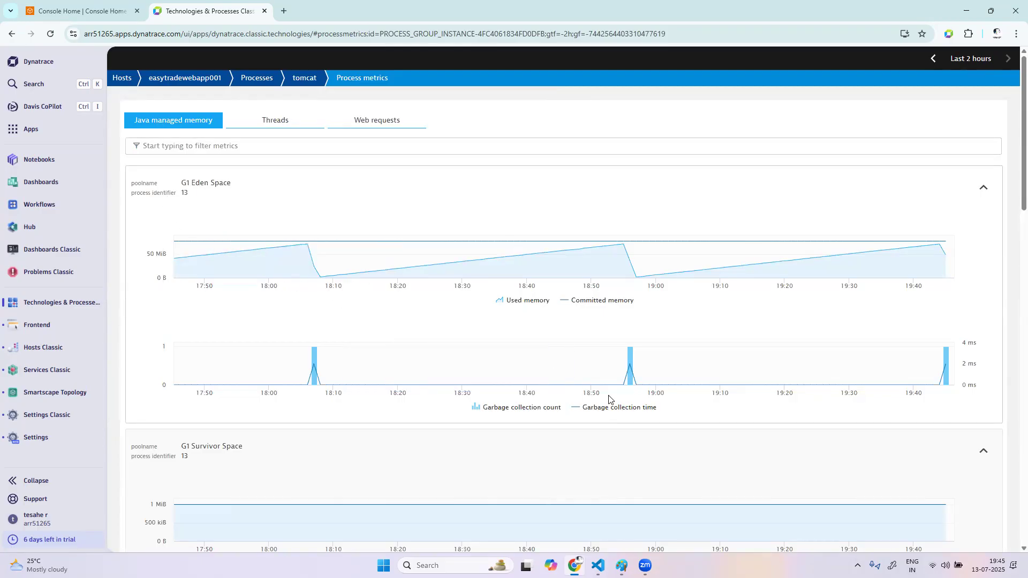
pyautogui.scroll(-5, 608, 399)
pyautogui.scroll(-8, 609, 399)
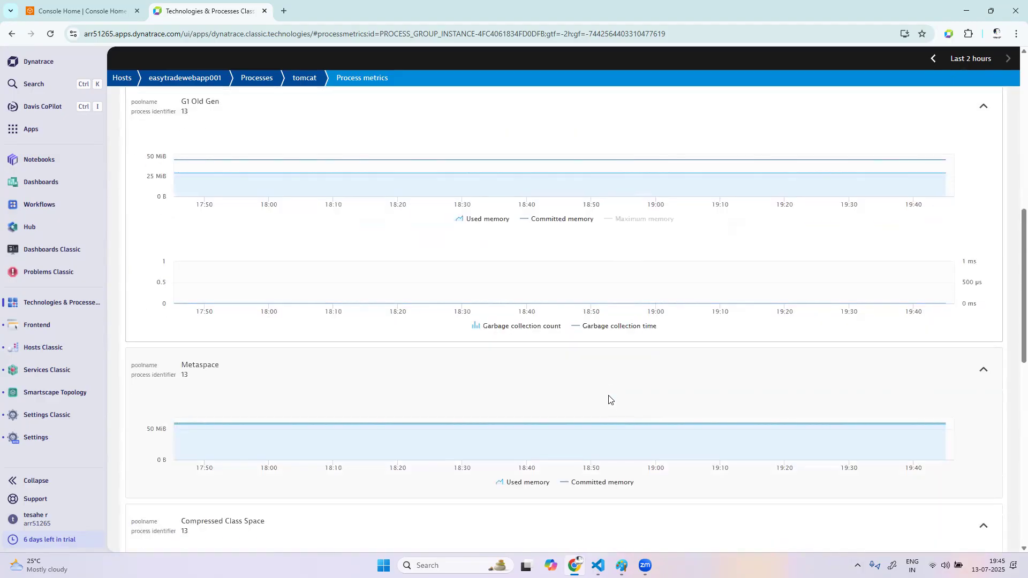
pyautogui.scroll(-4, 609, 398)
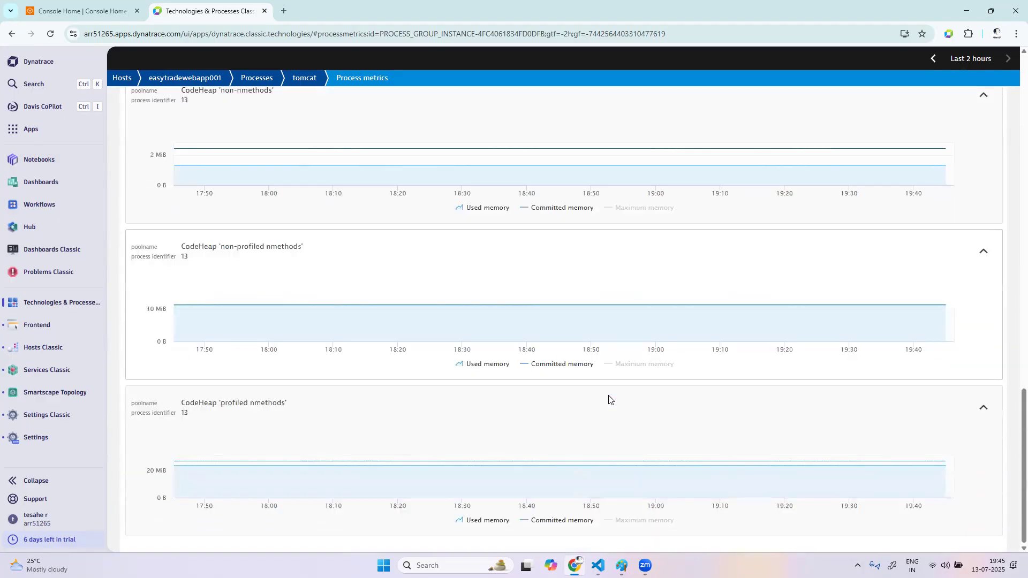
pyautogui.scroll(7, 608, 399)
pyautogui.scroll(10, 609, 398)
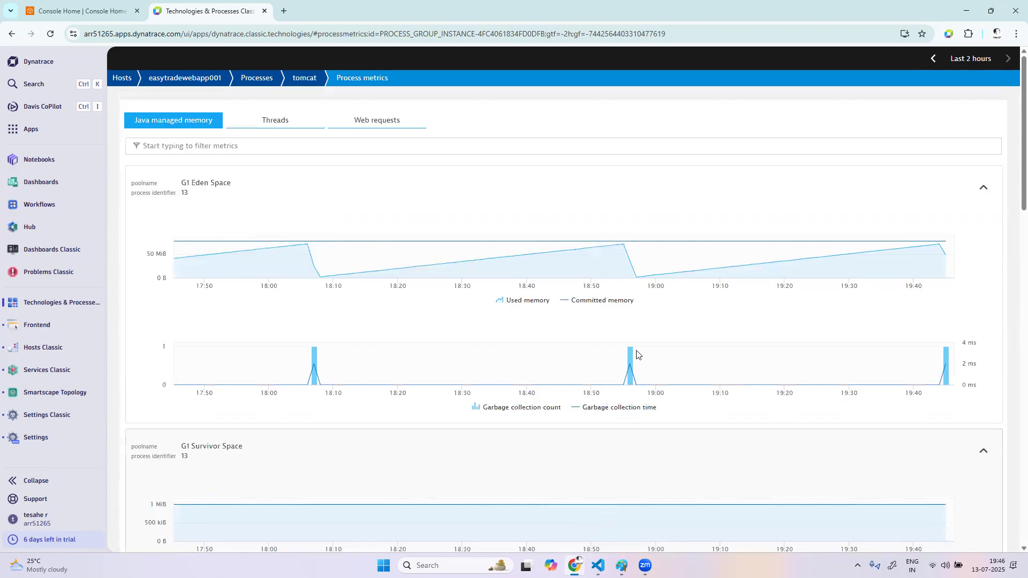
# View tomcat's Web requests and Threads metrics with the http-nio-8080 process identifier, and return to the easytradewebapp001 host overview
pyautogui.click(286, 126)
pyautogui.click(386, 121)
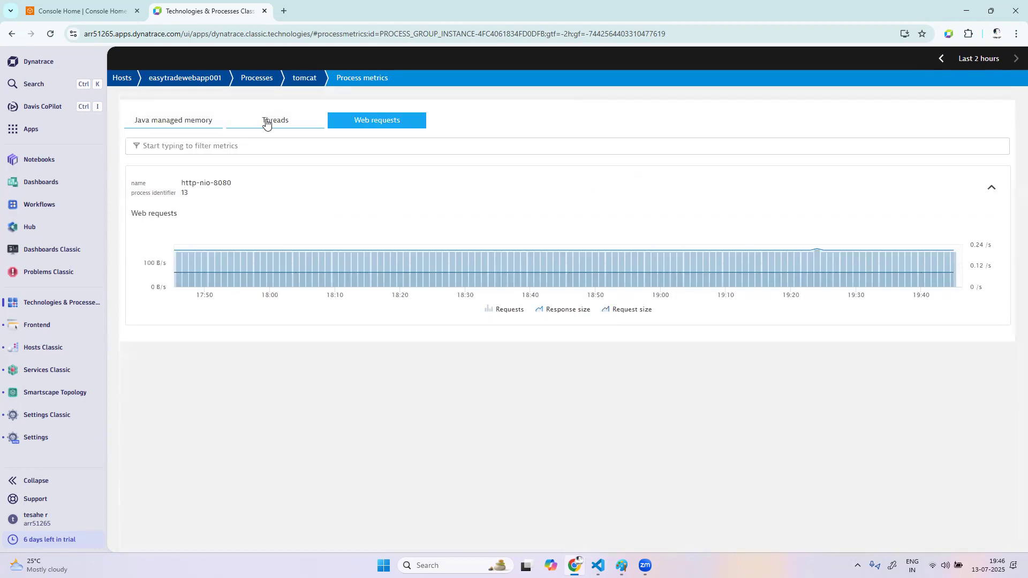
pyautogui.click(252, 125)
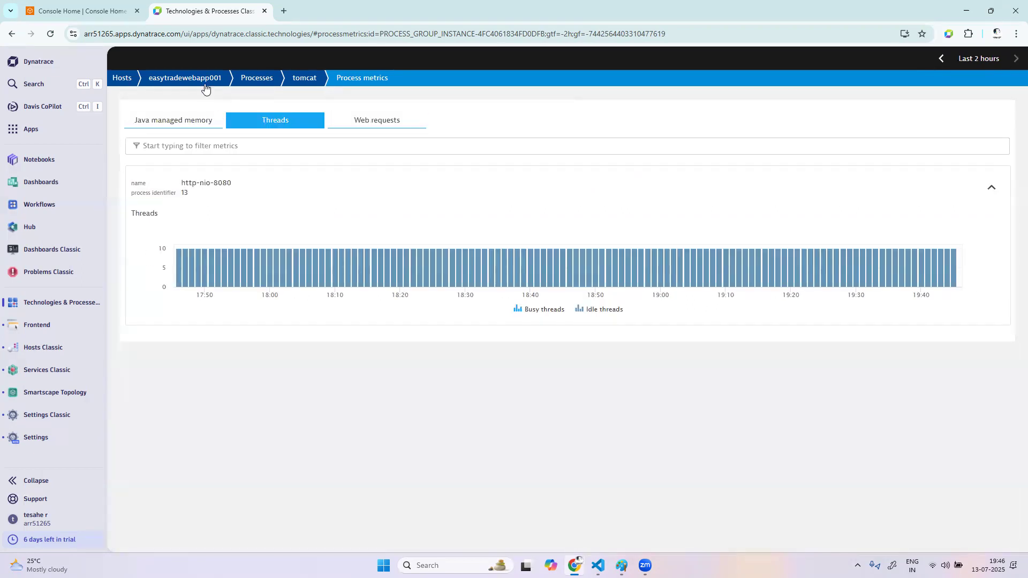
pyautogui.doubleClick(184, 193)
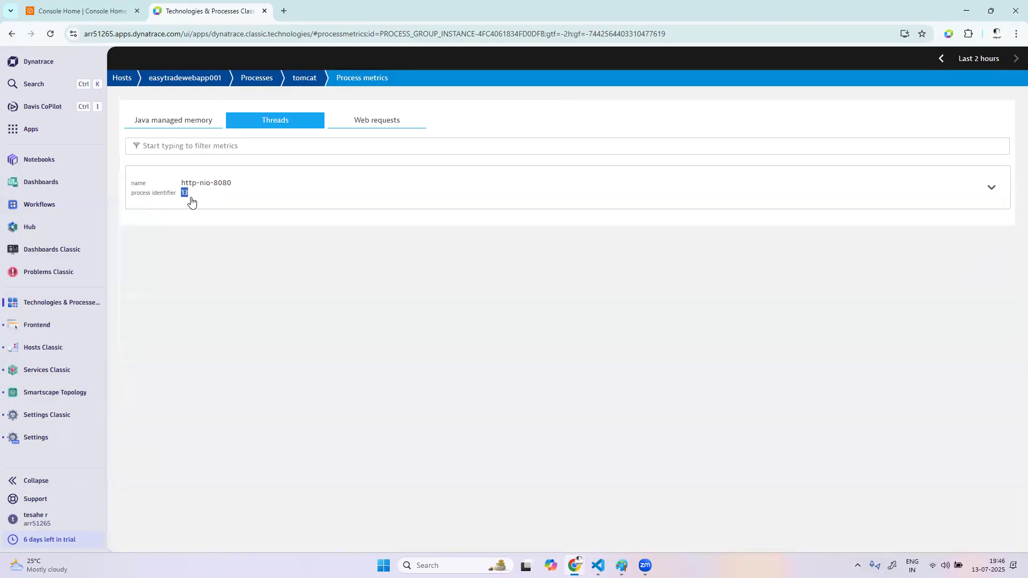
pyautogui.click(195, 126)
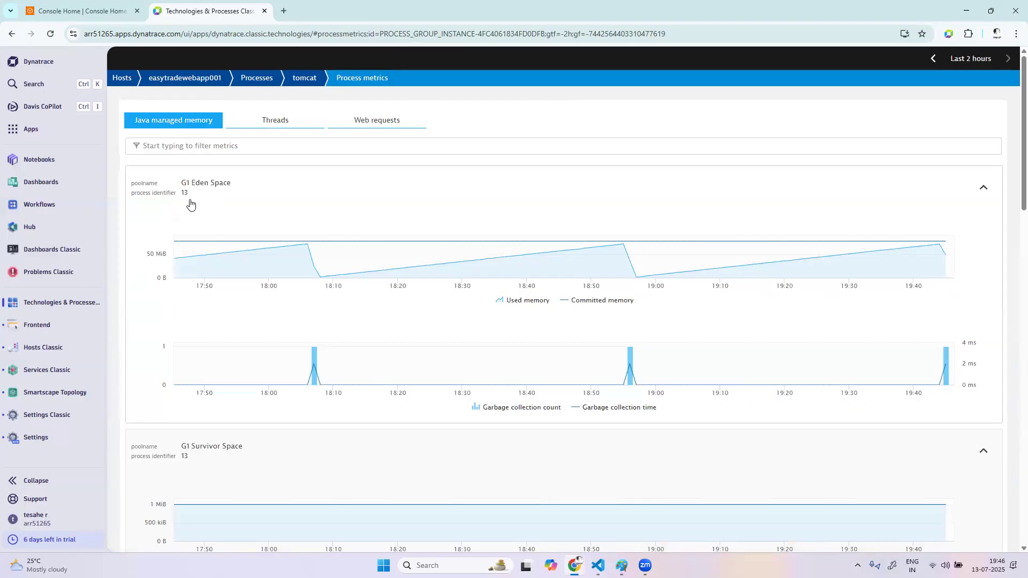
pyautogui.click(183, 84)
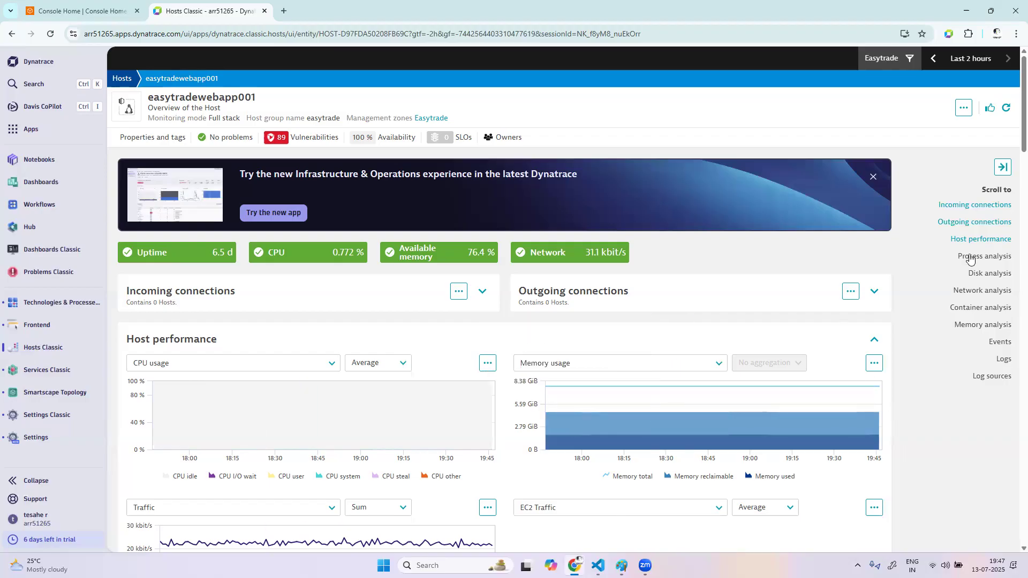
# Find the Data Explorer app by searching the installed apps for "data", and open it
pyautogui.click(43, 129)
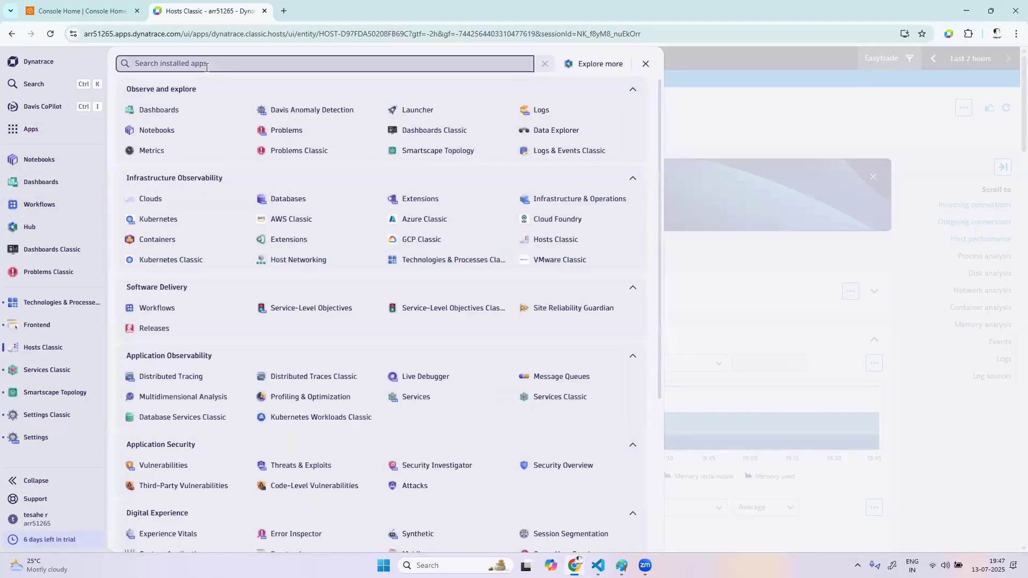
pyautogui.write('data')
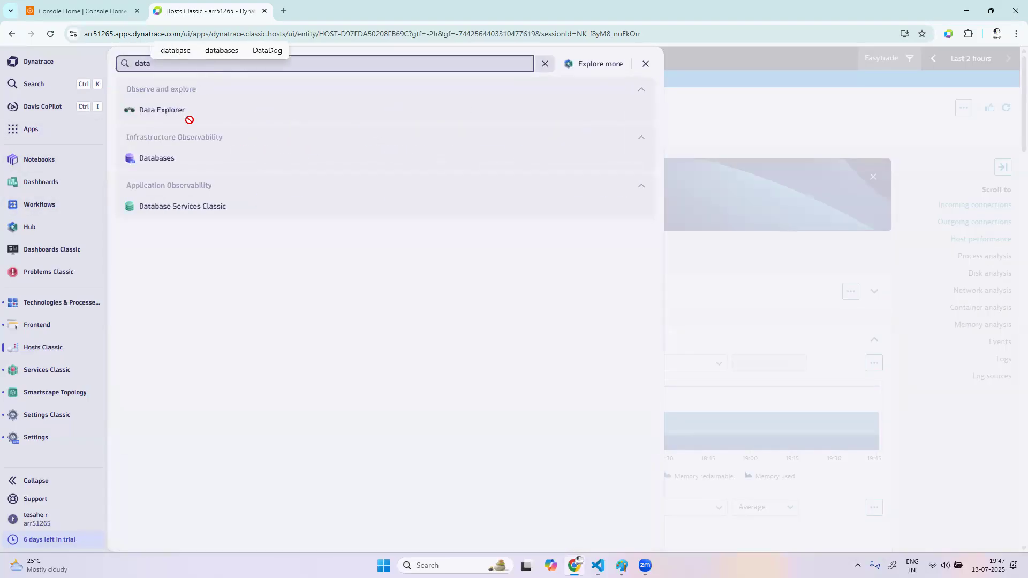
pyautogui.click(182, 110)
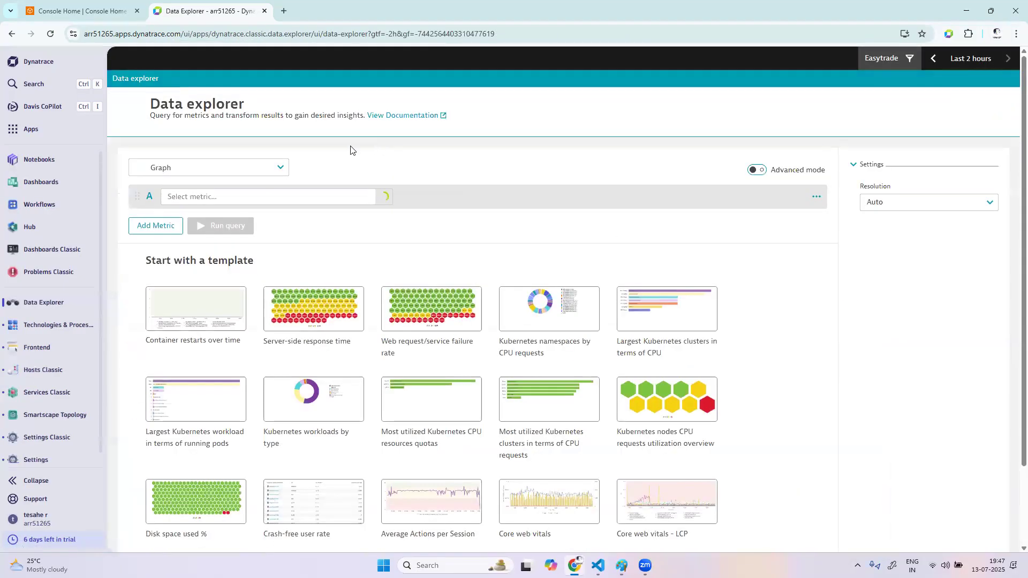
# Search the metrics for query A with "process cpu usage" and check the details of the matching metrics
pyautogui.click(277, 197)
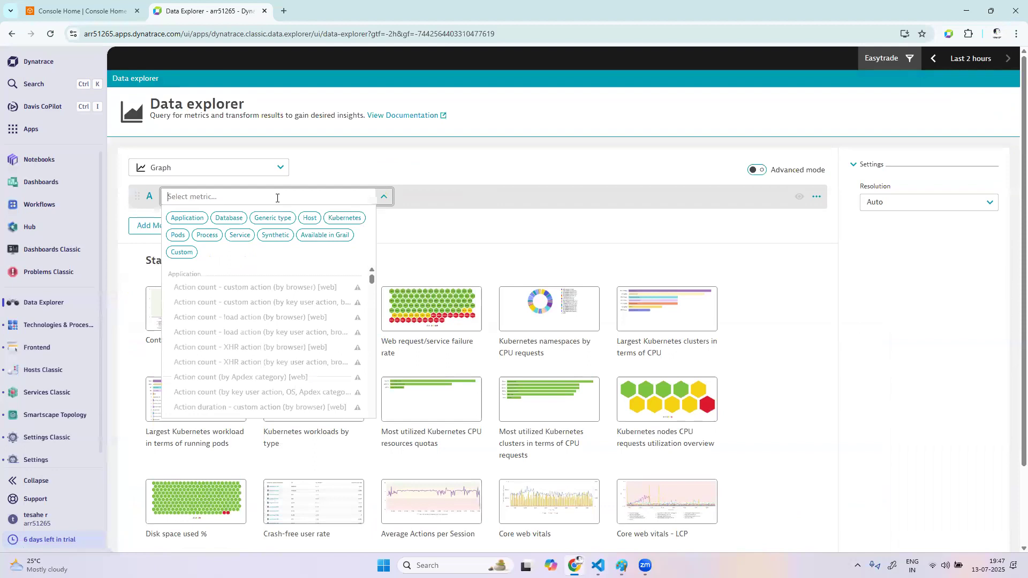
pyautogui.write('pro')
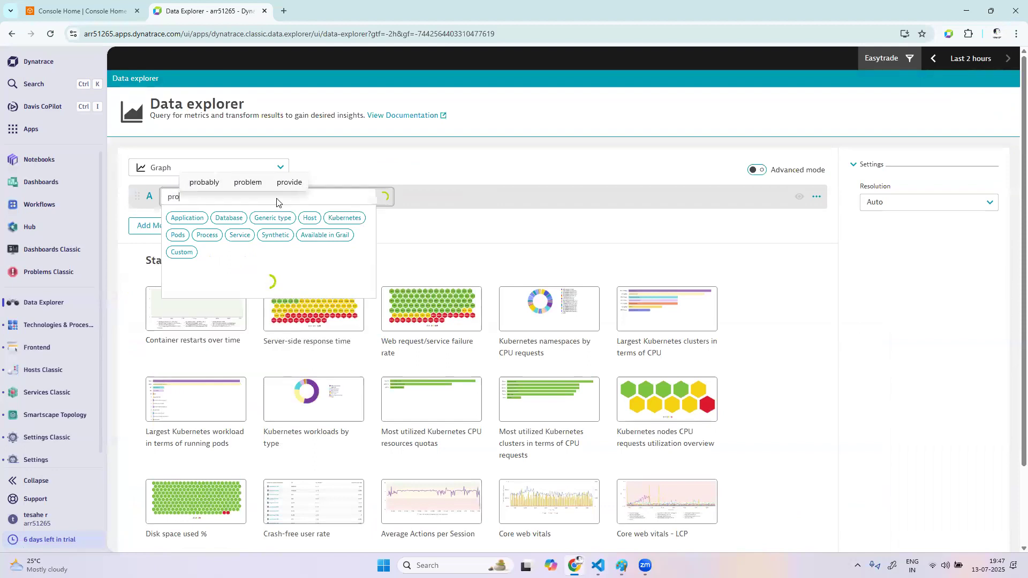
pyautogui.write('cess pc')
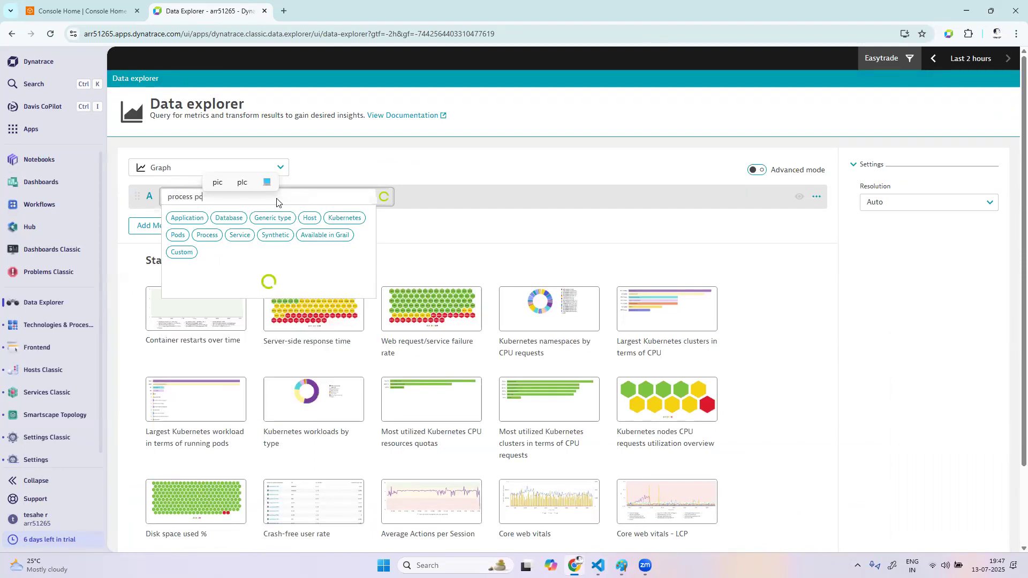
pyautogui.press('BackSpace')
pyautogui.press('BackSpace')
pyautogui.write('cp')
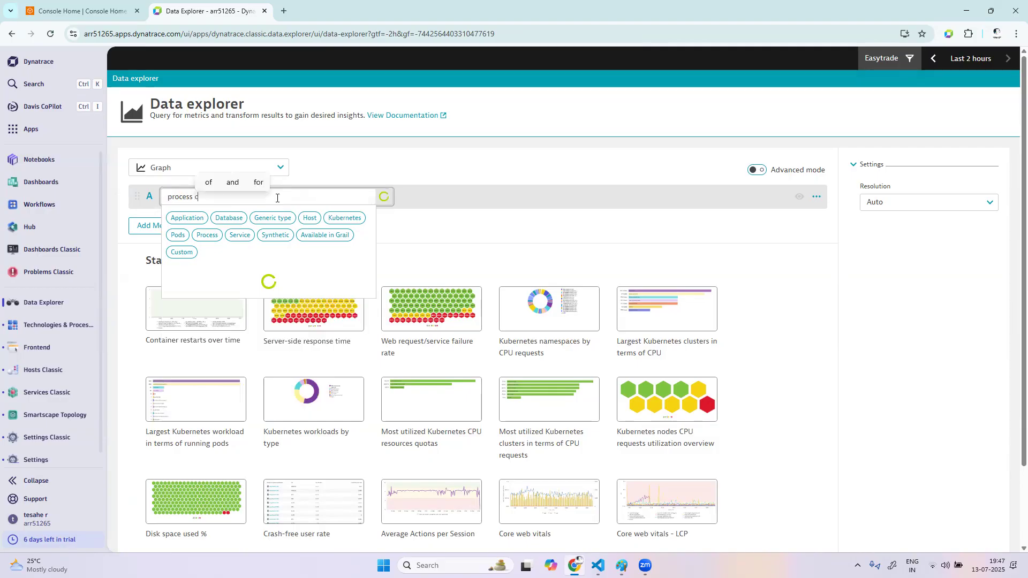
pyautogui.write('u usage')
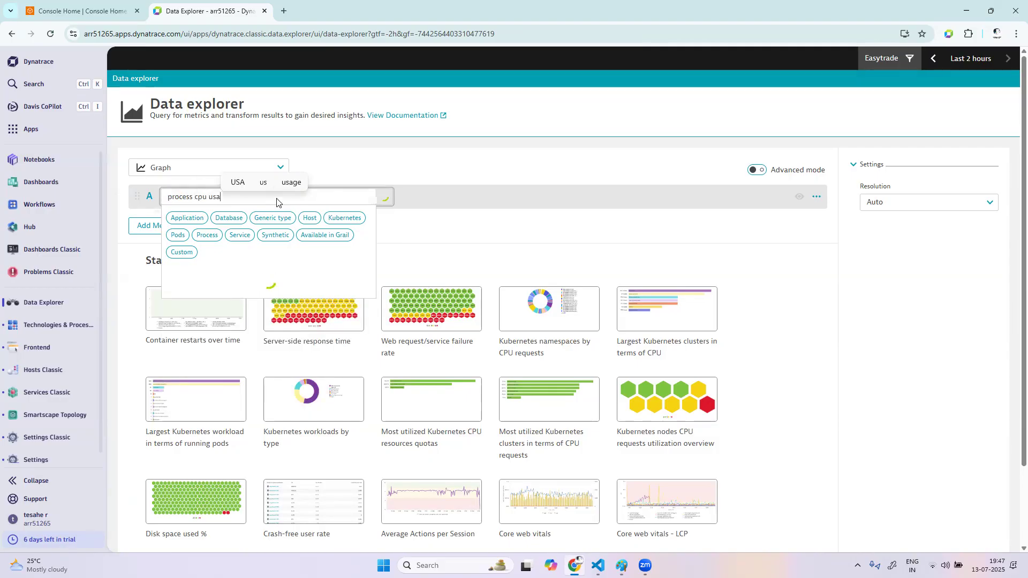
pyautogui.moveTo(246, 319)
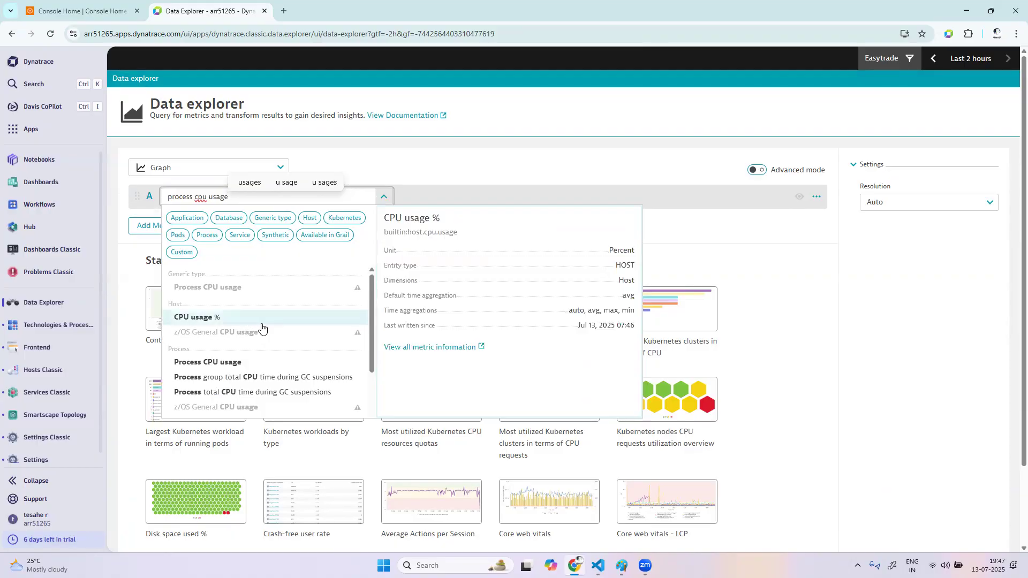
# Search the metrics for query A with "cpu usage" and pick Process CPU usage in the Process group
pyautogui.click(196, 196)
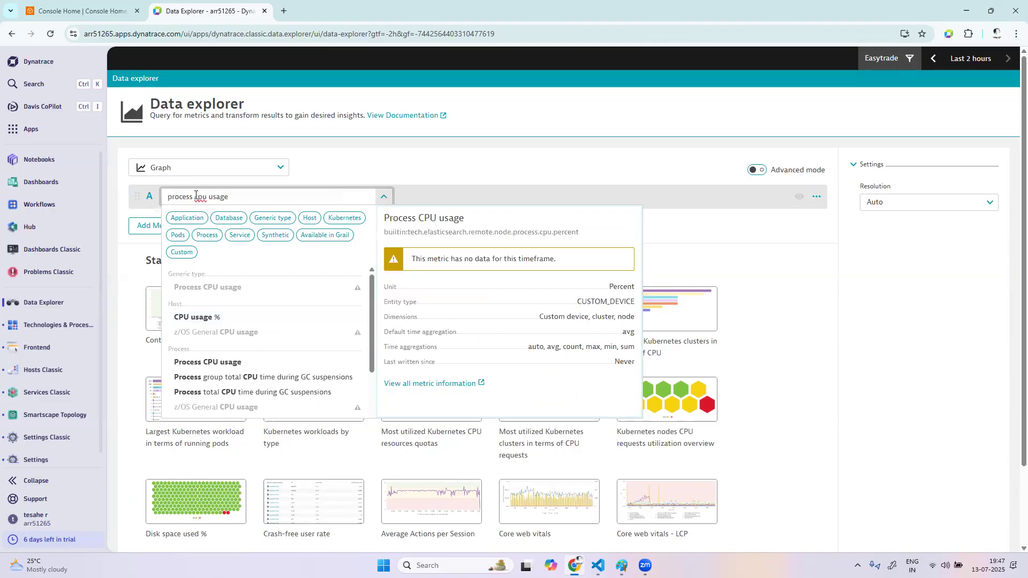
pyautogui.hotkey('ctrl', 'BackSpace')
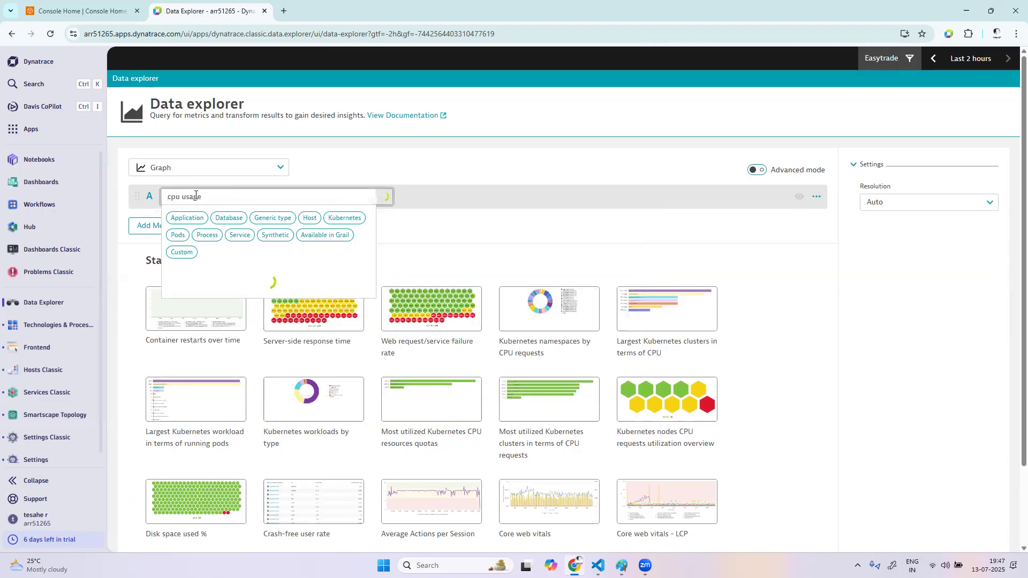
pyautogui.scroll(-1, 264, 355)
pyautogui.scroll(-5, 251, 384)
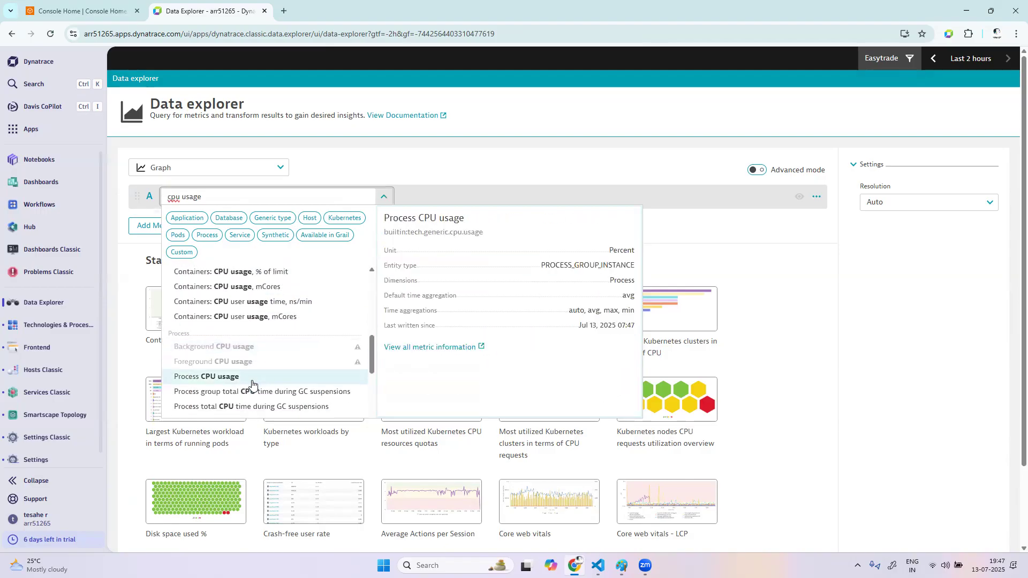
pyautogui.click(244, 375)
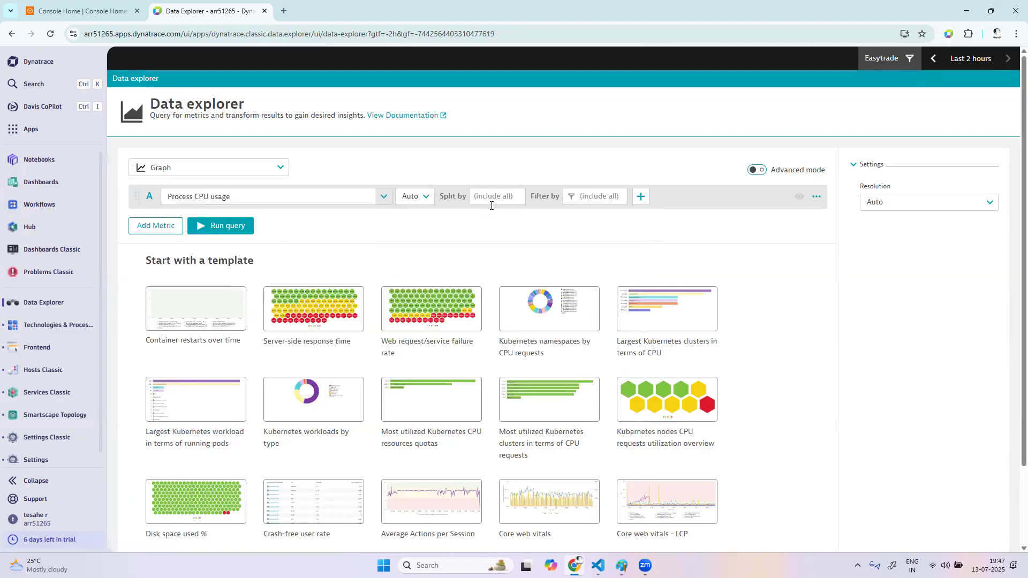
# Split query A by Process, filter it by Process:Name amazon-ssm-agent, and run the query
pyautogui.click(508, 198)
pyautogui.click(509, 213)
pyautogui.click(639, 196)
pyautogui.click(642, 213)
pyautogui.click(710, 213)
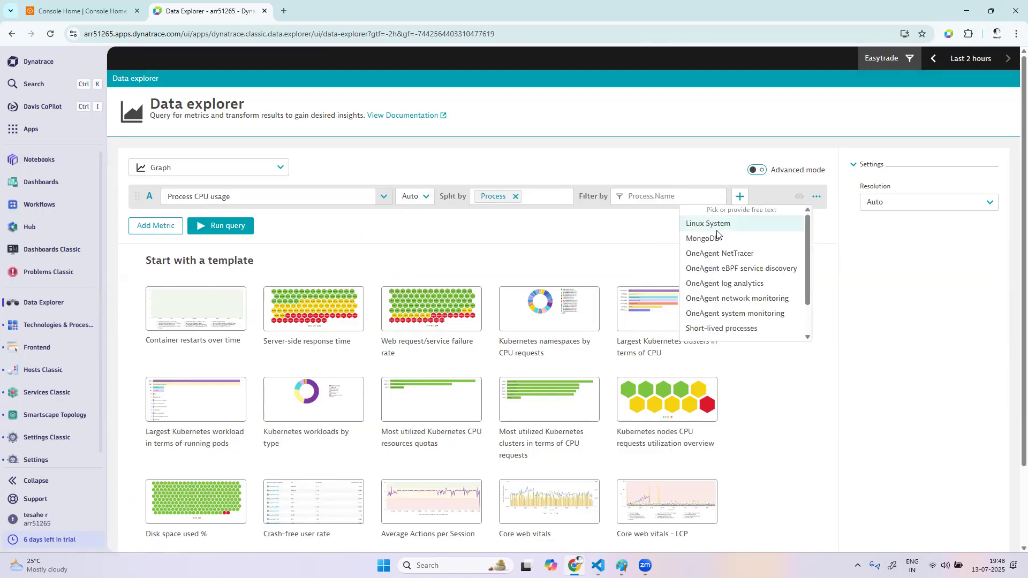
pyautogui.scroll(-1, 728, 300)
pyautogui.click(738, 304)
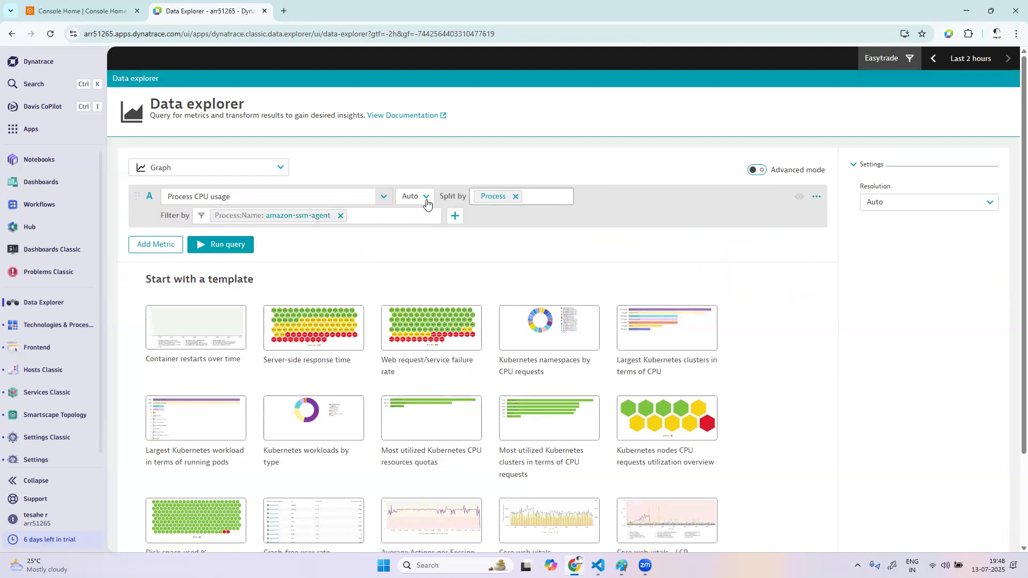
pyautogui.click(225, 244)
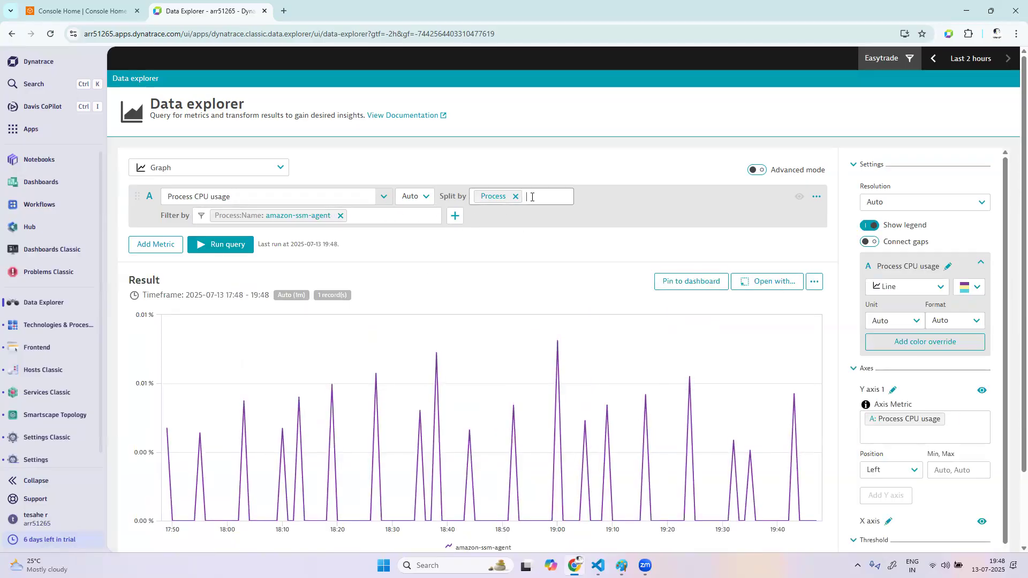
# Remove the Process split from query A and reselect Process CPU usage as its metric by searching for "process cpu"
pyautogui.click(515, 198)
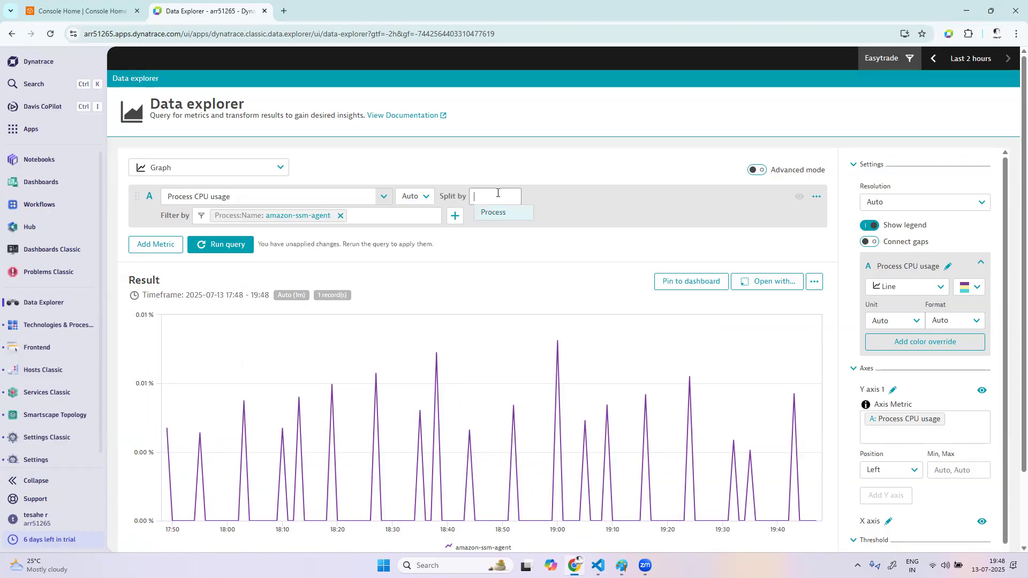
pyautogui.click(495, 214)
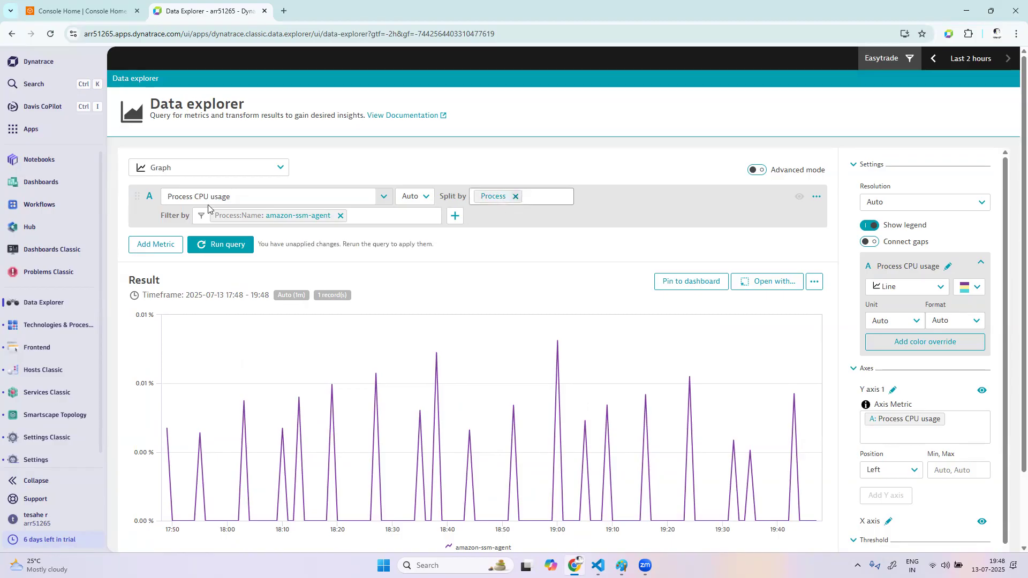
pyautogui.click(517, 197)
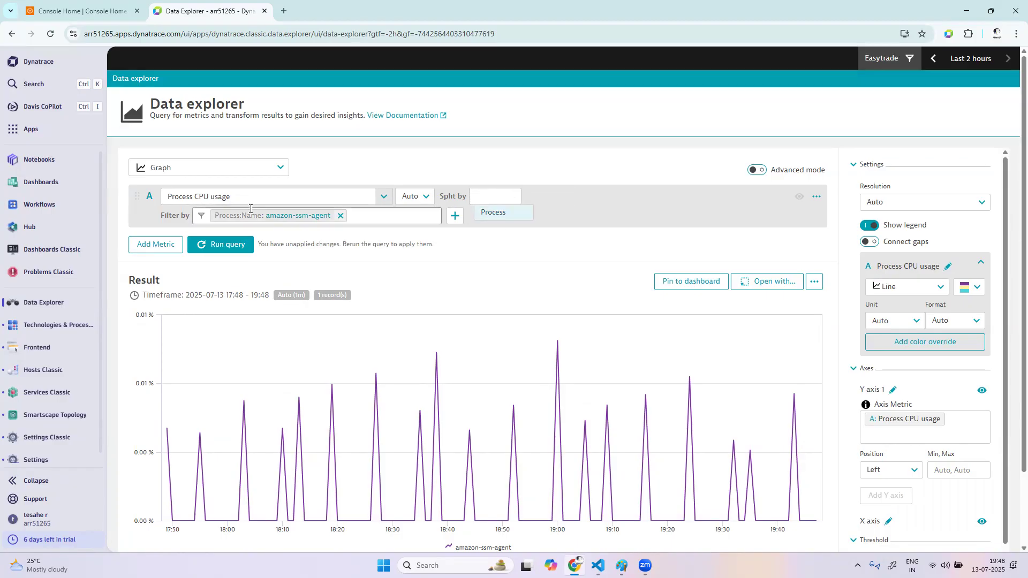
pyautogui.click(275, 197)
pyautogui.press('BackSpace')
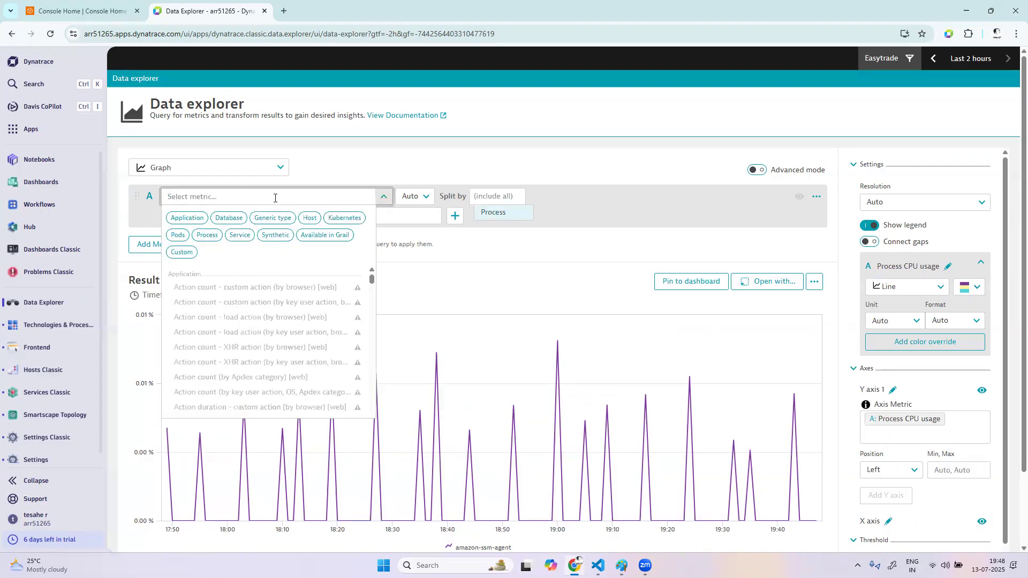
pyautogui.write('processx')
pyautogui.press('BackSpace')
pyautogui.write('cpu')
pyautogui.scroll(-5, 270, 371)
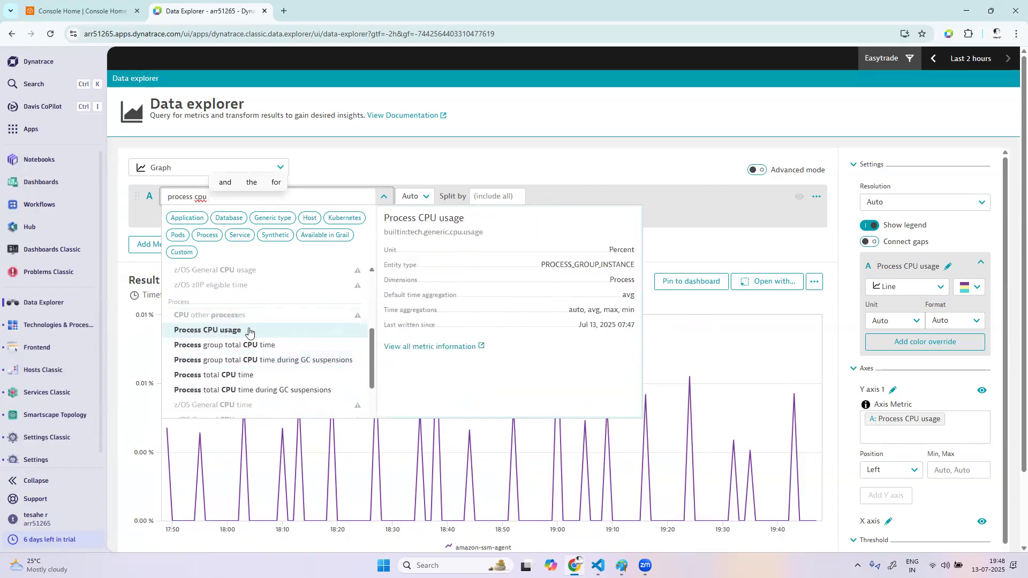
pyautogui.click(249, 331)
# Split query A by Process, filter it by Process:Name tomcat, and run the query
pyautogui.click(500, 196)
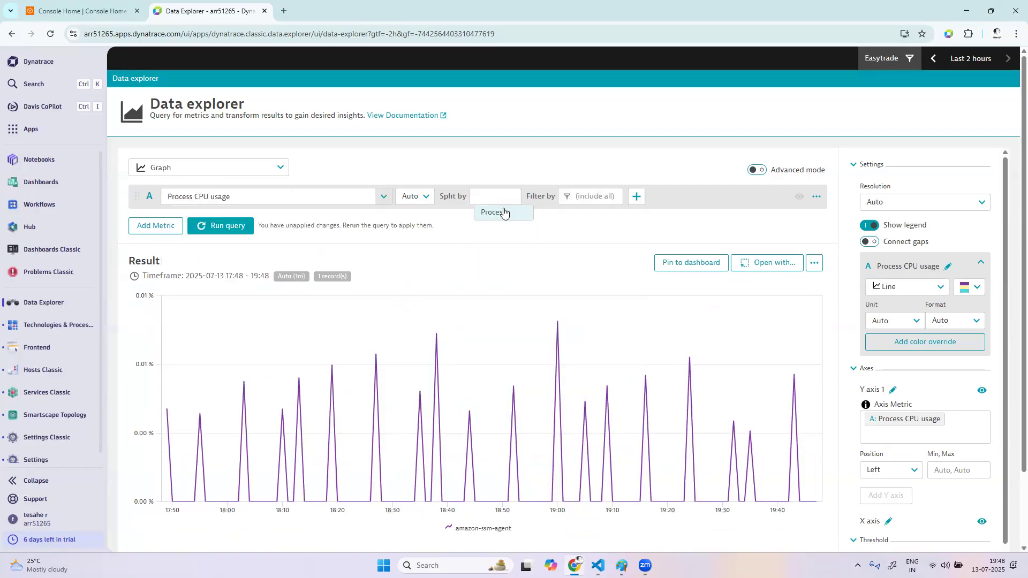
pyautogui.click(503, 213)
pyautogui.click(654, 196)
pyautogui.click(651, 213)
pyautogui.click(709, 212)
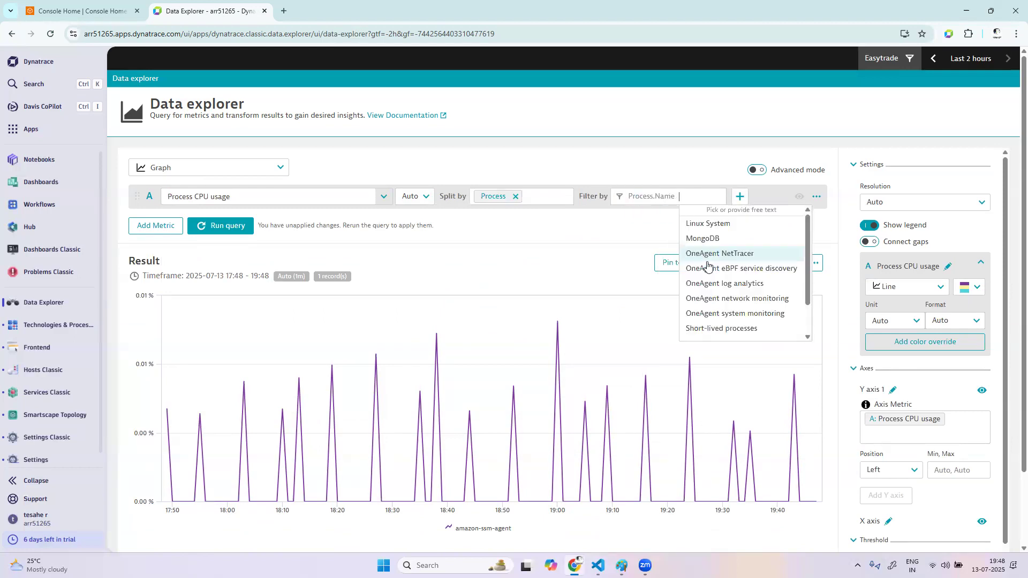
pyautogui.scroll(-3, 710, 284)
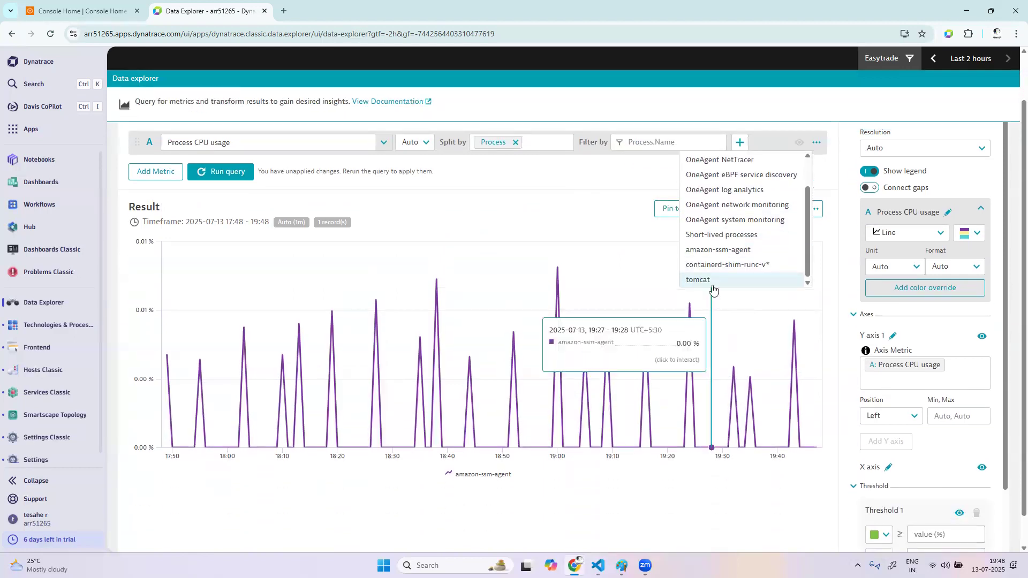
pyautogui.click(712, 269)
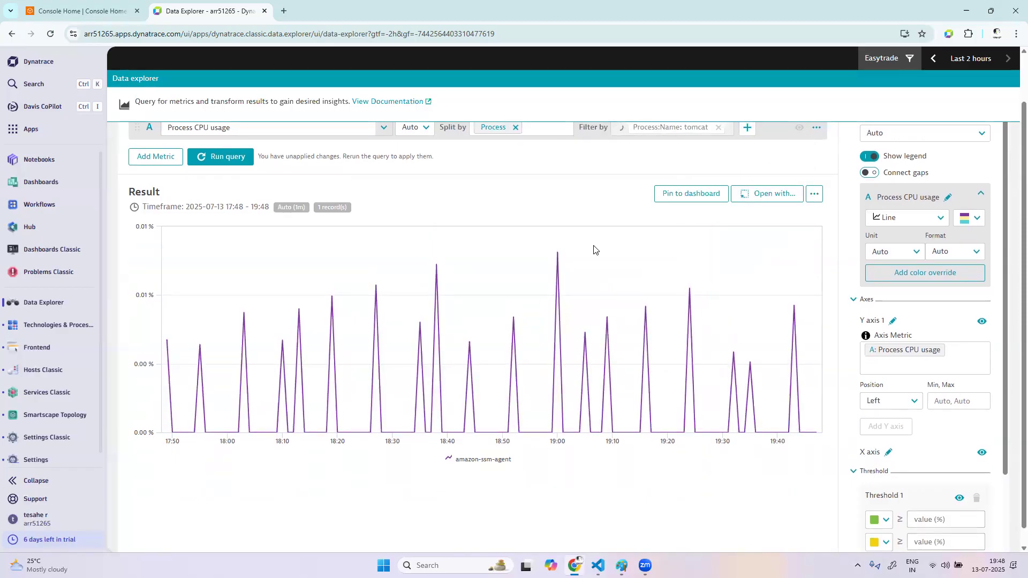
pyautogui.scroll(3, 589, 263)
pyautogui.click(246, 246)
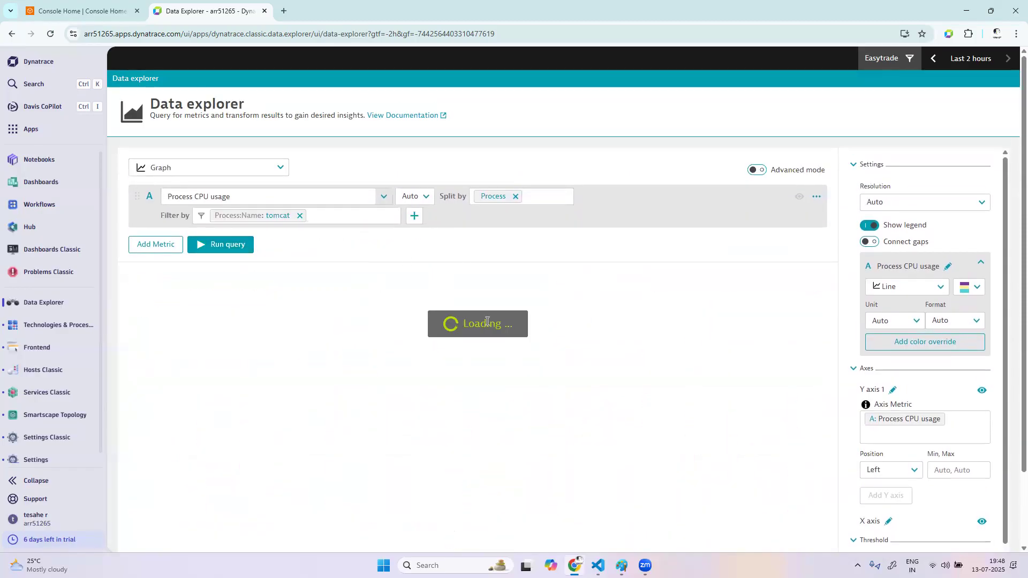
# Change the visualization to Top list and review the CPU usage bars of the tomcat processes
pyautogui.click(253, 168)
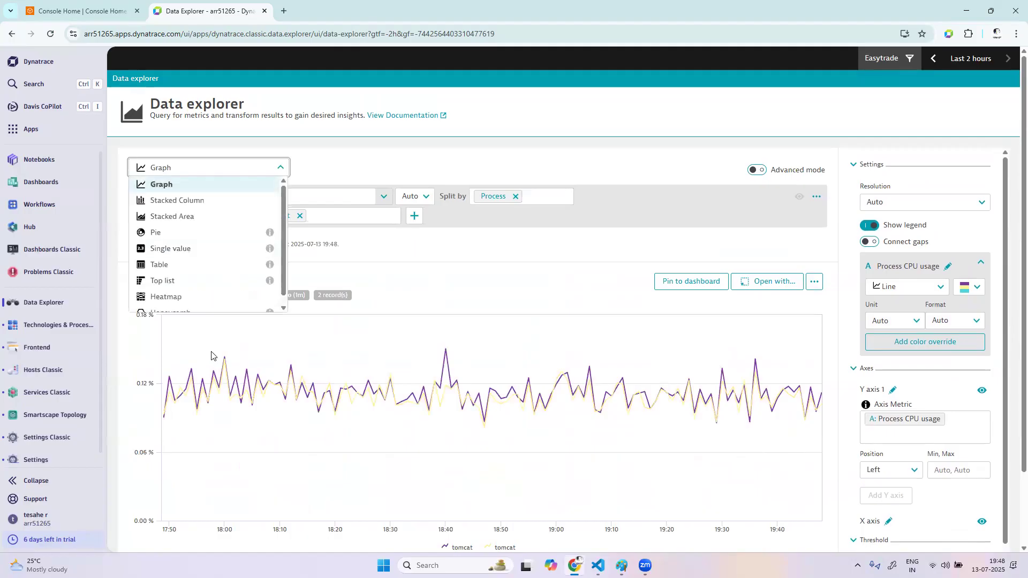
pyautogui.click(203, 281)
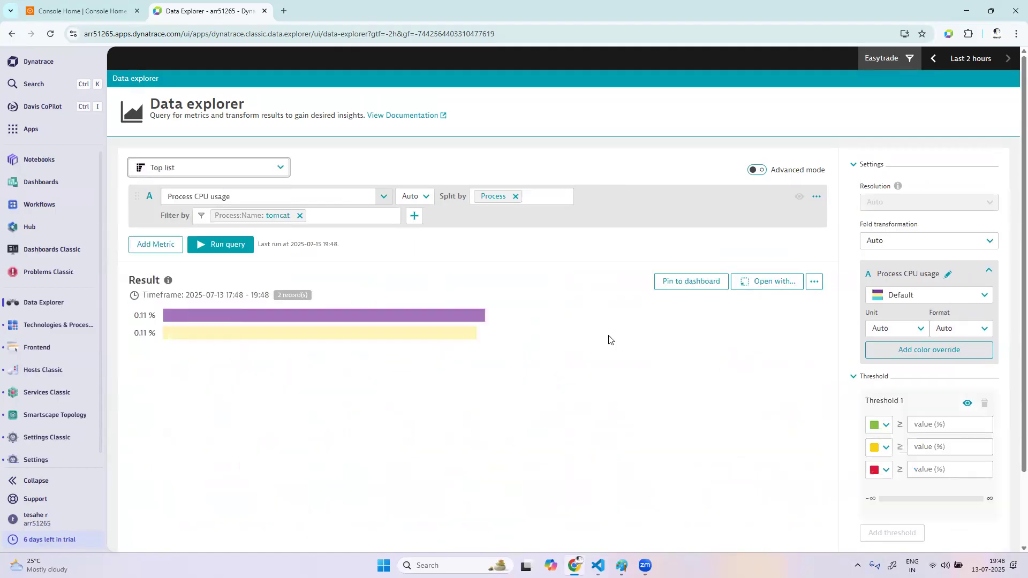
pyautogui.scroll(-1, 523, 426)
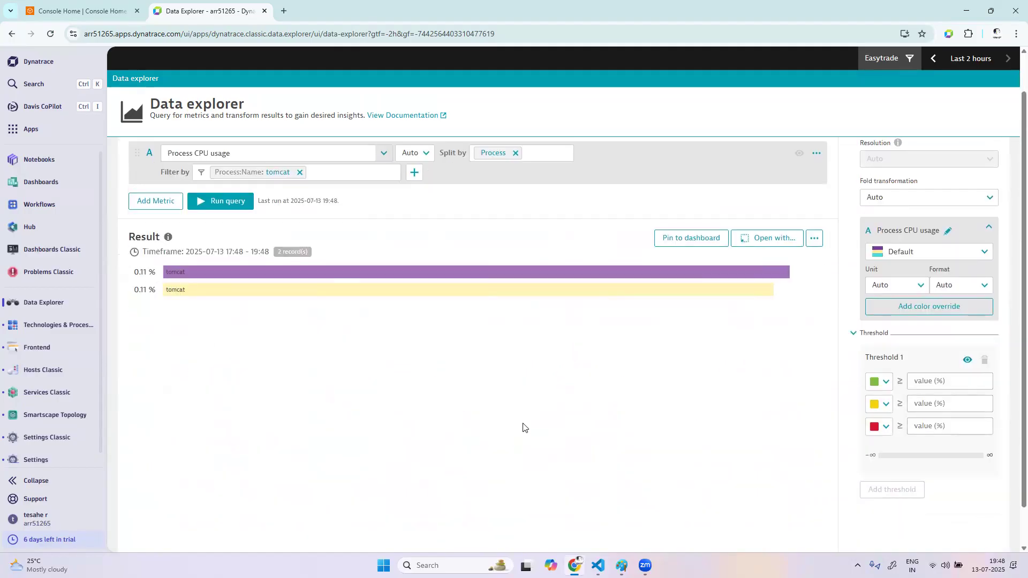
pyautogui.scroll(-1, 523, 427)
pyautogui.scroll(2, 523, 427)
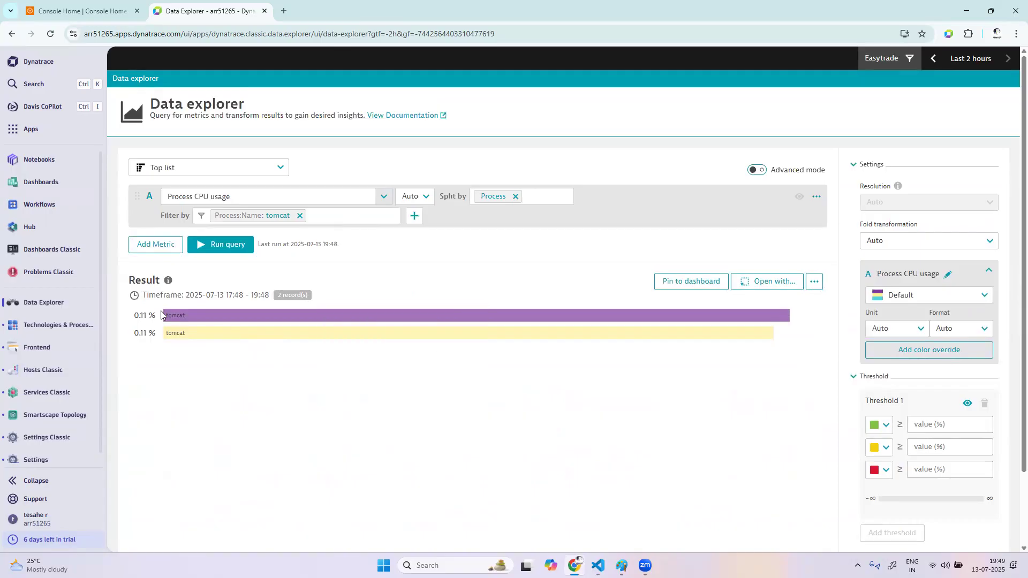
pyautogui.moveTo(236, 335)
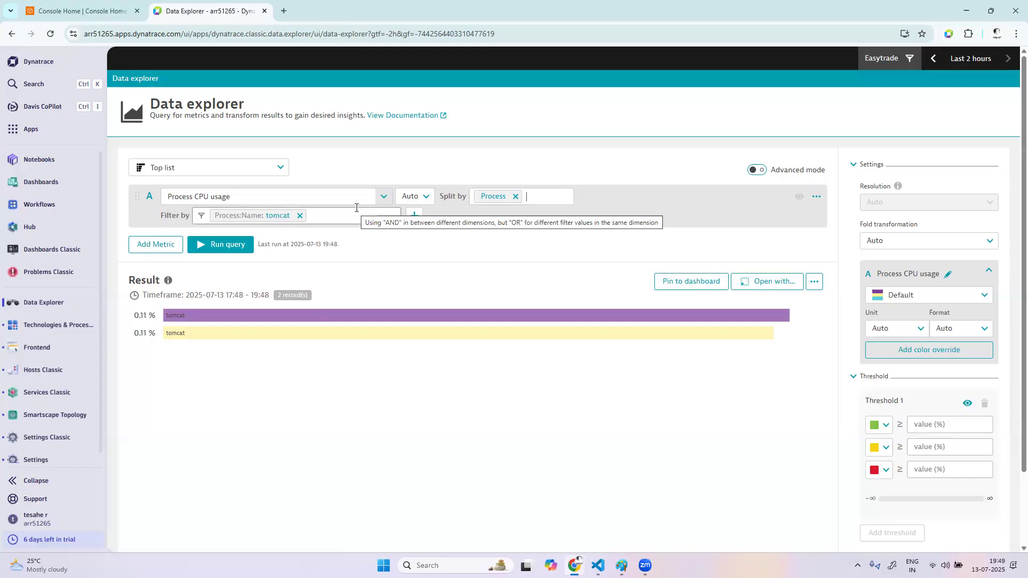
# Switch to Paint and replace the datacenter-to-application sketch with a new blank canvas
pyautogui.moveTo(621, 565)
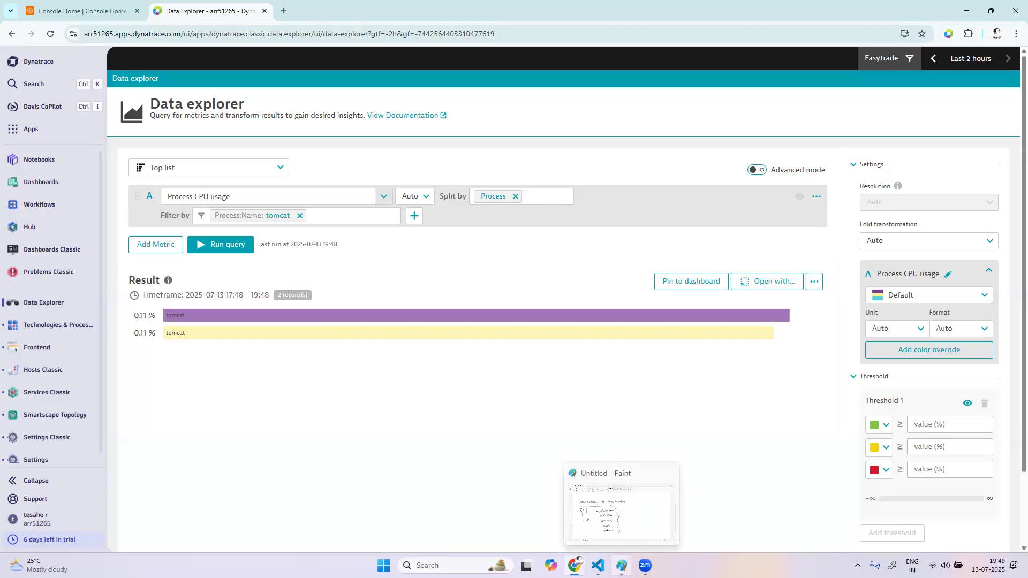
pyautogui.click(621, 566)
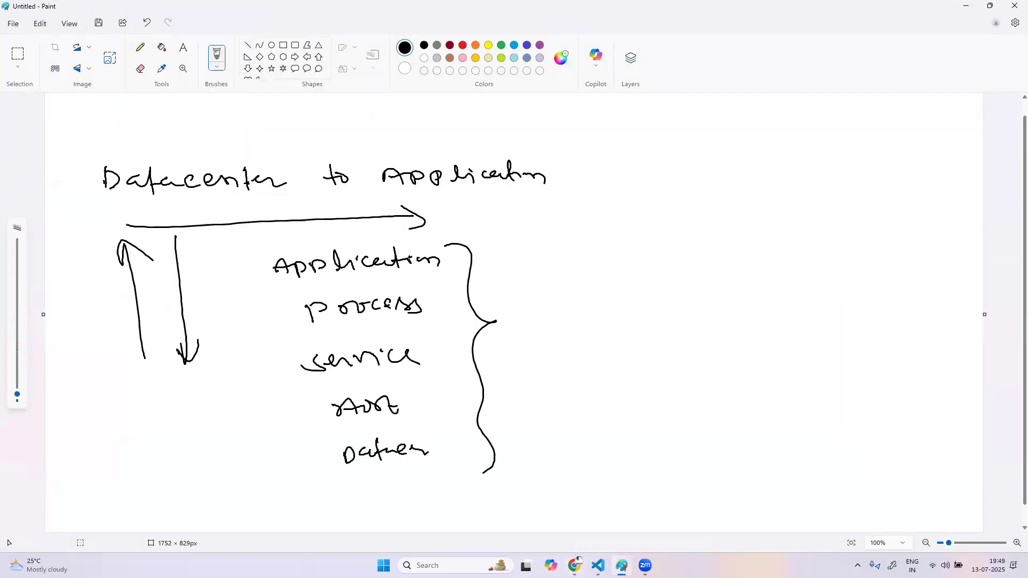
pyautogui.click(621, 565)
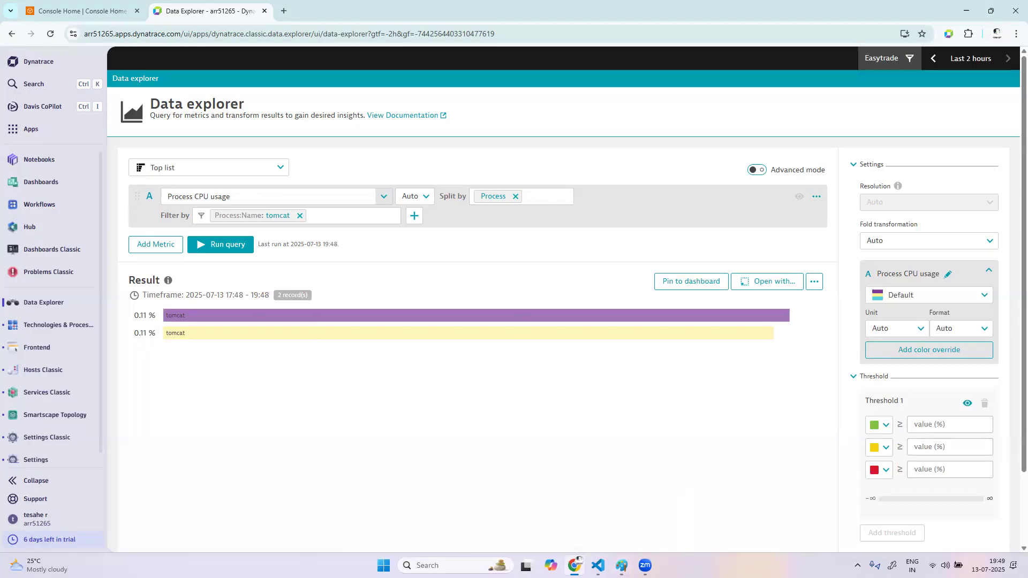
pyautogui.click(620, 565)
pyautogui.click(13, 23)
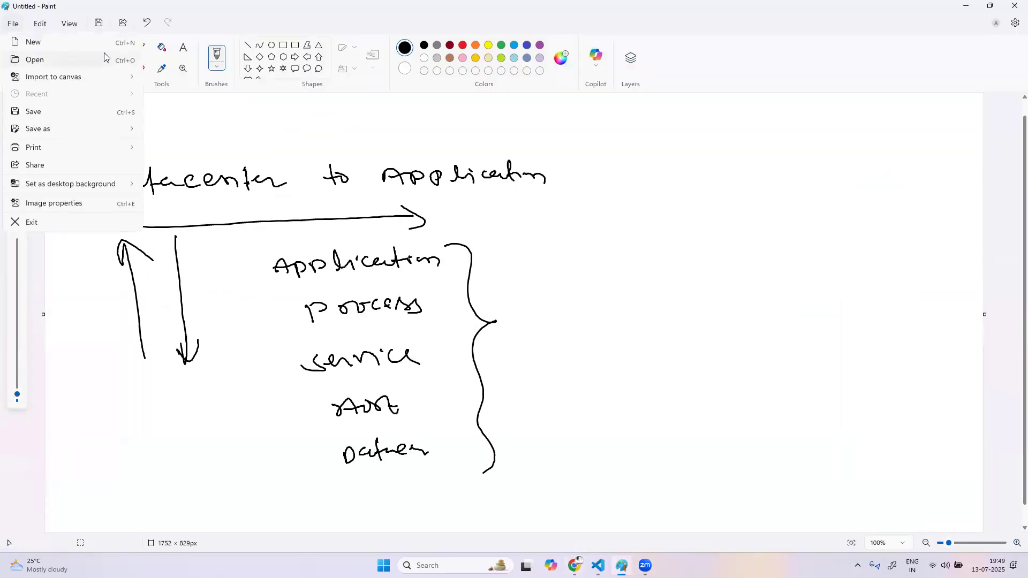
pyautogui.click(56, 44)
pyautogui.click(509, 312)
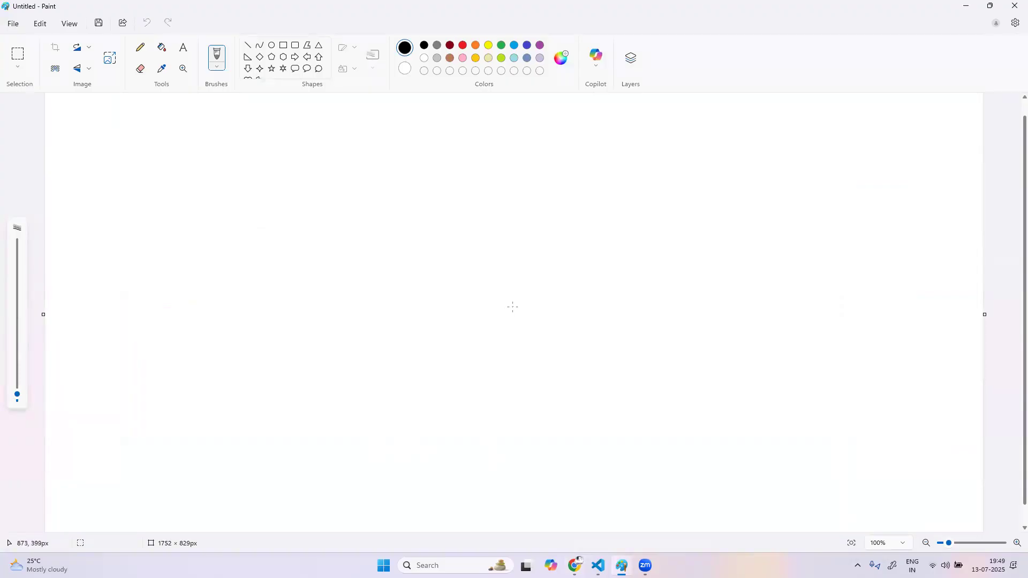
# Handwrite the underlined word "Tag" in the canvas's upper-left area and draw an arrow pointing right from it
pyautogui.moveTo(105, 164)
pyautogui.mouseDown()
pyautogui.moveTo(104, 201)
pyautogui.moveTo(123, 174)
pyautogui.moveTo(152, 176)
pyautogui.moveTo(143, 197)
pyautogui.mouseUp()
pyautogui.moveTo(92, 239); pyautogui.dragTo(236, 198)
pyautogui.moveTo(222, 188); pyautogui.dragTo(207, 223)
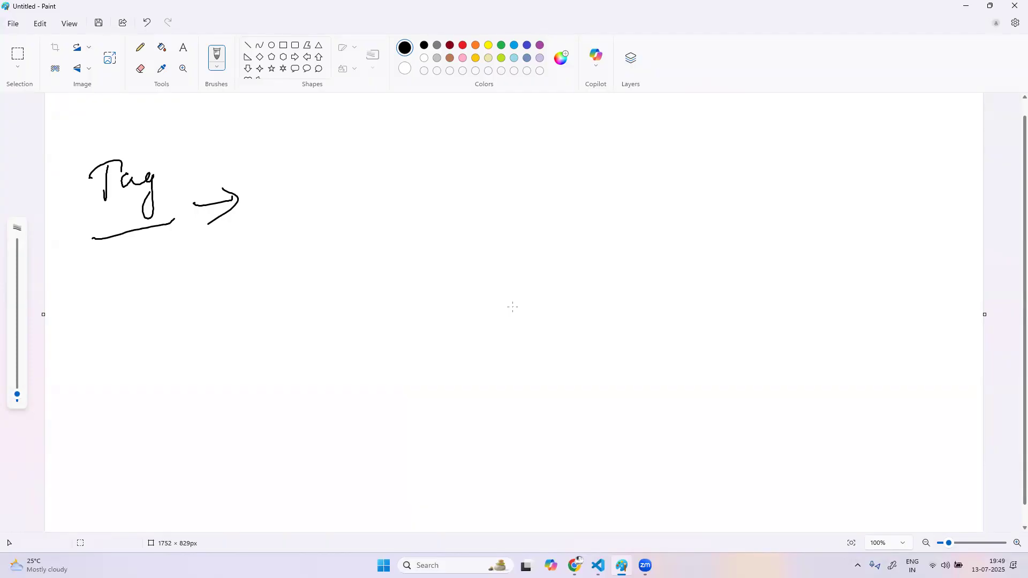
# Handwrite "Key : value" after the arrow and underline both the key and the value
pyautogui.moveTo(306, 171)
pyautogui.mouseDown()
pyautogui.moveTo(305, 207)
pyautogui.moveTo(307, 194)
pyautogui.moveTo(331, 199)
pyautogui.mouseUp()
pyautogui.moveTo(337, 189)
pyautogui.mouseDown()
pyautogui.moveTo(370, 183)
pyautogui.moveTo(358, 217)
pyautogui.mouseUp()
pyautogui.moveTo(408, 180); pyautogui.dragTo(419, 205)
pyautogui.moveTo(465, 174); pyautogui.dragTo(533, 193)
pyautogui.moveTo(543, 174); pyautogui.dragTo(583, 188)
pyautogui.moveTo(304, 218); pyautogui.dragTo(351, 214)
pyautogui.moveTo(435, 212); pyautogui.dragTo(492, 204)
pyautogui.moveTo(526, 205); pyautogui.dragTo(568, 202)
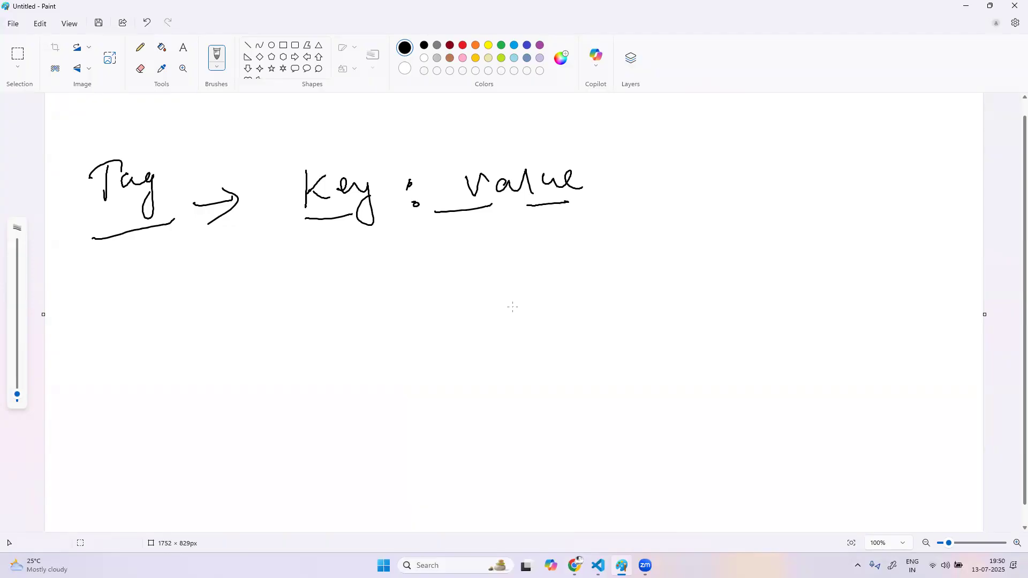
# Draw a downward arrow below "Tag" and handwrite the underlined word "entity" beneath it
pyautogui.moveTo(108, 298)
pyautogui.mouseDown()
pyautogui.moveTo(141, 334)
pyautogui.moveTo(134, 352)
pyautogui.mouseUp()
pyautogui.moveTo(107, 384)
pyautogui.mouseDown()
pyautogui.moveTo(166, 383)
pyautogui.moveTo(187, 364)
pyautogui.moveTo(192, 388)
pyautogui.mouseUp()
pyautogui.moveTo(117, 418); pyautogui.dragTo(216, 386)
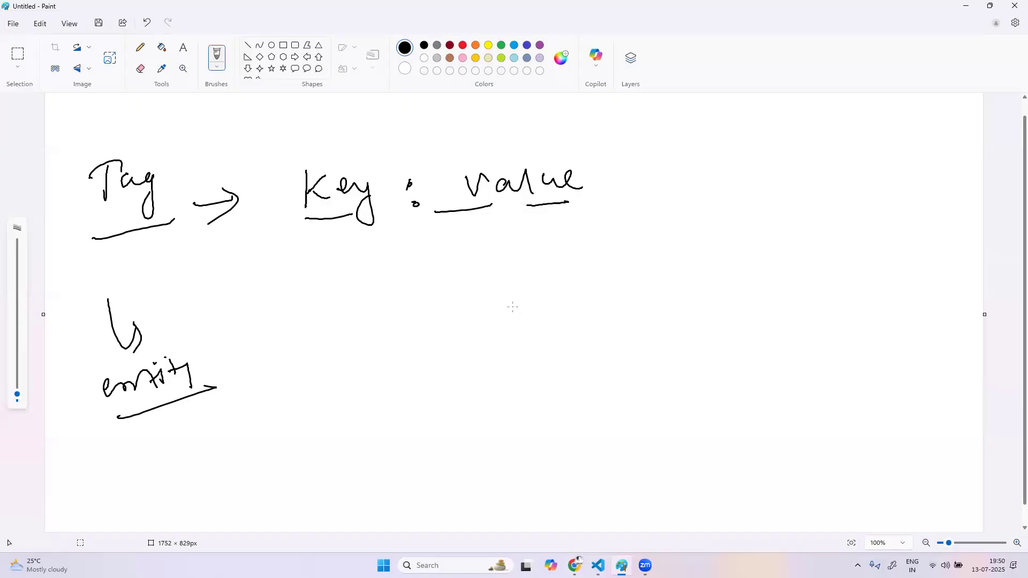
# Handwrite the example tag "env : Dev, UAT, prod" below "Key : value" and draw a box around its values
pyautogui.moveTo(323, 296)
pyautogui.mouseDown()
pyautogui.moveTo(350, 300)
pyautogui.moveTo(384, 287)
pyautogui.mouseUp()
pyautogui.moveTo(407, 288); pyautogui.dragTo(412, 308)
pyautogui.moveTo(501, 275); pyautogui.dragTo(537, 280)
pyautogui.moveTo(547, 291)
pyautogui.mouseDown()
pyautogui.moveTo(579, 282)
pyautogui.moveTo(587, 267)
pyautogui.moveTo(608, 273)
pyautogui.mouseUp()
pyautogui.moveTo(623, 267); pyautogui.dragTo(624, 282)
pyautogui.moveTo(615, 268)
pyautogui.mouseDown()
pyautogui.moveTo(629, 270)
pyautogui.moveTo(636, 287)
pyautogui.mouseUp()
pyautogui.moveTo(664, 265)
pyautogui.mouseDown()
pyautogui.moveTo(670, 284)
pyautogui.moveTo(705, 264)
pyautogui.mouseUp()
pyautogui.moveTo(696, 273); pyautogui.dragTo(729, 264)
pyautogui.moveTo(733, 249); pyautogui.dragTo(732, 279)
pyautogui.moveTo(472, 276); pyautogui.dragTo(480, 301)
pyautogui.moveTo(470, 263)
pyautogui.mouseDown()
pyautogui.moveTo(715, 239)
pyautogui.moveTo(752, 290)
pyautogui.moveTo(465, 316)
pyautogui.moveTo(459, 289)
pyautogui.mouseUp()
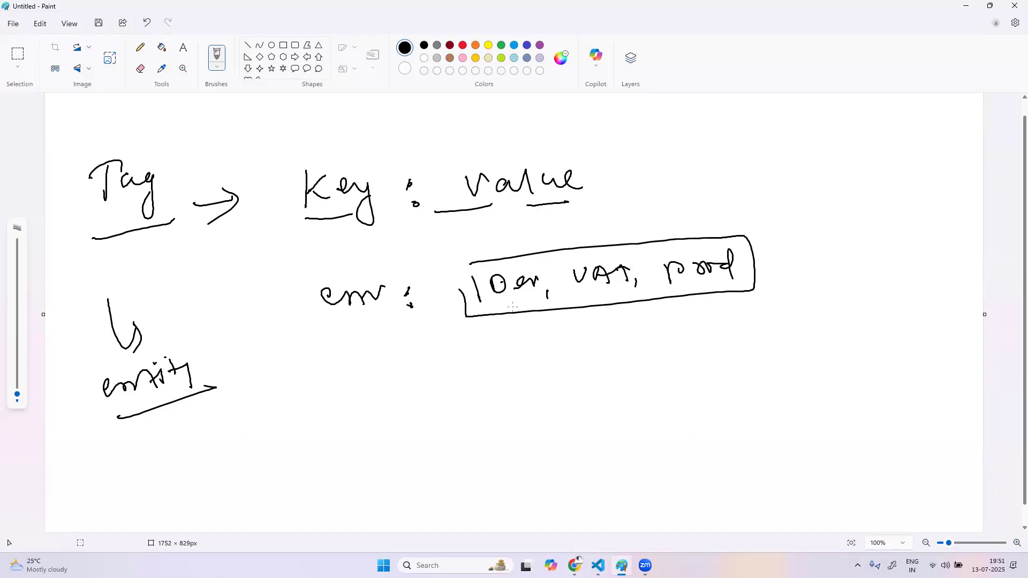
# Handwrite a second example tag below env, with the underlined key "App :" and abbreviated application names such as "easytra" and "opent" as values
pyautogui.moveTo(339, 391)
pyautogui.mouseDown()
pyautogui.moveTo(367, 391)
pyautogui.moveTo(368, 377)
pyautogui.mouseUp()
pyautogui.moveTo(366, 371)
pyautogui.mouseDown()
pyautogui.moveTo(387, 394)
pyautogui.moveTo(398, 381)
pyautogui.mouseUp()
pyautogui.moveTo(406, 367)
pyautogui.mouseDown()
pyautogui.moveTo(414, 389)
pyautogui.moveTo(427, 374)
pyautogui.mouseUp()
pyautogui.moveTo(438, 364)
pyautogui.mouseDown()
pyautogui.moveTo(438, 378)
pyautogui.moveTo(453, 382)
pyautogui.mouseUp()
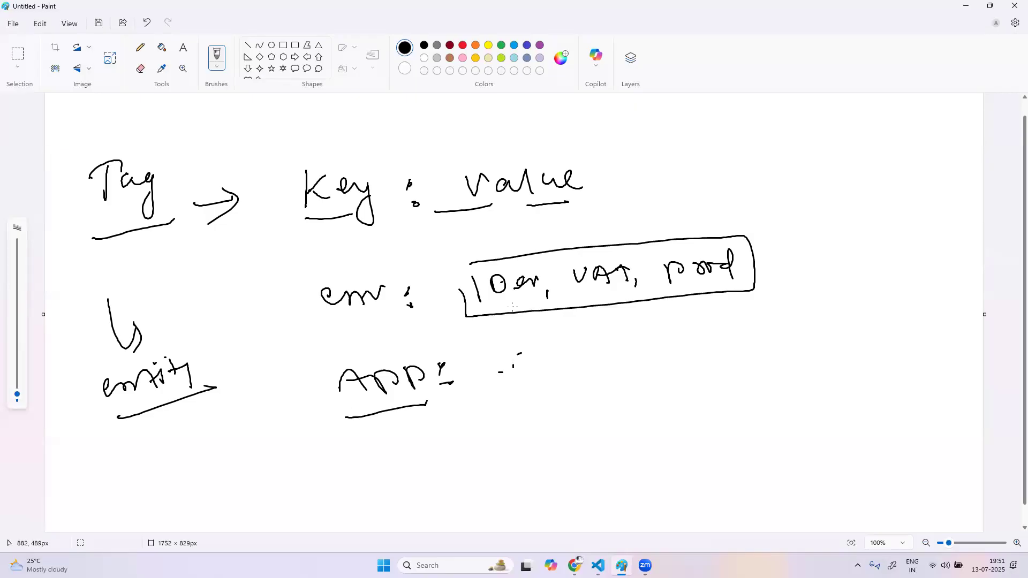
pyautogui.moveTo(523, 350)
pyautogui.mouseDown()
pyautogui.moveTo(551, 359)
pyautogui.moveTo(635, 348)
pyautogui.moveTo(645, 361)
pyautogui.moveTo(718, 338)
pyautogui.moveTo(778, 332)
pyautogui.moveTo(814, 343)
pyautogui.mouseUp()
pyautogui.moveTo(832, 327)
pyautogui.mouseDown()
pyautogui.moveTo(847, 321)
pyautogui.moveTo(850, 340)
pyautogui.mouseUp()
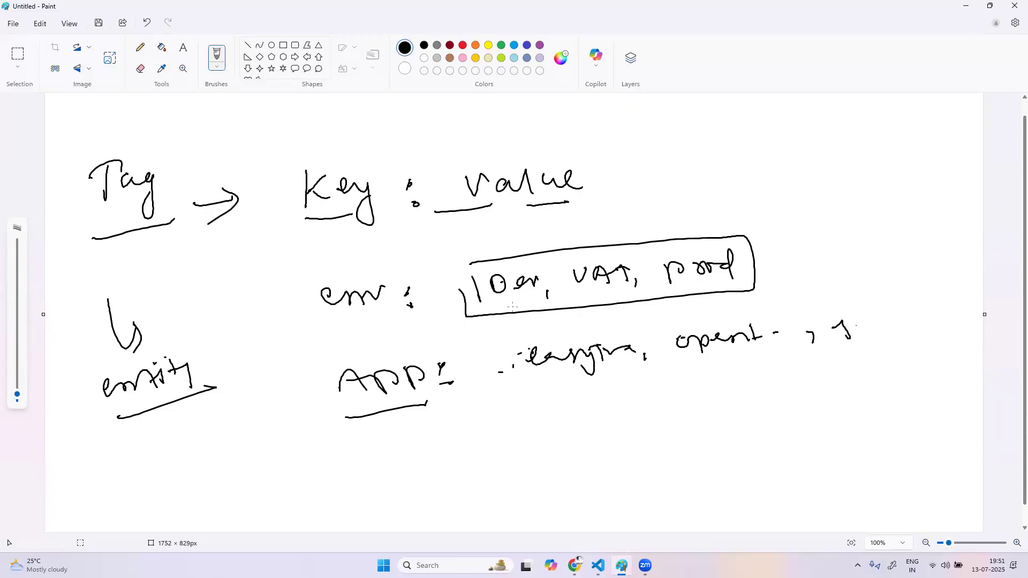
pyautogui.moveTo(380, 440)
pyautogui.mouseDown()
pyautogui.moveTo(409, 431)
pyautogui.moveTo(428, 442)
pyautogui.mouseUp()
# Switch to the Dynatrace browser window, search the installed apps for "serv" and open the Services app
pyautogui.click(576, 565)
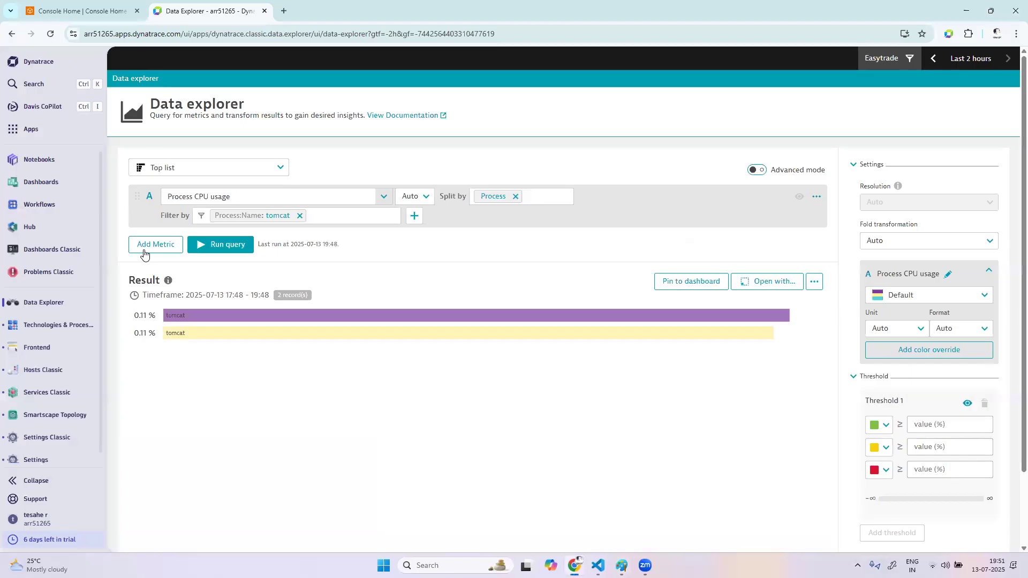
pyautogui.click(30, 129)
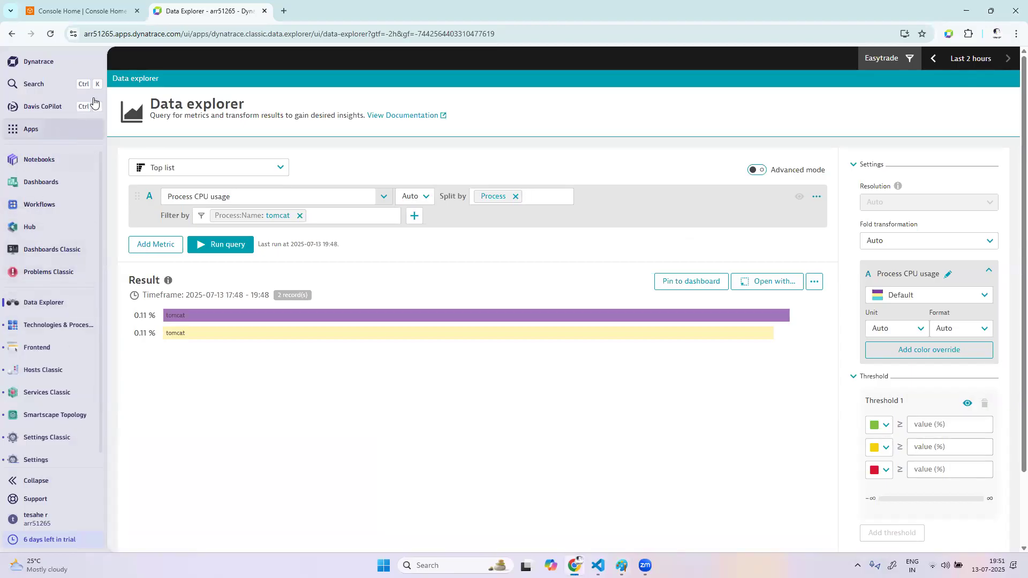
pyautogui.click(224, 63)
pyautogui.write('serv')
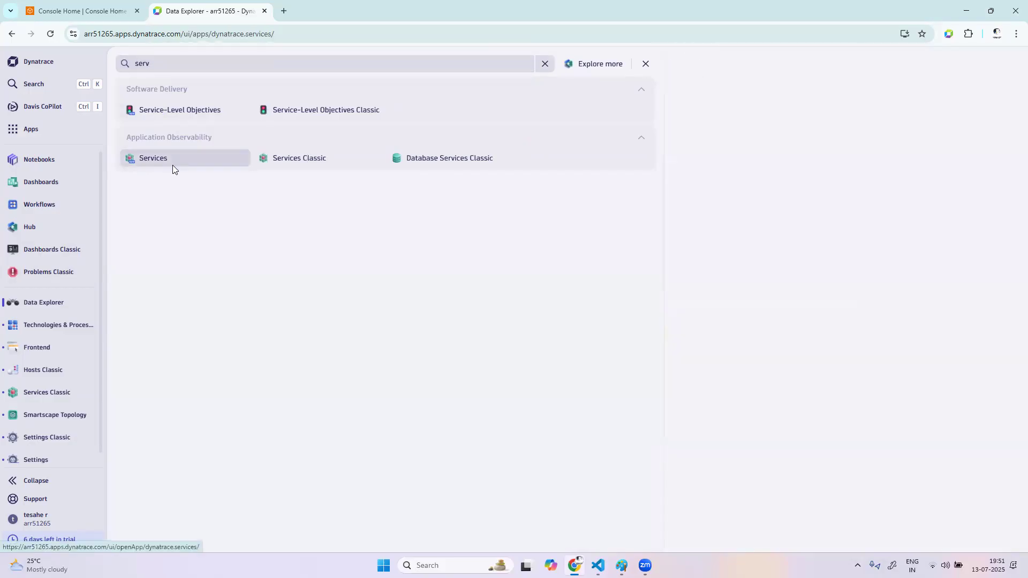
pyautogui.click(173, 165)
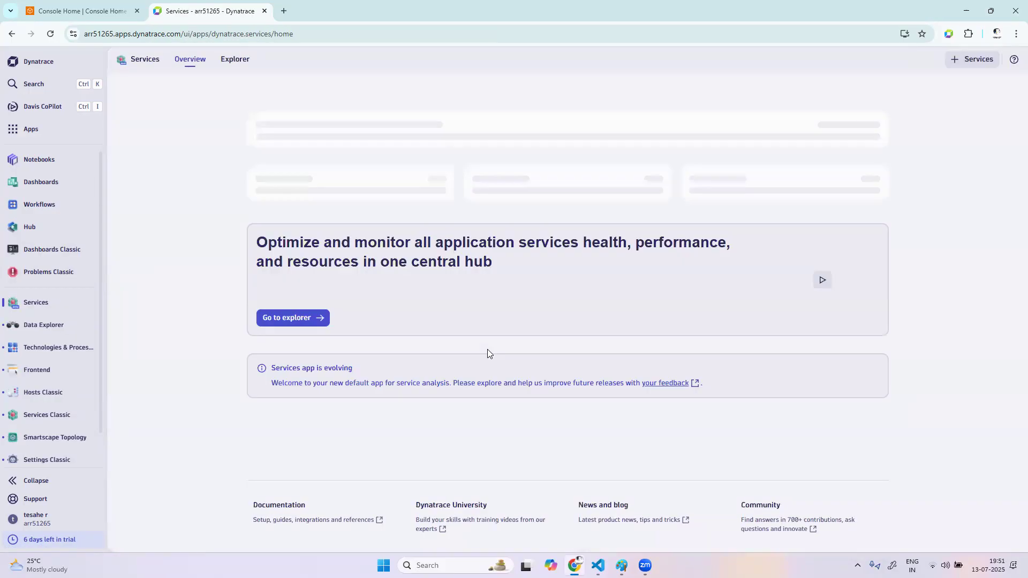
# Open ConfigurationService from the services explorer and show its properties and tags
pyautogui.click(381, 133)
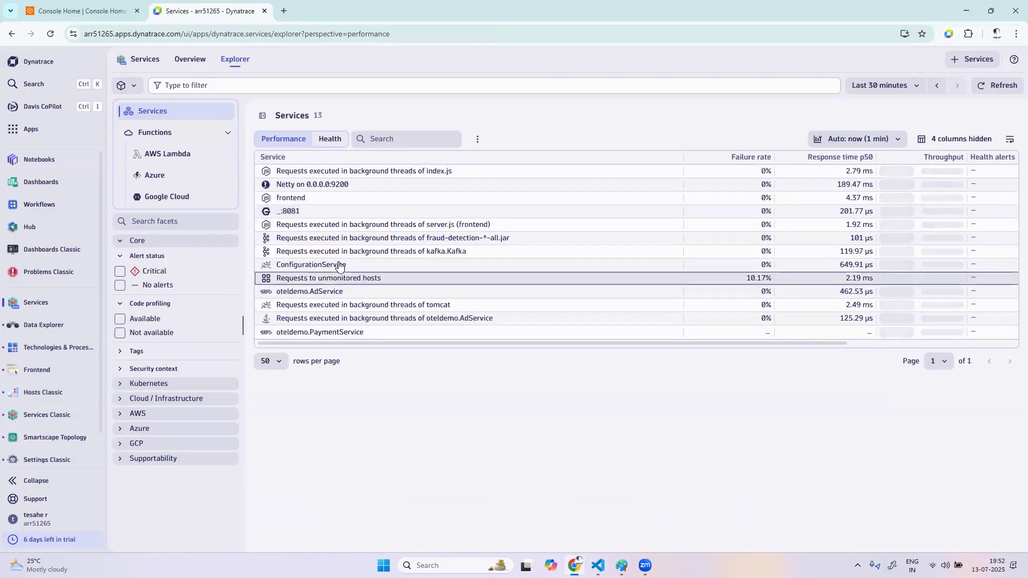
pyautogui.click(339, 265)
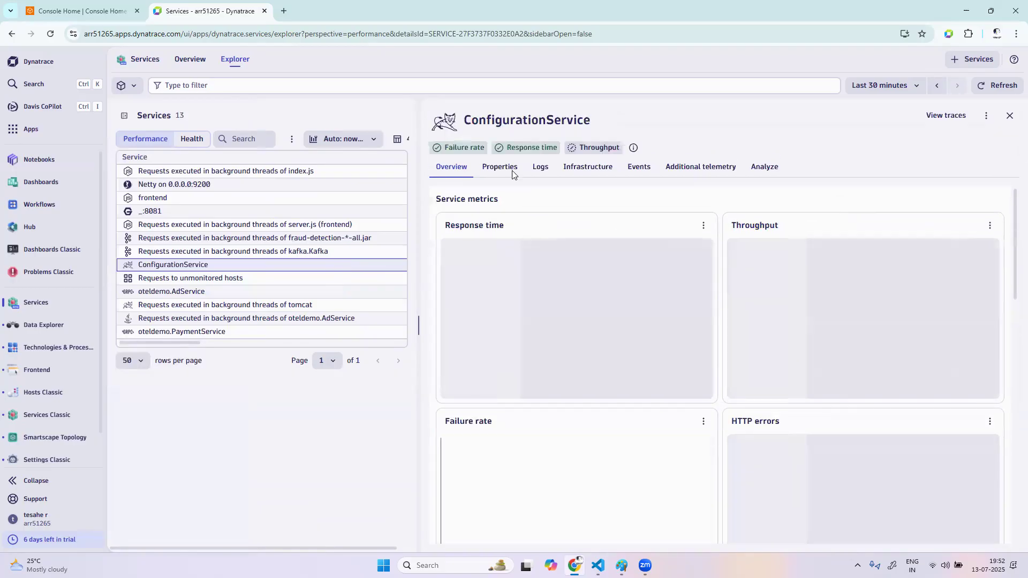
pyautogui.click(507, 169)
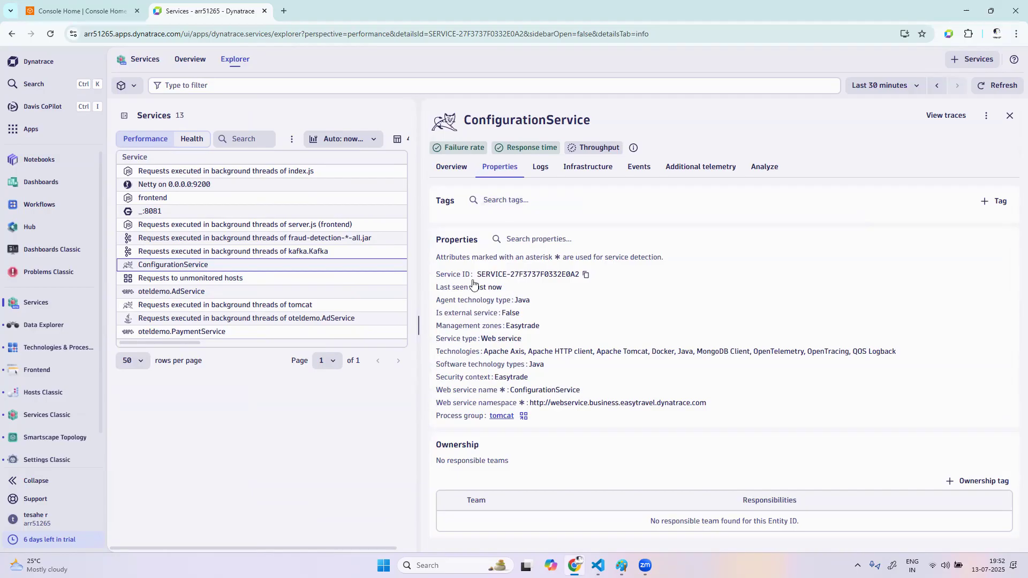
# Open Services Classic in a new browser tab and expand the properties and tags of ConfigurationService
pyautogui.click(32, 130)
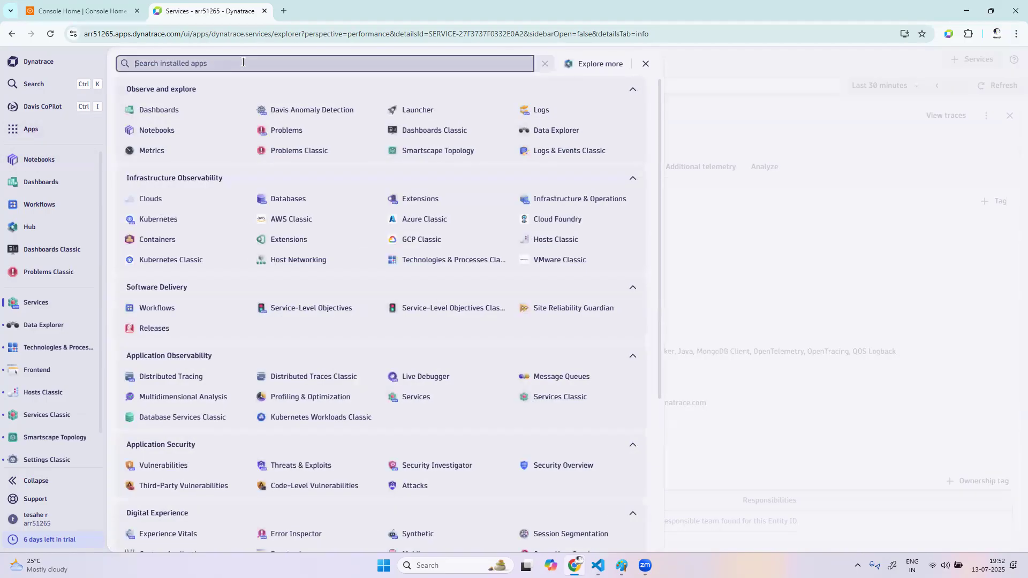
pyautogui.write('servi')
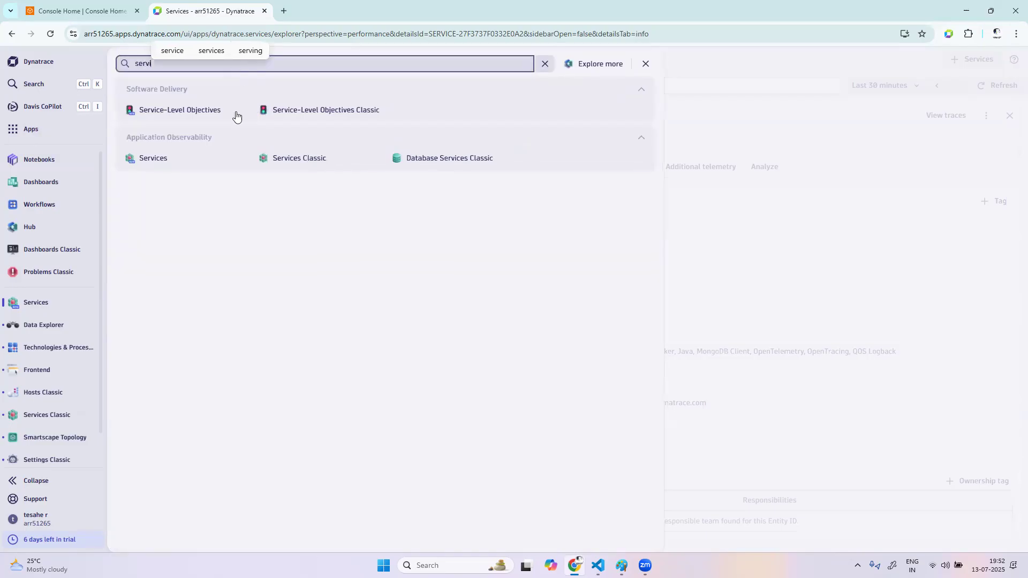
pyautogui.rightClick(320, 162)
pyautogui.click(354, 172)
pyautogui.click(321, 10)
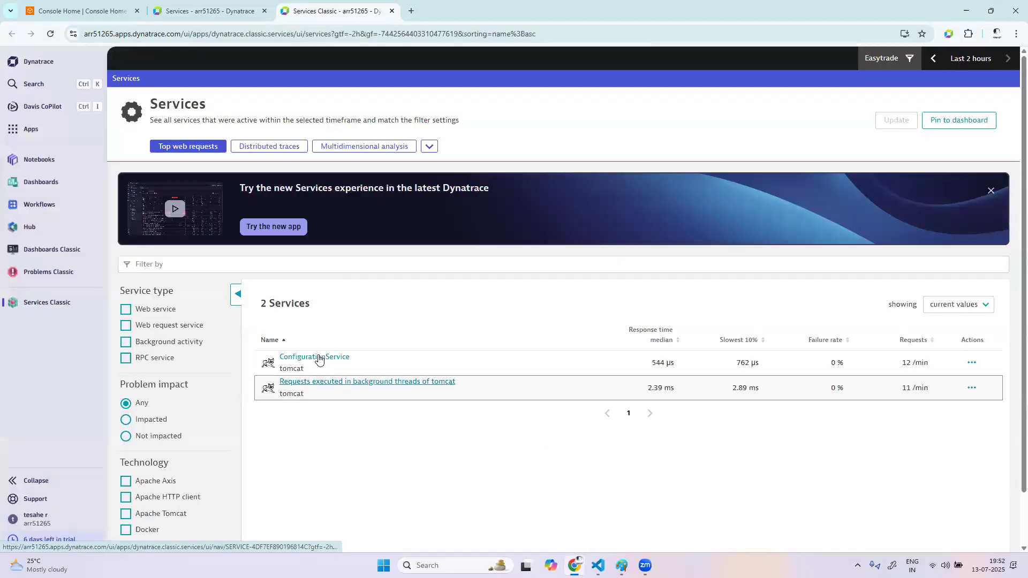
pyautogui.click(319, 358)
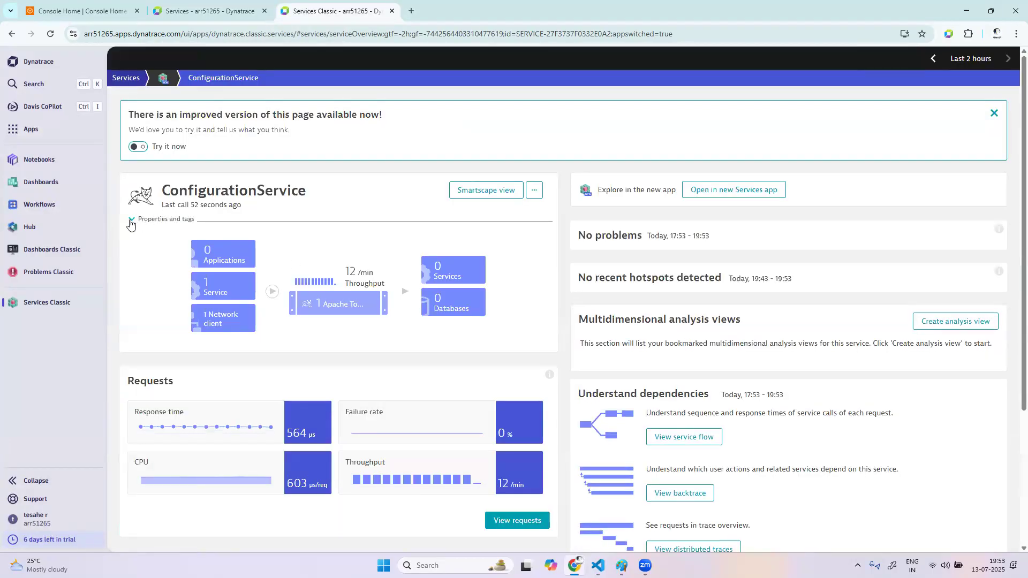
pyautogui.click(130, 222)
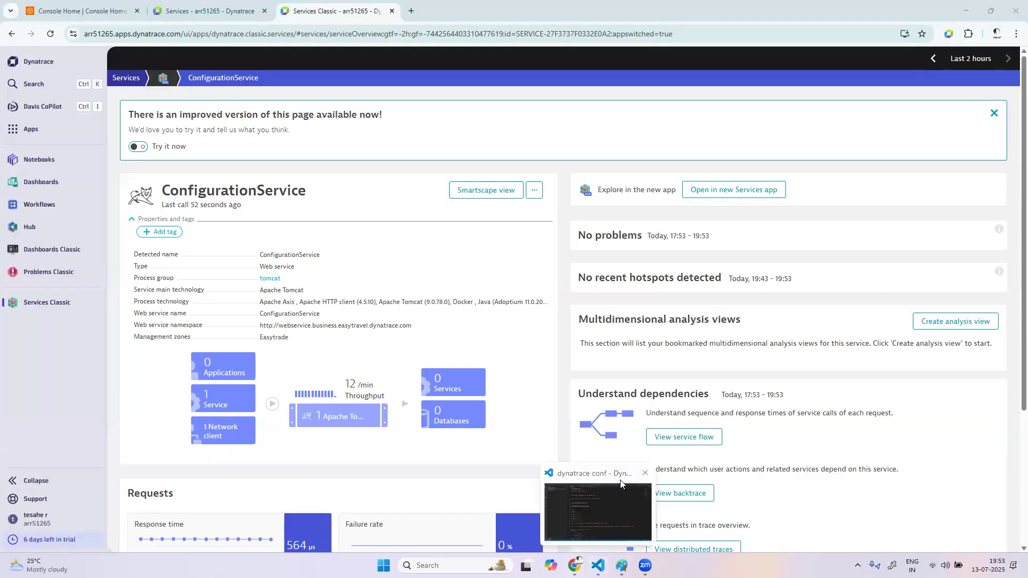
# Switch to Paint, handwrite "Ve" below "App :" plus "Manual" and an underlined "Automatic" near the lower right corner, and return to Dynatrace
pyautogui.moveTo(621, 565)
pyautogui.click(607, 474)
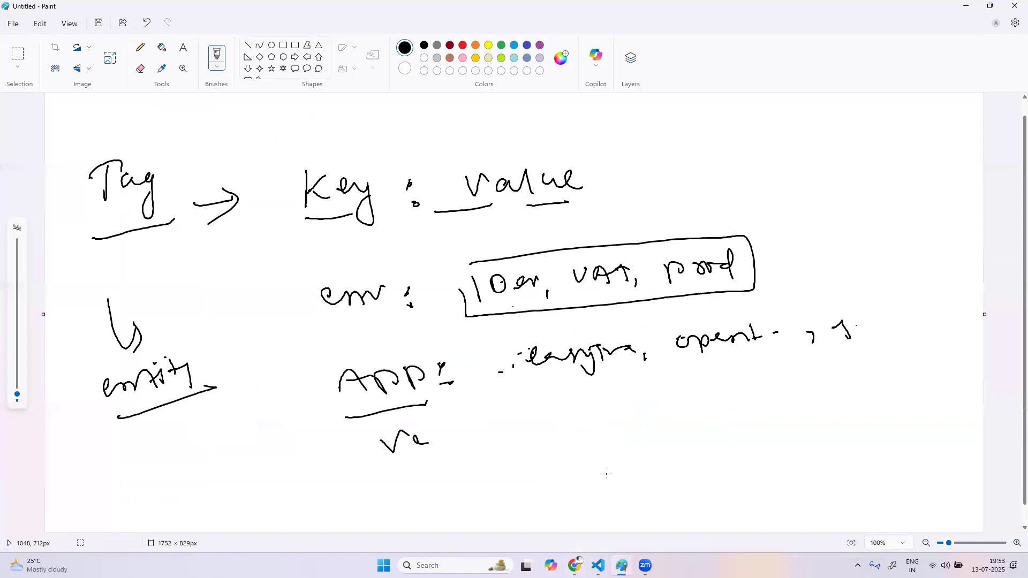
pyautogui.moveTo(609, 463)
pyautogui.mouseDown()
pyautogui.moveTo(602, 442)
pyautogui.moveTo(630, 433)
pyautogui.moveTo(639, 458)
pyautogui.moveTo(731, 402)
pyautogui.mouseUp()
pyautogui.moveTo(654, 501)
pyautogui.mouseDown()
pyautogui.moveTo(696, 488)
pyautogui.moveTo(707, 464)
pyautogui.moveTo(720, 478)
pyautogui.mouseUp()
pyautogui.moveTo(709, 464)
pyautogui.mouseDown()
pyautogui.moveTo(809, 412)
pyautogui.moveTo(851, 419)
pyautogui.mouseUp()
pyautogui.moveTo(674, 515); pyautogui.dragTo(874, 395)
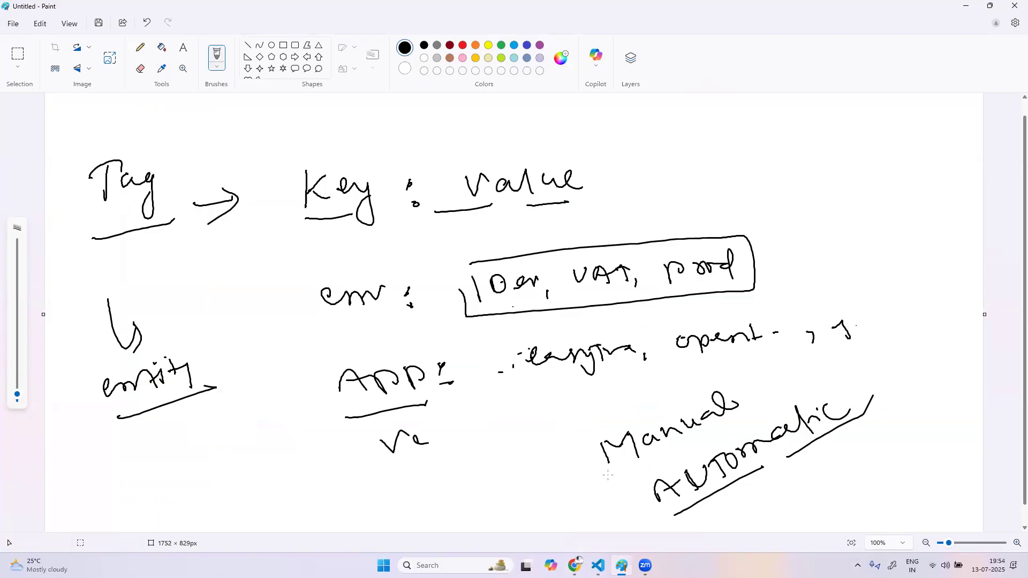
pyautogui.moveTo(579, 560)
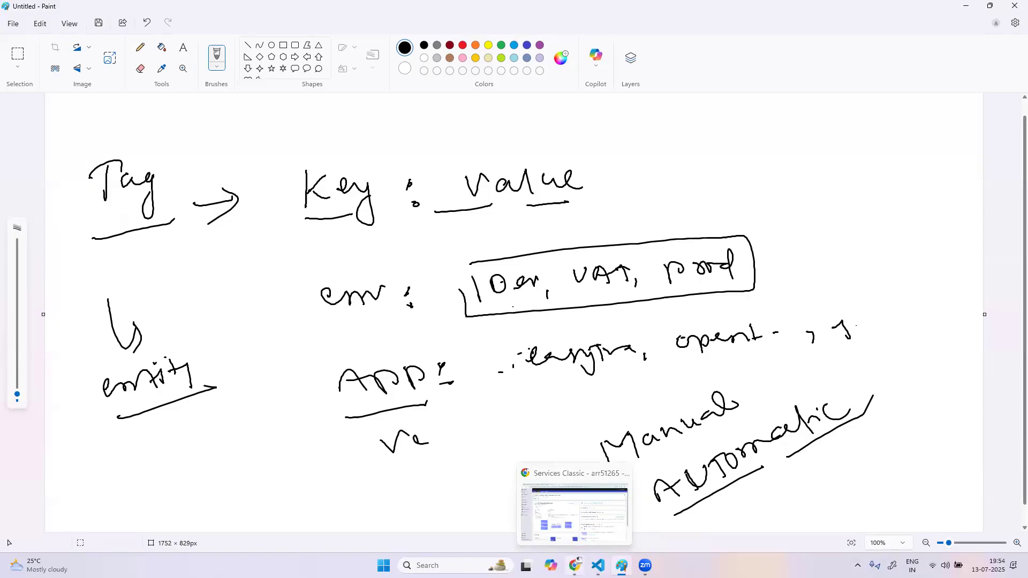
pyautogui.click(575, 511)
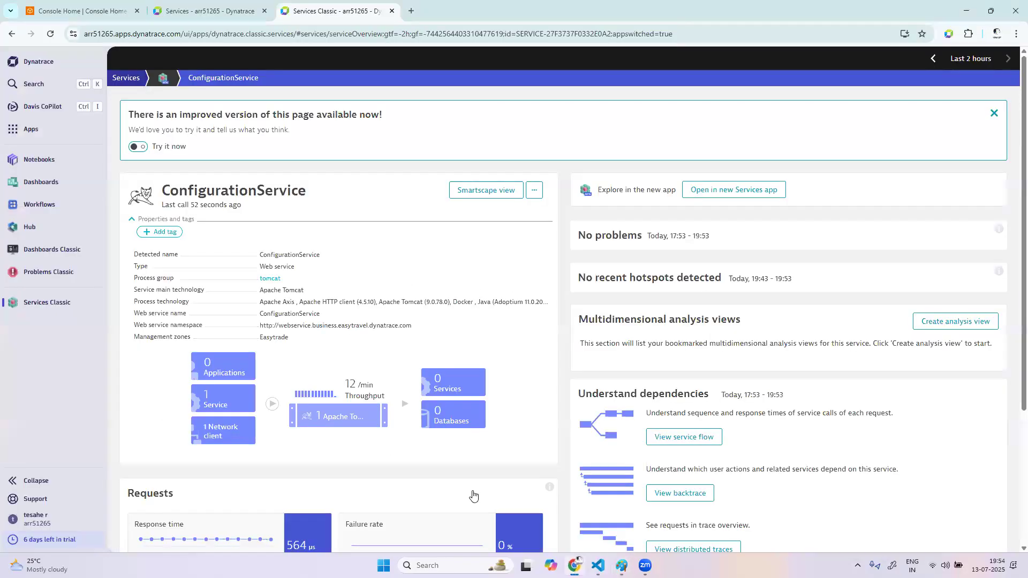
# Add a tag with key env and value dev to ConfigurationService
pyautogui.click(161, 237)
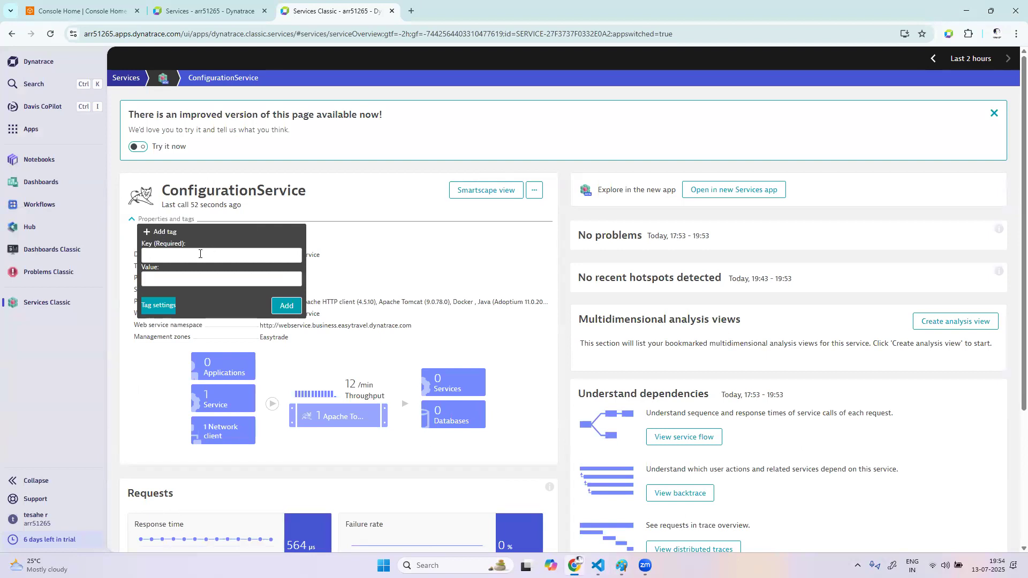
pyautogui.write('env')
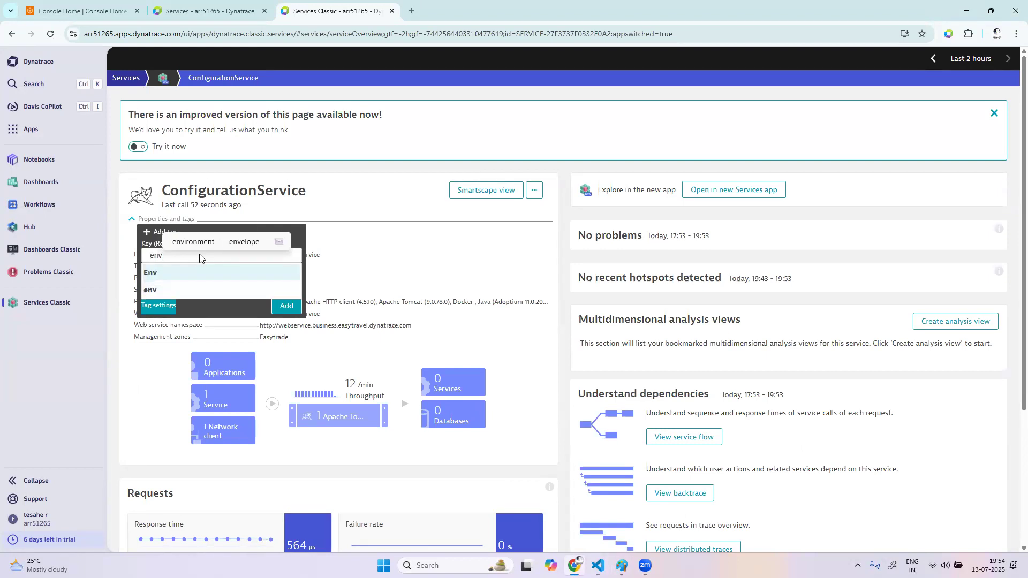
pyautogui.click(174, 295)
pyautogui.click(191, 279)
pyautogui.write('dev')
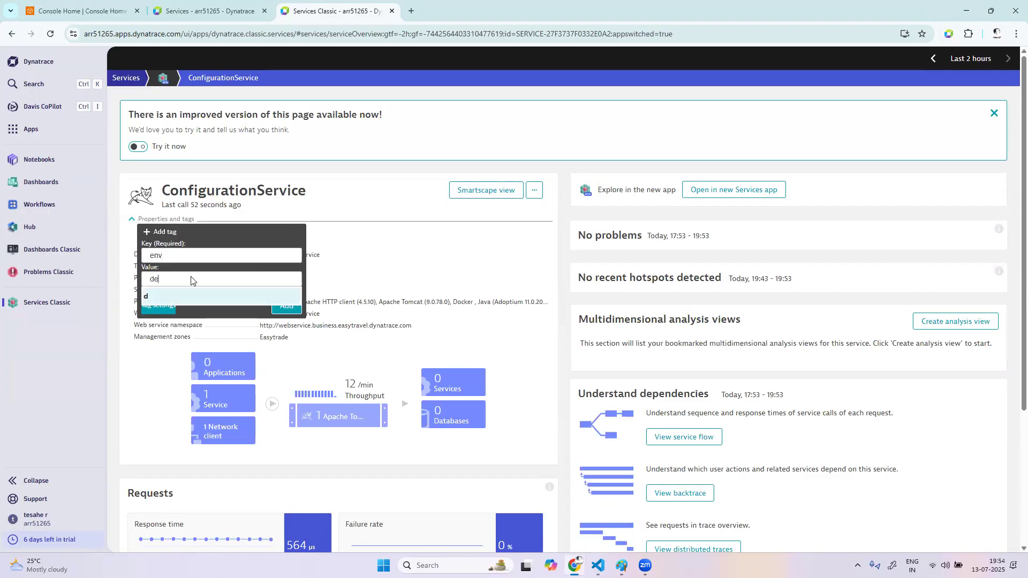
pyautogui.click(196, 299)
pyautogui.click(276, 305)
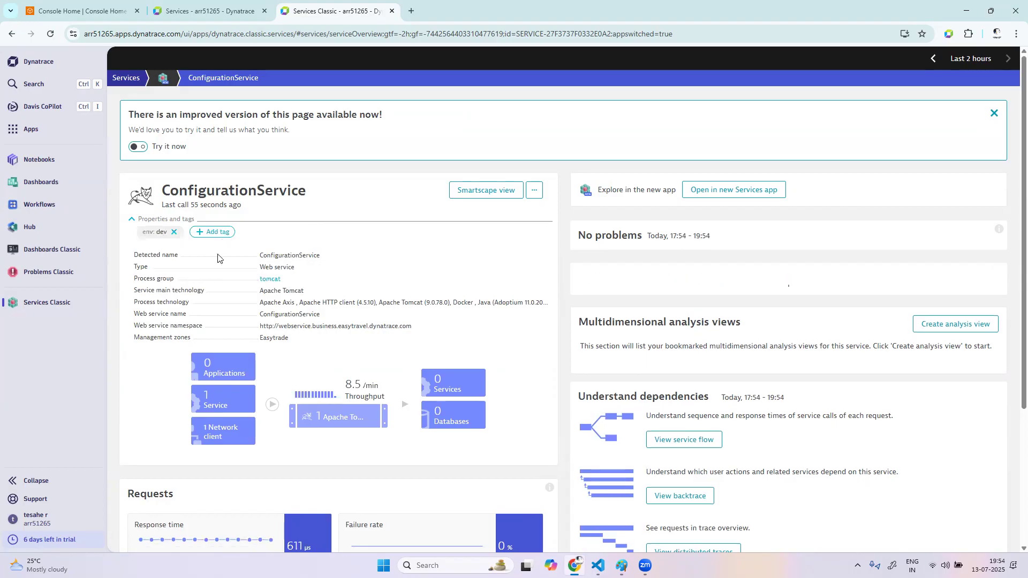
# Remove the env: dev tag from ConfigurationService
pyautogui.click(214, 232)
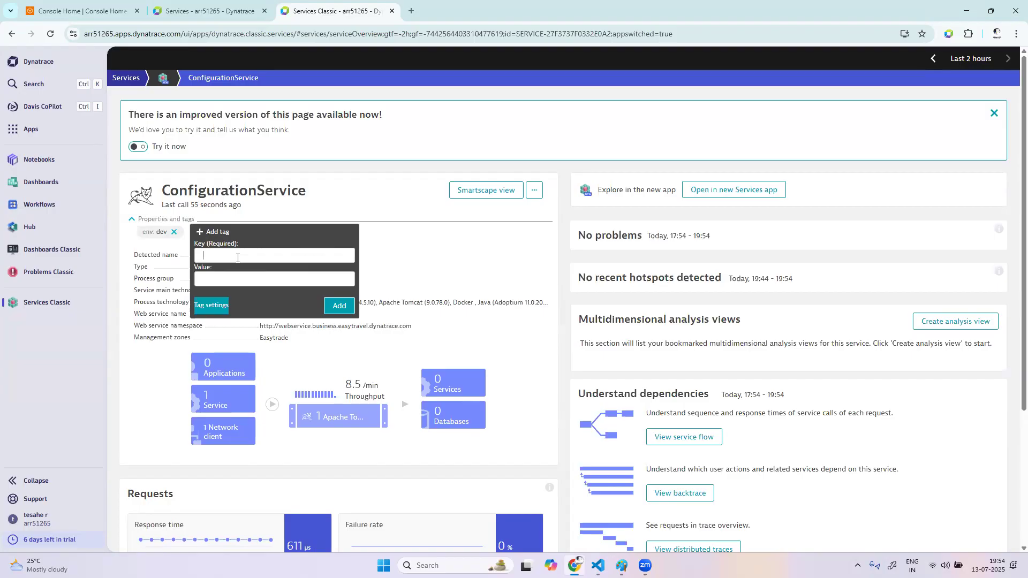
pyautogui.click(402, 259)
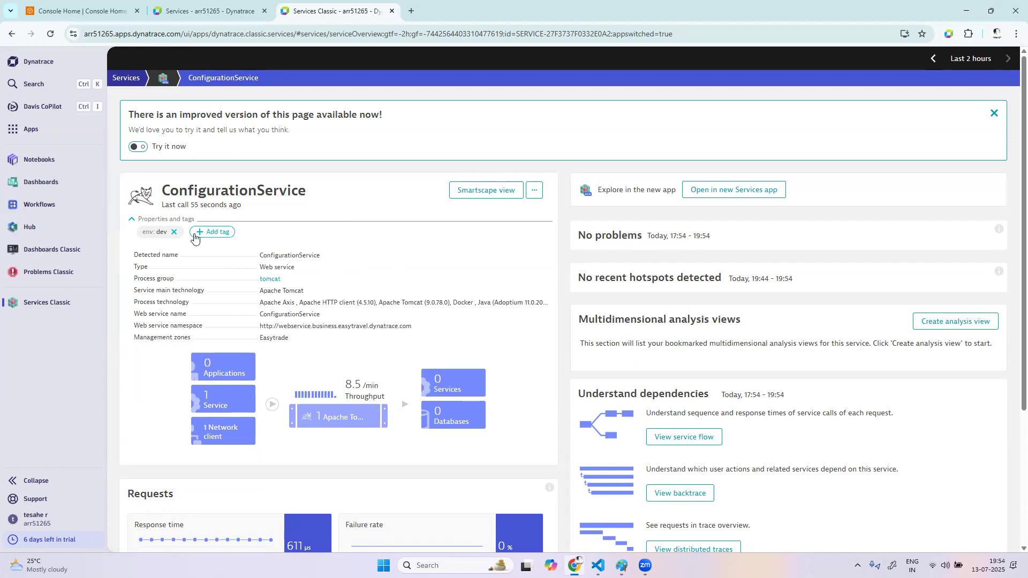
pyautogui.click(173, 232)
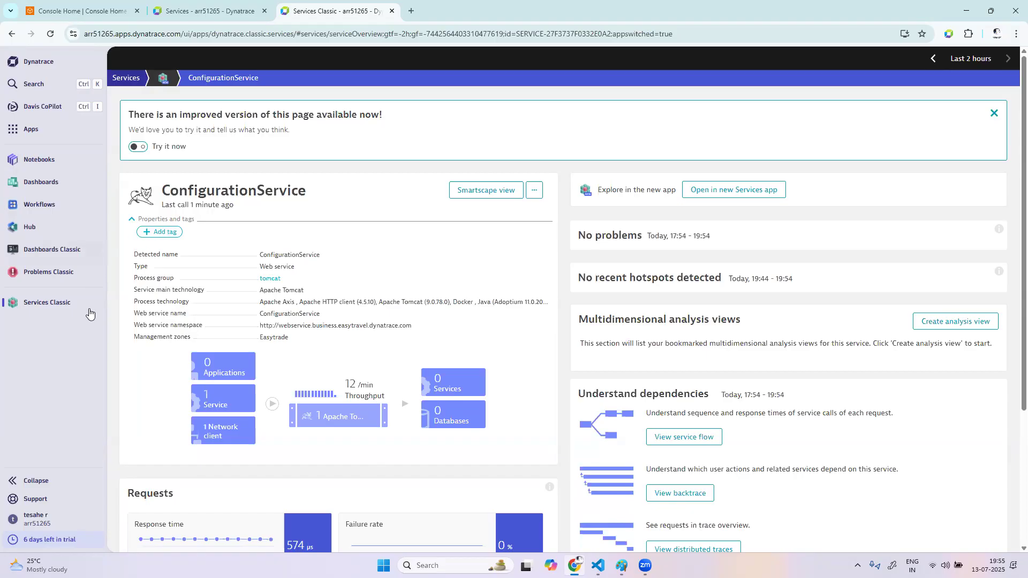
# Add a tag with the capitalised key Env and value Dev to ConfigurationService
pyautogui.click(165, 235)
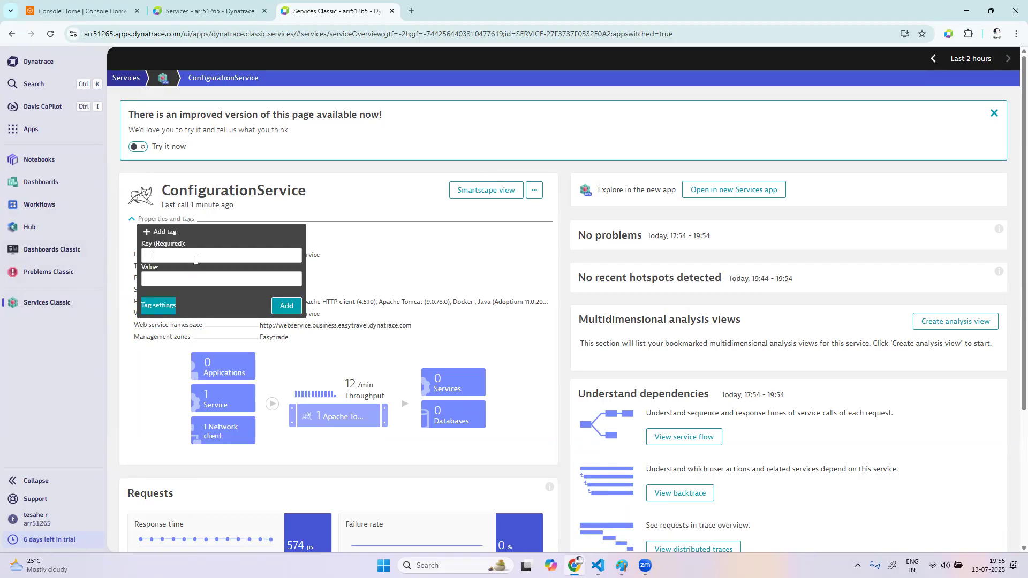
pyautogui.write('e')
pyautogui.press('BackSpace')
pyautogui.write('Env')
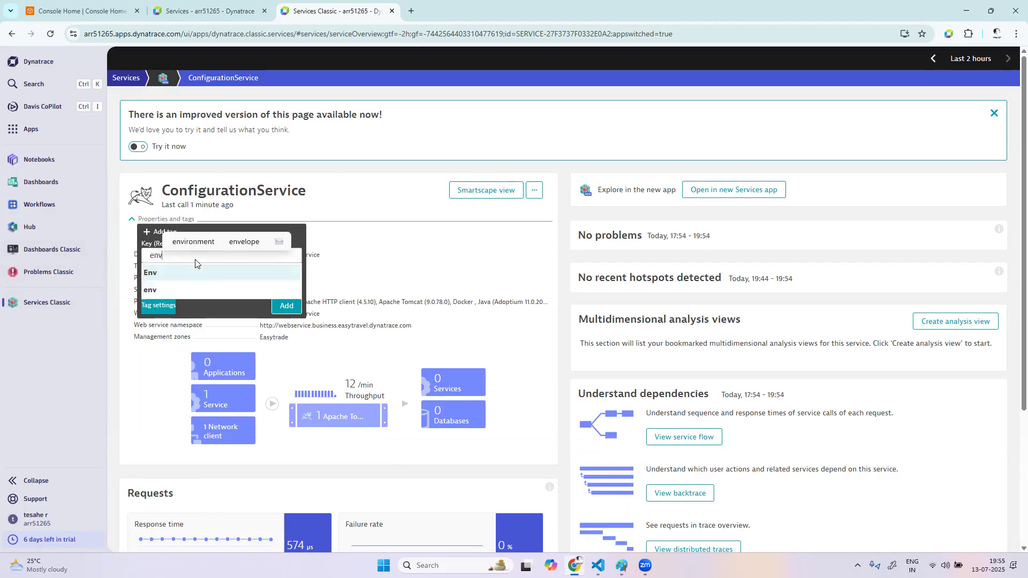
pyautogui.click(176, 274)
pyautogui.write('Dev')
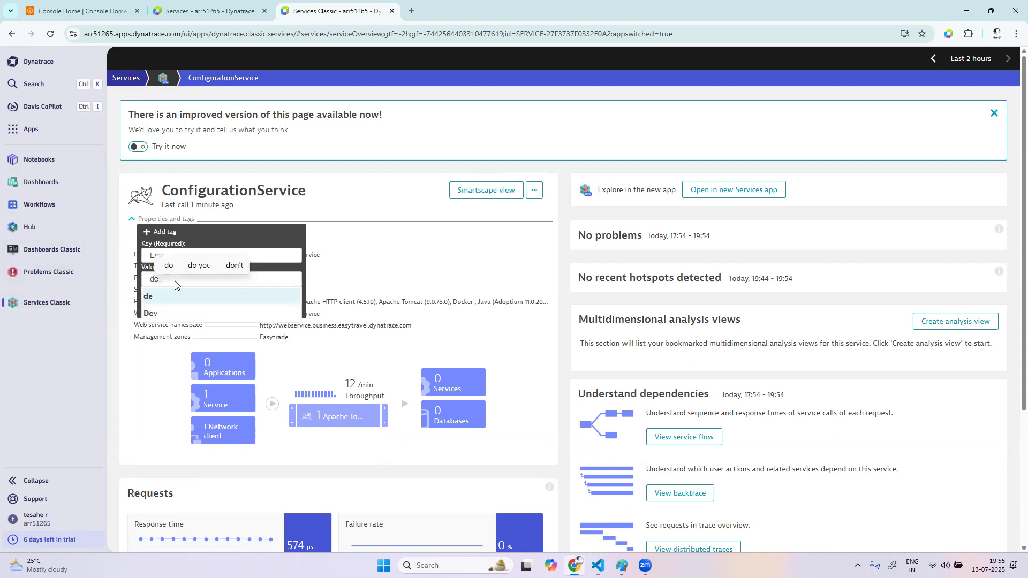
pyautogui.click(166, 297)
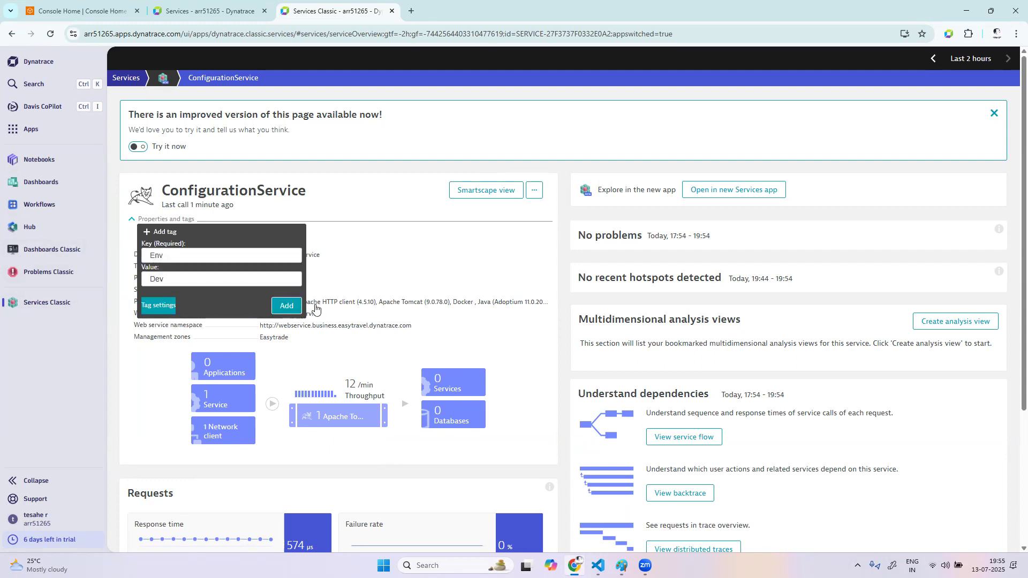
pyautogui.click(291, 305)
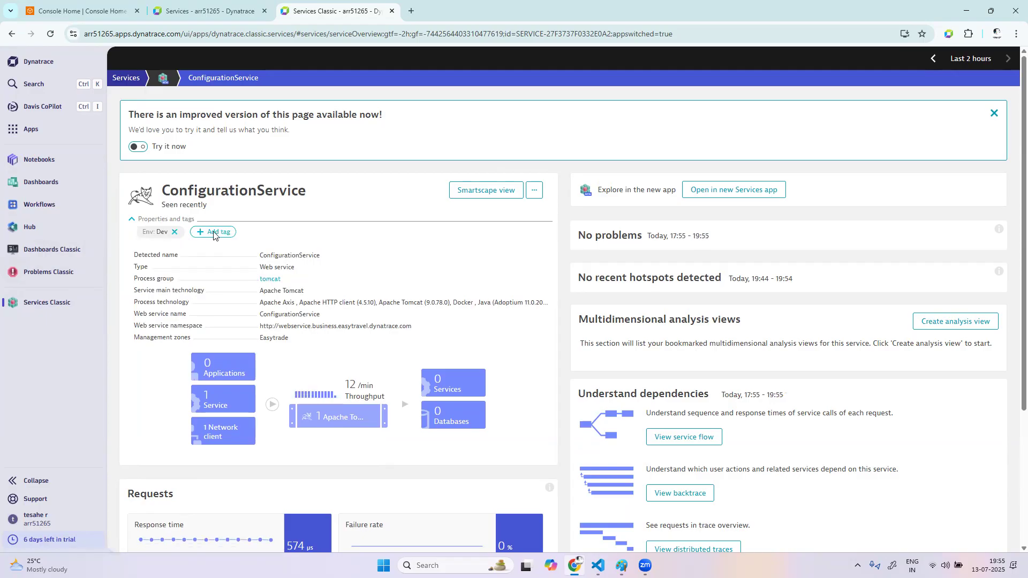
# Add a second tag to ConfigurationService with key application and value easytrade
pyautogui.click(216, 234)
pyautogui.write('ap')
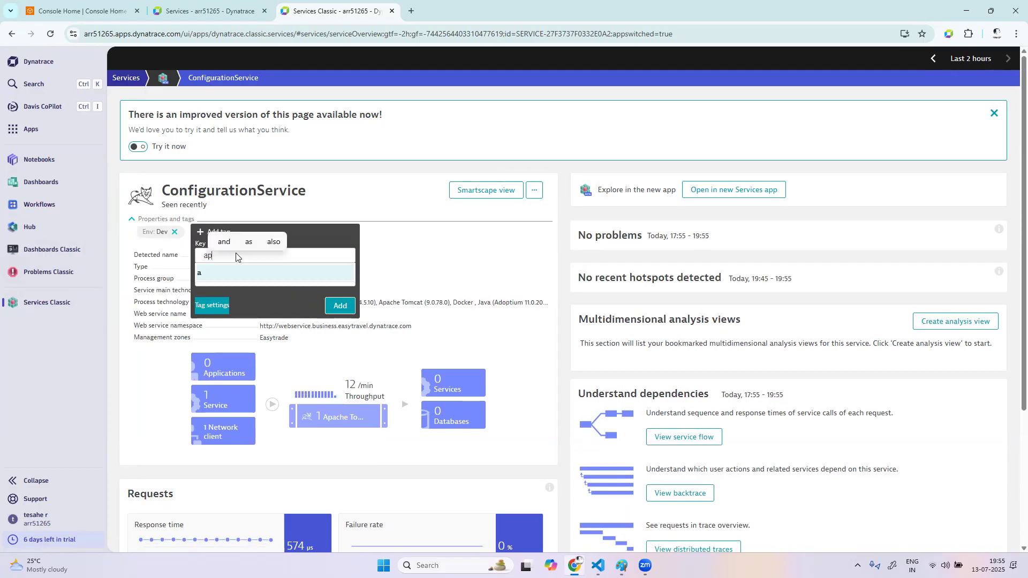
pyautogui.write('plication')
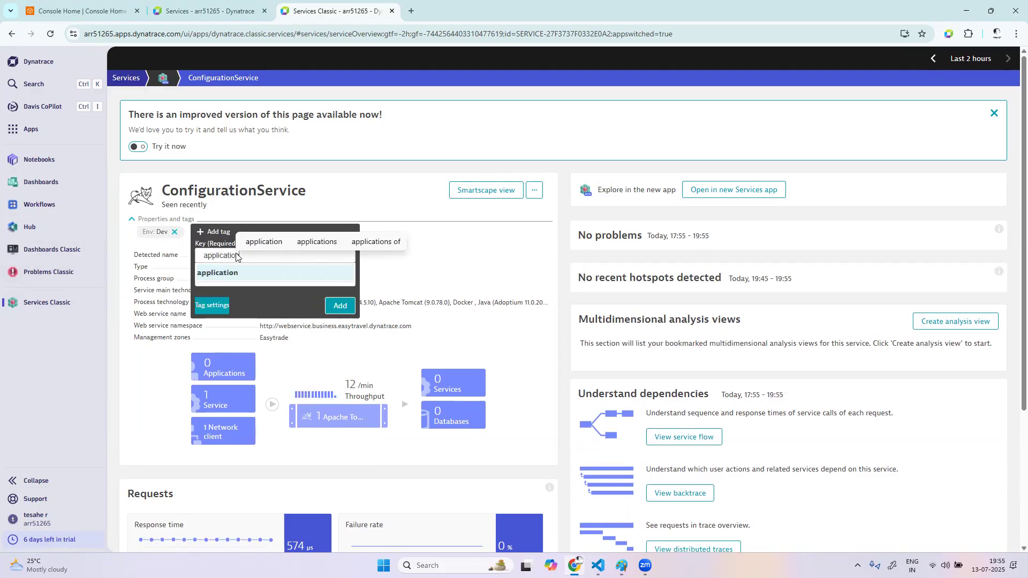
pyautogui.click(229, 274)
pyautogui.write('easytrade')
pyautogui.click(211, 296)
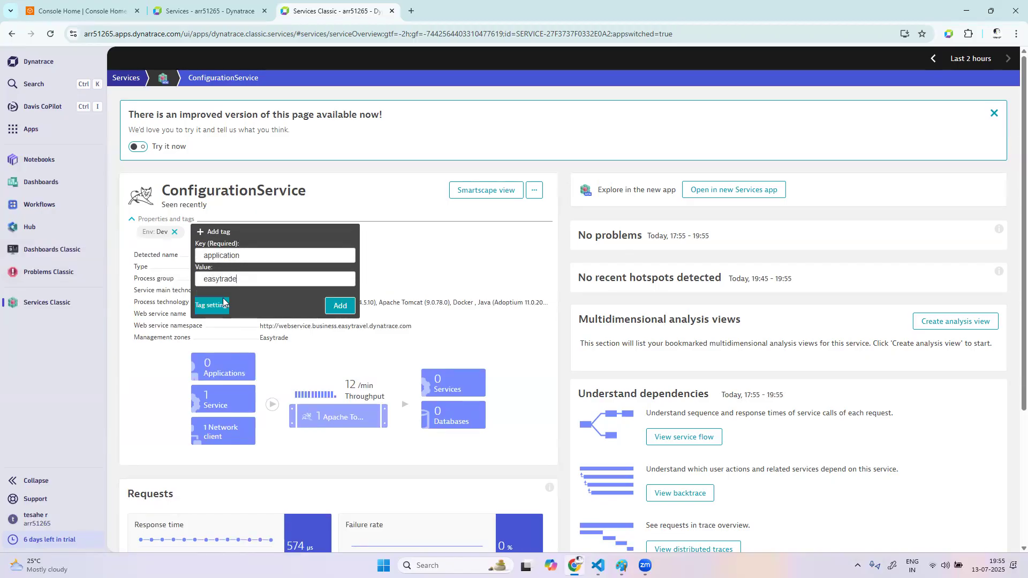
pyautogui.click(350, 309)
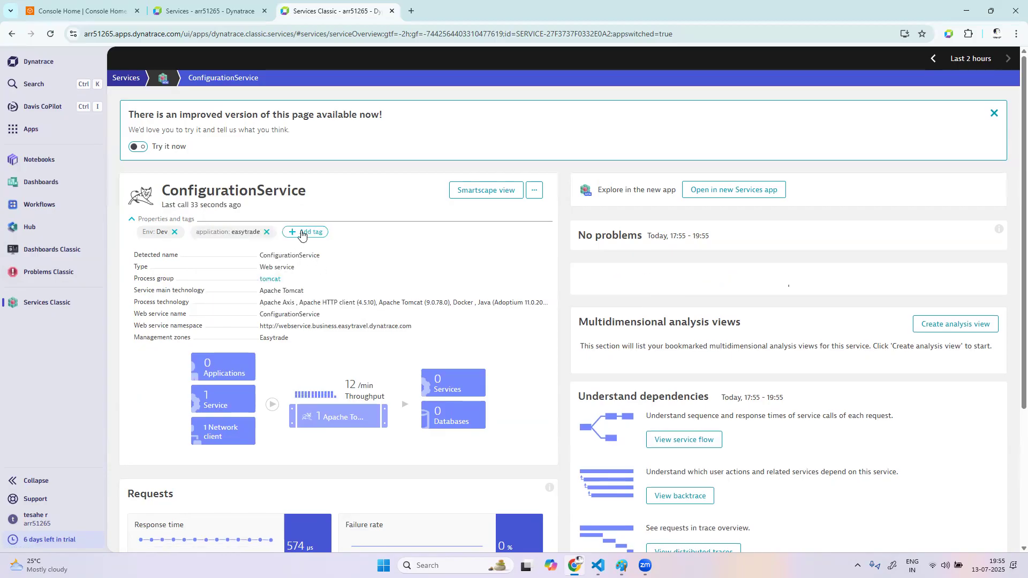
# Add a third tag to ConfigurationService with key version and value 1.2
pyautogui.click(301, 235)
pyautogui.write('v')
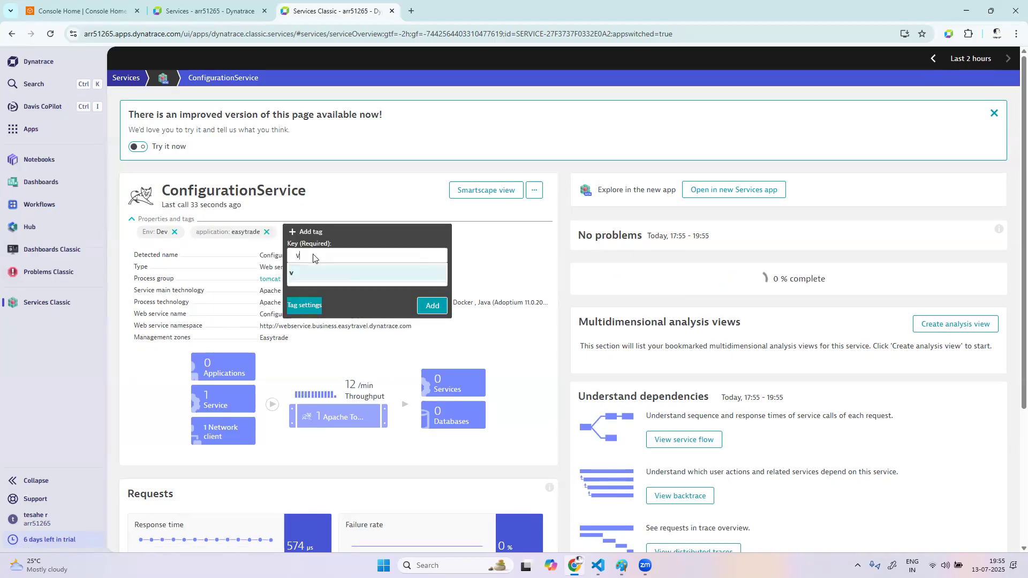
pyautogui.write('ersion')
pyautogui.click(307, 278)
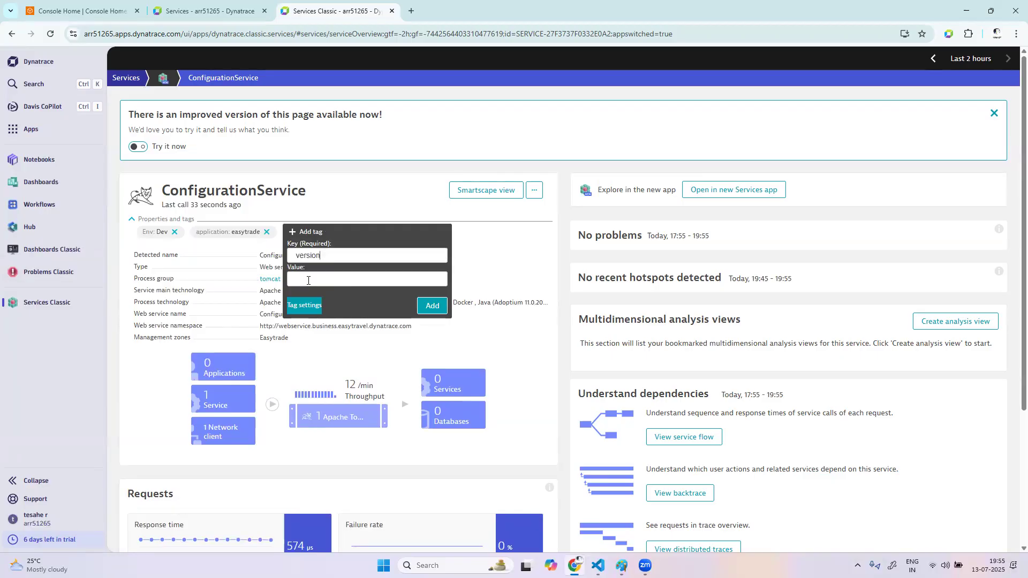
pyautogui.write('1.2')
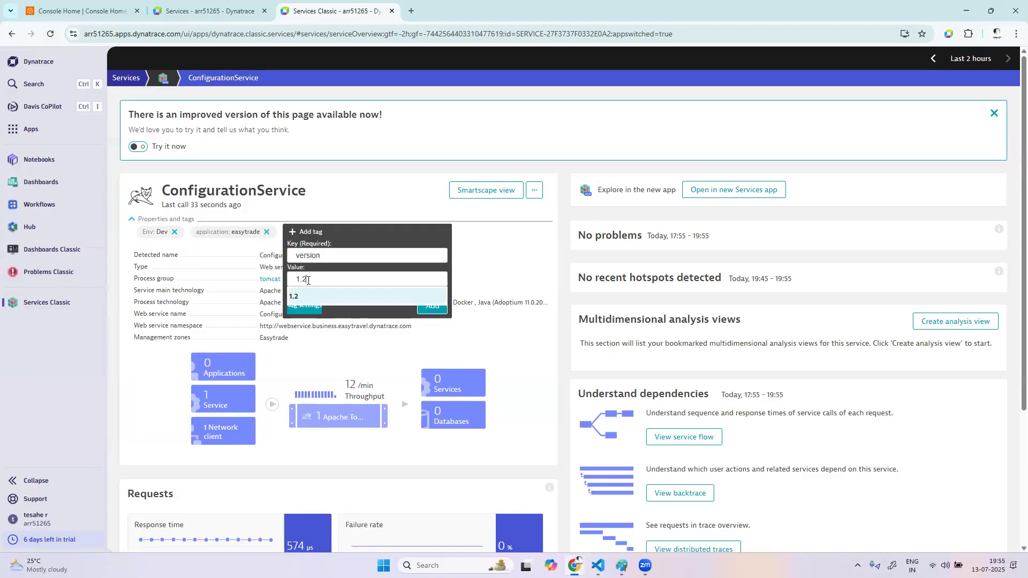
pyautogui.click(431, 306)
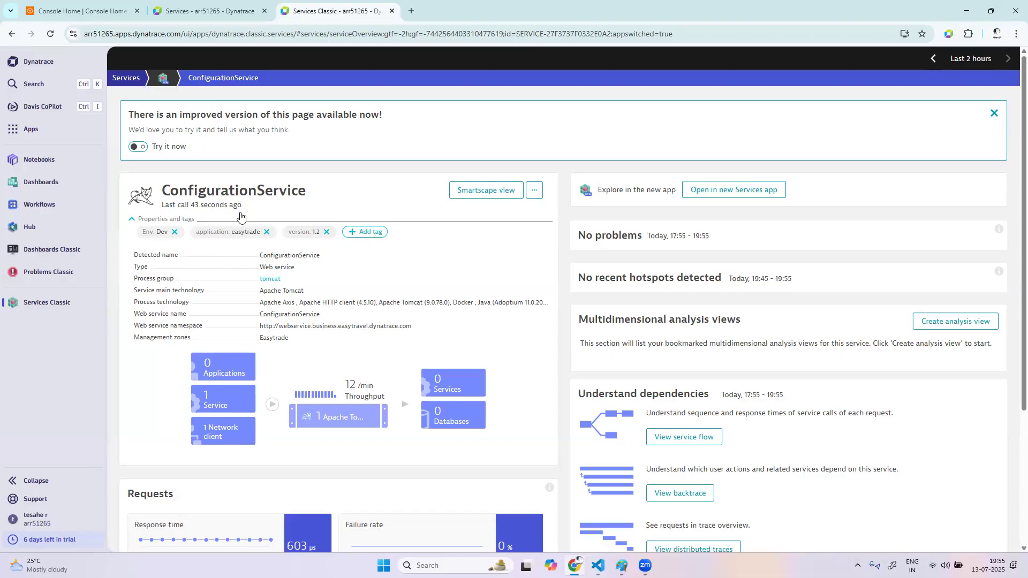
# Search the installed apps for "set" and open Settings Classic
pyautogui.click(62, 130)
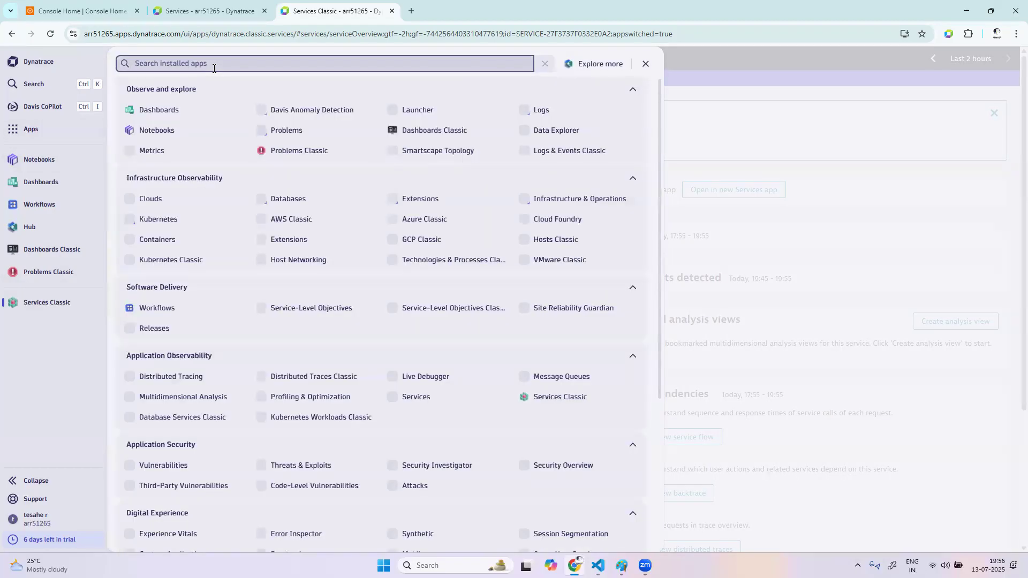
pyautogui.write('ser')
pyautogui.press('BackSpace')
pyautogui.write('t')
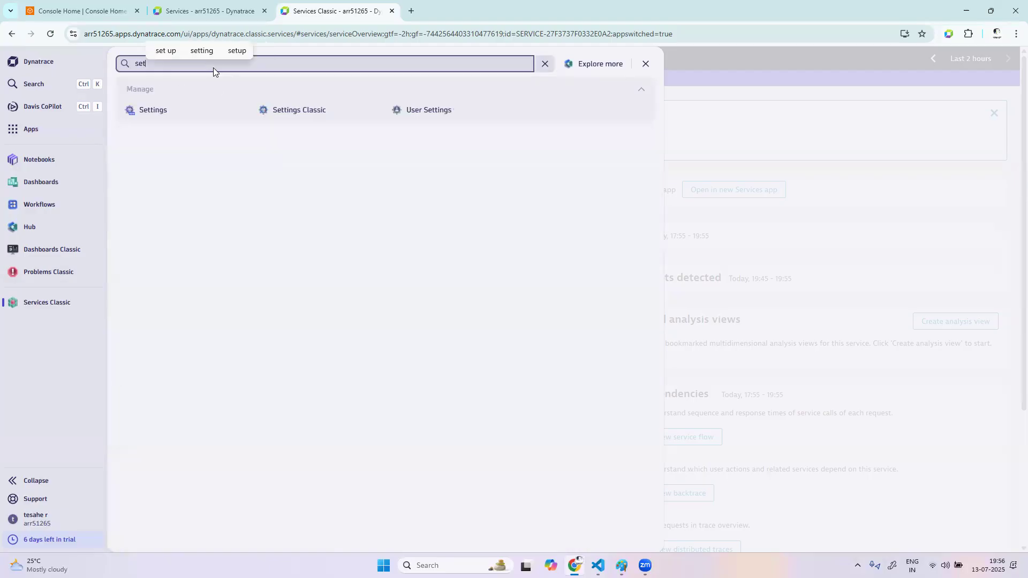
pyautogui.click(313, 117)
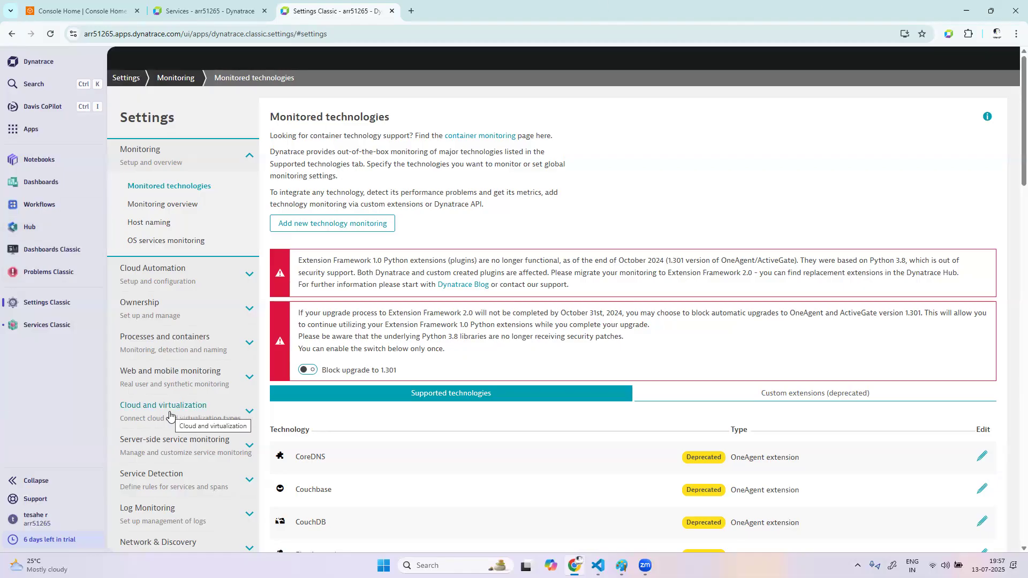
# Open the manually applied tags settings, examine the components of the Env:Dev tag and return to the tag list
pyautogui.scroll(-4, 170, 415)
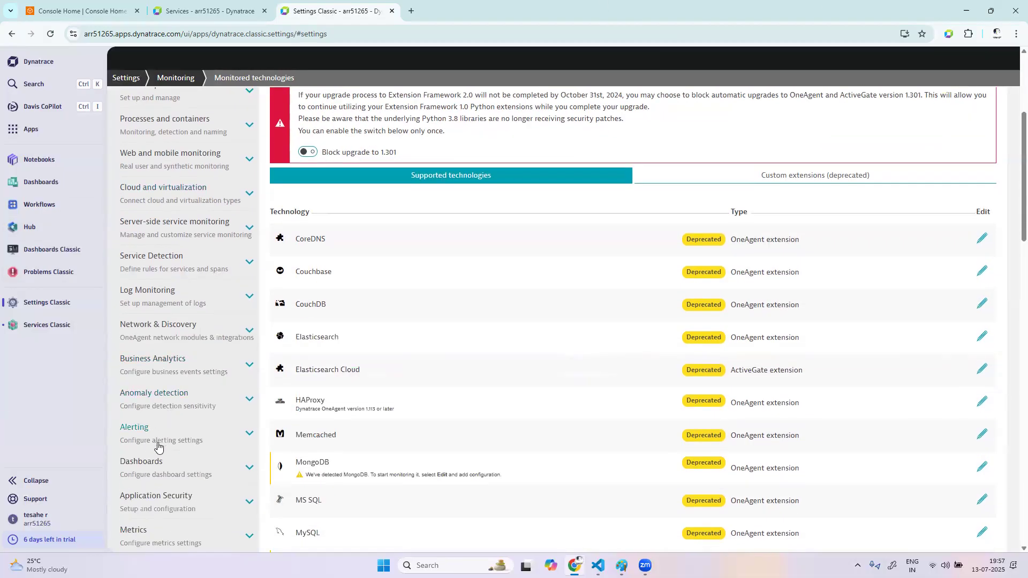
pyautogui.scroll(-3, 172, 481)
pyautogui.click(172, 470)
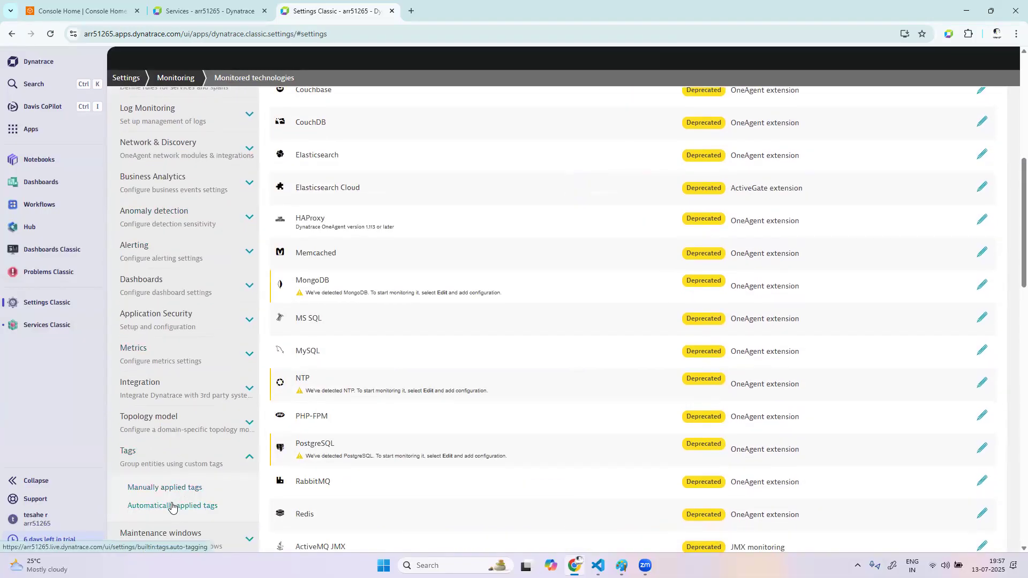
pyautogui.click(174, 489)
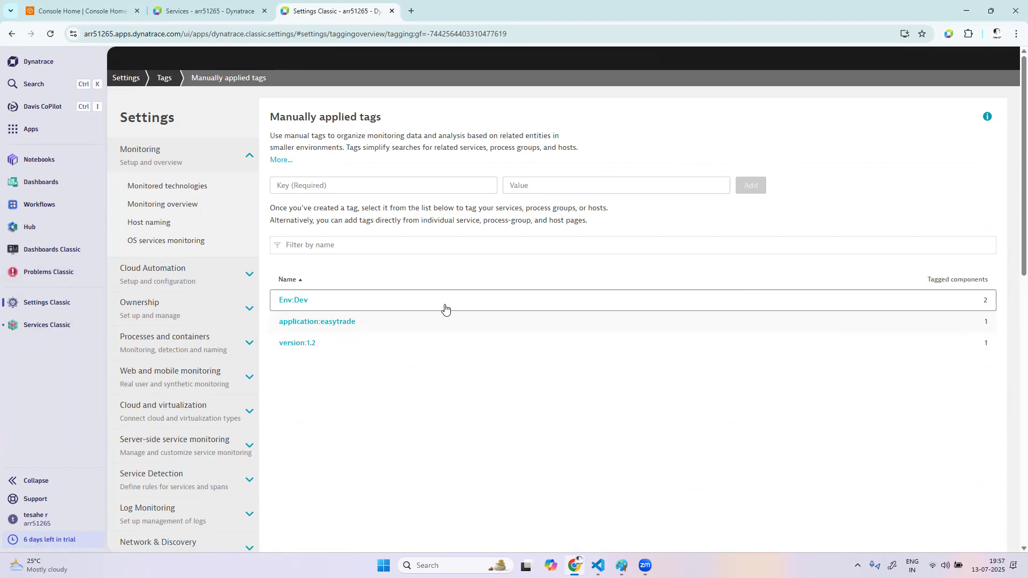
pyautogui.click(294, 301)
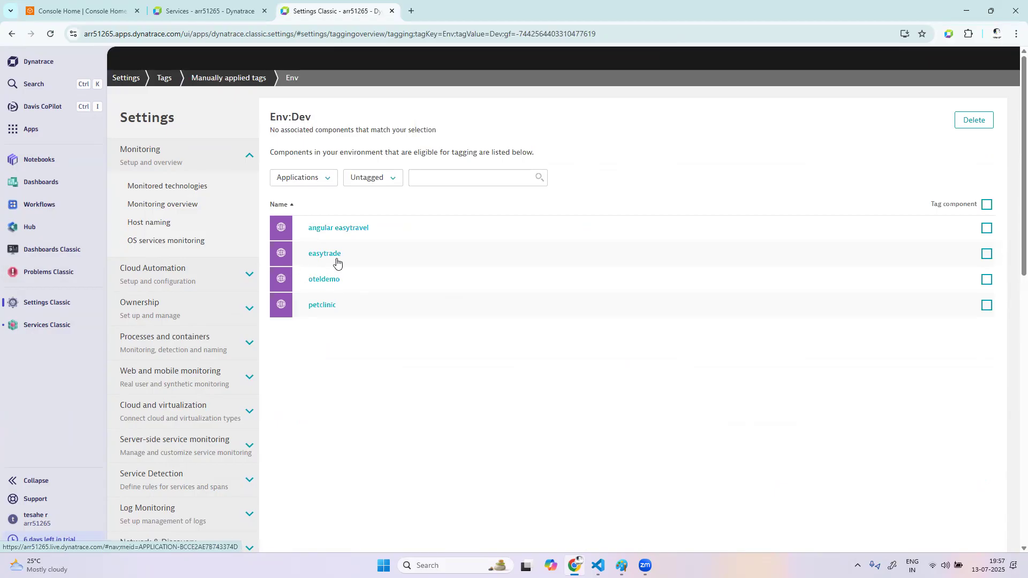
pyautogui.click(229, 78)
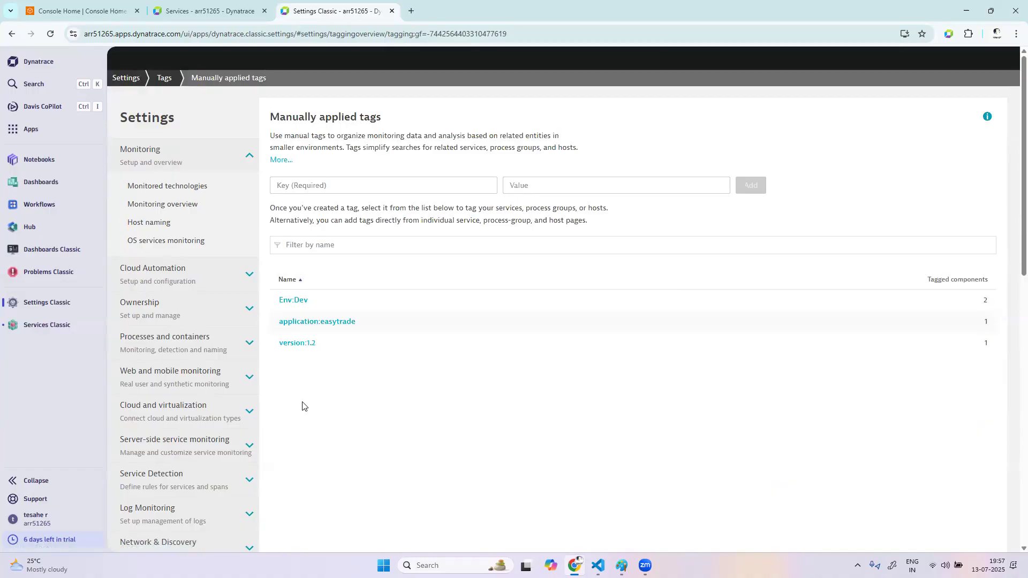
# Open the automatically applied tags settings and start creating a new tag
pyautogui.scroll(-9, 303, 406)
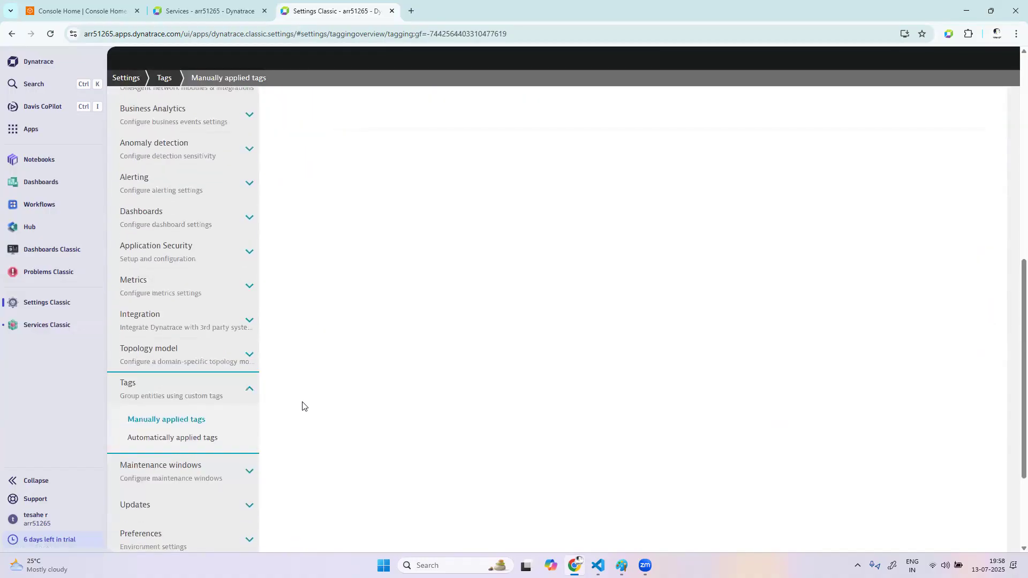
pyautogui.click(213, 445)
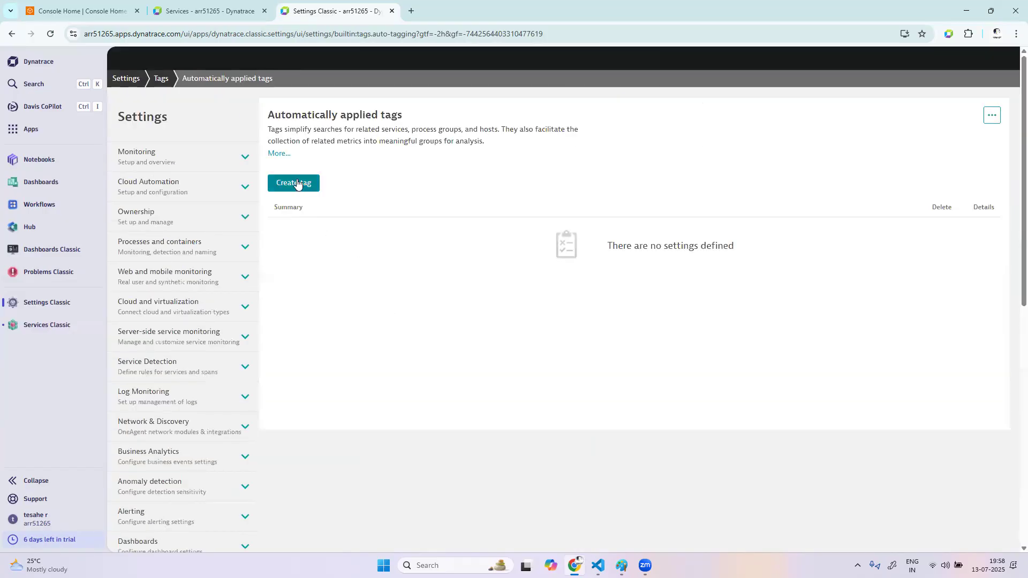
pyautogui.click(297, 184)
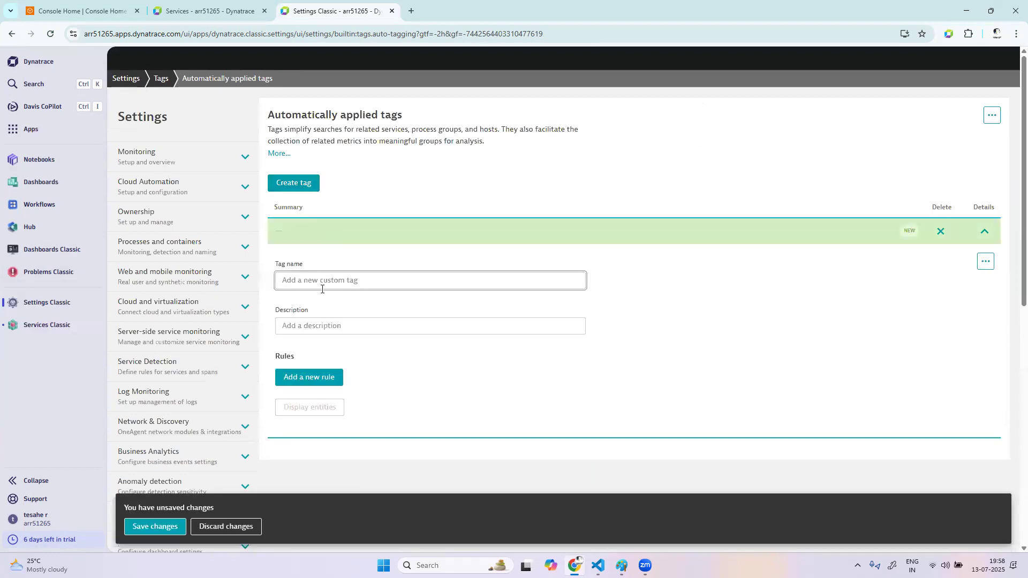
pyautogui.click(327, 279)
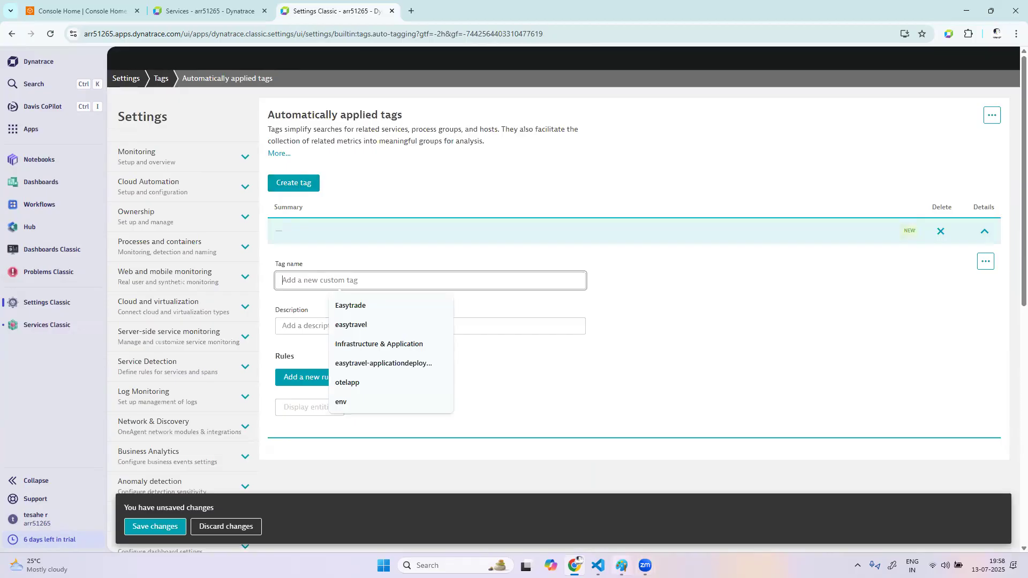
# Switch to the Paint sketch, draw a short vertical stroke beside the APP key and return to the browser
pyautogui.click(598, 566)
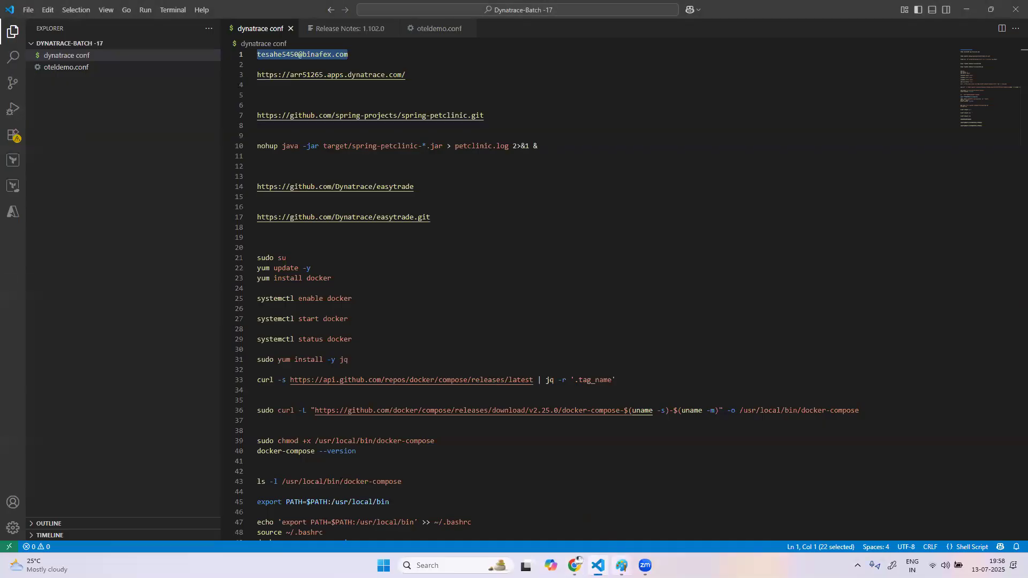
pyautogui.click(622, 565)
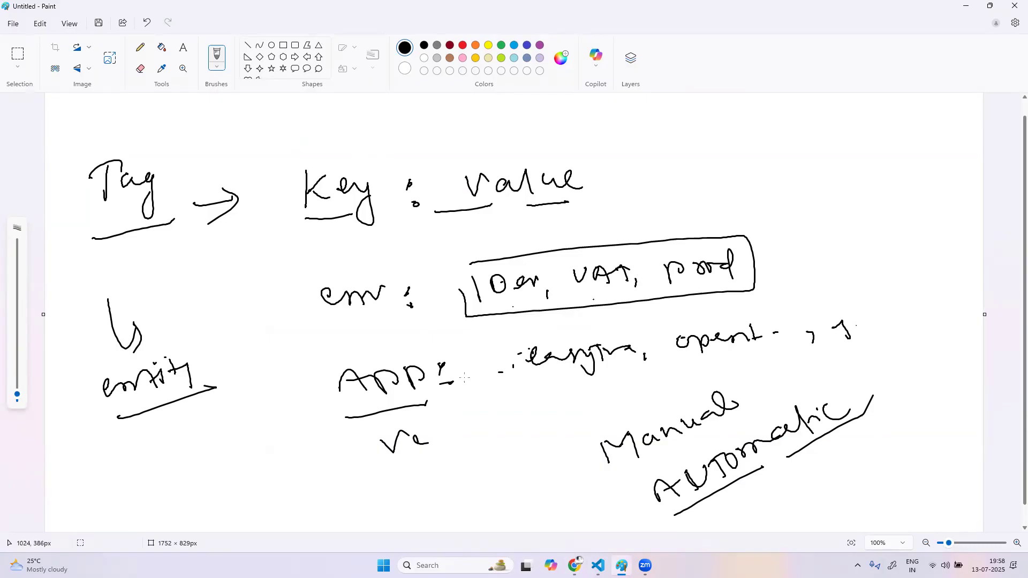
pyautogui.moveTo(305, 378); pyautogui.dragTo(307, 422)
pyautogui.click(575, 565)
# Name the new automatic tag environment
pyautogui.click(374, 280)
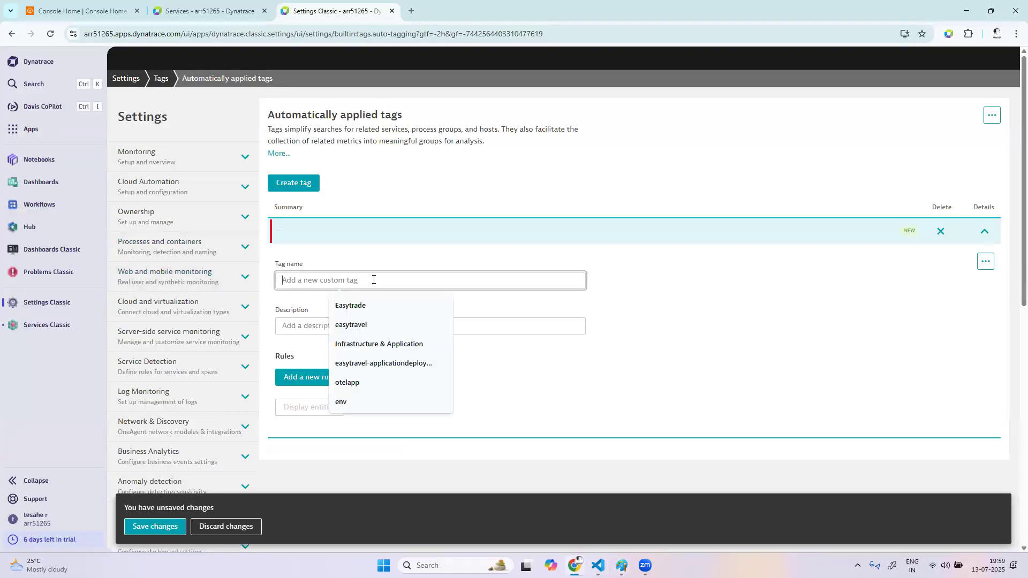
pyautogui.press('capslock')
pyautogui.write('env')
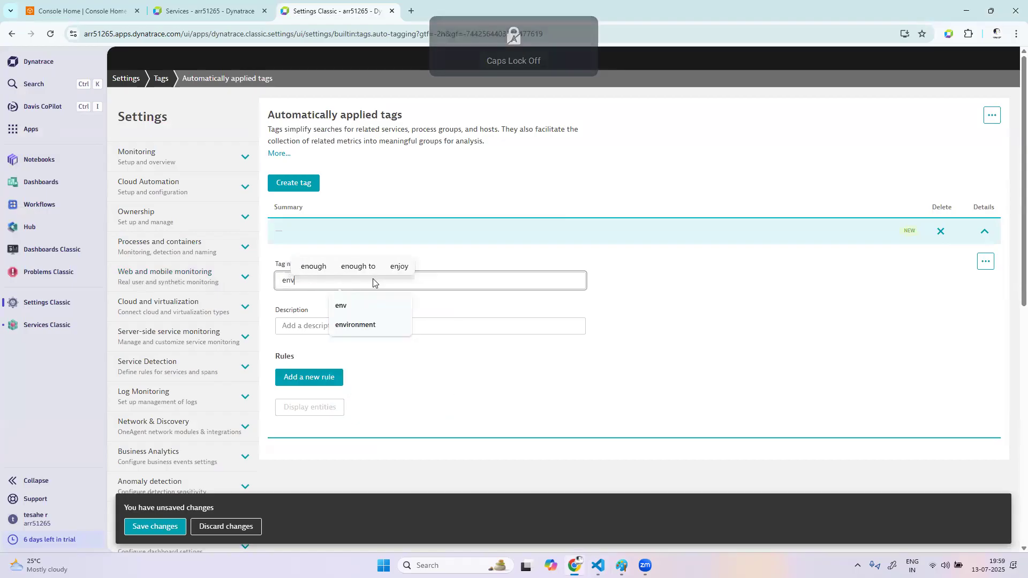
pyautogui.write('ironment')
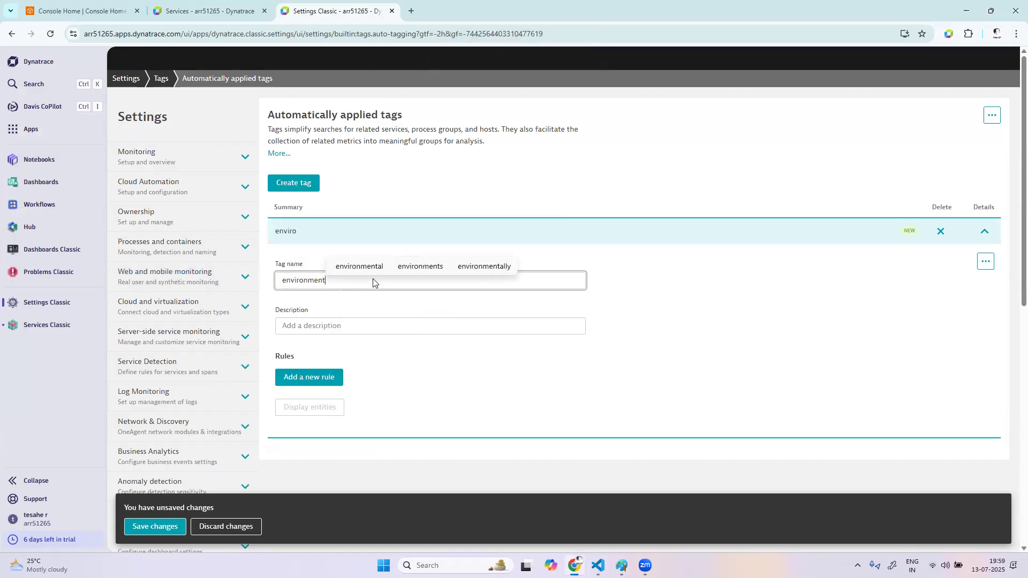
pyautogui.click(346, 301)
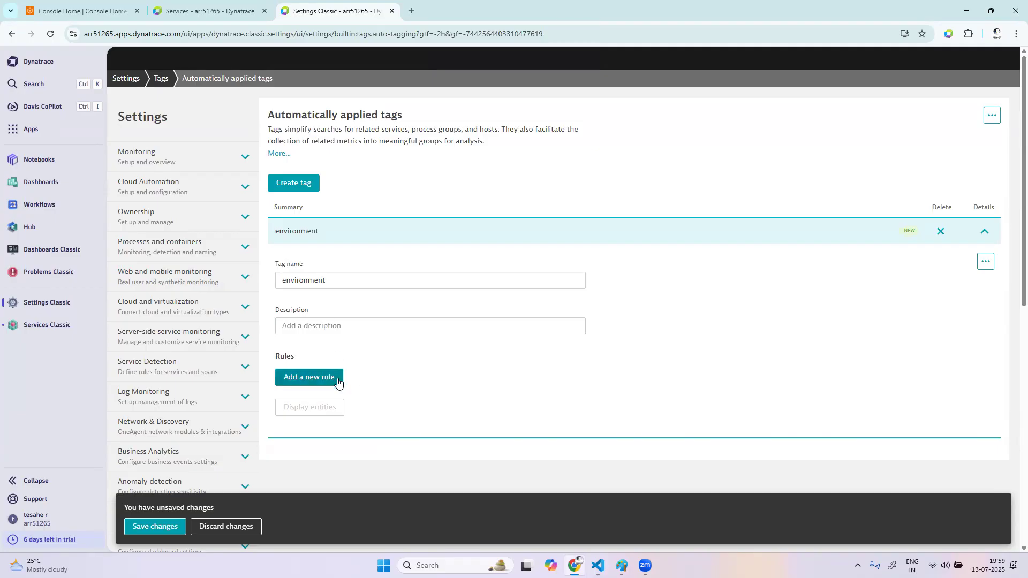
# Add a new rule to the automatic tag and go to its optional tag value
pyautogui.doubleClick(329, 278)
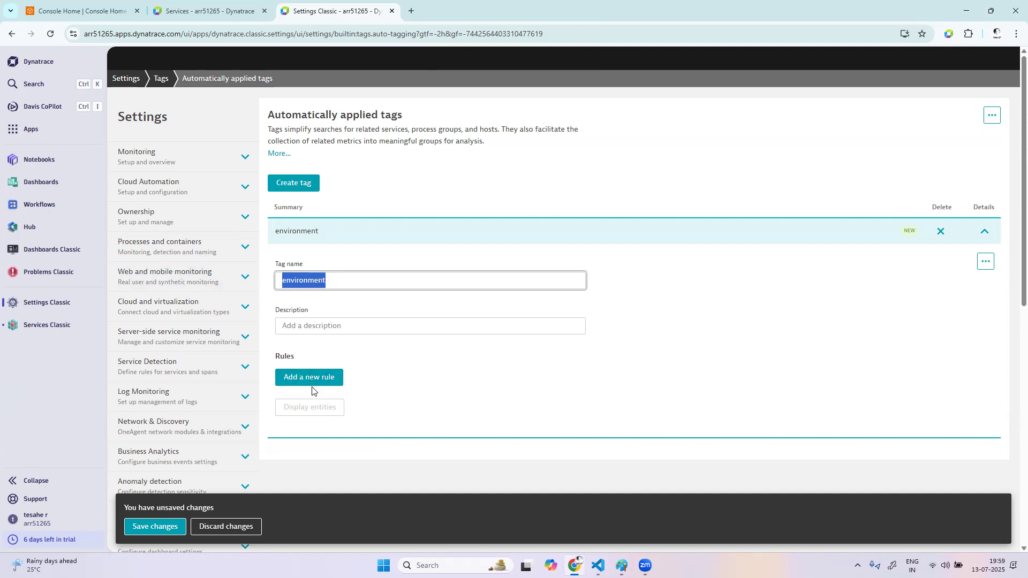
pyautogui.click(329, 379)
pyautogui.scroll(-6, 436, 375)
pyautogui.scroll(3, 437, 375)
pyautogui.click(324, 244)
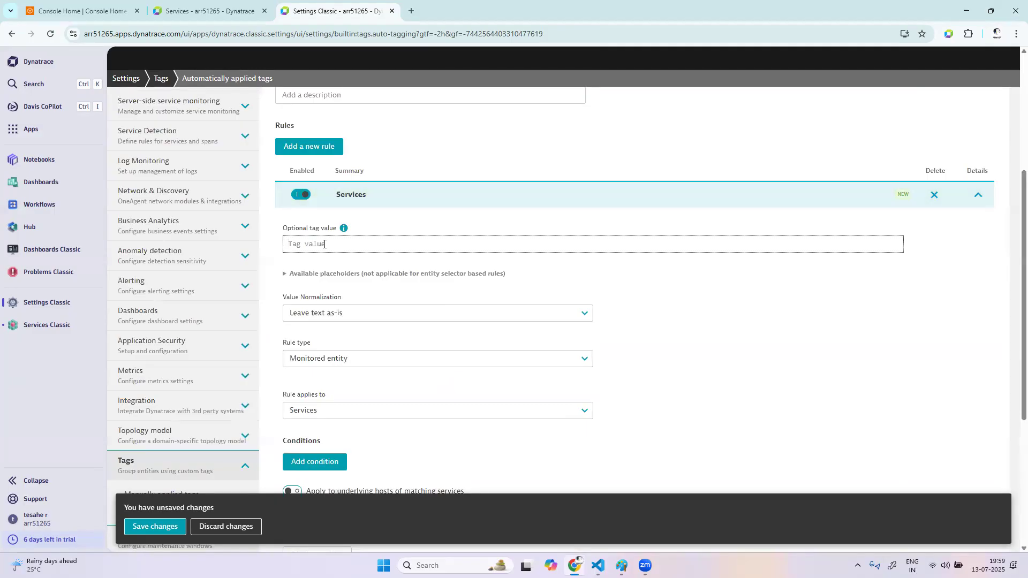
# Rename the automatic tag as dev
pyautogui.scroll(1, 434, 205)
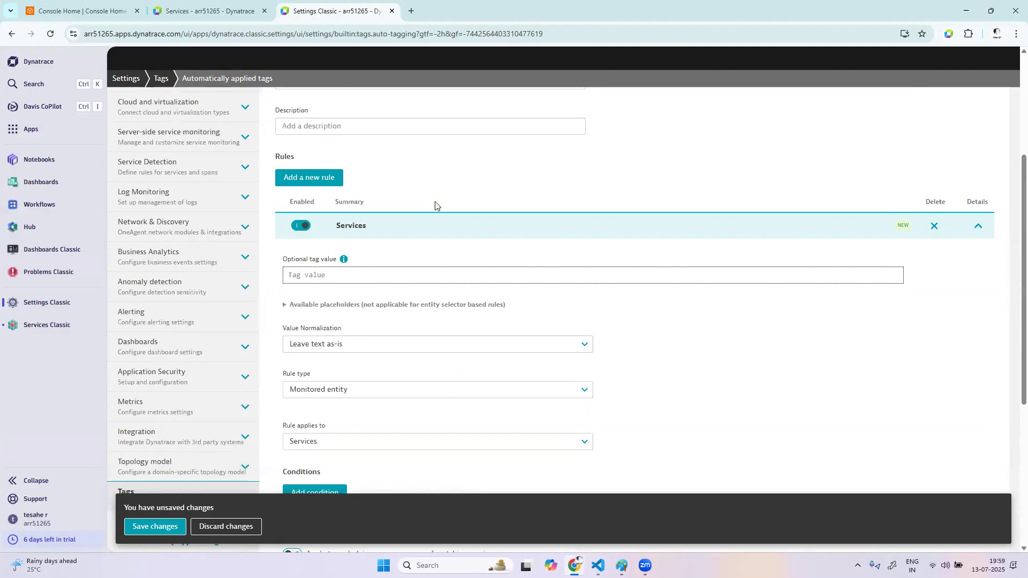
pyautogui.scroll(1, 435, 205)
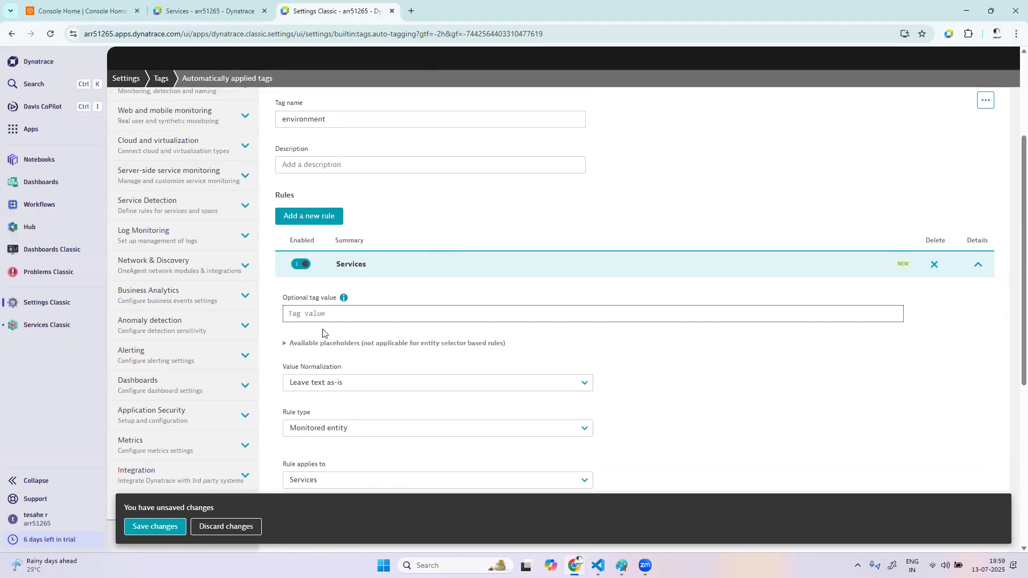
pyautogui.doubleClick(307, 119)
pyautogui.write('dev')
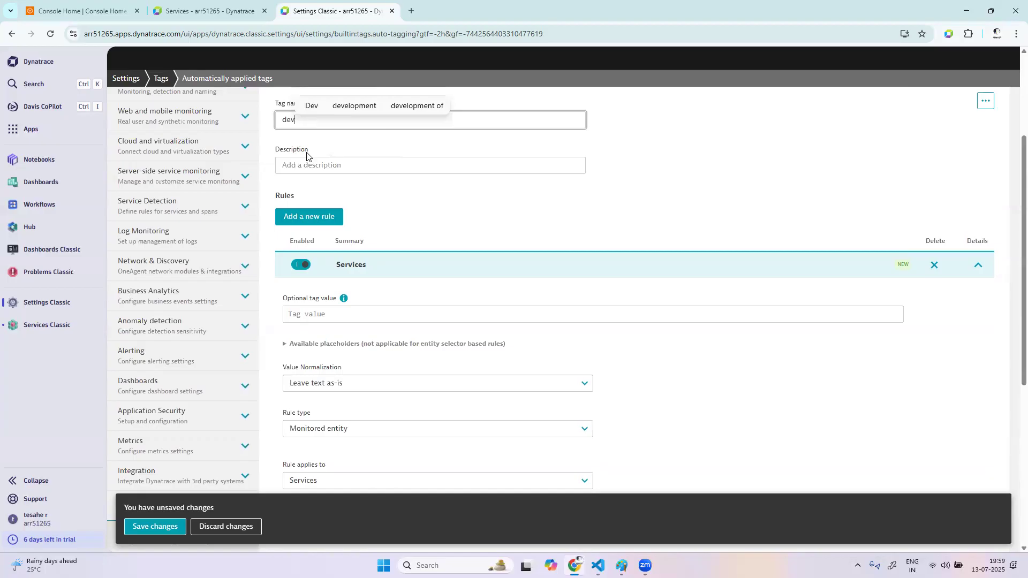
pyautogui.click(330, 132)
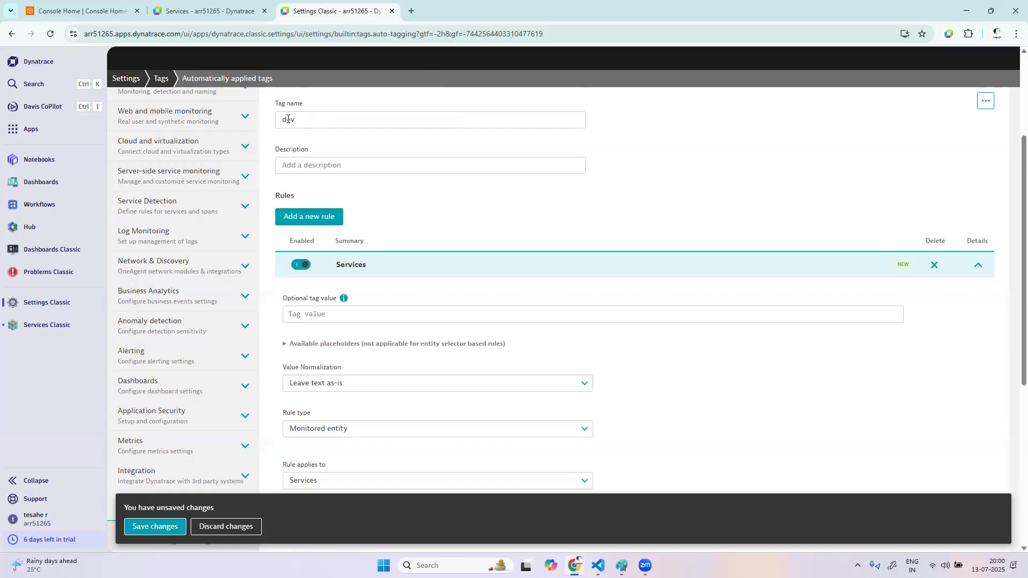
# Rename the automatic tag as enviornment
pyautogui.scroll(1, 309, 133)
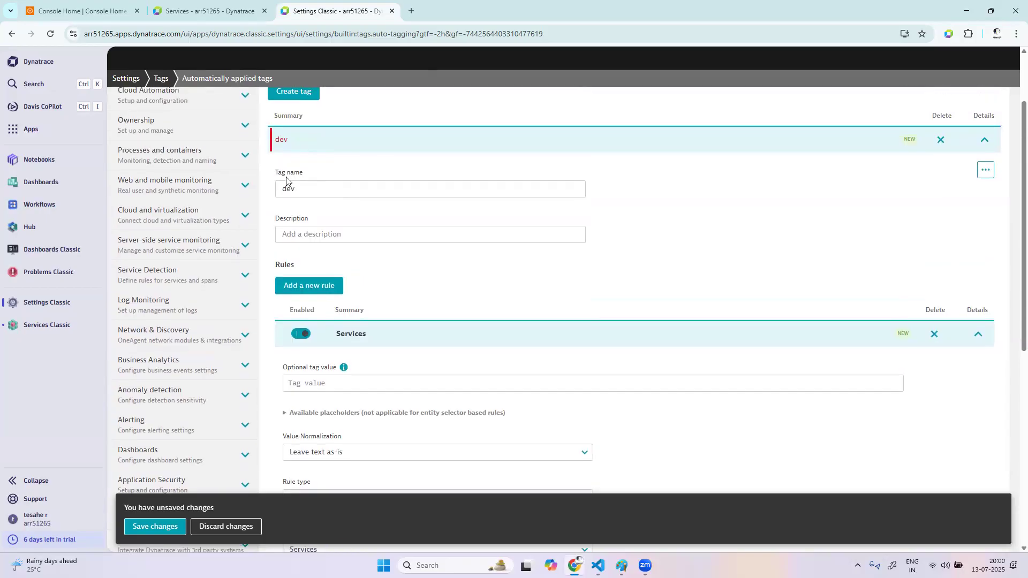
pyautogui.doubleClick(286, 189)
pyautogui.write('enviorn')
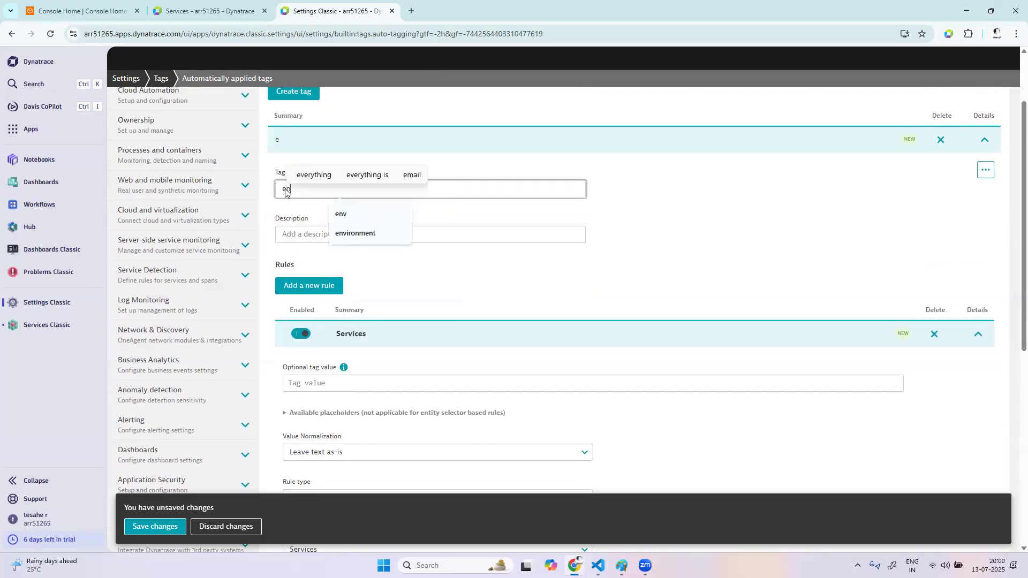
pyautogui.write('ment')
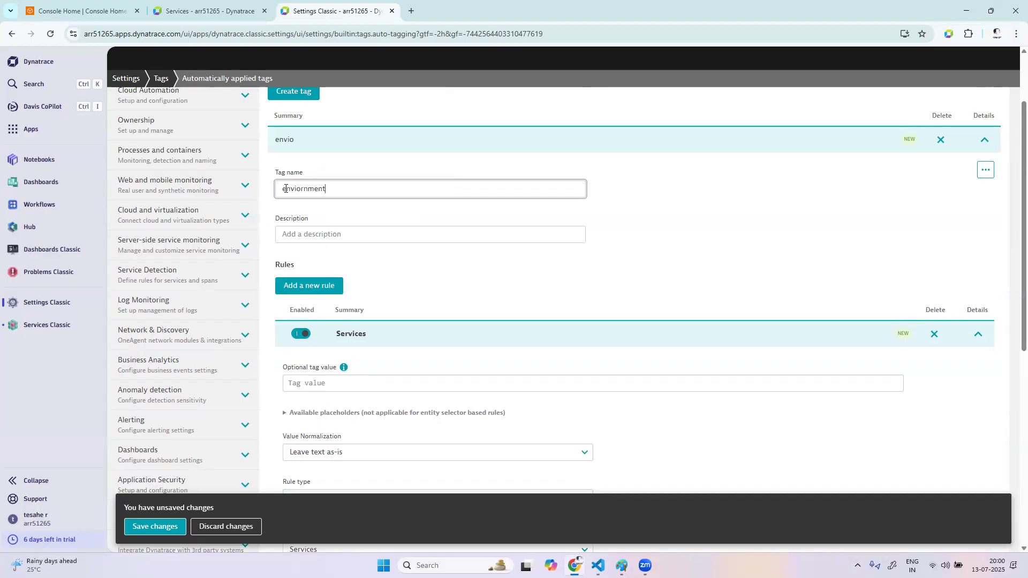
pyautogui.click(732, 274)
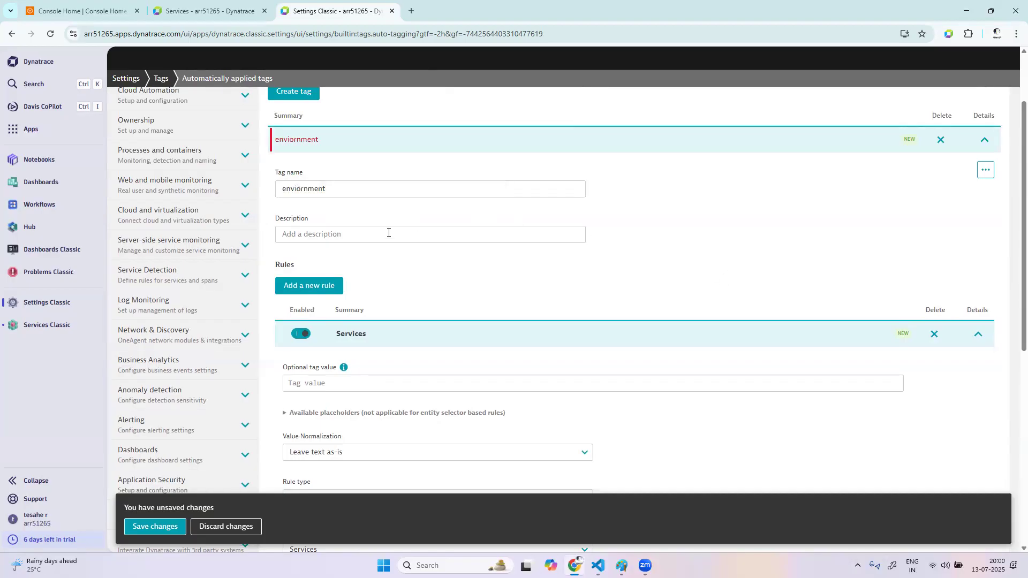
# Set the rule's optional tag value to dev
pyautogui.click(321, 384)
pyautogui.write('dev')
pyautogui.click(923, 216)
# Replace the rule's optional tag value with UAT
pyautogui.click(389, 383)
pyautogui.press('BackSpace')
pyautogui.press('BackSpace')
pyautogui.press('capslock')
pyautogui.write('UAT')
pyautogui.press('capslock')
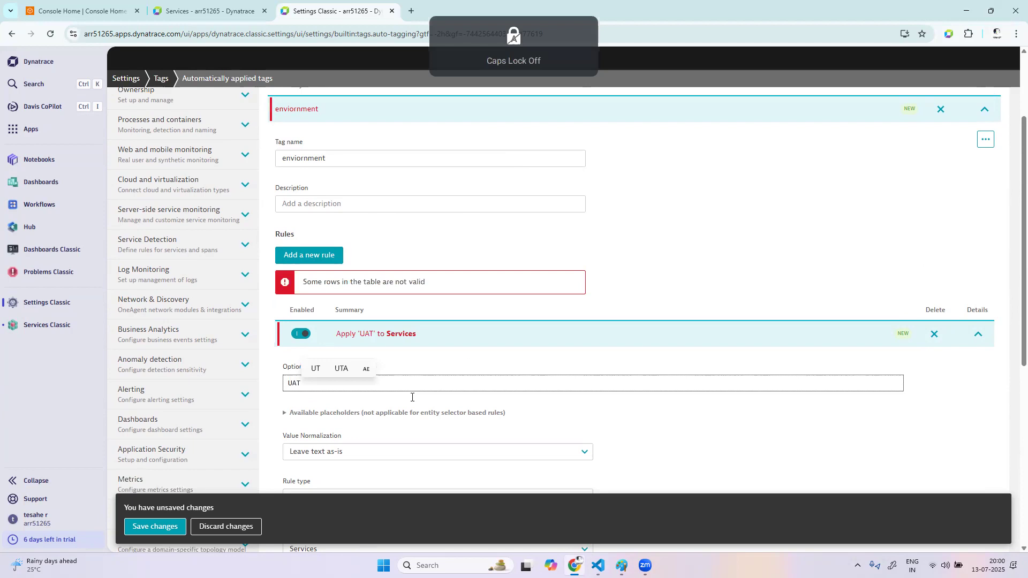
pyautogui.click(775, 428)
# Keep Monitored entity as the rule type and make the UAT rule apply to Hosts
pyautogui.scroll(-3, 775, 428)
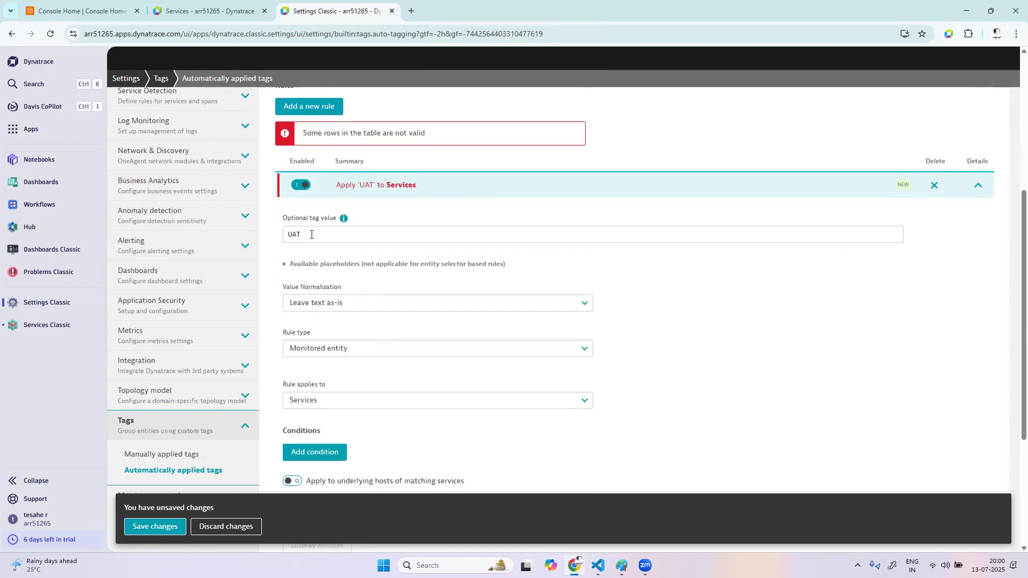
pyautogui.scroll(3, 351, 394)
pyautogui.scroll(-2, 352, 395)
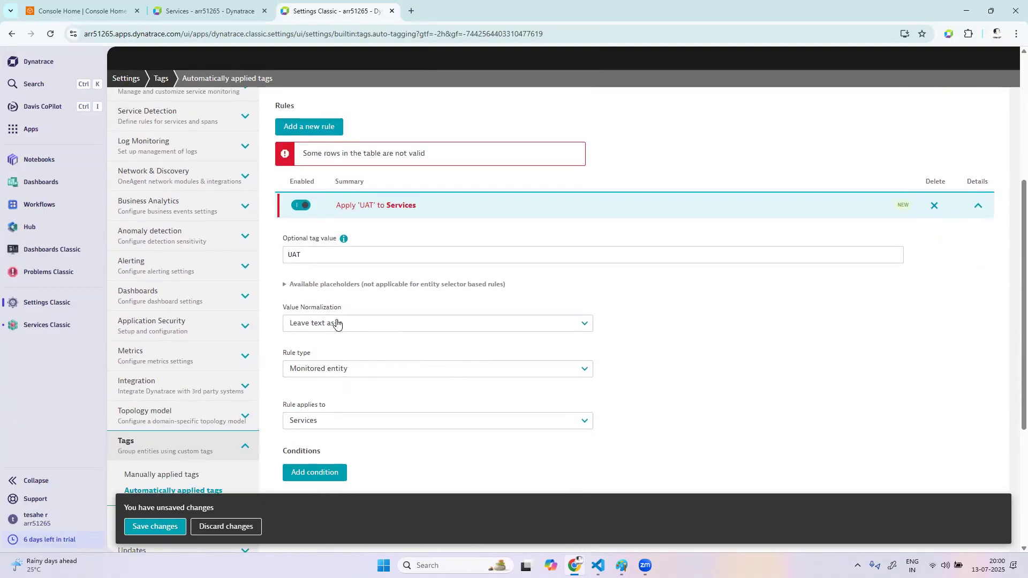
pyautogui.click(352, 374)
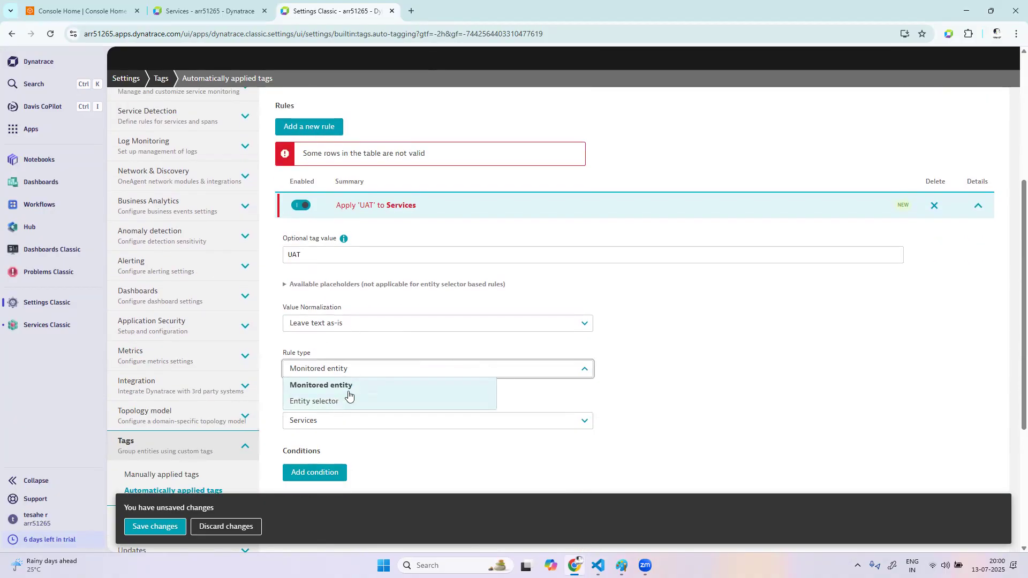
pyautogui.click(355, 385)
pyautogui.click(355, 423)
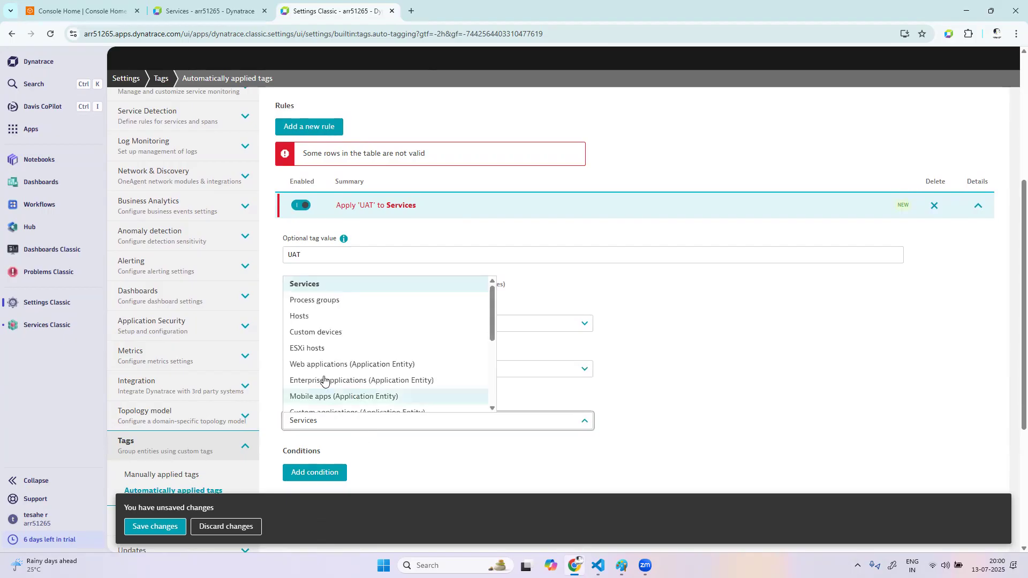
pyautogui.click(321, 316)
# Add a condition to the UAT rule requiring that the Host group equals easytrade
pyautogui.scroll(-2, 571, 443)
pyautogui.click(323, 326)
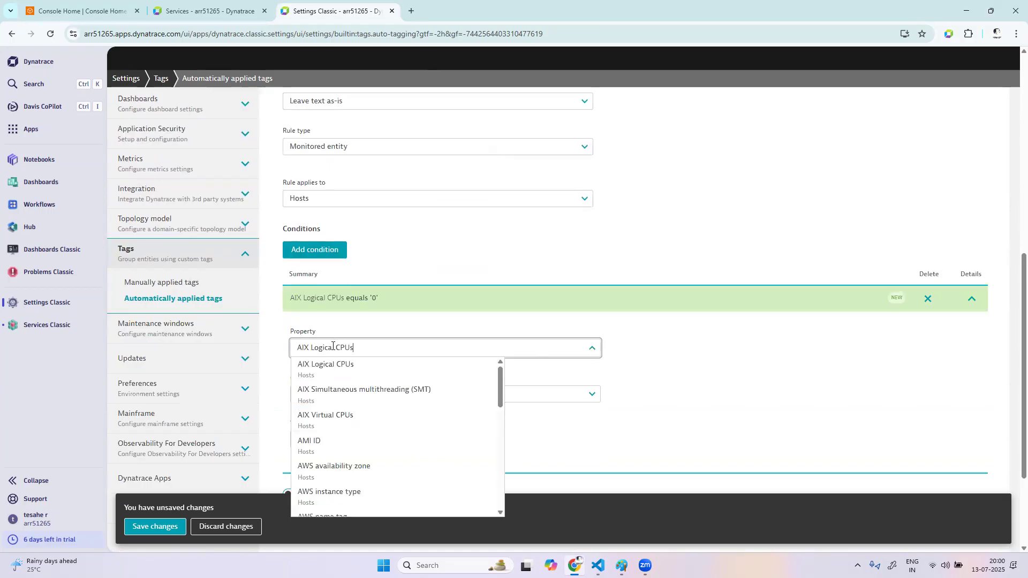
pyautogui.click(325, 347)
pyautogui.write('host gr')
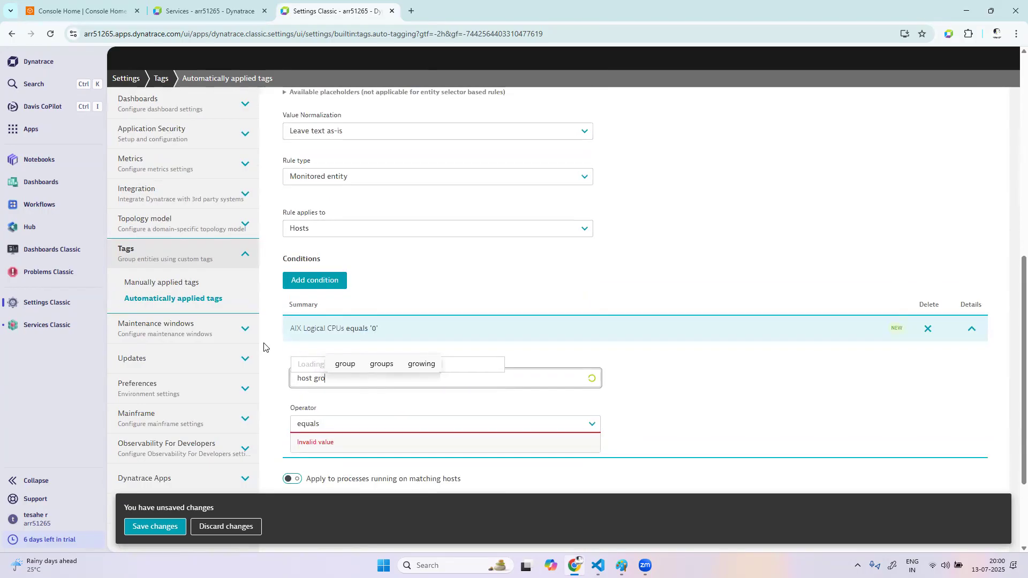
pyautogui.write('o')
pyautogui.click(335, 400)
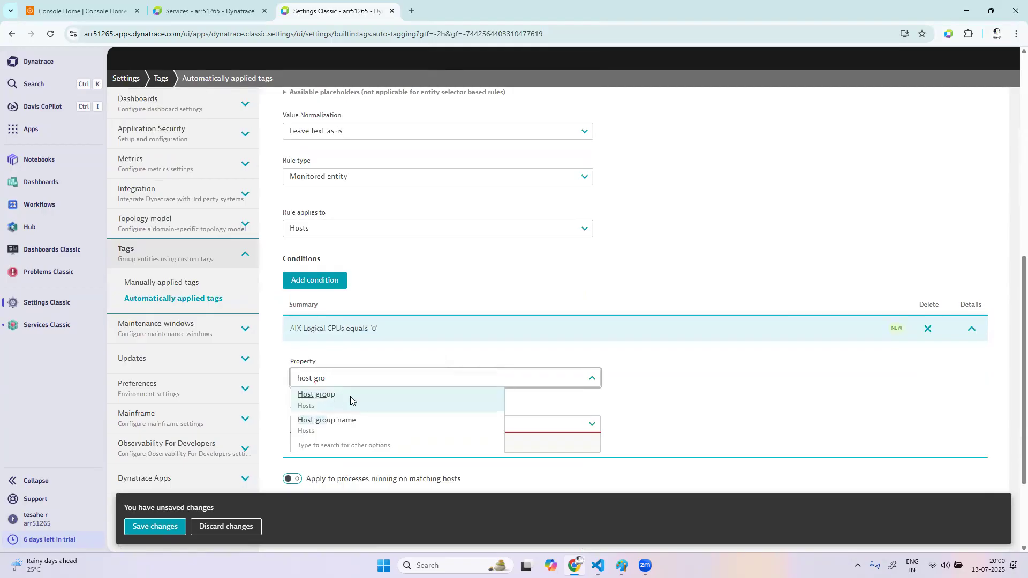
pyautogui.scroll(-3, 498, 412)
pyautogui.click(404, 298)
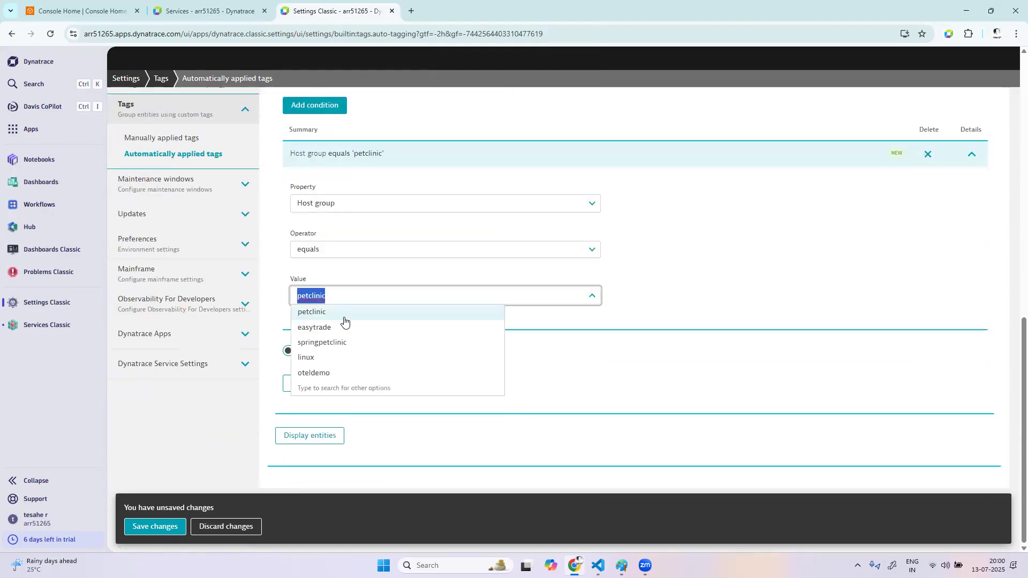
pyautogui.click(347, 326)
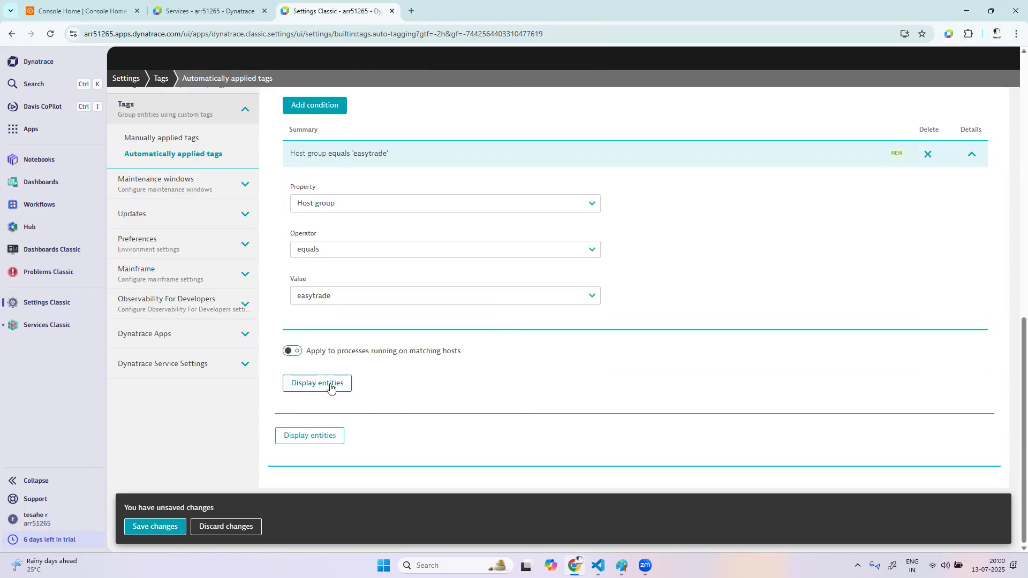
# Display the entities matching the UAT rule and save the automatic tag
pyautogui.click(332, 392)
pyautogui.scroll(-2, 518, 396)
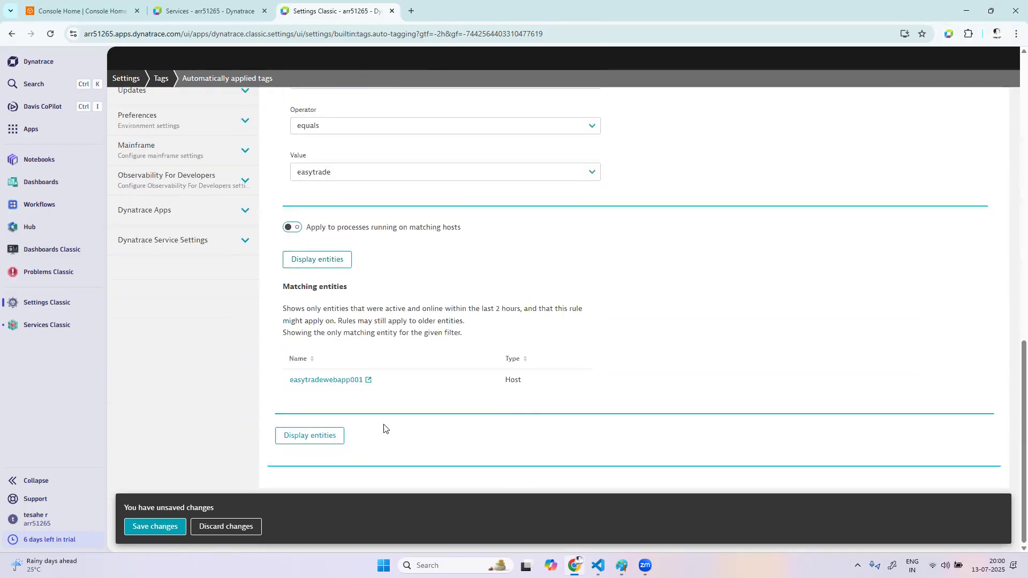
pyautogui.click(154, 526)
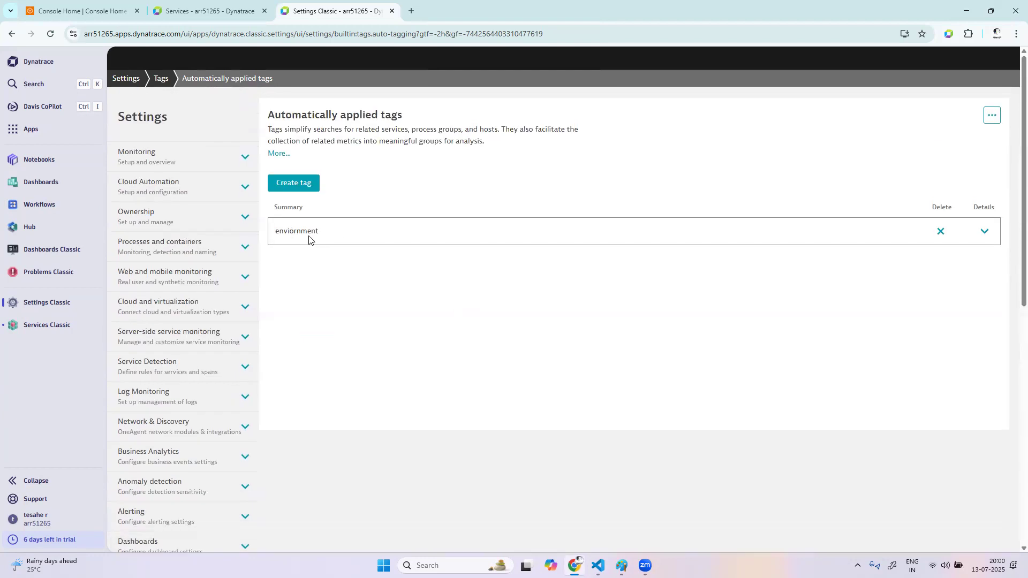
# Expand the saved enviornment tag and add a second rule with the optional tag value STG
pyautogui.click(982, 232)
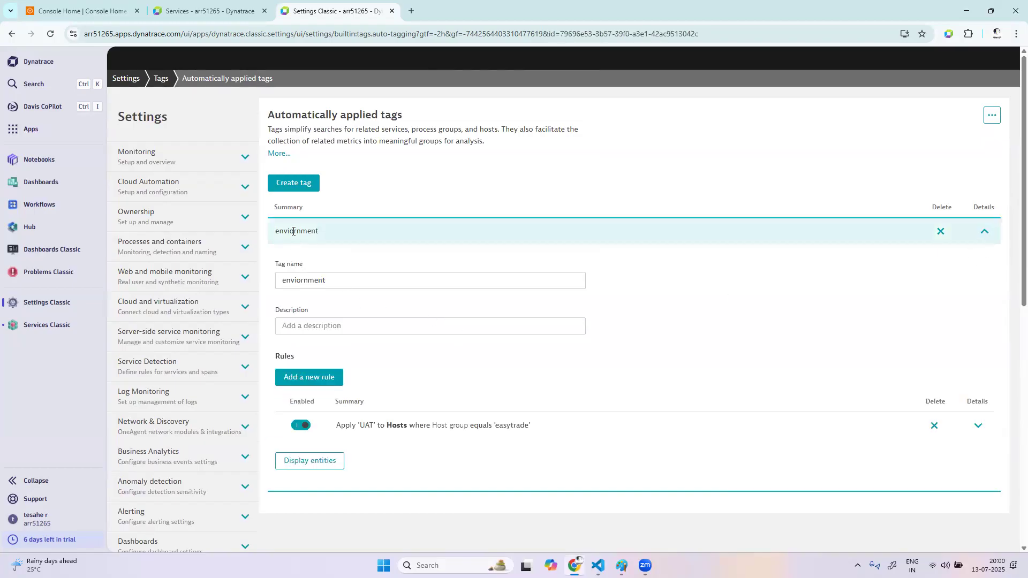
pyautogui.click(334, 377)
pyautogui.scroll(-1, 450, 390)
pyautogui.click(358, 360)
pyautogui.write('STG')
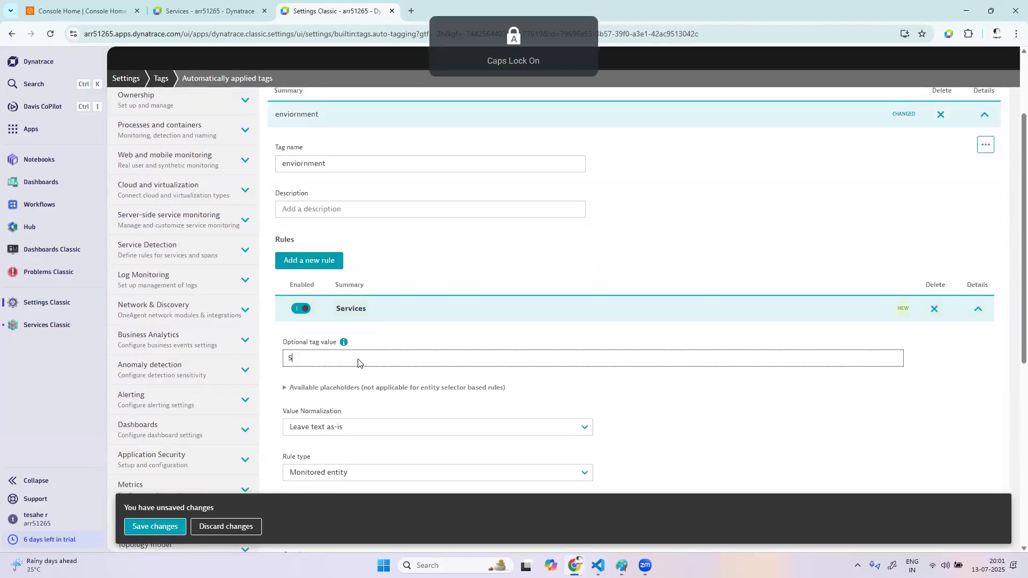
pyautogui.click(673, 425)
# Make the STG rule apply to Hosts and add a condition on the Host group property
pyautogui.scroll(-2, 672, 425)
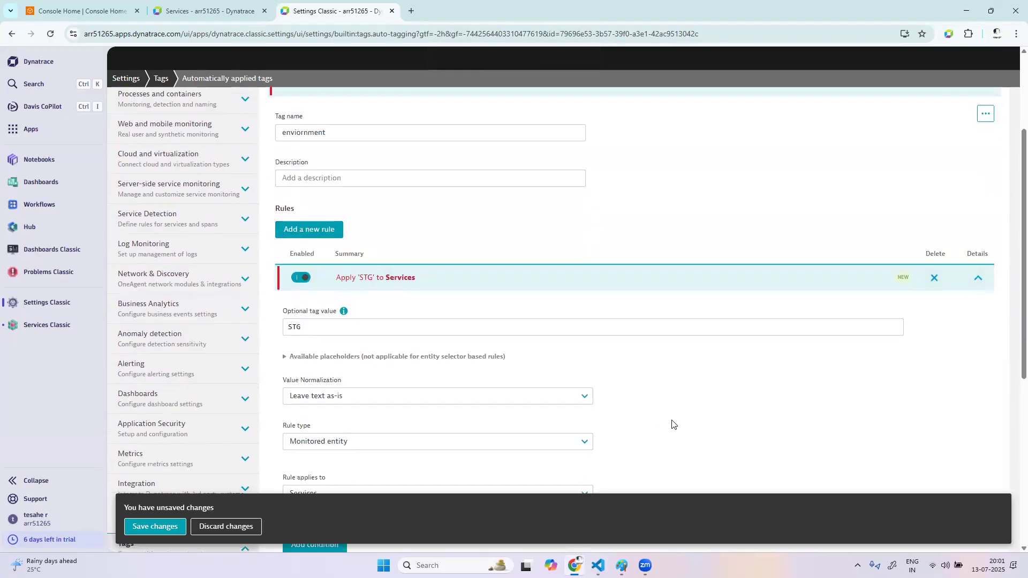
pyautogui.click(351, 409)
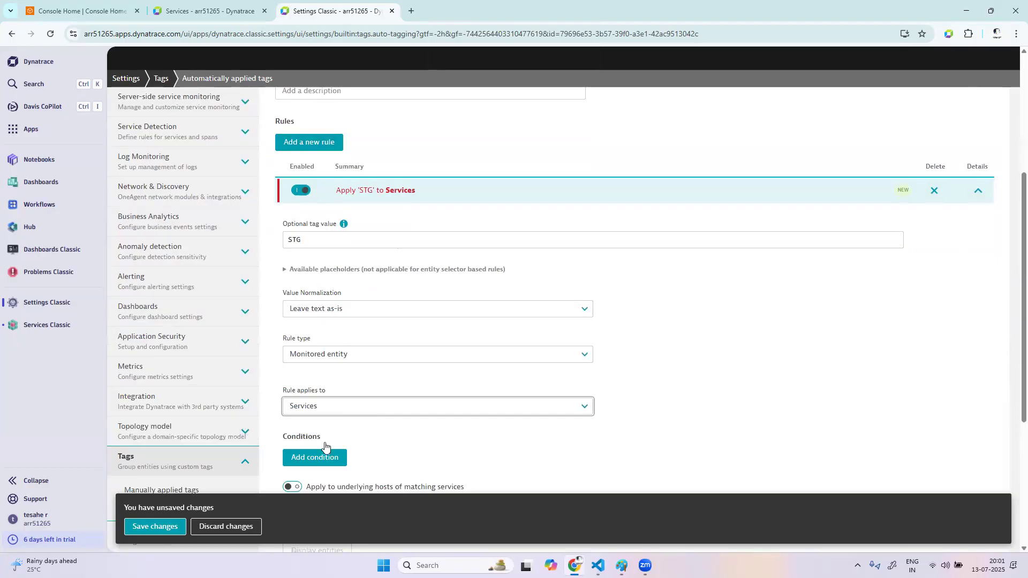
pyautogui.scroll(-2, 493, 434)
pyautogui.click(314, 353)
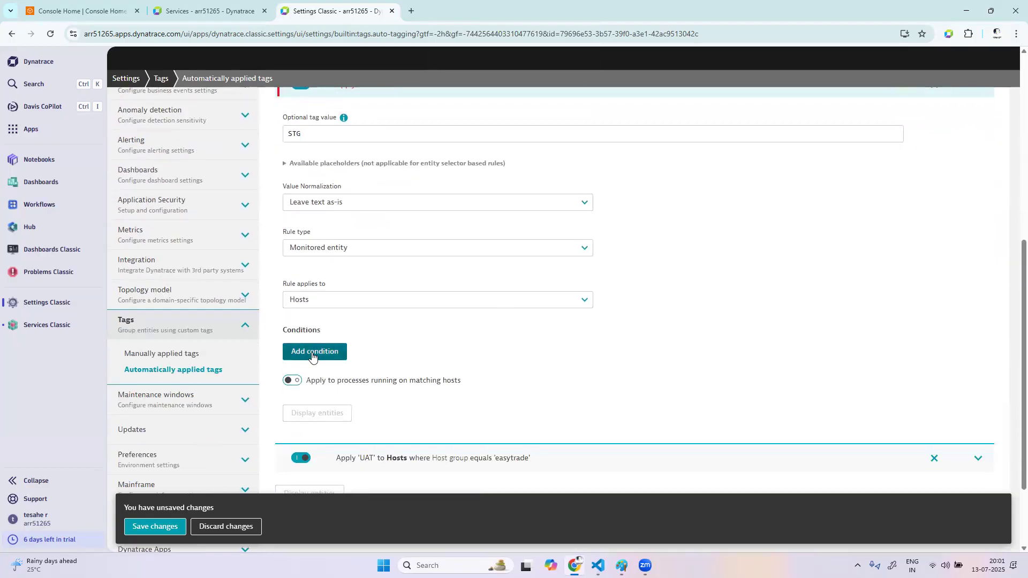
pyautogui.moveTo(360, 414); pyautogui.dragTo(188, 406)
pyautogui.write('HOST GROUP')
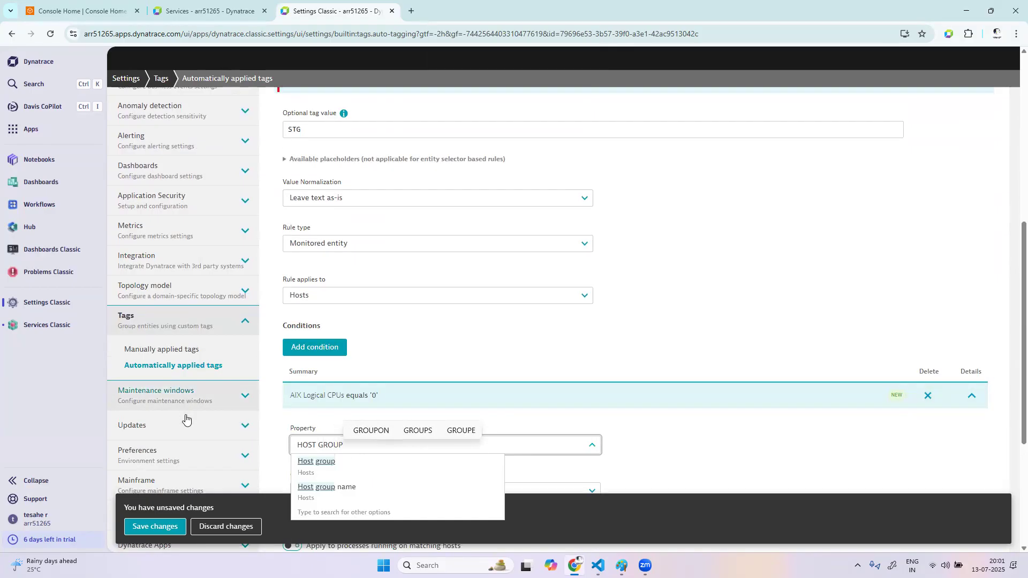
pyautogui.click(313, 460)
pyautogui.scroll(-4, 566, 493)
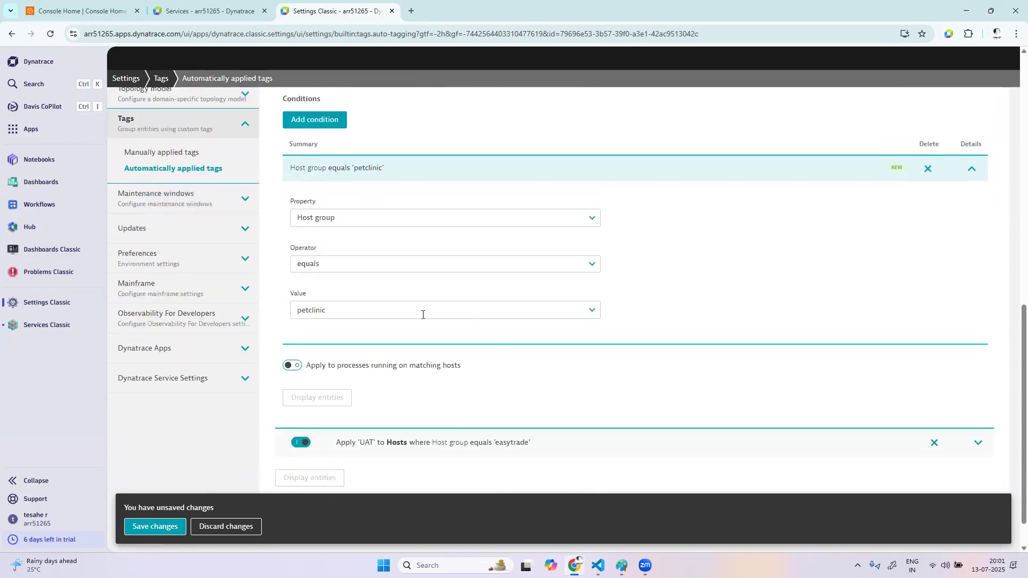
# Display the entities matching the STG rule for the petclinic host group
pyautogui.click(321, 397)
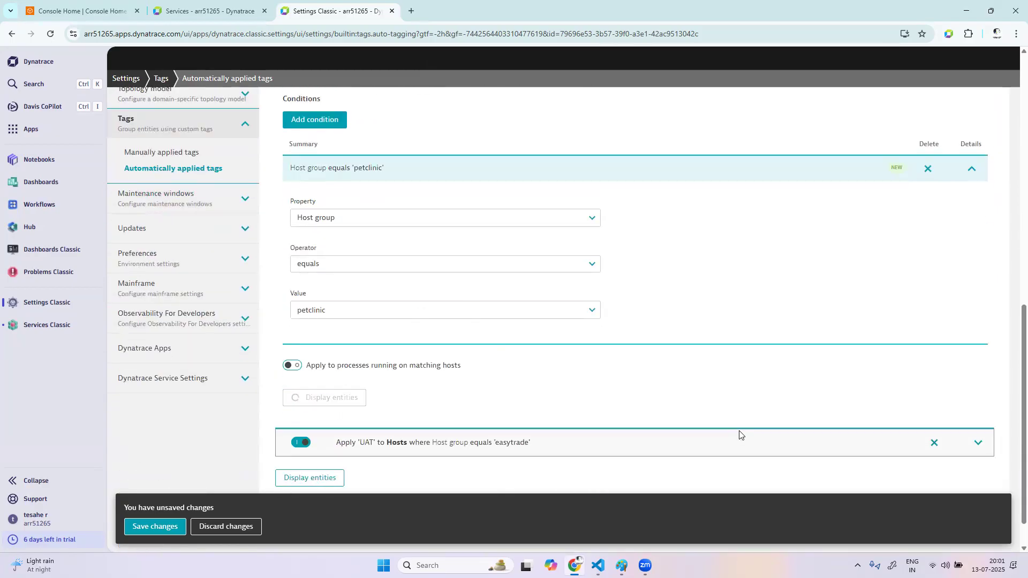
pyautogui.scroll(-3, 739, 431)
pyautogui.scroll(2, 370, 316)
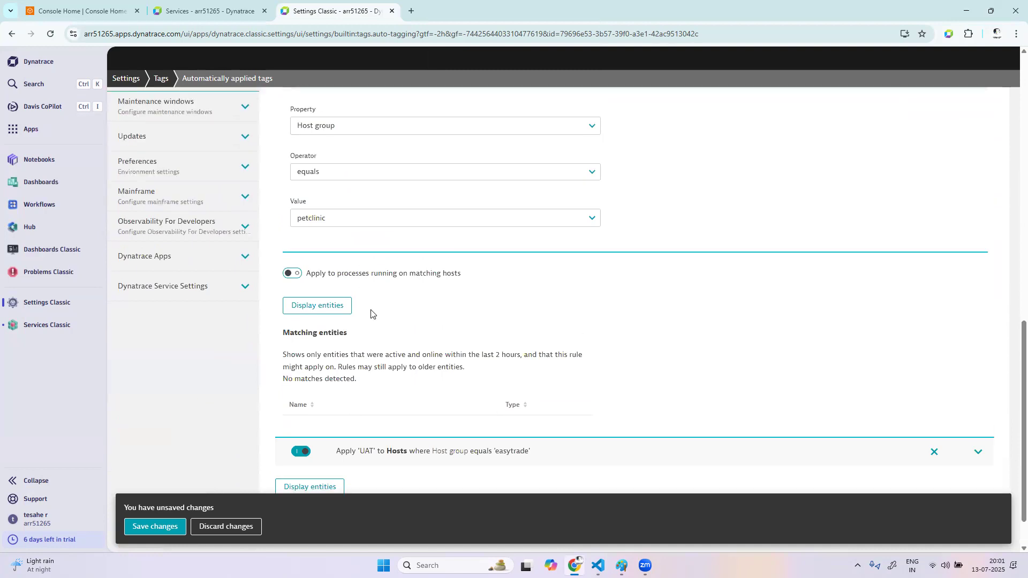
# Set the STG rule's host group value to springpetclinic and display its matching entities
pyautogui.click(367, 265)
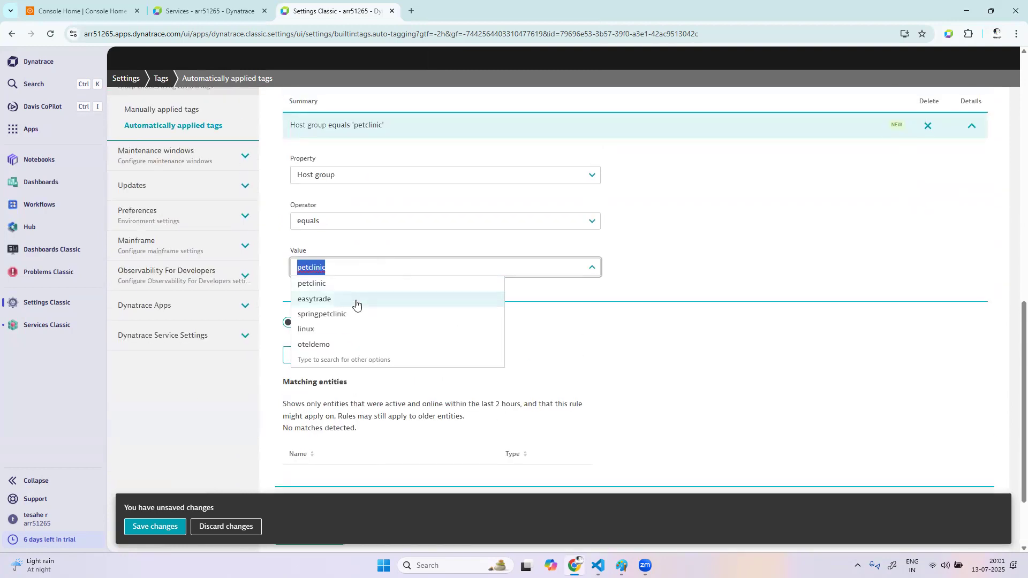
pyautogui.click(356, 314)
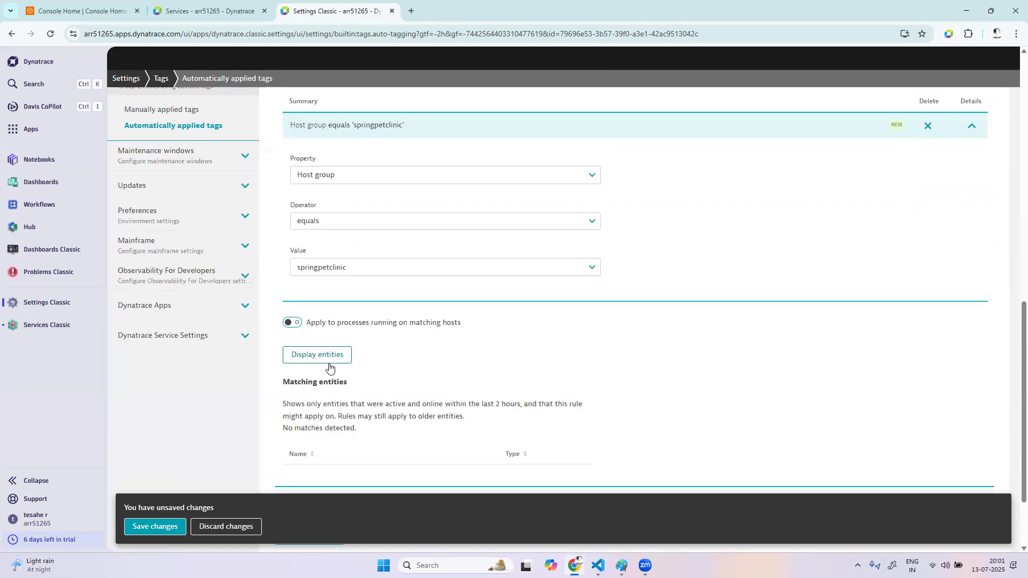
pyautogui.click(332, 355)
pyautogui.scroll(-2, 557, 358)
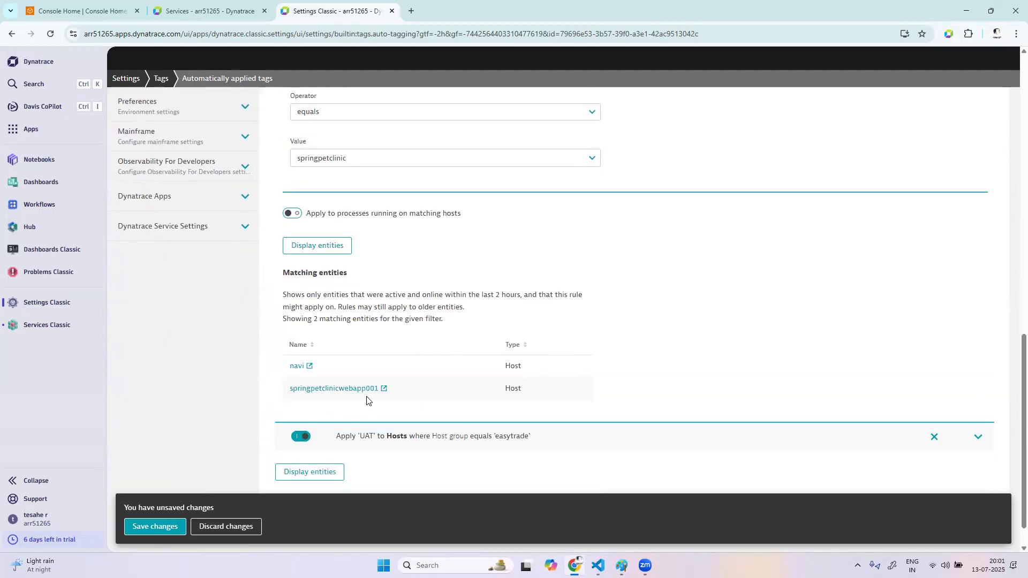
# Save the changes and review the STG and UAT rules in the enviornment tag's details
pyautogui.click(140, 525)
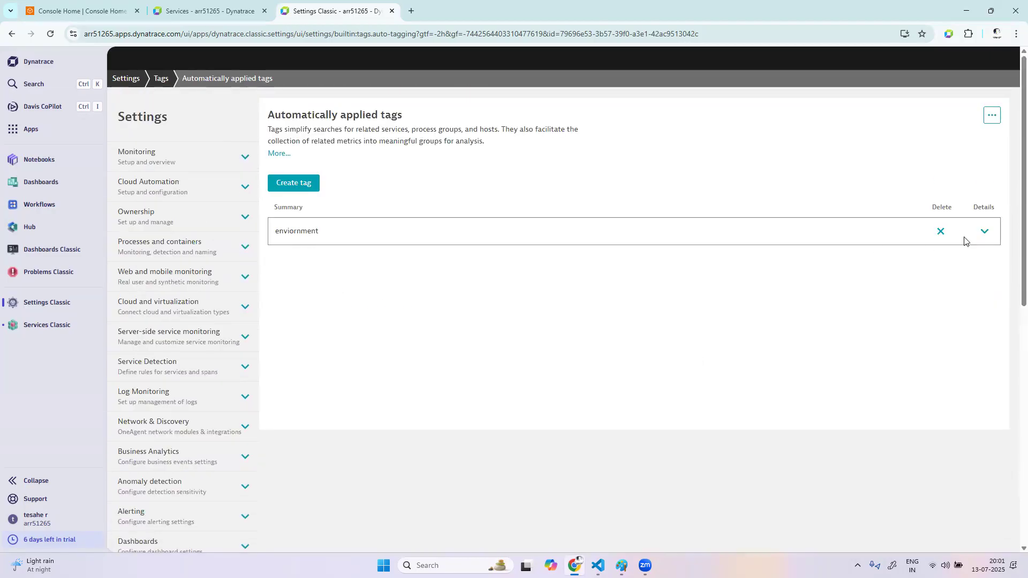
pyautogui.click(983, 231)
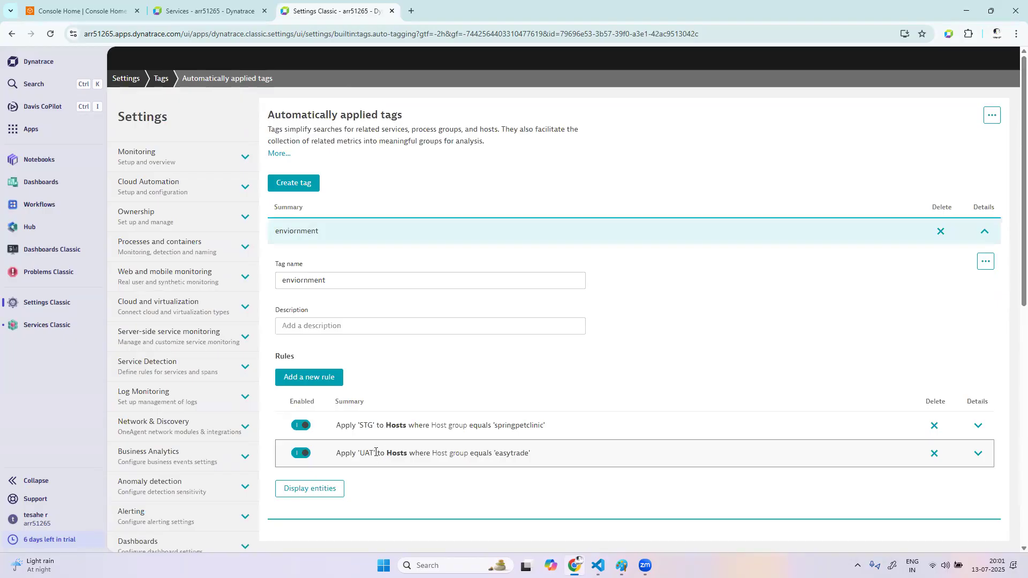
pyautogui.moveTo(276, 230); pyautogui.dragTo(327, 232)
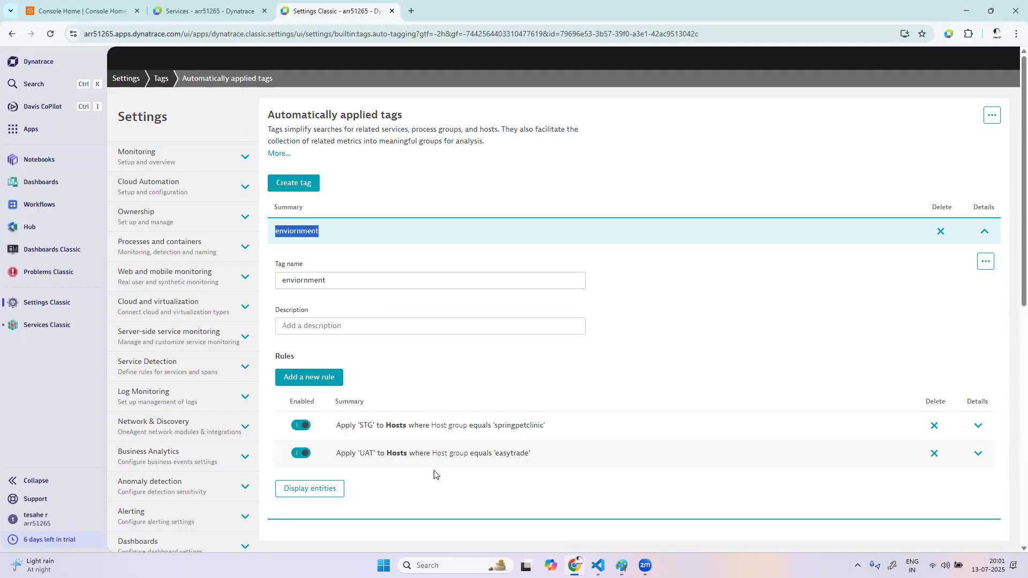
pyautogui.click(983, 230)
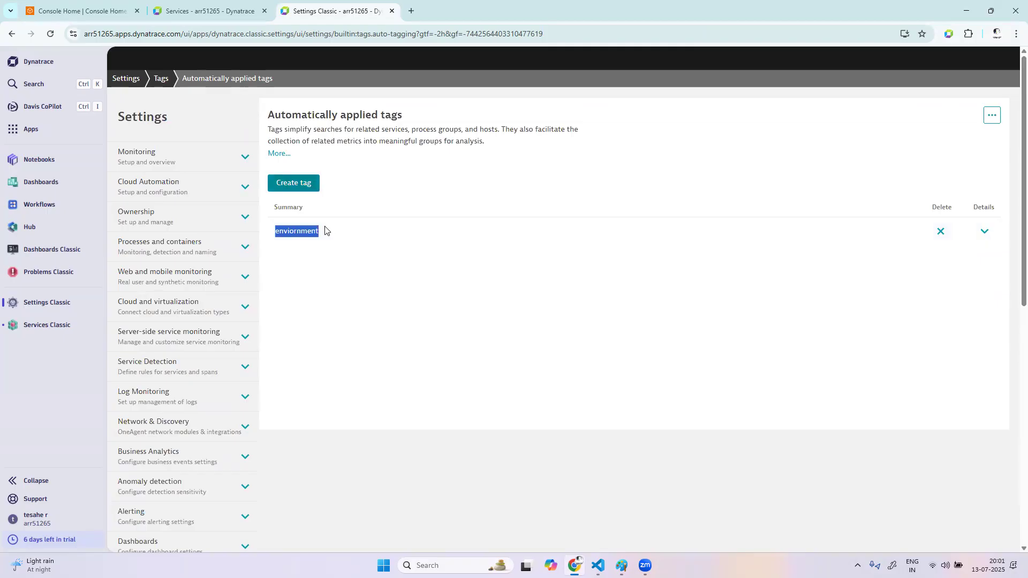
# Create another automatic tag named Application and add a new rule to it
pyautogui.click(300, 184)
pyautogui.click(323, 281)
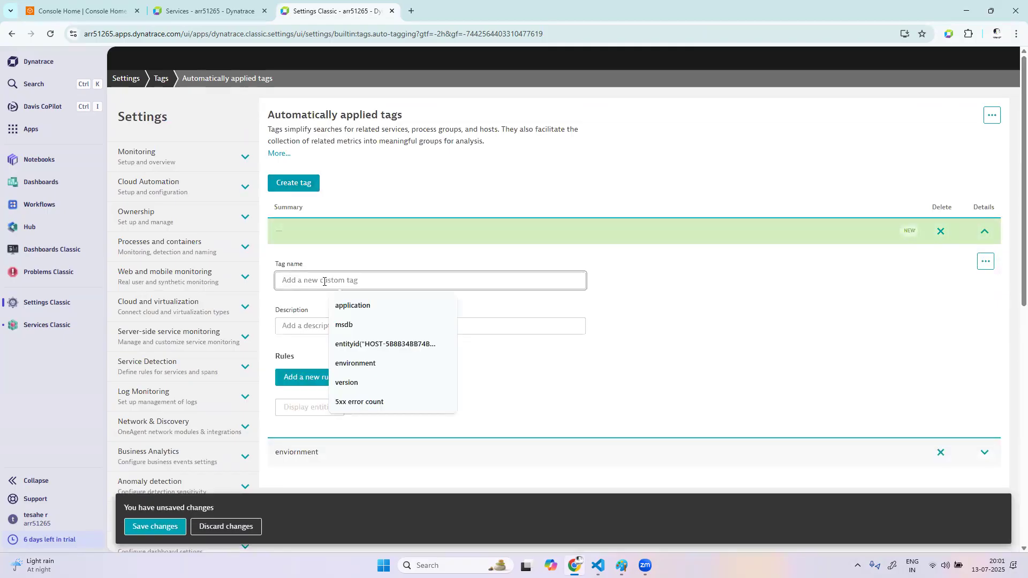
pyautogui.write('Application')
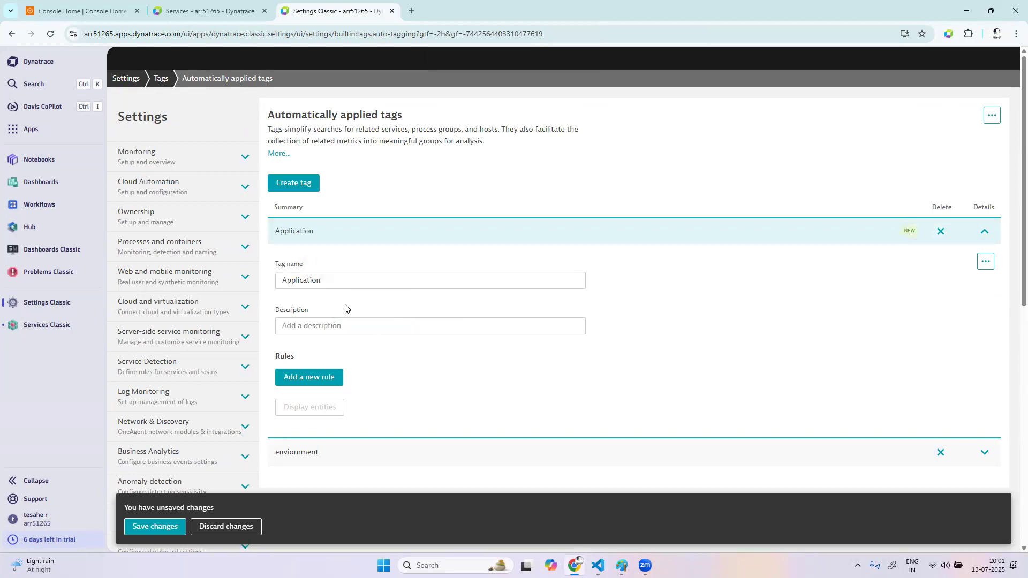
pyautogui.click(332, 378)
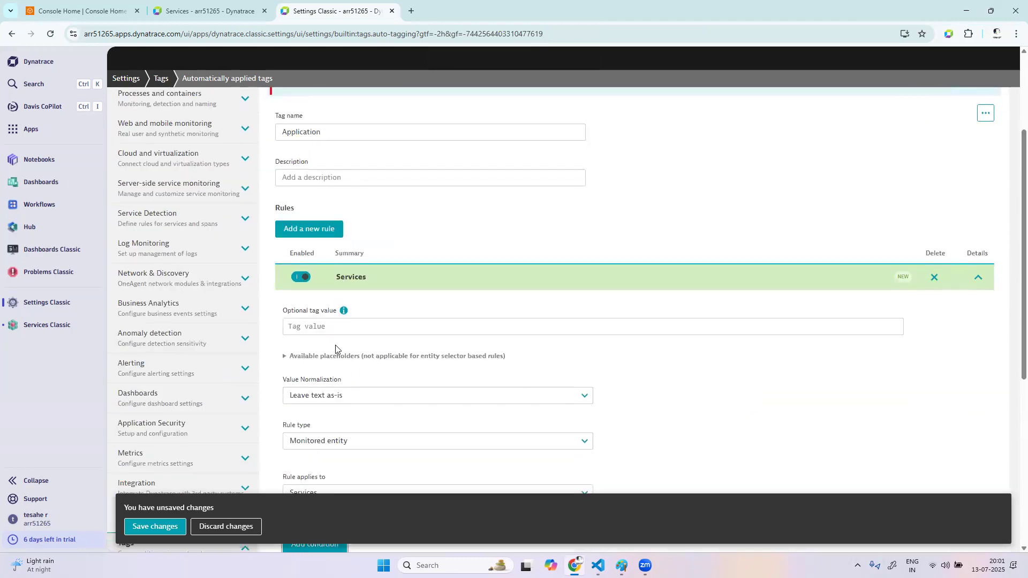
# Set the new Application rule's optional tag value to easytrade, leaving Services as the entity type it applies to
pyautogui.click(340, 321)
pyautogui.write('easytrade')
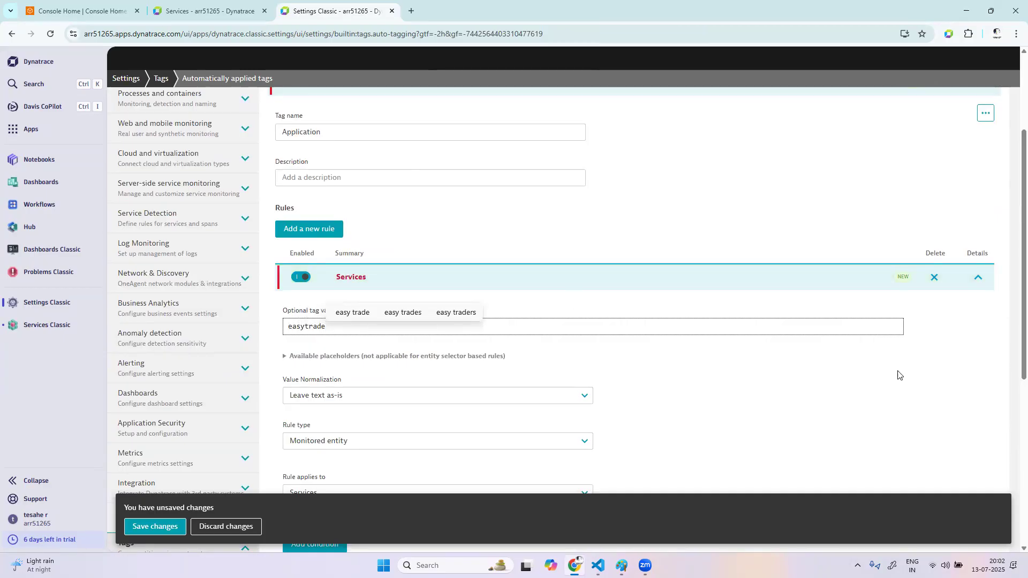
pyautogui.click(973, 402)
pyautogui.scroll(-3, 972, 402)
pyautogui.click(347, 353)
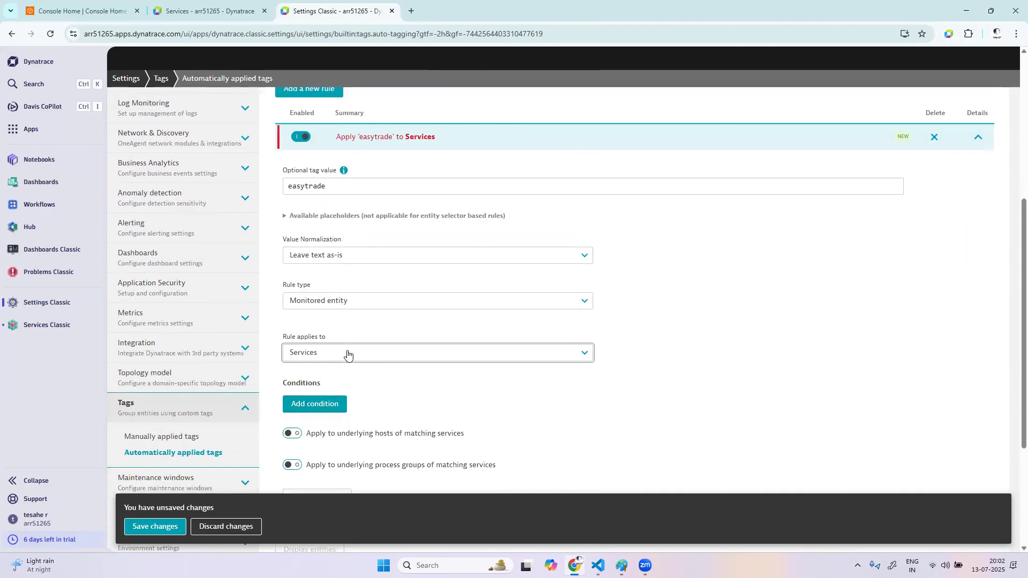
pyautogui.click(666, 382)
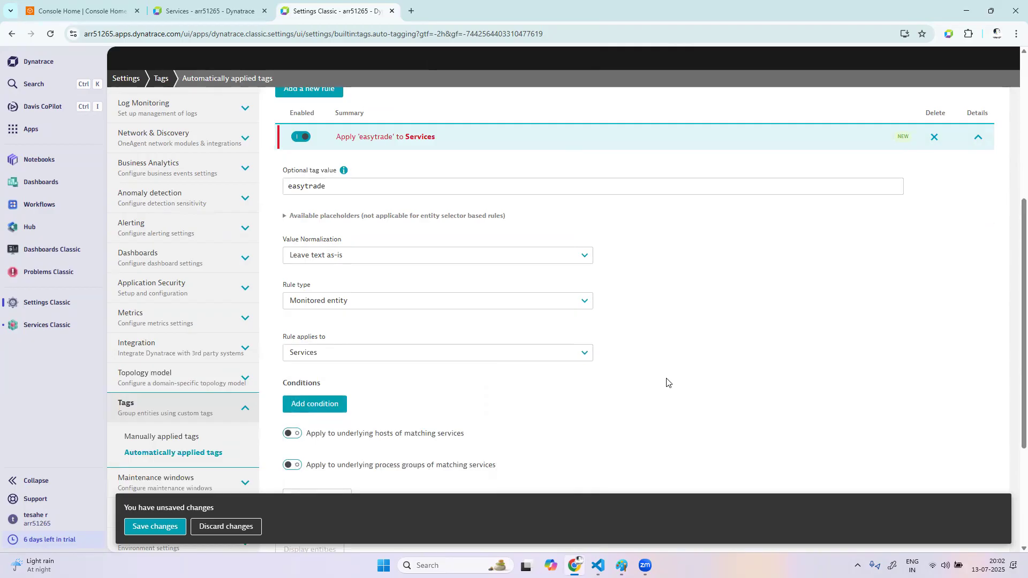
# Add a condition to the easytrade rule requiring the Host group property to equal easytrade
pyautogui.scroll(-2, 428, 348)
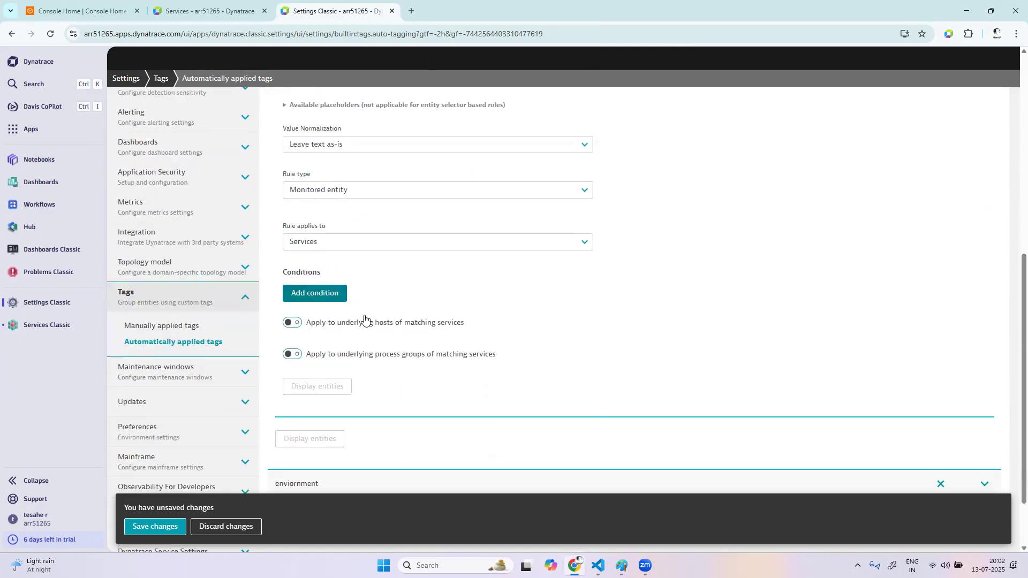
pyautogui.click(315, 294)
pyautogui.click(379, 391)
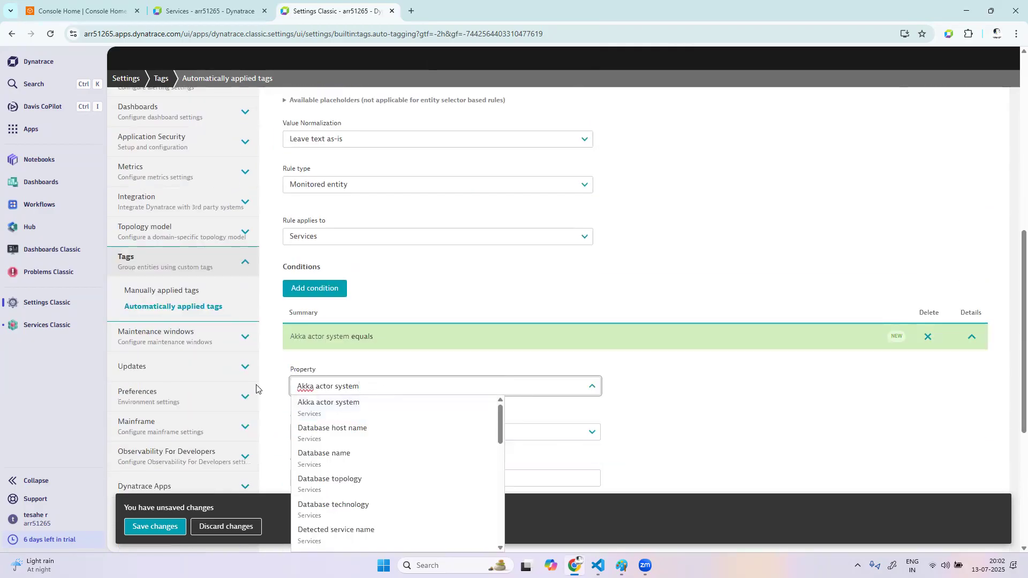
pyautogui.moveTo(255, 389); pyautogui.dragTo(240, 390)
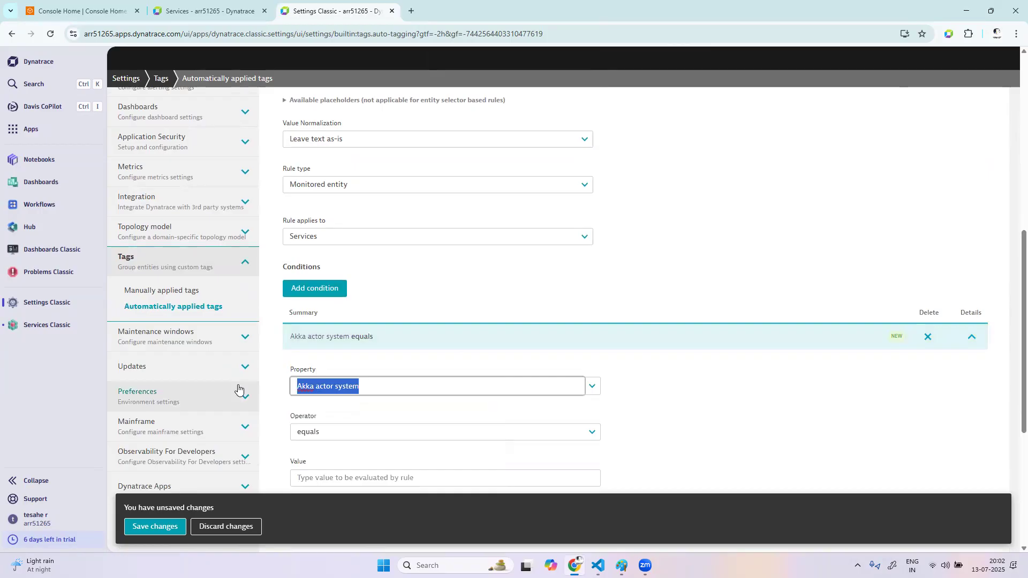
pyautogui.write('host')
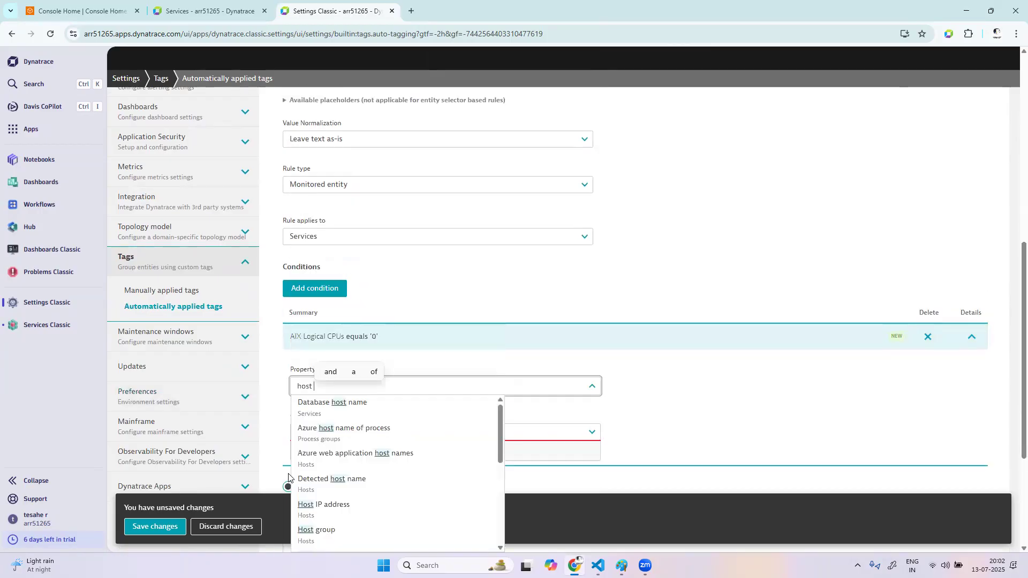
pyautogui.click(344, 530)
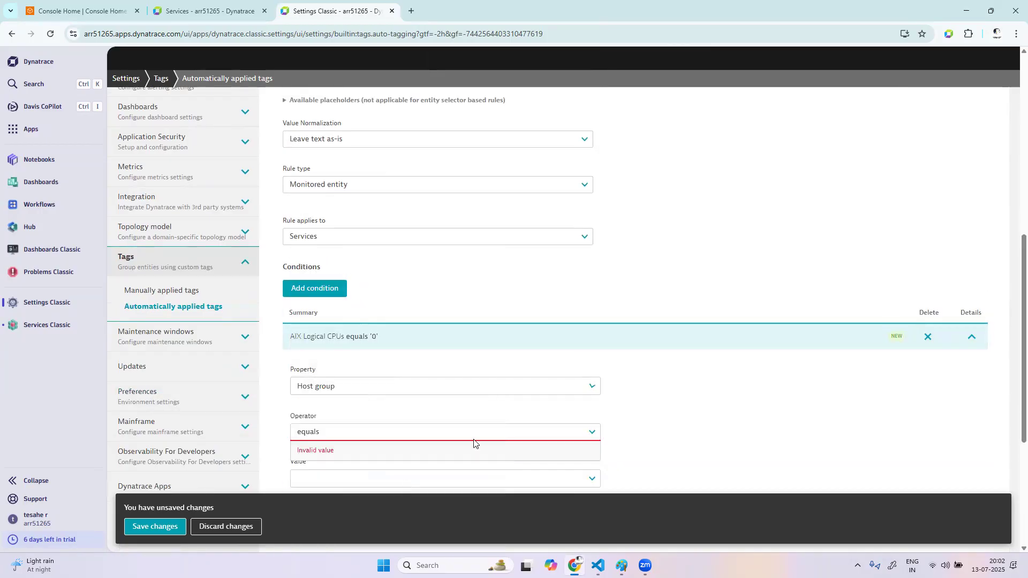
pyautogui.scroll(-2, 482, 436)
pyautogui.click(363, 386)
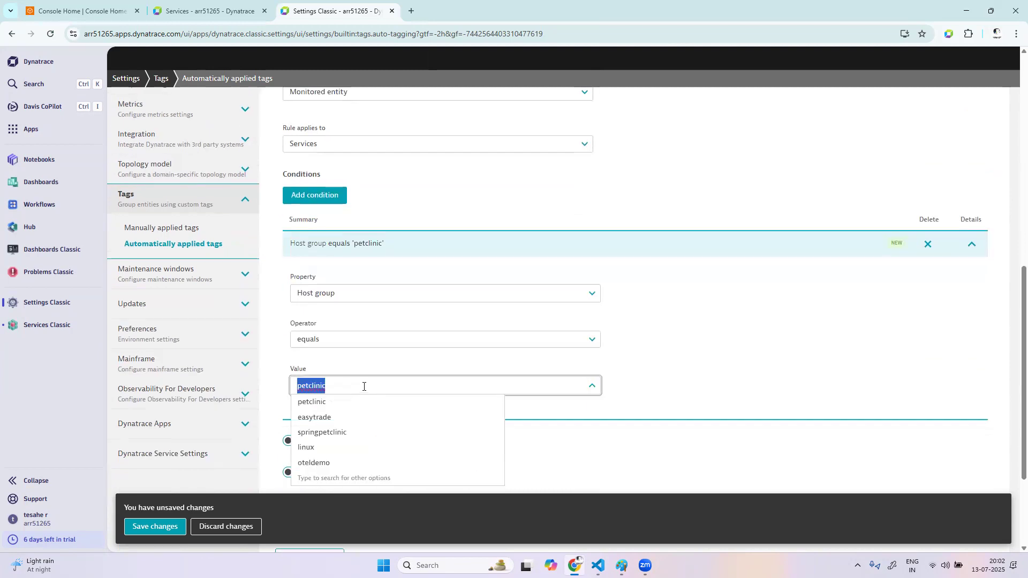
pyautogui.click(344, 418)
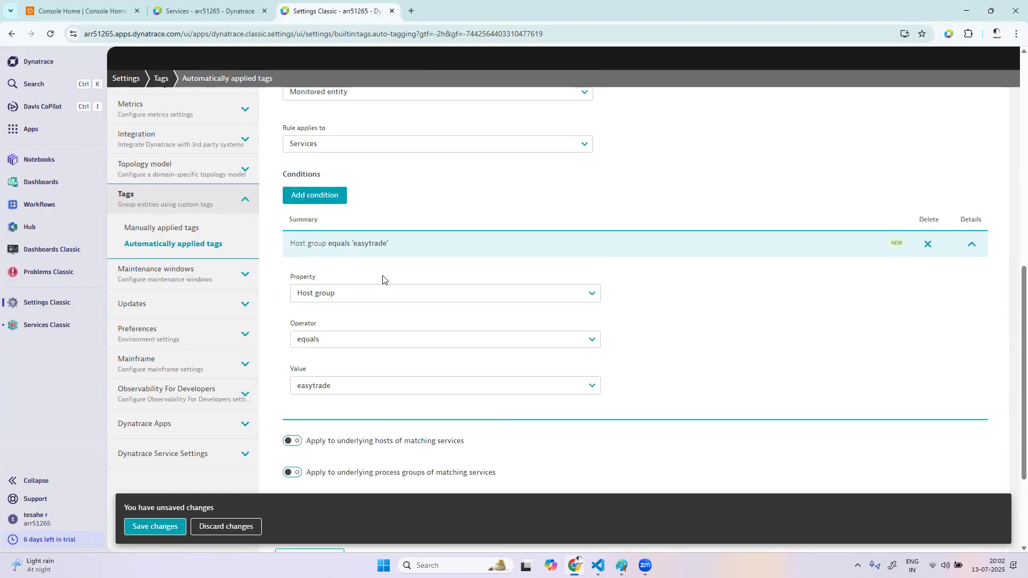
# Display the entities matching the easytrade rule and save the Application tag changes
pyautogui.scroll(-3, 770, 337)
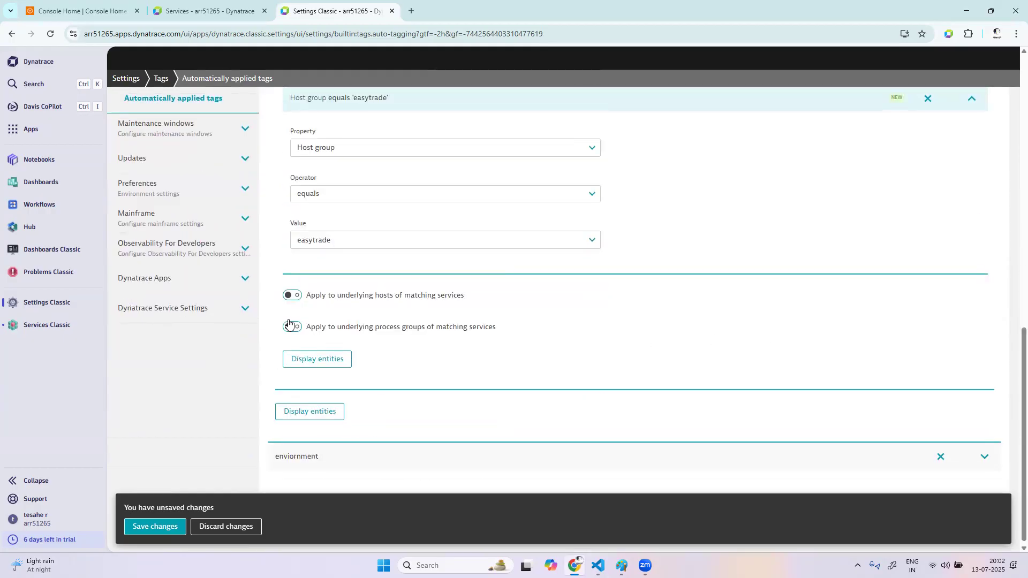
pyautogui.click(323, 360)
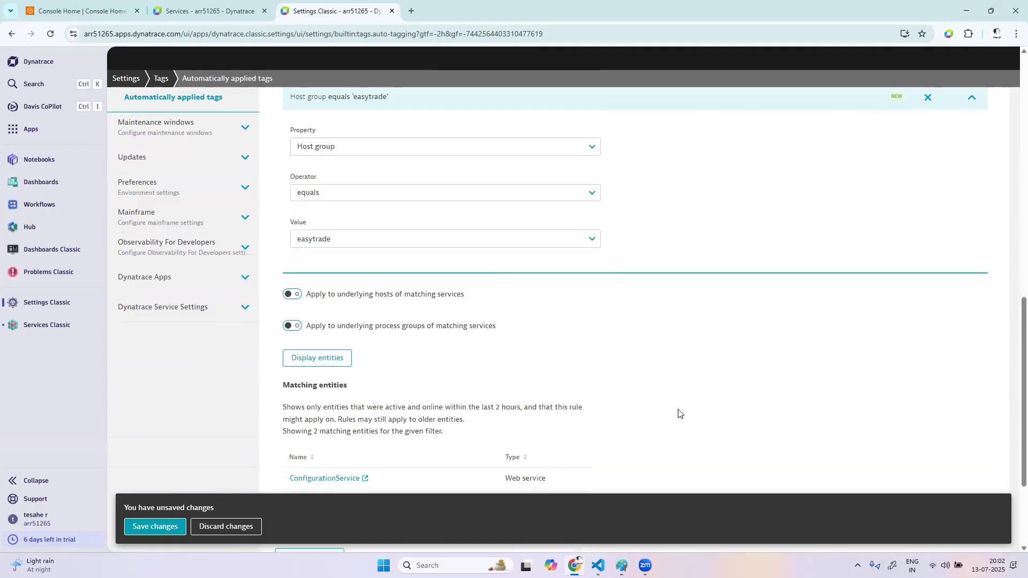
pyautogui.scroll(-3, 344, 328)
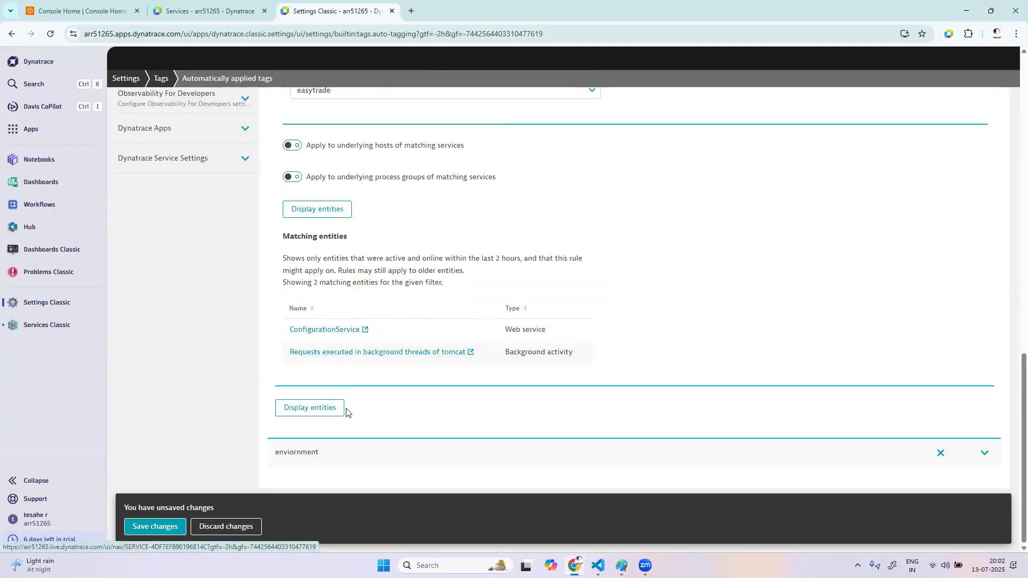
pyautogui.click(156, 527)
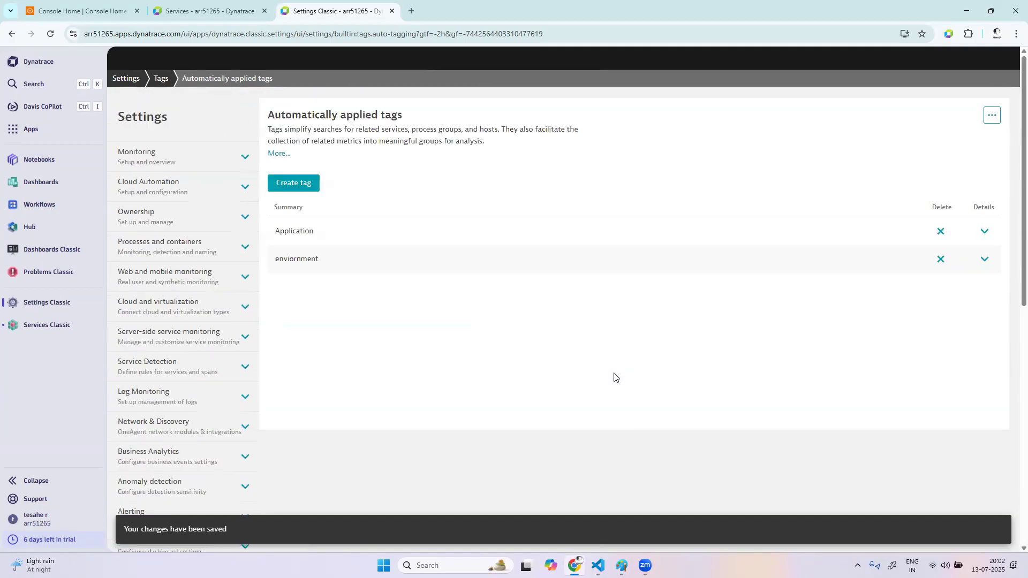
# Reload the Services explorer and open ConfigurationService's properties to examine its tags
pyautogui.click(208, 11)
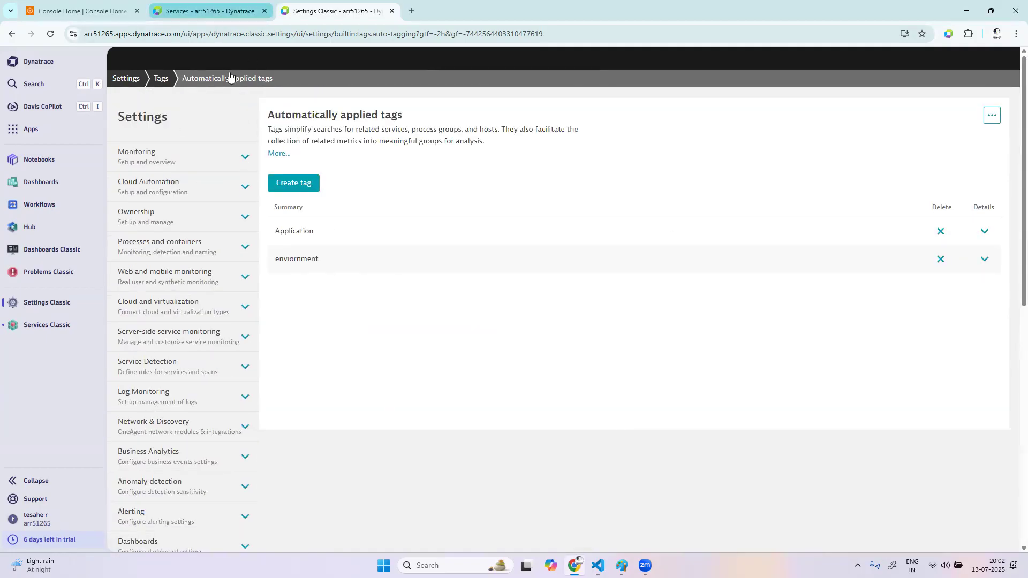
pyautogui.click(49, 37)
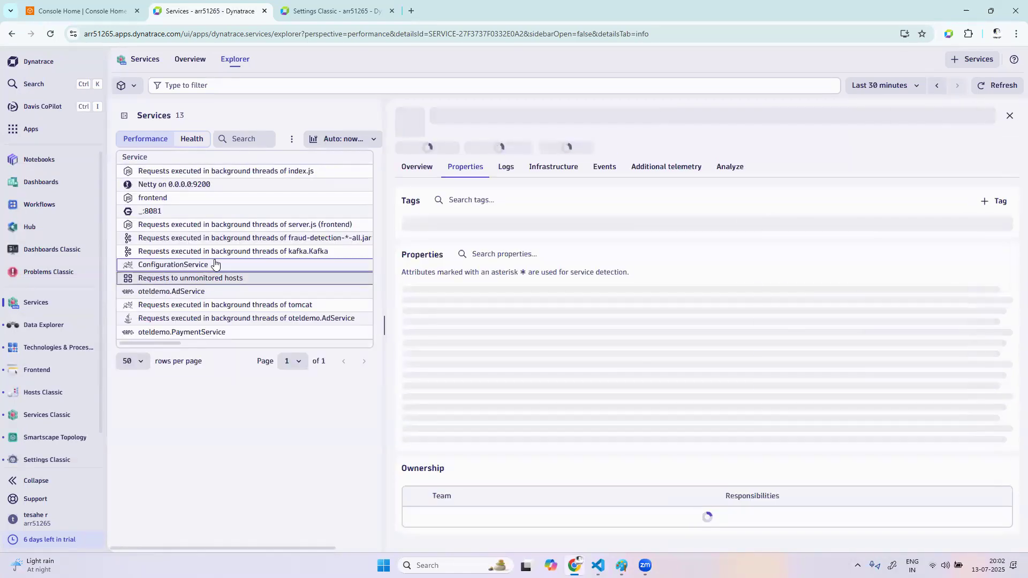
pyautogui.click(210, 266)
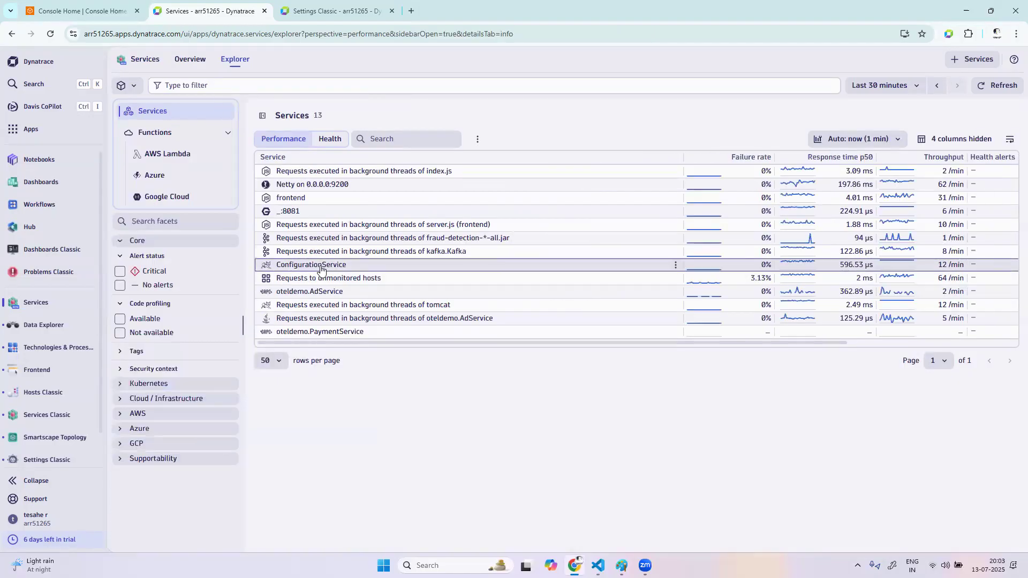
pyautogui.click(319, 265)
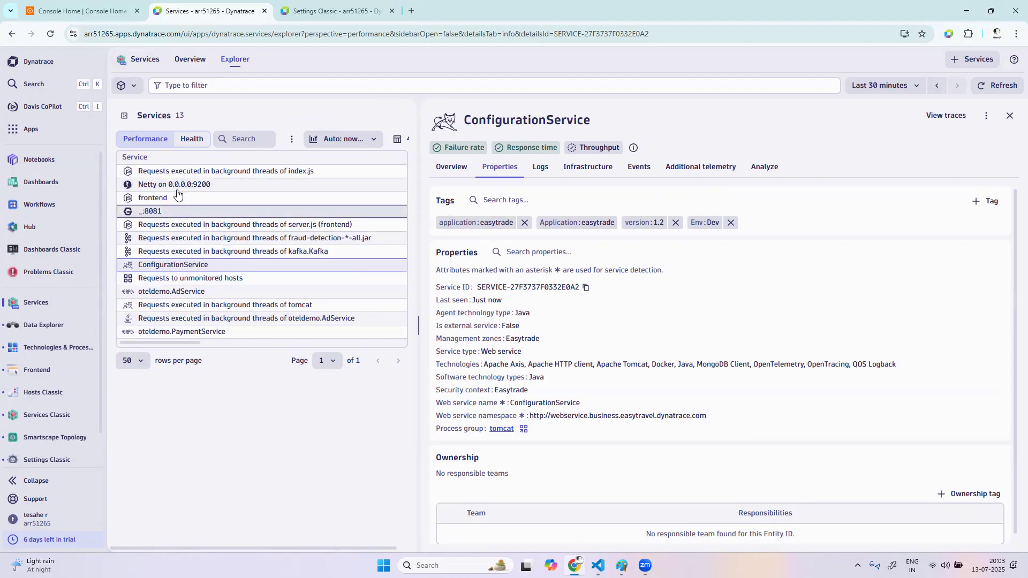
# Find Services Classic in the installed apps and open it in a new browser tab
pyautogui.click(48, 129)
pyautogui.write('serv')
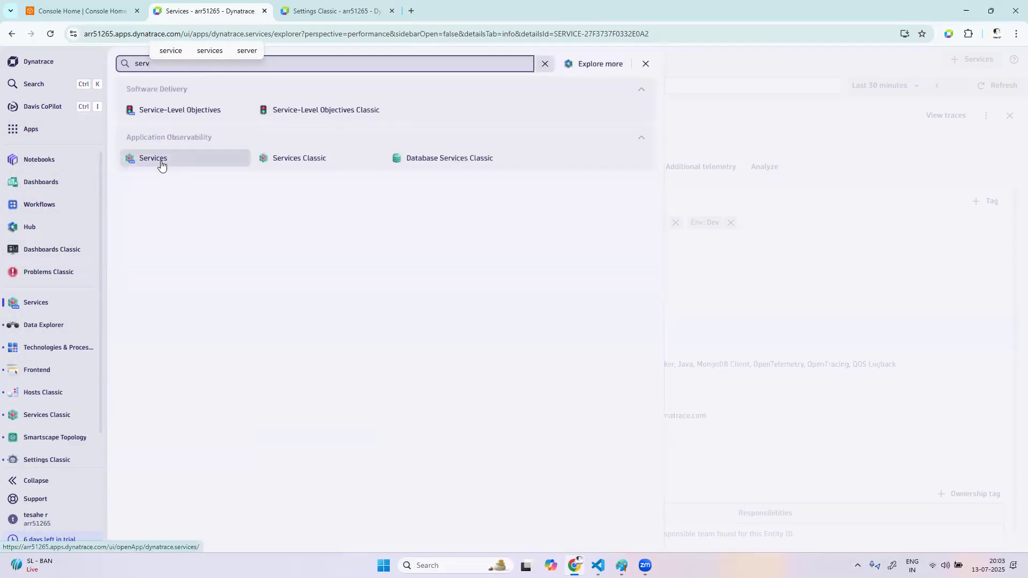
pyautogui.rightClick(161, 163)
pyautogui.rightClick(307, 164)
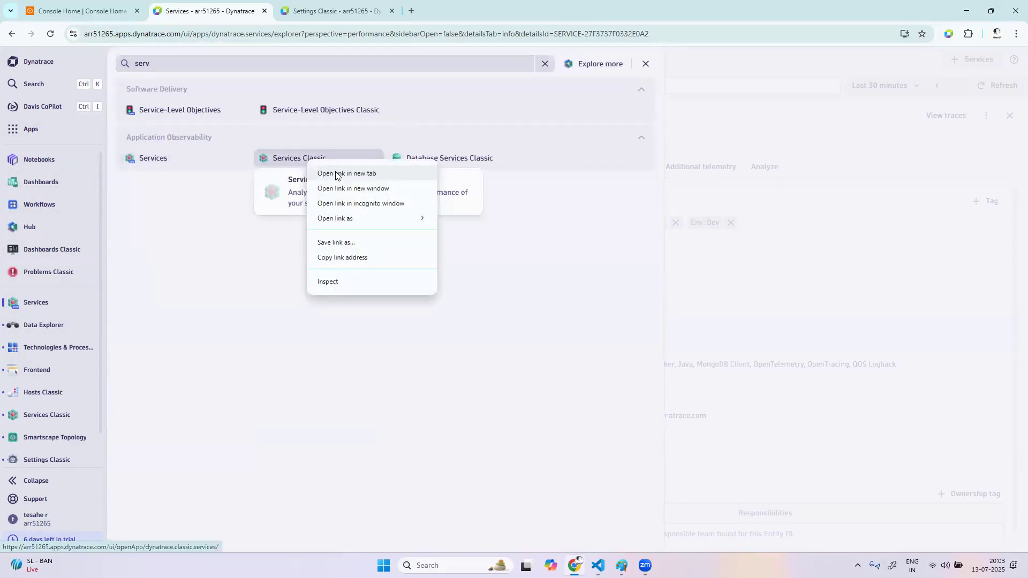
pyautogui.click(332, 175)
# Search the installed apps for host, open Hosts Classic in a new browser tab and switch to it
pyautogui.click(198, 69)
pyautogui.press('BackSpace')
pyautogui.press('BackSpace')
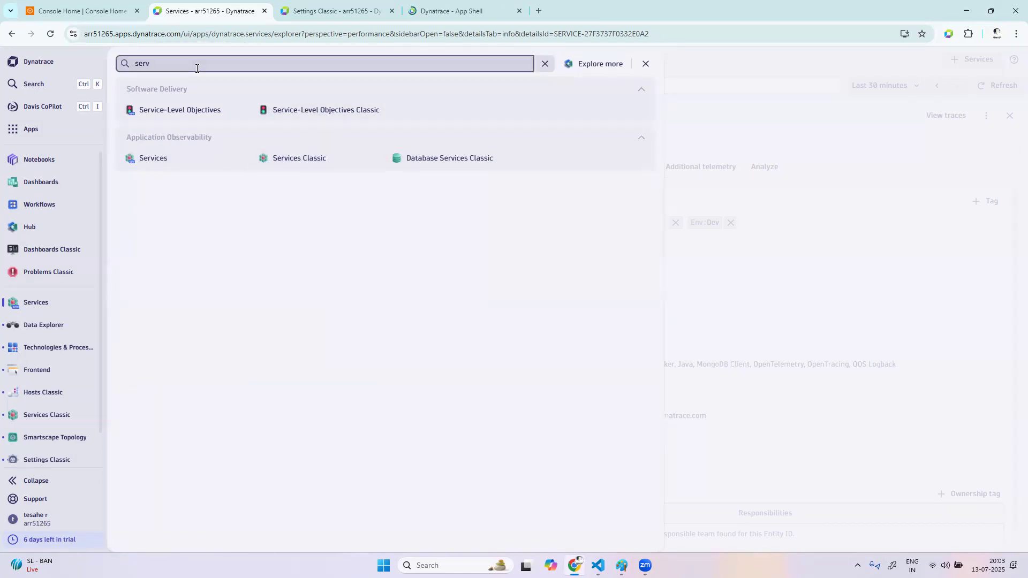
pyautogui.press('BackSpace')
pyautogui.press('BackSpace')
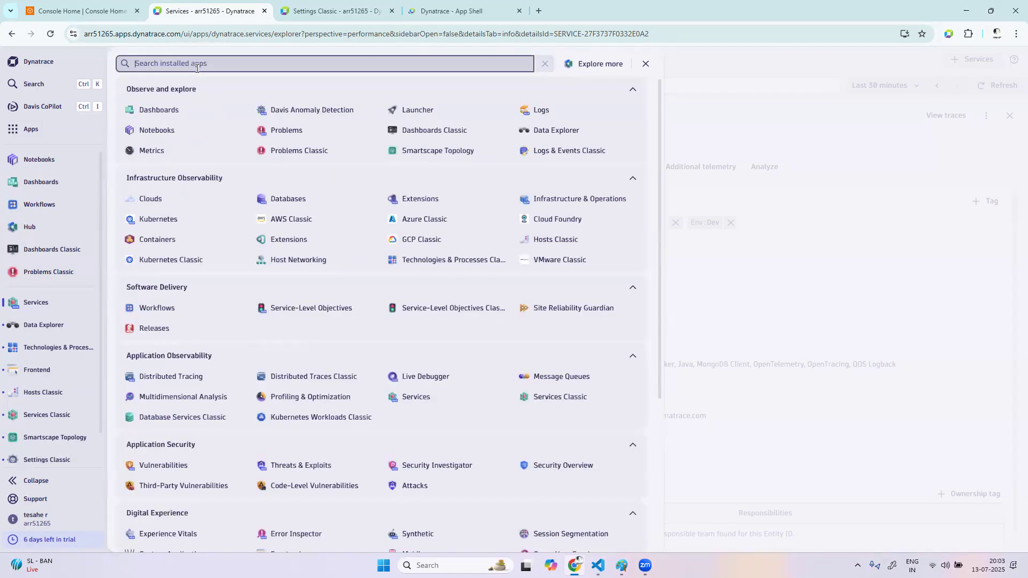
pyautogui.write('ho')
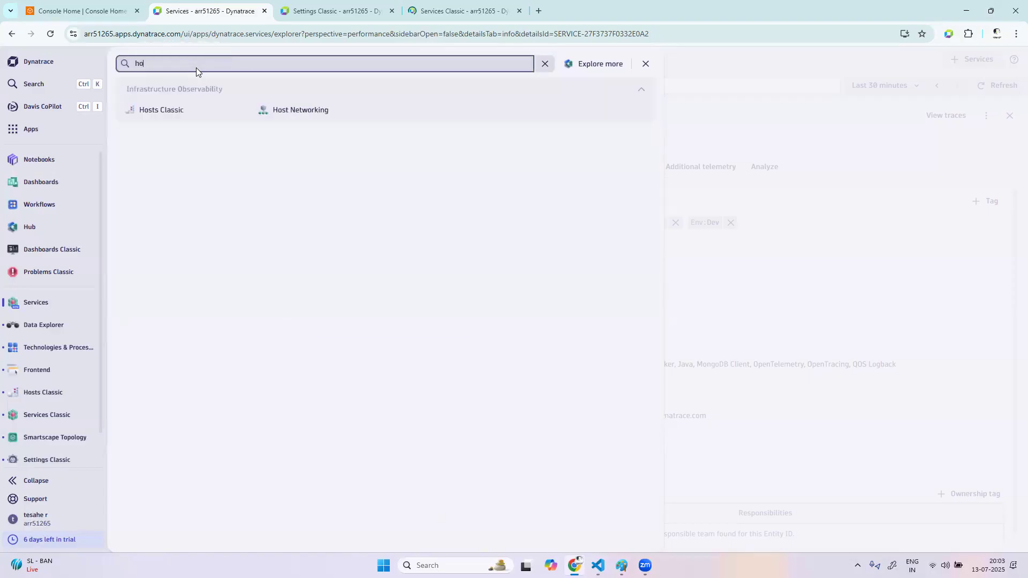
pyautogui.write('st')
pyautogui.rightClick(170, 118)
pyautogui.click(189, 126)
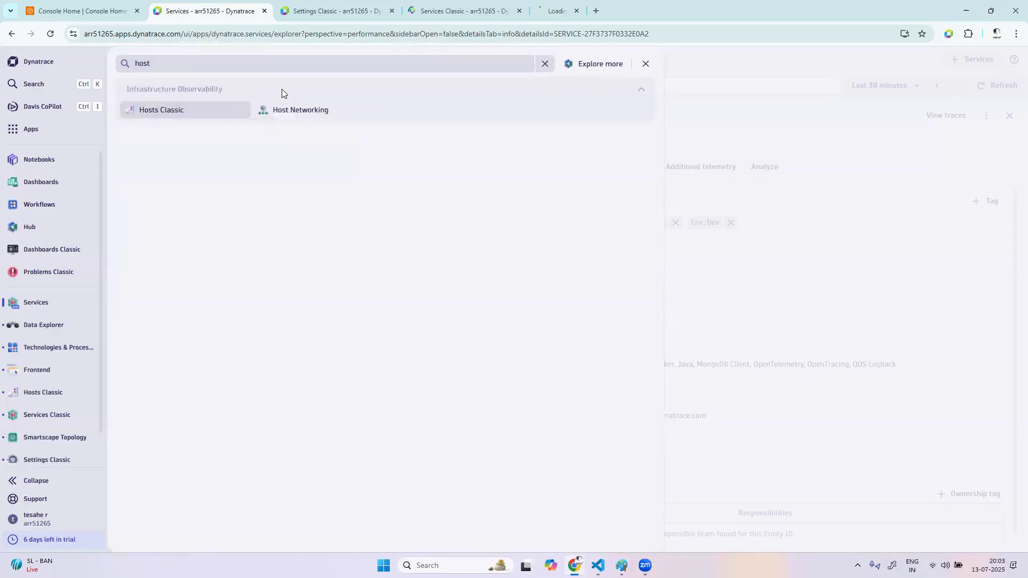
pyautogui.click(571, 10)
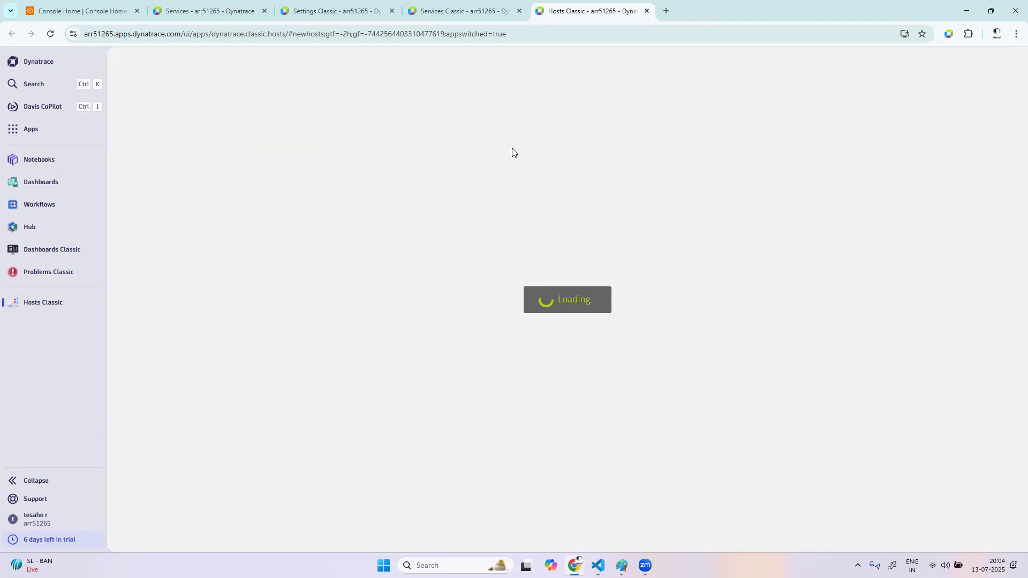
# Open the easytradewebapp001 host and examine the tags listed in its properties
pyautogui.click(332, 221)
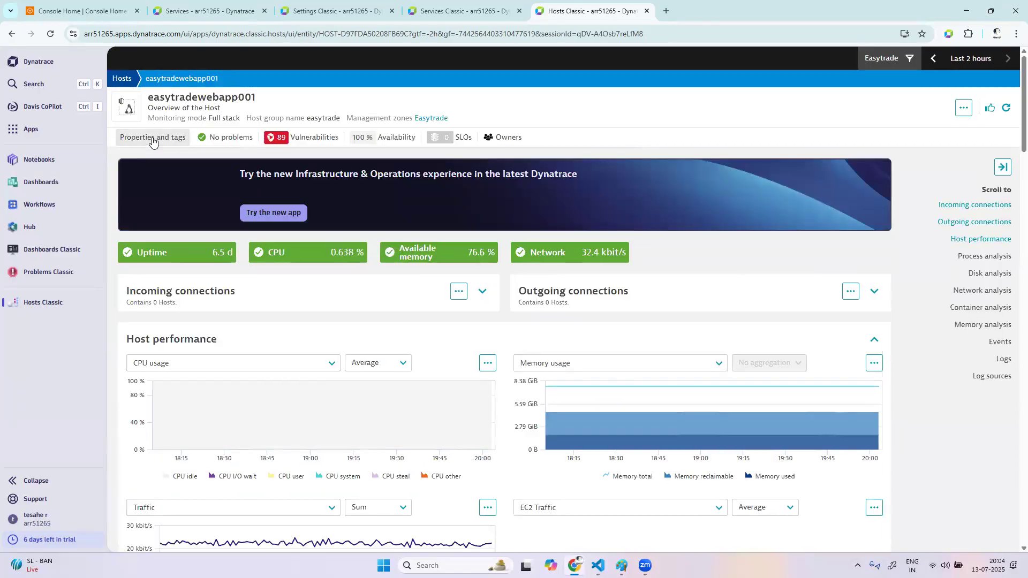
pyautogui.click(152, 138)
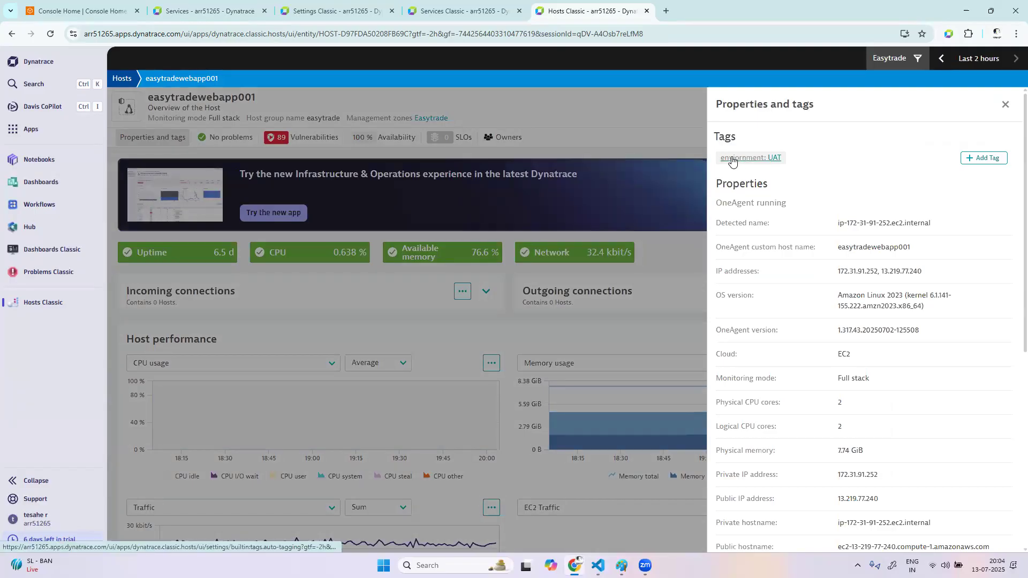
pyautogui.moveTo(726, 150); pyautogui.dragTo(712, 162)
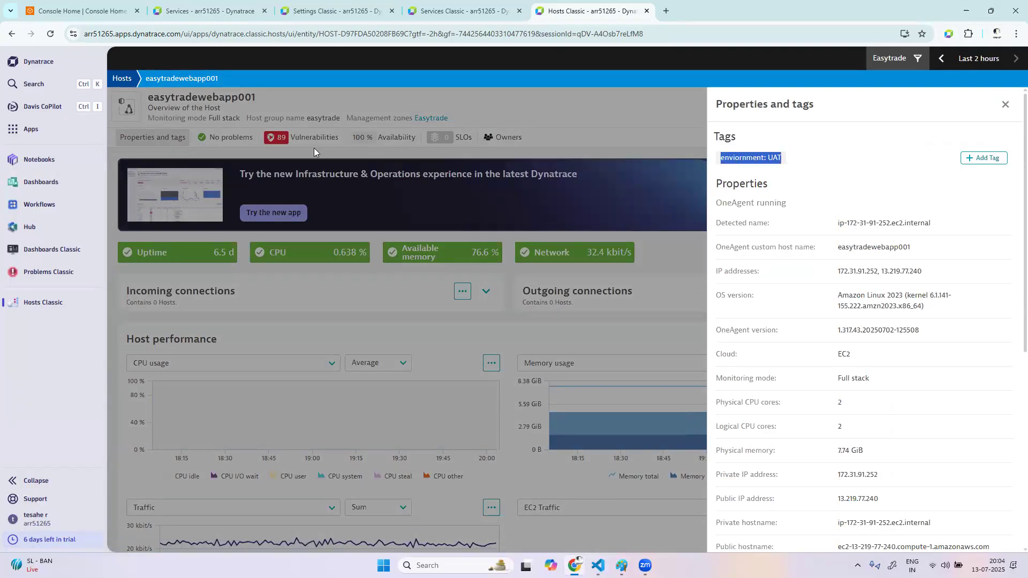
pyautogui.click(771, 168)
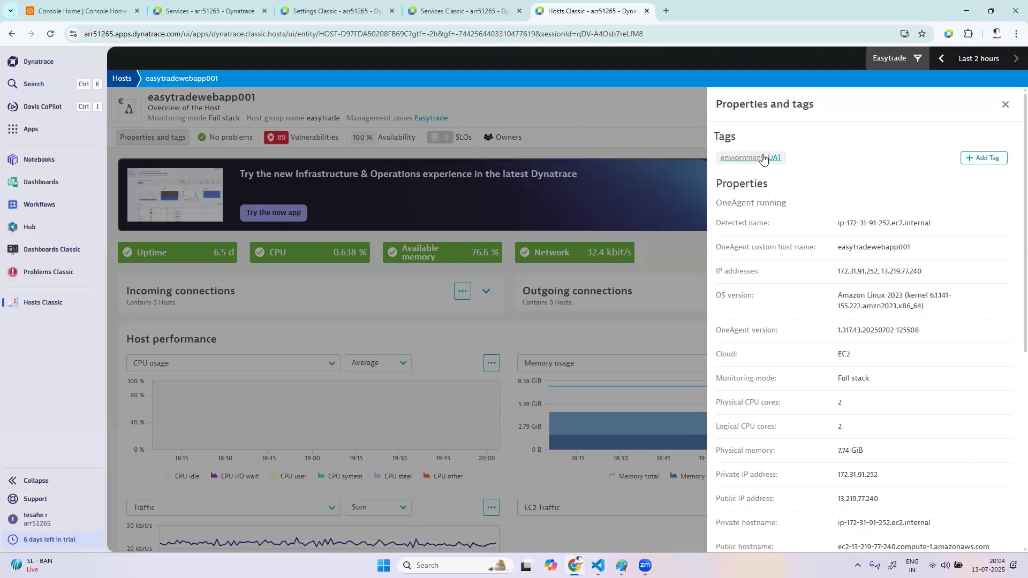
pyautogui.moveTo(801, 159); pyautogui.dragTo(718, 157)
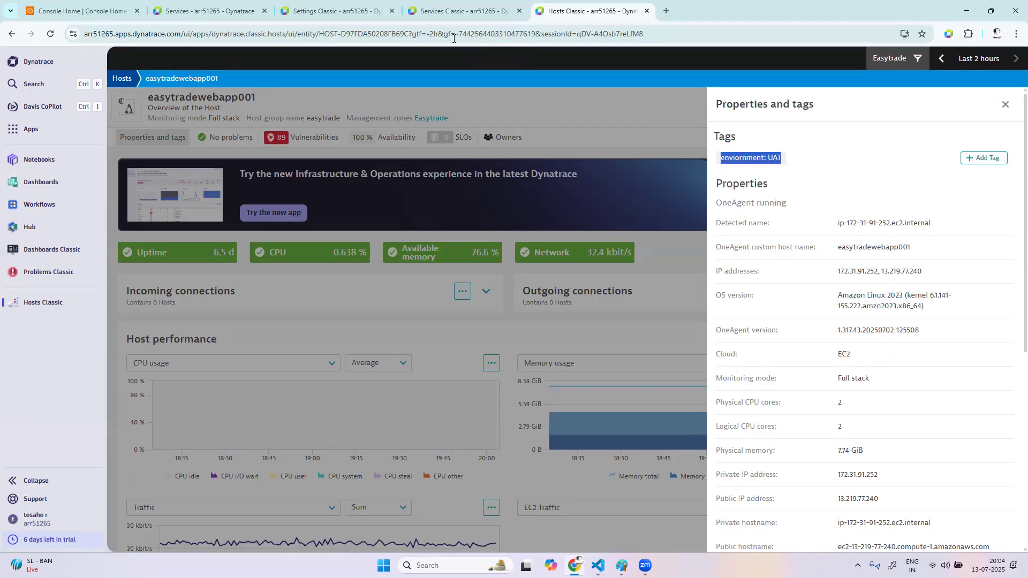
# Switch to Services Classic and open ConfigurationService to examine its rule-applied Application tag
pyautogui.click(462, 11)
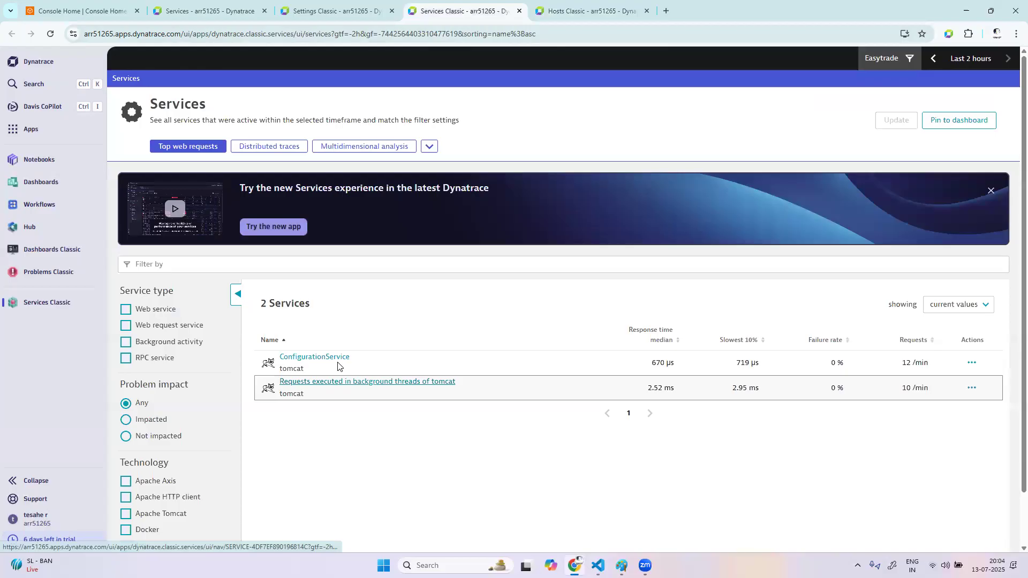
pyautogui.click(315, 357)
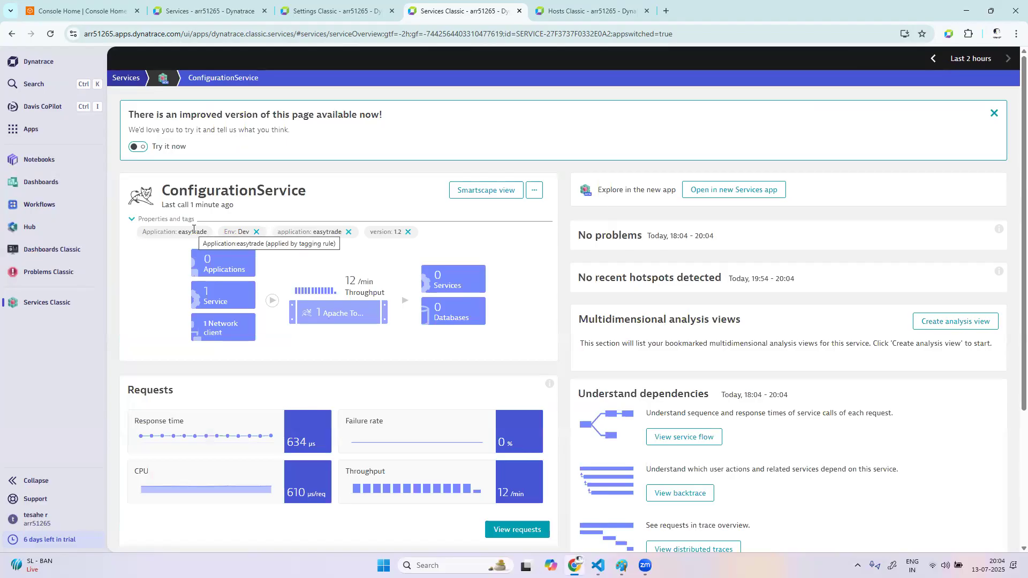
pyautogui.moveTo(207, 233); pyautogui.dragTo(170, 244)
pyautogui.click(194, 235)
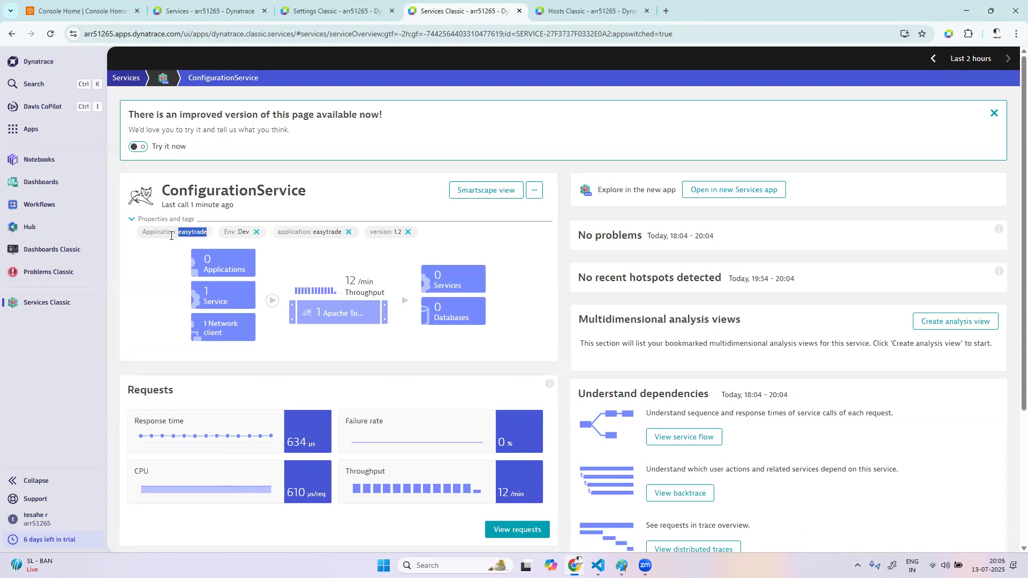
# Return to the services list and filter it by the Application tag with the value easytrade
pyautogui.click(124, 77)
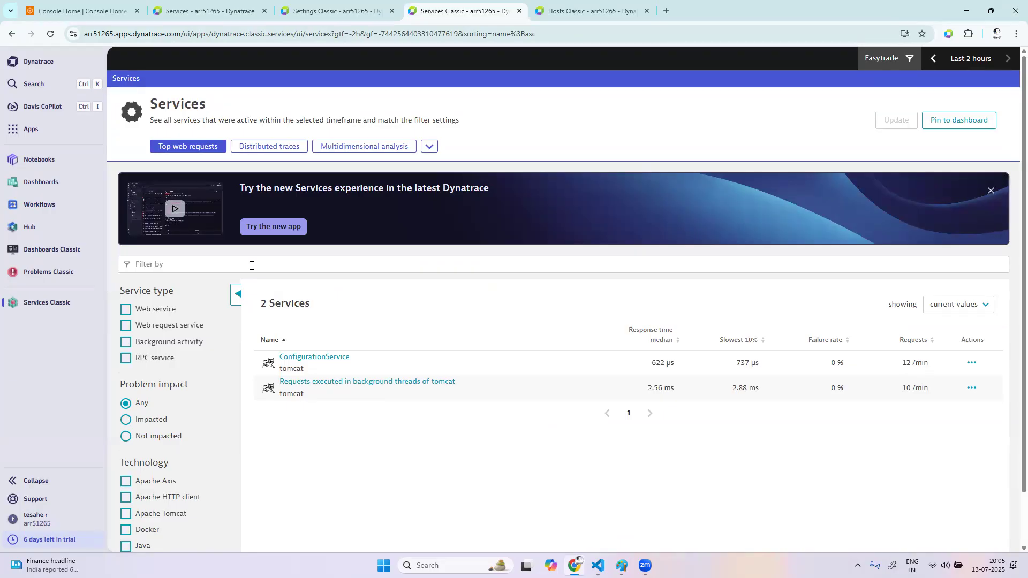
pyautogui.click(249, 266)
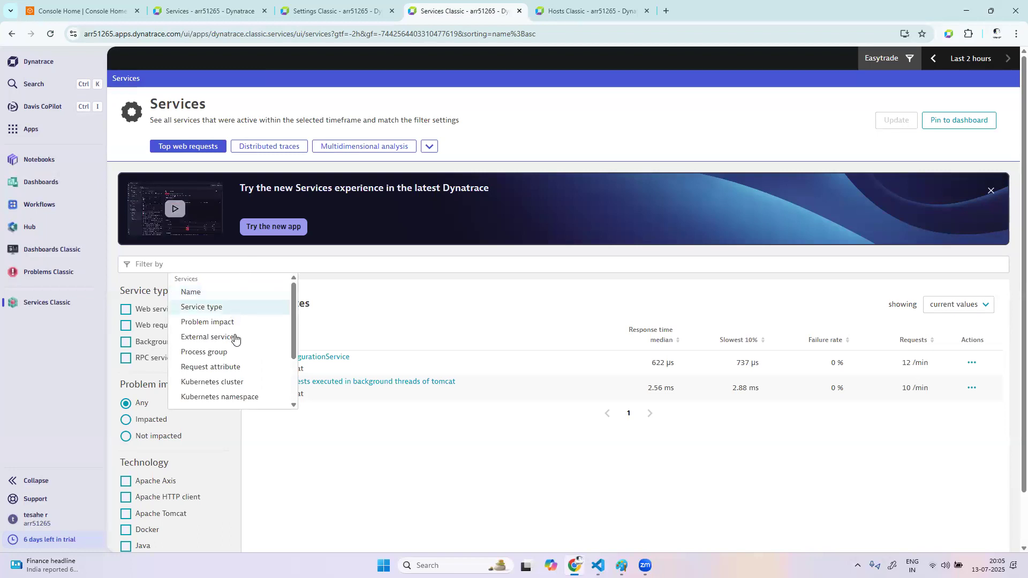
pyautogui.scroll(-2, 287, 362)
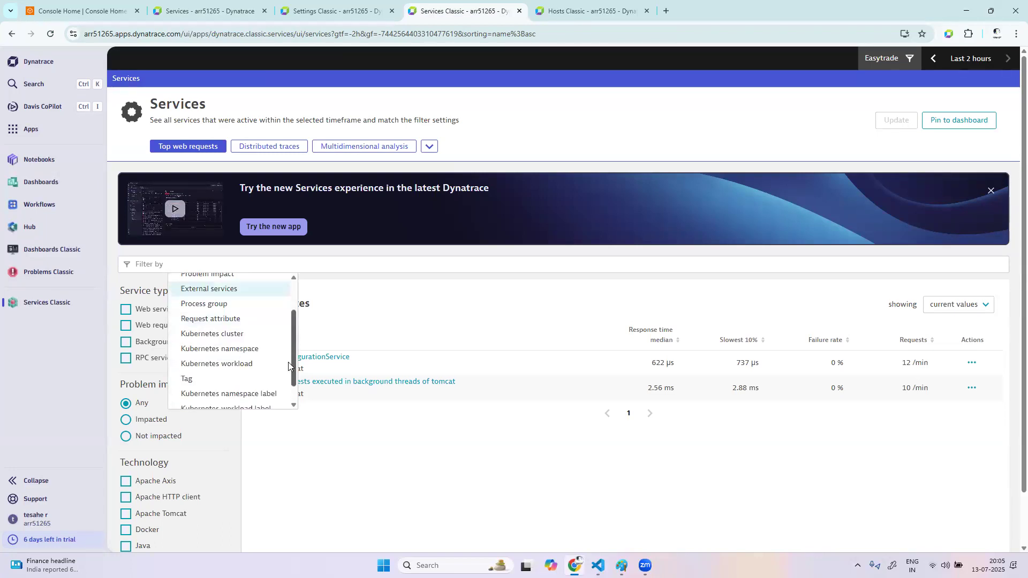
pyautogui.click(195, 364)
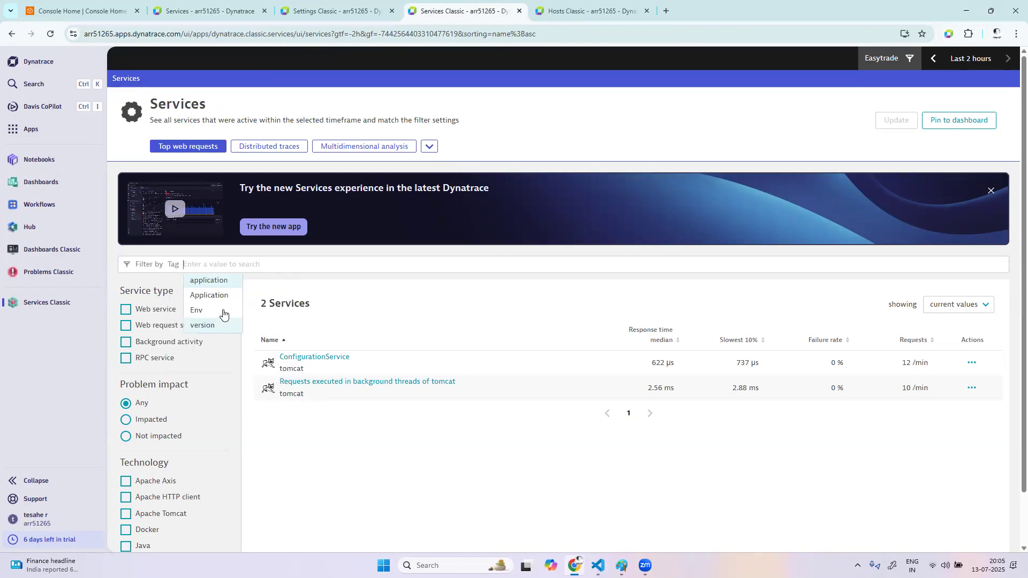
pyautogui.click(226, 302)
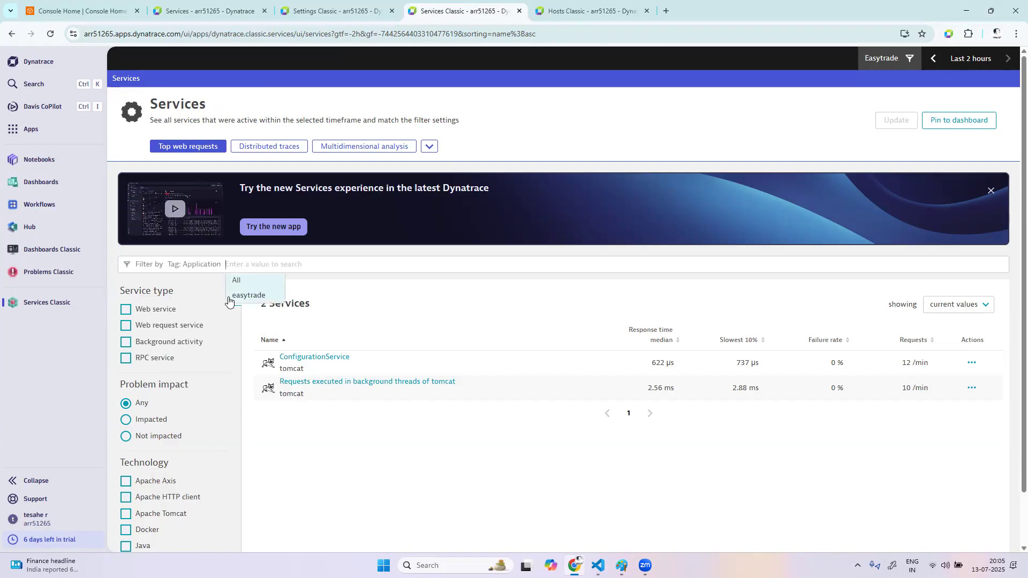
pyautogui.click(248, 295)
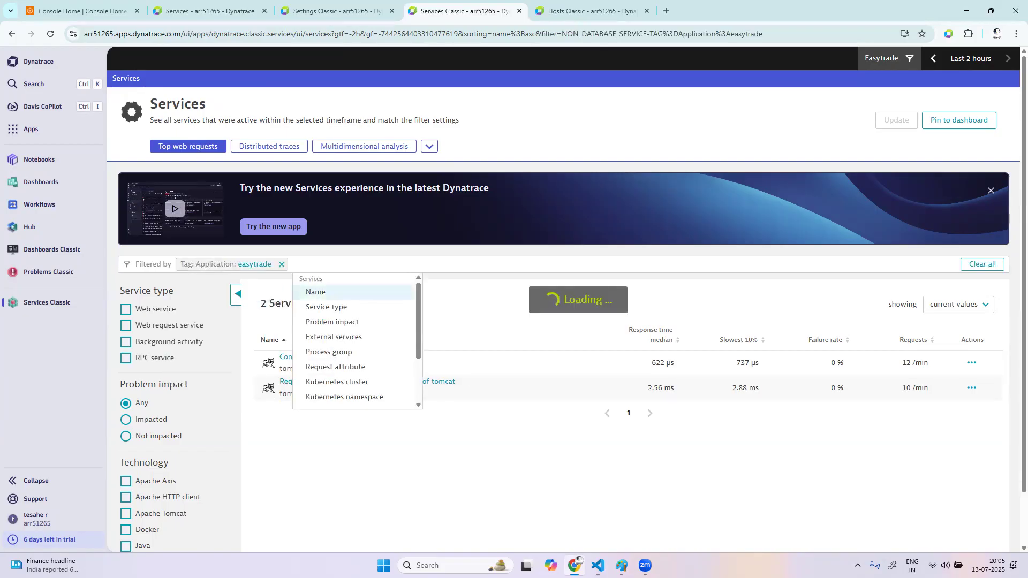
# Shift the services timeframe back to -4h to -2h and remove the Application: easytrade filter
pyautogui.click(933, 59)
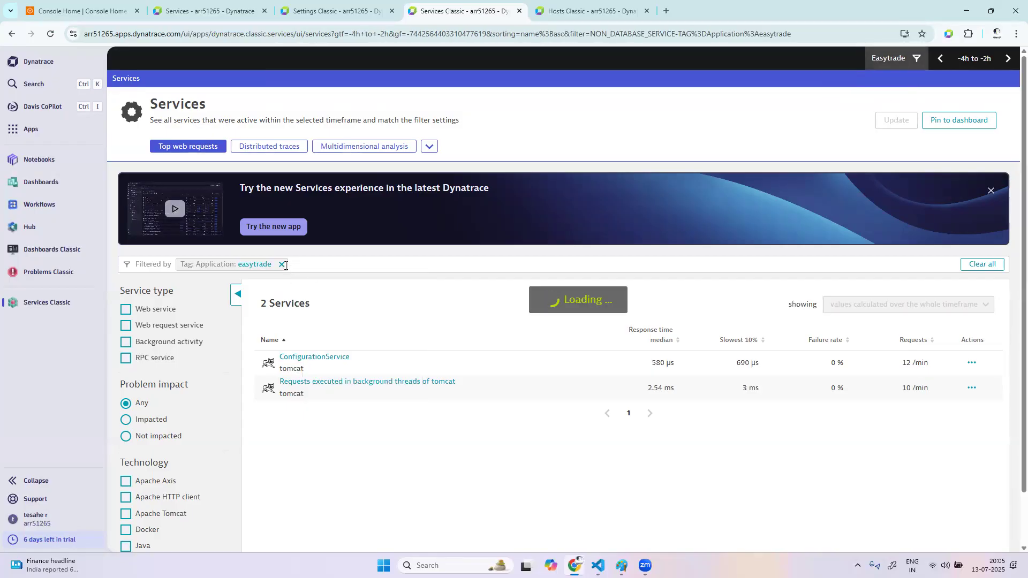
pyautogui.click(282, 265)
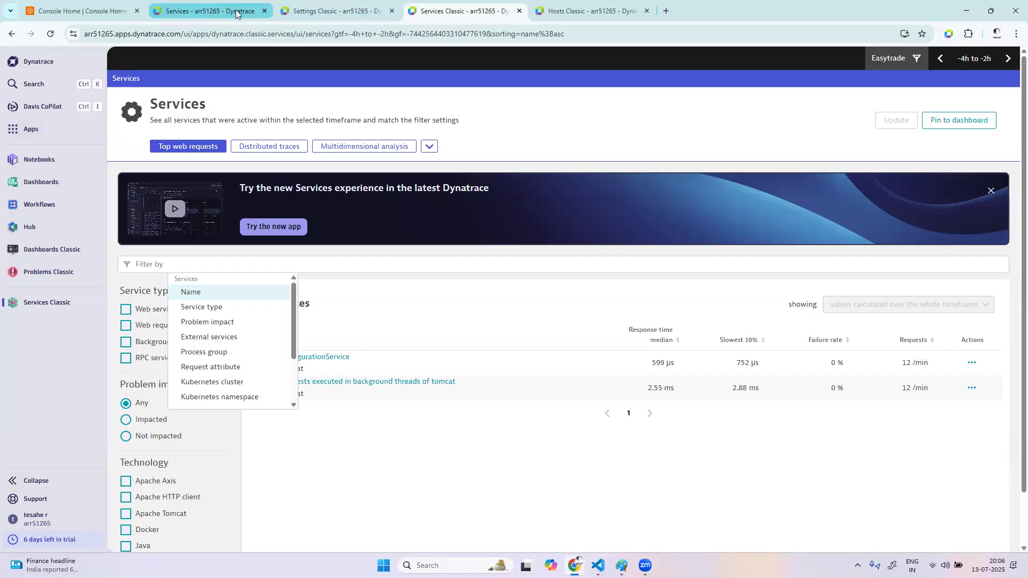
# Switch to Settings Classic, create an automatically applied tag named prod and add a new rule to it
pyautogui.click(311, 14)
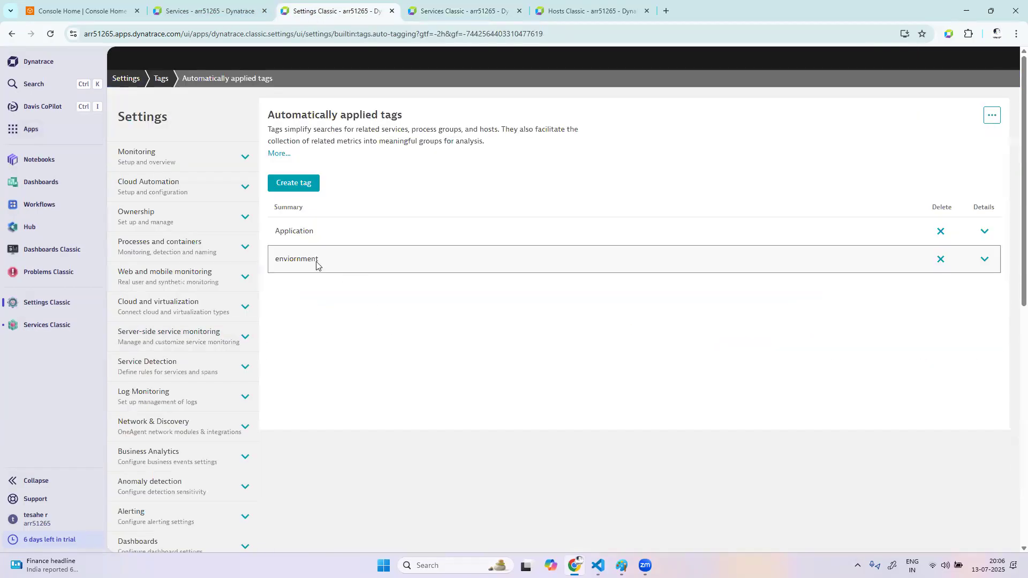
pyautogui.click(306, 186)
pyautogui.click(312, 279)
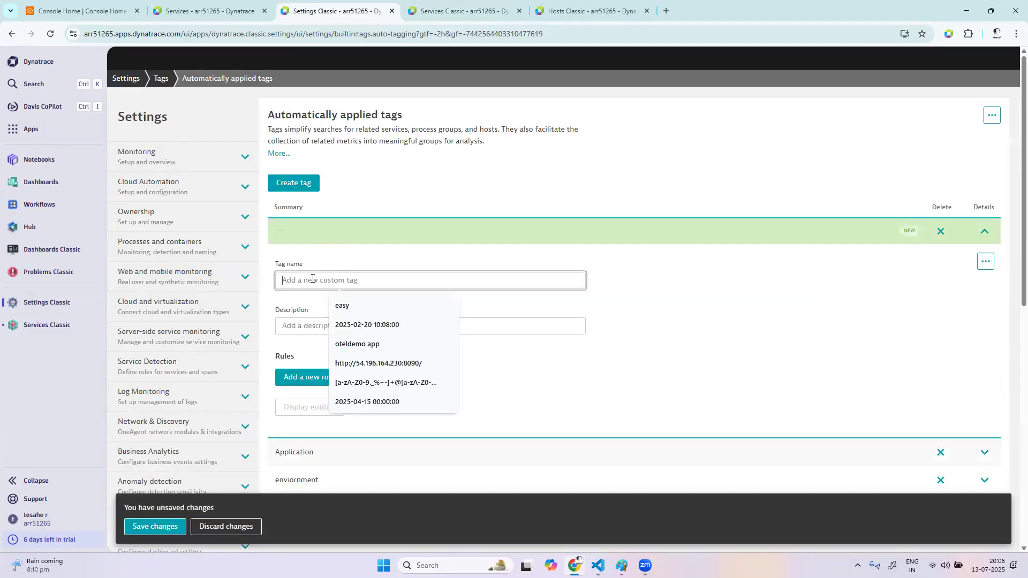
pyautogui.write('prod')
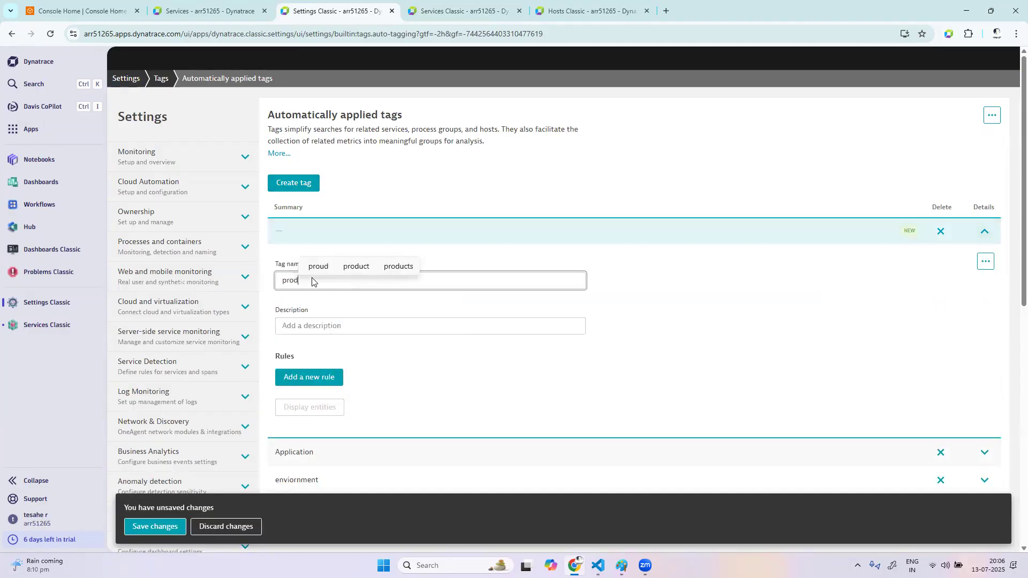
pyautogui.click(667, 377)
pyautogui.click(337, 377)
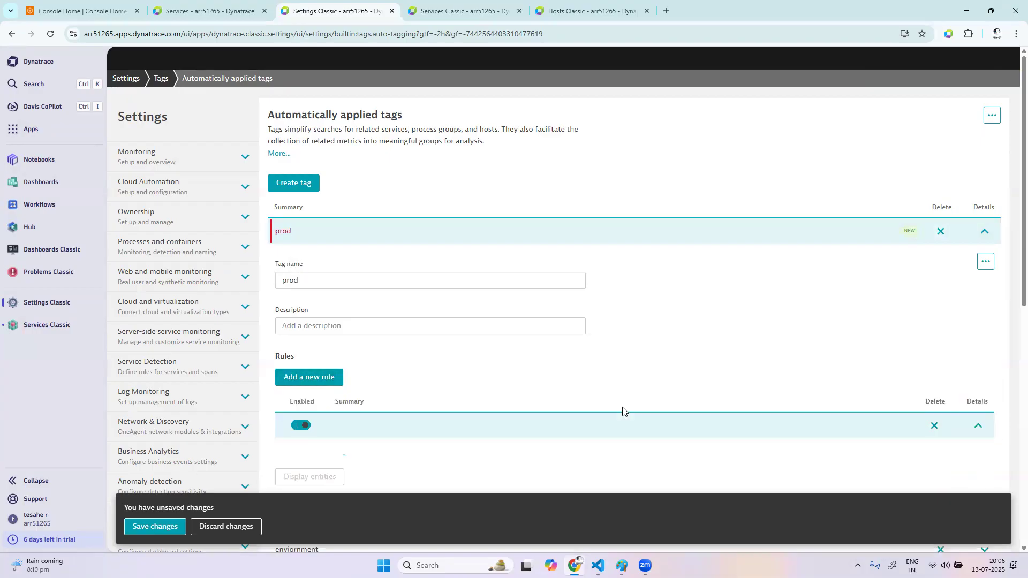
# Make the prod tag's rule apply to Hosts and add a condition to it
pyautogui.scroll(-5, 837, 340)
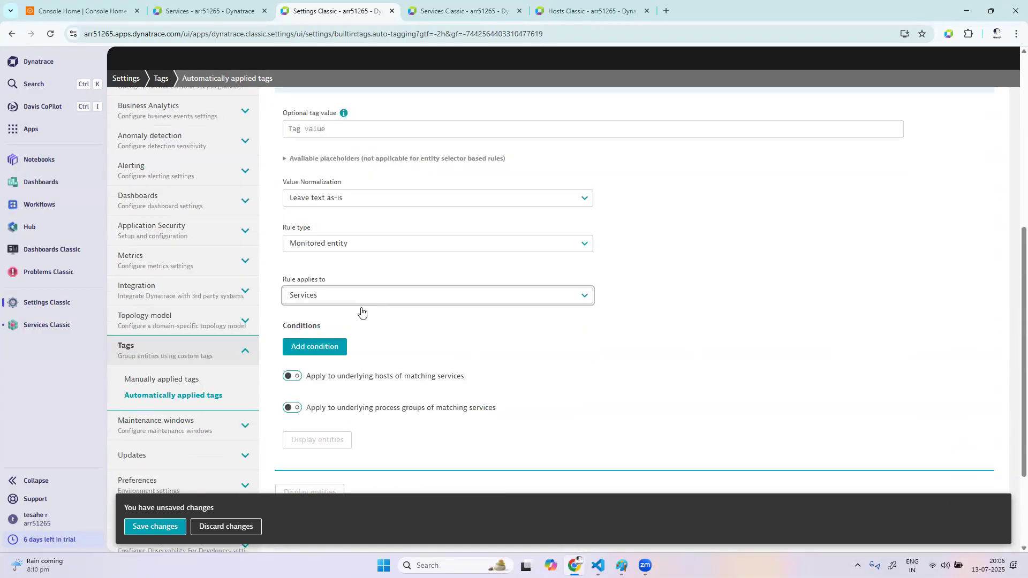
pyautogui.click(360, 300)
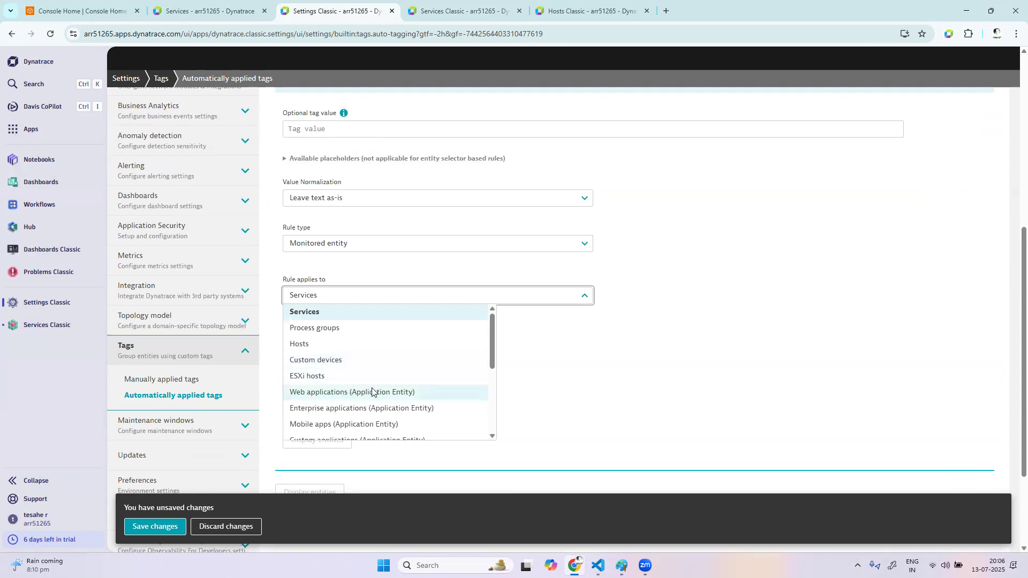
pyautogui.click(359, 345)
pyautogui.click(332, 344)
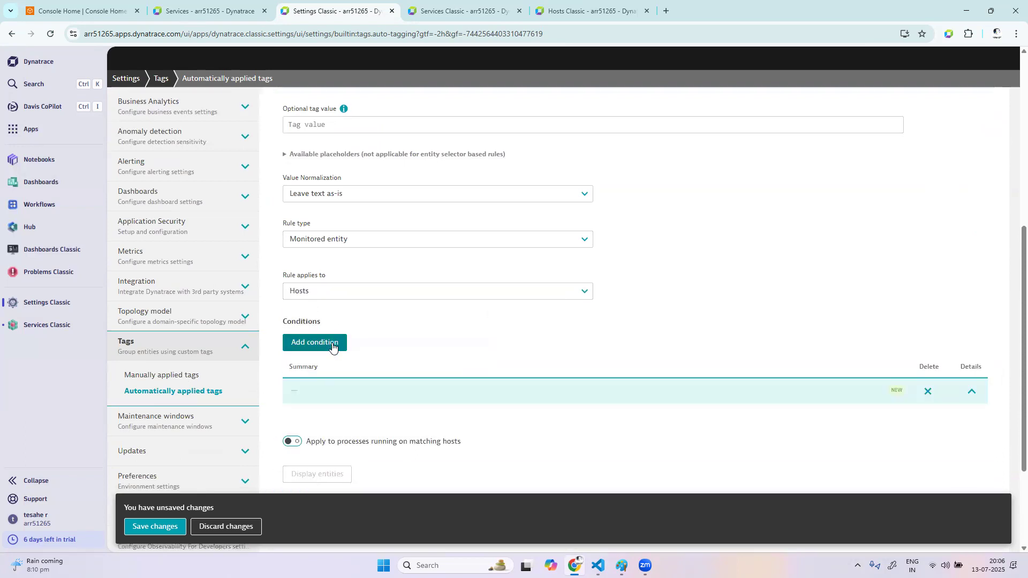
# Set the rule's condition to Host group equals oteldemo
pyautogui.moveTo(376, 342); pyautogui.dragTo(242, 336)
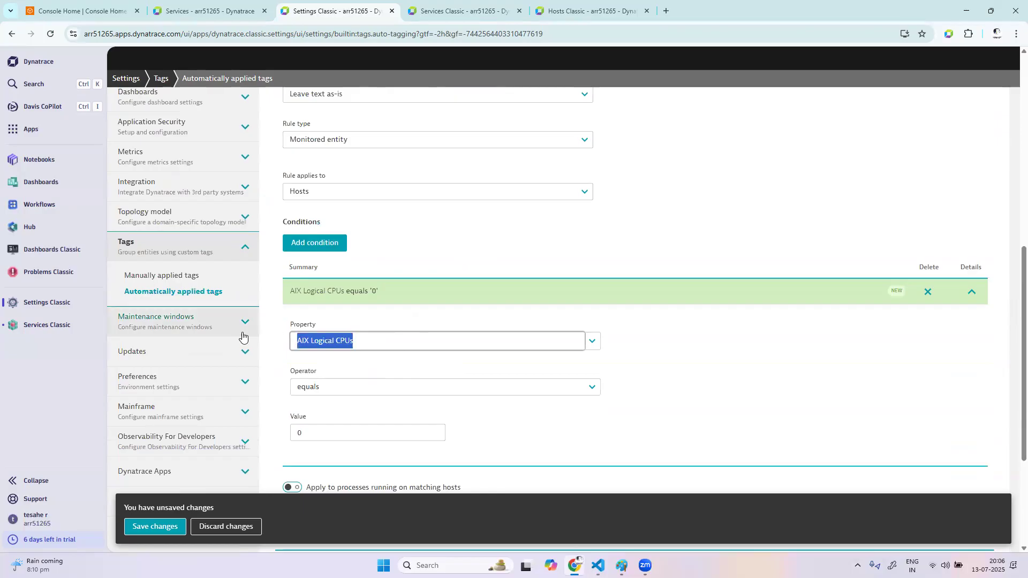
pyautogui.write('host ')
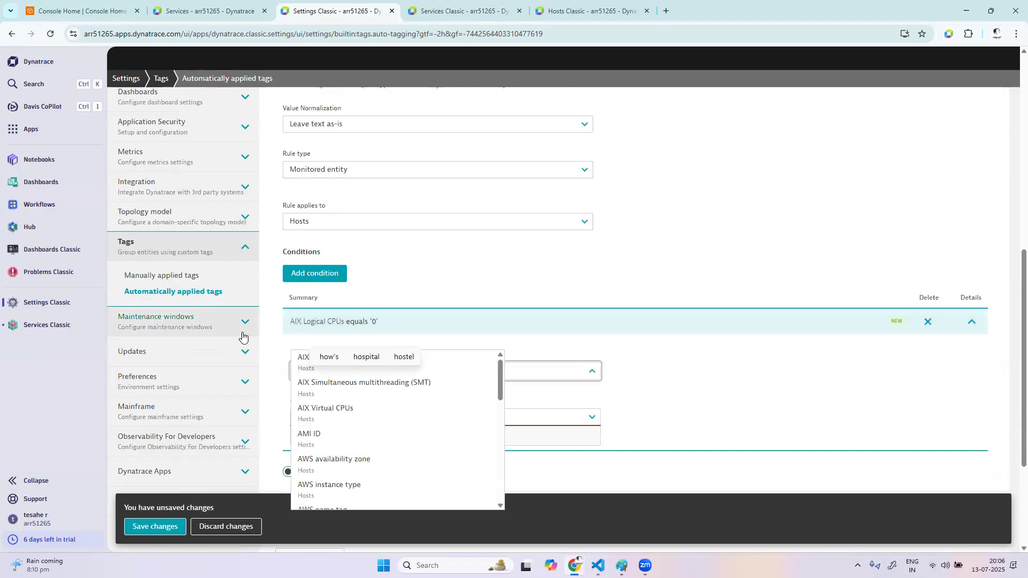
pyautogui.write('gr')
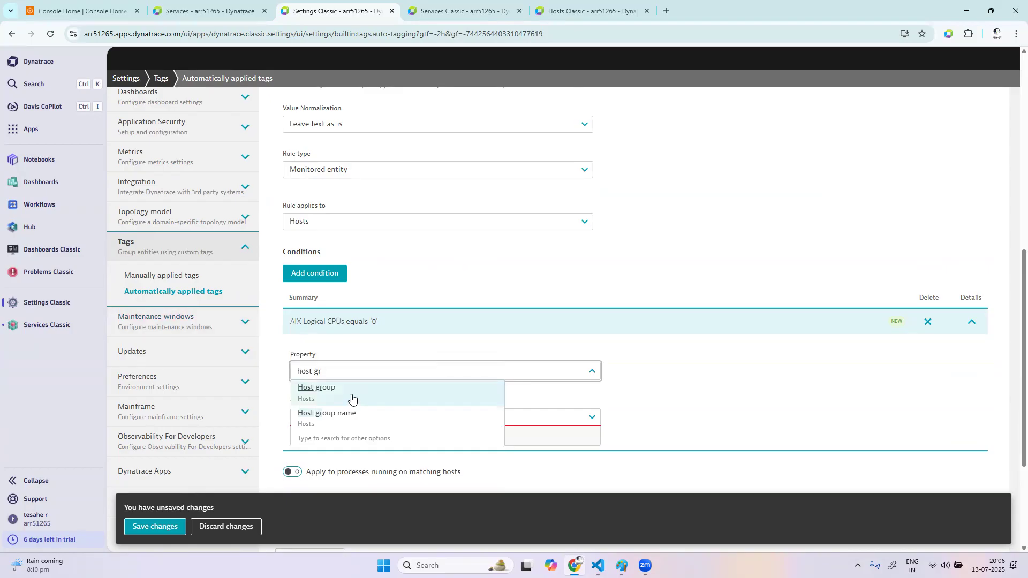
pyautogui.click(351, 399)
pyautogui.scroll(-1, 353, 425)
pyautogui.click(346, 433)
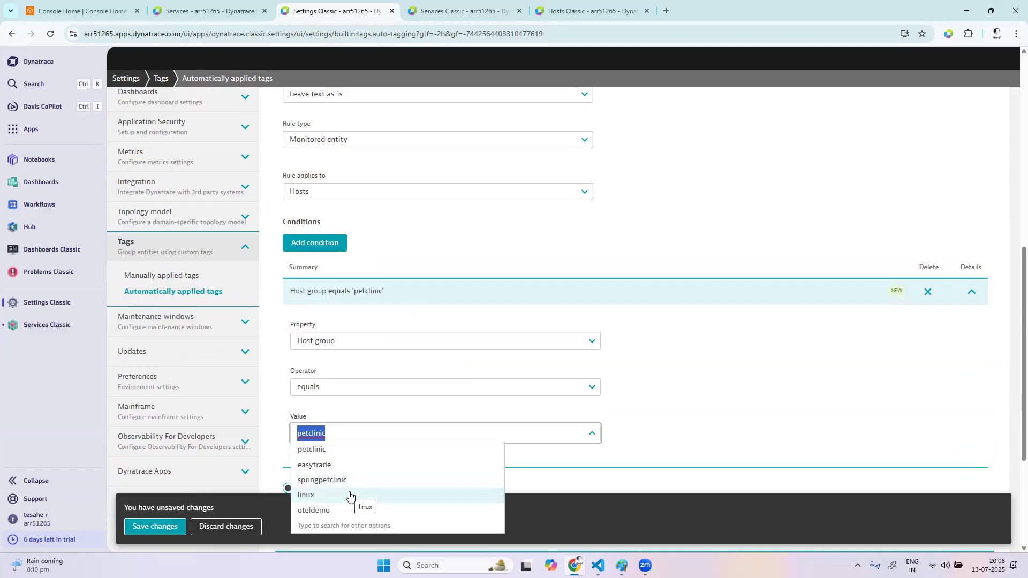
pyautogui.click(341, 511)
# Preview the hosts matching the prod tag's rule and save the changes
pyautogui.scroll(-3, 412, 436)
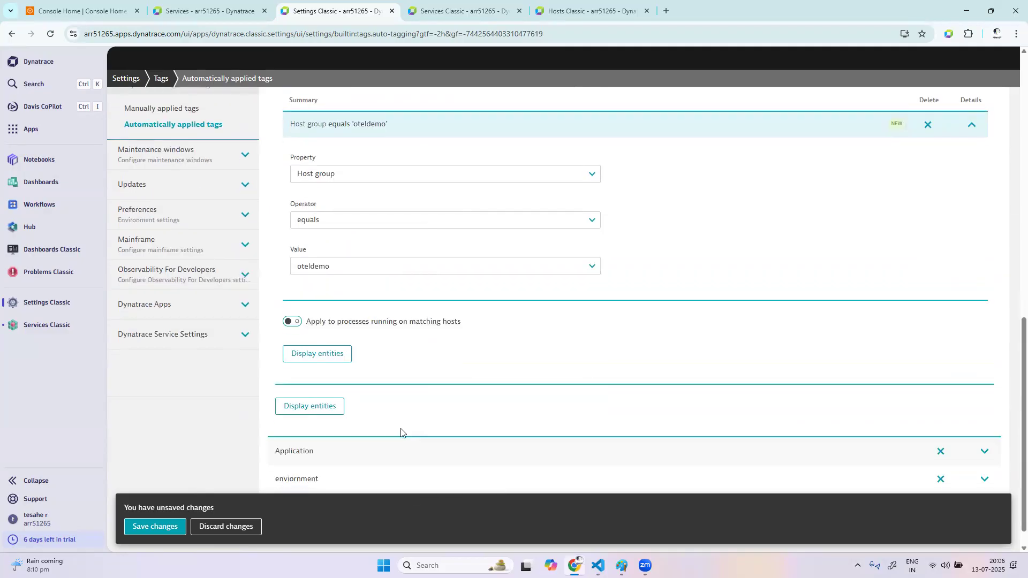
pyautogui.click(340, 353)
pyautogui.scroll(-1, 566, 421)
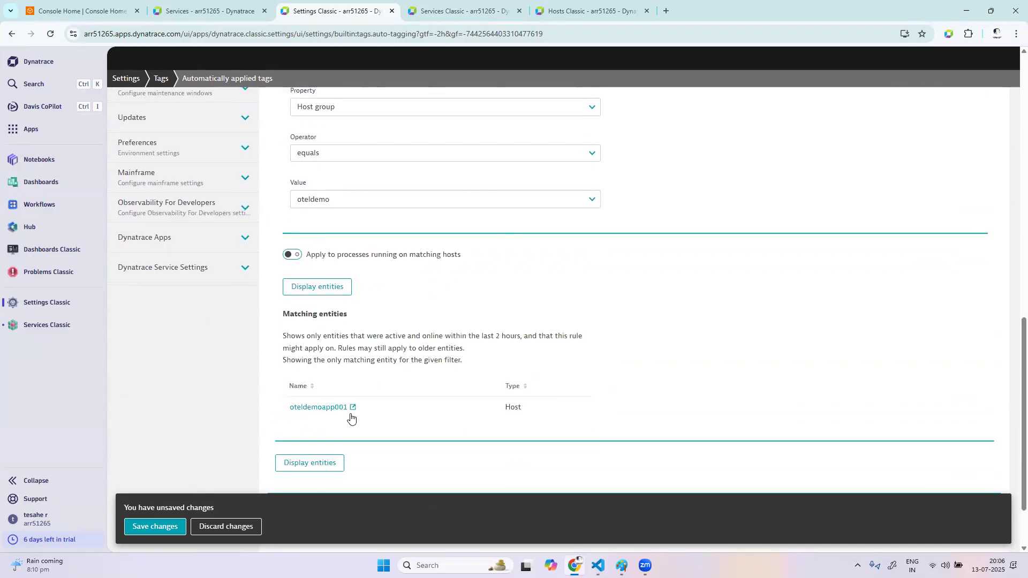
pyautogui.click(160, 527)
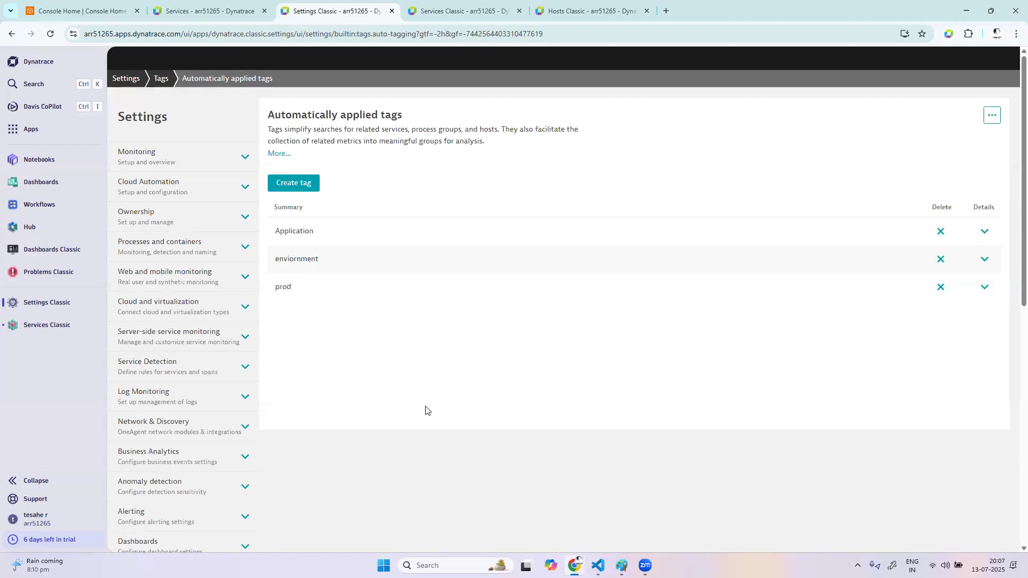
# Examine the Application, enviornment and prod entries in the list of automatically applied tags
pyautogui.scroll(-3, 425, 420)
pyautogui.scroll(-2, 425, 425)
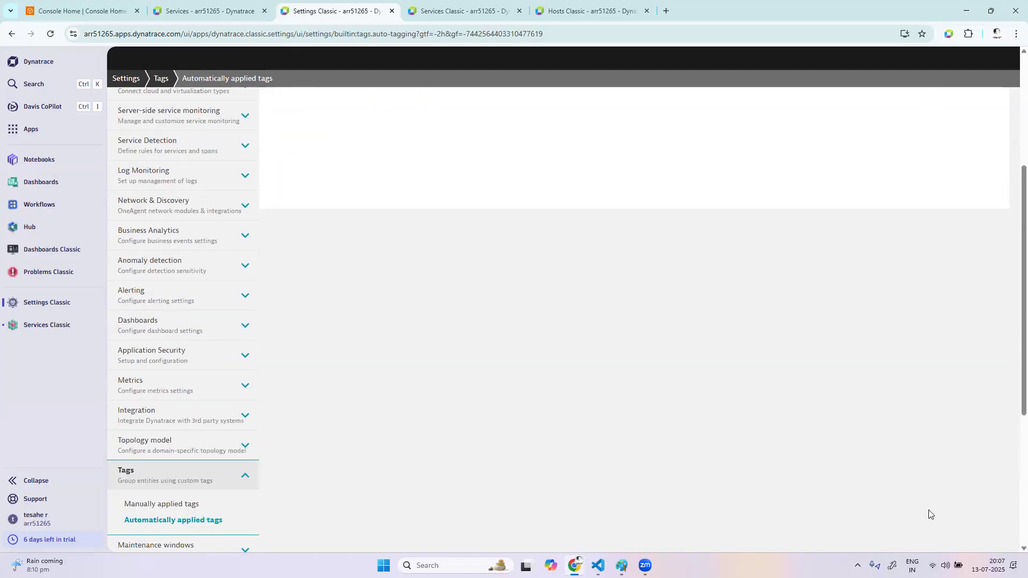
pyautogui.scroll(5, 579, 303)
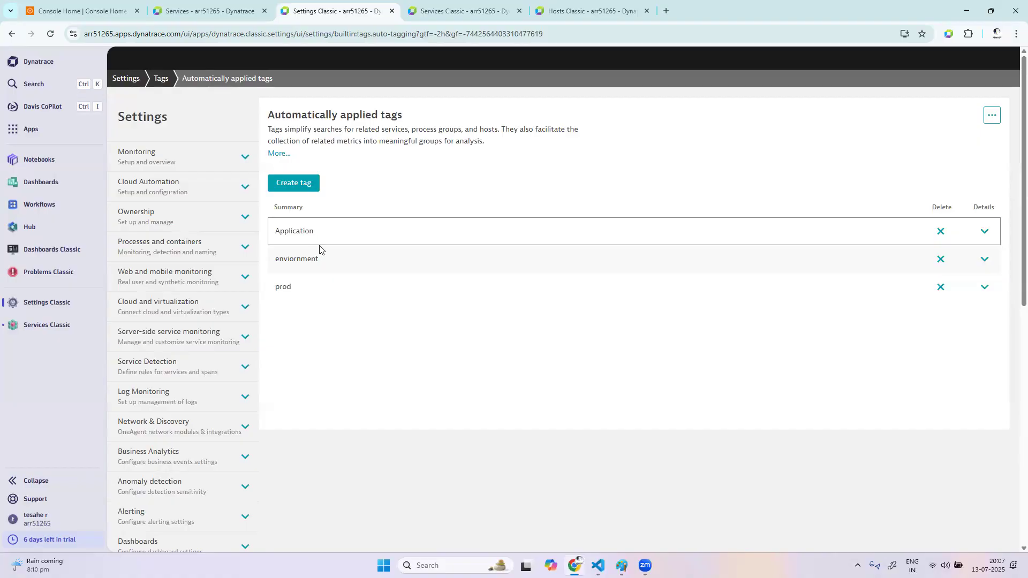
pyautogui.moveTo(326, 260); pyautogui.dragTo(276, 228)
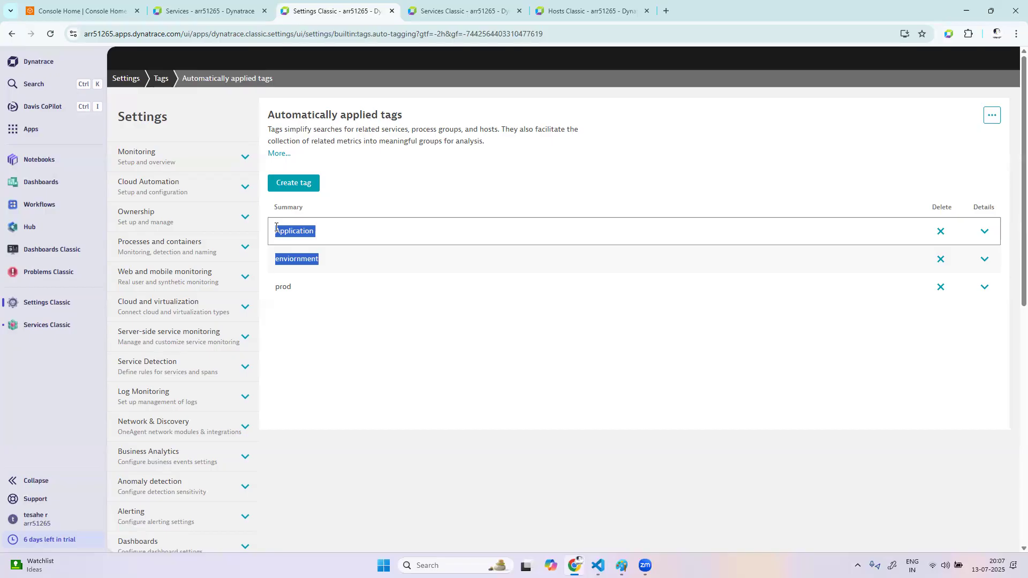
pyautogui.moveTo(294, 287); pyautogui.dragTo(271, 290)
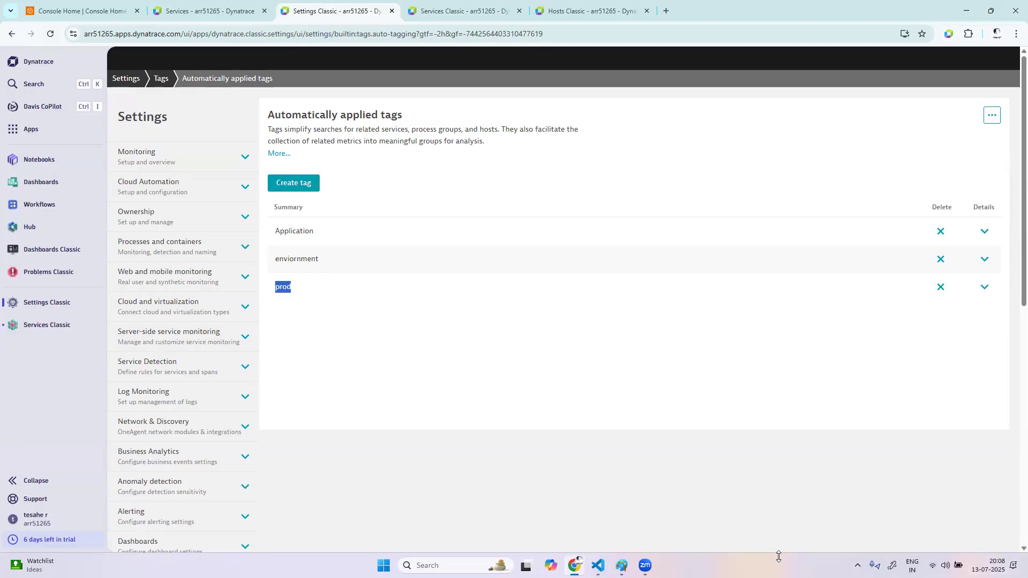
pyautogui.click(313, 188)
pyautogui.click(323, 280)
pyautogui.press('capslock')
pyautogui.write('P')
pyautogui.press('capslock')
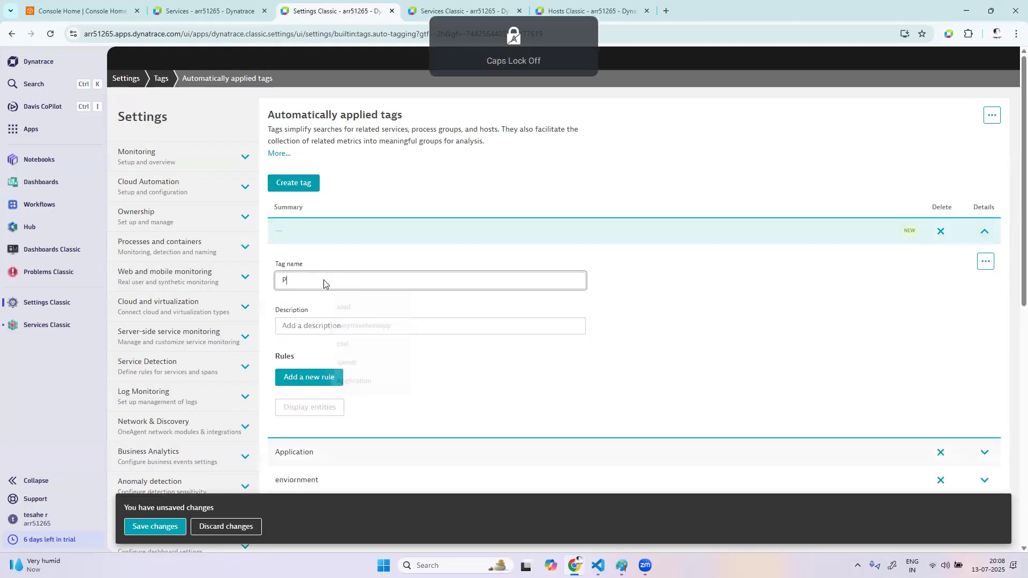
pyautogui.write('rod')
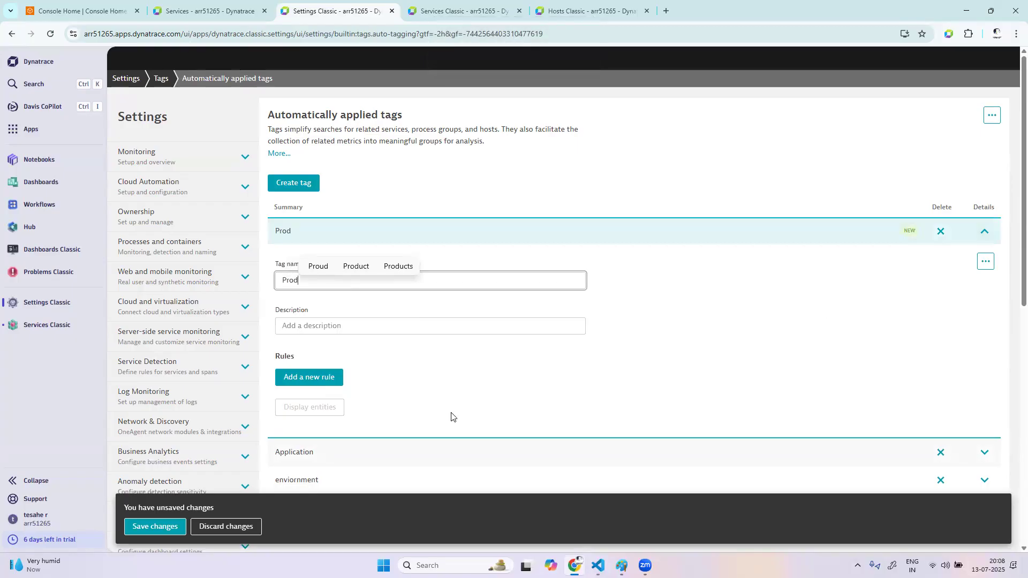
pyautogui.click(337, 378)
pyautogui.scroll(-7, 711, 393)
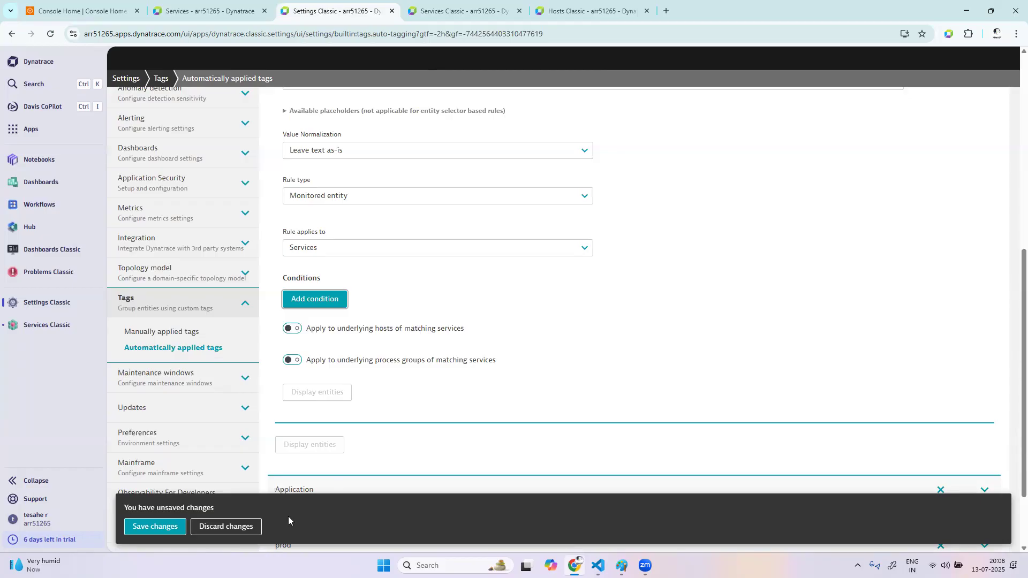
pyautogui.click(246, 526)
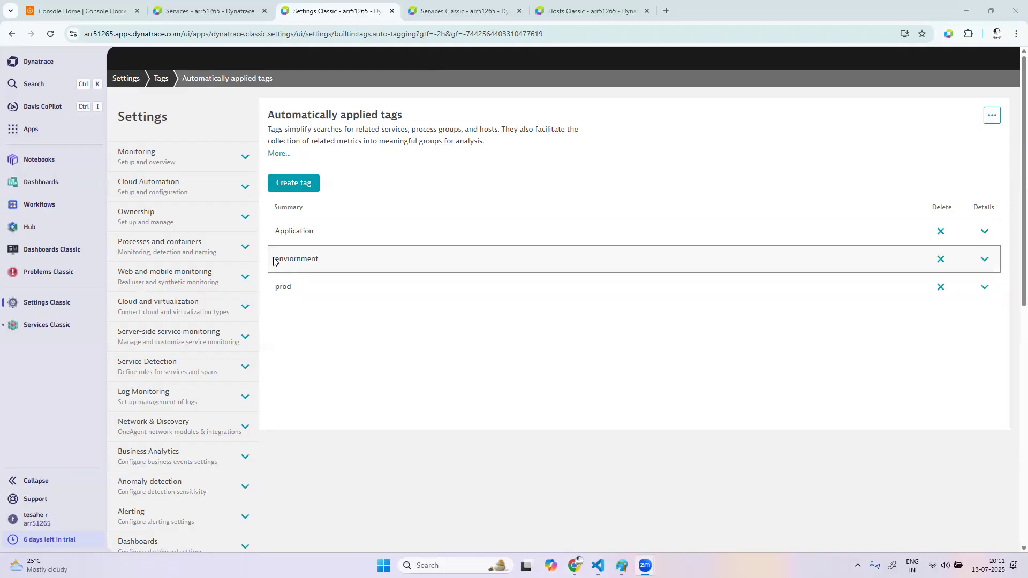
# Create another automatically applied tag named prod and add a new rule to it
pyautogui.doubleClick(299, 258)
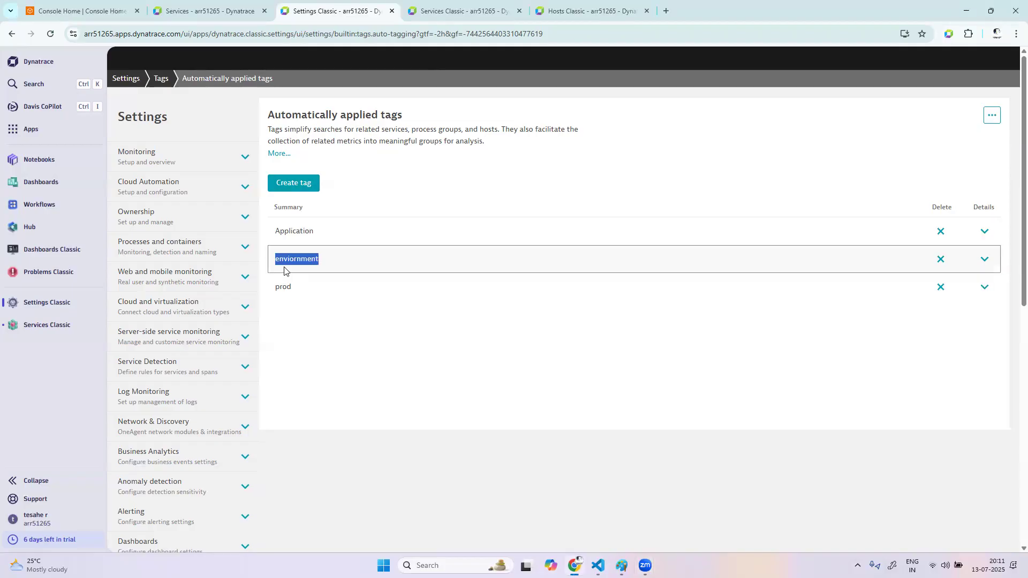
pyautogui.moveTo(276, 290); pyautogui.dragTo(287, 289)
pyautogui.click(301, 183)
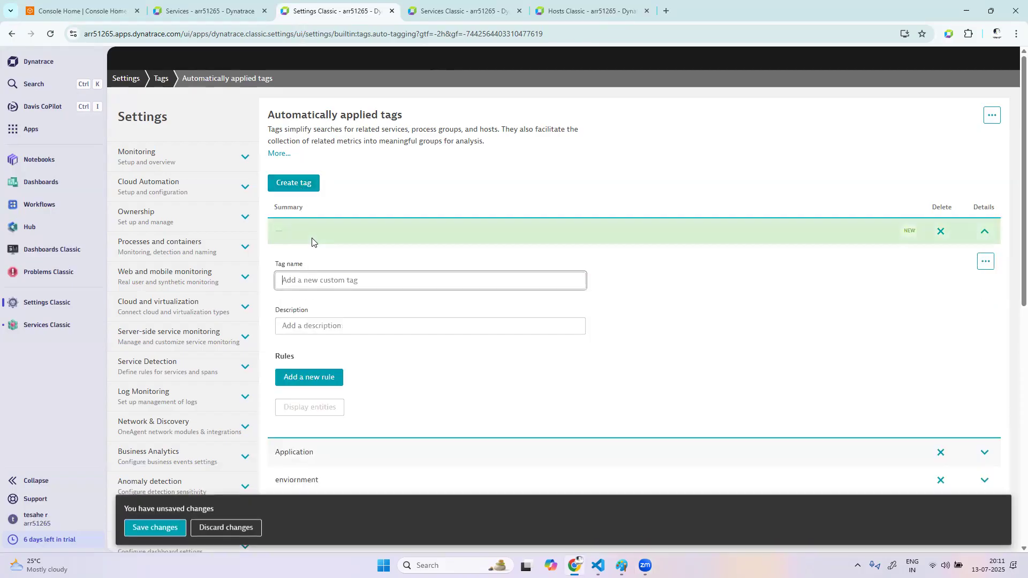
pyautogui.click(310, 281)
pyautogui.write('prod')
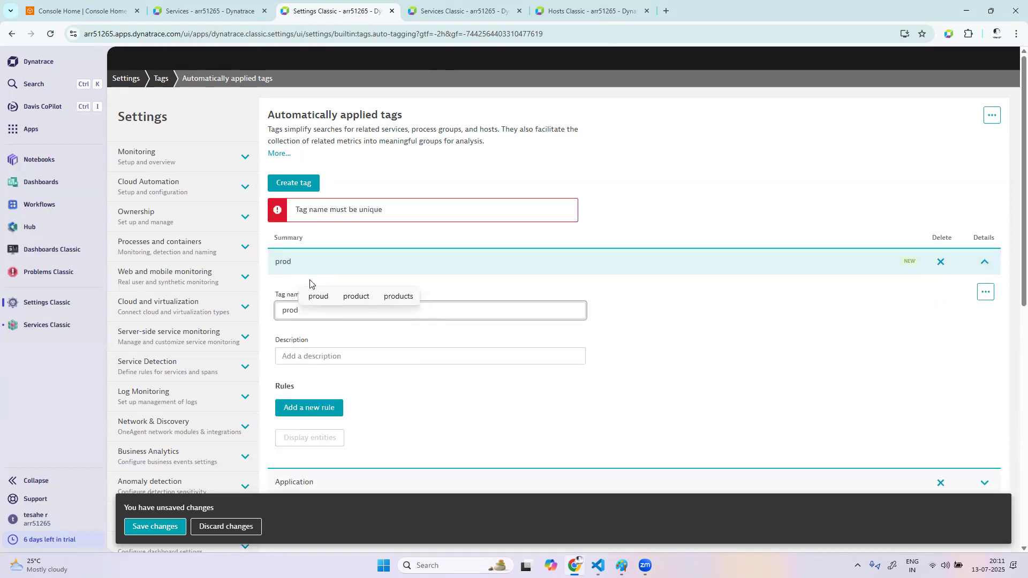
pyautogui.click(655, 385)
pyautogui.click(309, 408)
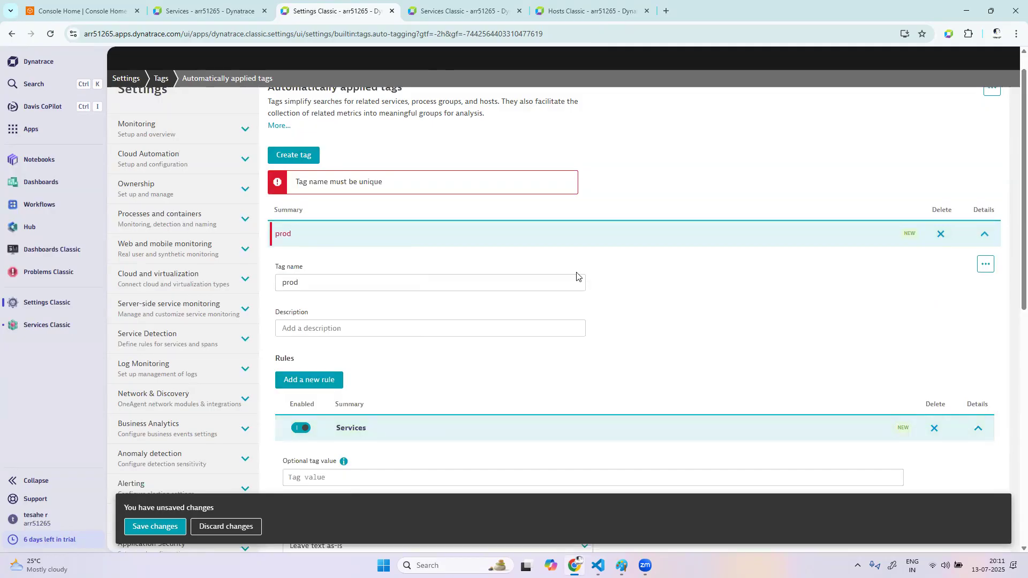
# Make the new tag's rule apply to Process groups and add a condition to it
pyautogui.scroll(-5, 709, 366)
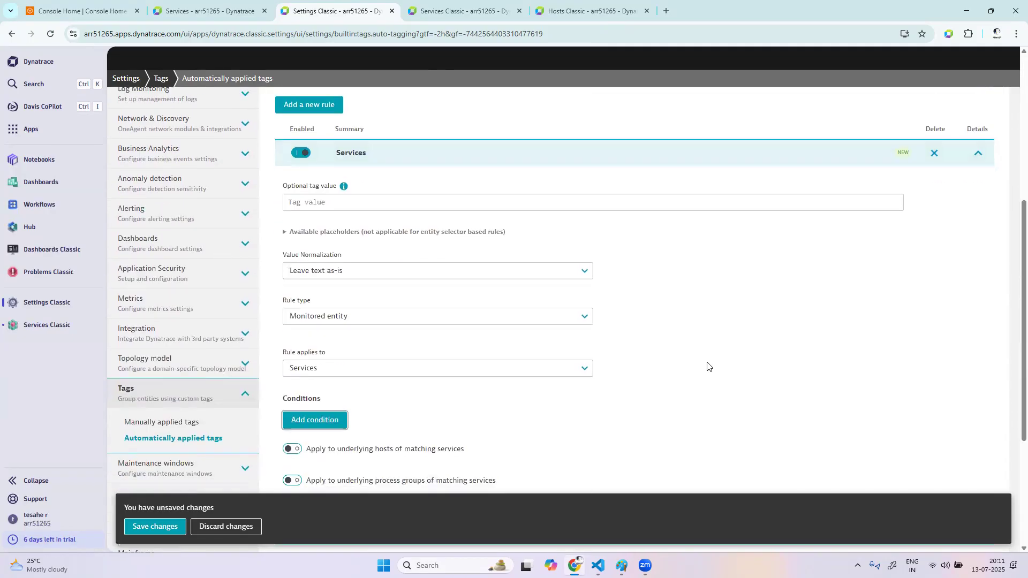
pyautogui.click(460, 332)
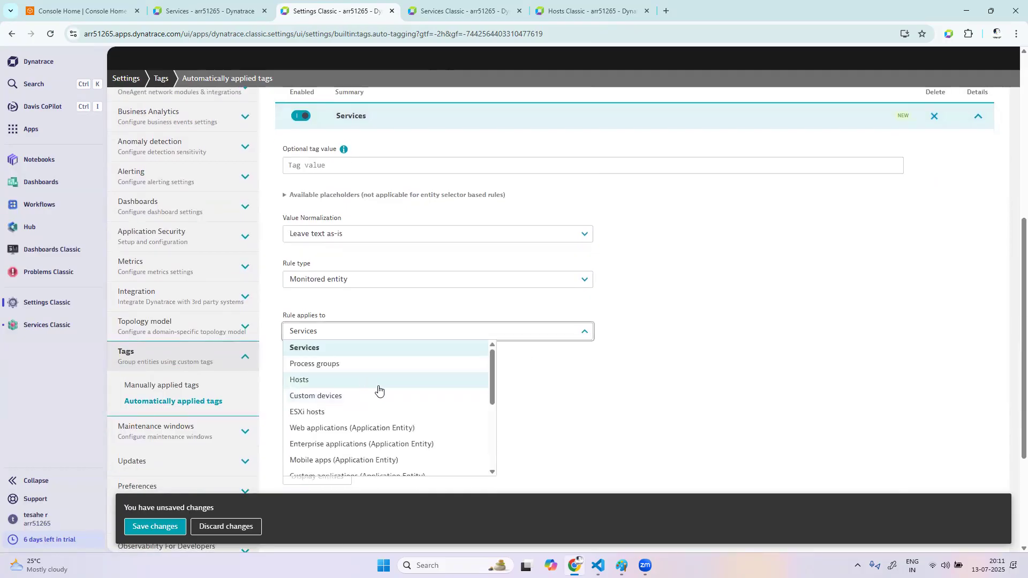
pyautogui.scroll(-2, 378, 412)
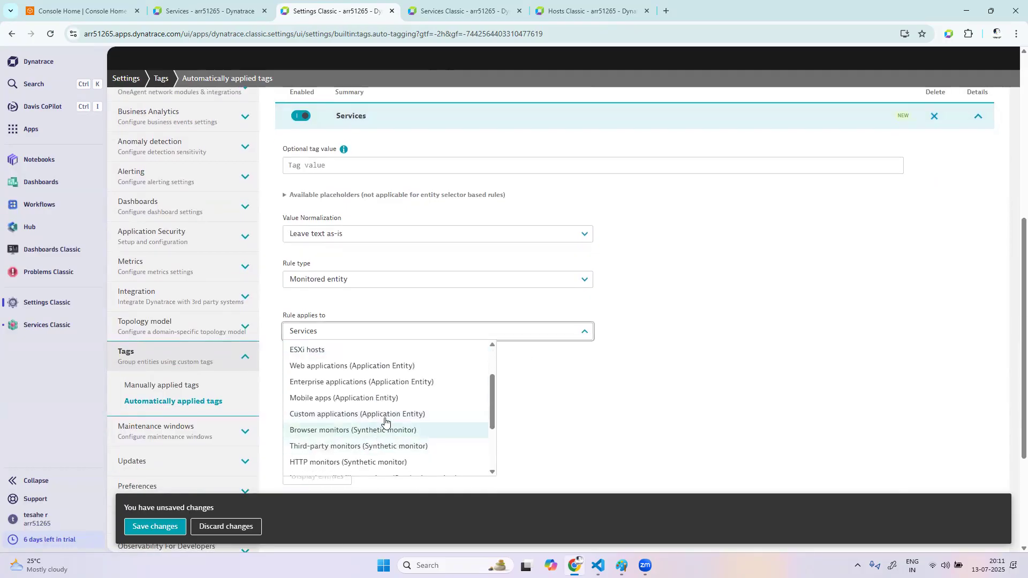
pyautogui.scroll(2, 383, 418)
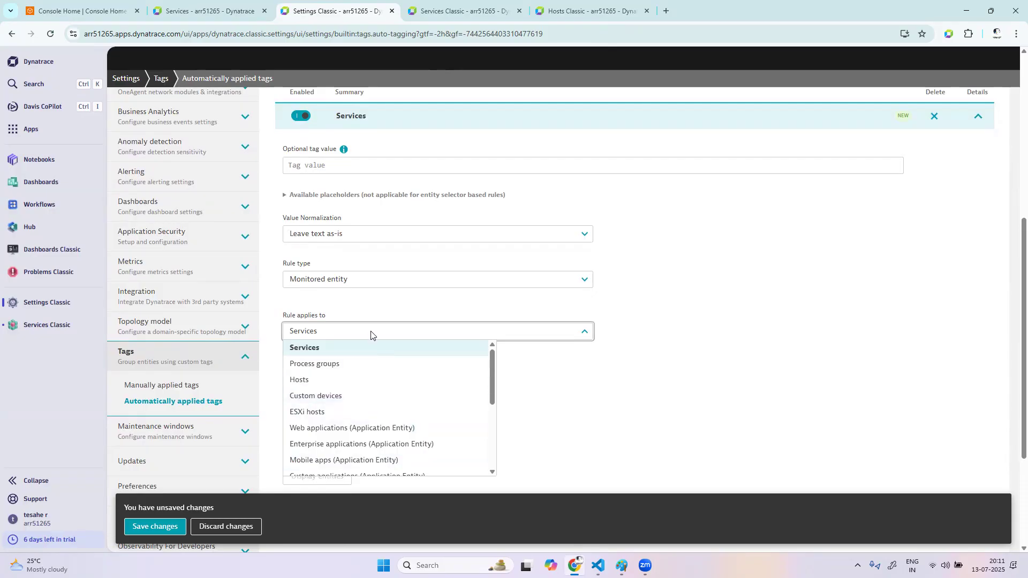
pyautogui.click(400, 363)
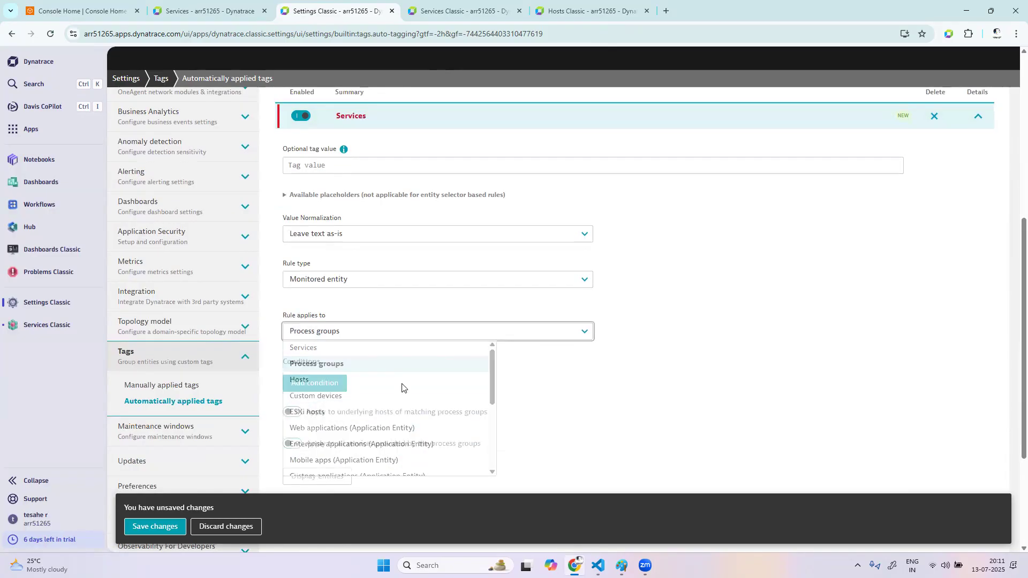
pyautogui.click(316, 385)
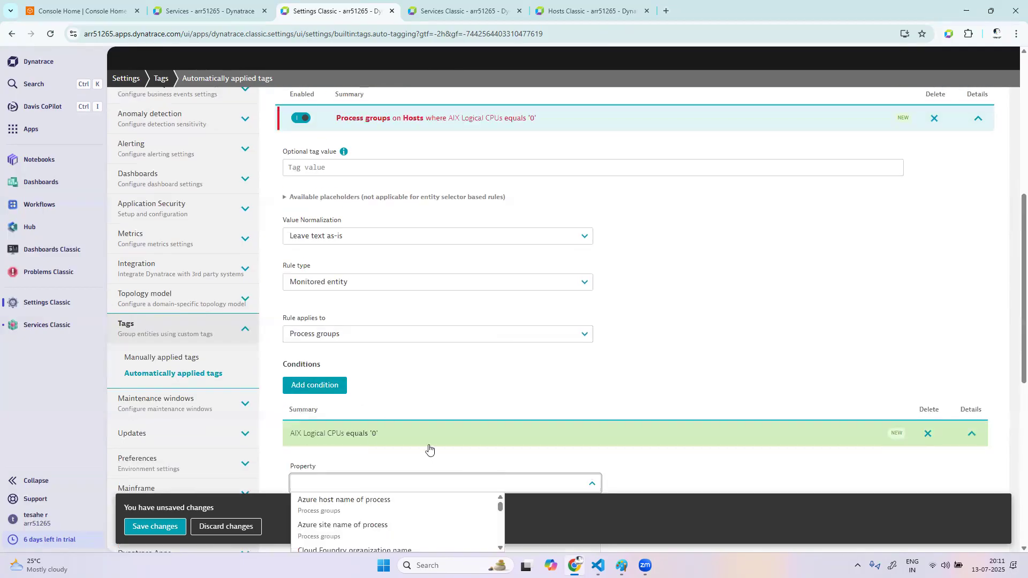
# Set the process group rule's condition to Host group equals oteldemo
pyautogui.scroll(-2, 430, 450)
pyautogui.click(409, 364)
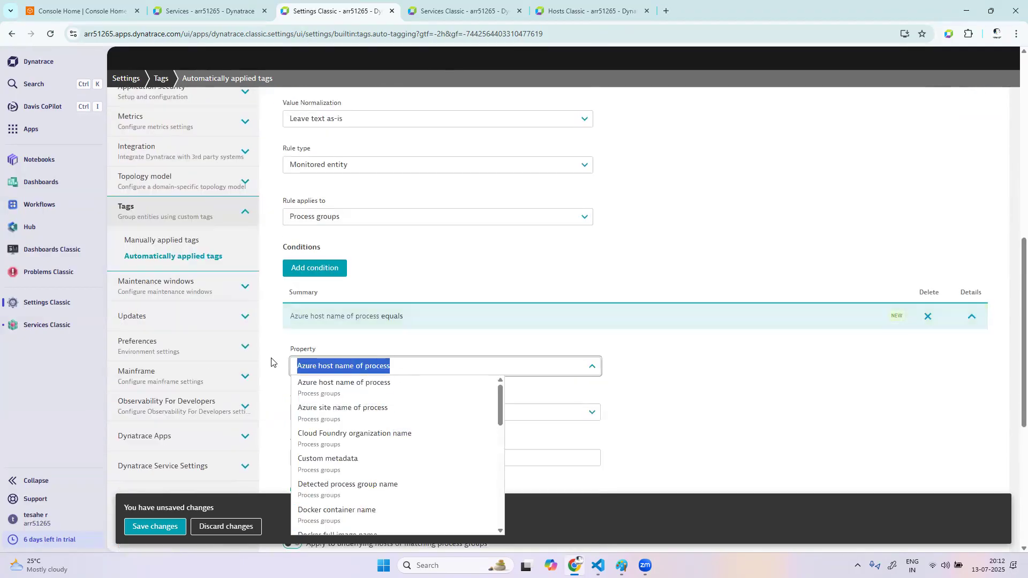
pyautogui.write('host')
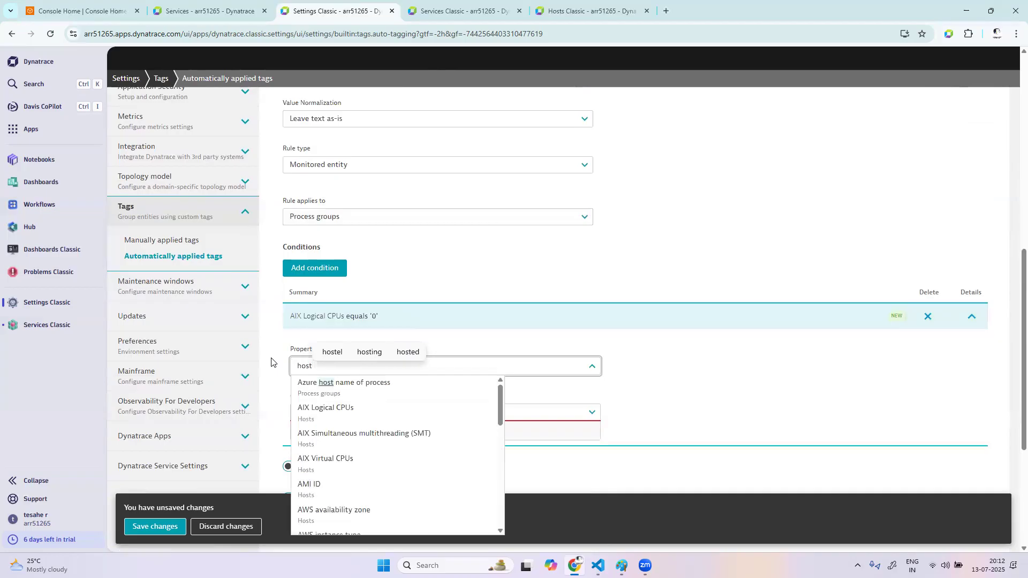
pyautogui.write(' gr')
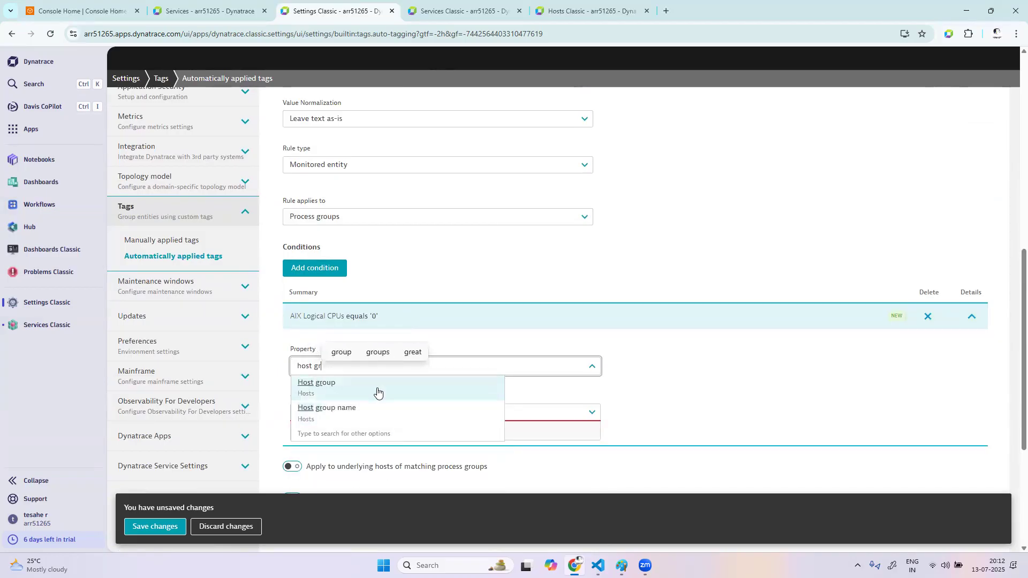
pyautogui.click(378, 394)
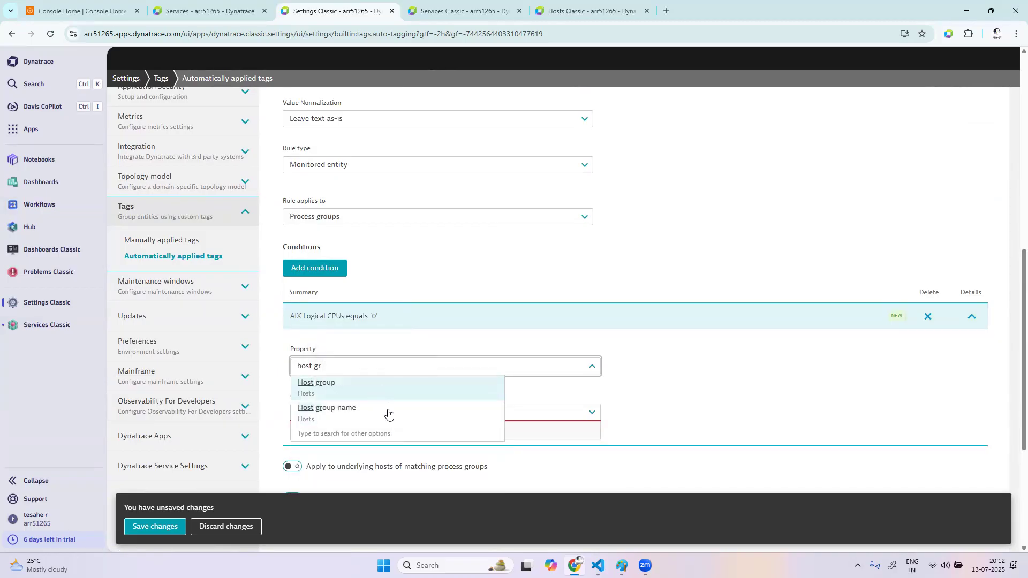
pyautogui.click(358, 433)
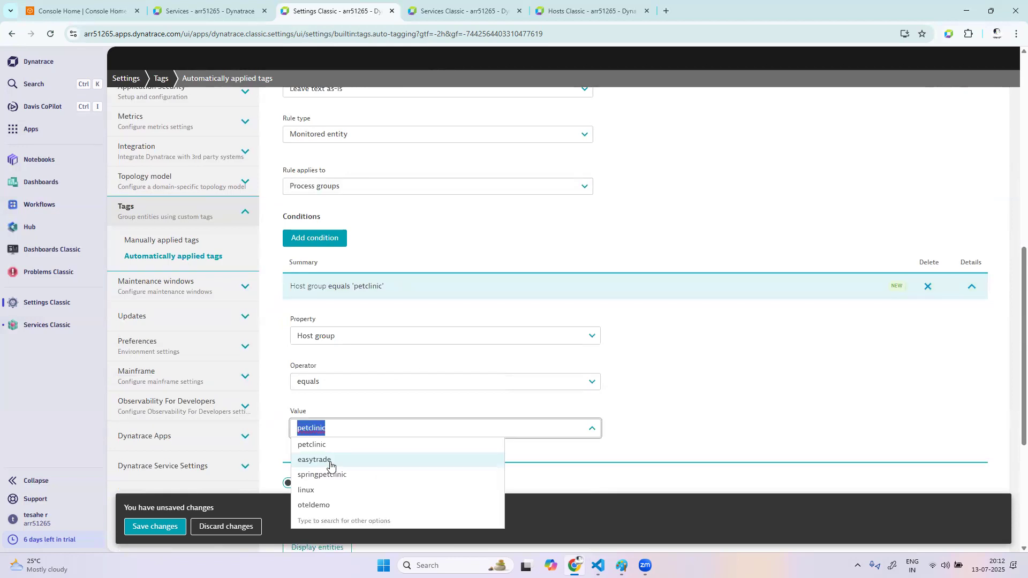
pyautogui.click(323, 504)
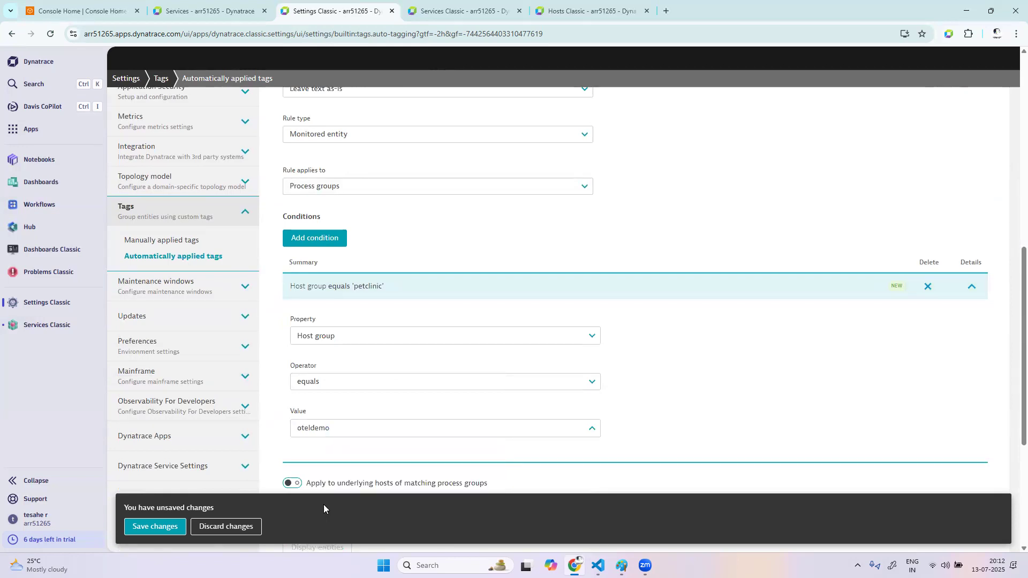
# Preview the entities matching the process group rule and try to save the new tag
pyautogui.scroll(-4, 436, 448)
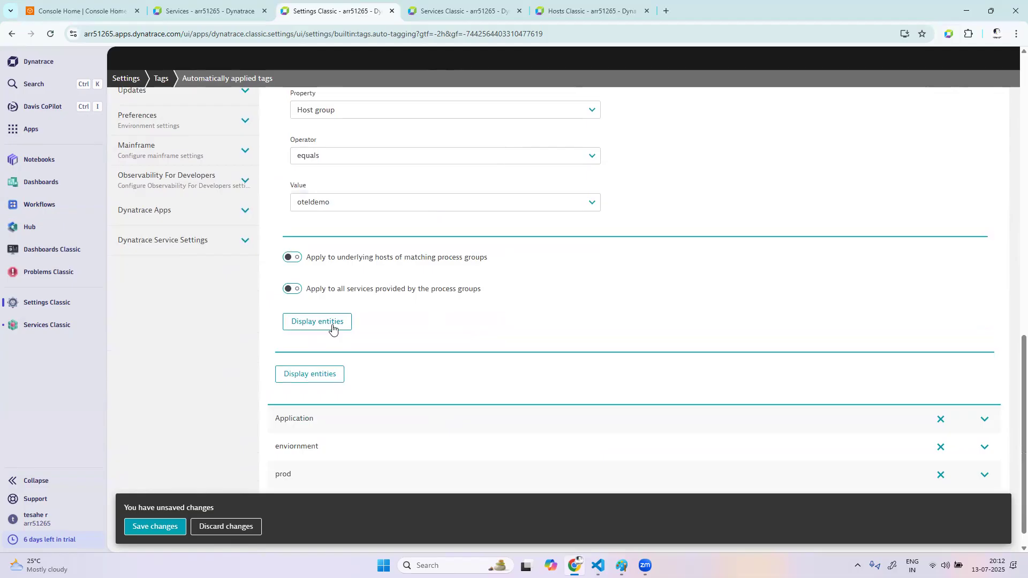
pyautogui.click(332, 327)
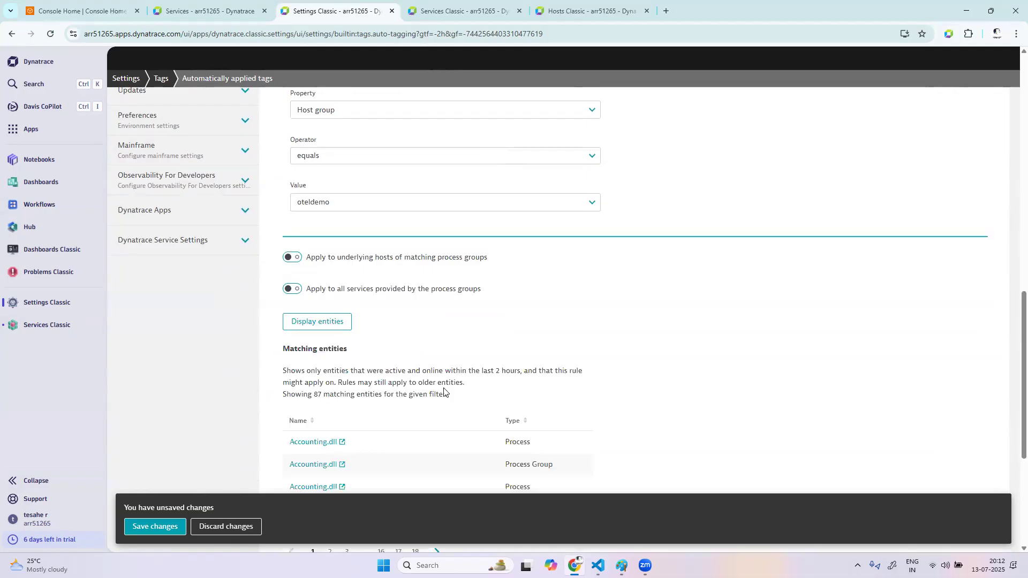
pyautogui.scroll(-3, 327, 279)
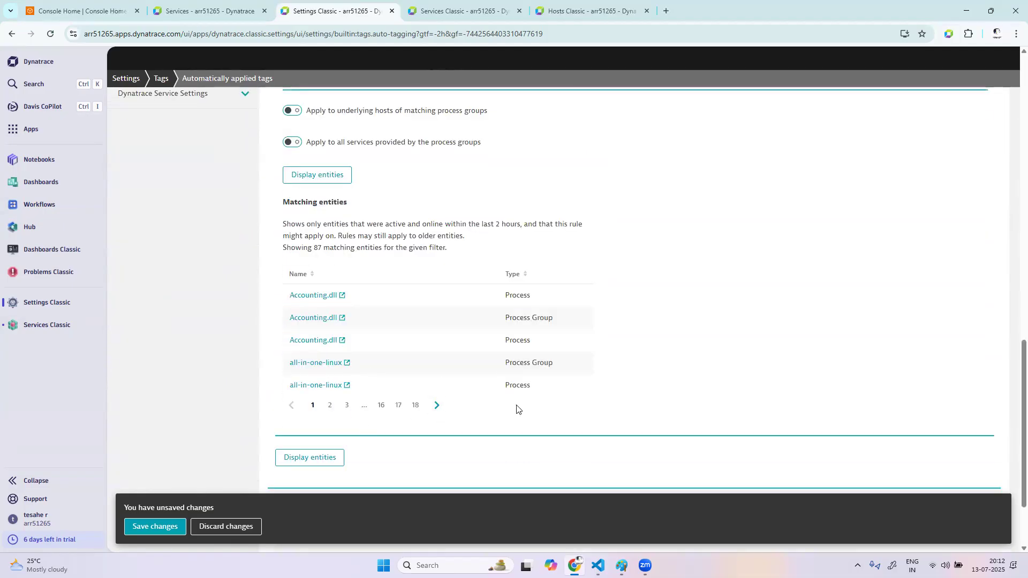
pyautogui.click(156, 525)
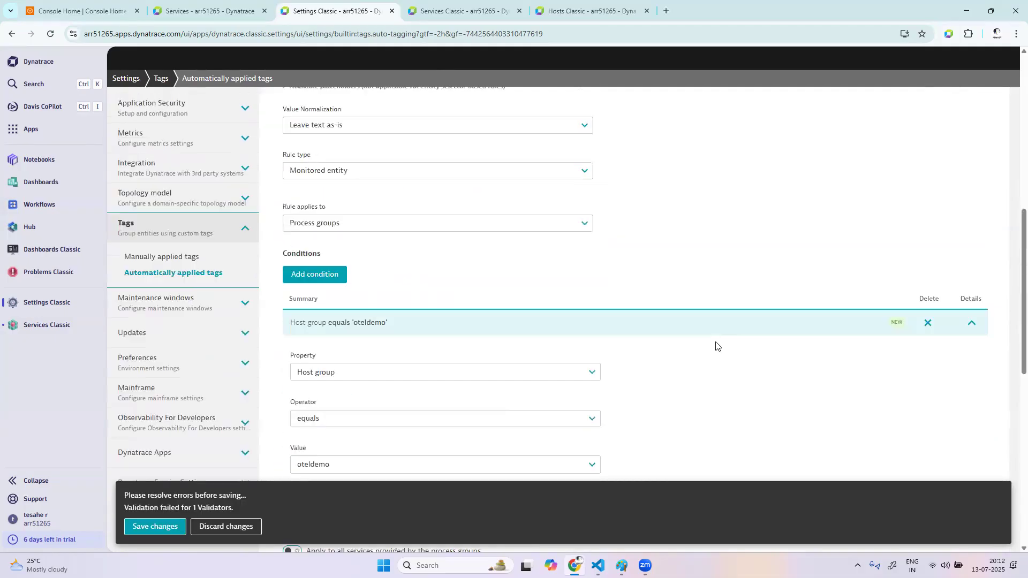
# Rename the new tag to Prod with a capital P and save the changes
pyautogui.moveTo(299, 311); pyautogui.dragTo(281, 312)
pyautogui.click(286, 310)
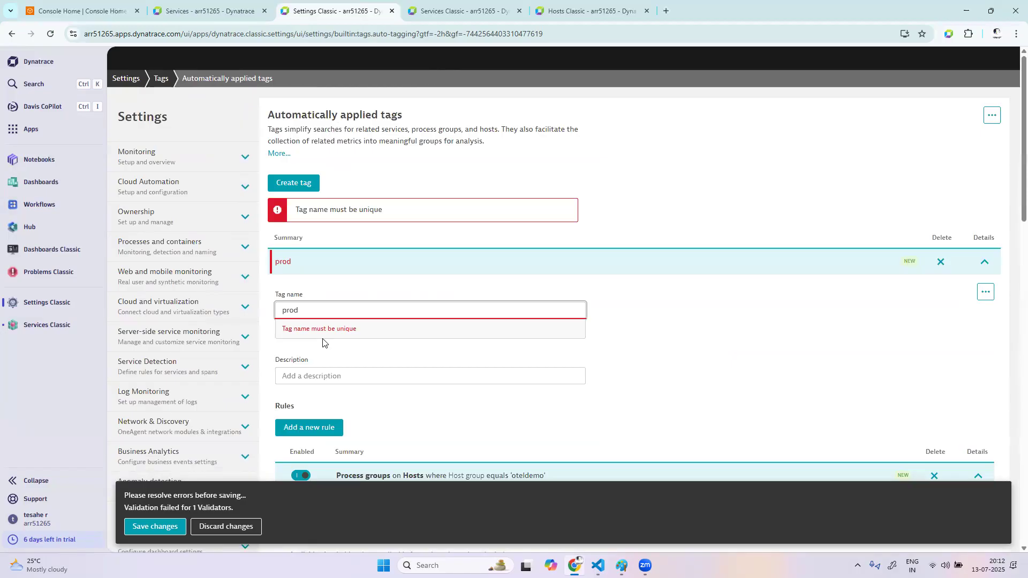
pyautogui.press('BackSpace')
pyautogui.press('capslock')
pyautogui.write('P')
pyautogui.press('capslock')
pyautogui.click(138, 527)
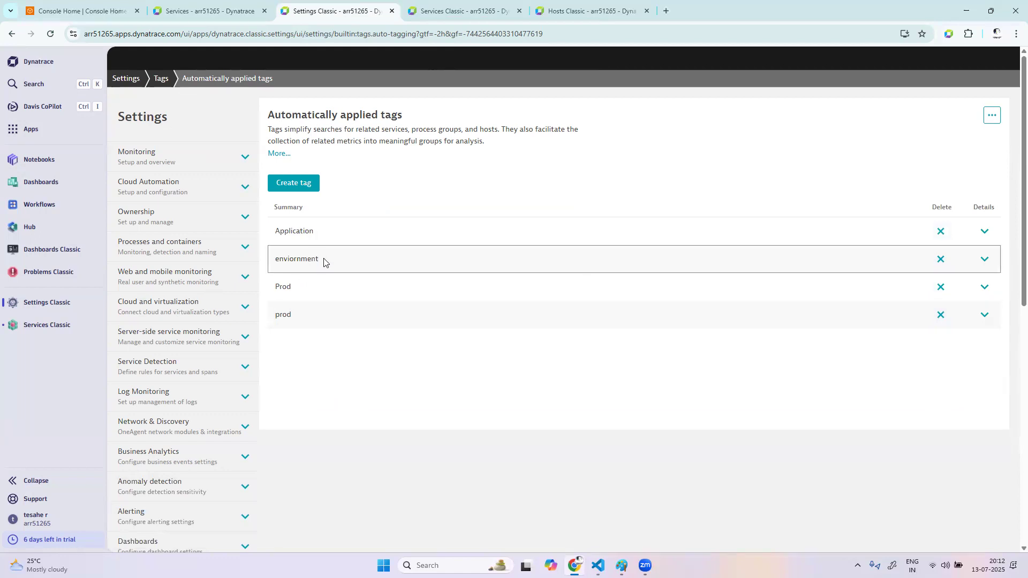
# Add a new rule to the Application tag and set its rule type to Entity selector
pyautogui.moveTo(319, 260); pyautogui.dragTo(276, 259)
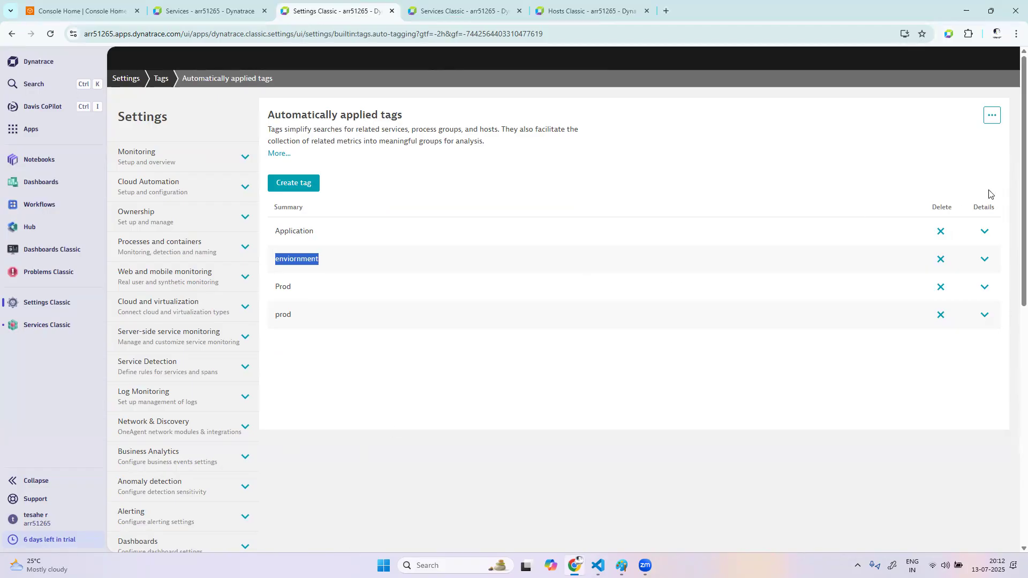
pyautogui.click(984, 231)
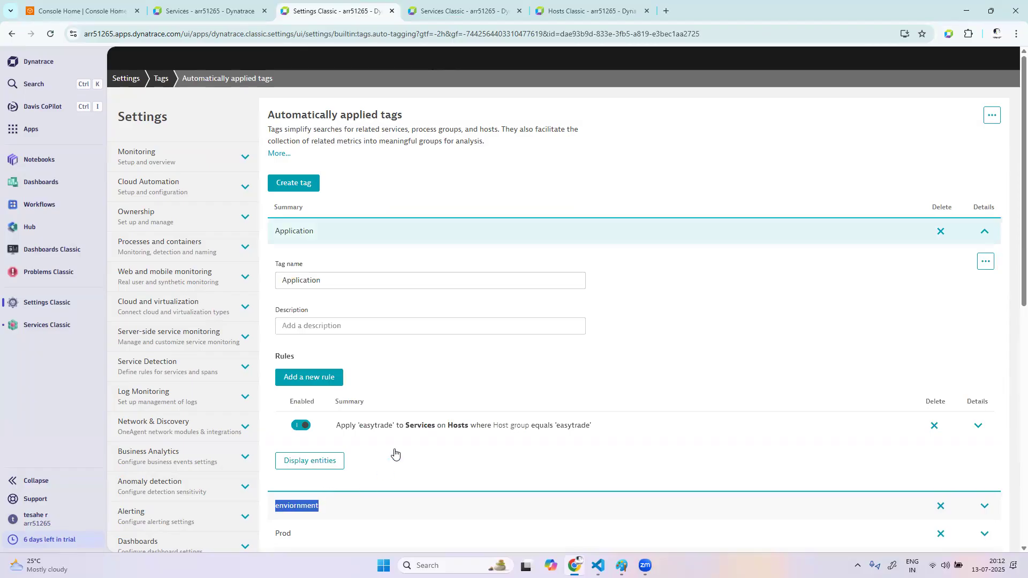
pyautogui.scroll(-3, 384, 333)
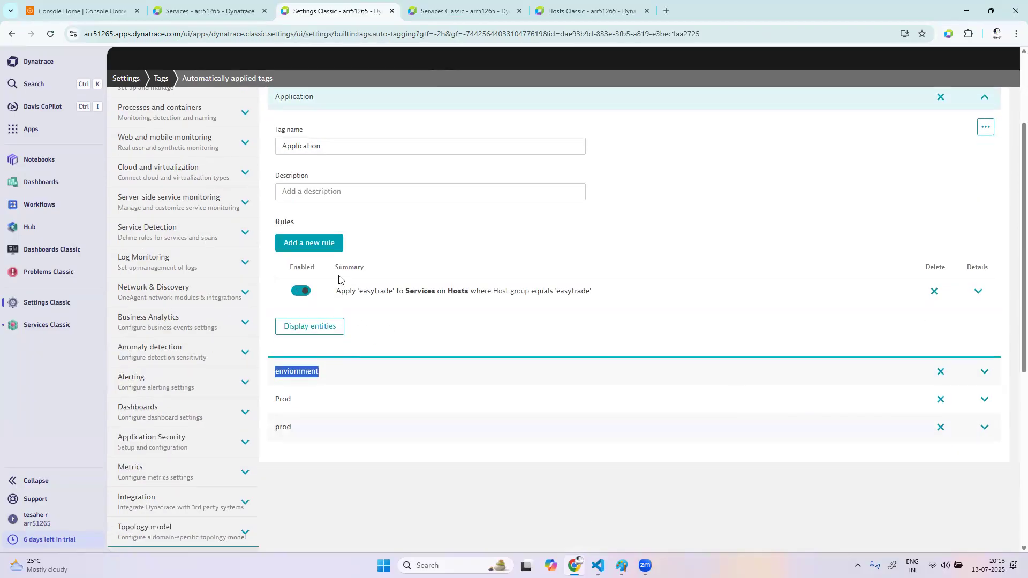
pyautogui.click(336, 244)
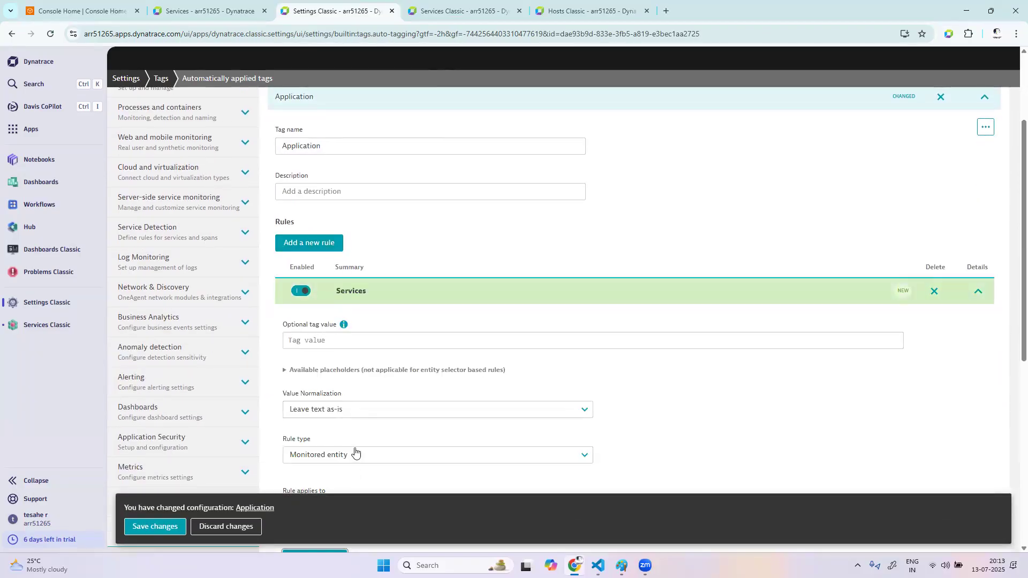
pyautogui.scroll(-3, 356, 310)
pyautogui.click(361, 296)
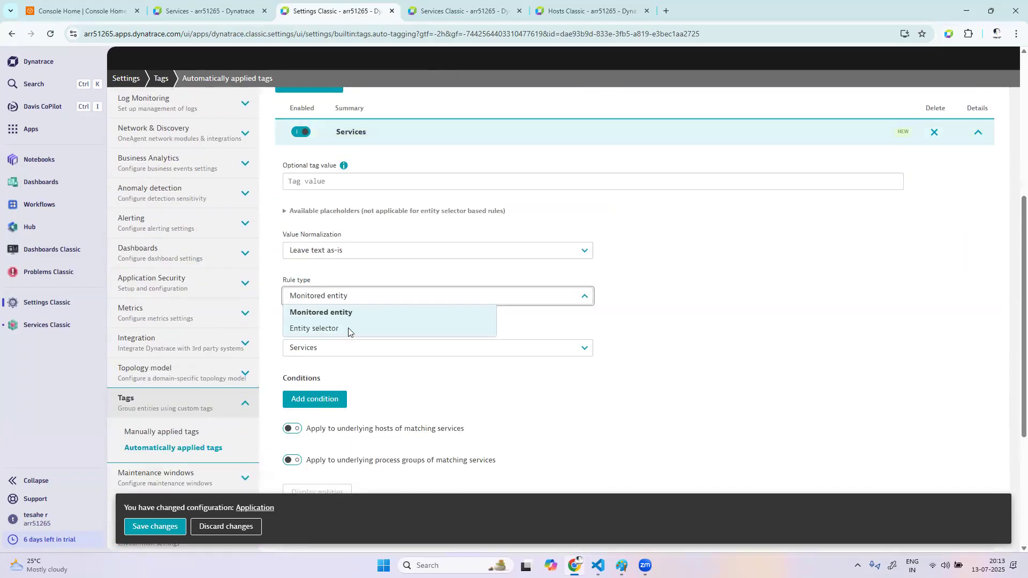
pyautogui.click(348, 328)
# Open a service from the Services Classic list and select its SERVICE entity ID in the page address
pyautogui.click(461, 12)
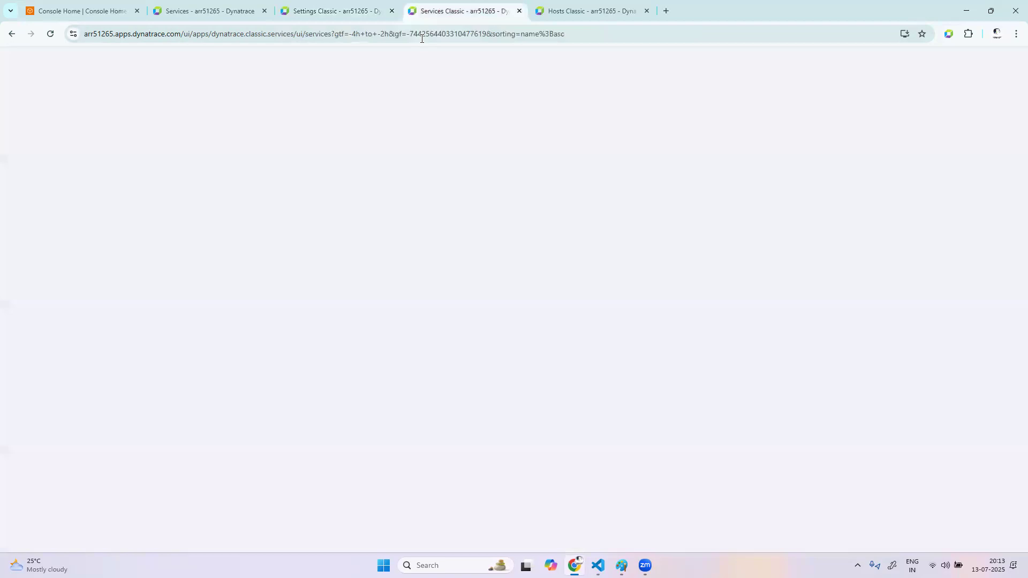
pyautogui.click(416, 36)
pyautogui.click(457, 36)
pyautogui.click(322, 357)
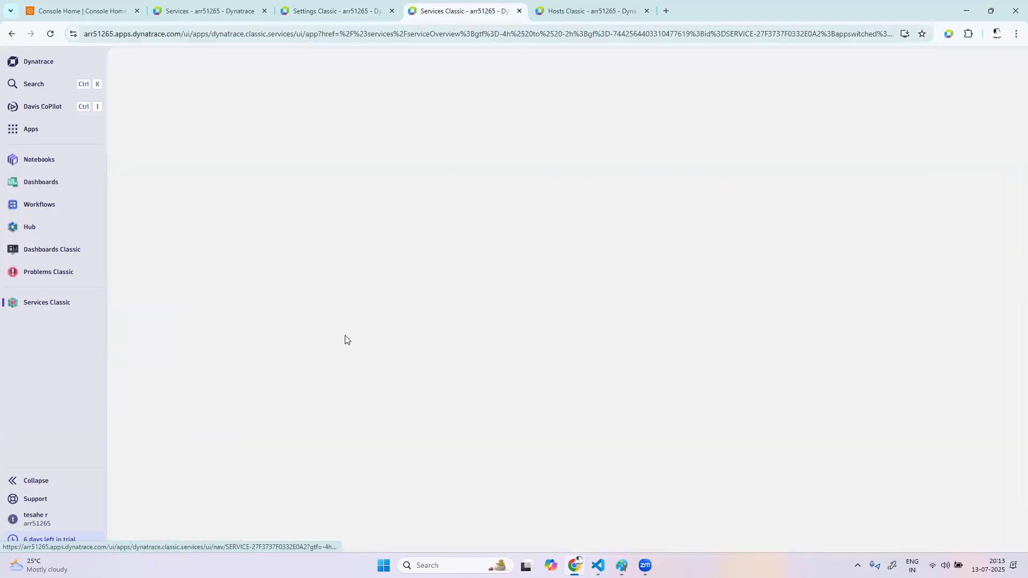
pyautogui.moveTo(562, 35); pyautogui.dragTo(659, 35)
pyautogui.hotkey('ctrl', 'c')
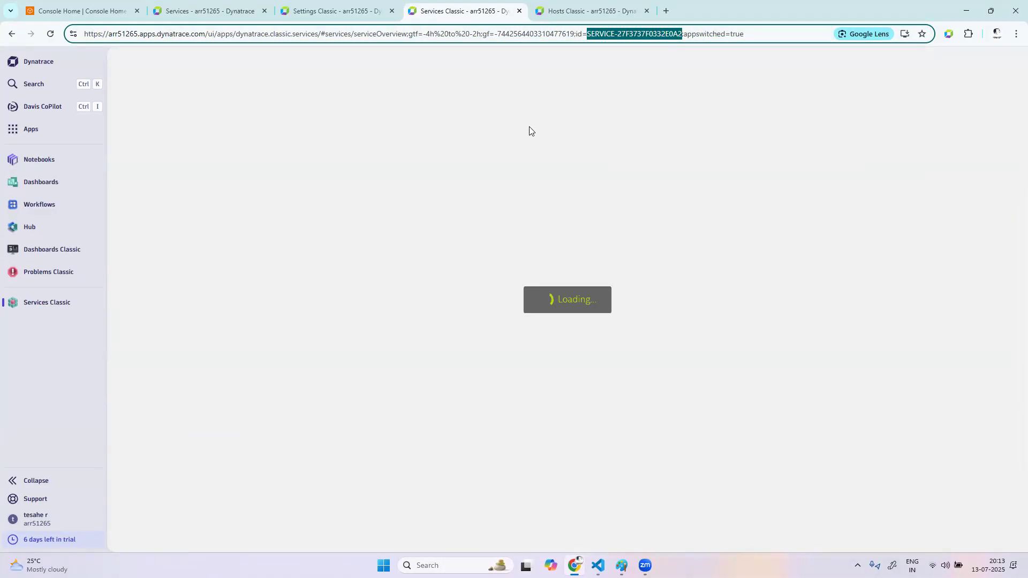
# Enter entityId("SERVICE-27F3737F0332E0A2") as the entity selector of the Application tag's new rule
pyautogui.click(343, 11)
pyautogui.click(331, 340)
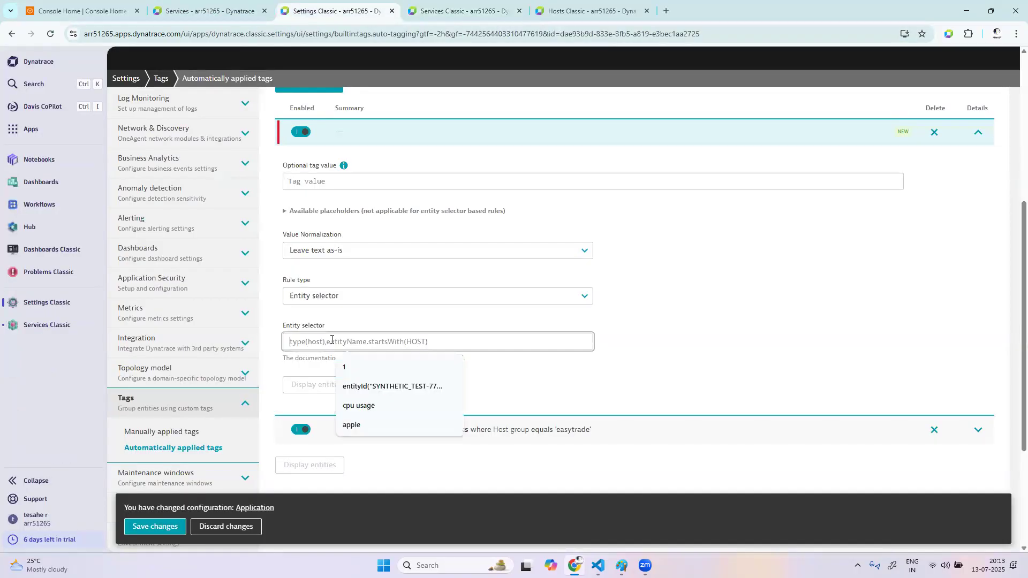
pyautogui.write('entity')
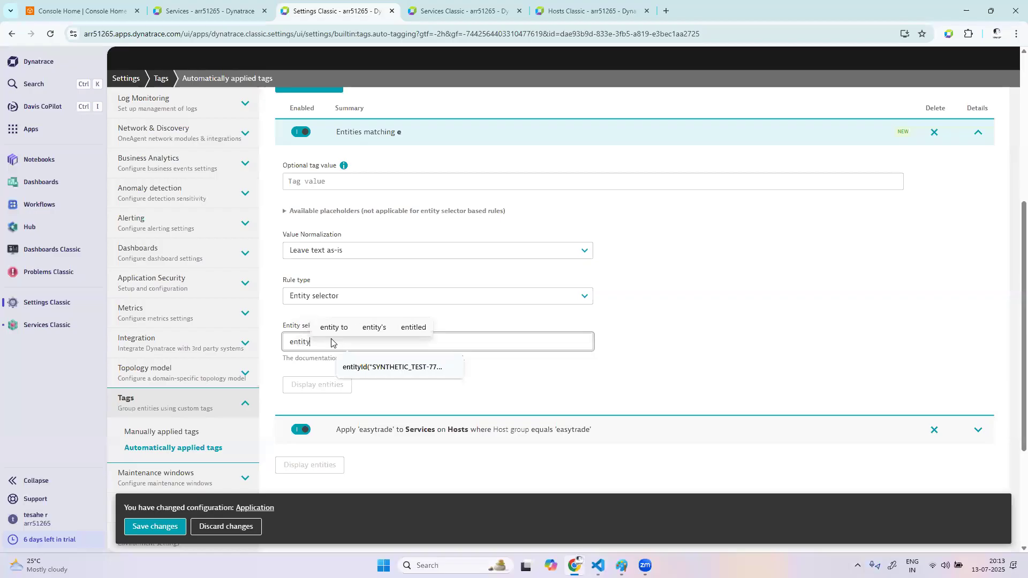
pyautogui.write('Id()')
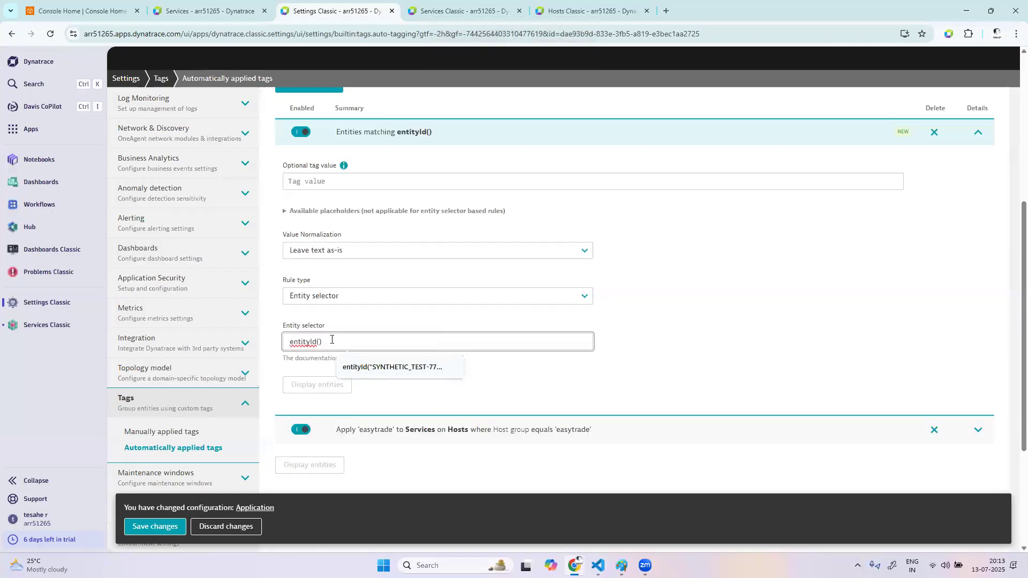
pyautogui.press('Left')
pyautogui.write('""')
pyautogui.press('Left')
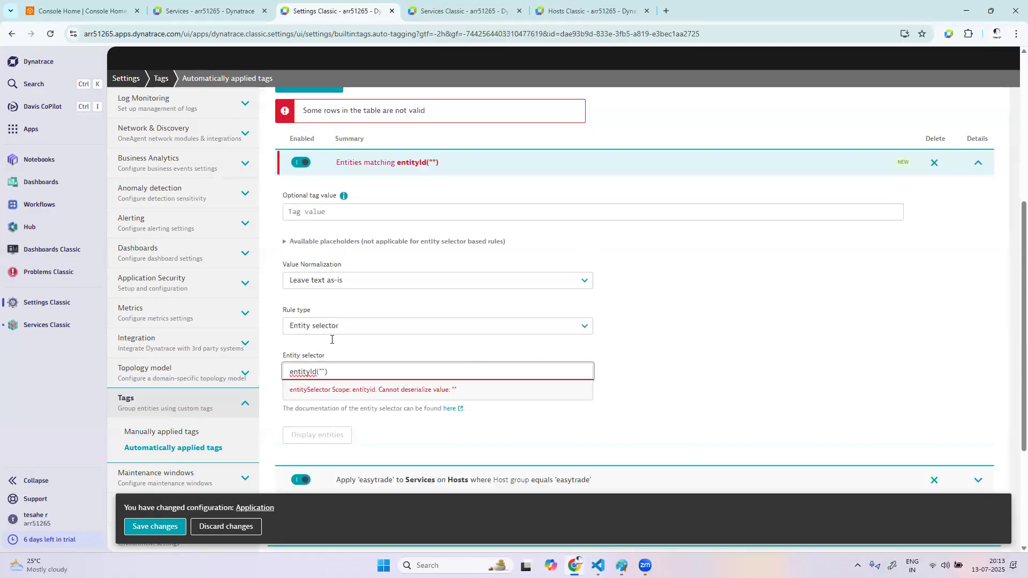
pyautogui.hotkey('ctrl', 'v')
# Preview the entities matching the selector rule and discard the changes to the Application tag
pyautogui.click(339, 385)
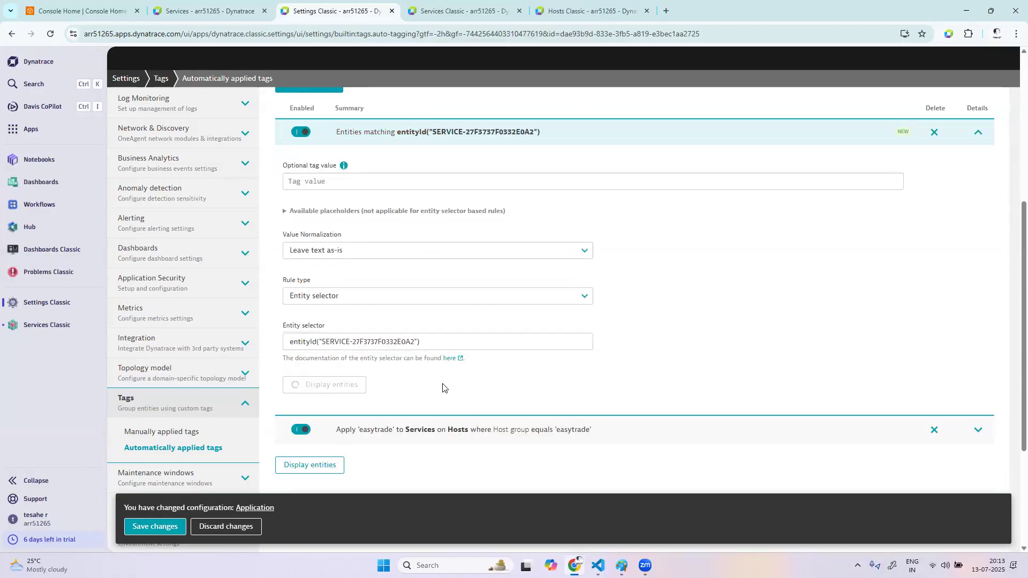
pyautogui.scroll(-1, 474, 427)
pyautogui.click(338, 162)
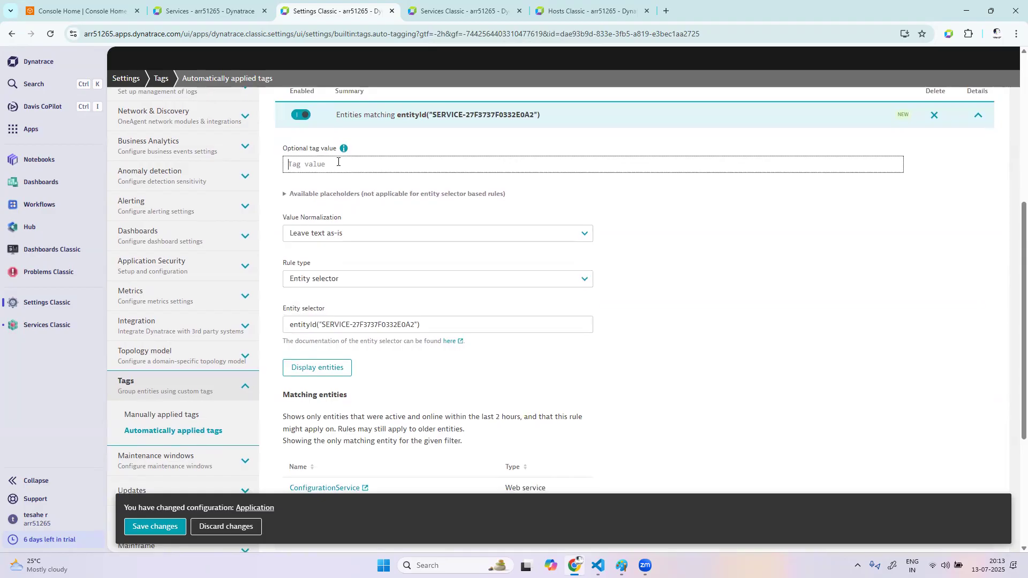
pyautogui.scroll(5, 338, 162)
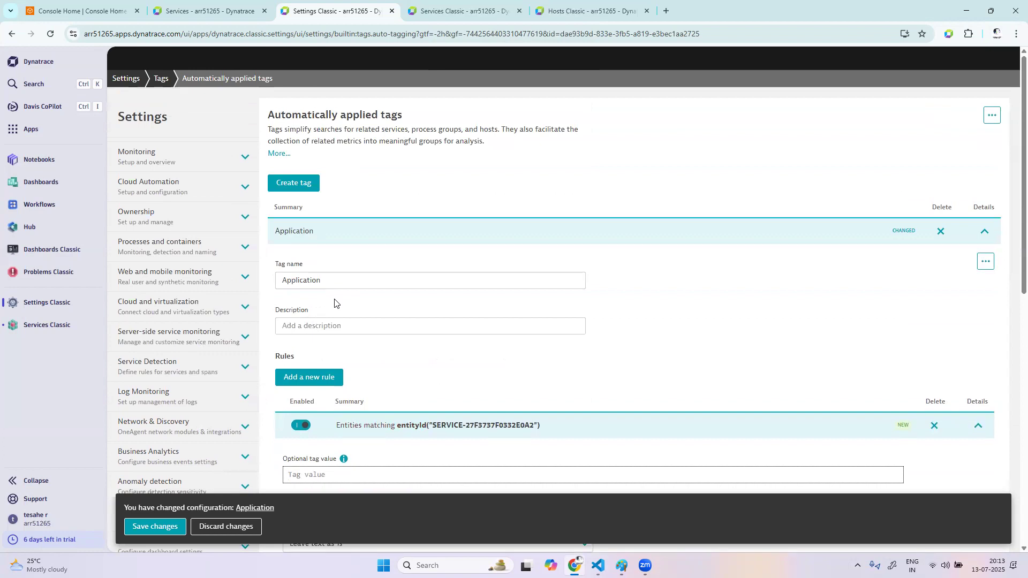
pyautogui.click(236, 533)
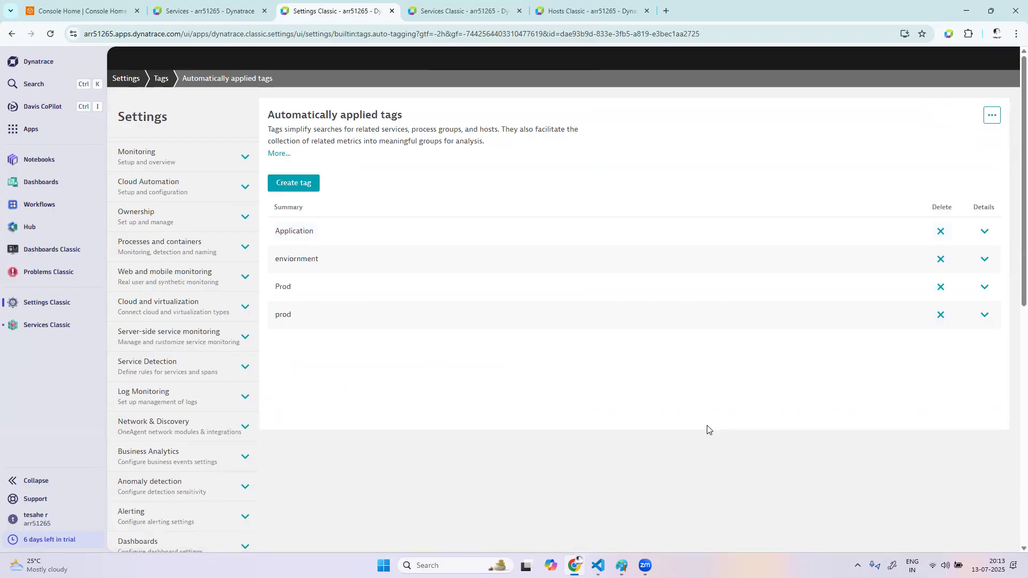
# Return to the ConfigurationService page and highlight its SERVICE entity ID in the page address
pyautogui.click(474, 11)
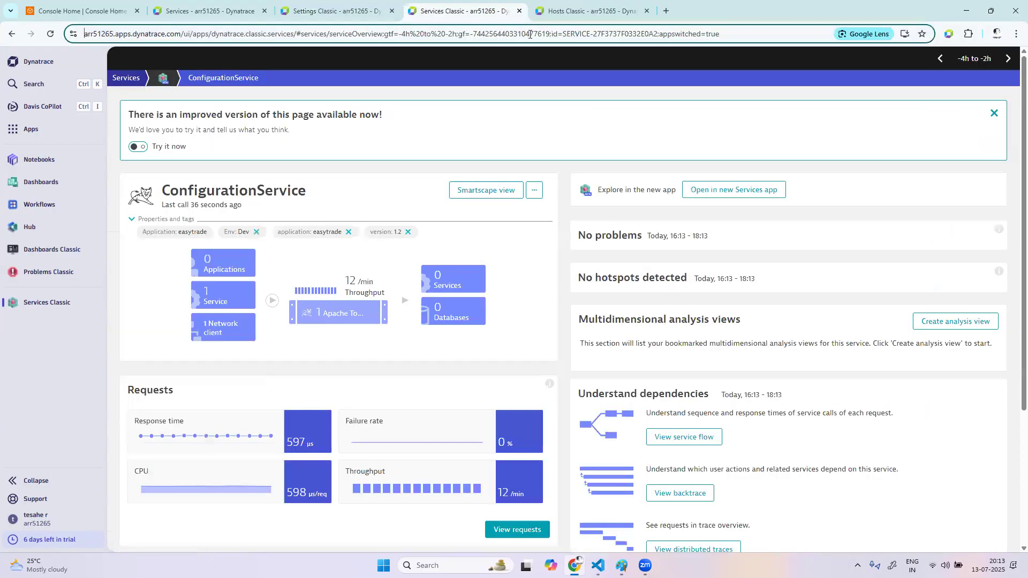
pyautogui.moveTo(587, 34); pyautogui.dragTo(683, 34)
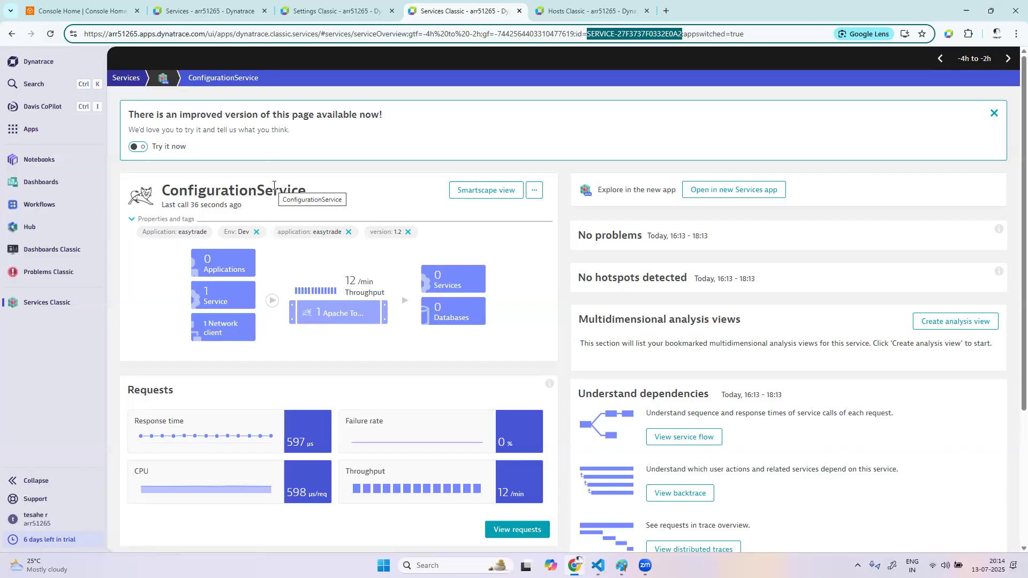
# Search the apps for process, open Technologies & Processes Classic and set its management zone to All
pyautogui.click(32, 129)
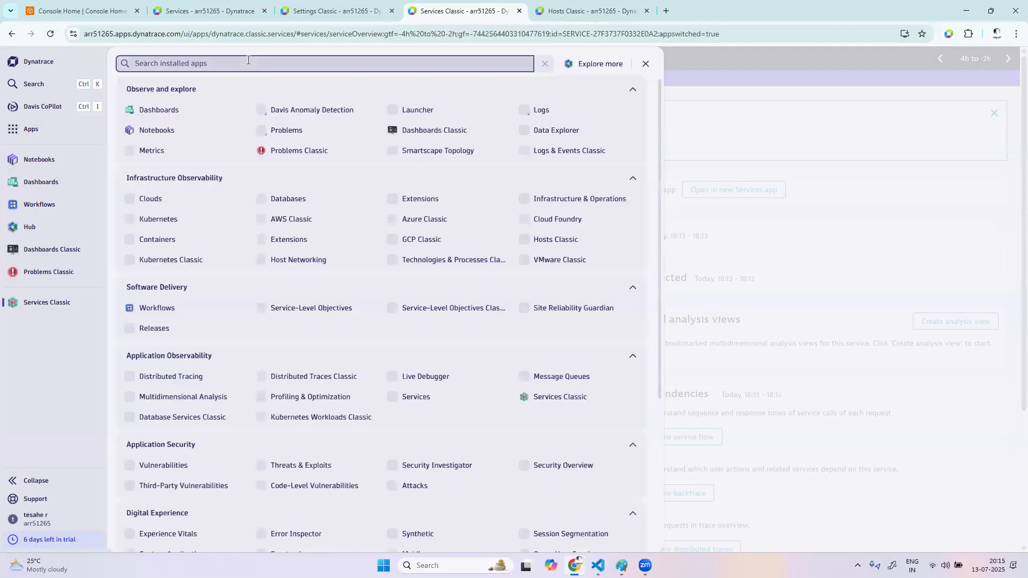
pyautogui.write('process')
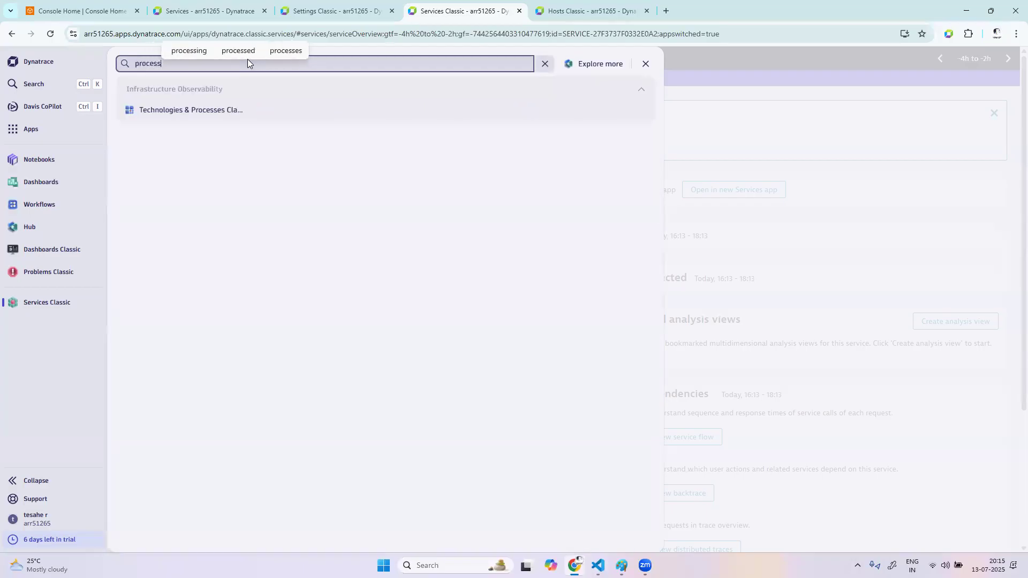
pyautogui.click(225, 111)
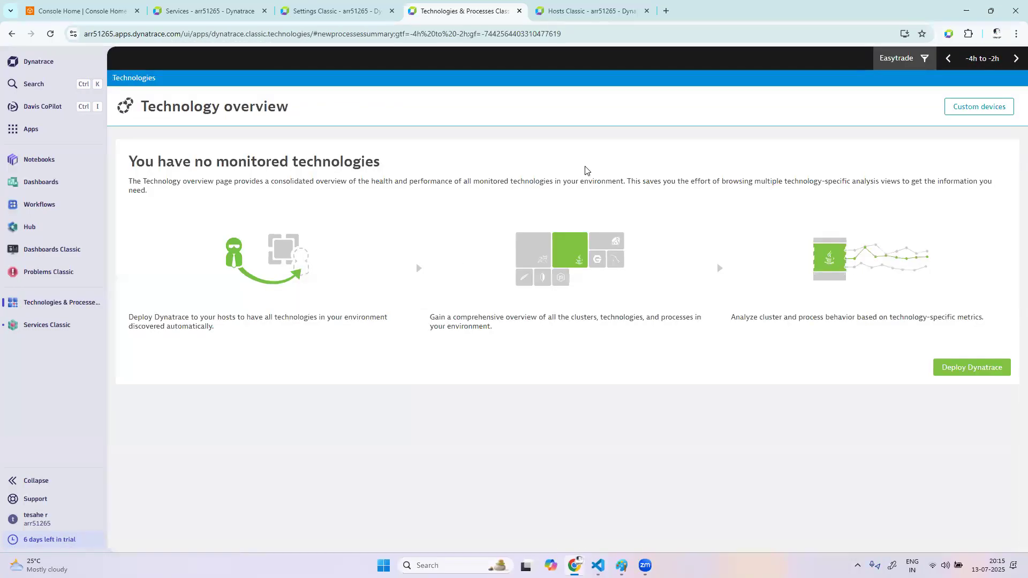
pyautogui.click(924, 59)
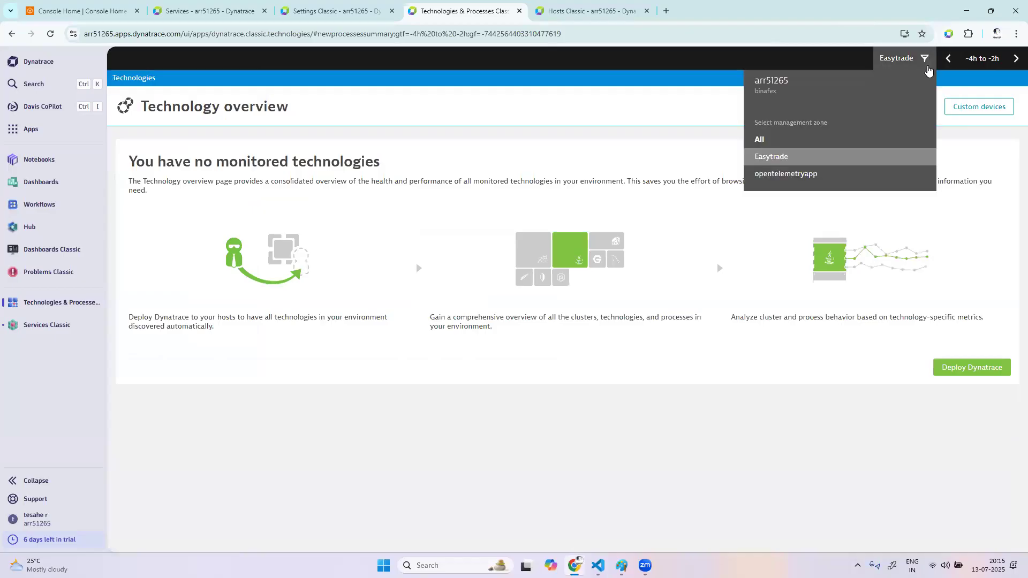
pyautogui.click(778, 137)
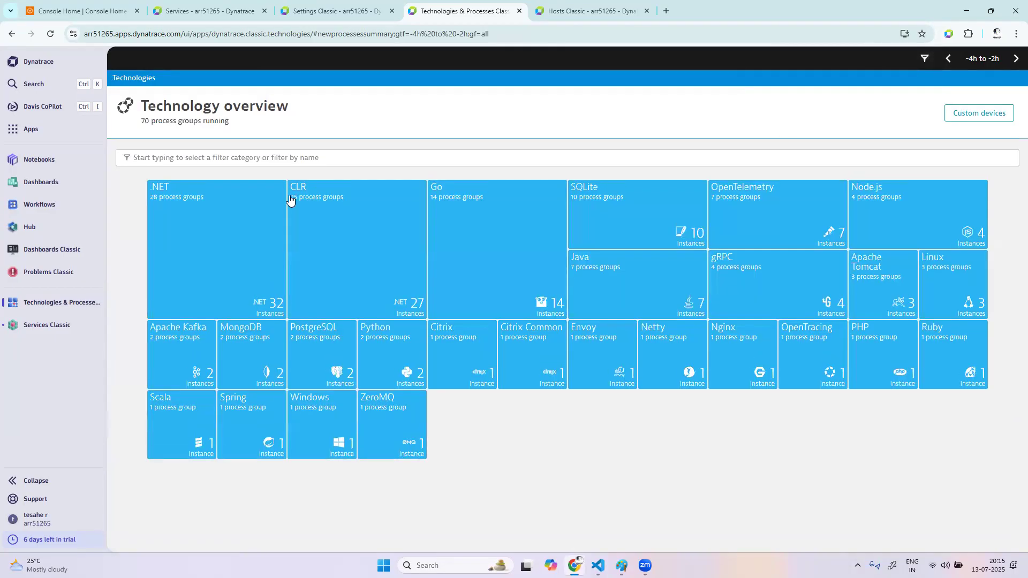
# Open the kafka.Kafka process group from the Apache Kafka technology and select its PROCESS_GROUP ID in the page address
pyautogui.click(180, 352)
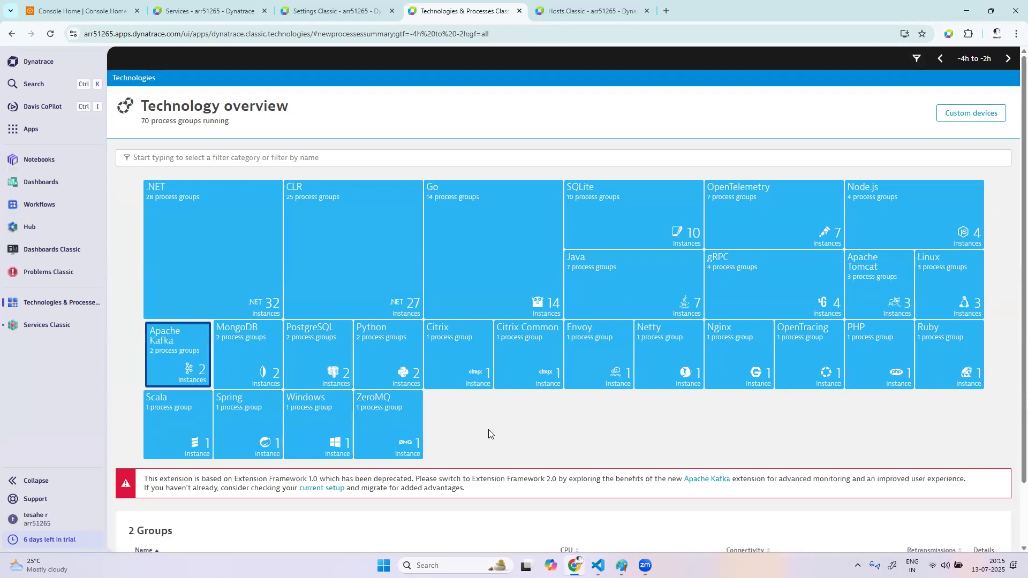
pyautogui.scroll(-1, 488, 429)
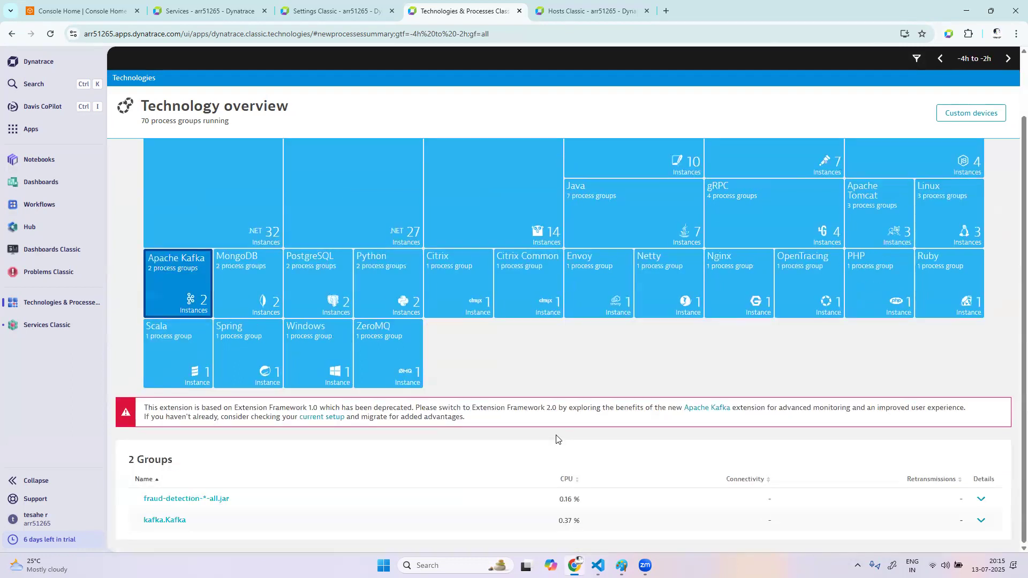
pyautogui.click(177, 521)
pyautogui.moveTo(397, 34); pyautogui.dragTo(529, 32)
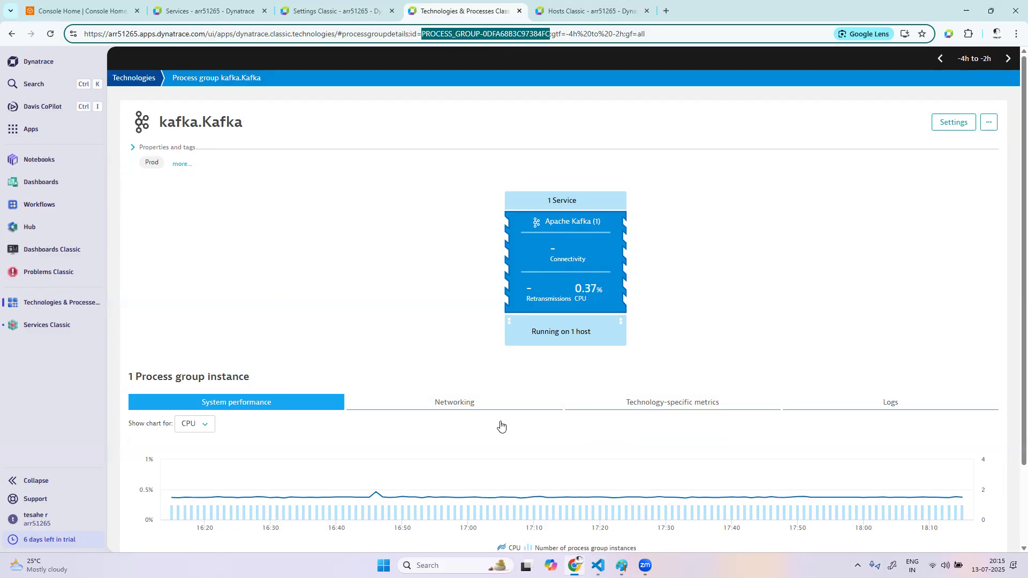
pyautogui.click(621, 565)
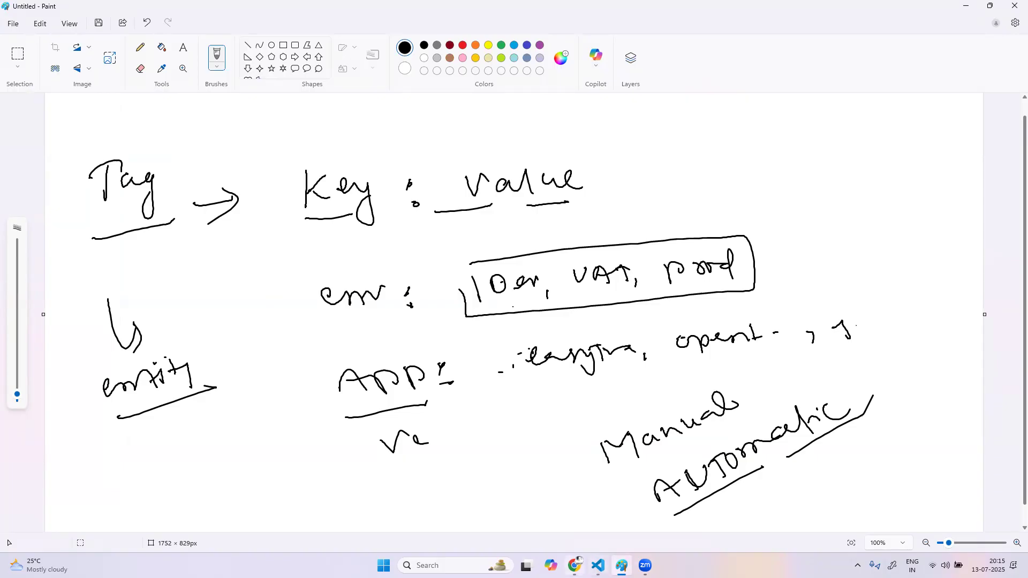
pyautogui.click(575, 566)
# Expand the full description of automatically applied tags in Settings Classic and highlight the Application and enviornment tag names
pyautogui.click(322, 12)
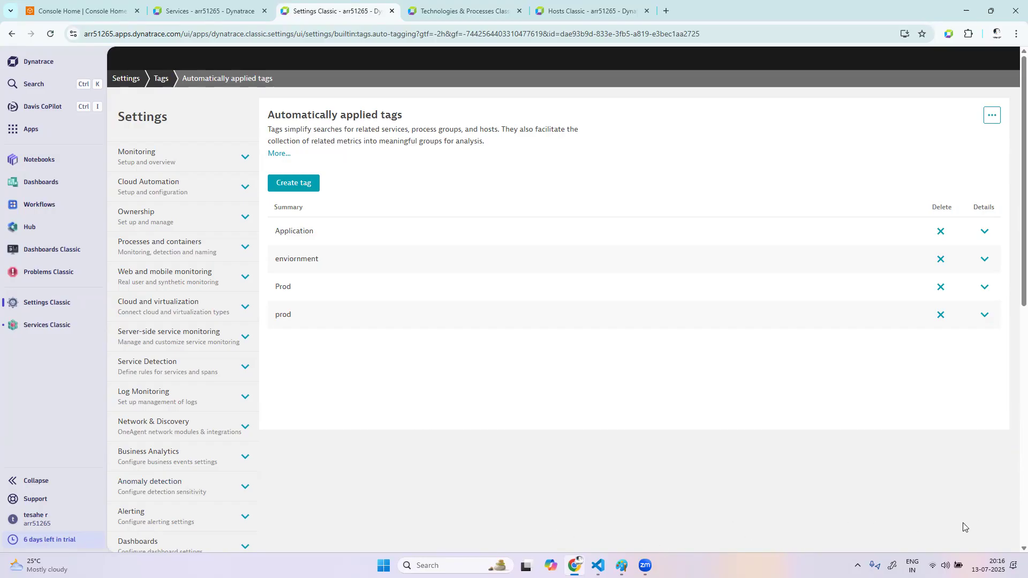
pyautogui.click(284, 153)
pyautogui.moveTo(479, 343); pyautogui.dragTo(267, 131)
pyautogui.click(690, 266)
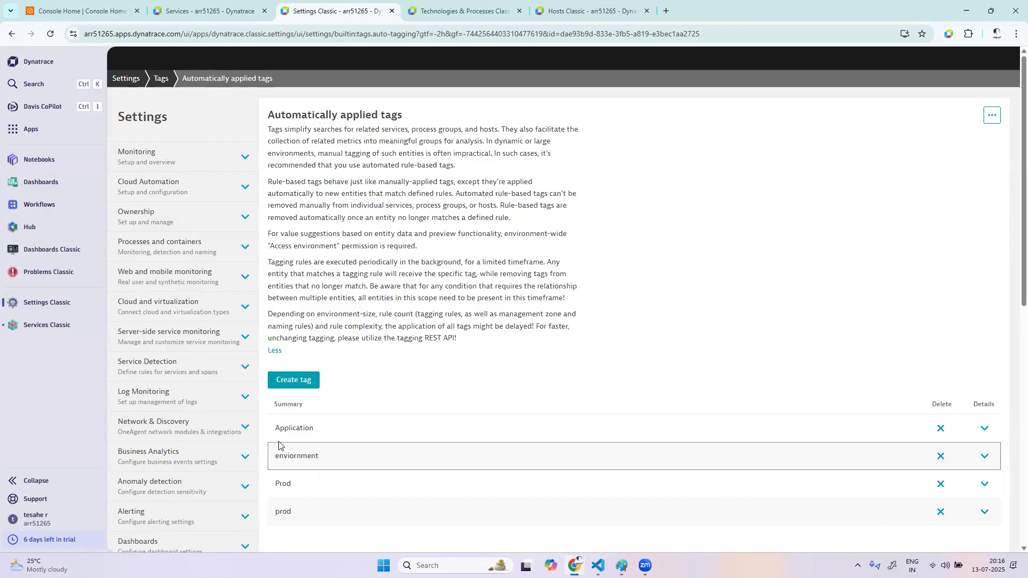
pyautogui.moveTo(274, 427); pyautogui.dragTo(321, 428)
pyautogui.moveTo(274, 458); pyautogui.dragTo(328, 457)
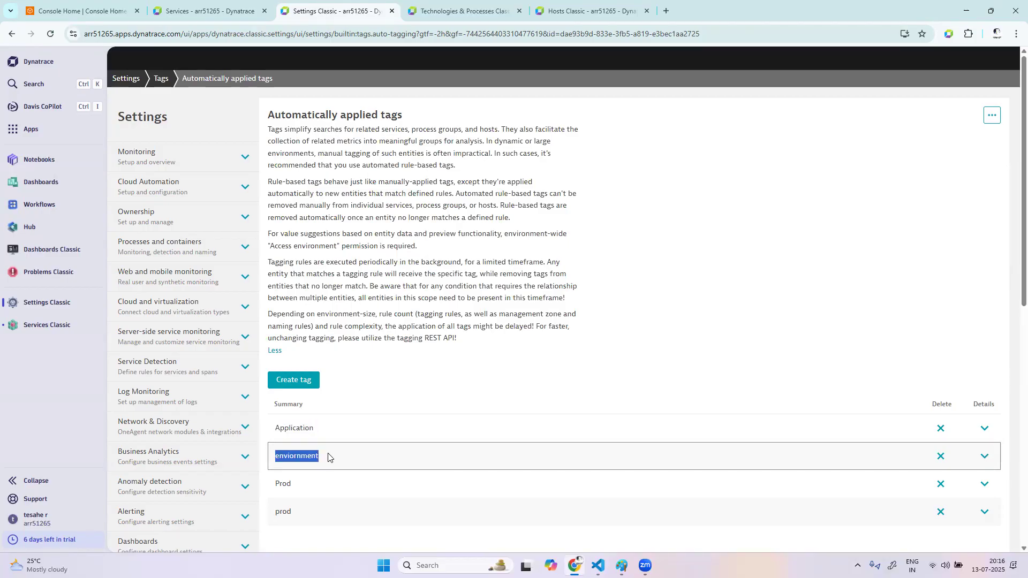
# Start a new automatically applied tag and add a rule to it, with its optional tag value ready for entry
pyautogui.click(313, 382)
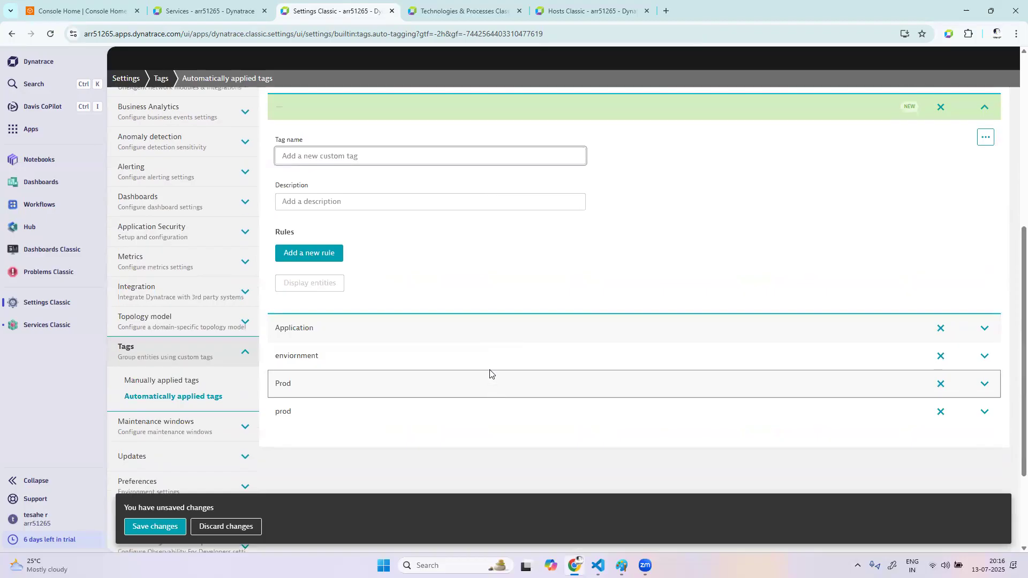
pyautogui.click(315, 272)
pyautogui.click(369, 372)
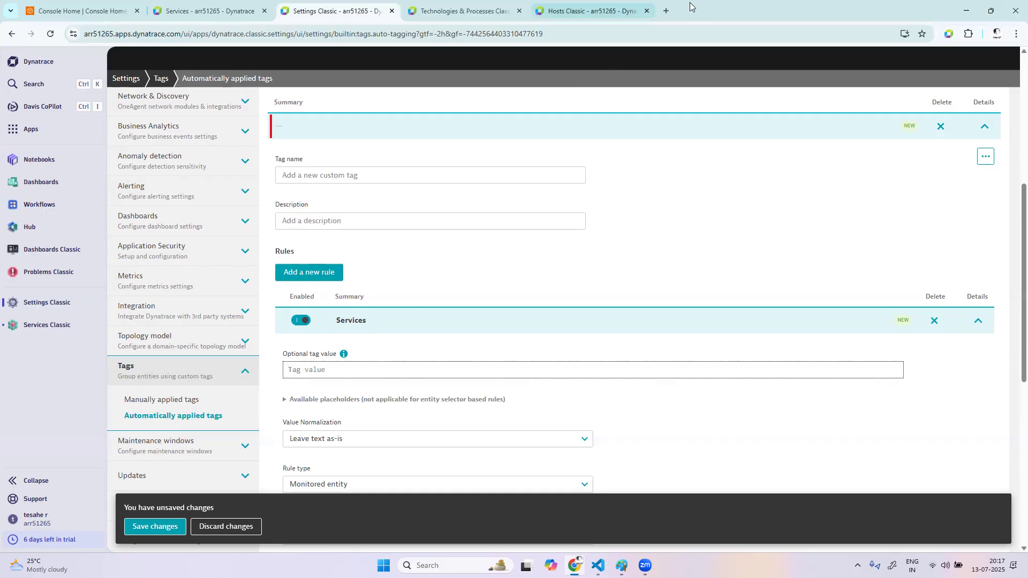
# Search Google for "tag limit in dynatrace" in a new browser tab
pyautogui.hotkey('ctrl', 't')
pyautogui.click(516, 32)
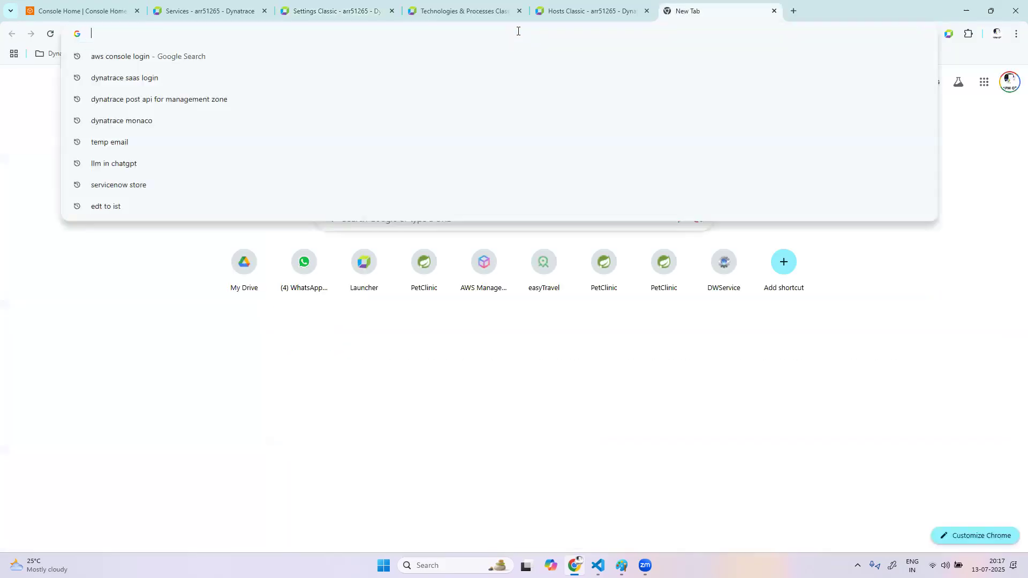
pyautogui.write('tag')
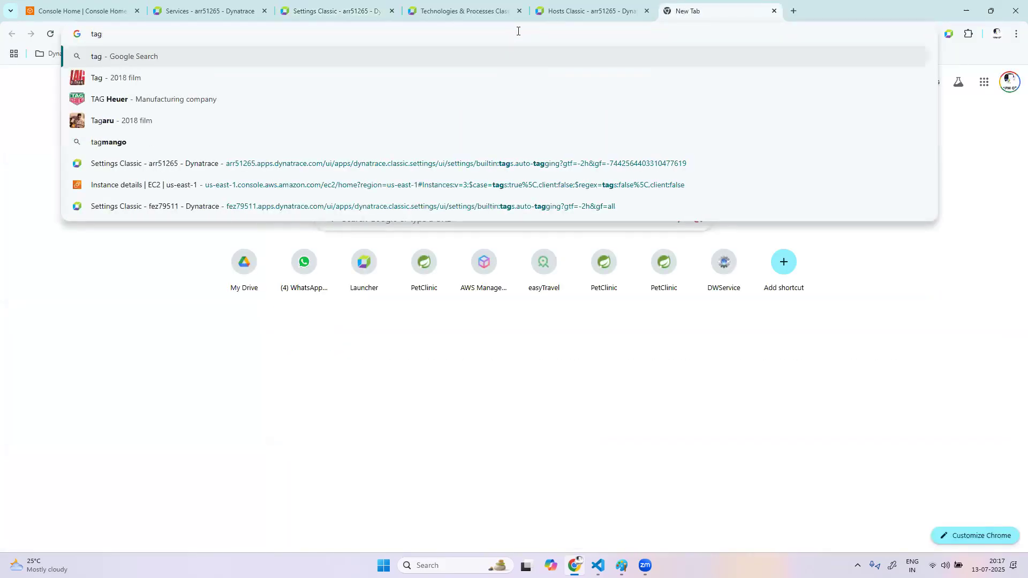
pyautogui.write(' limit ')
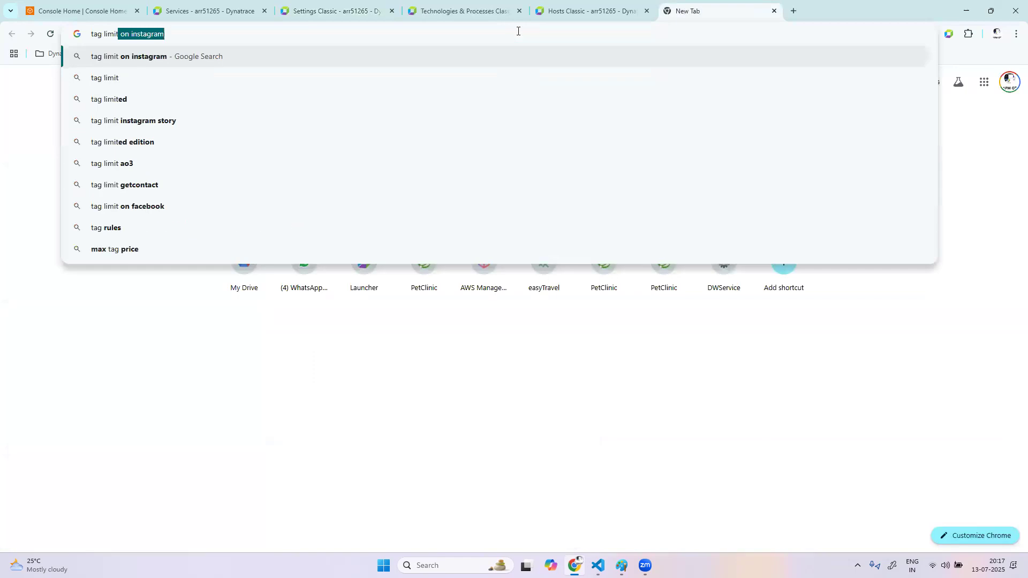
pyautogui.write('in dynatrace')
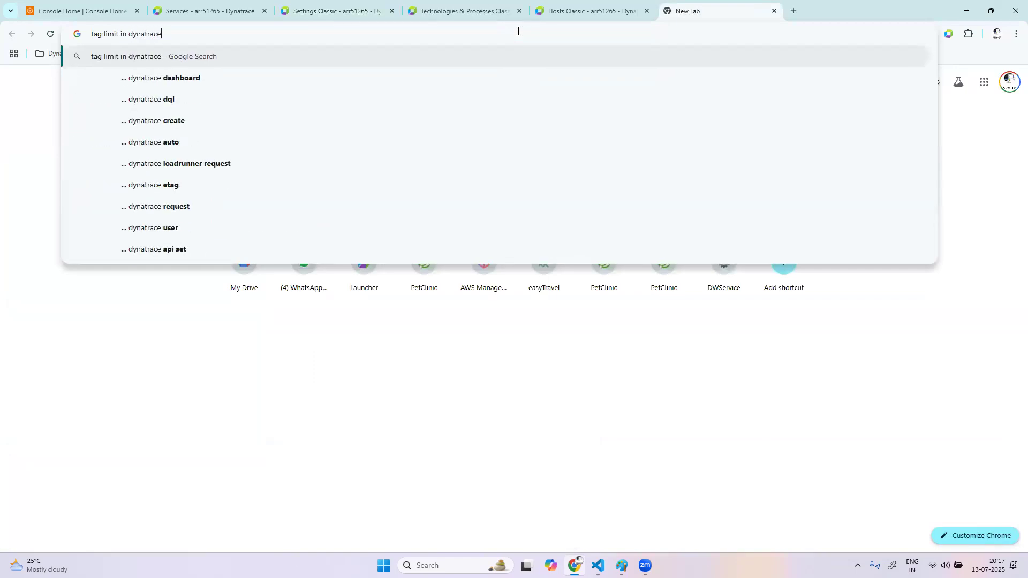
pyautogui.press('Return')
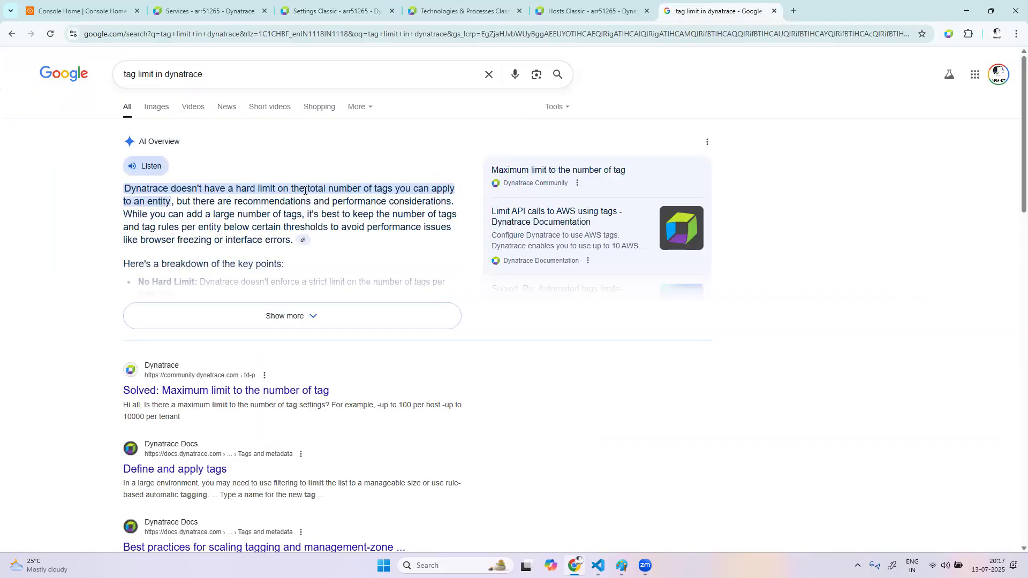
# Open the "Maximum limit to the number of tag" and "Define and apply tags" results in separate new browser tabs
pyautogui.rightClick(268, 396)
pyautogui.click(303, 406)
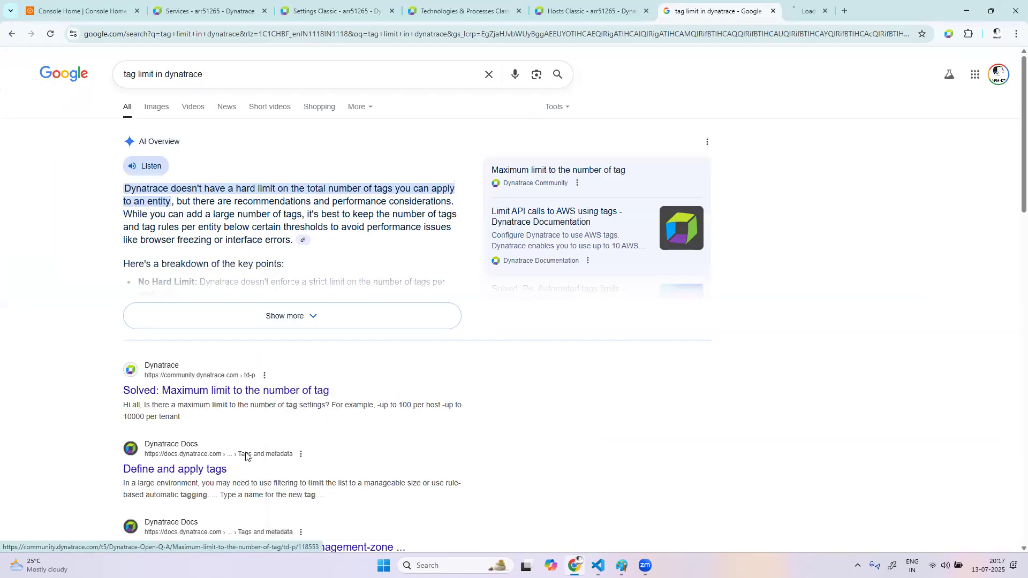
pyautogui.rightClick(198, 469)
pyautogui.click(277, 343)
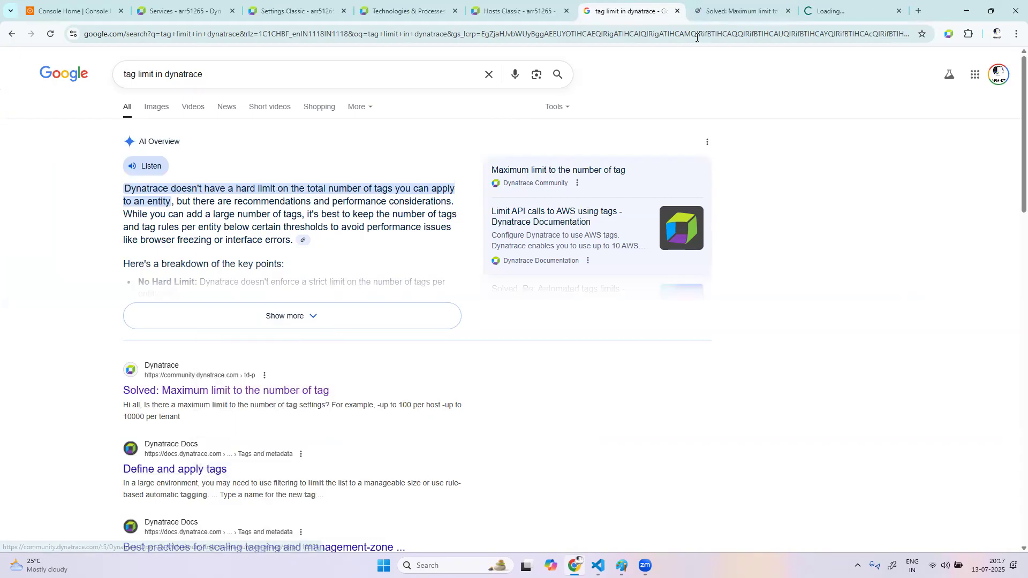
# Read the Dynatrace Community question about the maximum number of tags and its accepted reply
pyautogui.click(729, 11)
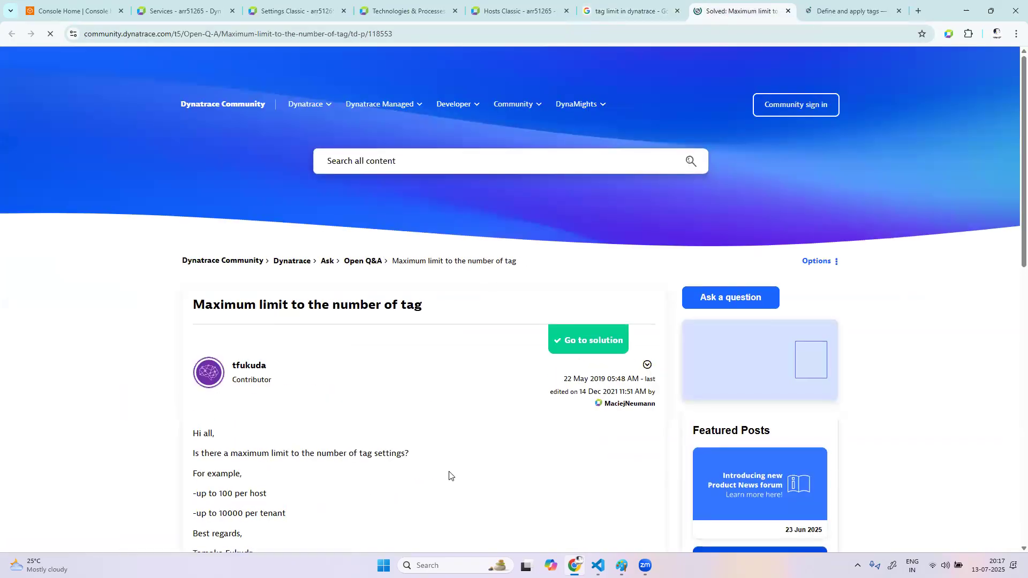
pyautogui.scroll(-1, 353, 481)
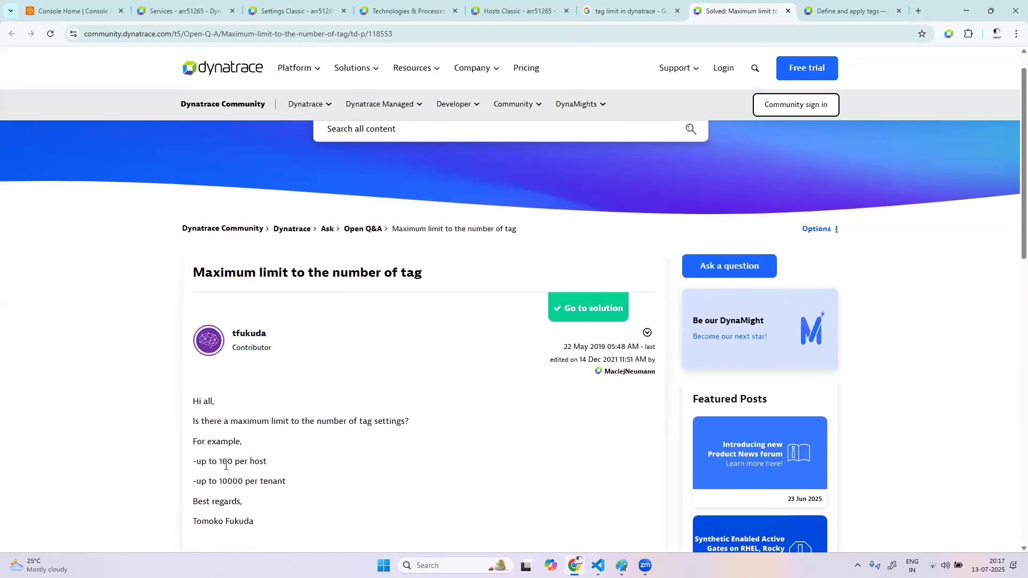
pyautogui.doubleClick(231, 481)
pyautogui.scroll(-9, 519, 493)
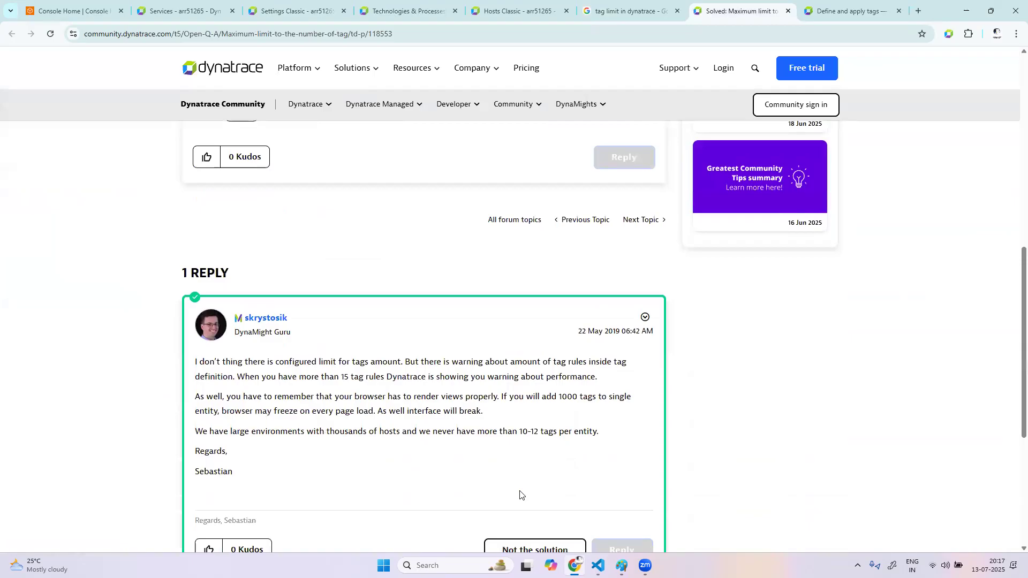
# Reread the community question's example limits of tags per host and per tenant
pyautogui.scroll(6, 519, 494)
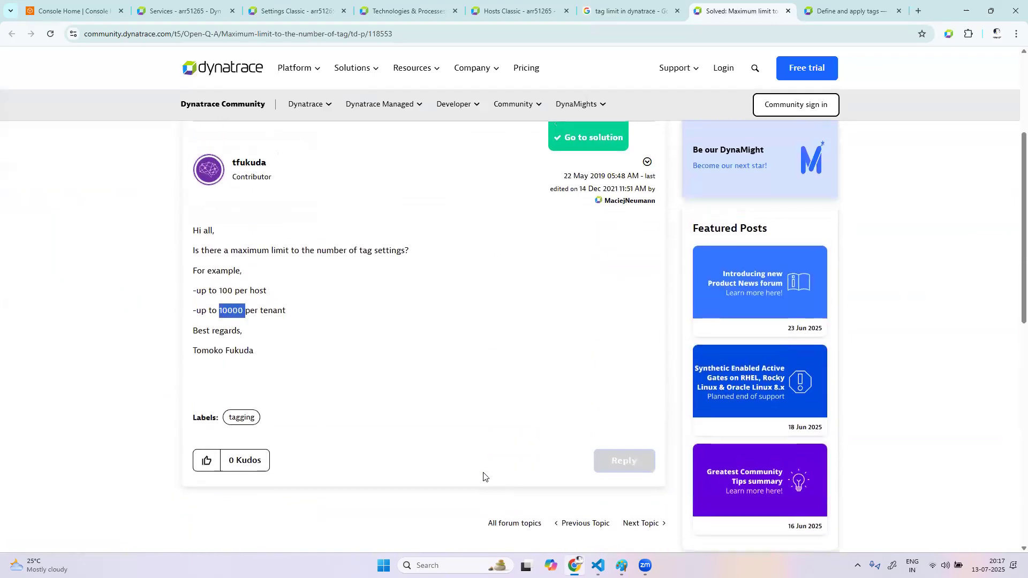
pyautogui.doubleClick(224, 290)
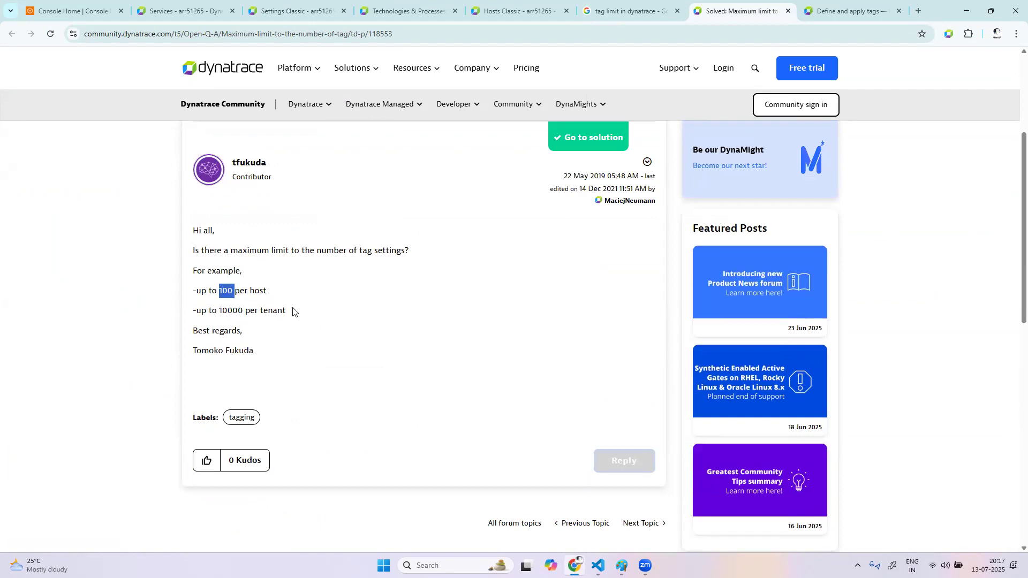
pyautogui.doubleClick(231, 310)
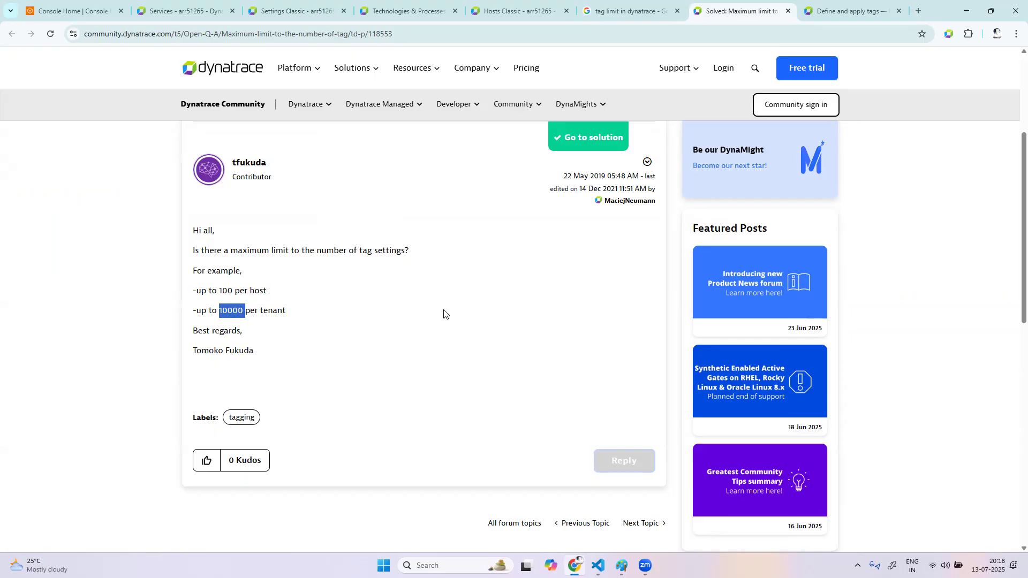
pyautogui.scroll(4, 443, 313)
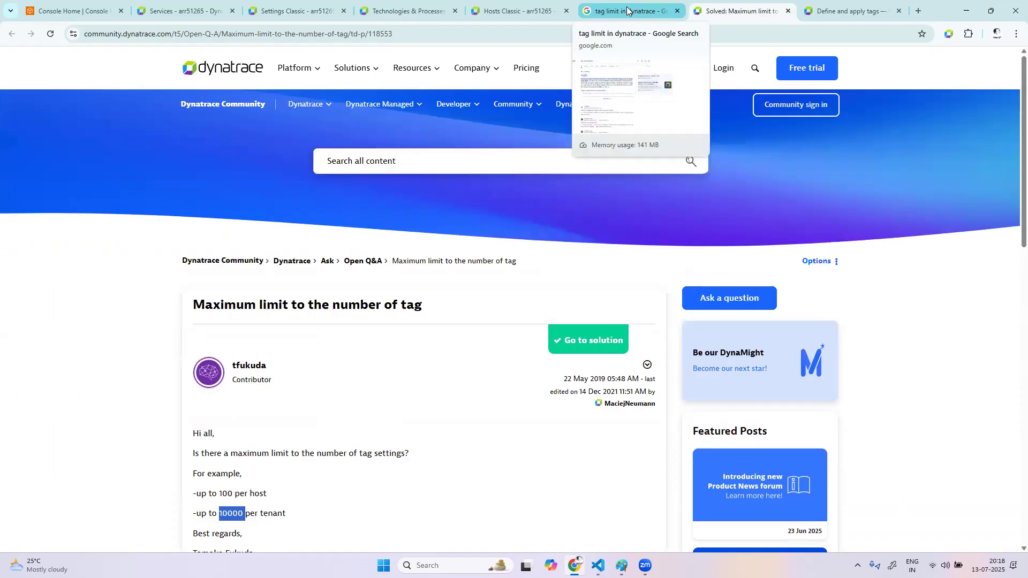
# Expand the AI Overview for the Google tag limit search and review its key points and the results beneath it
pyautogui.click(628, 11)
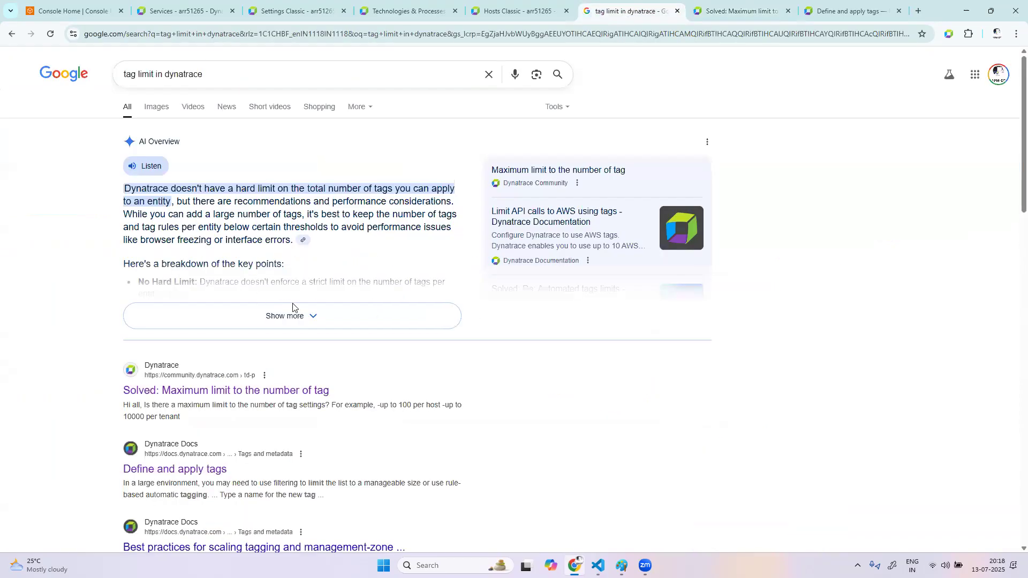
pyautogui.click(333, 321)
pyautogui.scroll(-7, 573, 337)
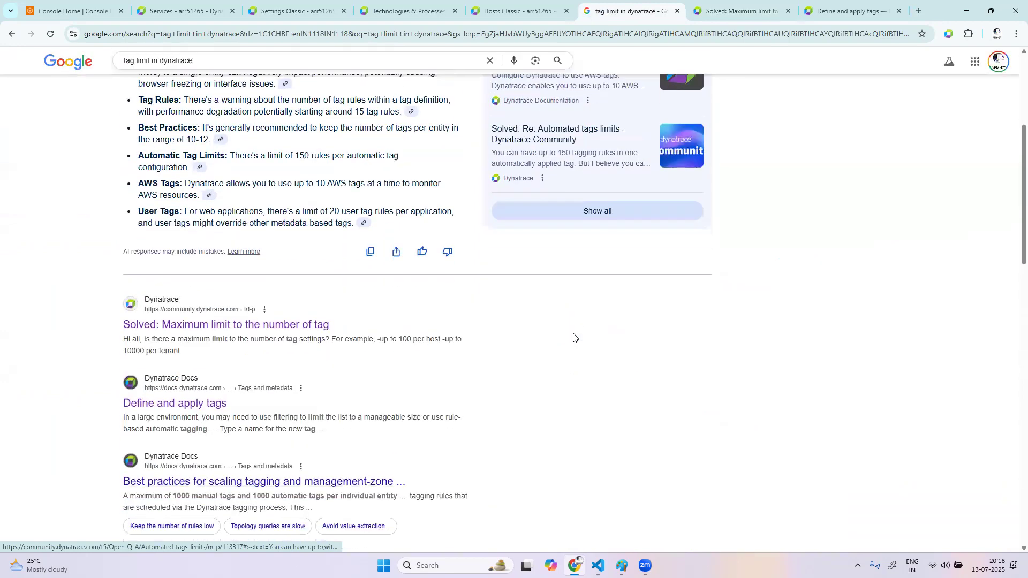
pyautogui.scroll(-2, 573, 338)
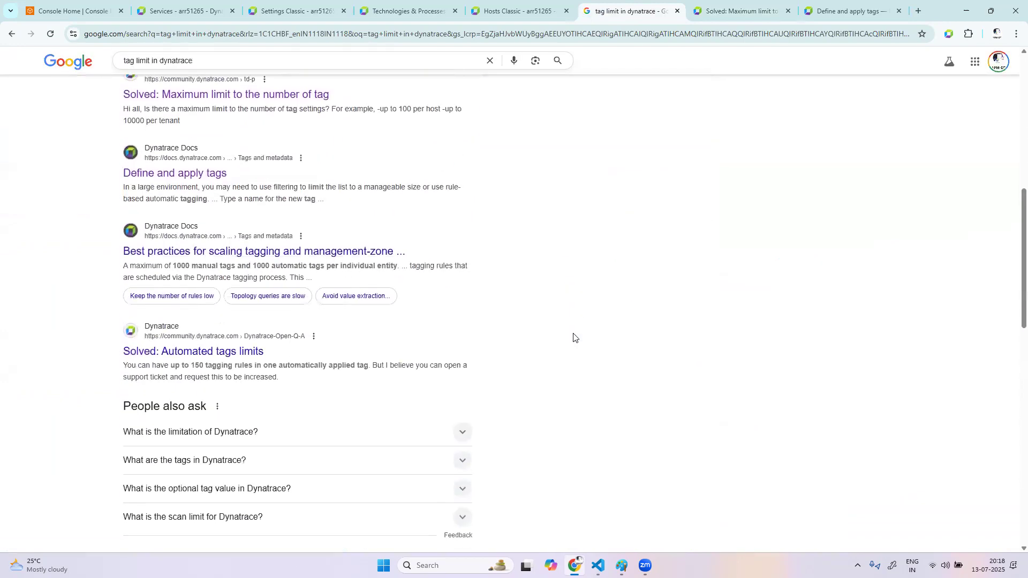
# Switch back to Dynatrace Settings Classic and discard the unsaved automatically applied tag
pyautogui.click(329, 4)
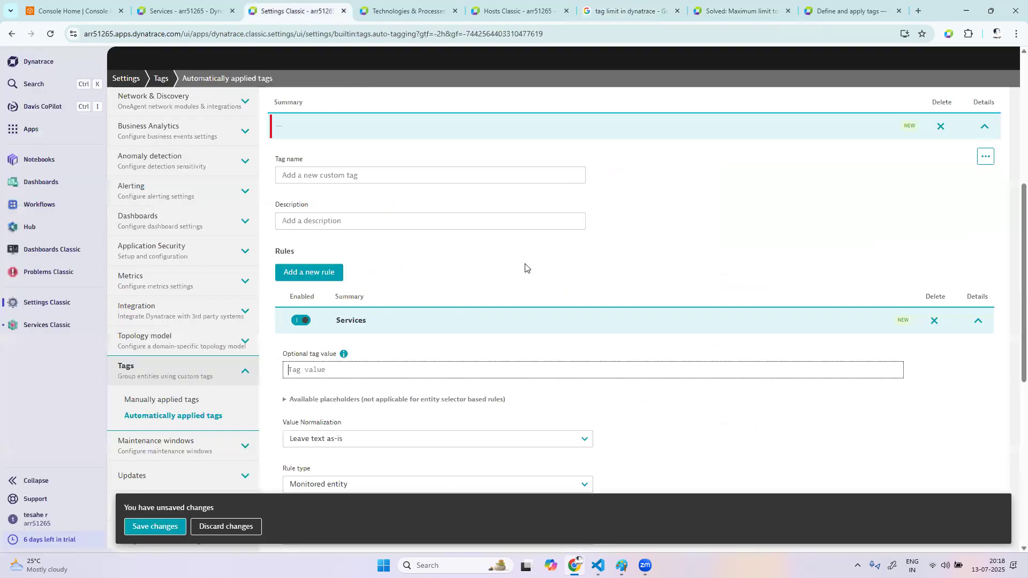
pyautogui.click(236, 528)
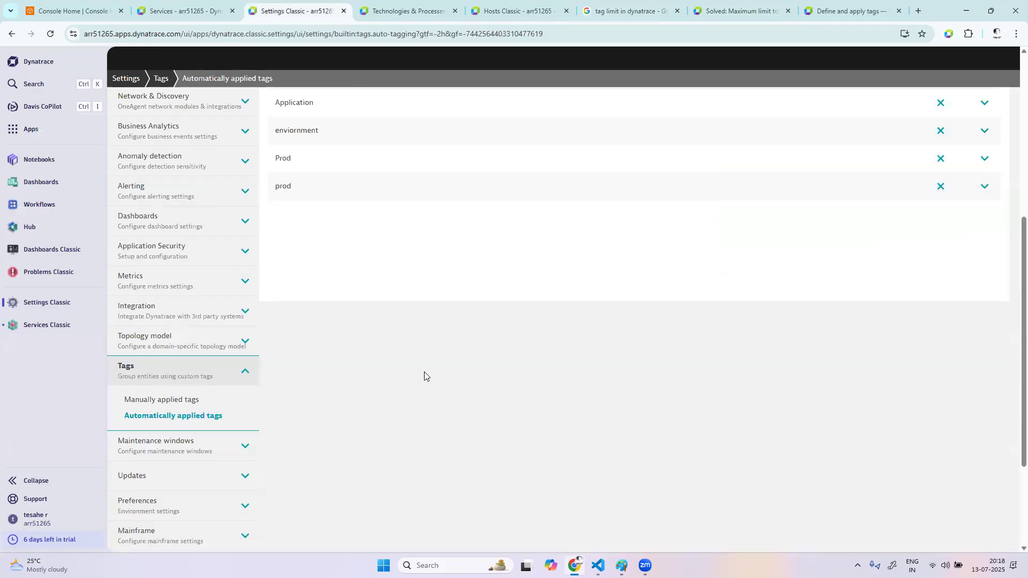
pyautogui.scroll(3, 423, 375)
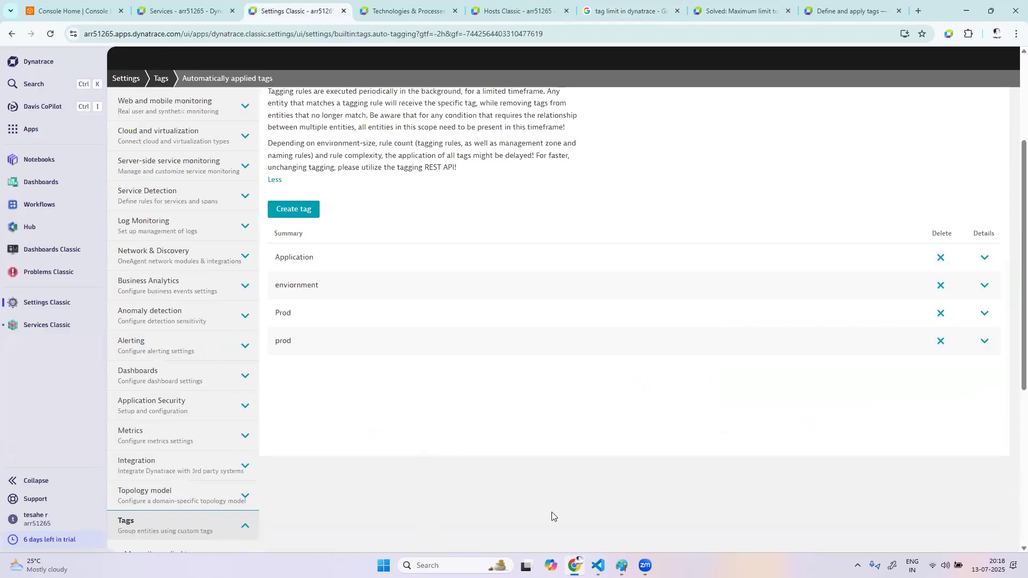
# Switch to Paint to review the handwritten tag sketch, and return to the Dynatrace tag settings in Chrome
pyautogui.click(621, 565)
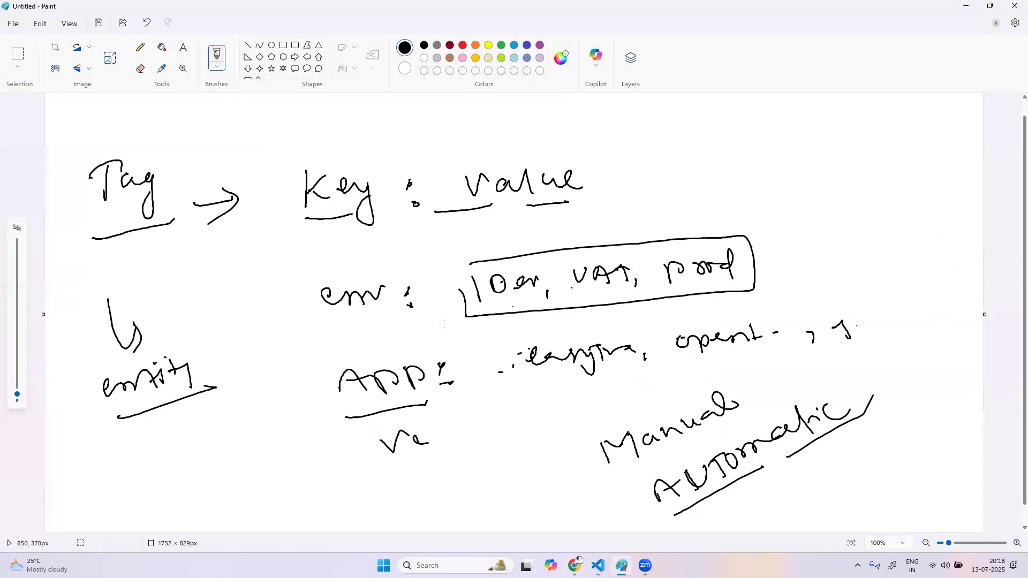
pyautogui.click(122, 142)
pyautogui.click(574, 565)
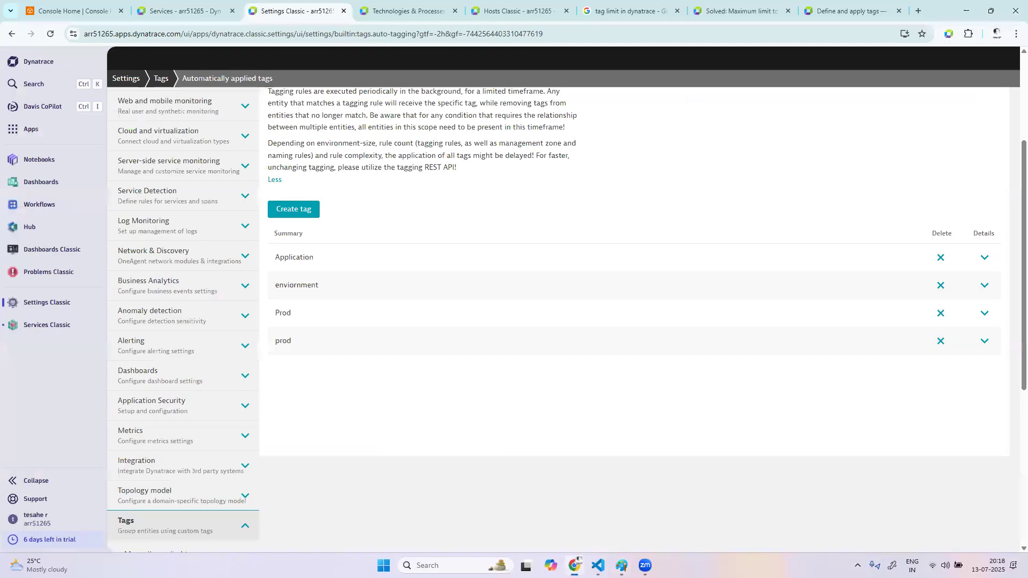
# Open the Dynatrace API page from the support resources in a new browser tab
pyautogui.click(45, 498)
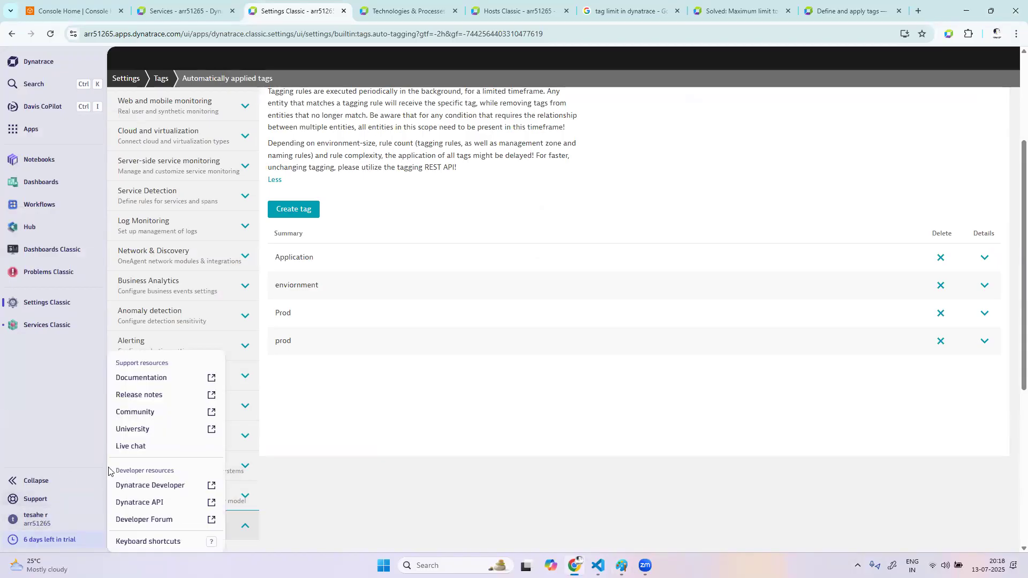
pyautogui.rightClick(154, 504)
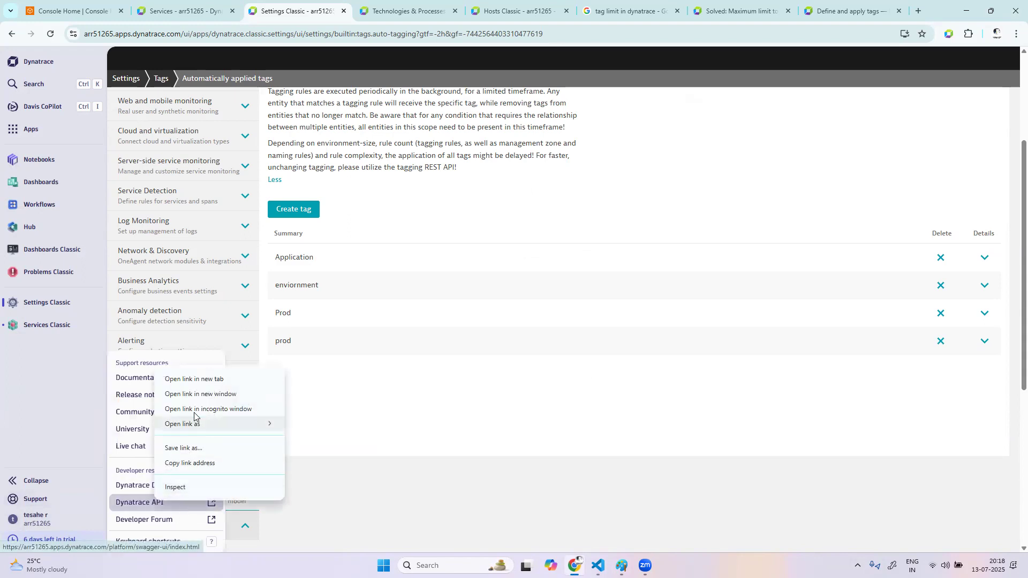
pyautogui.click(209, 385)
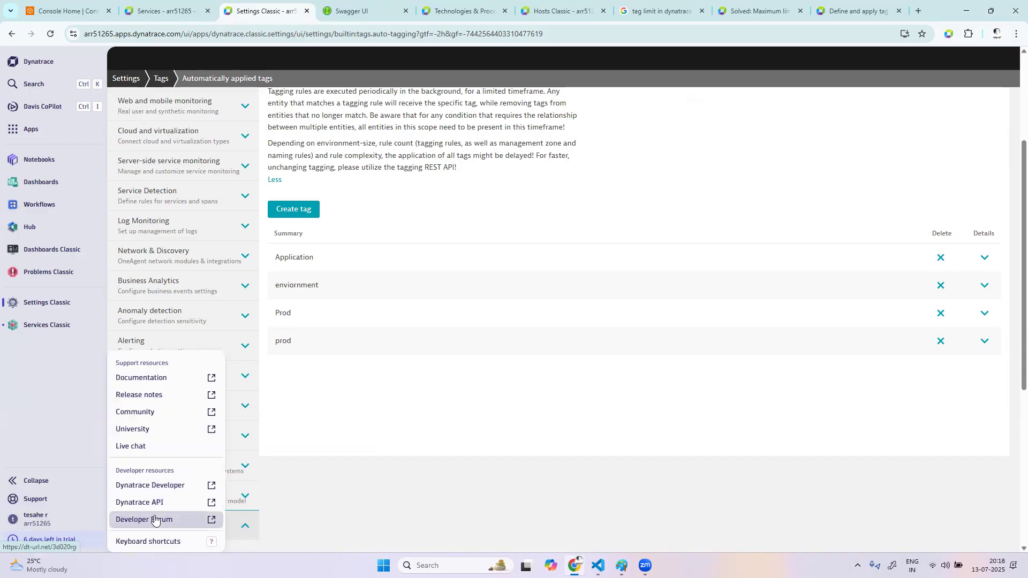
# Open a new live chat conversation with Dynatrace support, close the chat, and show the support resources again
pyautogui.click(156, 448)
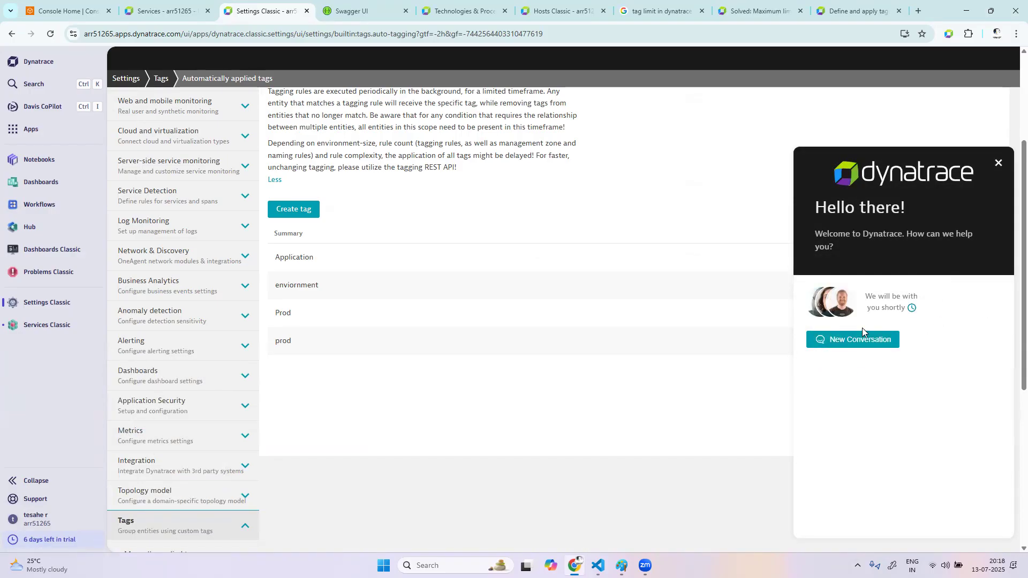
pyautogui.click(861, 345)
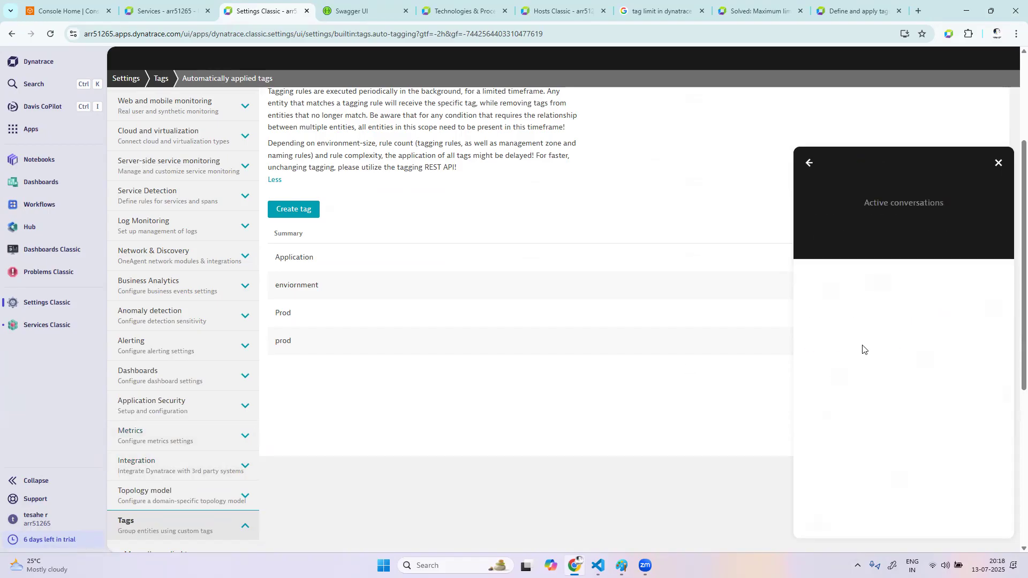
pyautogui.click(877, 517)
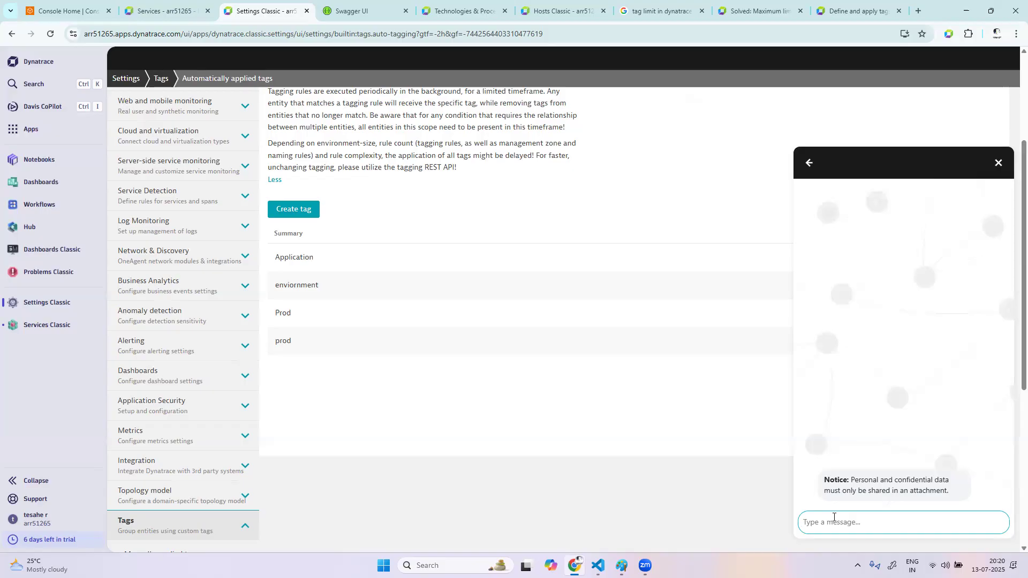
pyautogui.click(999, 163)
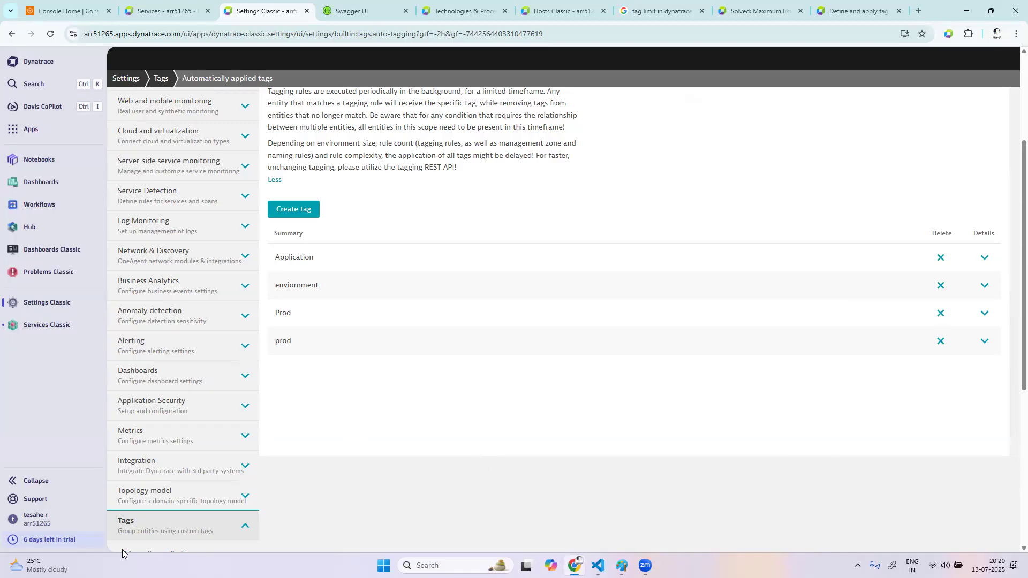
pyautogui.click(33, 498)
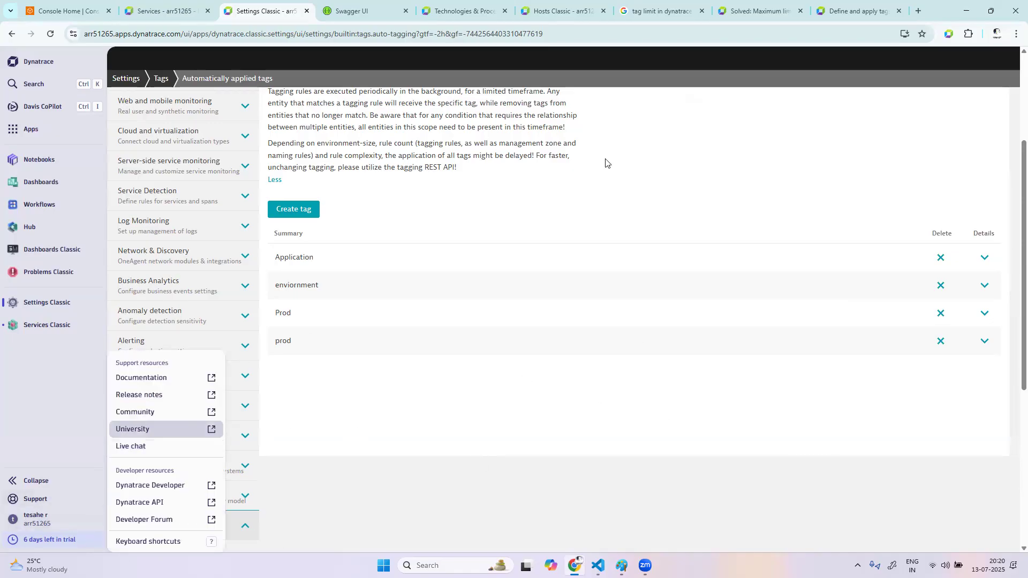
# Look through the API definitions in Swagger UI and open Classic Environment API v2
pyautogui.click(364, 11)
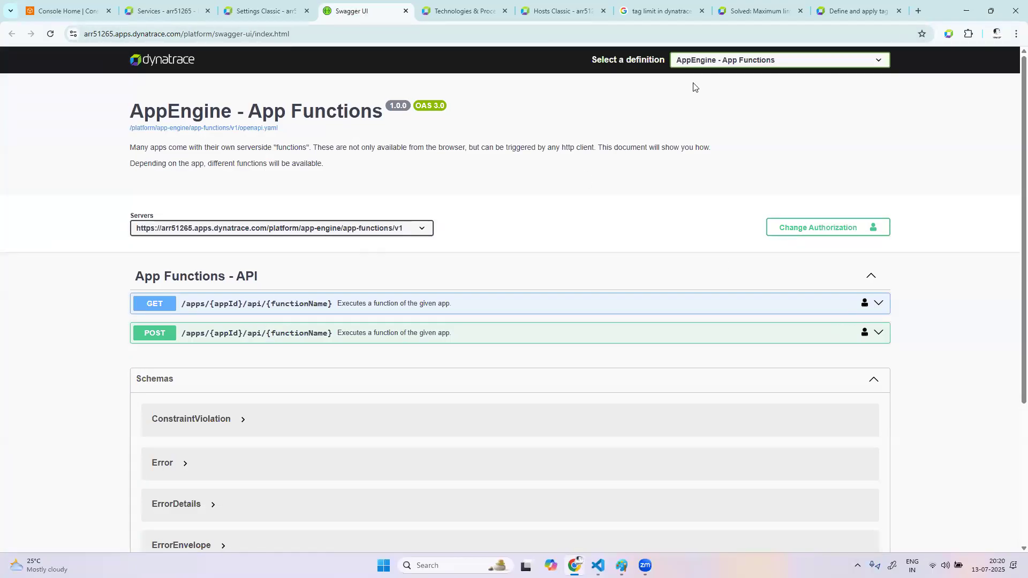
pyautogui.click(352, 229)
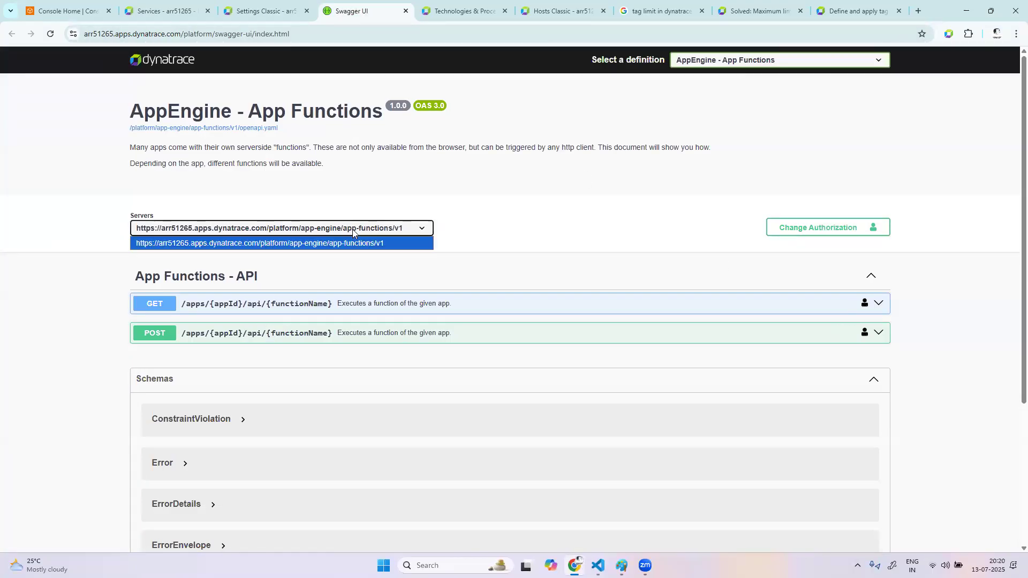
pyautogui.click(750, 61)
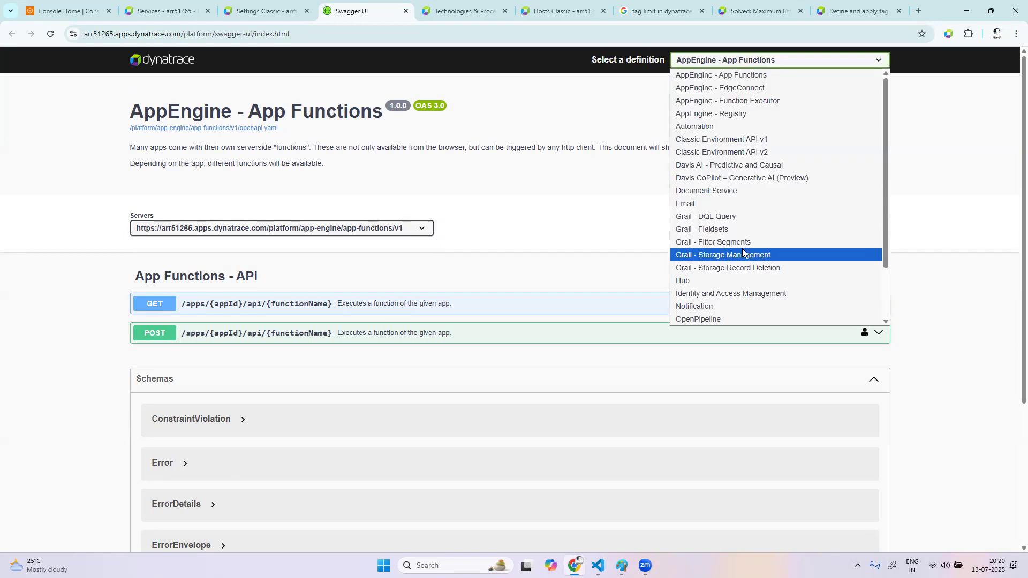
pyautogui.scroll(-2, 796, 195)
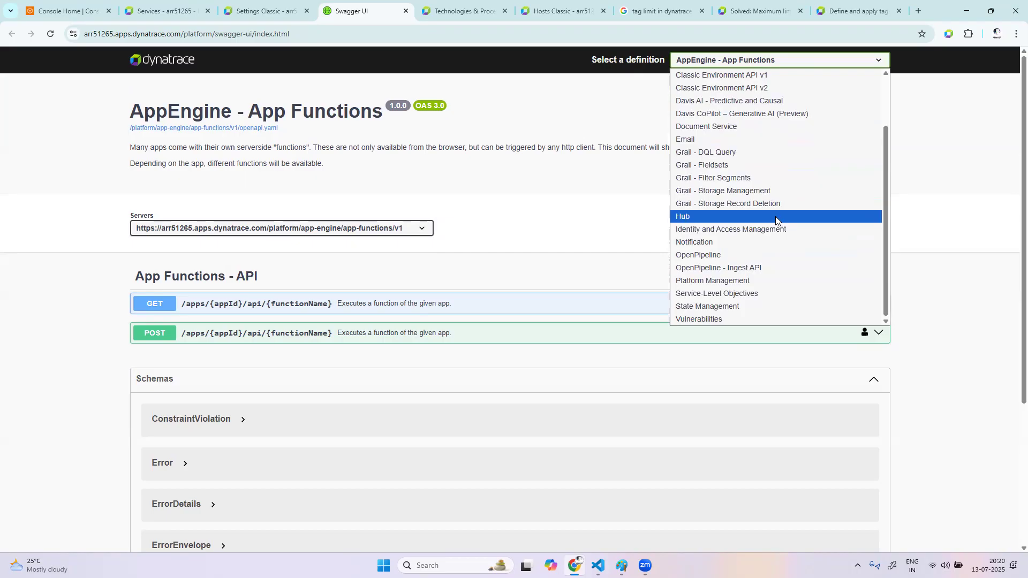
pyautogui.scroll(1, 775, 219)
pyautogui.scroll(1, 776, 219)
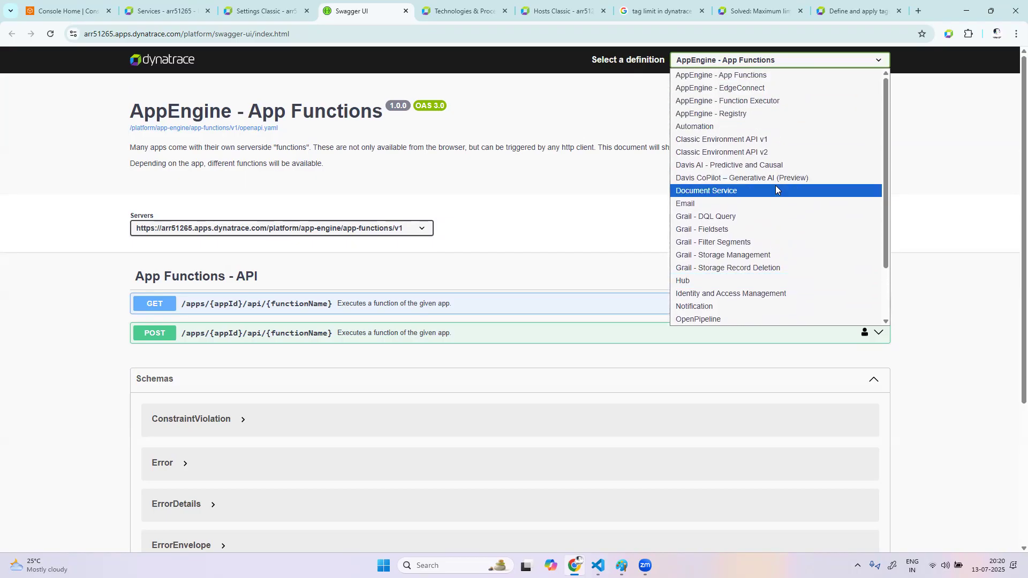
pyautogui.click(774, 153)
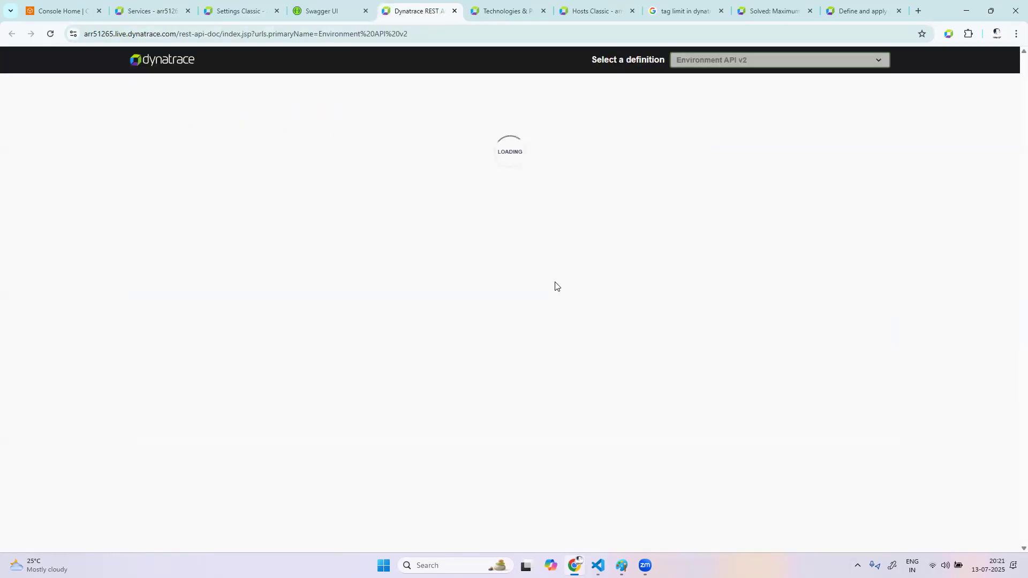
# Find the Monitored entities group in the Environment API v2 reference and expand it to review its endpoints
pyautogui.scroll(-10, 484, 462)
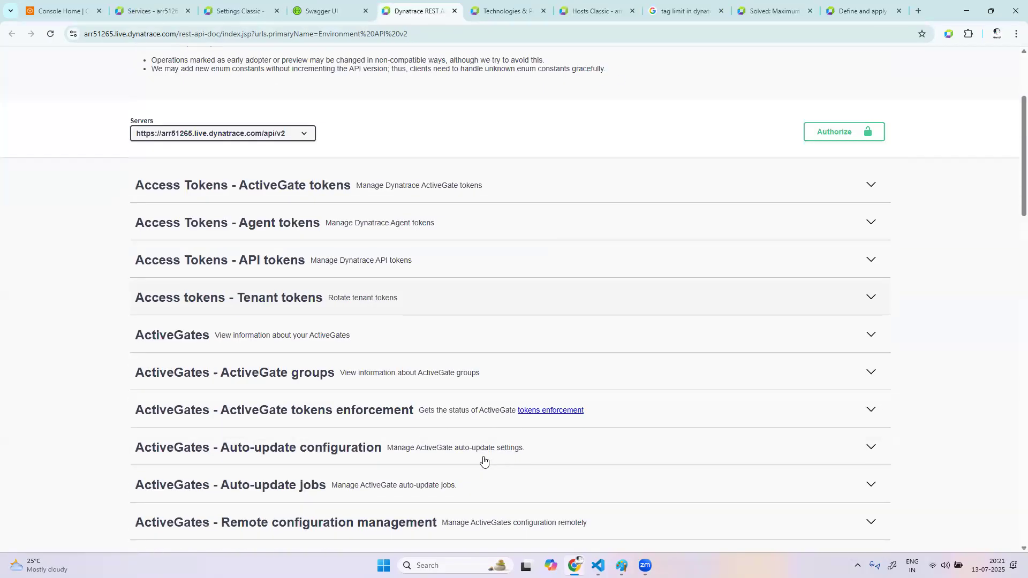
pyautogui.scroll(-5, 484, 461)
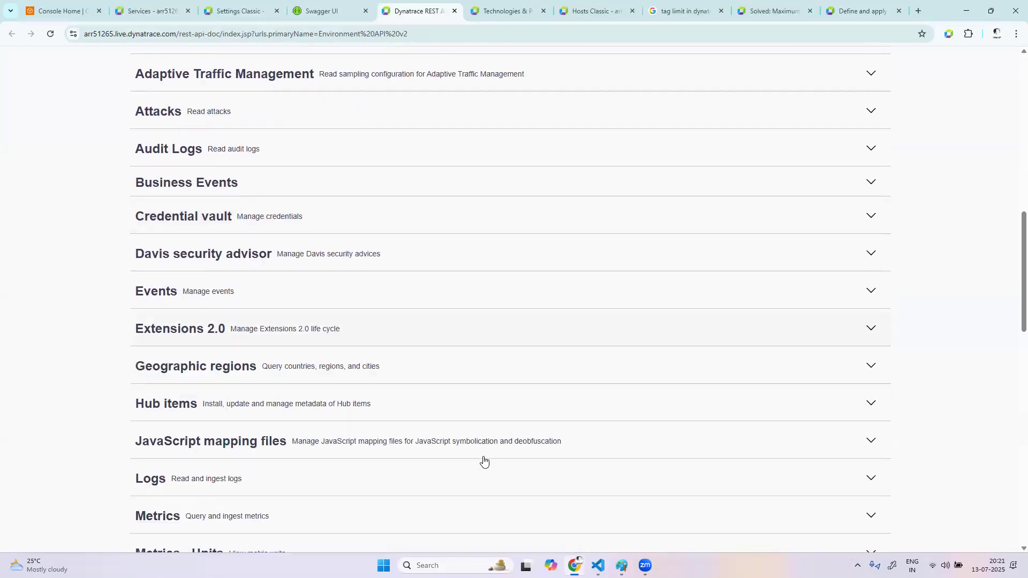
pyautogui.scroll(-2, 257, 428)
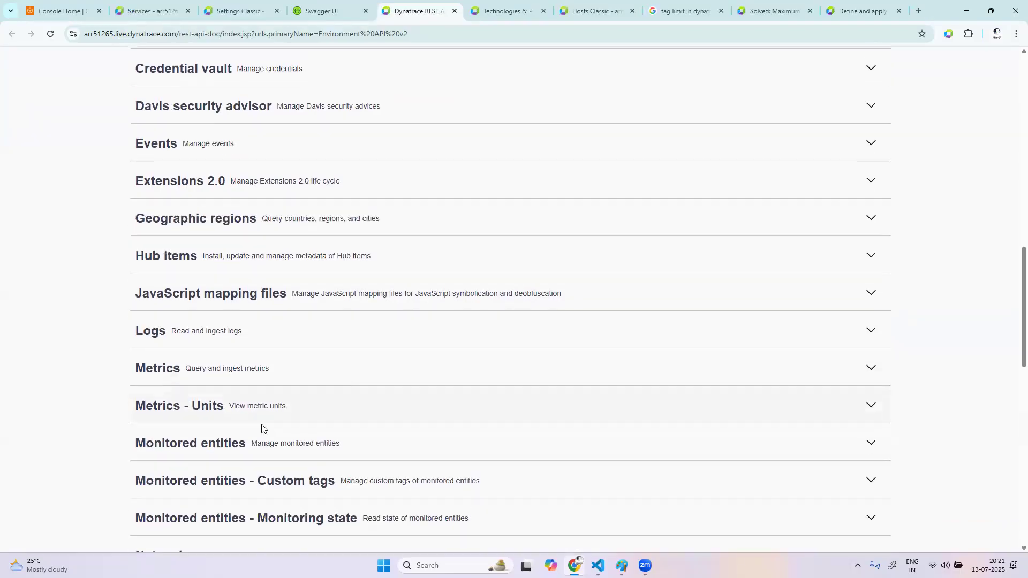
pyautogui.click(416, 347)
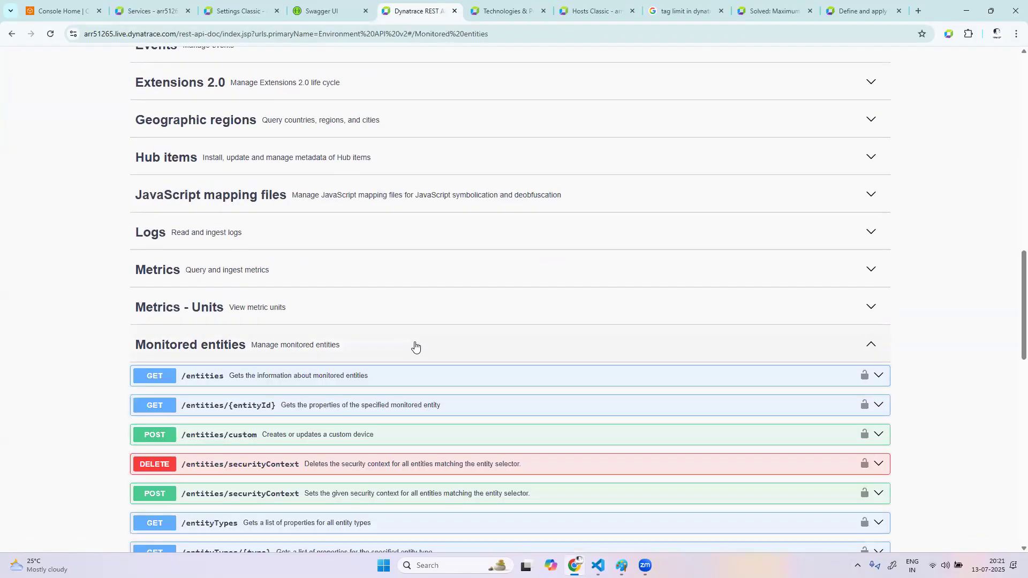
pyautogui.scroll(-2, 381, 480)
pyautogui.scroll(-1, 378, 480)
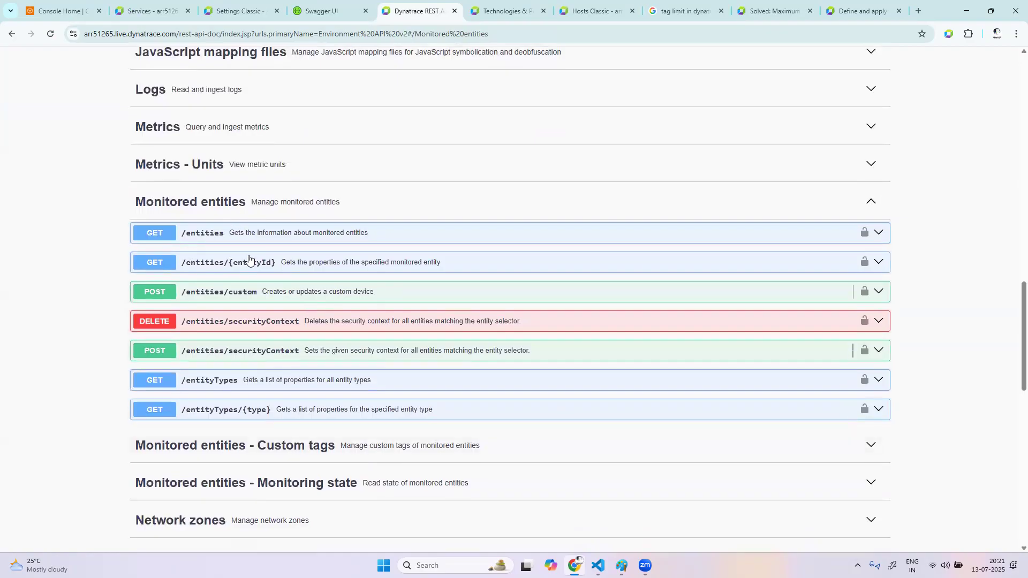
# Expand the Monitored entities - Custom tags endpoints and view the API token authorization for POST /tags without authorizing
pyautogui.click(302, 448)
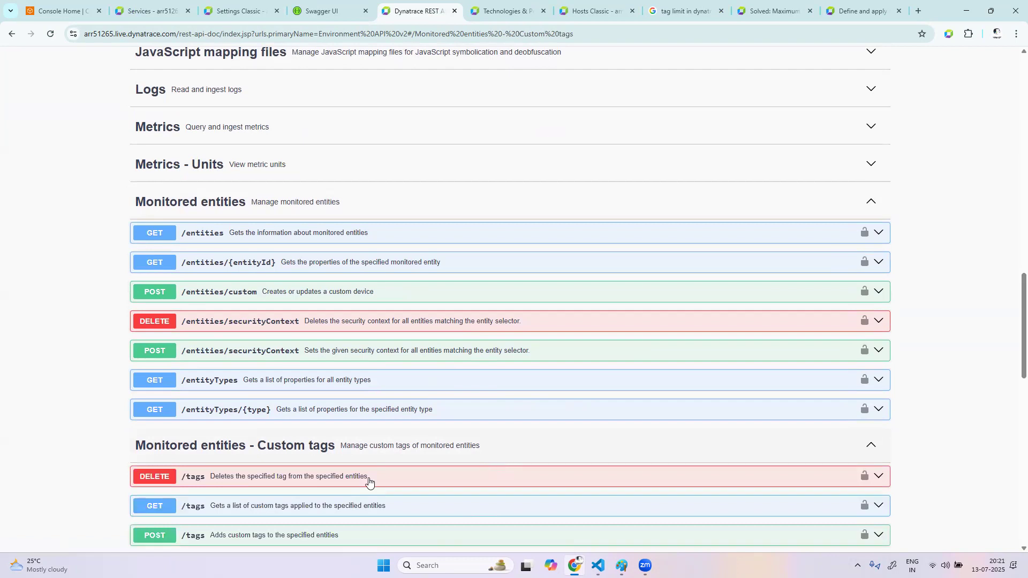
pyautogui.scroll(-1, 161, 503)
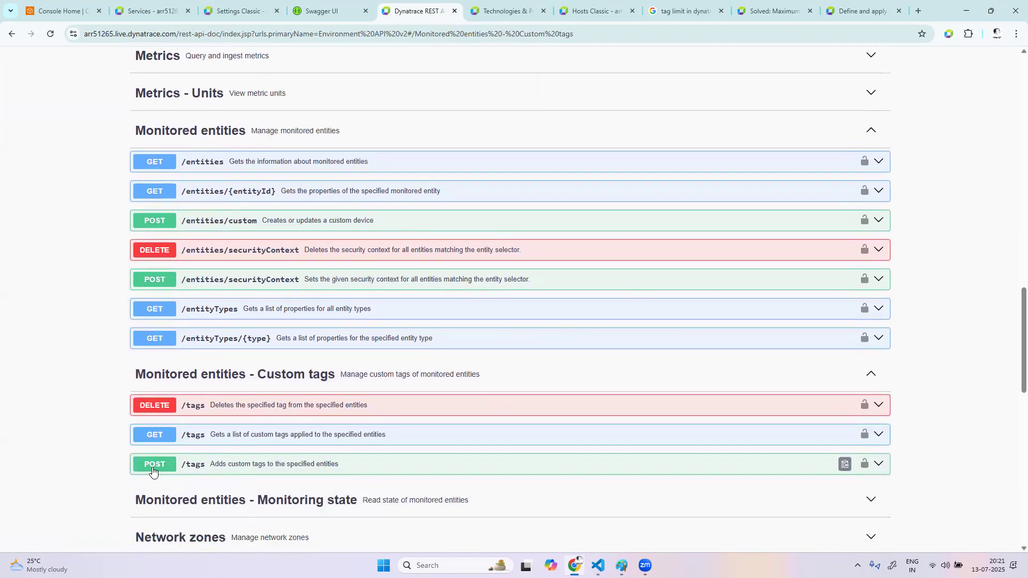
pyautogui.click(864, 464)
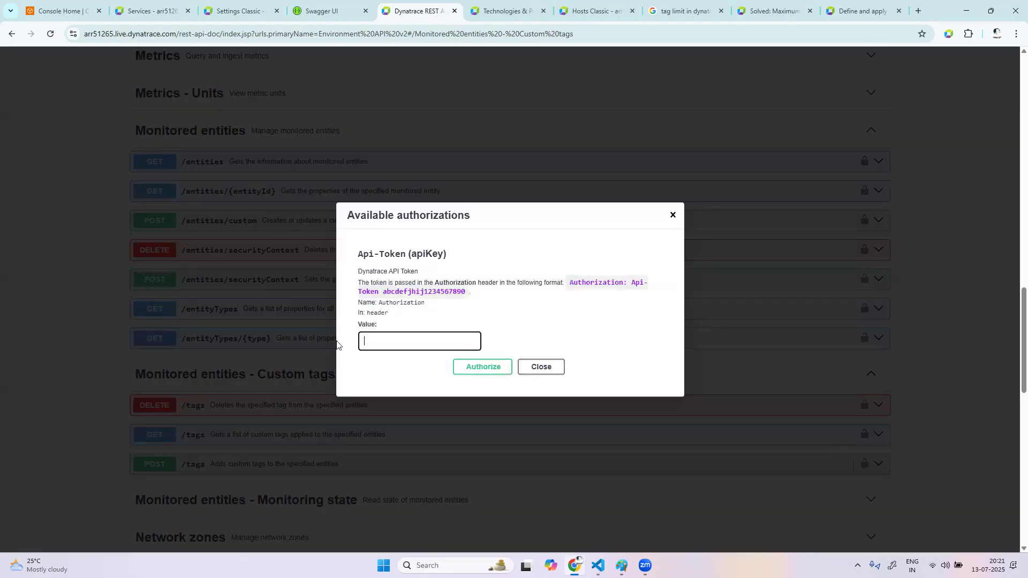
pyautogui.click(673, 214)
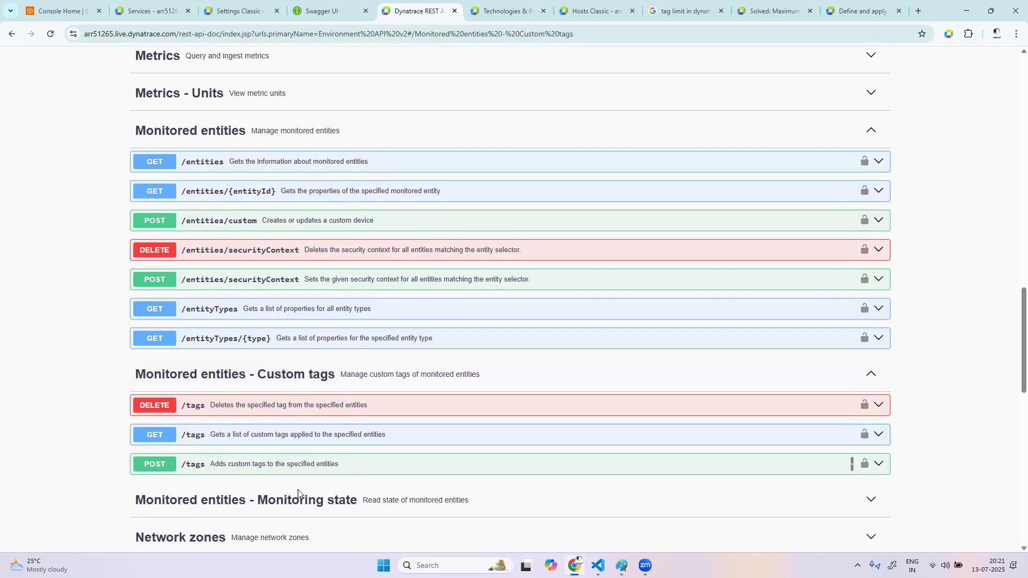
# Switch to Paint and start a new blank canvas, discarding the unsaved tag drawing
pyautogui.click(238, 11)
pyautogui.click(546, 482)
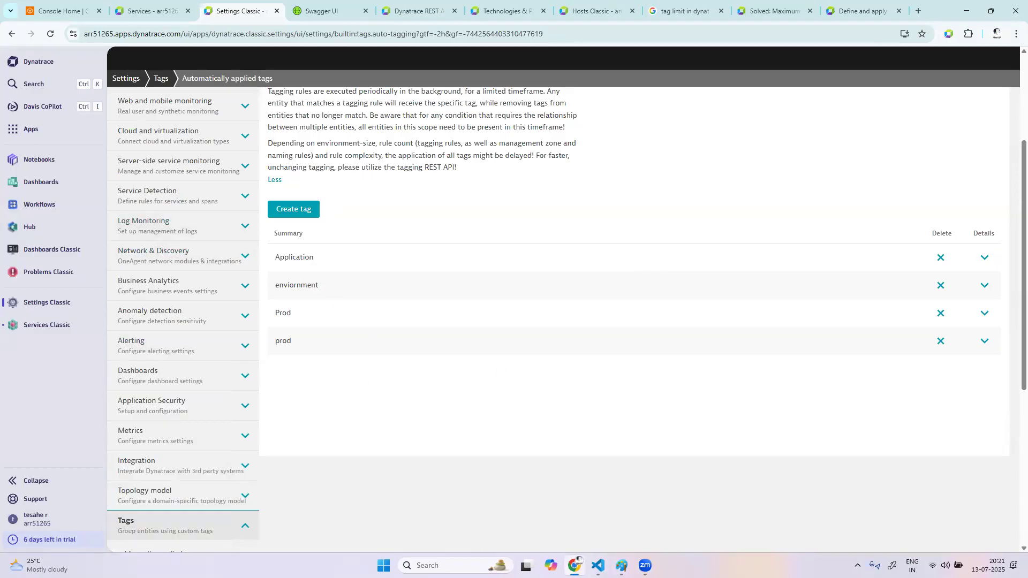
pyautogui.moveTo(574, 564)
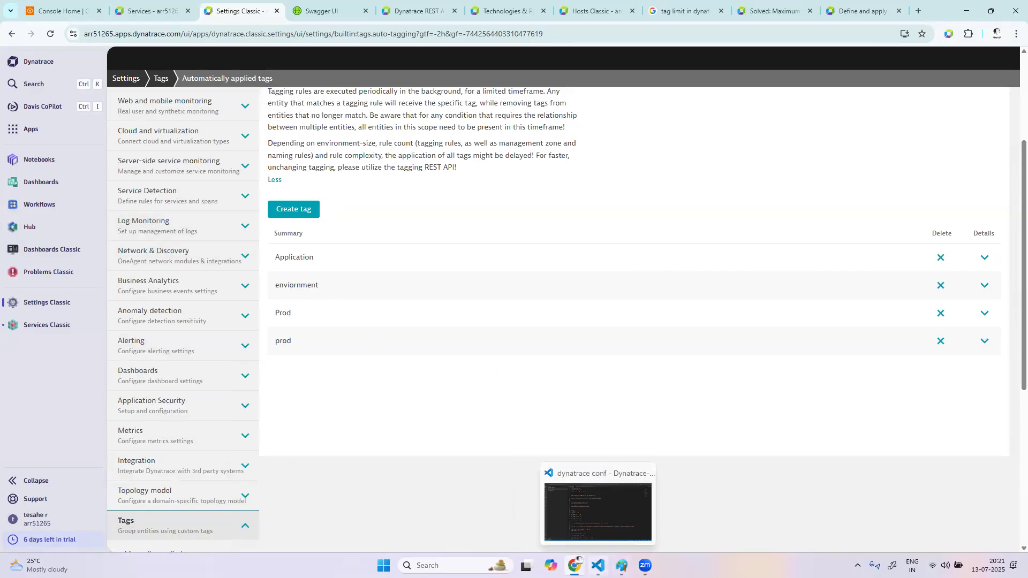
pyautogui.click(598, 565)
pyautogui.click(621, 565)
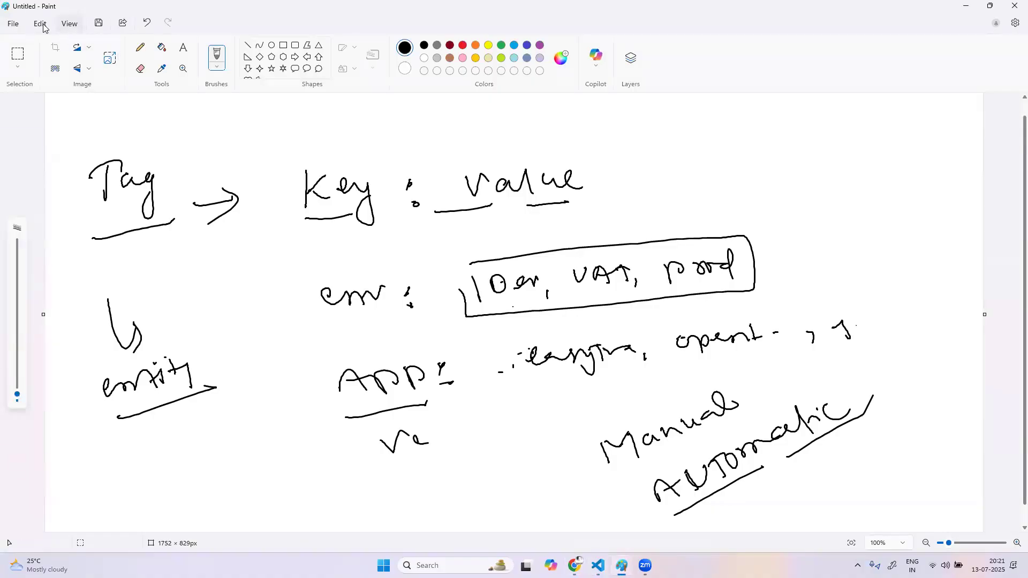
pyautogui.click(13, 23)
pyautogui.click(51, 50)
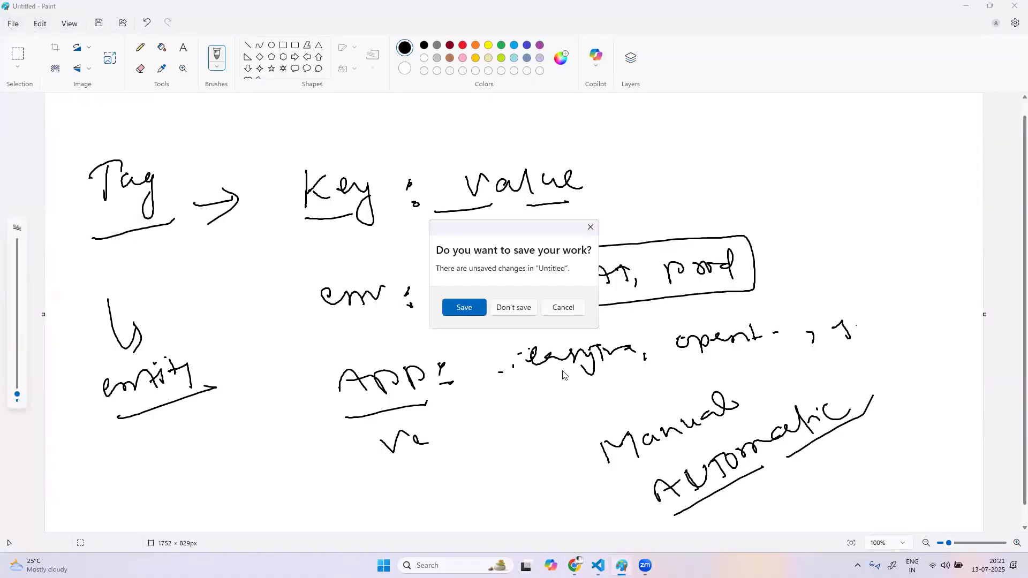
pyautogui.click(519, 313)
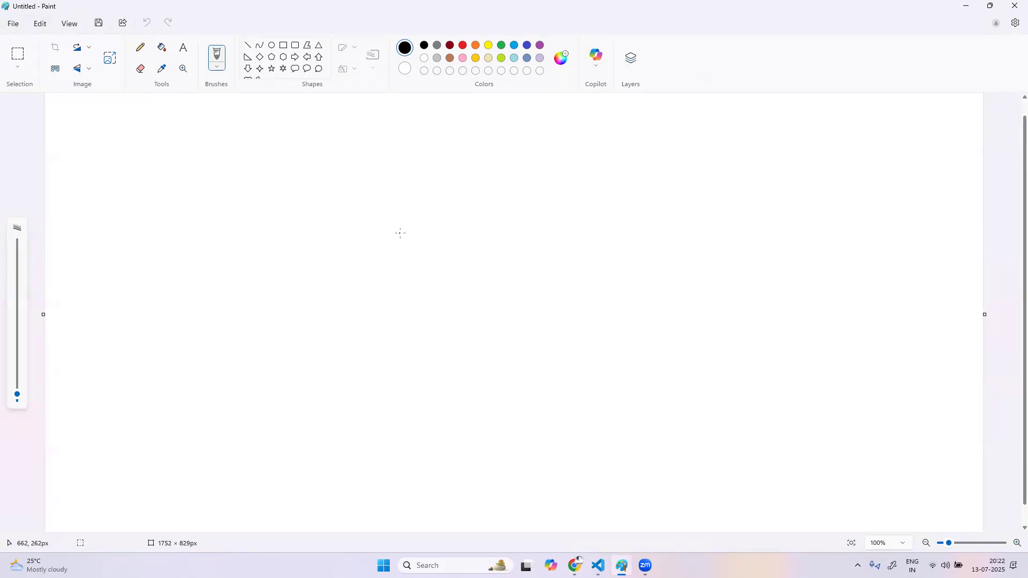
# Handwrite the heading "Anomaly detection" in the upper part of the canvas and underline both words
pyautogui.moveTo(98, 160)
pyautogui.mouseDown()
pyautogui.moveTo(111, 178)
pyautogui.moveTo(119, 166)
pyautogui.moveTo(150, 174)
pyautogui.moveTo(213, 167)
pyautogui.moveTo(236, 199)
pyautogui.moveTo(236, 177)
pyautogui.moveTo(276, 148)
pyautogui.moveTo(277, 178)
pyautogui.mouseUp()
pyautogui.moveTo(284, 168)
pyautogui.mouseDown()
pyautogui.moveTo(301, 165)
pyautogui.moveTo(306, 179)
pyautogui.moveTo(339, 166)
pyautogui.moveTo(398, 172)
pyautogui.mouseUp()
pyautogui.click(127, 198)
pyautogui.moveTo(98, 192); pyautogui.dragTo(173, 185)
pyautogui.moveTo(268, 189); pyautogui.dragTo(416, 188)
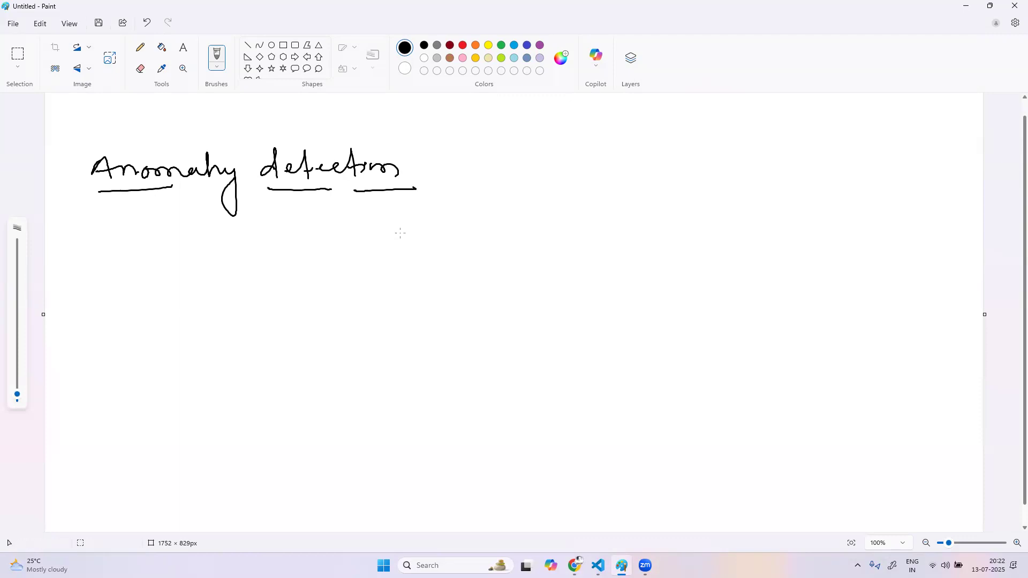
# Handwrite "Auto base line" below the heading and underline it in two parts
pyautogui.moveTo(112, 243); pyautogui.dragTo(140, 245)
pyautogui.moveTo(144, 231)
pyautogui.mouseDown()
pyautogui.moveTo(150, 249)
pyautogui.moveTo(162, 239)
pyautogui.mouseUp()
pyautogui.moveTo(171, 231)
pyautogui.mouseDown()
pyautogui.moveTo(175, 249)
pyautogui.moveTo(205, 238)
pyautogui.moveTo(300, 245)
pyautogui.mouseUp()
pyautogui.moveTo(110, 263); pyautogui.dragTo(176, 262)
pyautogui.moveTo(253, 260); pyautogui.dragTo(304, 257)
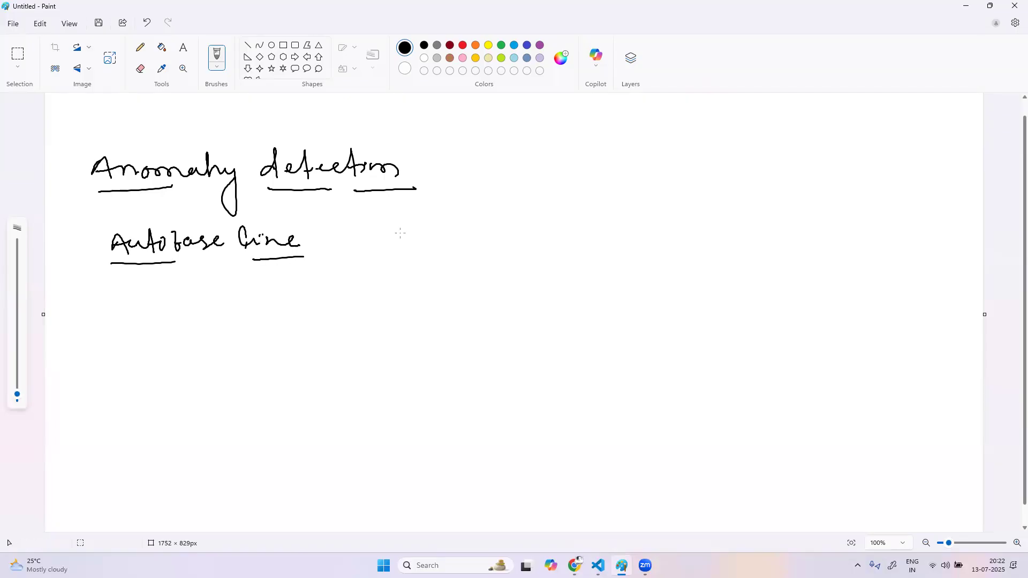
# Handwrite and underline "custom threshold" below "Auto base line", and draw a tall curly brace beside the three lines
pyautogui.moveTo(125, 293); pyautogui.dragTo(169, 311)
pyautogui.moveTo(159, 301); pyautogui.dragTo(218, 301)
pyautogui.moveTo(234, 287)
pyautogui.mouseDown()
pyautogui.moveTo(232, 305)
pyautogui.moveTo(242, 289)
pyautogui.mouseUp()
pyautogui.moveTo(240, 292); pyautogui.dragTo(337, 301)
pyautogui.moveTo(357, 293); pyautogui.dragTo(347, 282)
pyautogui.moveTo(138, 323); pyautogui.dragTo(361, 316)
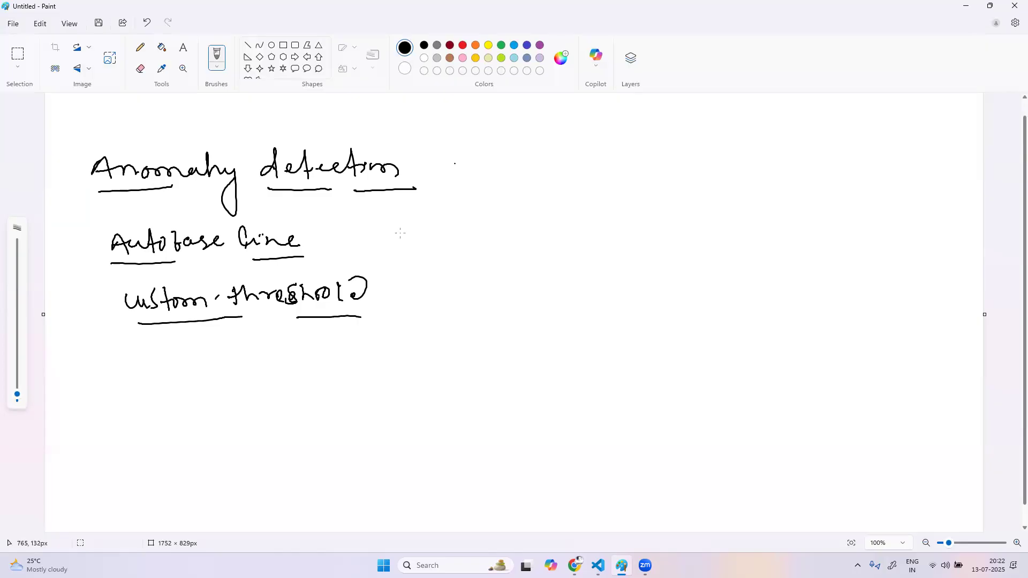
pyautogui.moveTo(426, 151)
pyautogui.mouseDown()
pyautogui.moveTo(445, 256)
pyautogui.moveTo(440, 300)
pyautogui.mouseUp()
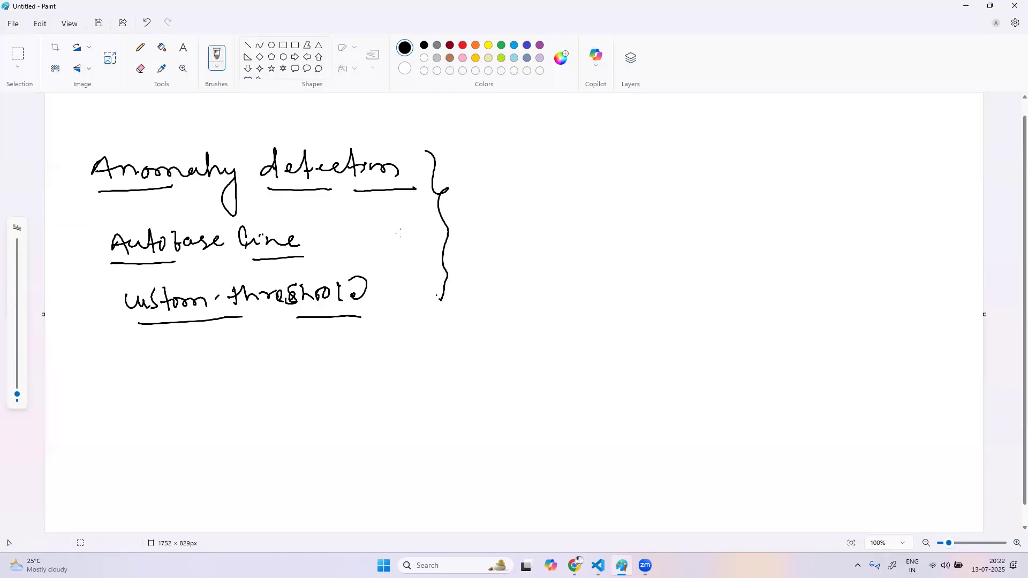
# Handwrite a list beside the brace with an arrow before each entry: Host, Service, Web and Database
pyautogui.moveTo(461, 150)
pyautogui.mouseDown()
pyautogui.moveTo(489, 140)
pyautogui.moveTo(492, 156)
pyautogui.mouseUp()
pyautogui.moveTo(526, 133)
pyautogui.mouseDown()
pyautogui.moveTo(539, 146)
pyautogui.moveTo(592, 140)
pyautogui.mouseUp()
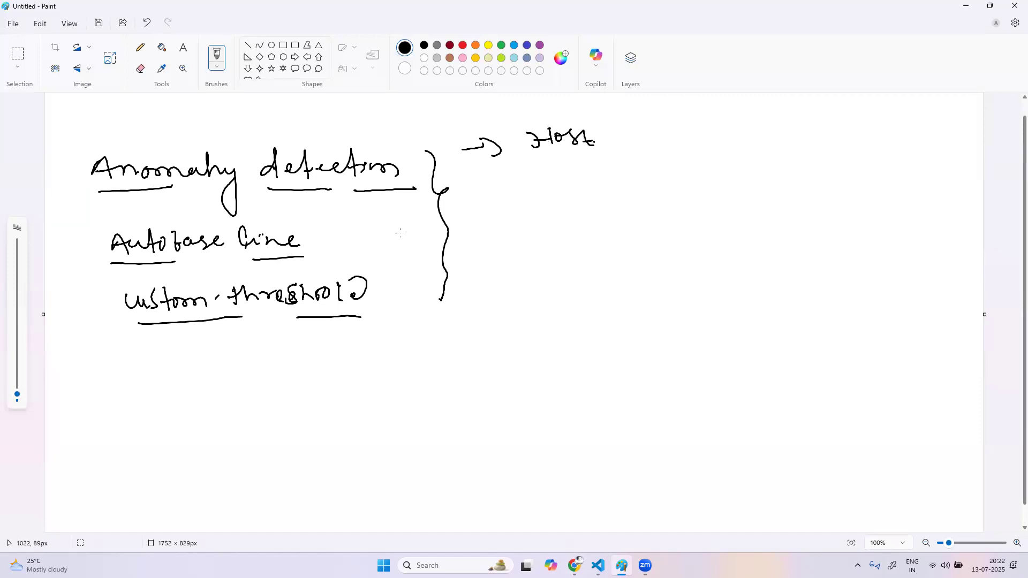
pyautogui.moveTo(478, 191); pyautogui.dragTo(496, 191)
pyautogui.moveTo(501, 186)
pyautogui.mouseDown()
pyautogui.moveTo(506, 200)
pyautogui.moveTo(582, 185)
pyautogui.moveTo(629, 185)
pyautogui.moveTo(634, 195)
pyautogui.mouseUp()
pyautogui.moveTo(483, 233); pyautogui.dragTo(512, 230)
pyautogui.moveTo(511, 223)
pyautogui.mouseDown()
pyautogui.moveTo(517, 238)
pyautogui.moveTo(562, 220)
pyautogui.moveTo(588, 230)
pyautogui.mouseUp()
pyautogui.moveTo(492, 273); pyautogui.dragTo(576, 270)
pyautogui.moveTo(589, 253)
pyautogui.mouseDown()
pyautogui.moveTo(588, 272)
pyautogui.moveTo(605, 262)
pyautogui.moveTo(613, 271)
pyautogui.mouseUp()
pyautogui.moveTo(623, 251)
pyautogui.mouseDown()
pyautogui.moveTo(626, 271)
pyautogui.moveTo(645, 271)
pyautogui.mouseUp()
pyautogui.moveTo(659, 258)
pyautogui.mouseDown()
pyautogui.moveTo(649, 271)
pyautogui.moveTo(684, 269)
pyautogui.mouseUp()
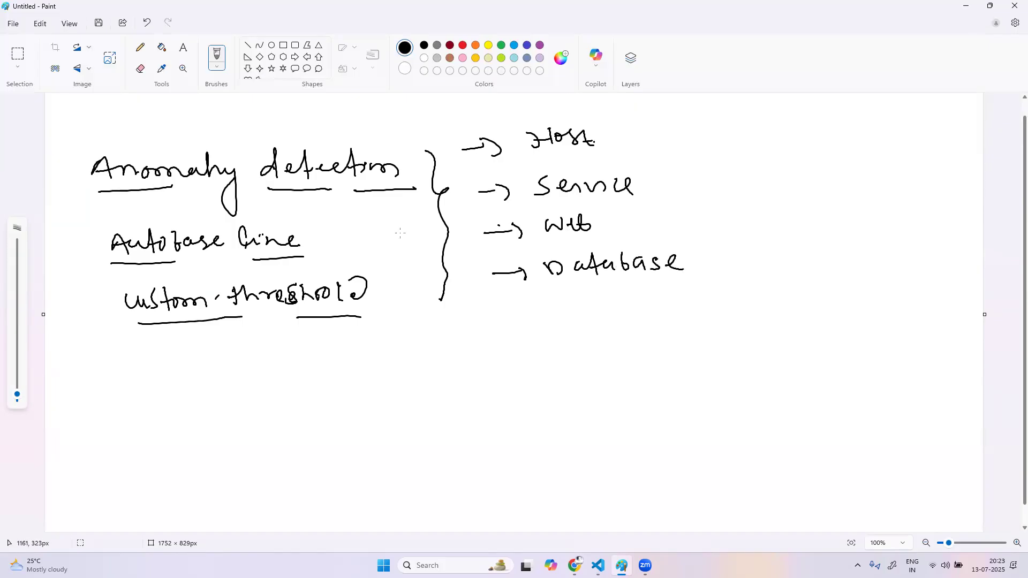
# Continue the arrowed list below Database with Kube, disk and AWS, plus one empty arrow entry
pyautogui.moveTo(493, 318); pyautogui.dragTo(564, 320)
pyautogui.moveTo(573, 301)
pyautogui.mouseDown()
pyautogui.moveTo(572, 316)
pyautogui.moveTo(612, 310)
pyautogui.mouseUp()
pyautogui.moveTo(627, 301)
pyautogui.mouseDown()
pyautogui.moveTo(625, 313)
pyautogui.moveTo(638, 315)
pyautogui.mouseUp()
pyautogui.moveTo(506, 354); pyautogui.dragTo(568, 345)
pyautogui.moveTo(574, 328); pyautogui.dragTo(588, 348)
pyautogui.moveTo(586, 330); pyautogui.dragTo(605, 346)
pyautogui.moveTo(606, 336); pyautogui.dragTo(625, 334)
pyautogui.moveTo(519, 390); pyautogui.dragTo(552, 383)
pyautogui.moveTo(568, 378); pyautogui.dragTo(582, 381)
pyautogui.moveTo(576, 374)
pyautogui.mouseDown()
pyautogui.moveTo(591, 381)
pyautogui.moveTo(609, 369)
pyautogui.moveTo(613, 381)
pyautogui.mouseUp()
pyautogui.moveTo(515, 416)
pyautogui.mouseDown()
pyautogui.moveTo(557, 412)
pyautogui.moveTo(561, 422)
pyautogui.mouseUp()
# Enclose the arrowed list with a curly line on each side and underline the disk entry
pyautogui.moveTo(648, 119)
pyautogui.mouseDown()
pyautogui.moveTo(706, 305)
pyautogui.moveTo(702, 410)
pyautogui.mouseUp()
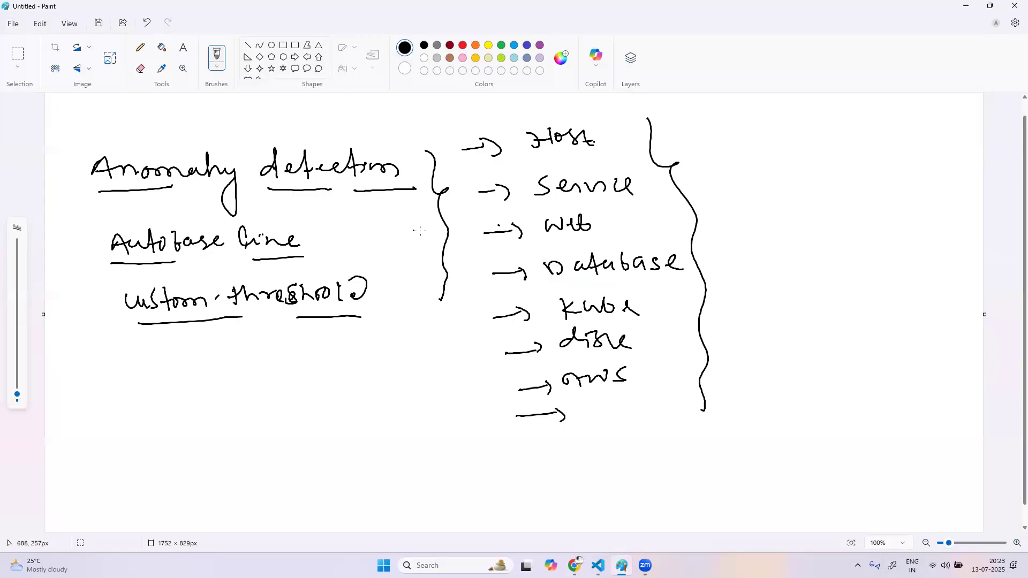
pyautogui.moveTo(574, 353); pyautogui.dragTo(621, 349)
pyautogui.moveTo(457, 142); pyautogui.dragTo(502, 423)
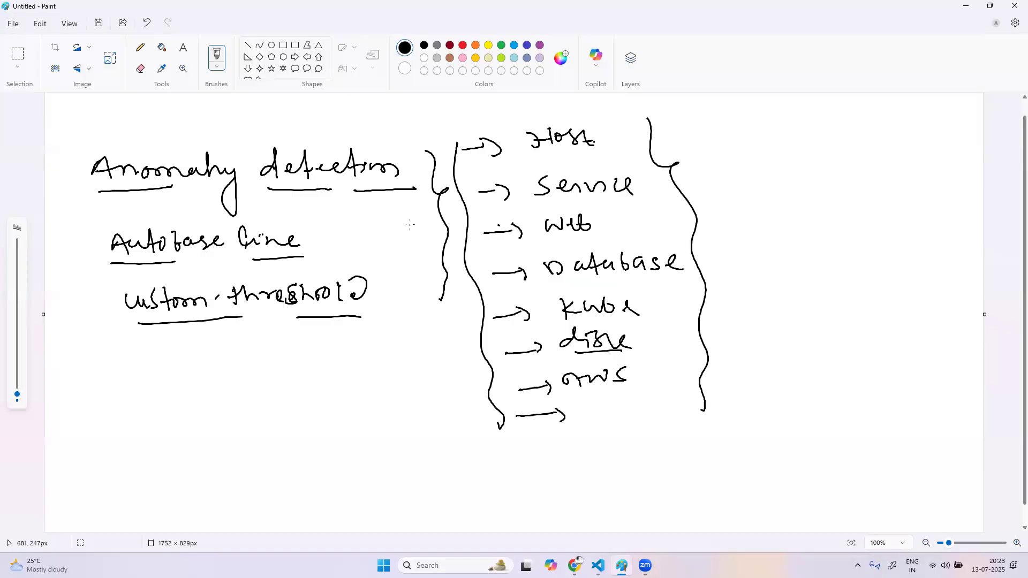
# Handwrite "custom alert" and "event" side by side below the arrowed list and draw a box around each
pyautogui.moveTo(569, 450)
pyautogui.mouseDown()
pyautogui.moveTo(573, 467)
pyautogui.moveTo(611, 466)
pyautogui.mouseUp()
pyautogui.moveTo(607, 458); pyautogui.dragTo(702, 461)
pyautogui.moveTo(720, 440)
pyautogui.mouseDown()
pyautogui.moveTo(724, 462)
pyautogui.moveTo(758, 449)
pyautogui.mouseUp()
pyautogui.moveTo(760, 441); pyautogui.dragTo(770, 461)
pyautogui.moveTo(558, 475)
pyautogui.mouseDown()
pyautogui.moveTo(548, 444)
pyautogui.moveTo(755, 432)
pyautogui.moveTo(698, 477)
pyautogui.moveTo(557, 471)
pyautogui.mouseUp()
pyautogui.moveTo(440, 471); pyautogui.dragTo(528, 454)
pyautogui.moveTo(417, 458); pyautogui.dragTo(436, 488)
pyautogui.moveTo(426, 461)
pyautogui.mouseDown()
pyautogui.moveTo(520, 435)
pyautogui.moveTo(412, 489)
pyautogui.mouseUp()
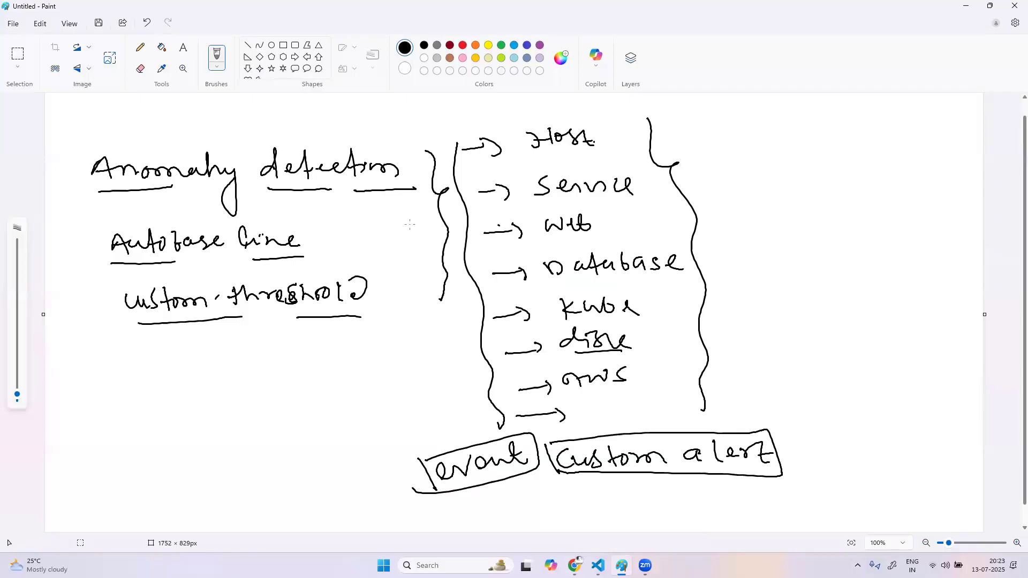
# Draw a long curved arrow down from the heading and handwrite "Two types" with underlined "Global" and "Local" below the threshold line
pyautogui.moveTo(344, 206)
pyautogui.mouseDown()
pyautogui.moveTo(371, 292)
pyautogui.moveTo(325, 379)
pyautogui.mouseUp()
pyautogui.moveTo(321, 356); pyautogui.dragTo(357, 382)
pyautogui.moveTo(114, 407); pyautogui.dragTo(129, 431)
pyautogui.moveTo(98, 428)
pyautogui.mouseDown()
pyautogui.moveTo(154, 393)
pyautogui.moveTo(163, 398)
pyautogui.mouseUp()
pyautogui.moveTo(173, 374)
pyautogui.mouseDown()
pyautogui.moveTo(183, 391)
pyautogui.moveTo(219, 353)
pyautogui.moveTo(236, 368)
pyautogui.mouseUp()
pyautogui.moveTo(177, 432)
pyautogui.mouseDown()
pyautogui.moveTo(195, 450)
pyautogui.moveTo(220, 412)
pyautogui.moveTo(262, 396)
pyautogui.mouseUp()
pyautogui.moveTo(209, 464)
pyautogui.mouseDown()
pyautogui.moveTo(224, 481)
pyautogui.moveTo(290, 419)
pyautogui.mouseUp()
pyautogui.moveTo(219, 495); pyautogui.dragTo(287, 443)
pyautogui.moveTo(179, 464); pyautogui.dragTo(261, 400)
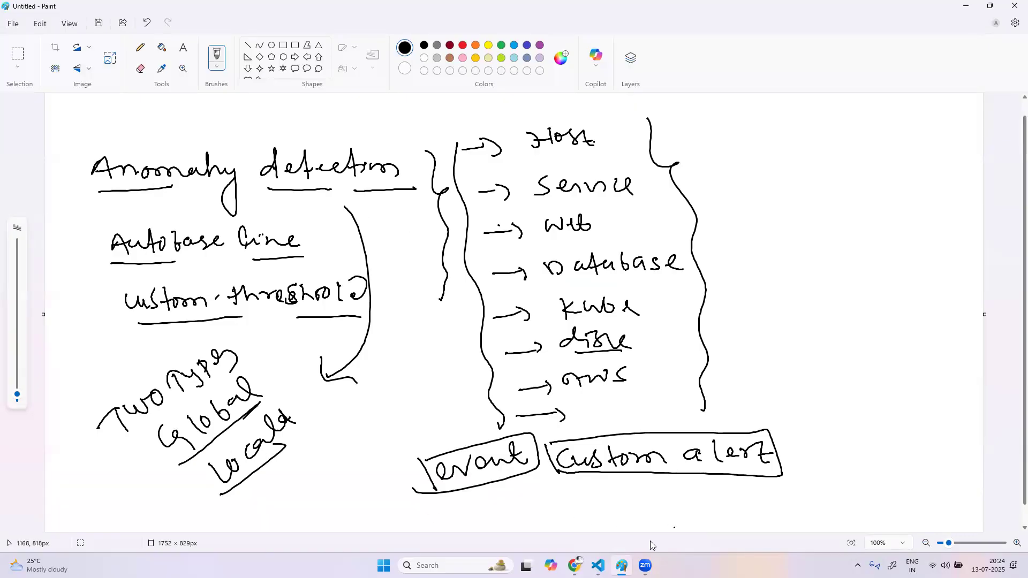
# Switch to Dynatrace in Chrome, open the Hosts anomaly detection settings, and keep "Don't alert on graceful host shutdown" selected
pyautogui.click(574, 565)
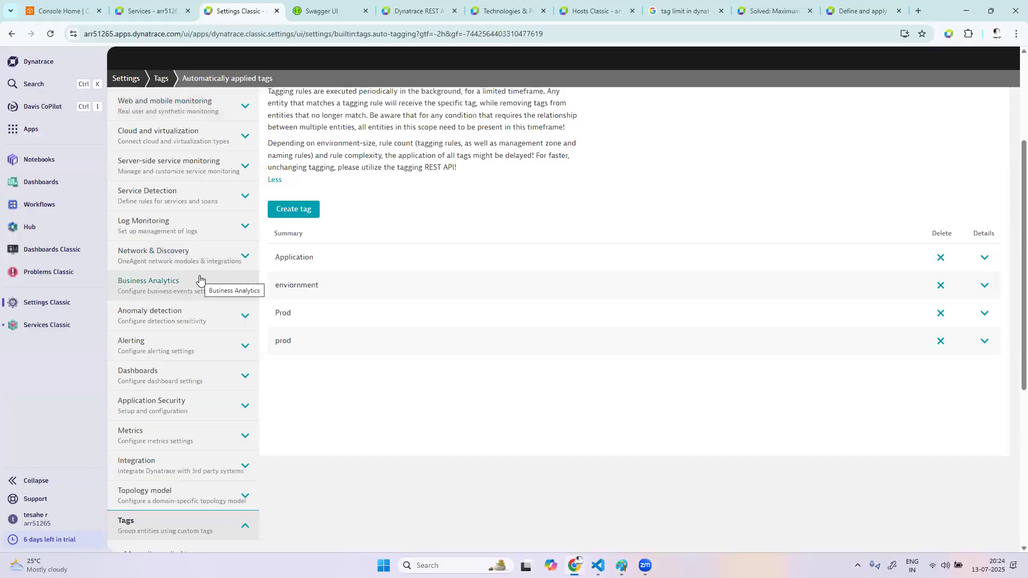
pyautogui.scroll(3, 199, 278)
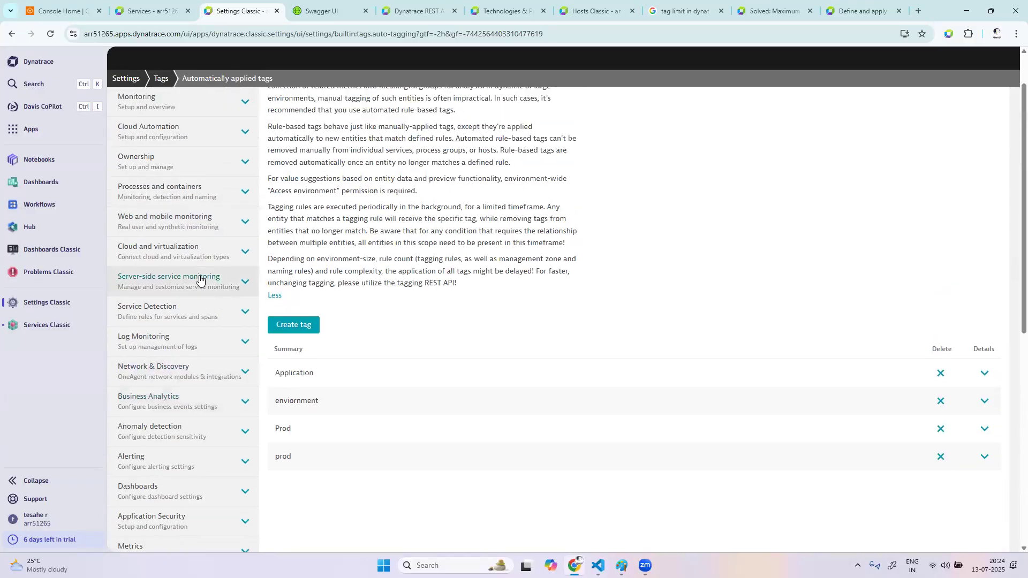
pyautogui.scroll(-8, 199, 278)
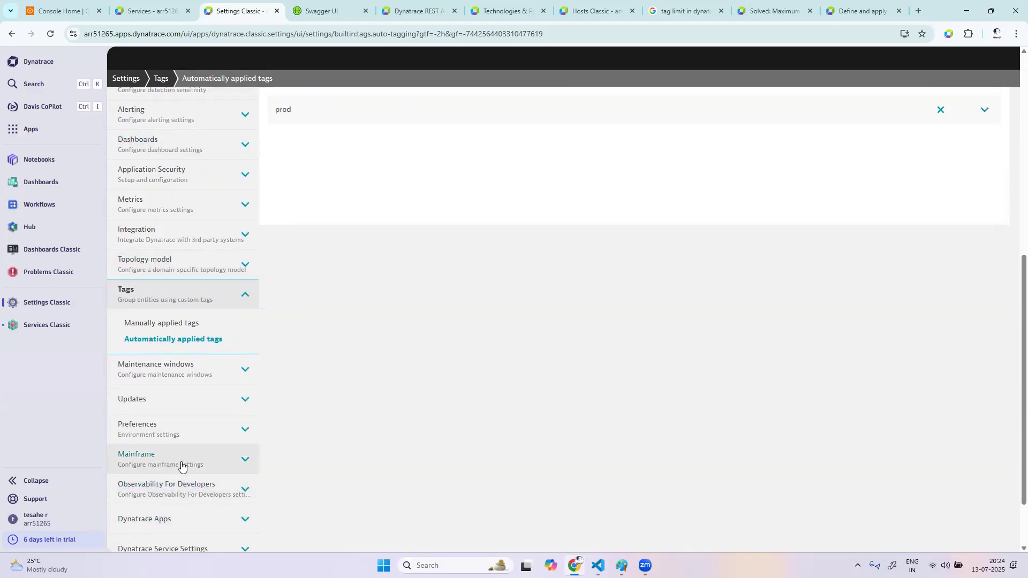
pyautogui.scroll(3, 199, 232)
pyautogui.click(187, 177)
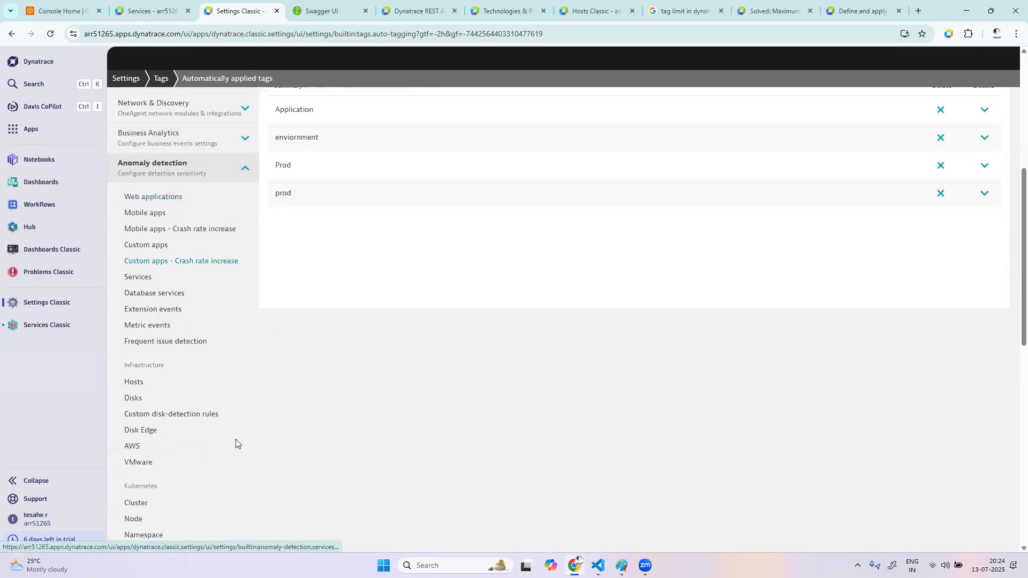
pyautogui.click(135, 383)
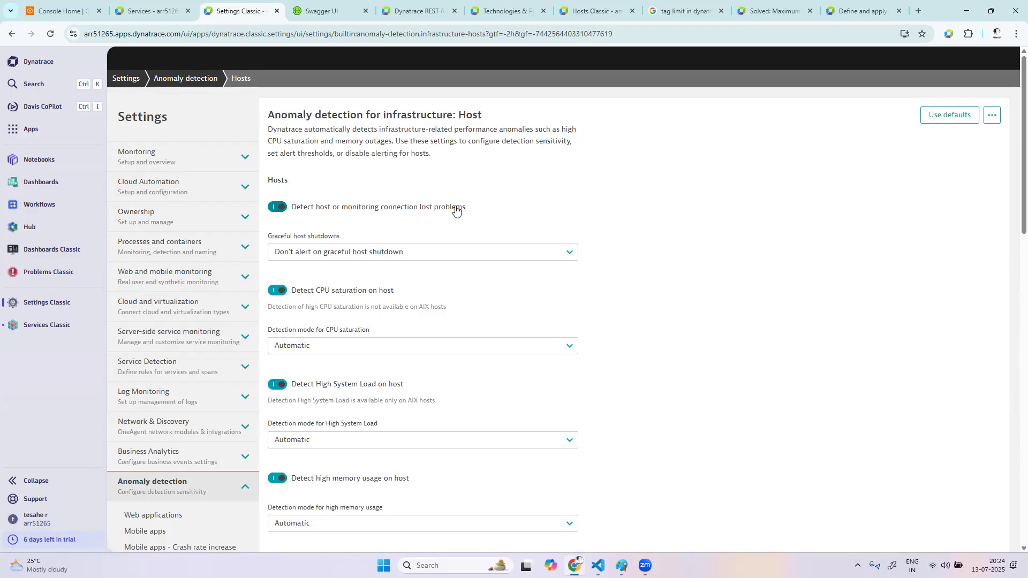
pyautogui.click(411, 251)
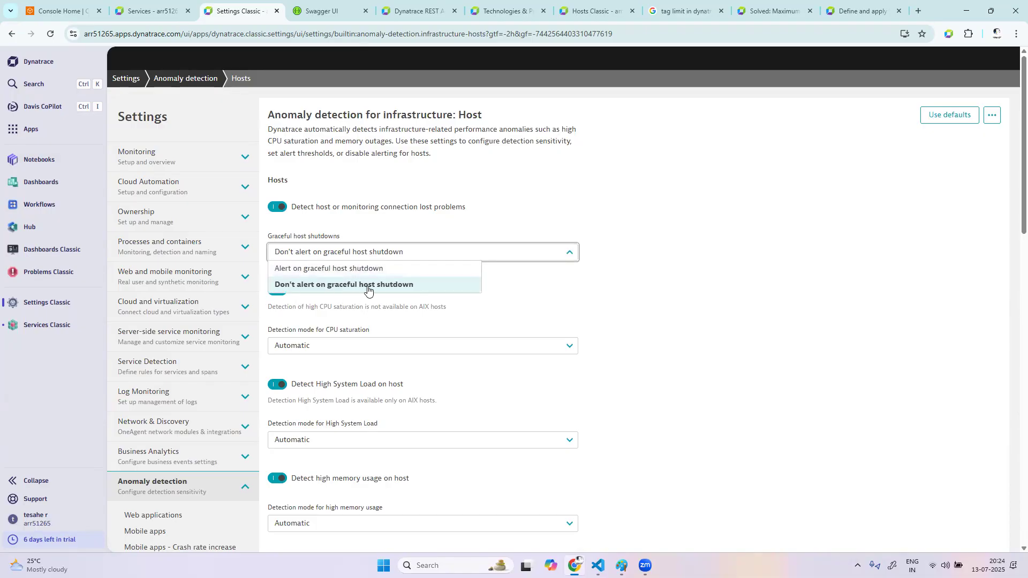
pyautogui.click(367, 288)
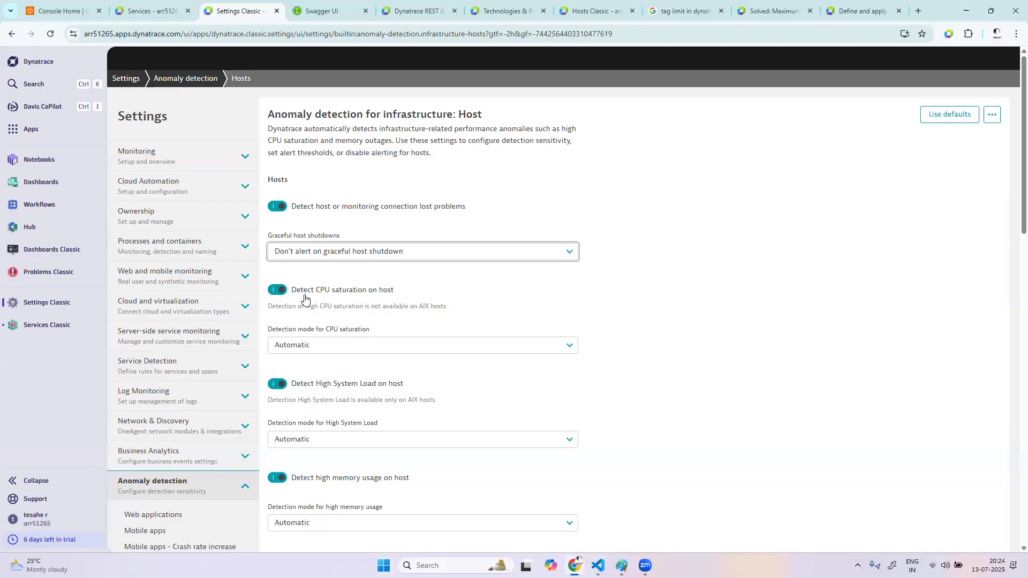
pyautogui.click(320, 349)
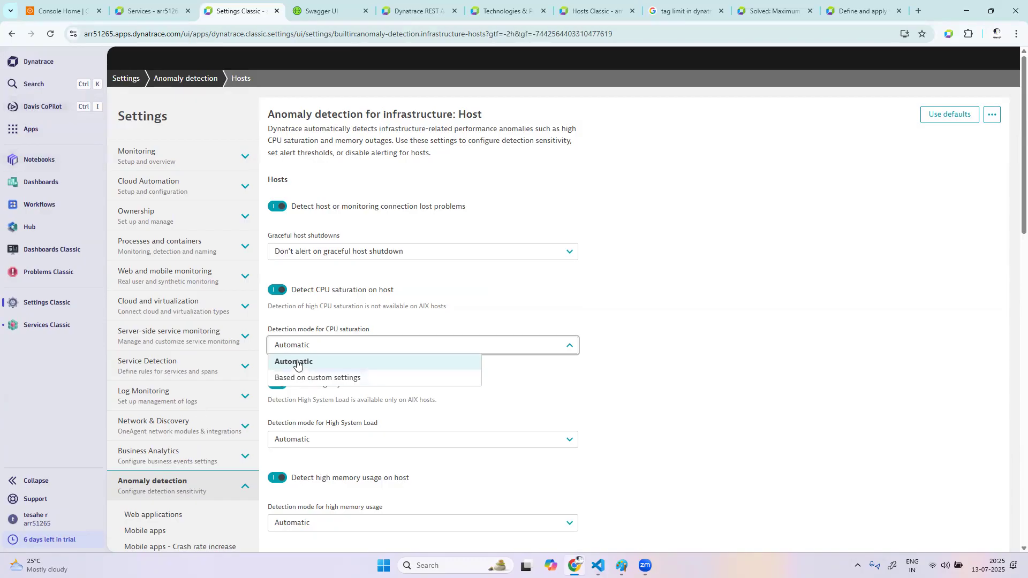
pyautogui.click(332, 379)
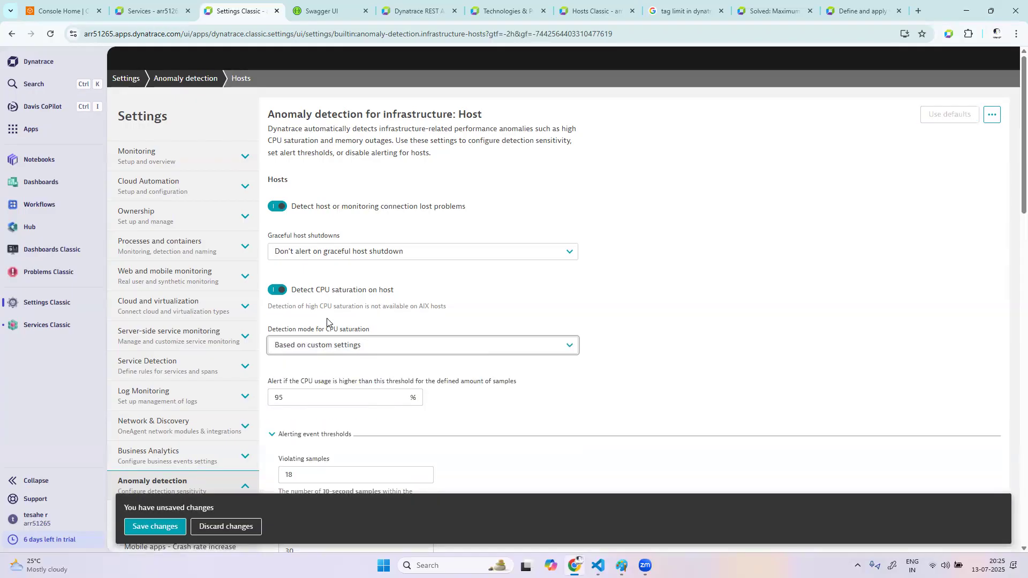
pyautogui.click(333, 349)
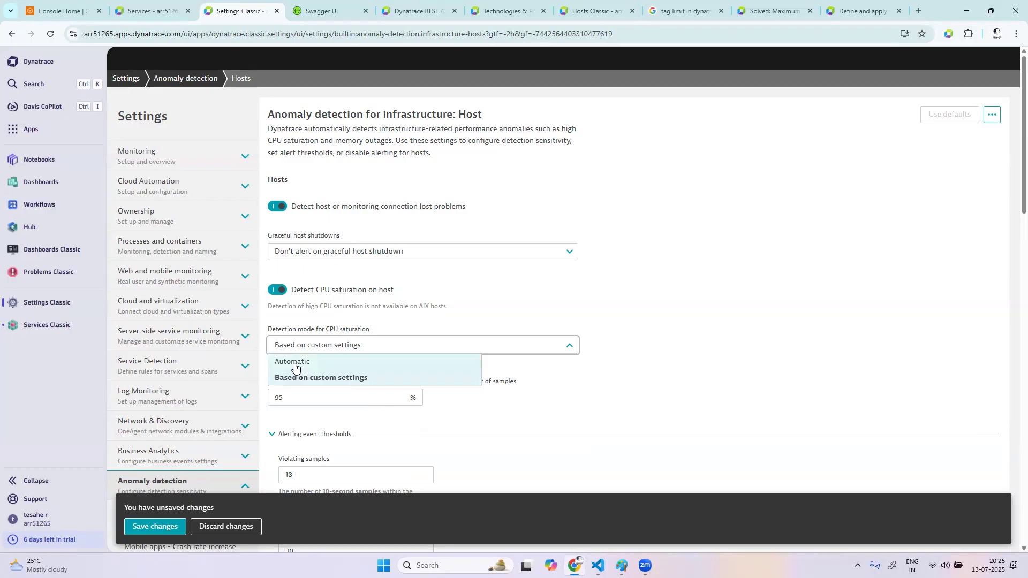
pyautogui.click(298, 362)
# Set the CPU saturation detection mode to "Based on custom settings" with a CPU usage alert threshold of 90%
pyautogui.click(320, 349)
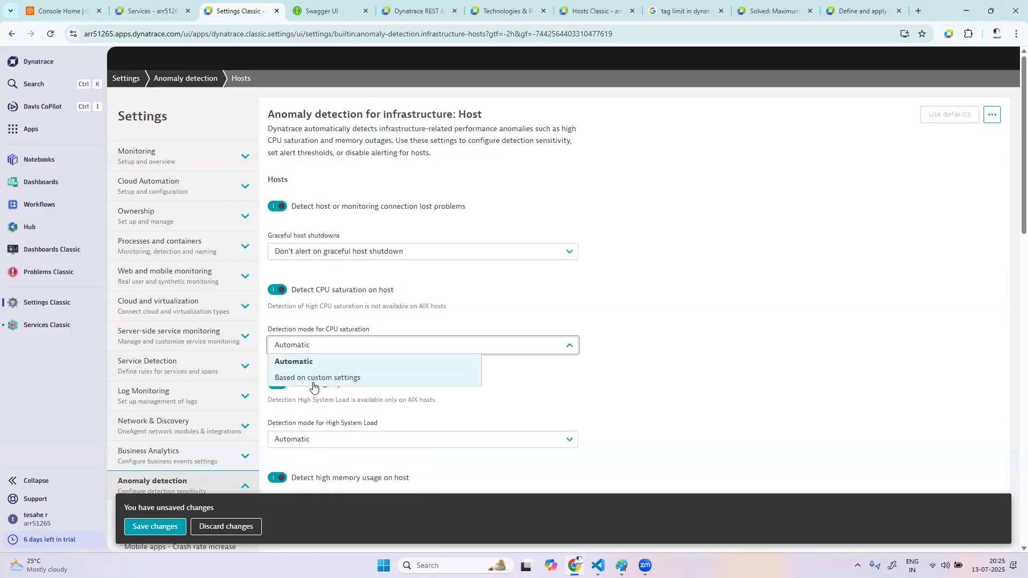
pyautogui.click(317, 379)
pyautogui.click(296, 398)
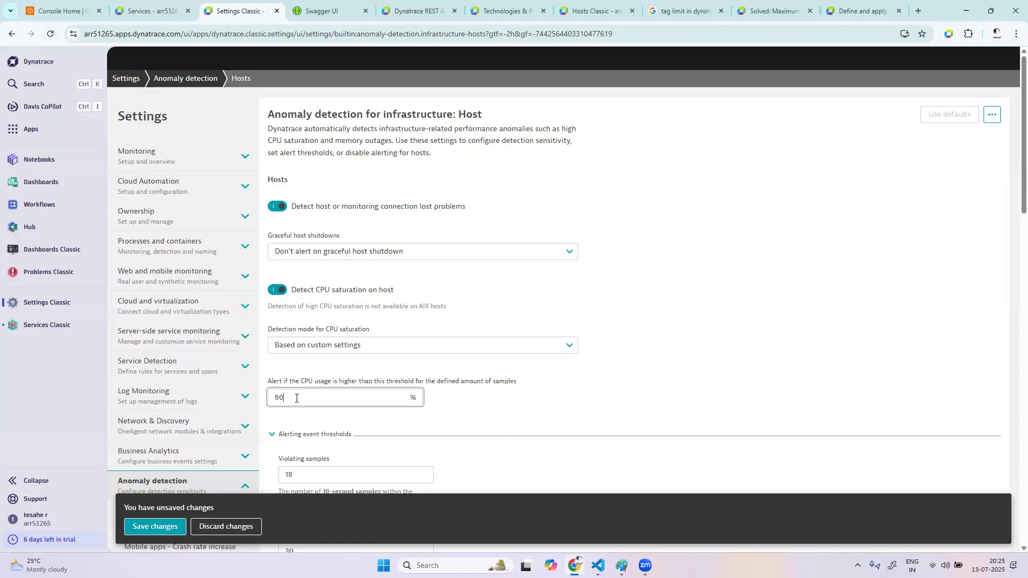
# Set the detection mode for High System Load to "Based on custom settings"
pyautogui.scroll(-3, 557, 415)
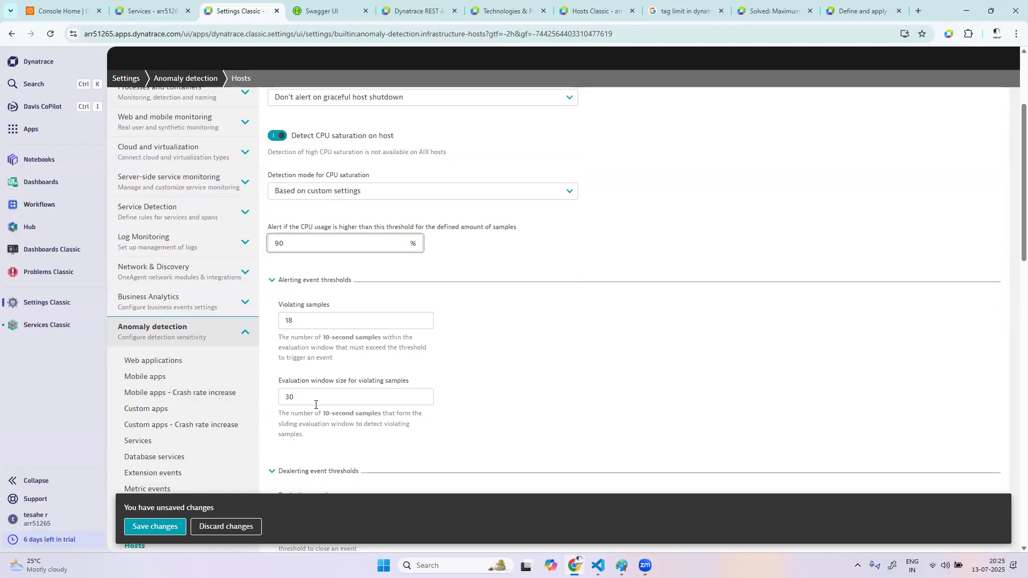
pyautogui.scroll(-3, 573, 432)
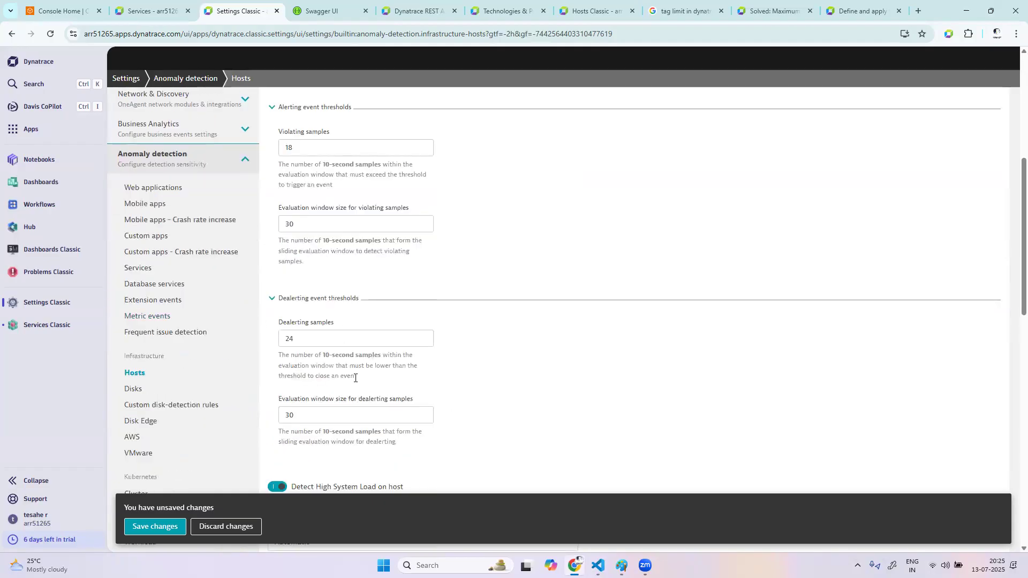
pyautogui.scroll(-3, 355, 377)
pyautogui.click(344, 411)
pyautogui.click(319, 443)
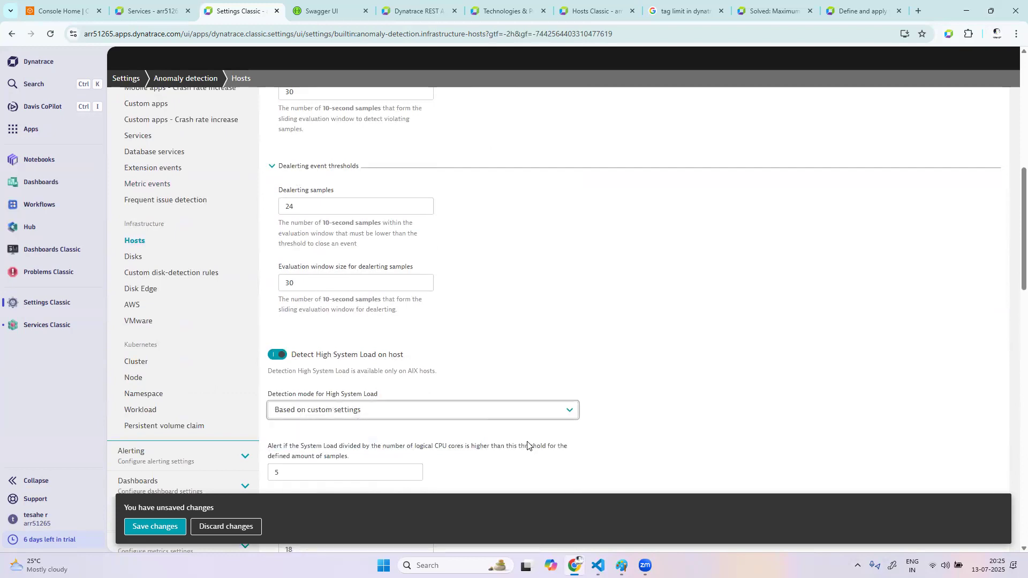
# Set the detection mode for high memory usage to "Based on custom settings"
pyautogui.scroll(-2, 528, 446)
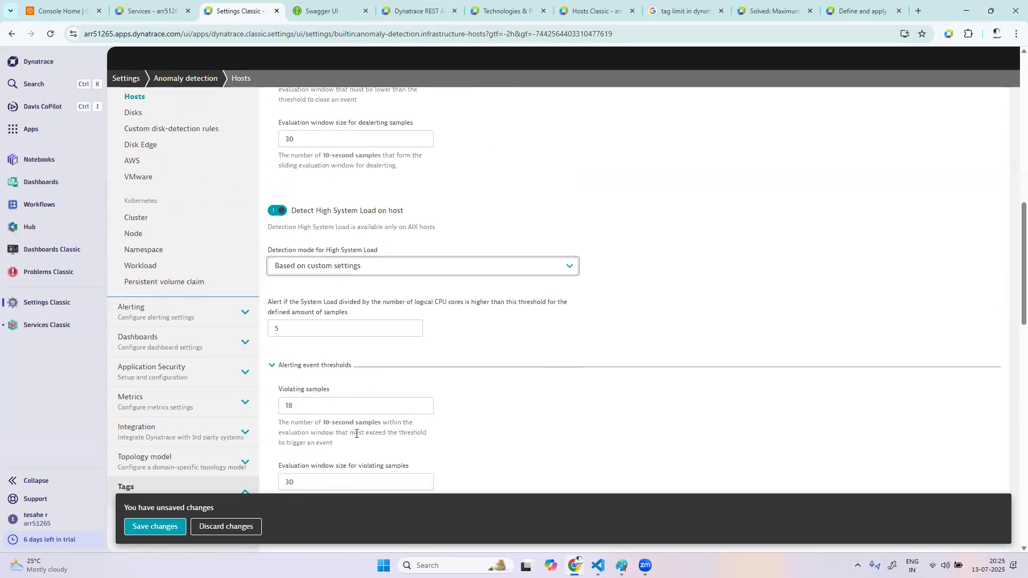
pyautogui.scroll(-2, 356, 433)
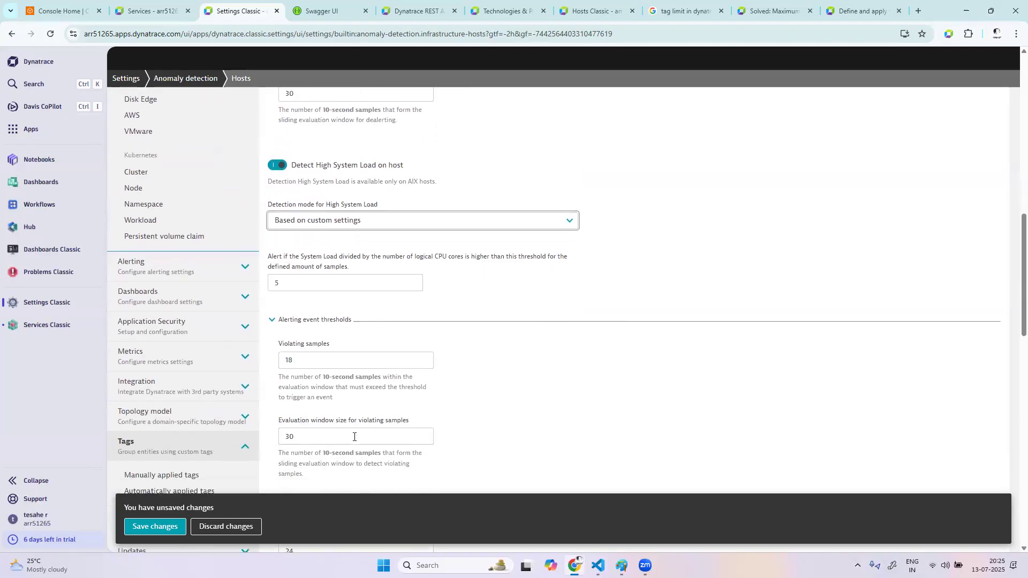
pyautogui.scroll(-6, 353, 437)
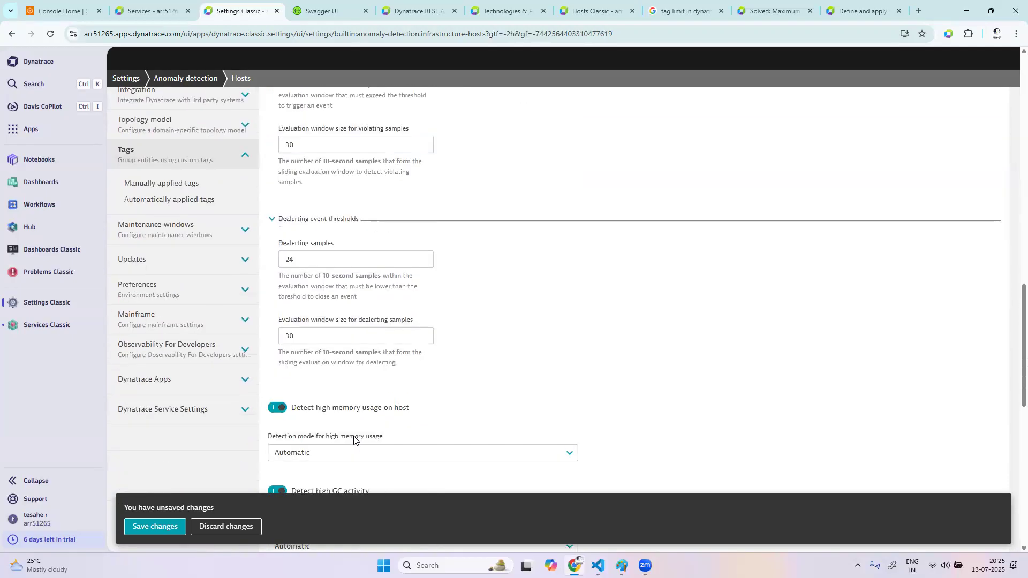
pyautogui.click(354, 401)
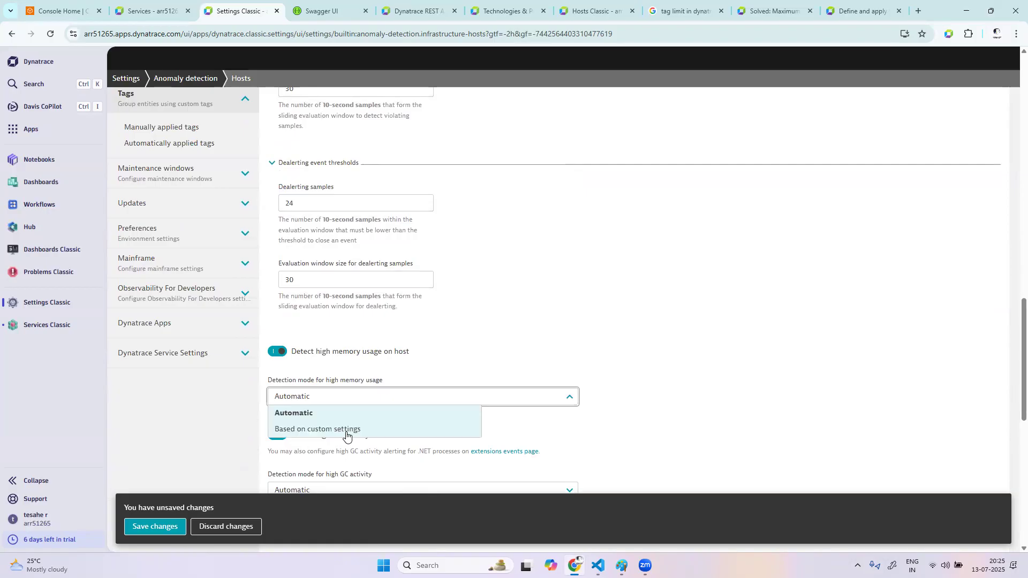
pyautogui.click(345, 432)
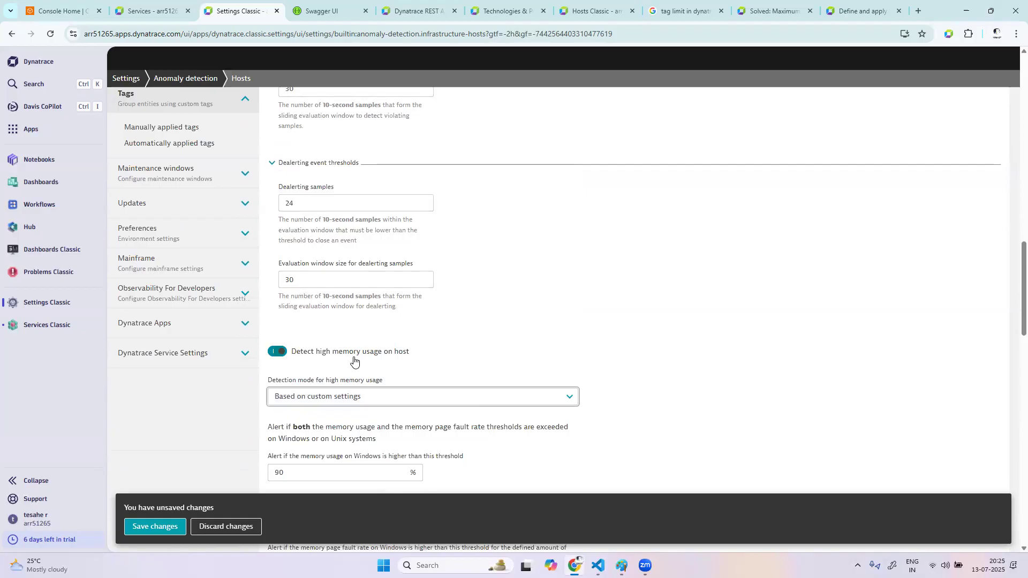
# Set the memory usage alert threshold for Unix systems to 90% in the high memory usage detection settings
pyautogui.scroll(-3, 557, 455)
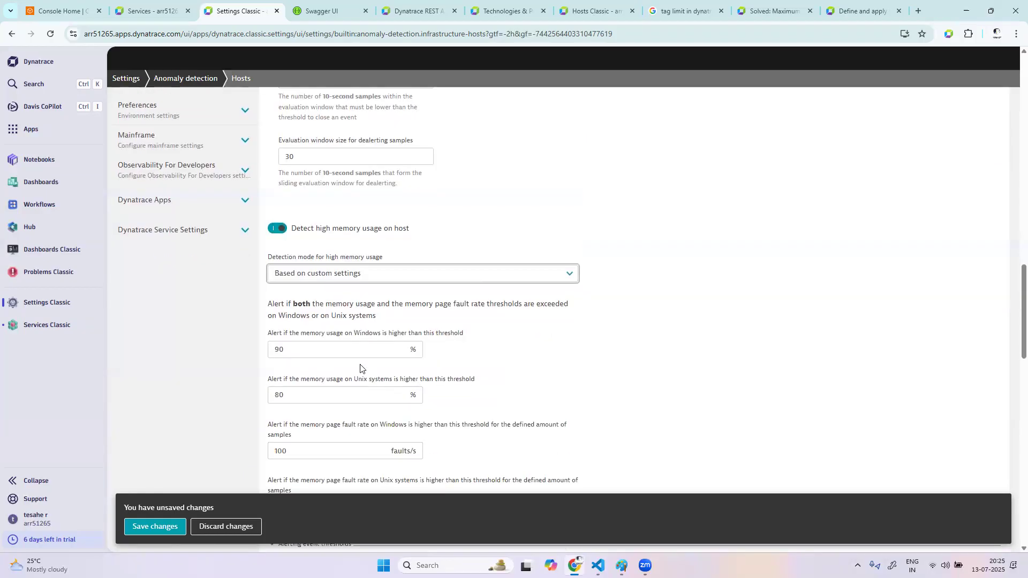
pyautogui.click(299, 394)
pyautogui.press('BackSpace')
pyautogui.press('BackSpace')
pyautogui.write('90')
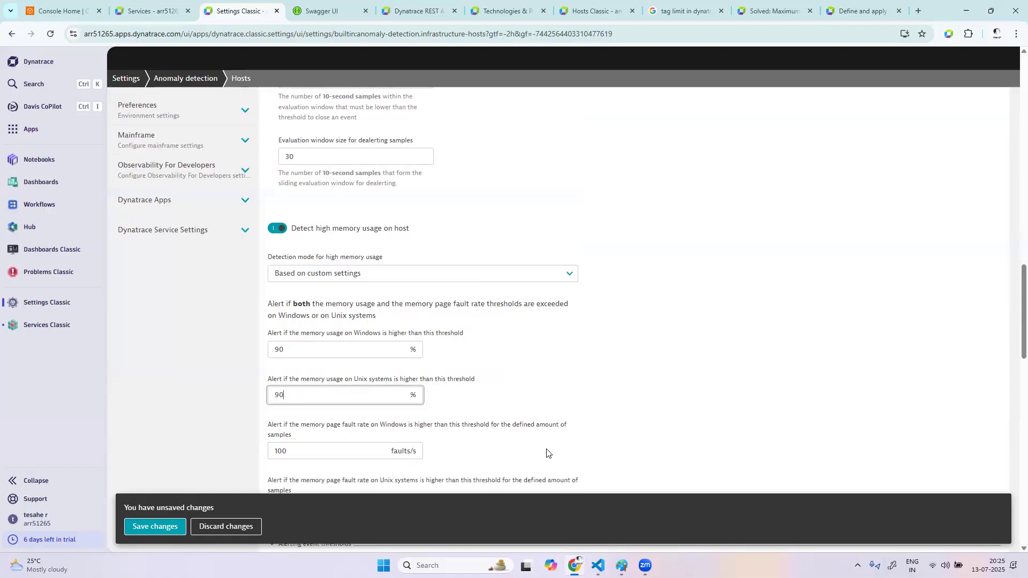
# Set the detection mode for high GC activity to "Based on custom settings"
pyautogui.scroll(-5, 546, 452)
pyautogui.scroll(-8, 546, 452)
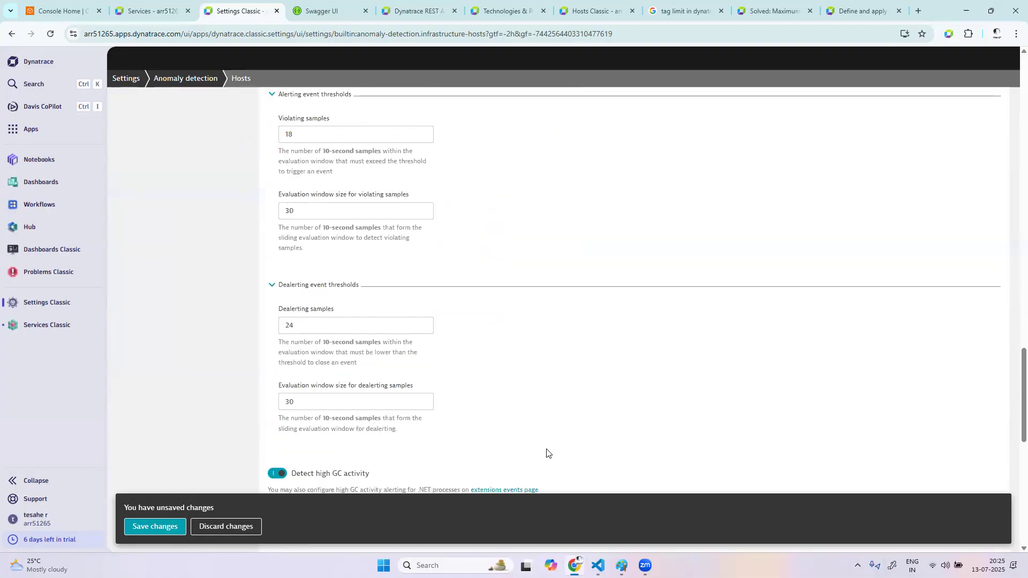
pyautogui.click(411, 415)
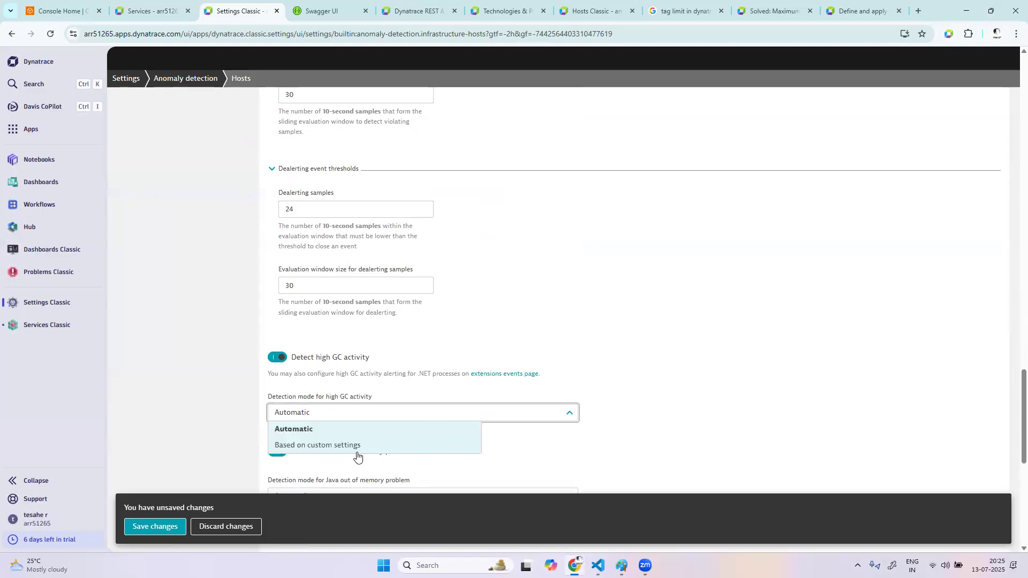
pyautogui.click(470, 445)
pyautogui.scroll(-4, 592, 460)
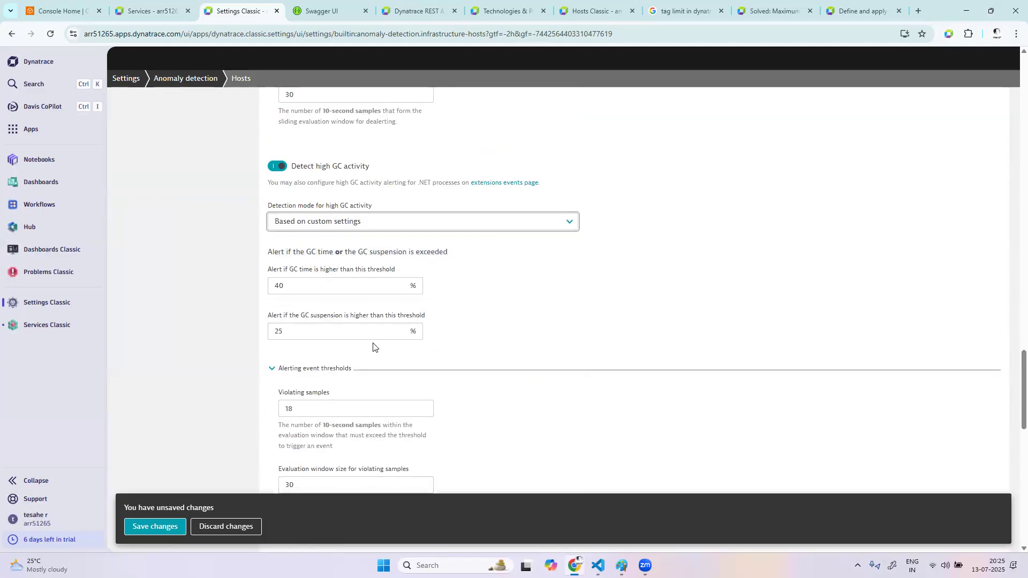
pyautogui.click(300, 287)
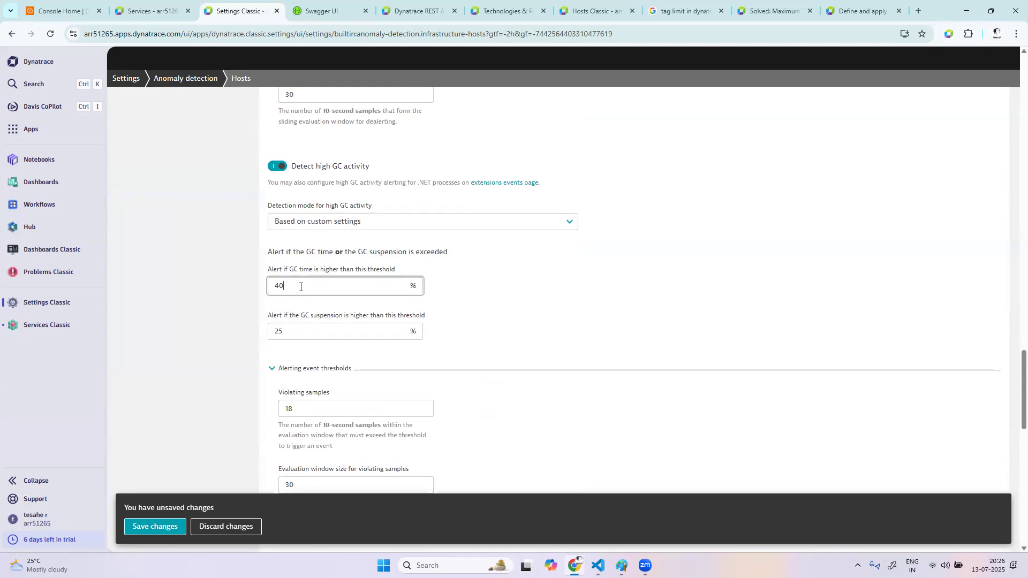
# Review the configured host detection modes and thresholds, and save the changes
pyautogui.scroll(8, 559, 339)
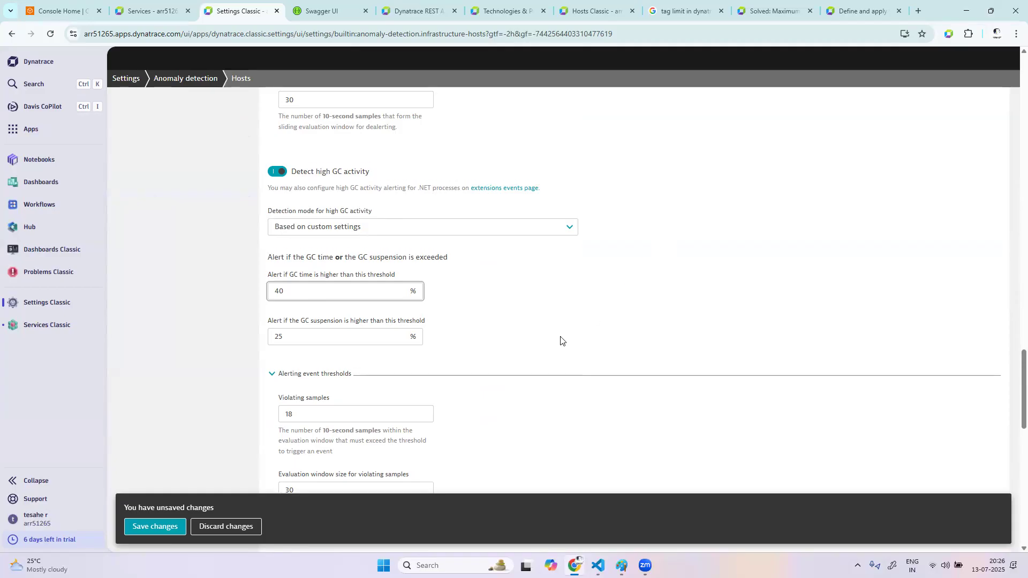
pyautogui.scroll(15, 561, 341)
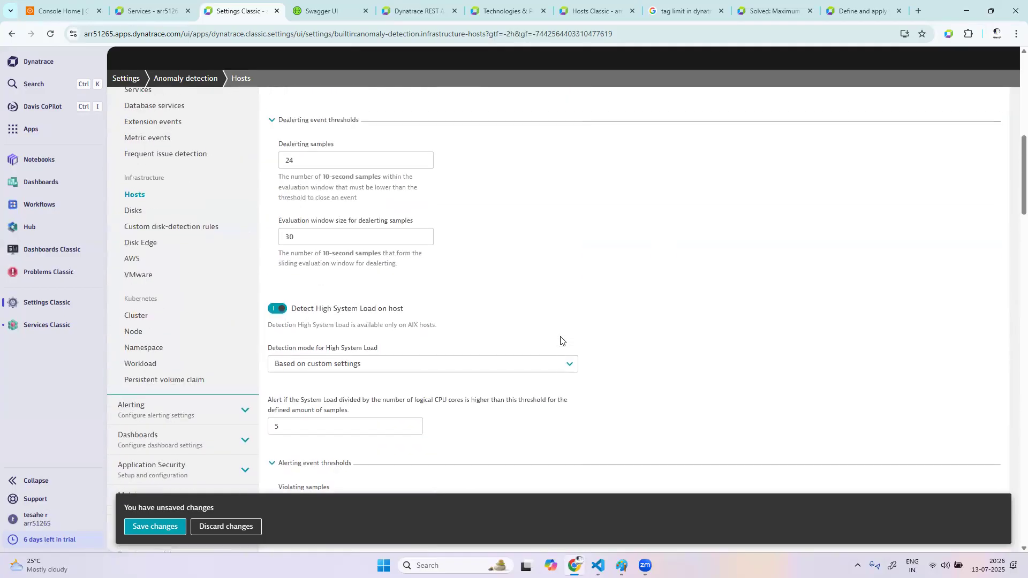
pyautogui.scroll(3, 560, 340)
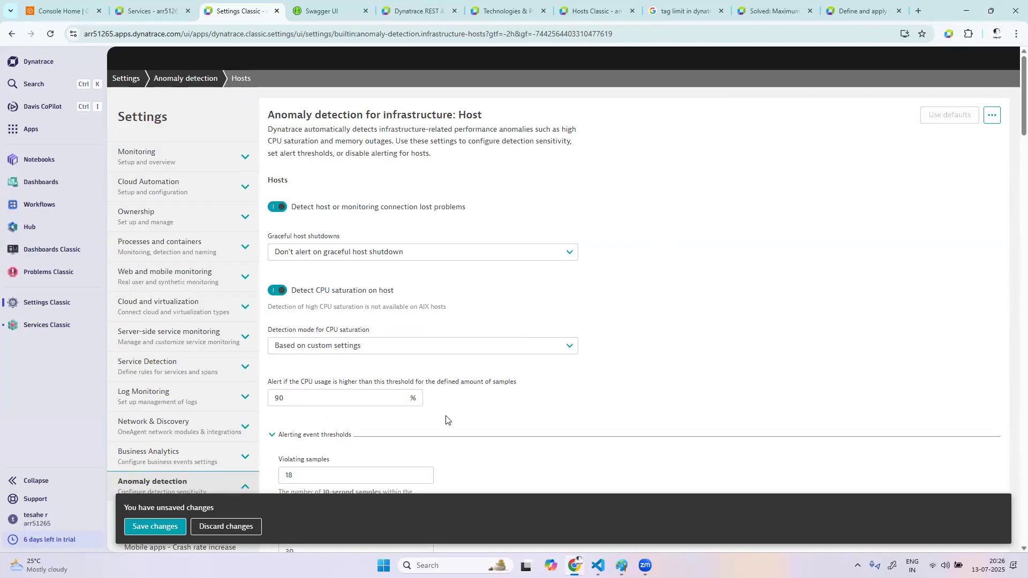
pyautogui.scroll(-9, 447, 418)
pyautogui.scroll(-15, 448, 418)
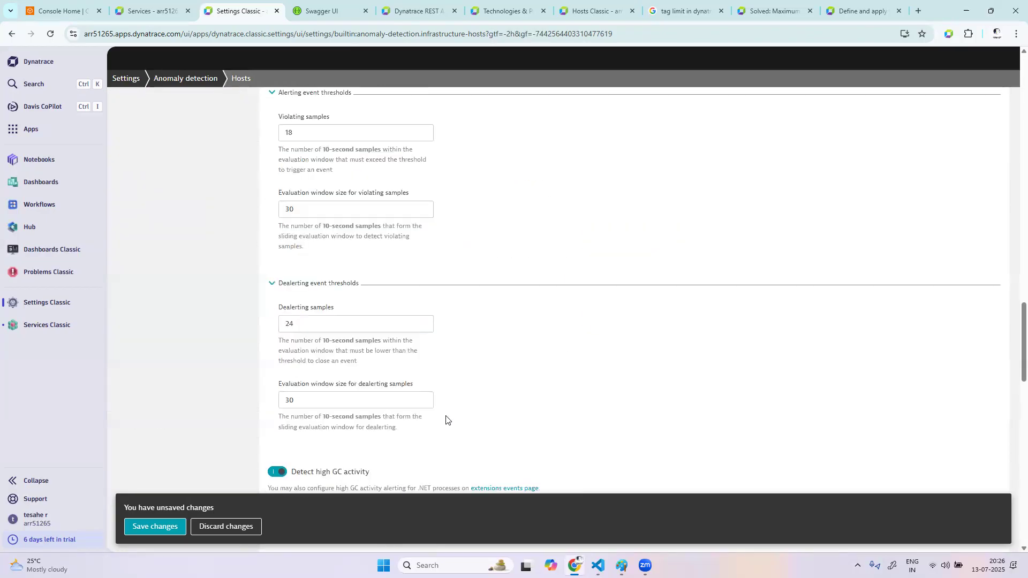
pyautogui.scroll(-4, 412, 458)
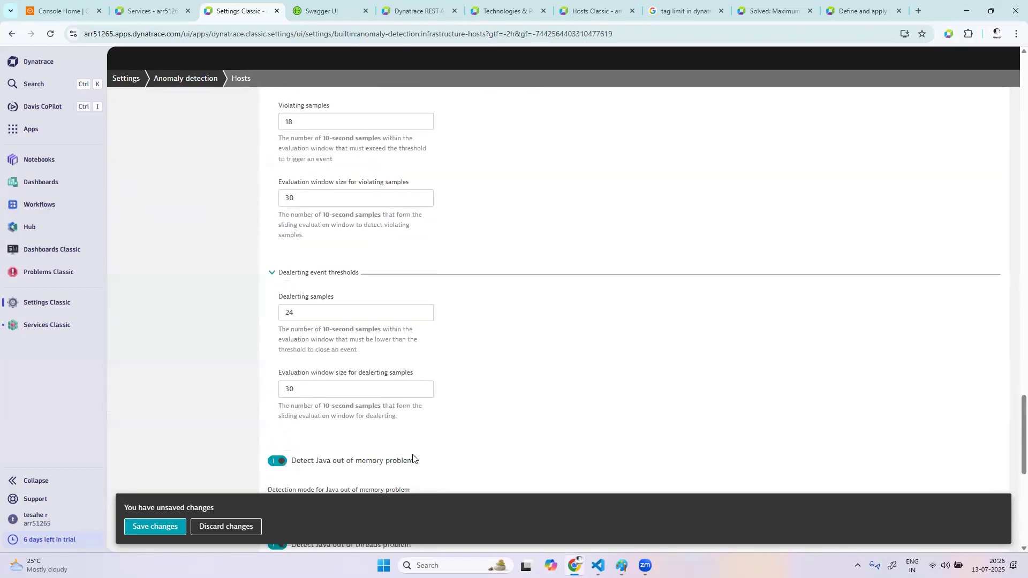
pyautogui.click(170, 527)
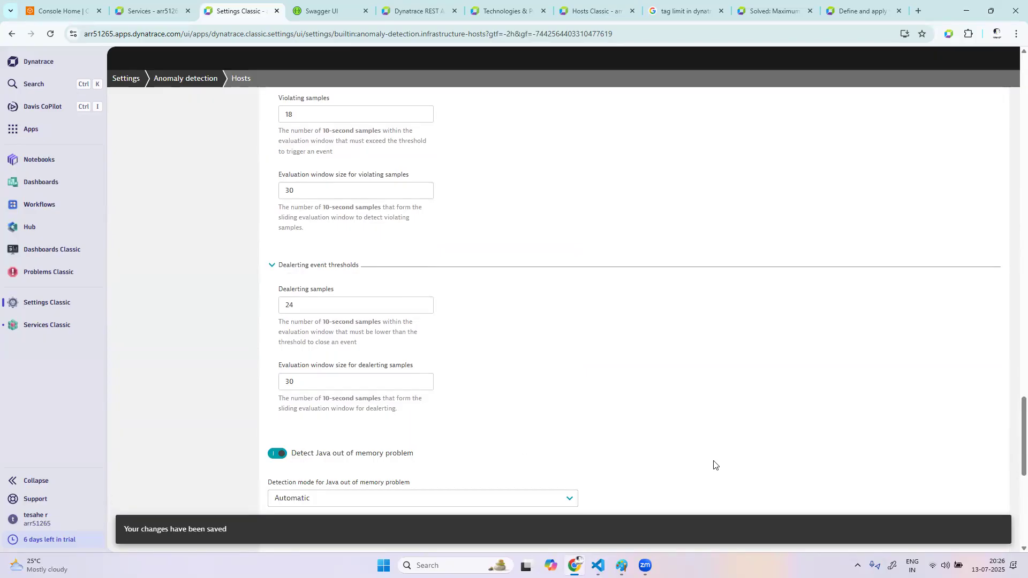
# Switch to Paint and replace the anomaly detection sketch with a new blank canvas
pyautogui.click(621, 565)
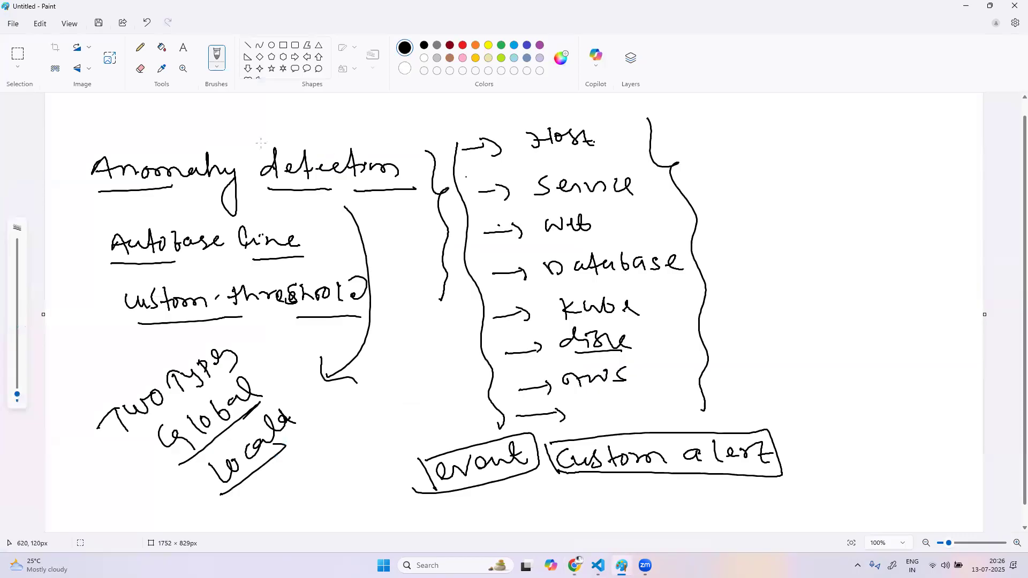
pyautogui.click(16, 25)
pyautogui.click(24, 225)
pyautogui.click(517, 307)
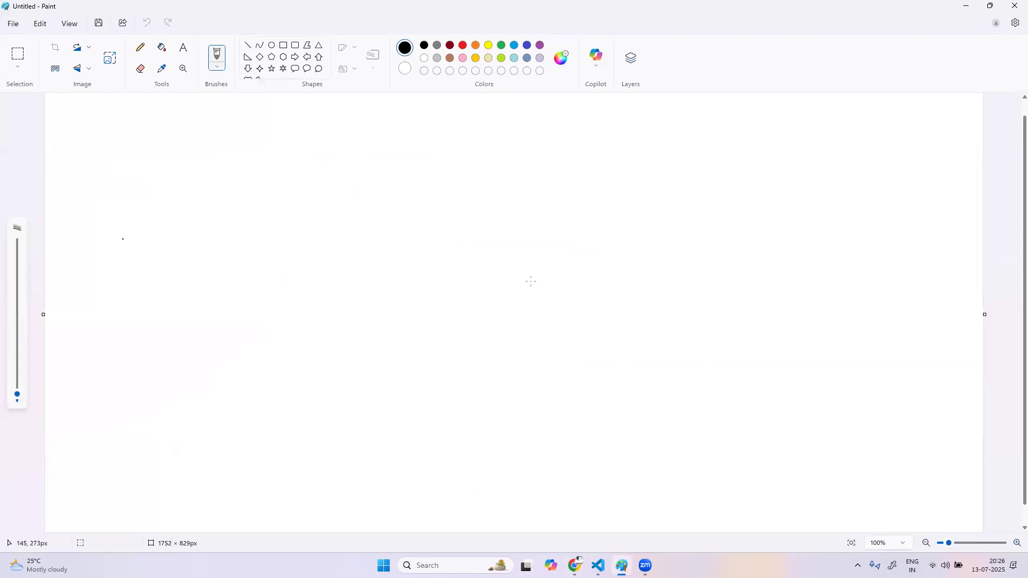
# Handwrite "95%, or 90%" in the upper part of the canvas and underline it
pyautogui.moveTo(141, 234)
pyautogui.mouseDown()
pyautogui.moveTo(143, 264)
pyautogui.moveTo(182, 226)
pyautogui.mouseUp()
pyautogui.click(144, 241)
pyautogui.moveTo(199, 216)
pyautogui.mouseDown()
pyautogui.moveTo(195, 251)
pyautogui.moveTo(188, 238)
pyautogui.mouseUp()
pyautogui.moveTo(210, 232); pyautogui.dragTo(208, 240)
pyautogui.moveTo(289, 211); pyautogui.dragTo(301, 215)
pyautogui.moveTo(363, 200)
pyautogui.mouseDown()
pyautogui.moveTo(369, 220)
pyautogui.moveTo(389, 196)
pyautogui.moveTo(422, 218)
pyautogui.mouseUp()
pyautogui.click(436, 178)
pyautogui.moveTo(408, 198); pyautogui.dragTo(437, 203)
pyautogui.moveTo(177, 275); pyautogui.dragTo(416, 225)
# Handwrite "85%" inside a box below the first line, with an underlined "CMD" beside it
pyautogui.moveTo(263, 368)
pyautogui.mouseDown()
pyautogui.moveTo(259, 384)
pyautogui.moveTo(263, 375)
pyautogui.mouseUp()
pyautogui.moveTo(283, 365)
pyautogui.mouseDown()
pyautogui.moveTo(278, 379)
pyautogui.moveTo(317, 350)
pyautogui.mouseUp()
pyautogui.moveTo(335, 339)
pyautogui.mouseDown()
pyautogui.moveTo(335, 379)
pyautogui.moveTo(343, 362)
pyautogui.mouseUp()
pyautogui.moveTo(252, 407)
pyautogui.mouseDown()
pyautogui.moveTo(287, 342)
pyautogui.moveTo(394, 372)
pyautogui.moveTo(224, 401)
pyautogui.mouseUp()
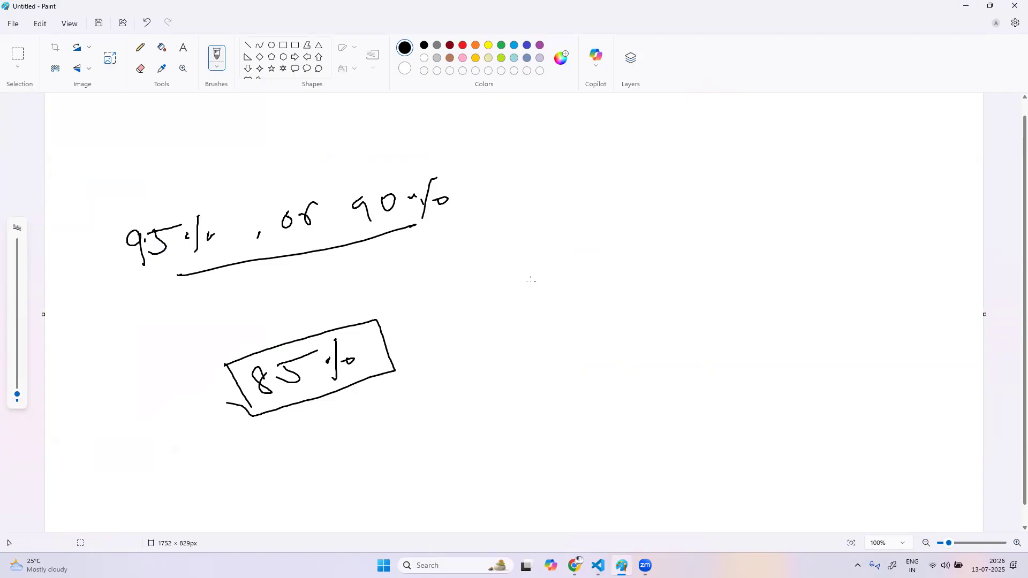
pyautogui.moveTo(97, 376)
pyautogui.mouseDown()
pyautogui.moveTo(115, 384)
pyautogui.moveTo(157, 353)
pyautogui.moveTo(148, 370)
pyautogui.mouseUp()
pyautogui.moveTo(108, 409); pyautogui.dragTo(176, 378)
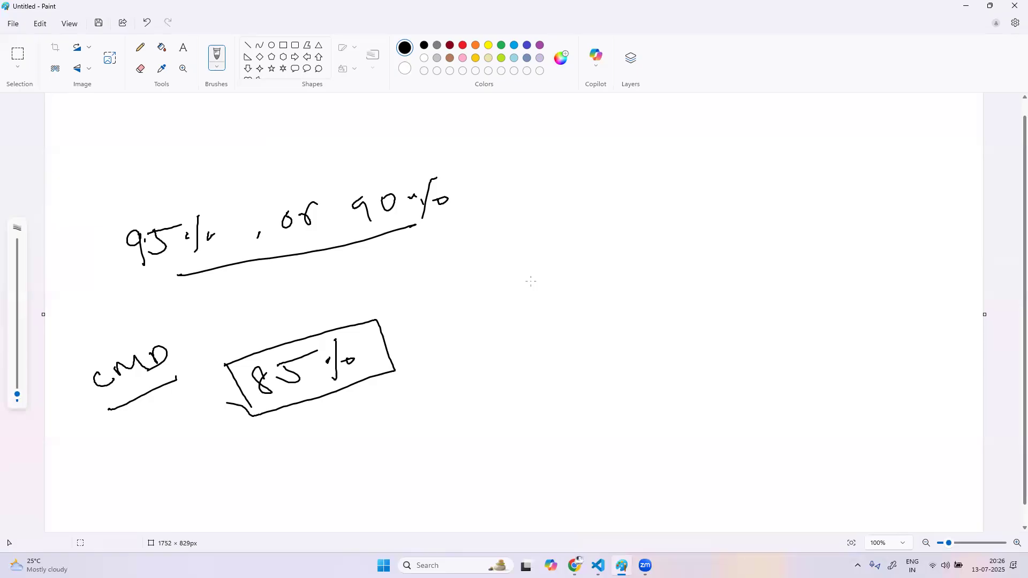
# Circle the handwritten "90%" and draw a boxed "5000" beside it with an arrow pointing diagonally down from the box
pyautogui.moveTo(452, 161)
pyautogui.mouseDown()
pyautogui.moveTo(409, 155)
pyautogui.moveTo(414, 233)
pyautogui.moveTo(437, 161)
pyautogui.mouseUp()
pyautogui.moveTo(675, 154)
pyautogui.mouseDown()
pyautogui.moveTo(677, 182)
pyautogui.moveTo(671, 172)
pyautogui.mouseUp()
pyautogui.moveTo(673, 152); pyautogui.dragTo(770, 155)
pyautogui.moveTo(662, 193)
pyautogui.mouseDown()
pyautogui.moveTo(653, 148)
pyautogui.moveTo(782, 174)
pyautogui.moveTo(664, 194)
pyautogui.moveTo(604, 267)
pyautogui.moveTo(630, 271)
pyautogui.mouseUp()
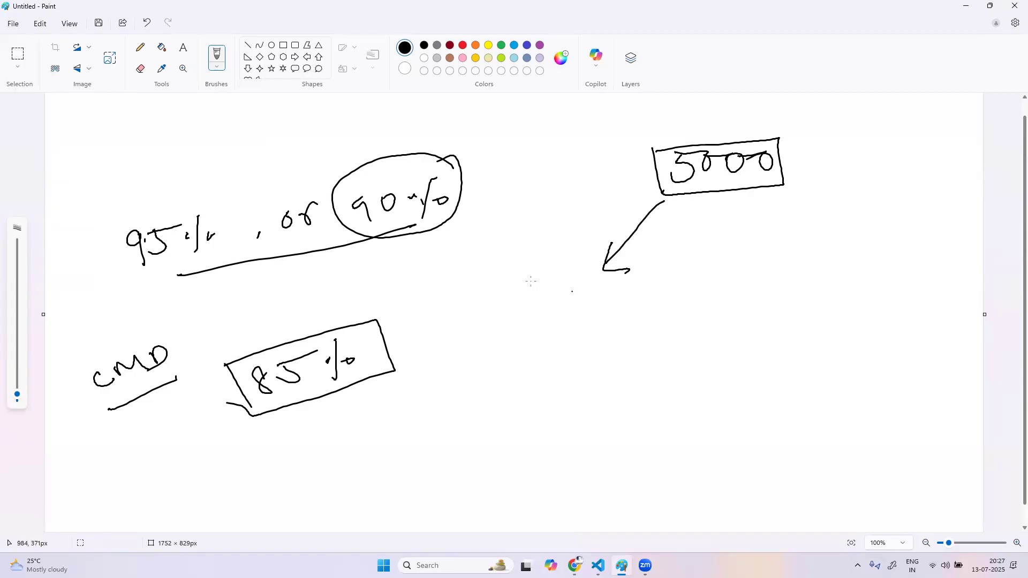
# Handwrite an underlined "4000" at the end of the arrow with "90" beneath it
pyautogui.moveTo(510, 296)
pyautogui.mouseDown()
pyautogui.moveTo(513, 332)
pyautogui.moveTo(518, 314)
pyautogui.mouseUp()
pyautogui.moveTo(526, 297)
pyautogui.mouseDown()
pyautogui.moveTo(524, 310)
pyautogui.moveTo(567, 292)
pyautogui.mouseUp()
pyautogui.moveTo(509, 347)
pyautogui.mouseDown()
pyautogui.moveTo(573, 329)
pyautogui.moveTo(561, 384)
pyautogui.mouseUp()
pyautogui.moveTo(572, 353); pyautogui.dragTo(576, 356)
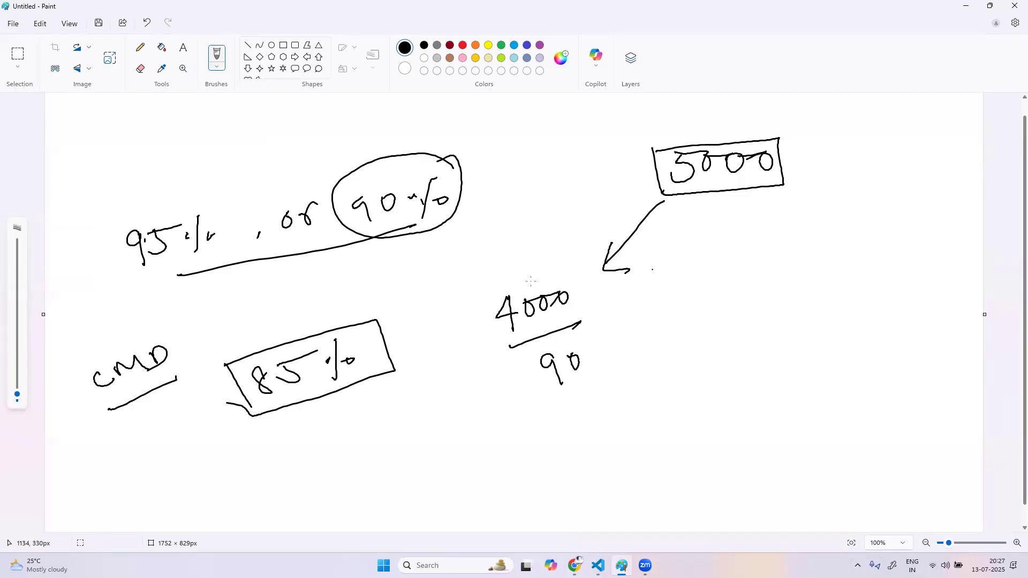
# Handwrite an underlined "500" beside the 4000 group with "95%" beneath it
pyautogui.moveTo(670, 267)
pyautogui.mouseDown()
pyautogui.moveTo(663, 286)
pyautogui.moveTo(709, 258)
pyautogui.mouseUp()
pyautogui.moveTo(667, 302); pyautogui.dragTo(739, 274)
pyautogui.moveTo(702, 317)
pyautogui.mouseDown()
pyautogui.moveTo(707, 345)
pyautogui.moveTo(739, 303)
pyautogui.mouseUp()
pyautogui.click(748, 308)
pyautogui.moveTo(760, 292); pyautogui.dragTo(757, 324)
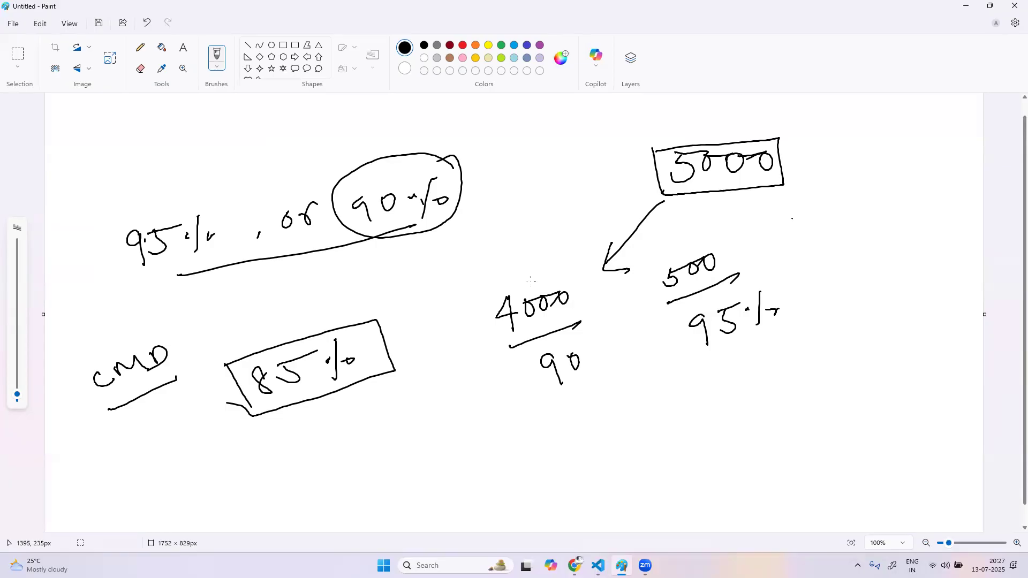
# Handwrite a second underlined "500" beyond the 95% group with a boxed "85%" beneath it
pyautogui.moveTo(807, 231); pyautogui.dragTo(797, 238)
pyautogui.moveTo(810, 219); pyautogui.dragTo(859, 206)
pyautogui.moveTo(816, 256); pyautogui.dragTo(891, 231)
pyautogui.moveTo(850, 269)
pyautogui.mouseDown()
pyautogui.moveTo(858, 289)
pyautogui.moveTo(882, 258)
pyautogui.mouseUp()
pyautogui.moveTo(904, 247)
pyautogui.mouseDown()
pyautogui.moveTo(898, 277)
pyautogui.moveTo(897, 262)
pyautogui.mouseUp()
pyautogui.moveTo(918, 262); pyautogui.dragTo(924, 266)
pyautogui.moveTo(810, 261)
pyautogui.mouseDown()
pyautogui.moveTo(815, 315)
pyautogui.moveTo(939, 257)
pyautogui.moveTo(860, 234)
pyautogui.mouseUp()
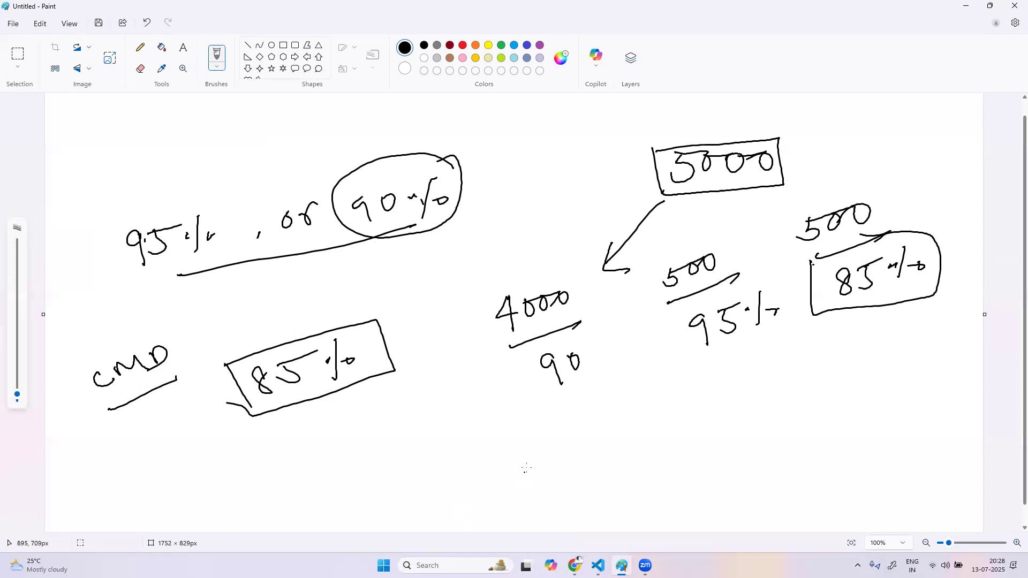
# Circle the handwritten "500" and "95%" group and sketch a hooked arrow, a letter B and a small curve beneath it
pyautogui.moveTo(733, 239)
pyautogui.mouseDown()
pyautogui.moveTo(664, 245)
pyautogui.moveTo(662, 352)
pyautogui.moveTo(769, 387)
pyautogui.moveTo(779, 295)
pyautogui.moveTo(747, 253)
pyautogui.moveTo(726, 247)
pyautogui.mouseUp()
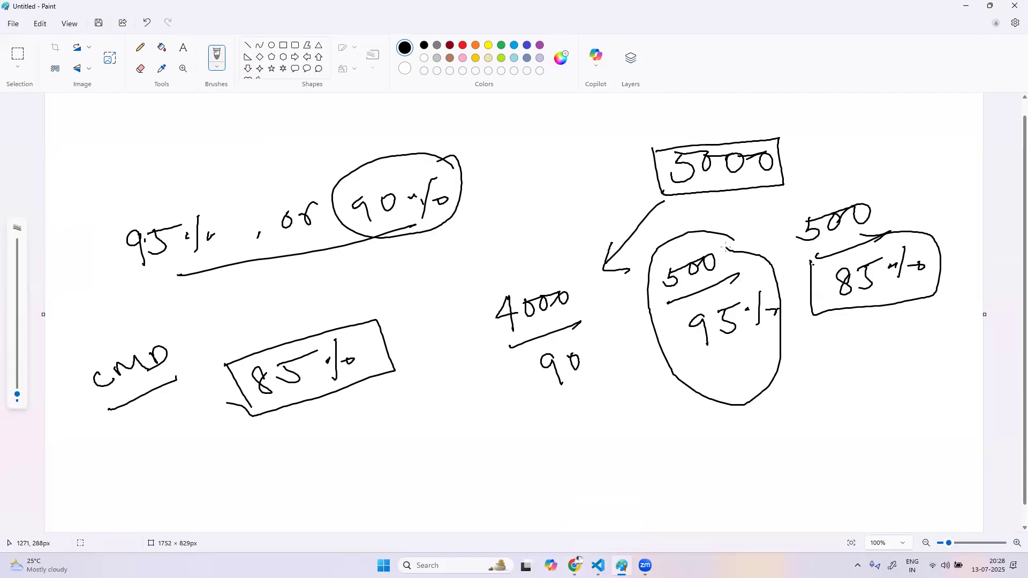
pyautogui.moveTo(719, 423)
pyautogui.mouseDown()
pyautogui.moveTo(720, 438)
pyautogui.moveTo(761, 459)
pyautogui.mouseUp()
pyautogui.moveTo(785, 410)
pyautogui.mouseDown()
pyautogui.moveTo(801, 431)
pyautogui.moveTo(778, 453)
pyautogui.mouseUp()
pyautogui.moveTo(818, 421); pyautogui.dragTo(838, 436)
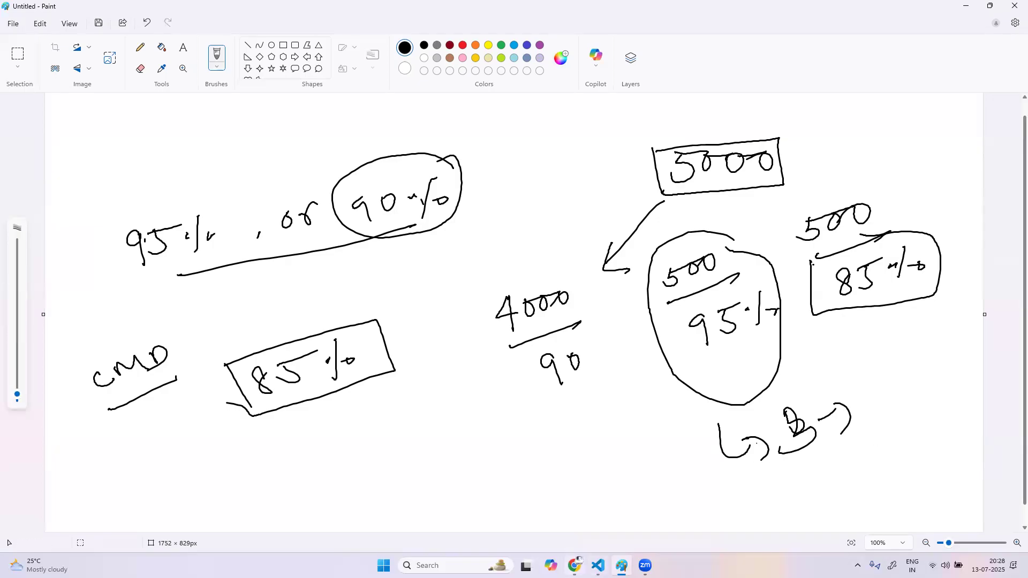
# Switch to Dynatrace, leave the host anomaly detection settings and open Hosts Classic by searching the installed apps for "host"
pyautogui.hotkey('alt', 'Tab')
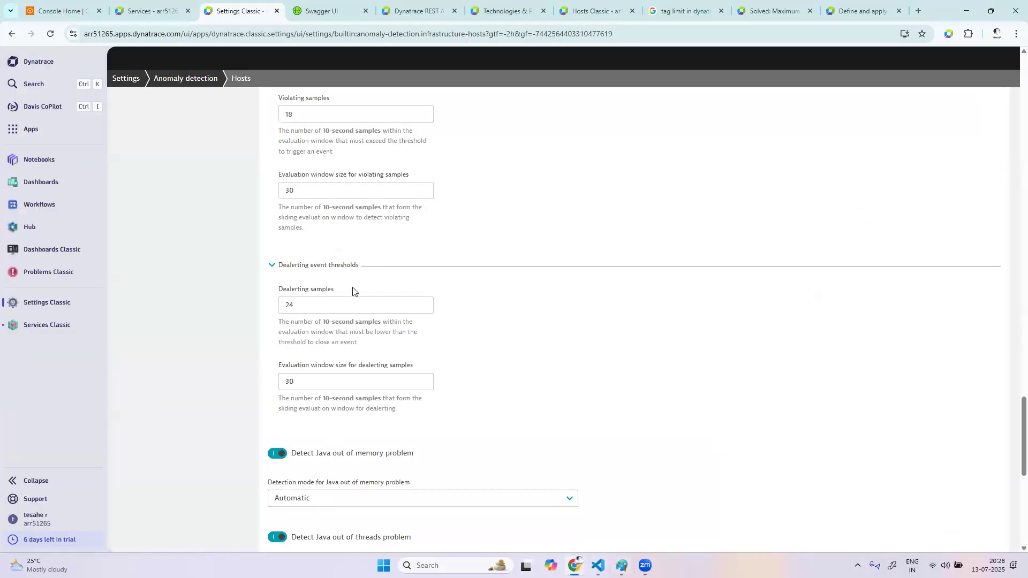
pyautogui.scroll(15, 359, 286)
pyautogui.scroll(10, 427, 223)
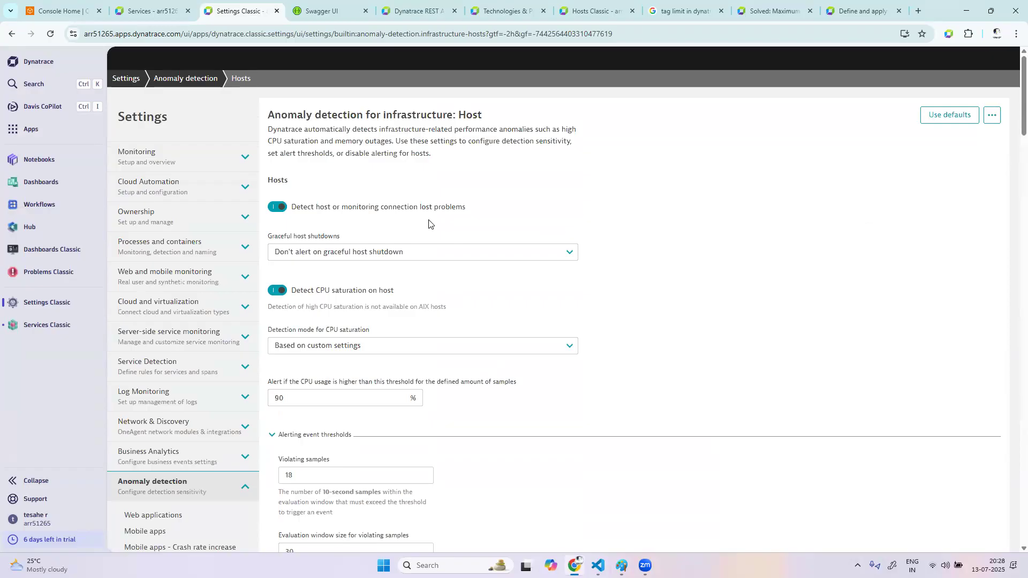
pyautogui.click(189, 79)
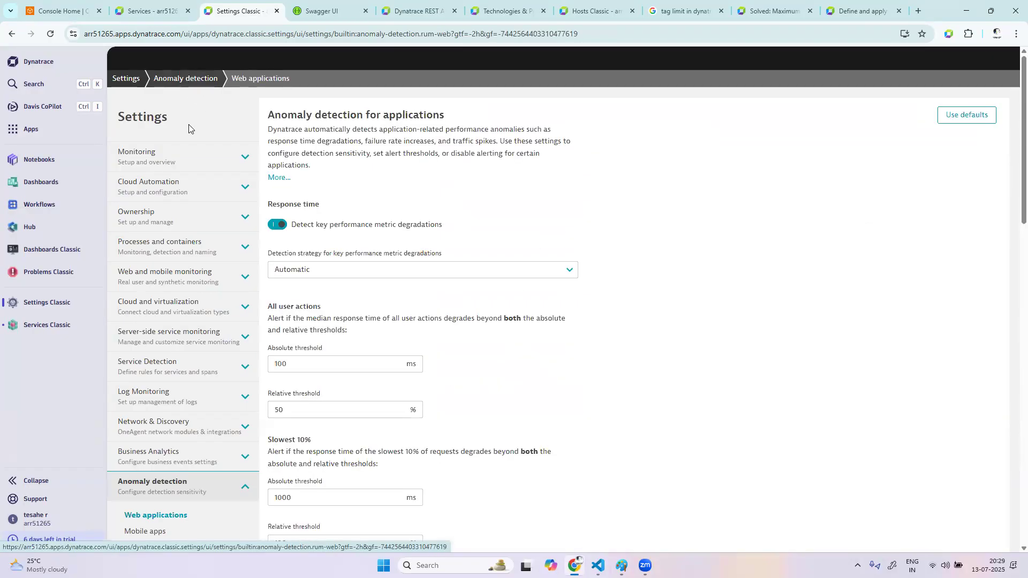
pyautogui.click(47, 136)
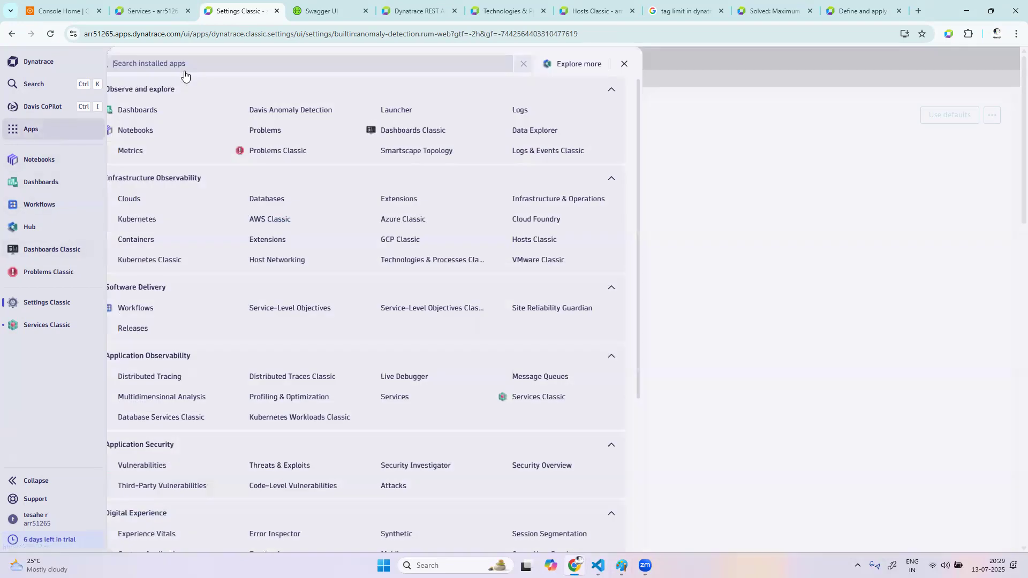
pyautogui.write('host')
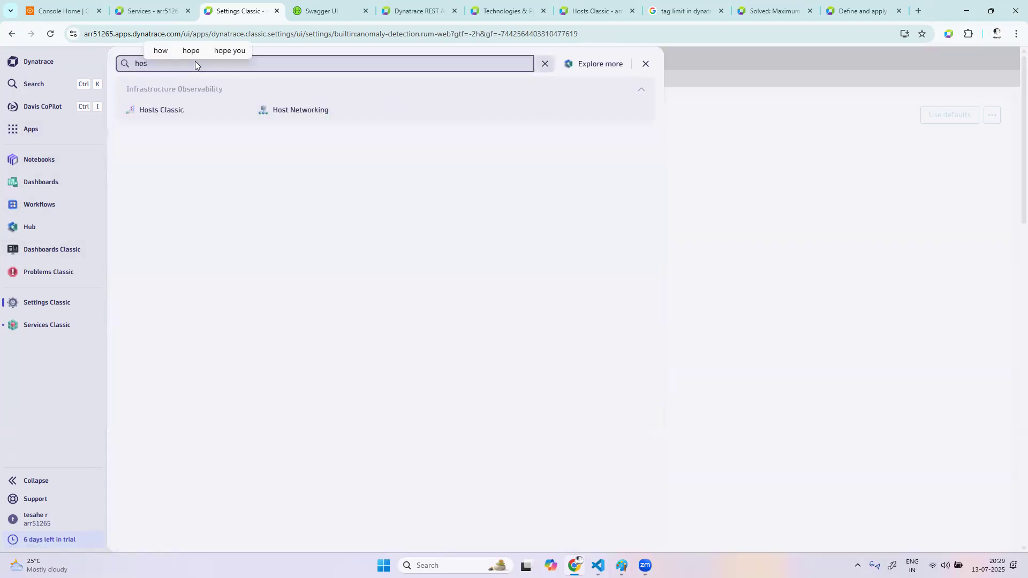
pyautogui.click(166, 119)
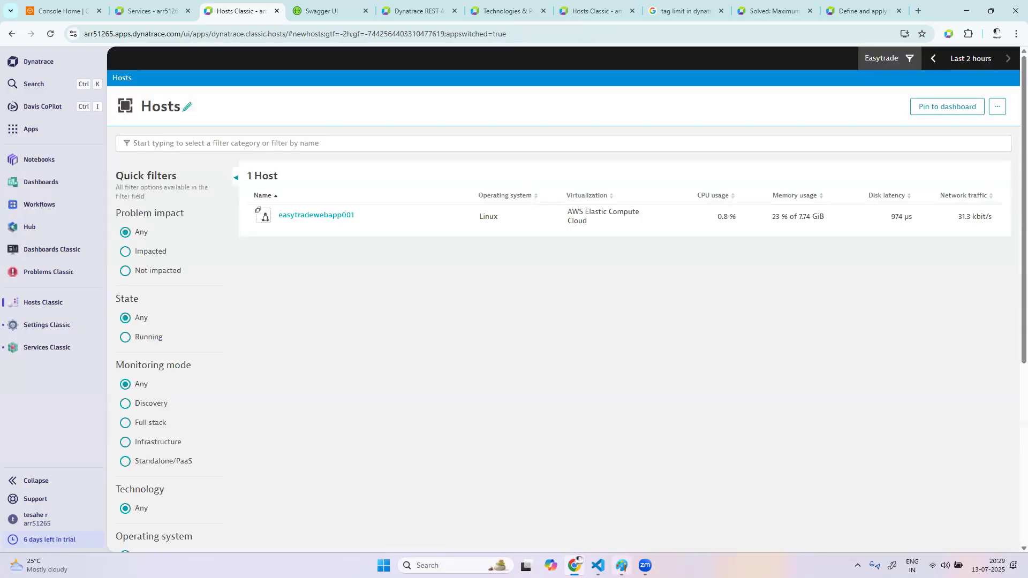
# Consult the threshold sketch in Paint, then return to Dynatrace and remove the Easytrade management zone filter from the hosts list
pyautogui.click(622, 565)
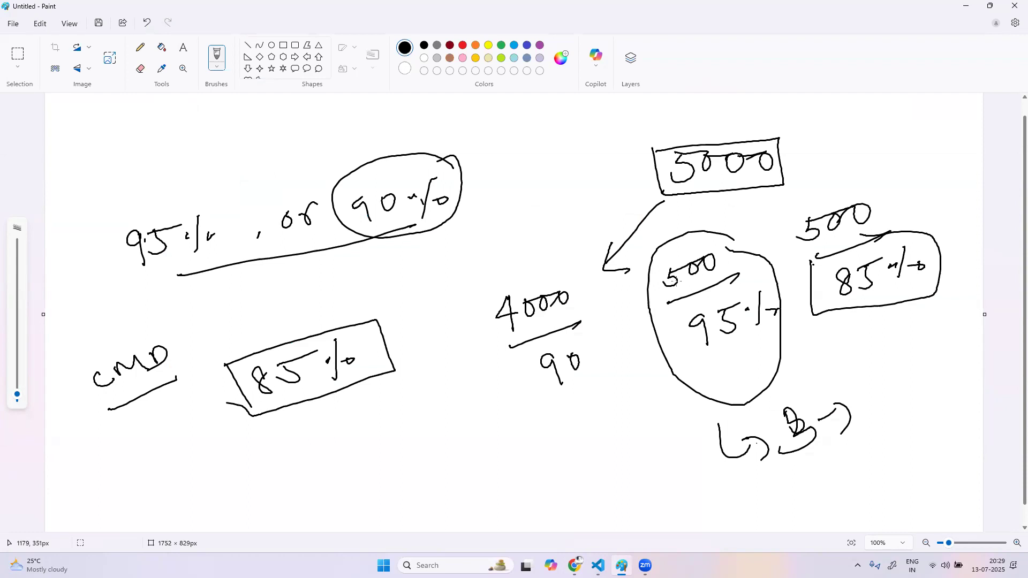
pyautogui.hotkey('alt', 'Tab')
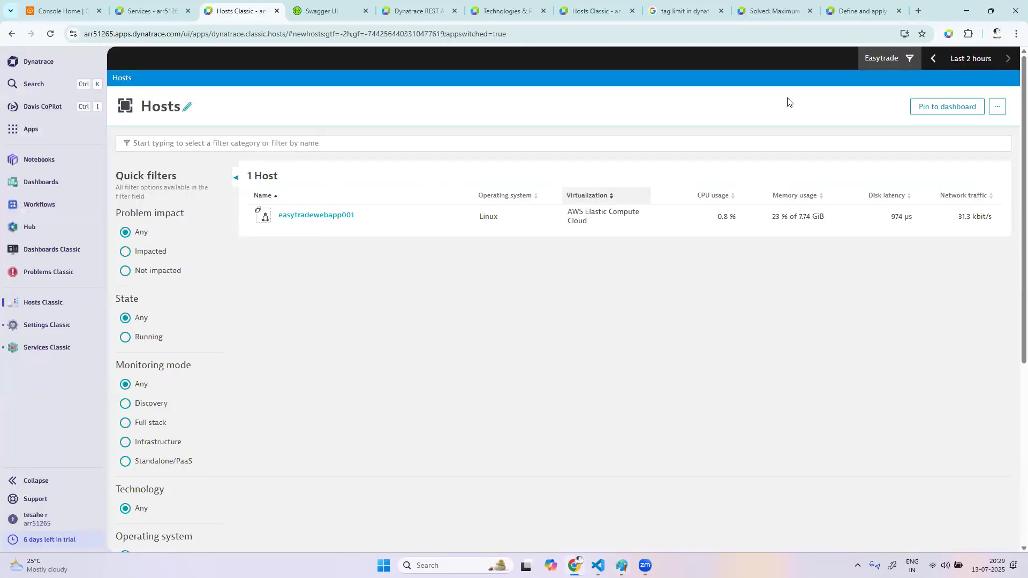
pyautogui.click(886, 58)
pyautogui.click(797, 139)
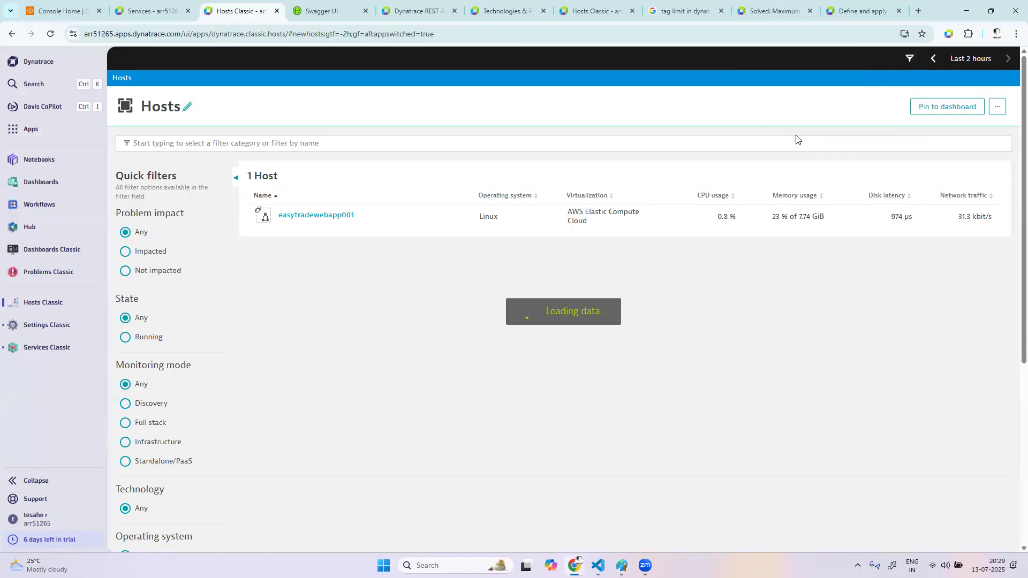
pyautogui.click(294, 143)
pyautogui.click(382, 441)
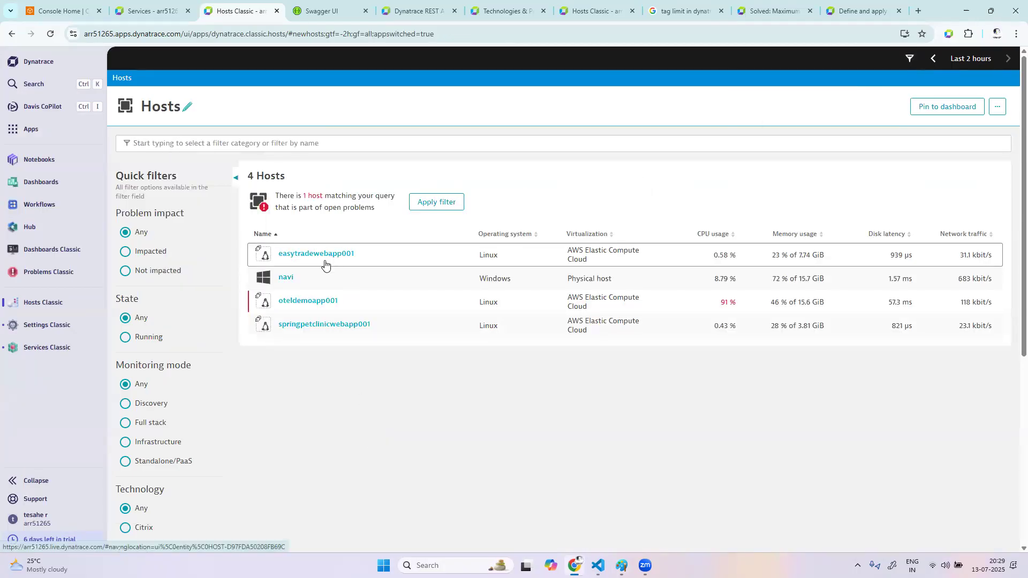
# Open the infrastructure anomaly detection settings of the host easytradewebapp001
pyautogui.click(330, 257)
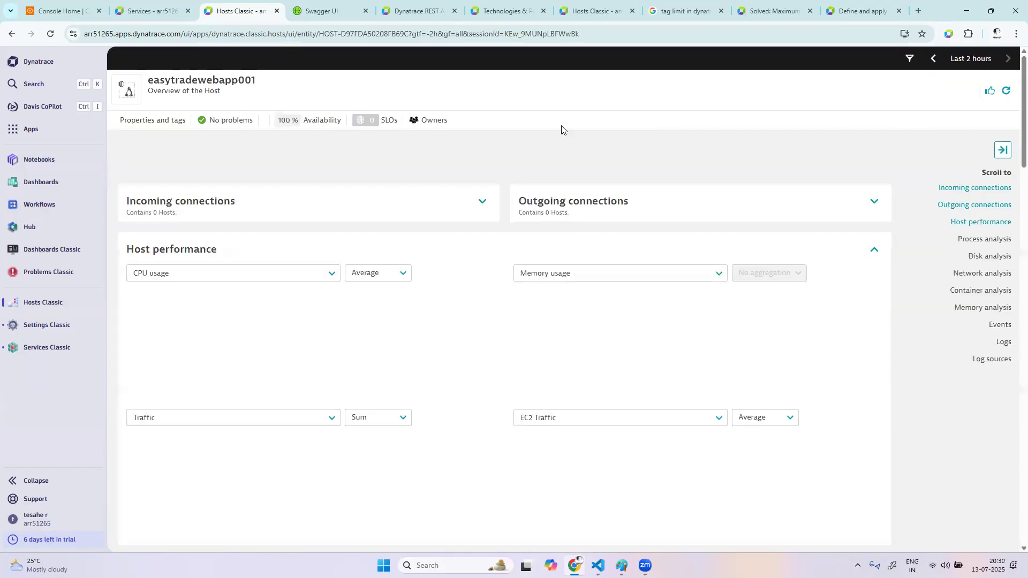
pyautogui.click(963, 108)
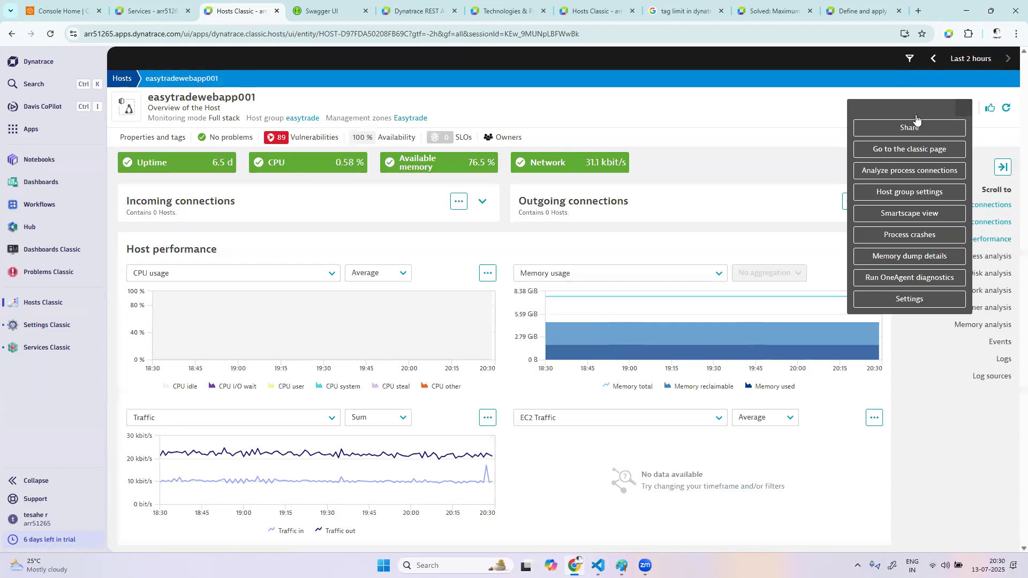
pyautogui.click(923, 300)
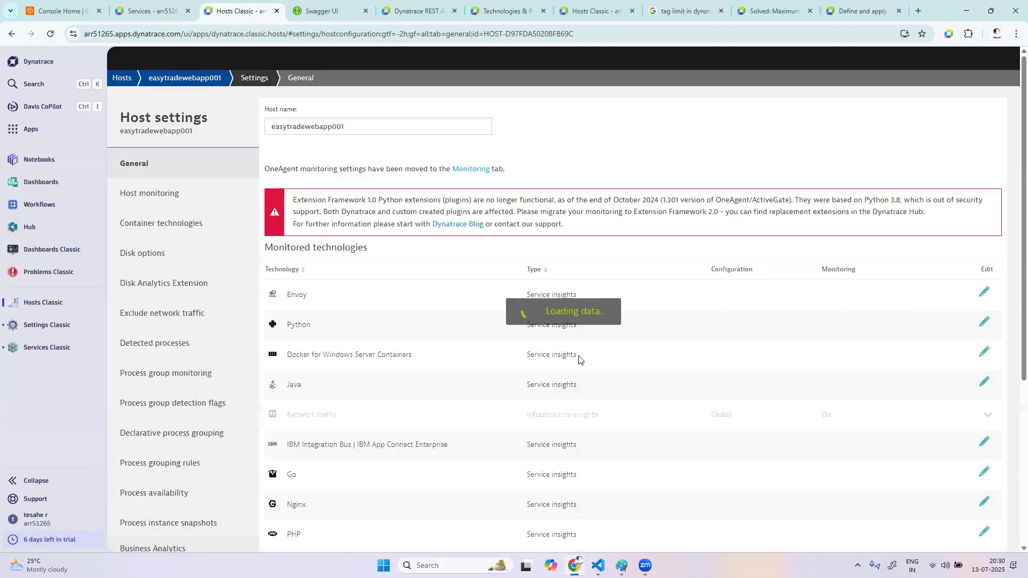
pyautogui.scroll(-6, 185, 446)
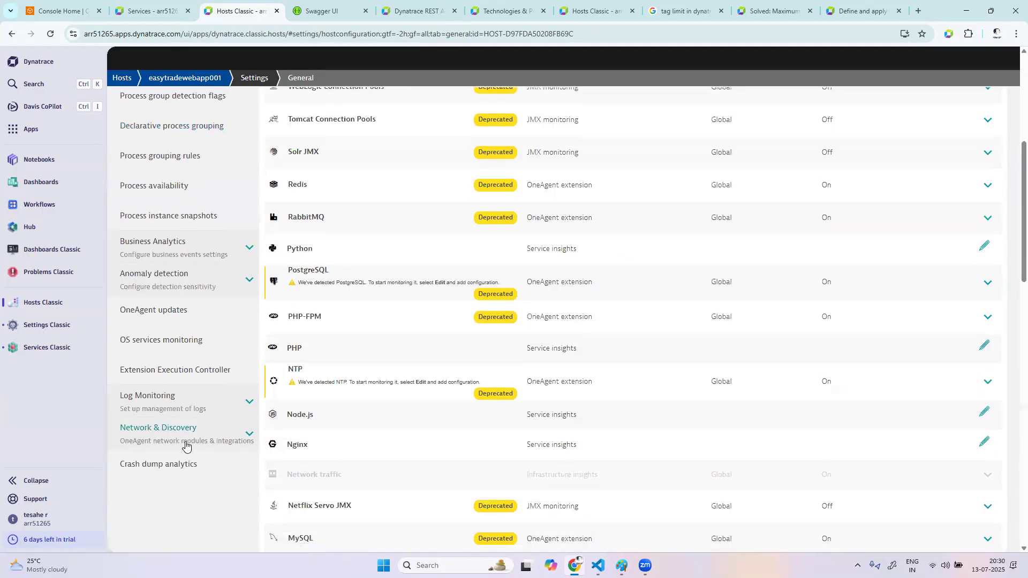
pyautogui.click(161, 235)
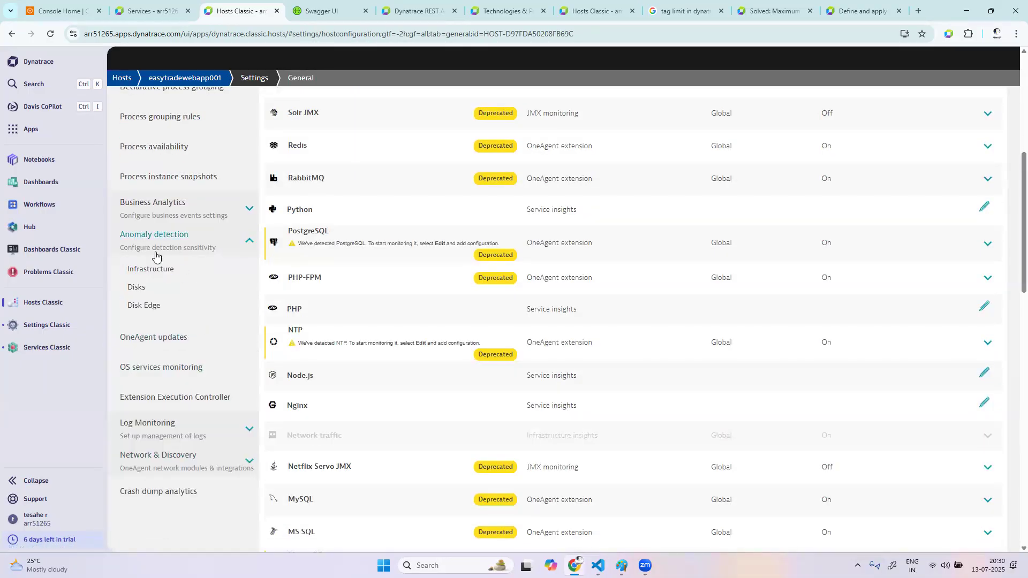
pyautogui.click(155, 267)
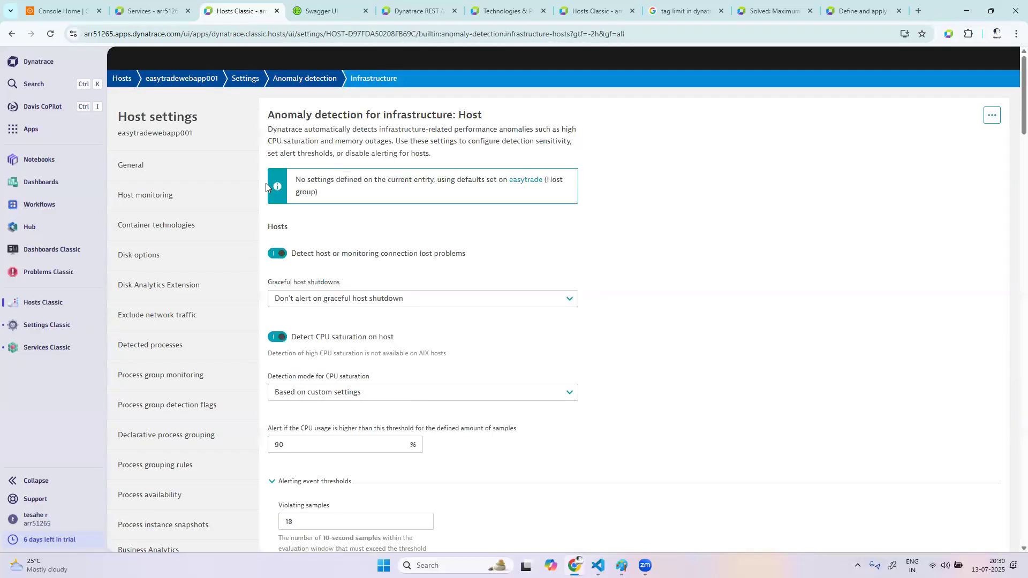
# Keep CPU saturation detection on custom settings, set the host's CPU usage alert threshold to 95 % and save the changes
pyautogui.click(356, 396)
pyautogui.click(302, 425)
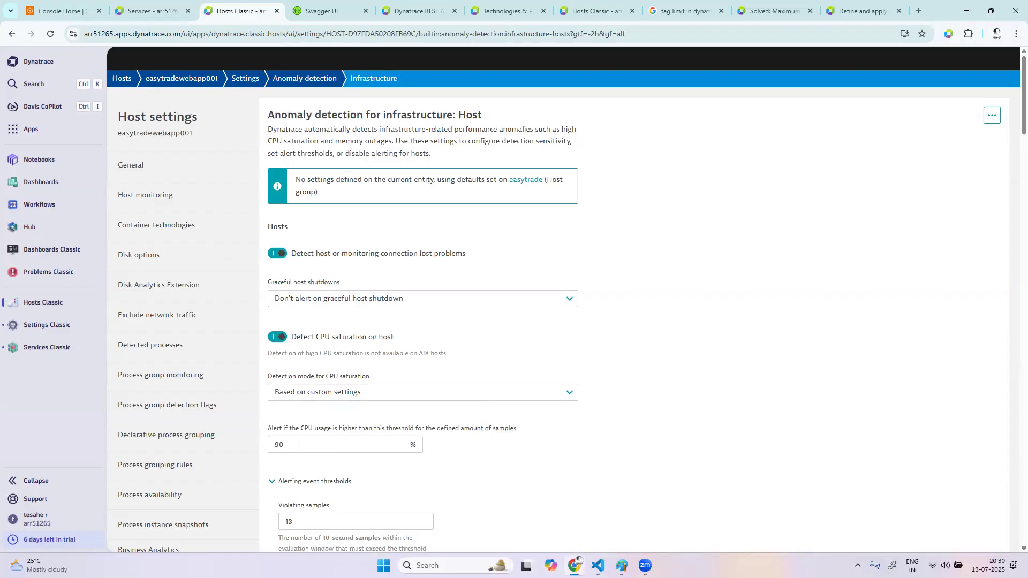
pyautogui.click(299, 444)
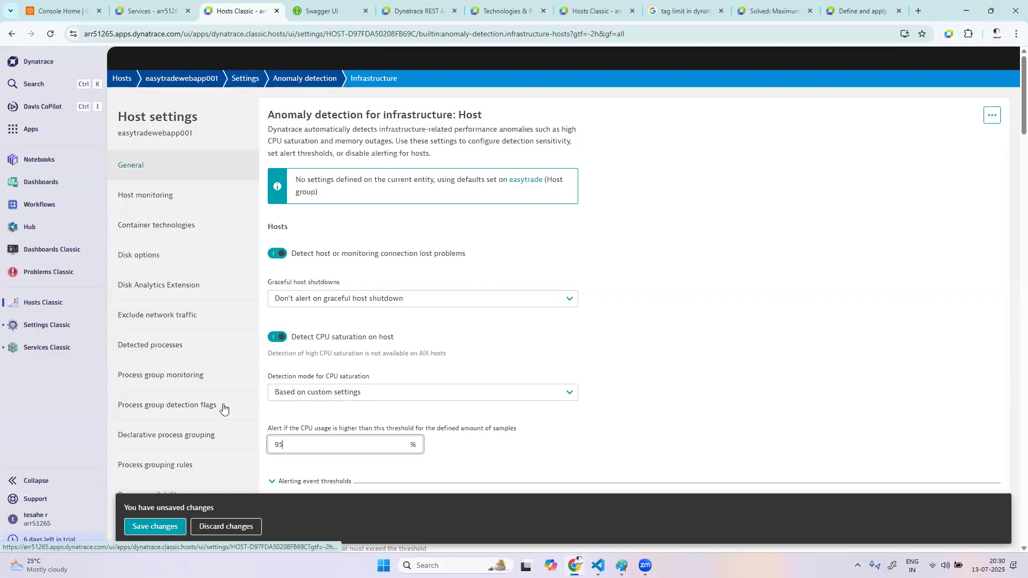
pyautogui.click(162, 527)
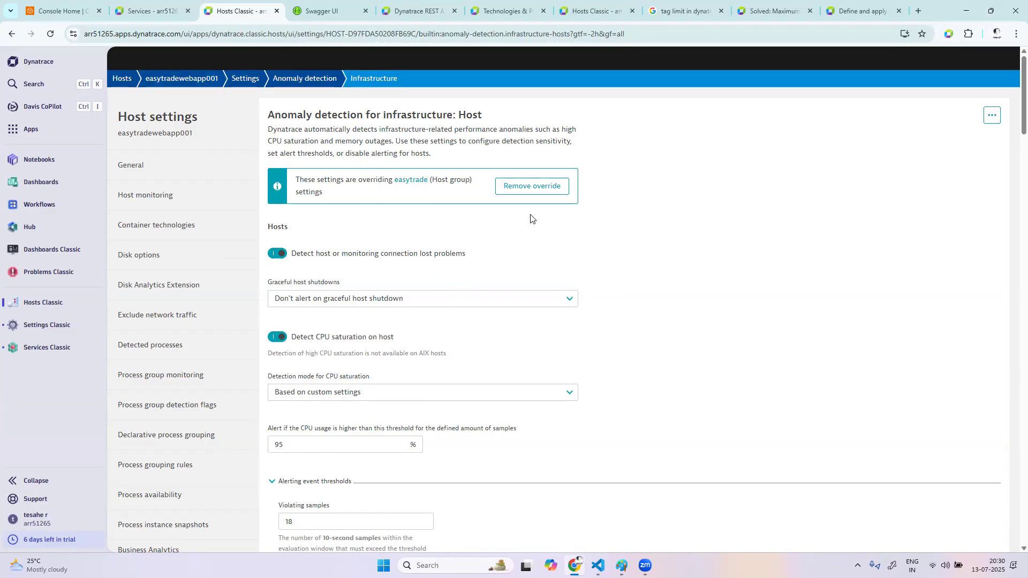
# Remove the host-level override from easytradewebapp001's anomaly detection settings and apply the removal
pyautogui.click(551, 193)
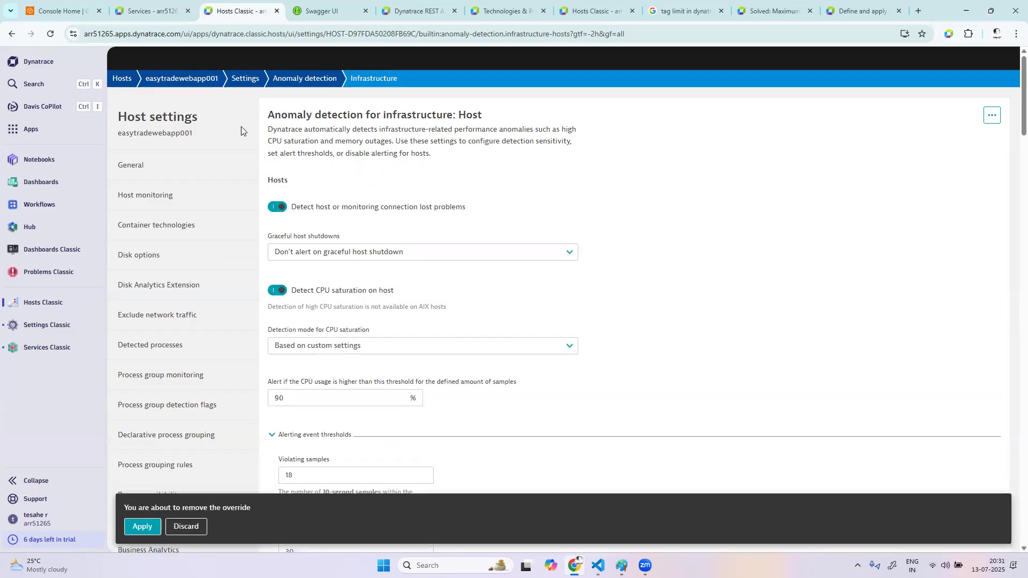
pyautogui.click(142, 526)
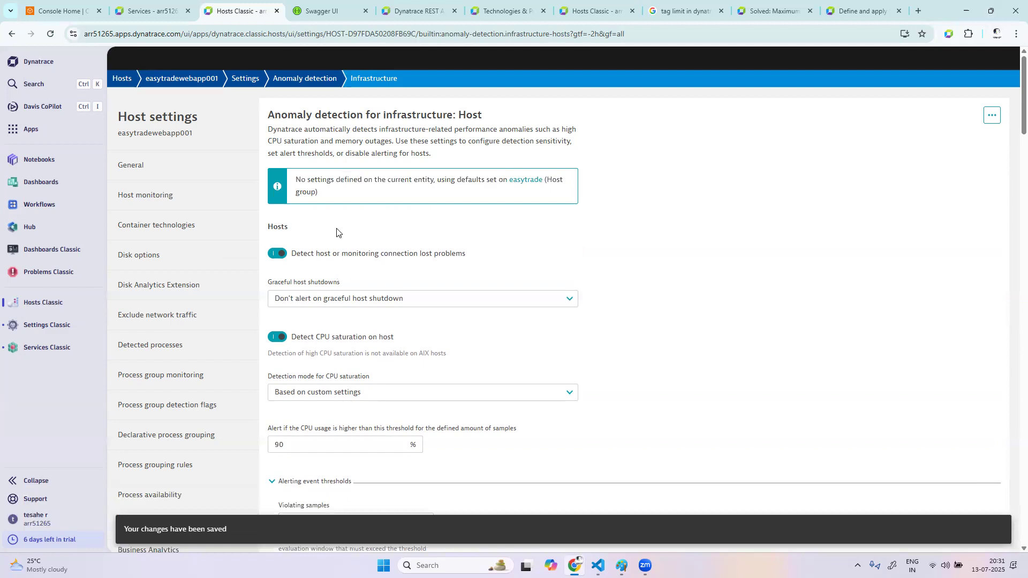
# Return to the hosts list, filter it by the host group easytrade and open the host easytradewebapp001
pyautogui.click(126, 81)
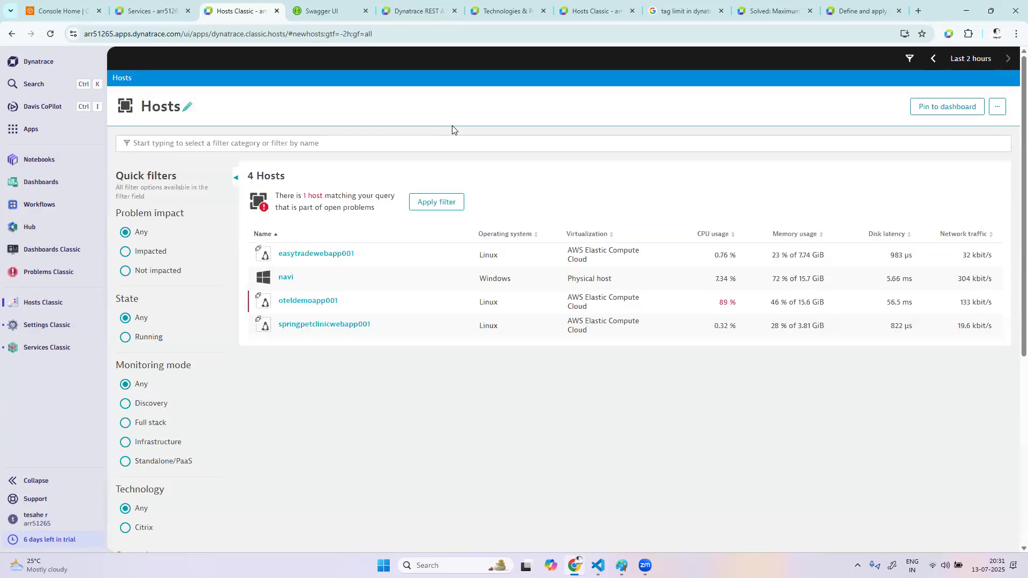
pyautogui.click(275, 150)
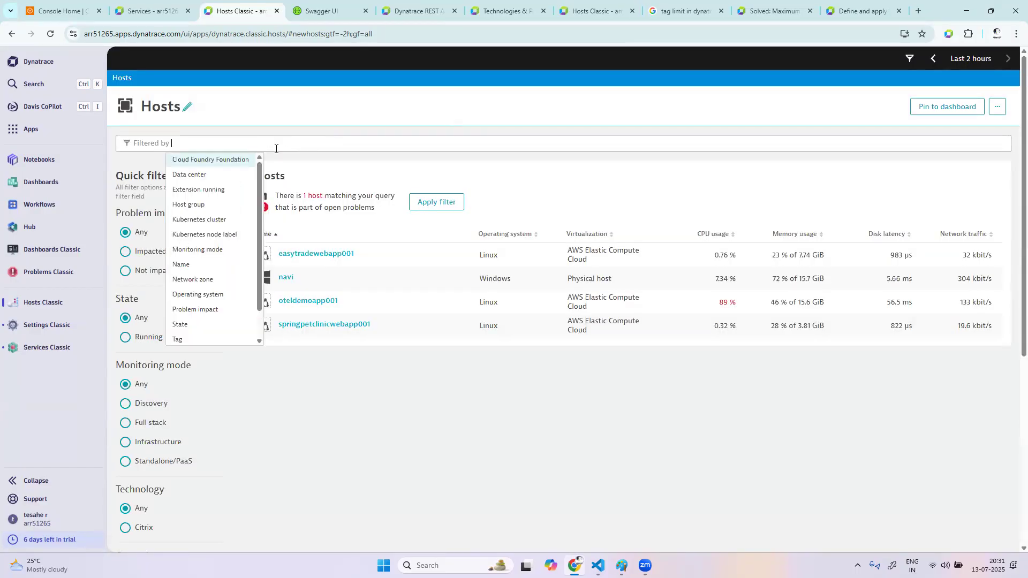
pyautogui.click(227, 208)
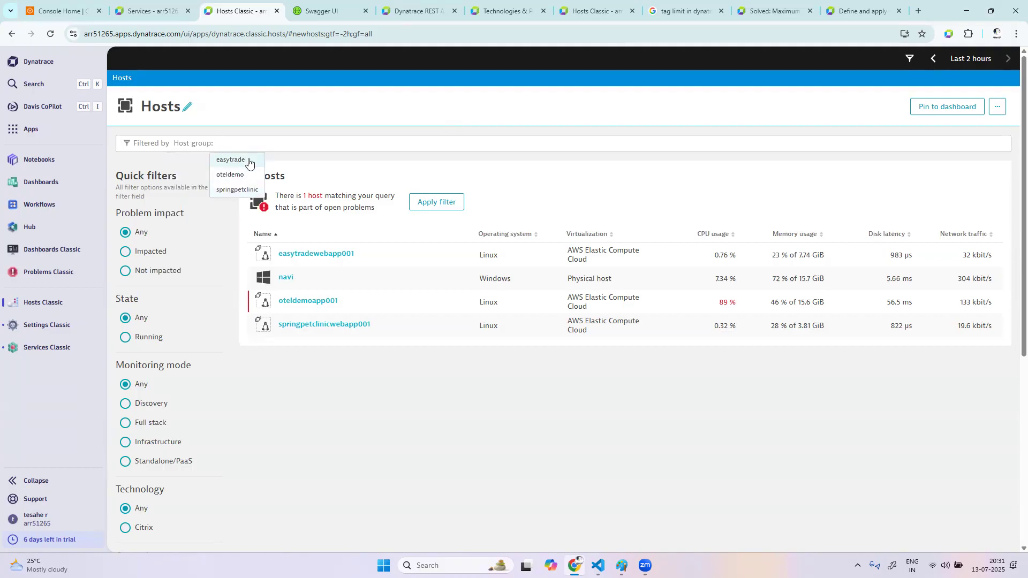
pyautogui.click(231, 159)
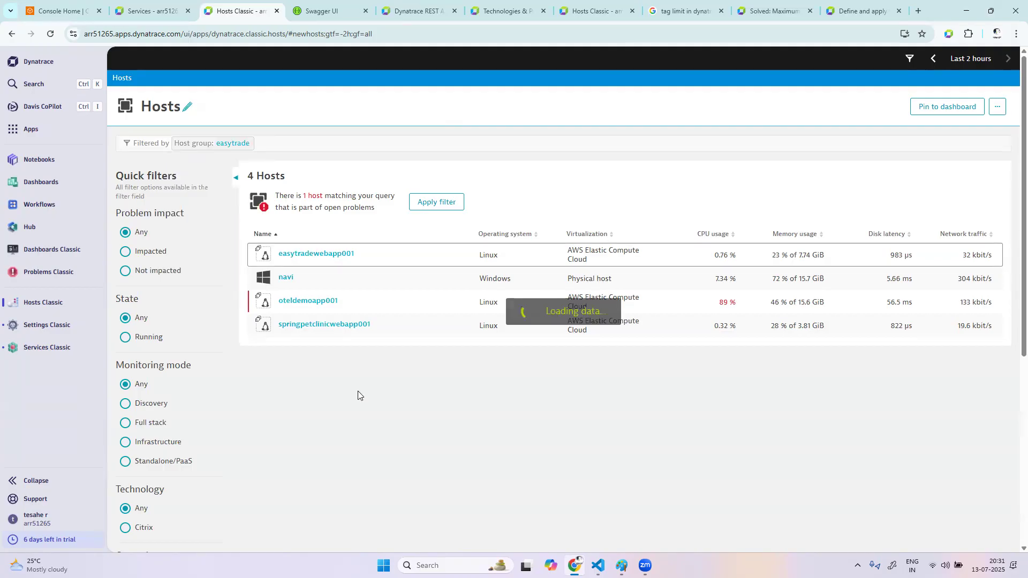
pyautogui.click(327, 220)
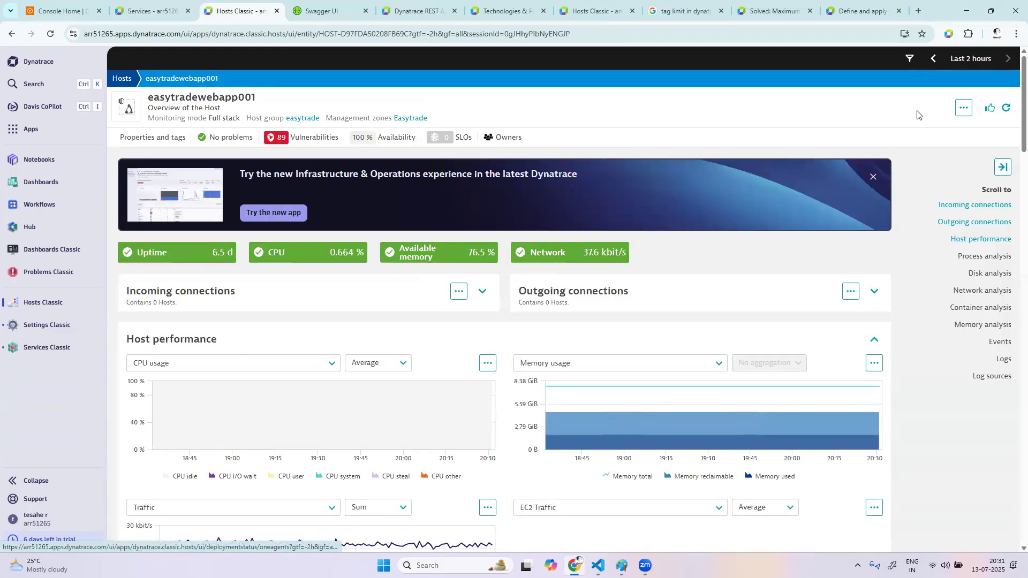
# View the OneAgent deployment page for the host's easytrade group and return to the host overview
pyautogui.click(962, 110)
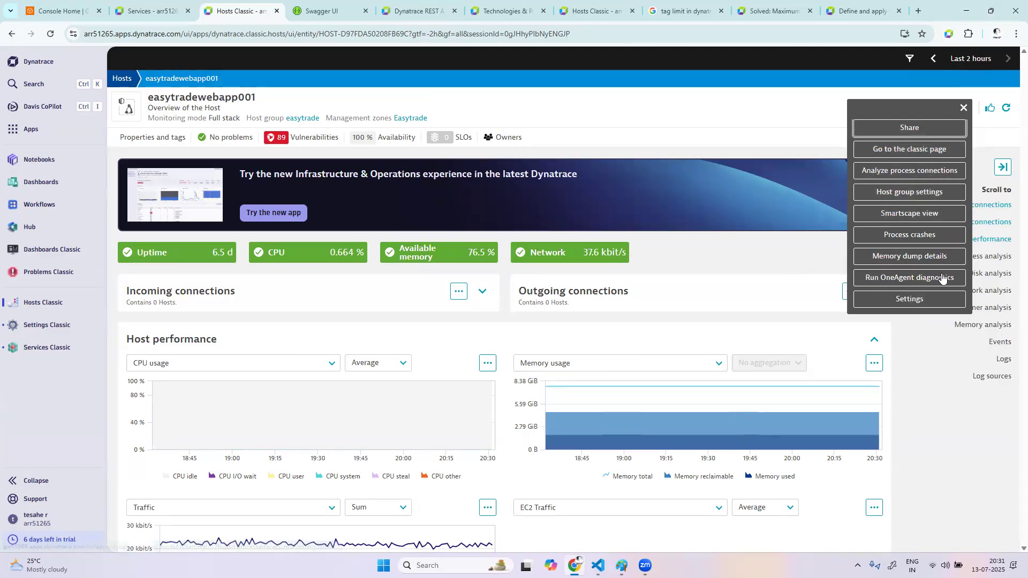
pyautogui.click(306, 122)
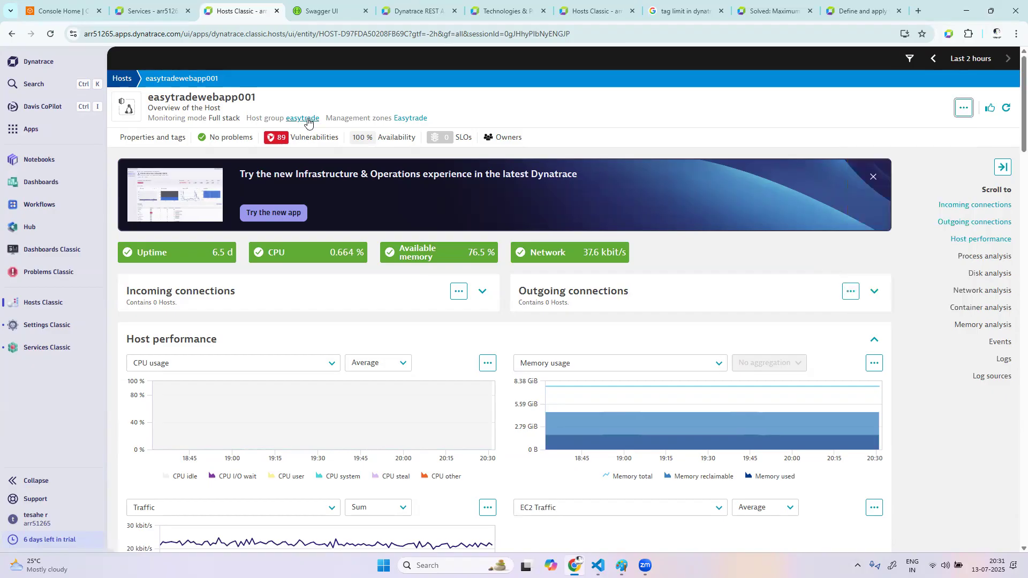
pyautogui.click(306, 120)
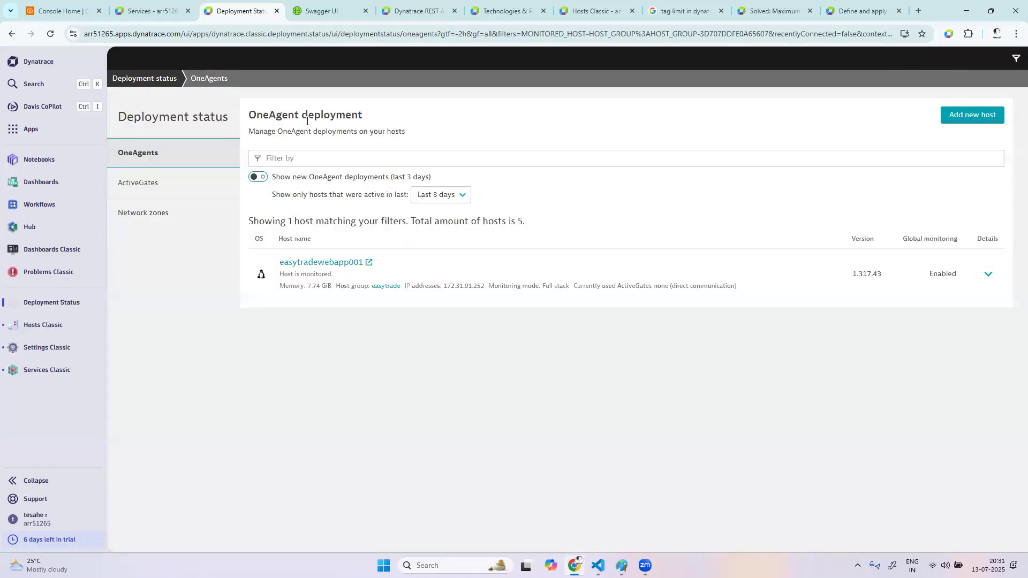
pyautogui.click(9, 35)
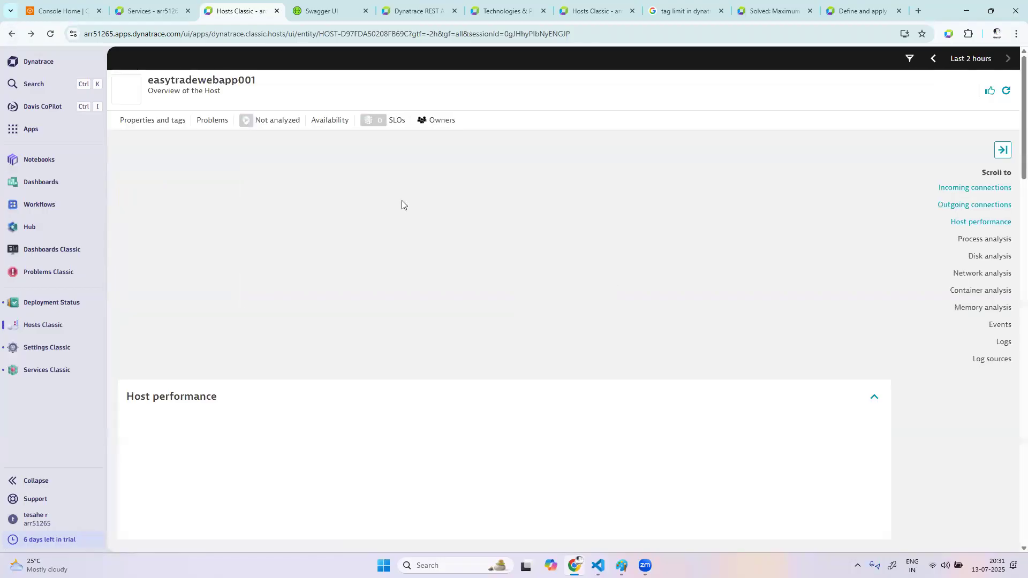
# Open the host group settings for easytrade from the host overview and go to its infrastructure anomaly detection settings
pyautogui.click(966, 107)
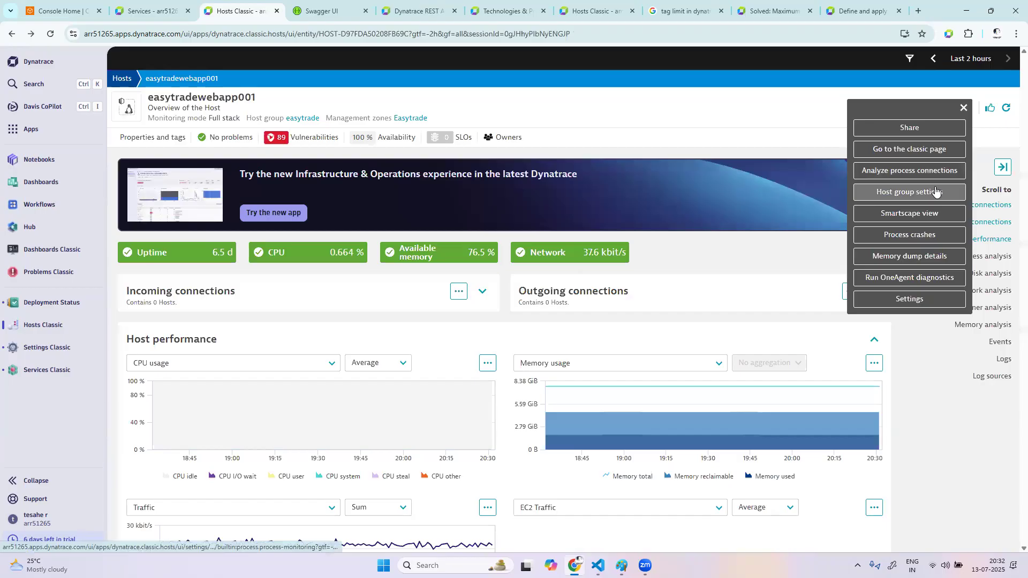
pyautogui.click(935, 192)
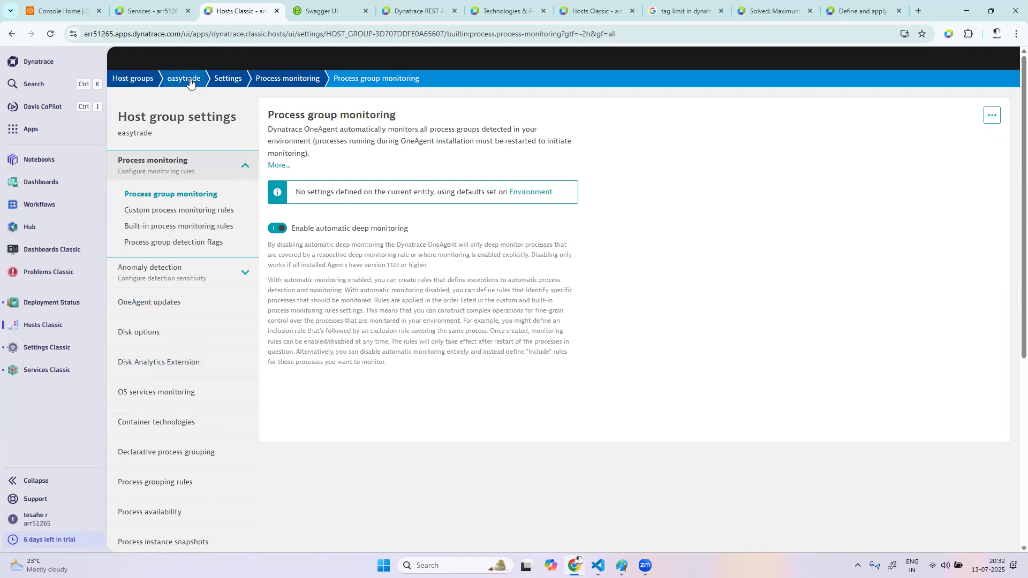
pyautogui.scroll(-2, 234, 374)
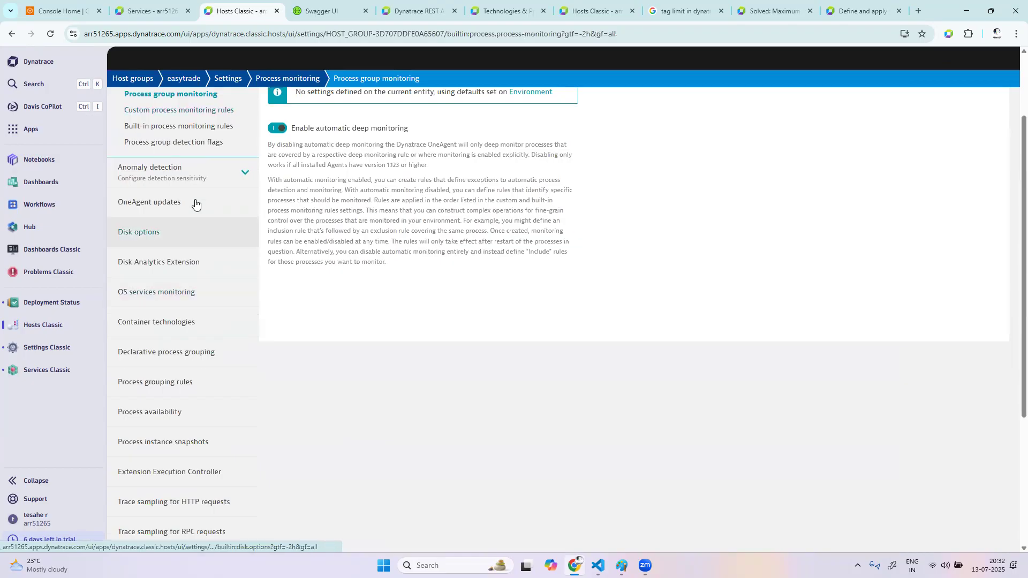
pyautogui.click(195, 203)
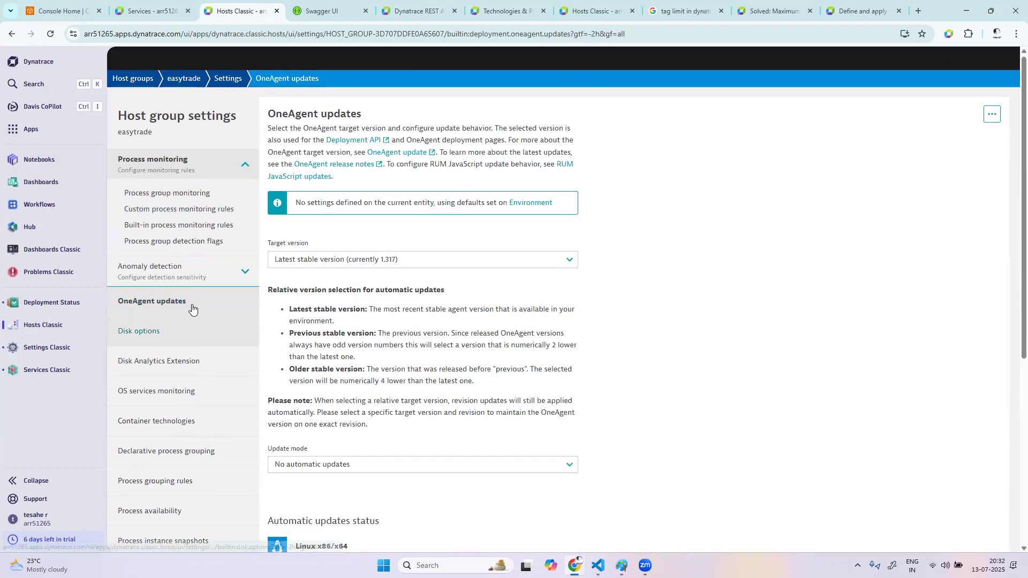
pyautogui.click(188, 279)
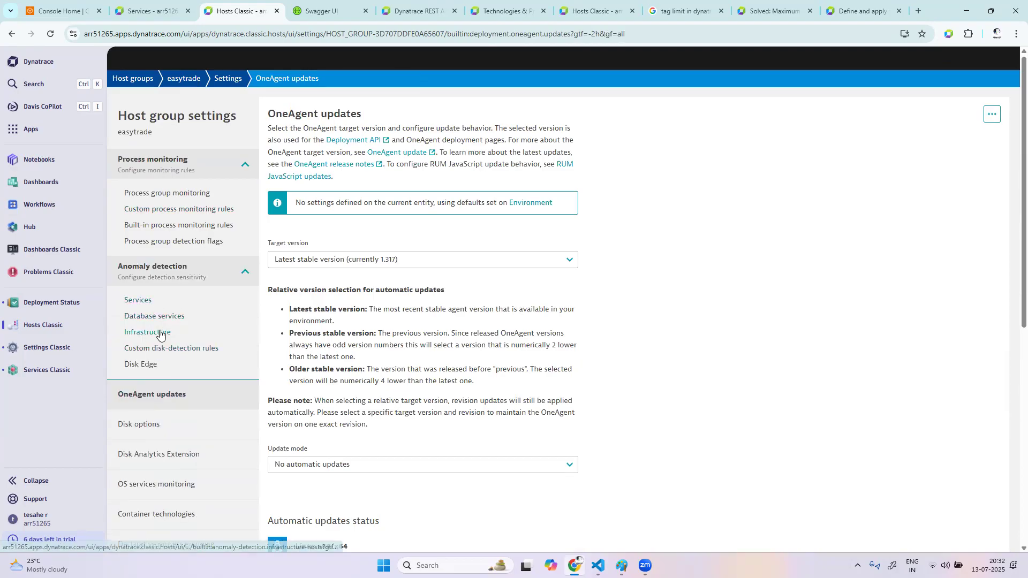
pyautogui.click(160, 332)
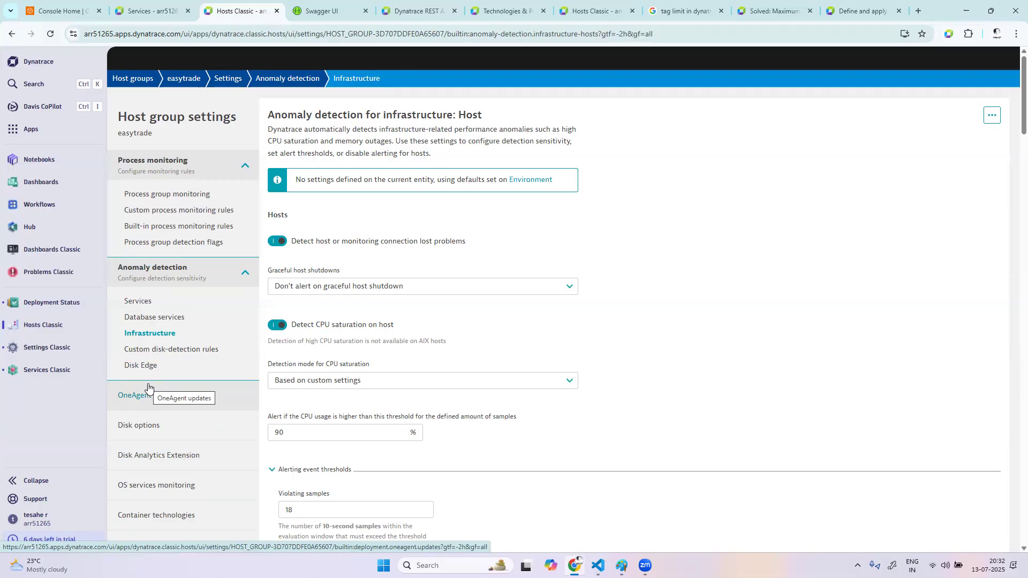
# Set the easytrade host group's CPU usage alert threshold to 95 %, save the changes and review the page
pyautogui.click(332, 433)
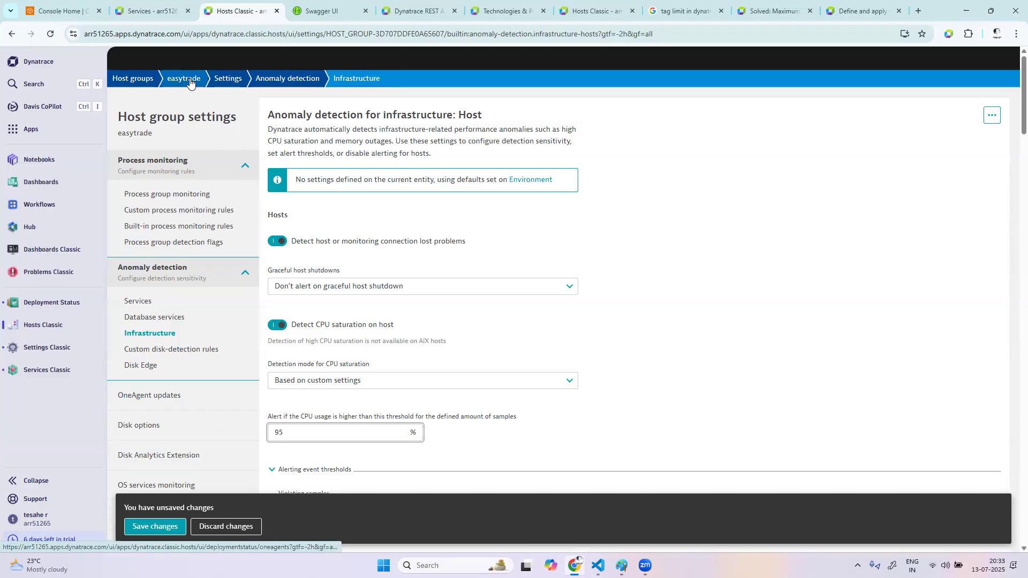
pyautogui.click(152, 526)
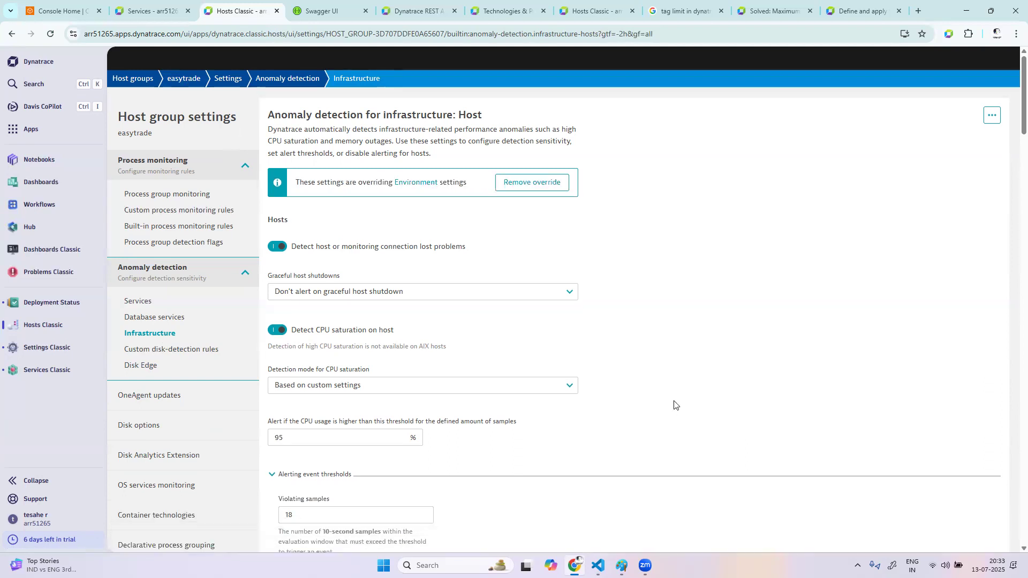
pyautogui.scroll(-4, 556, 414)
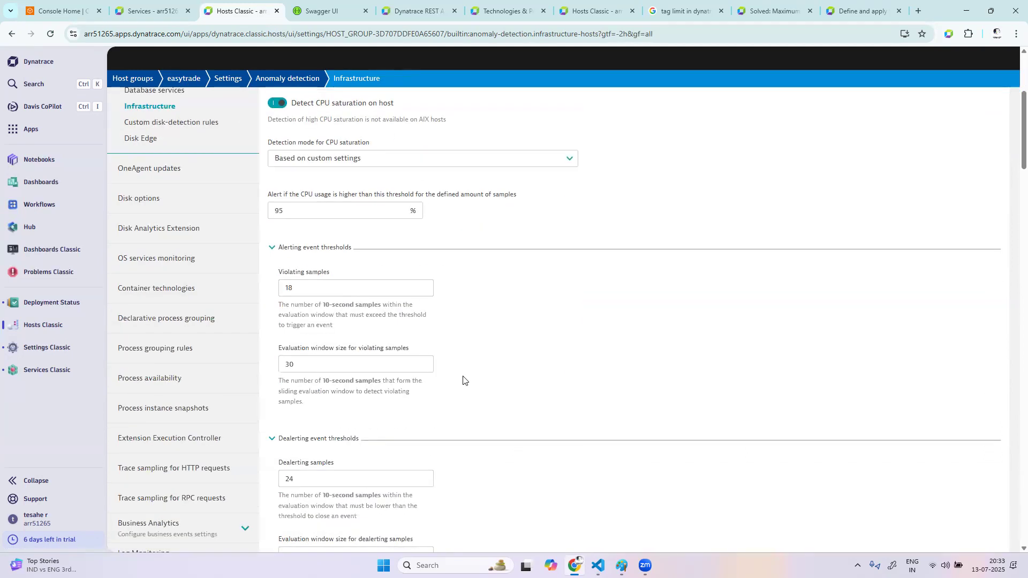
pyautogui.scroll(4, 463, 380)
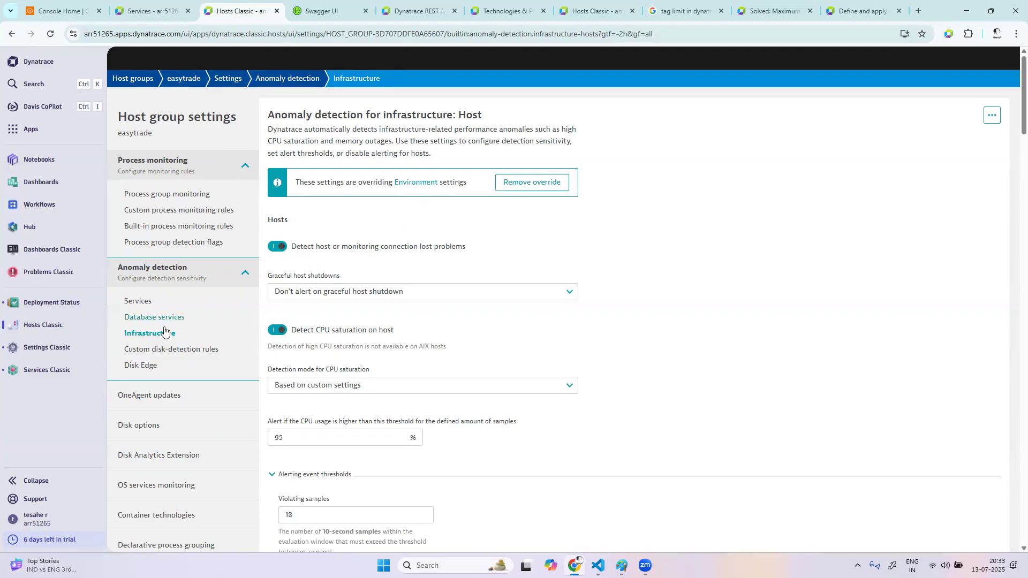
# View the easytrade host group's anomaly detection settings for services, and open Settings Classic in a separate browser tab
pyautogui.click(135, 302)
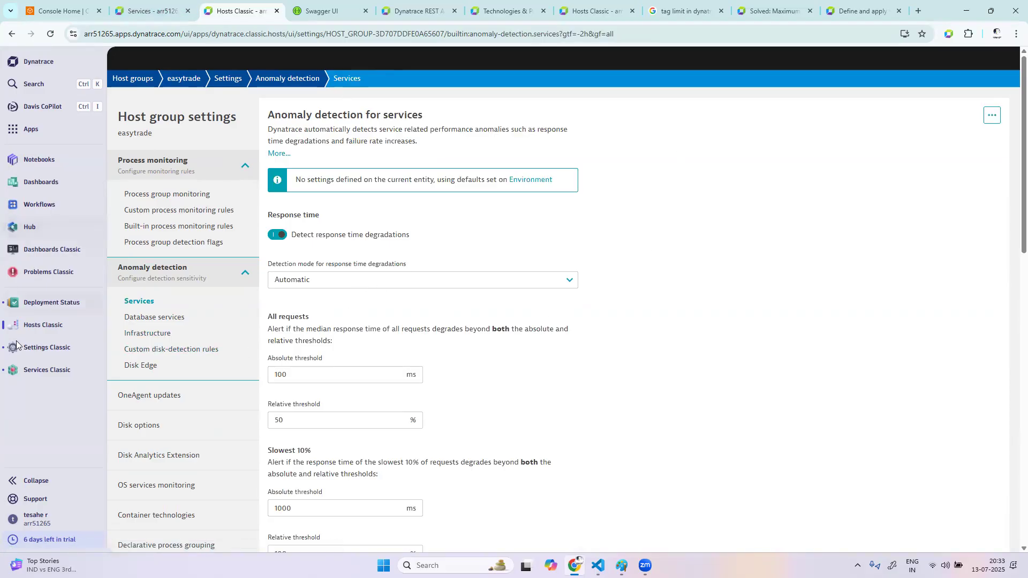
pyautogui.rightClick(60, 354)
pyautogui.click(92, 363)
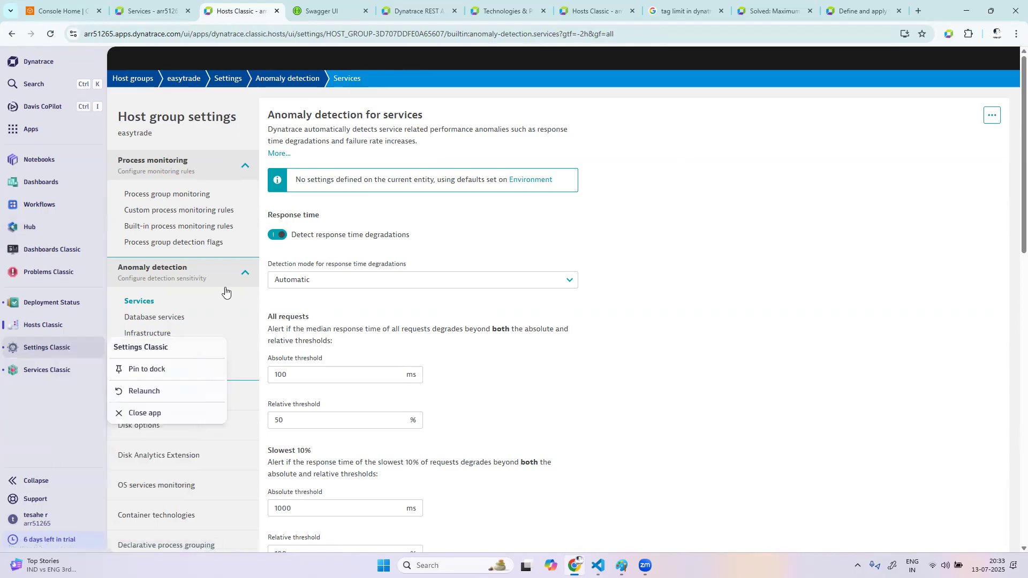
pyautogui.hotkey('ctrl', 'Tab')
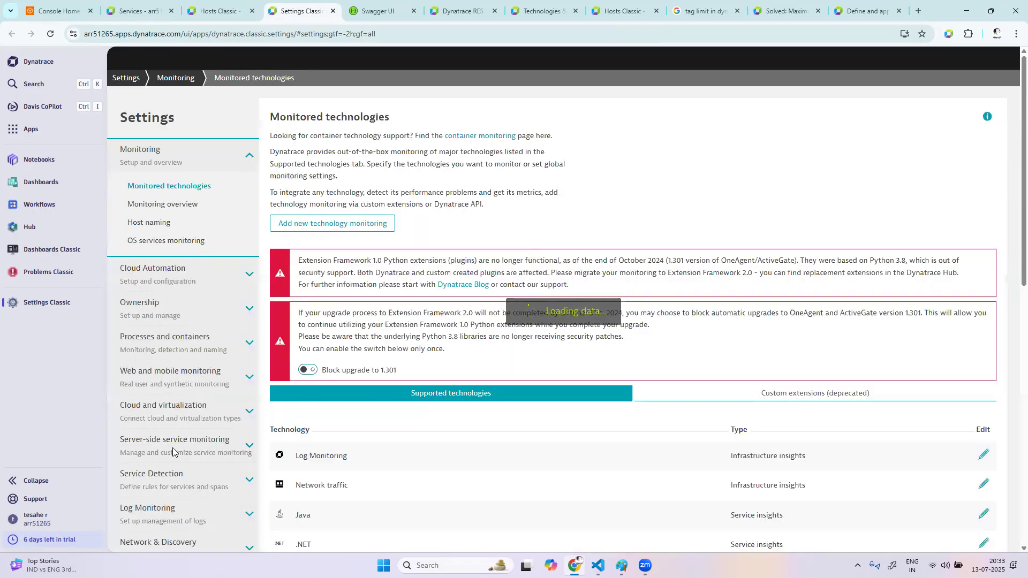
# Open the environment-wide anomaly detection settings for services
pyautogui.scroll(-6, 171, 452)
pyautogui.scroll(-6, 172, 451)
pyautogui.scroll(1, 180, 441)
pyautogui.scroll(6, 208, 411)
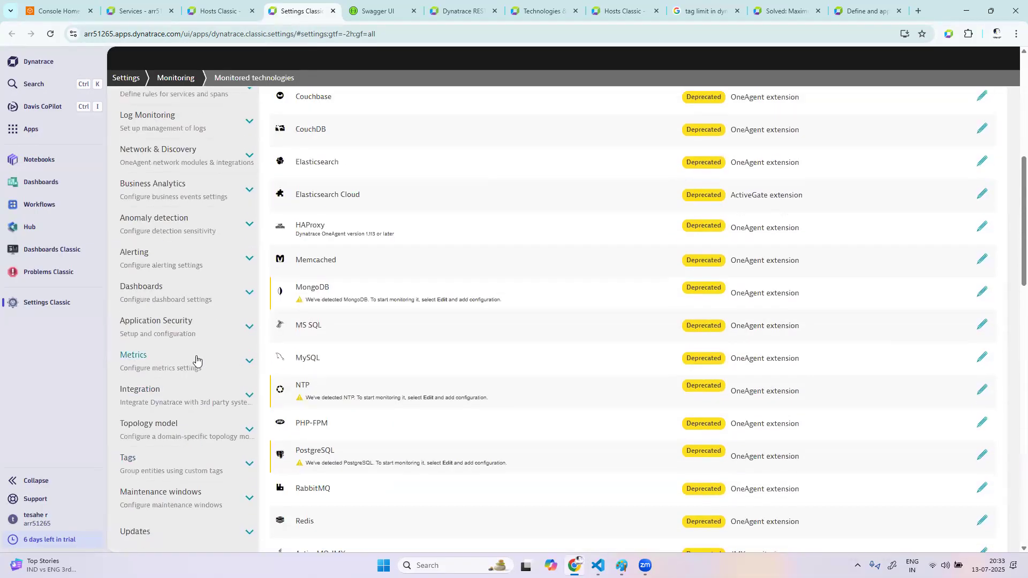
pyautogui.click(164, 300)
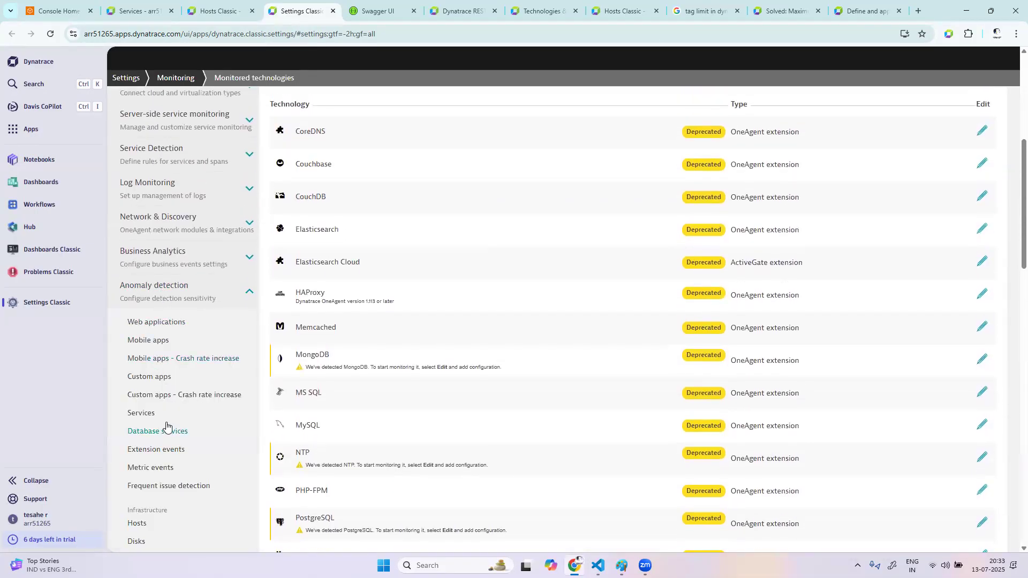
pyautogui.click(144, 413)
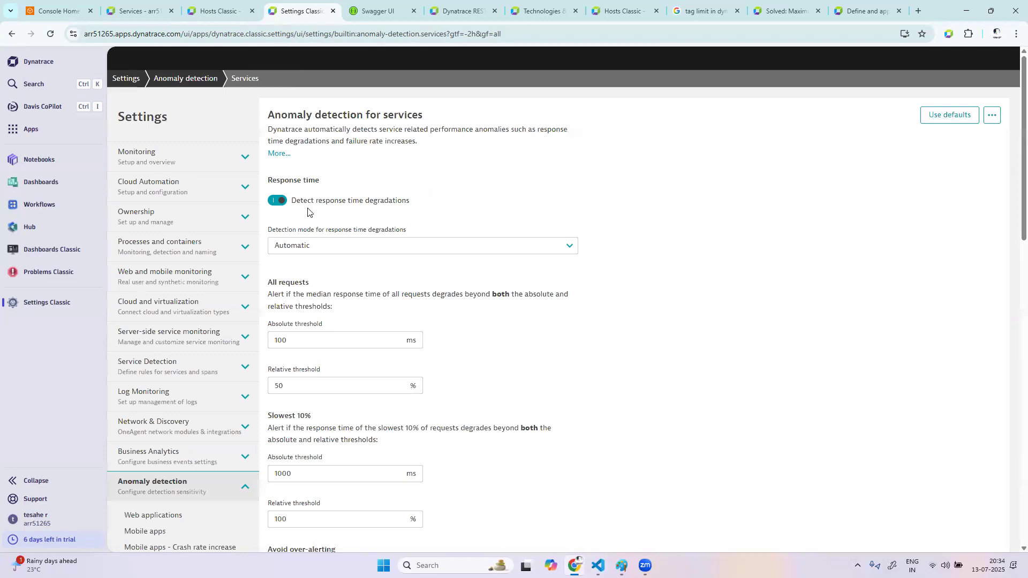
# Turn service load drop detection on and back off, enable service load spike detection and save the changes
pyautogui.scroll(-6, 629, 316)
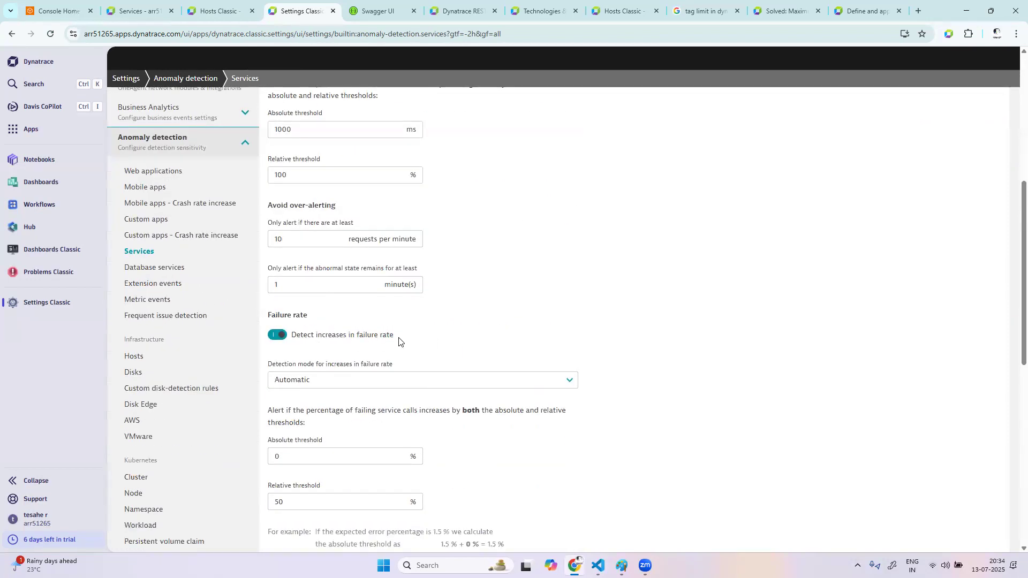
pyautogui.scroll(-4, 473, 480)
pyautogui.scroll(-4, 477, 477)
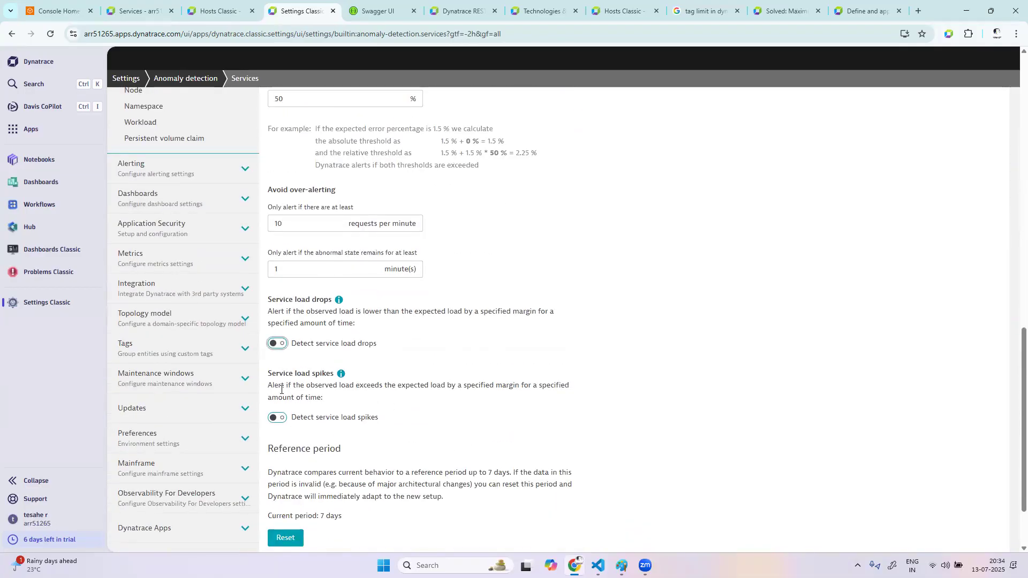
pyautogui.click(281, 345)
pyautogui.click(281, 345)
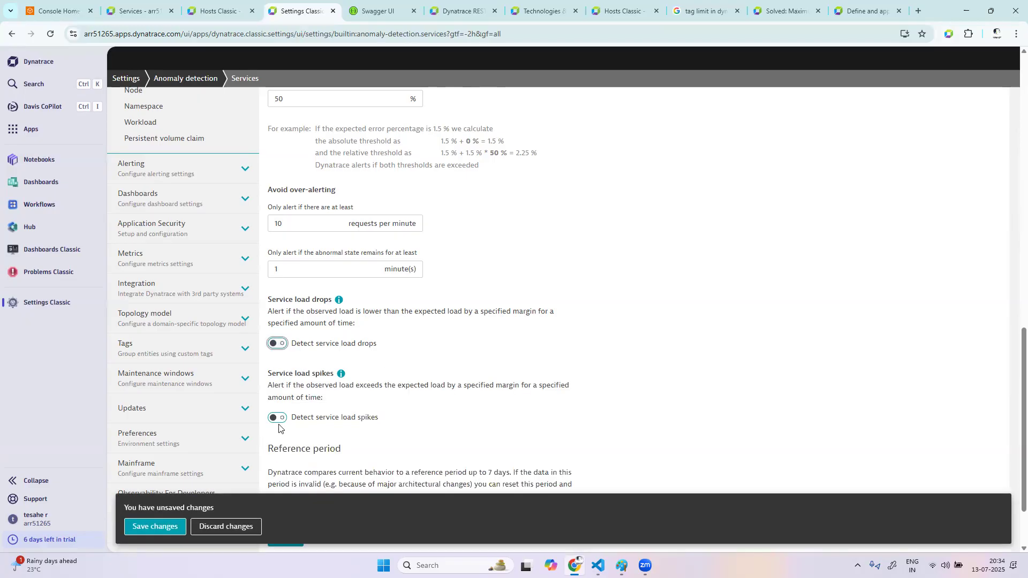
pyautogui.click(282, 420)
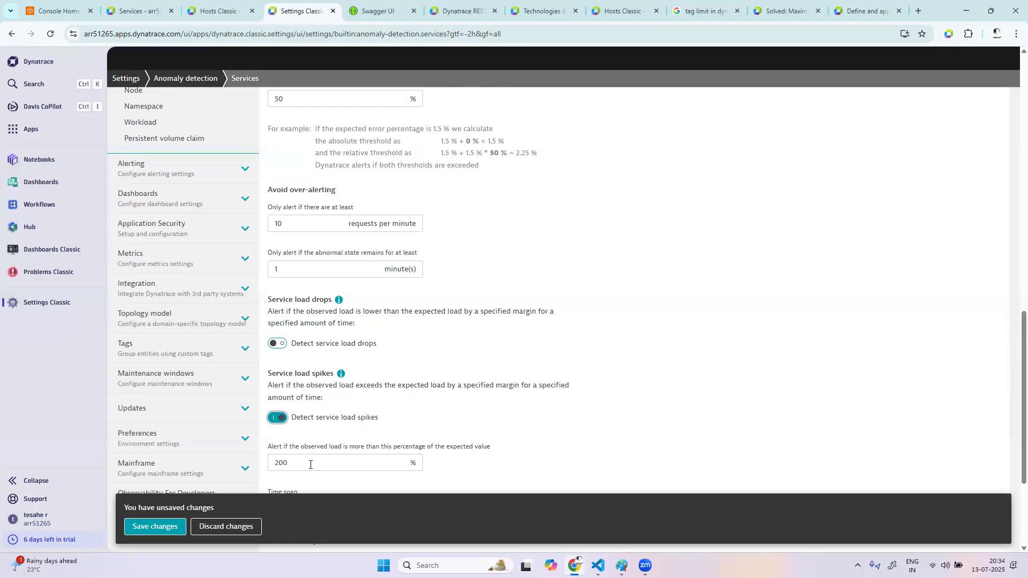
pyautogui.scroll(-2, 310, 464)
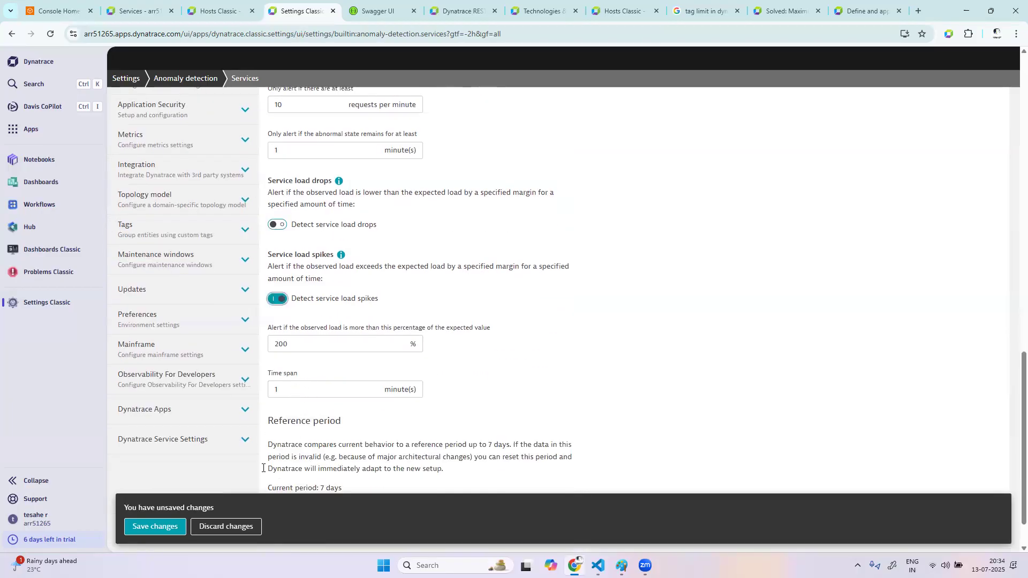
pyautogui.click(156, 527)
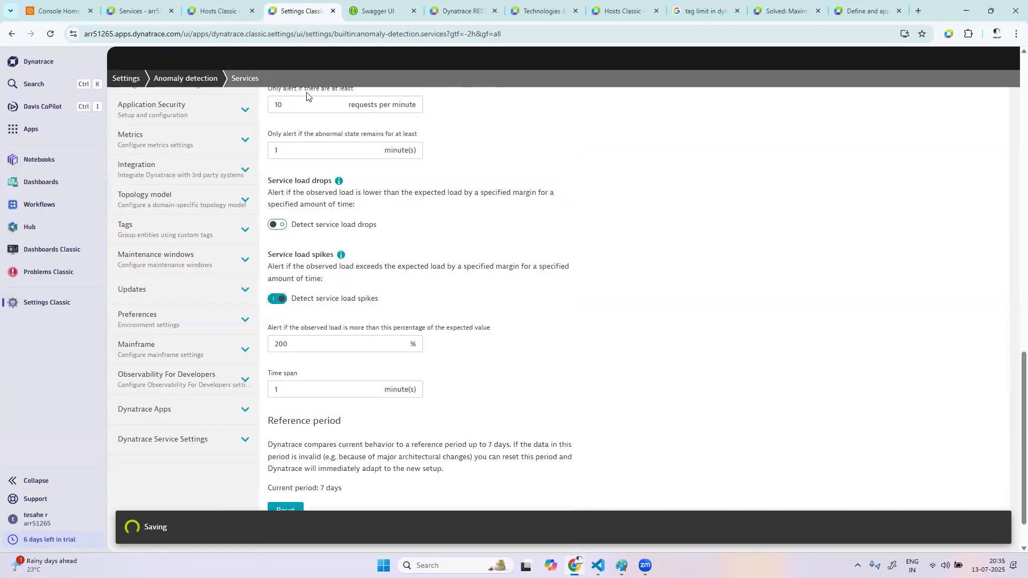
# Set response time degradation detection to fixed thresholds with 3000 ms for all requests and save the changes
pyautogui.scroll(15, 313, 123)
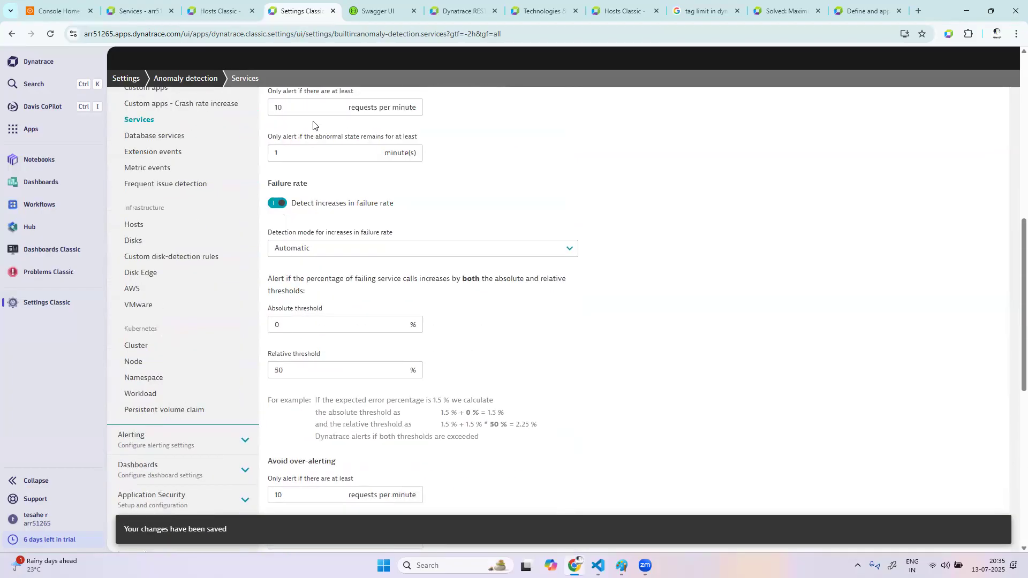
pyautogui.scroll(3, 313, 121)
pyautogui.rightClick(314, 124)
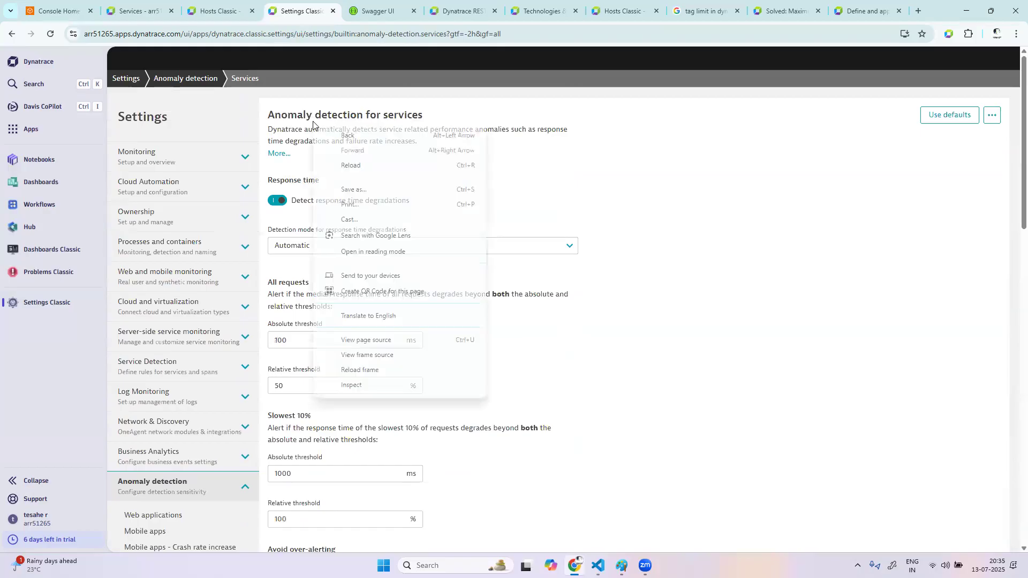
pyautogui.click(585, 283)
pyautogui.click(544, 246)
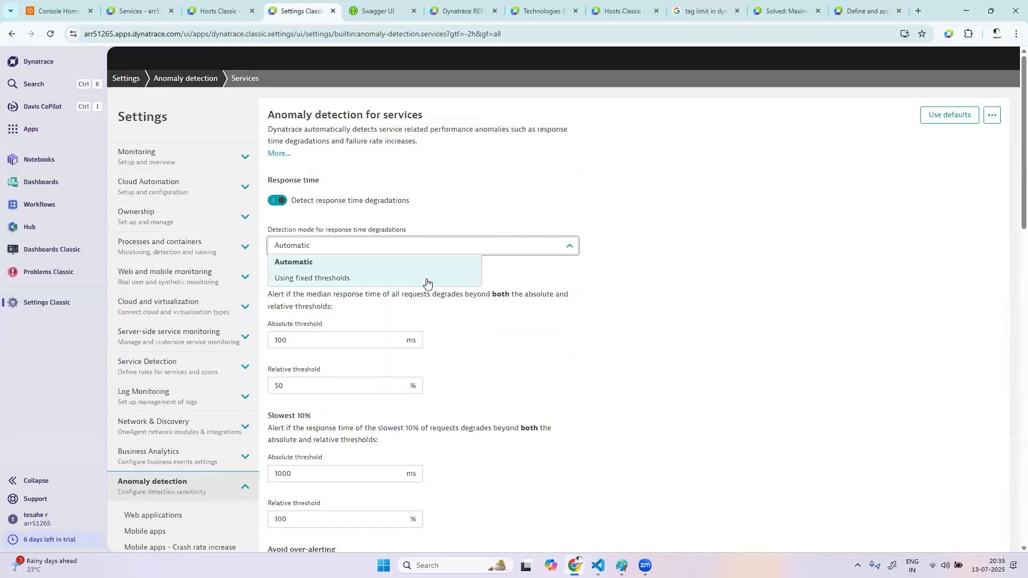
pyautogui.click(426, 278)
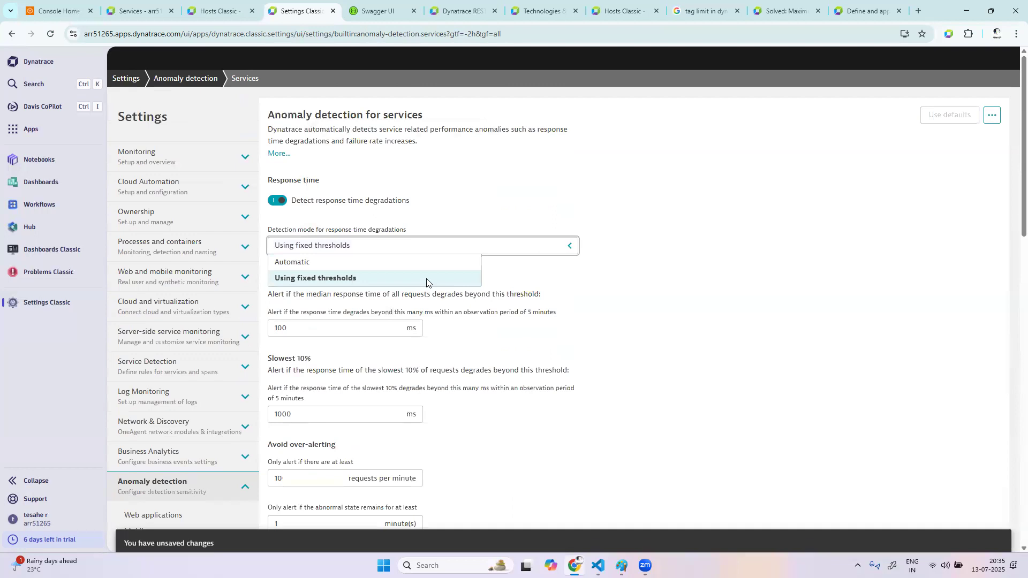
pyautogui.click(295, 321)
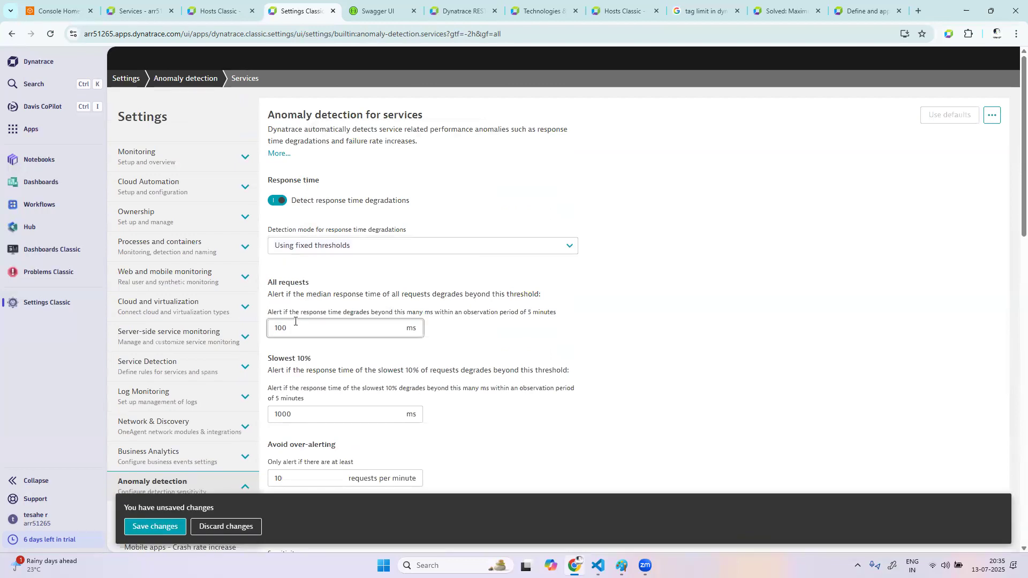
pyautogui.press('BackSpace')
pyautogui.press('BackSpace')
pyautogui.press('BackSpace')
pyautogui.write('3000')
pyautogui.click(170, 528)
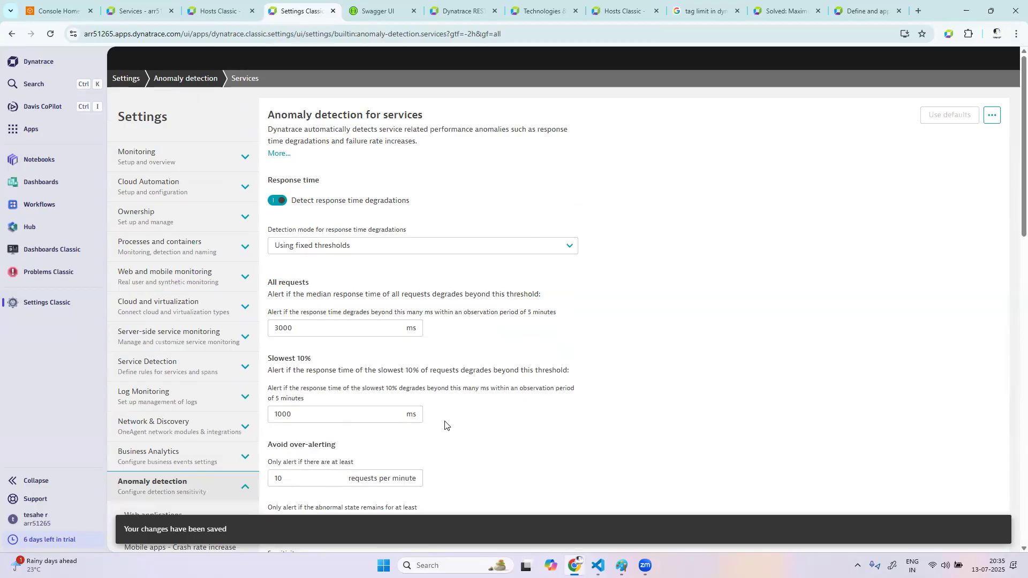
pyautogui.scroll(-5, 195, 482)
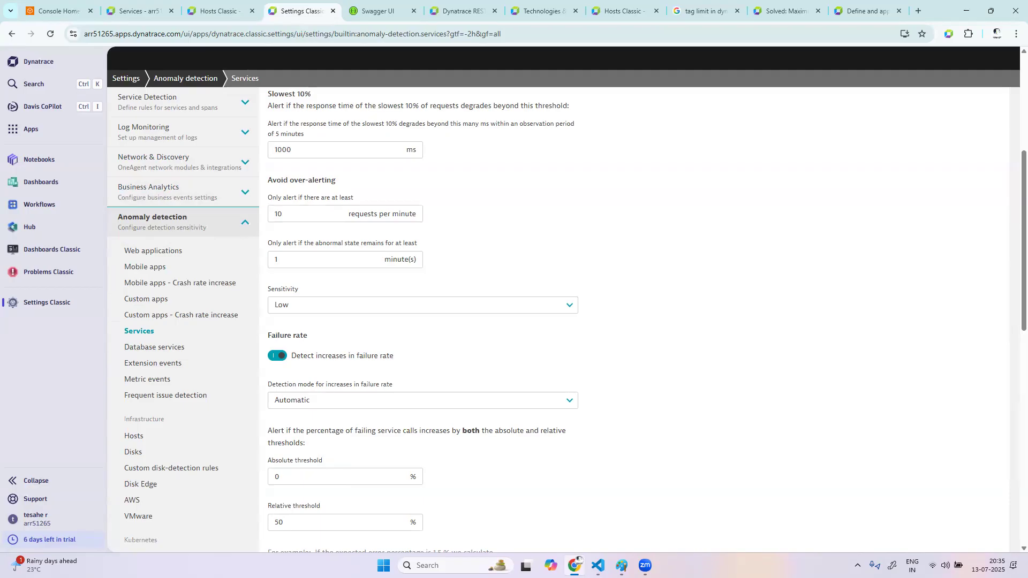
# Switch to Paint and start a new blank canvas without saving the existing drawing
pyautogui.hotkey('alt', 'Tab')
pyautogui.click(10, 24)
pyautogui.click(24, 40)
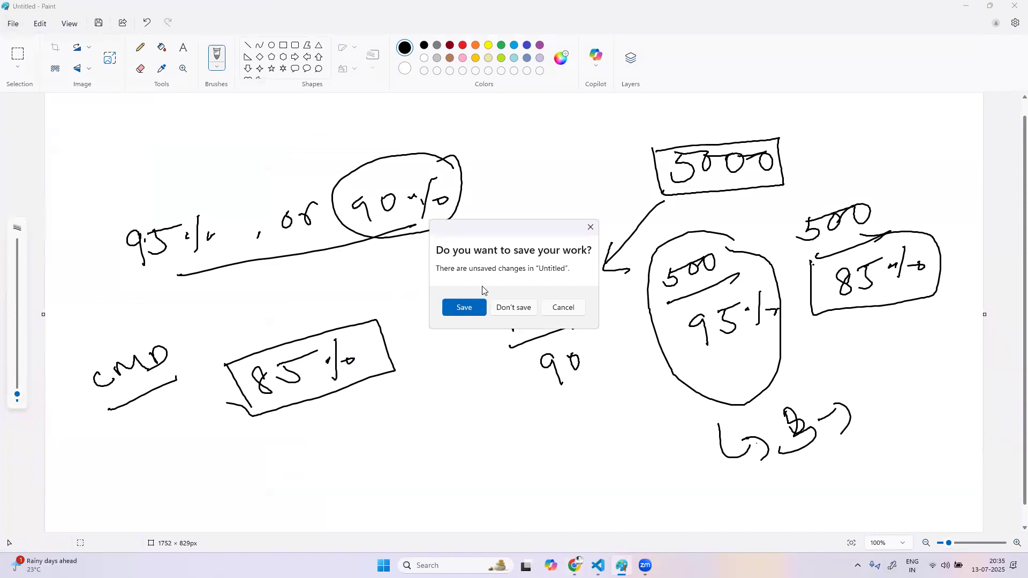
pyautogui.click(513, 307)
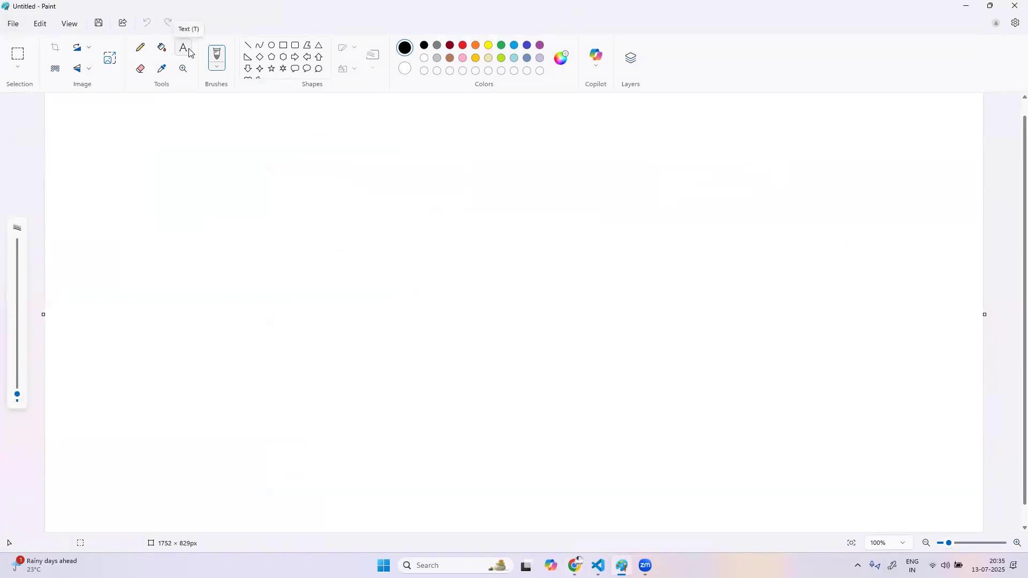
# Handwrite an underlined "Infra" heading with a vertical list of short entries starting C, M, D, and bracket the list with a curly brace
pyautogui.moveTo(88, 167)
pyautogui.mouseDown()
pyautogui.moveTo(92, 180)
pyautogui.moveTo(90, 168)
pyautogui.mouseUp()
pyautogui.moveTo(90, 184)
pyautogui.mouseDown()
pyautogui.moveTo(102, 175)
pyautogui.moveTo(117, 183)
pyautogui.mouseUp()
pyautogui.moveTo(124, 162)
pyautogui.mouseDown()
pyautogui.moveTo(129, 187)
pyautogui.moveTo(163, 179)
pyautogui.mouseUp()
pyautogui.moveTo(96, 204); pyautogui.dragTo(167, 202)
pyautogui.moveTo(125, 229); pyautogui.dragTo(135, 245)
pyautogui.moveTo(123, 274)
pyautogui.mouseDown()
pyautogui.moveTo(123, 263)
pyautogui.moveTo(148, 278)
pyautogui.moveTo(132, 358)
pyautogui.mouseUp()
pyautogui.moveTo(138, 343)
pyautogui.mouseDown()
pyautogui.moveTo(149, 411)
pyautogui.moveTo(141, 446)
pyautogui.moveTo(161, 440)
pyautogui.moveTo(132, 485)
pyautogui.mouseUp()
pyautogui.moveTo(127, 470); pyautogui.dragTo(166, 473)
pyautogui.moveTo(139, 505); pyautogui.dragTo(169, 496)
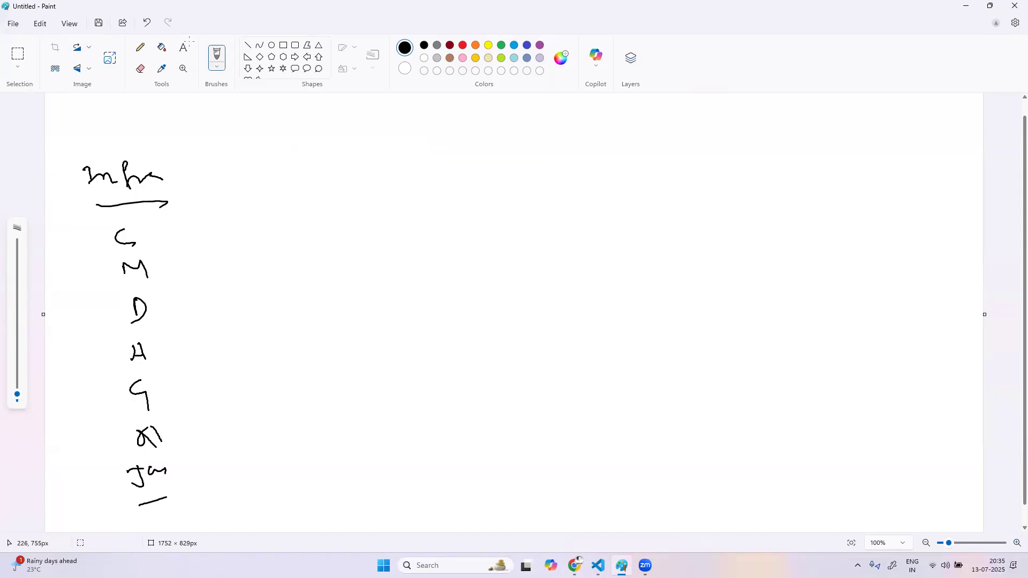
pyautogui.moveTo(154, 218)
pyautogui.mouseDown()
pyautogui.moveTo(179, 305)
pyautogui.moveTo(180, 465)
pyautogui.moveTo(163, 507)
pyautogui.mouseUp()
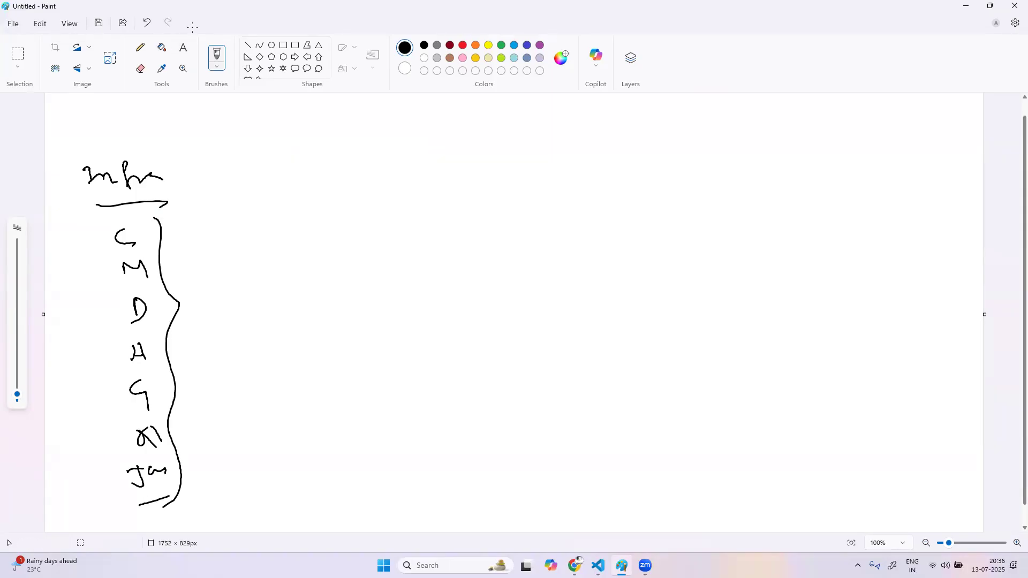
# Handwrite an underlined "WebAPP" heading beside the Infra column, add a list of abbreviated entries and dashes, and bracket it with a curly brace
pyautogui.moveTo(226, 165); pyautogui.dragTo(312, 170)
pyautogui.moveTo(230, 190); pyautogui.dragTo(324, 183)
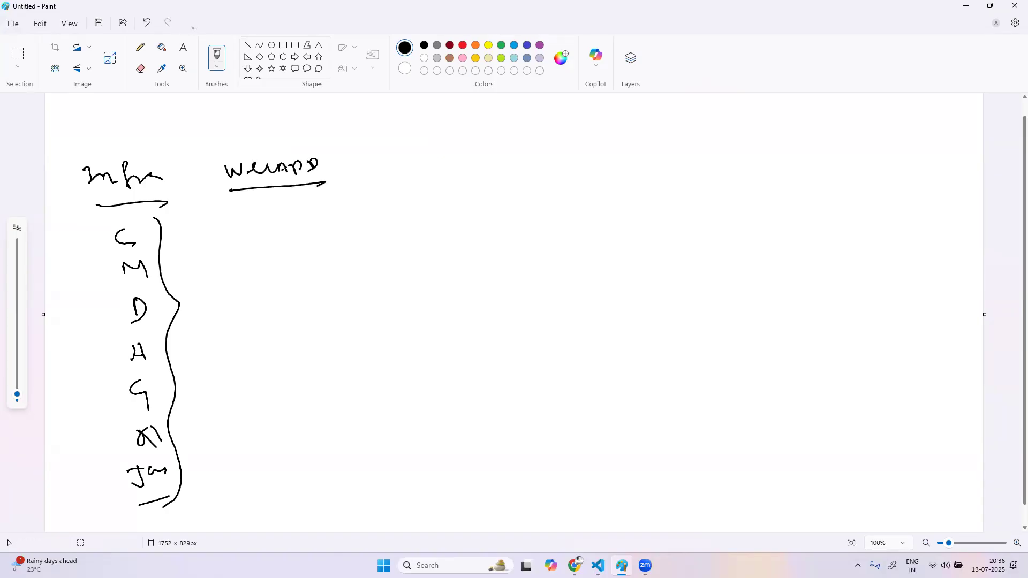
pyautogui.moveTo(247, 220)
pyautogui.mouseDown()
pyautogui.moveTo(255, 229)
pyautogui.moveTo(305, 223)
pyautogui.mouseUp()
pyautogui.moveTo(251, 267)
pyautogui.mouseDown()
pyautogui.moveTo(259, 289)
pyautogui.moveTo(280, 276)
pyautogui.mouseUp()
pyautogui.moveTo(258, 316); pyautogui.dragTo(262, 336)
pyautogui.moveTo(242, 325); pyautogui.dragTo(286, 320)
pyautogui.moveTo(261, 389); pyautogui.dragTo(286, 385)
pyautogui.moveTo(259, 452); pyautogui.dragTo(285, 451)
pyautogui.moveTo(346, 159)
pyautogui.mouseDown()
pyautogui.moveTo(360, 180)
pyautogui.moveTo(354, 480)
pyautogui.mouseUp()
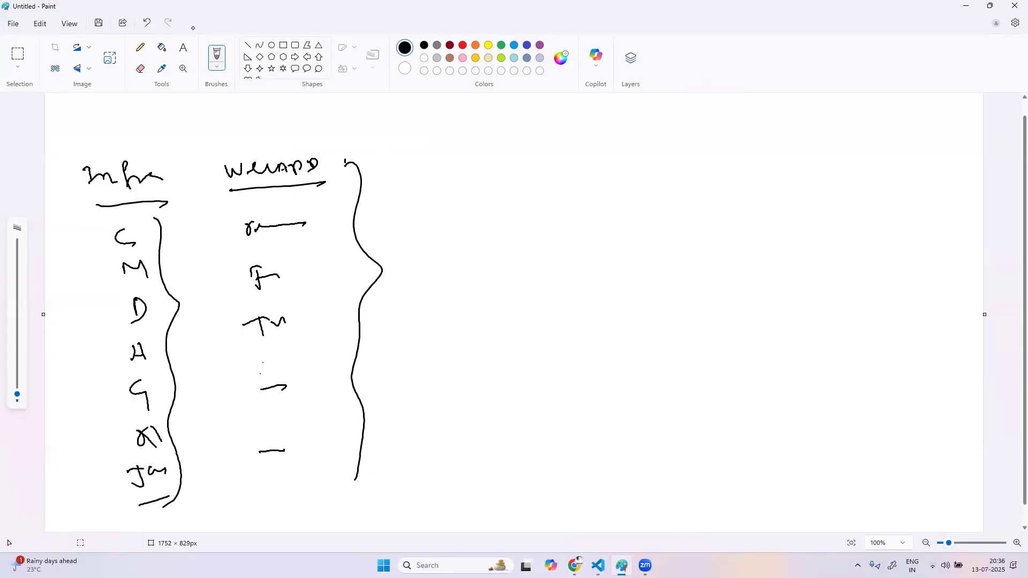
# Draw two short horizontal lines beside the curly brace that brackets the WebAPP list
pyautogui.moveTo(386, 167)
pyautogui.mouseDown()
pyautogui.moveTo(428, 165)
pyautogui.moveTo(416, 186)
pyautogui.mouseUp()
# Switch back to Dynatrace in Chrome and open the Metric events settings under Anomaly detection
pyautogui.moveTo(574, 565)
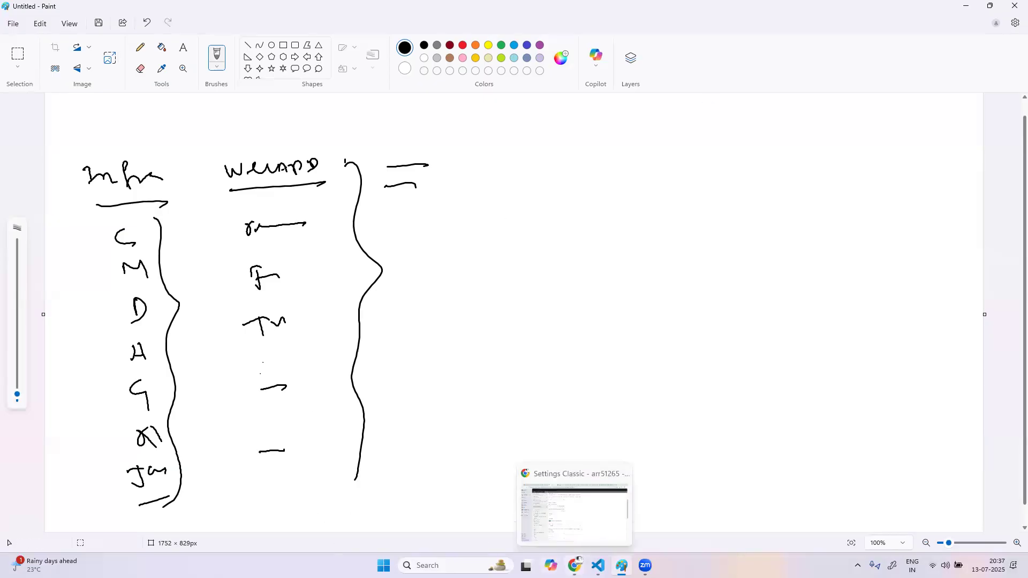
pyautogui.click(575, 509)
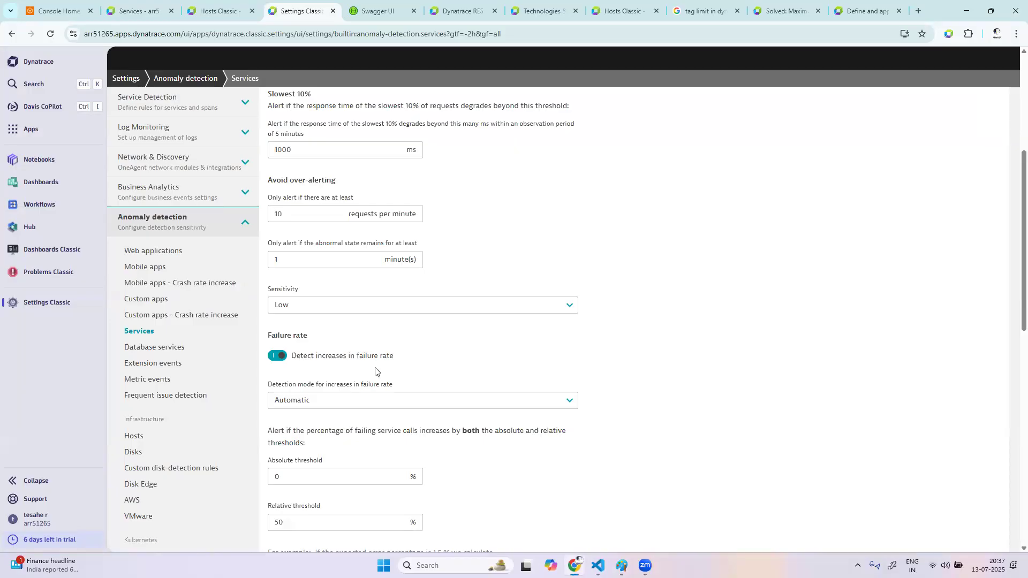
pyautogui.click(162, 382)
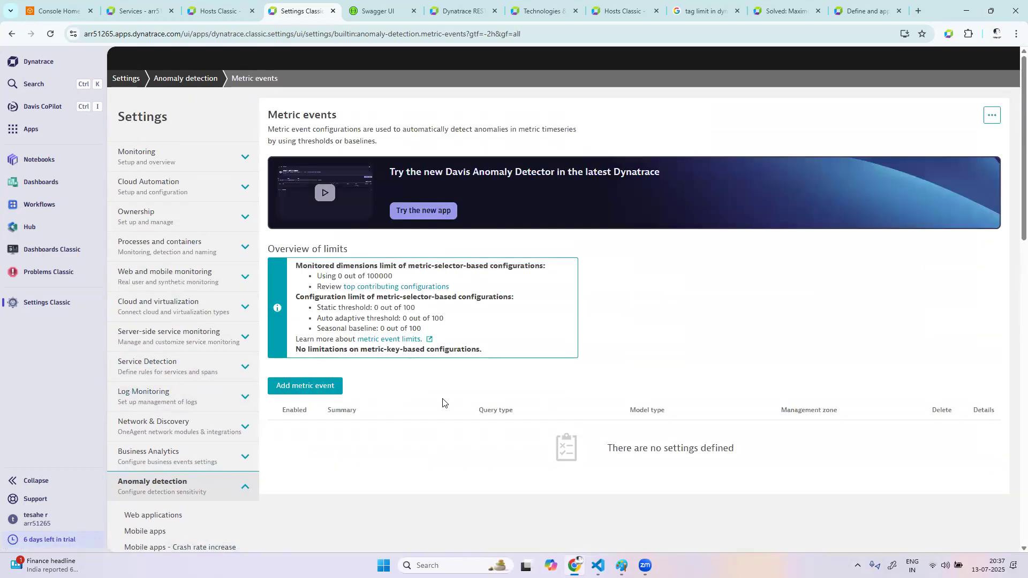
pyautogui.scroll(-5, 442, 402)
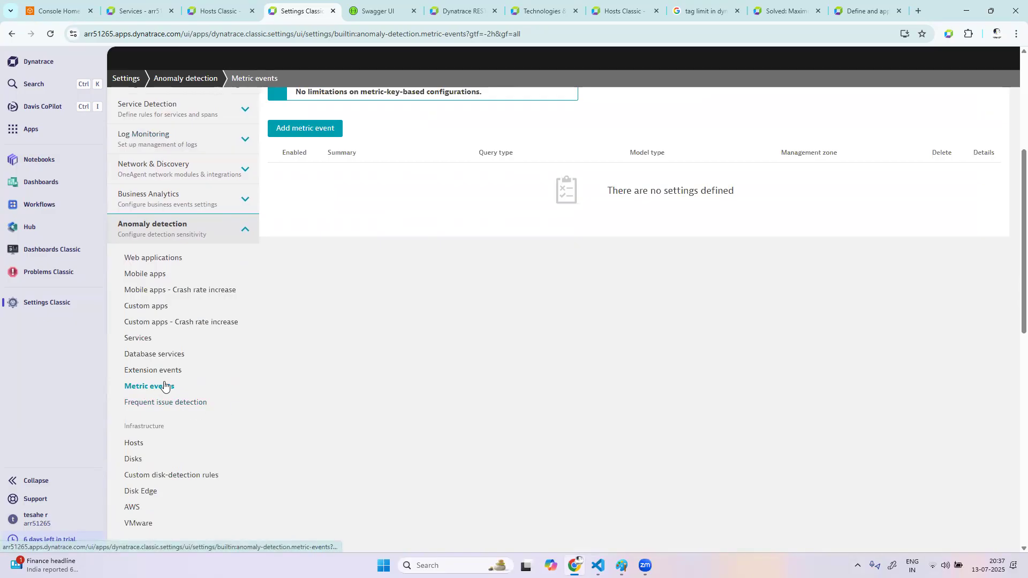
pyautogui.scroll(-3, 185, 467)
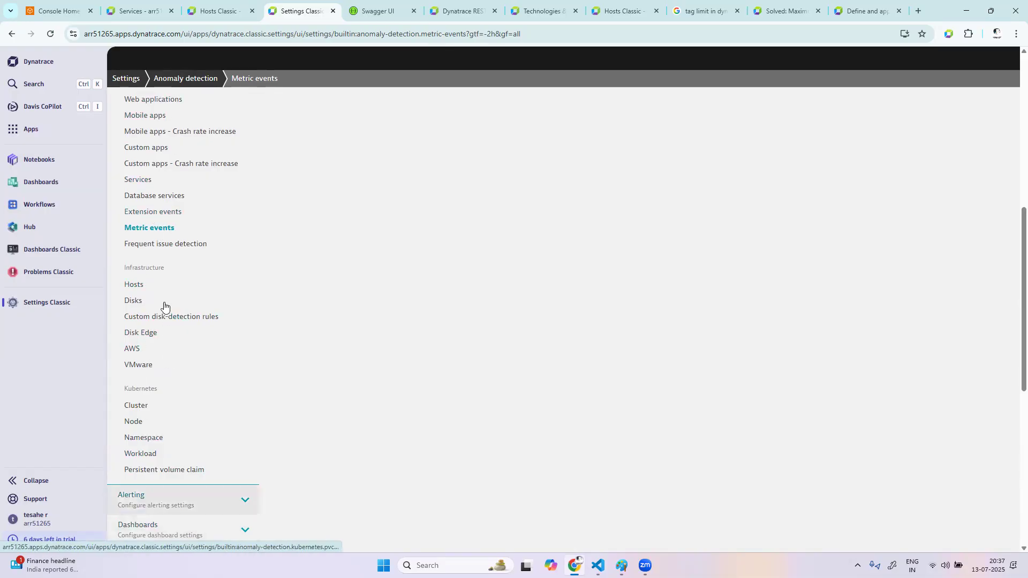
pyautogui.click(165, 231)
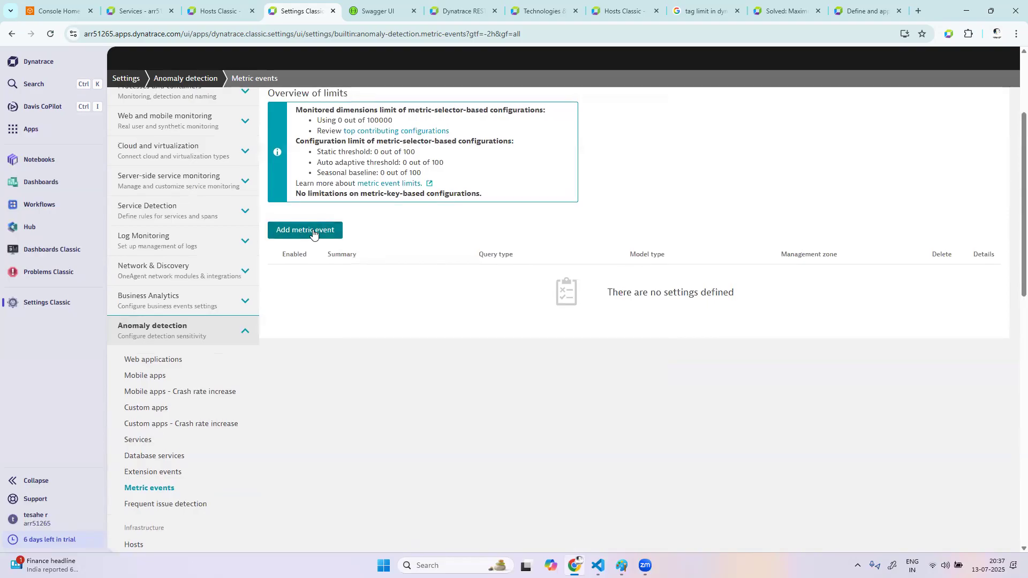
pyautogui.click(293, 229)
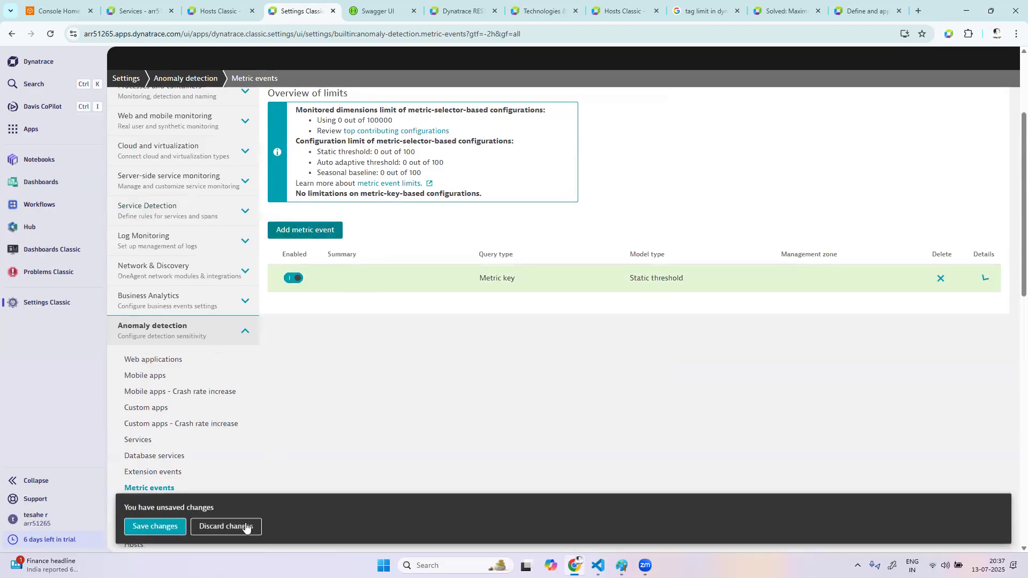
pyautogui.click(224, 529)
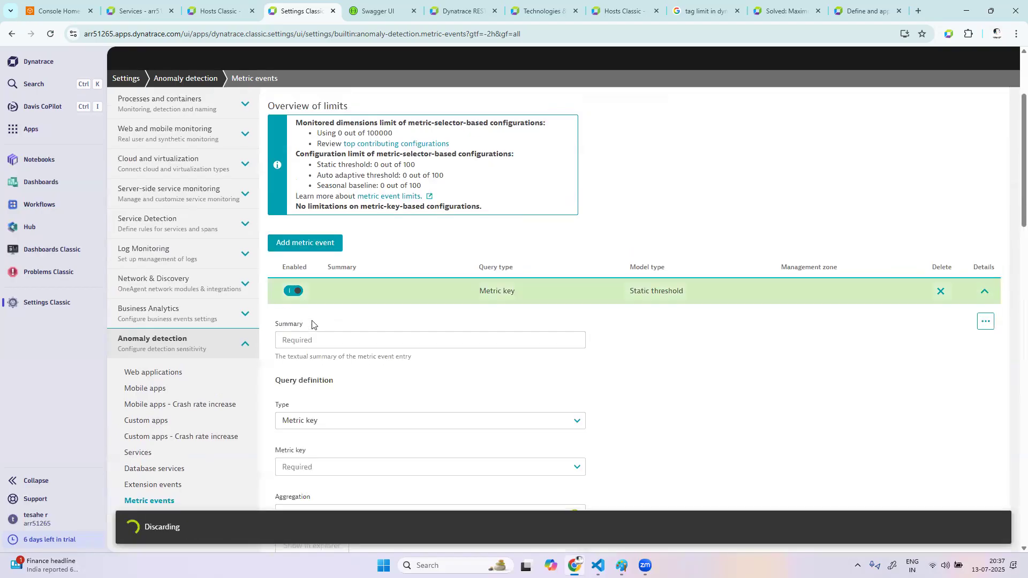
pyautogui.scroll(-10, 403, 297)
pyautogui.scroll(7, 404, 297)
pyautogui.scroll(6, 402, 296)
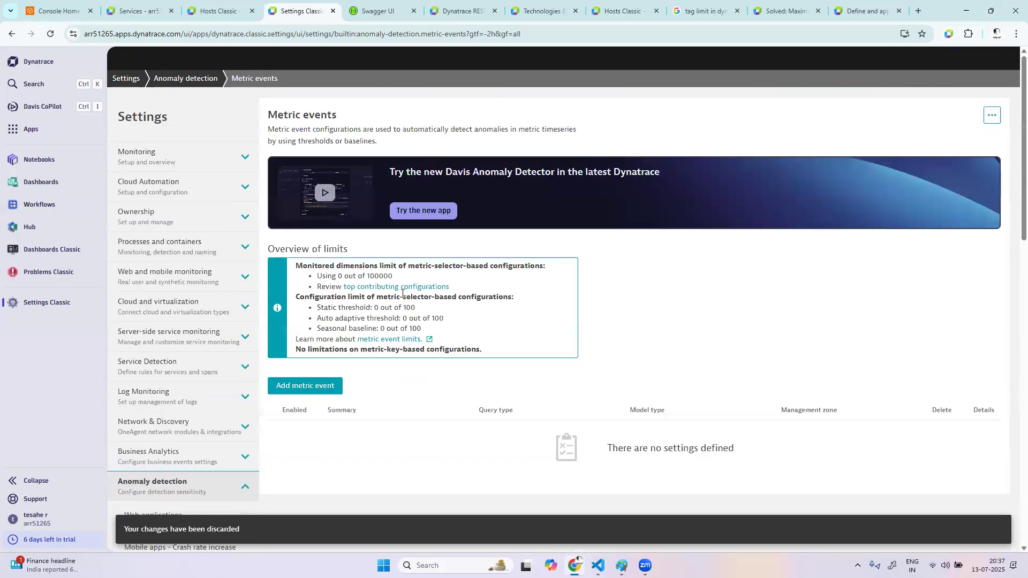
# Add a metric event with the summary "http 4xx error count > 20"
pyautogui.scroll(-2, 303, 314)
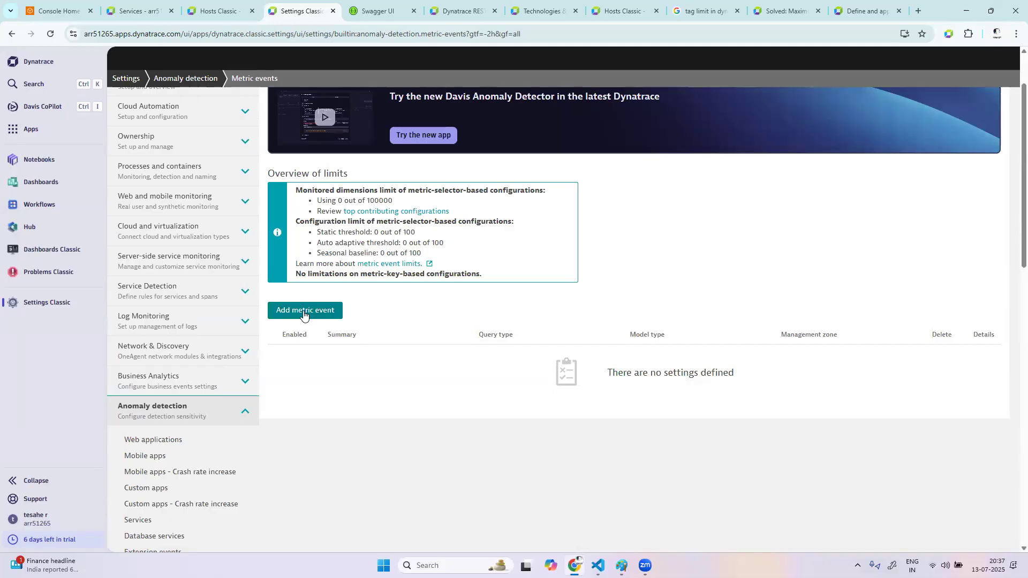
pyautogui.click(303, 311)
pyautogui.click(333, 340)
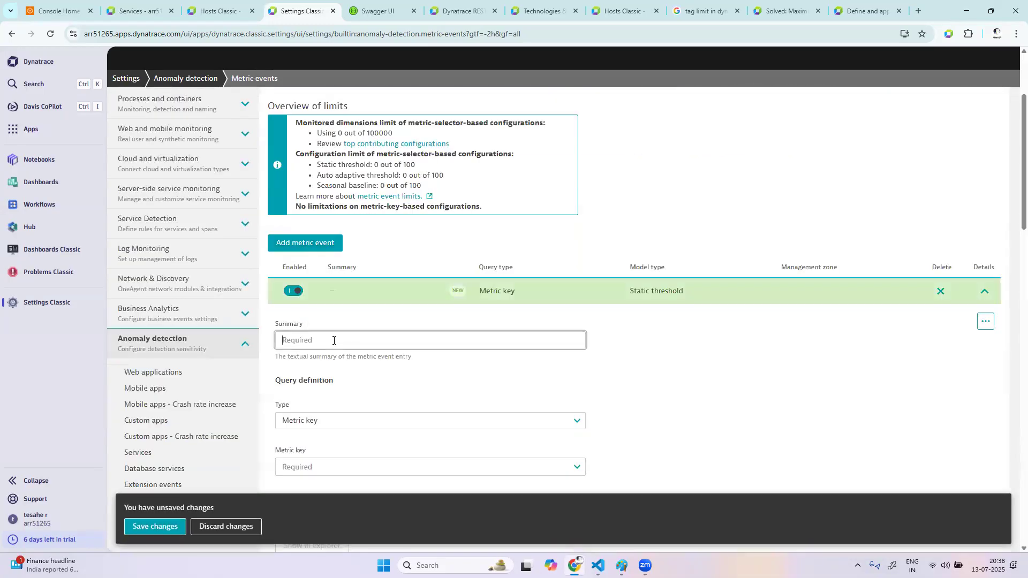
pyautogui.write('htt')
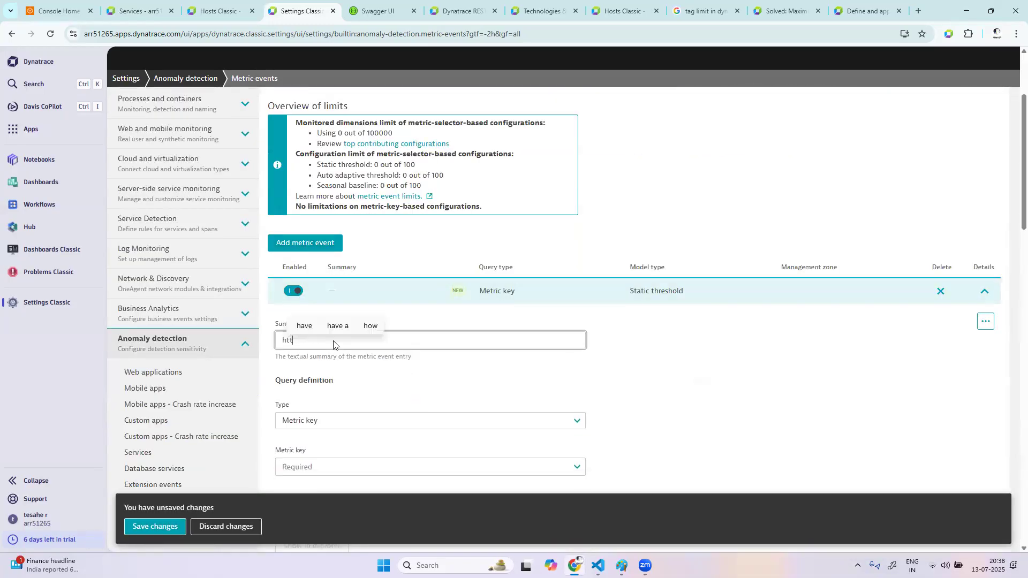
pyautogui.write('p 4xx error count')
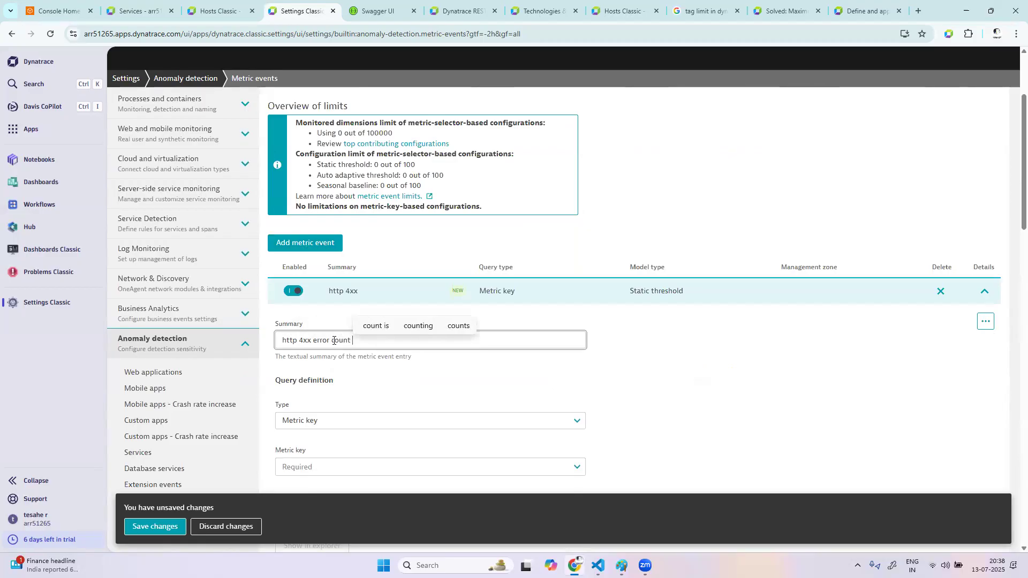
pyautogui.write(' ?> 20')
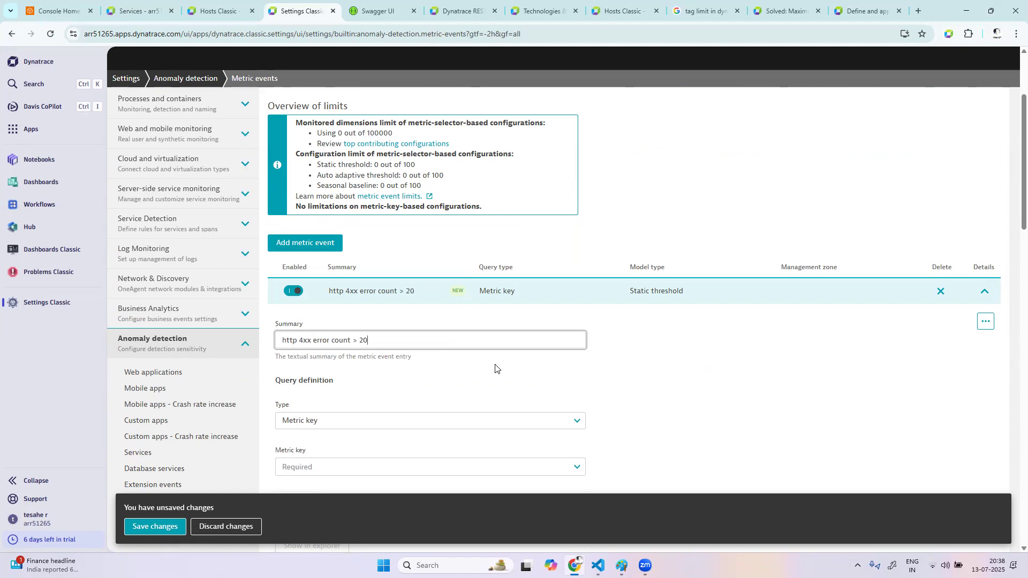
# Search the metric keys for "http 4xx" and choose Number of HTTP 4xx errors for the query definition
pyautogui.scroll(-3, 495, 368)
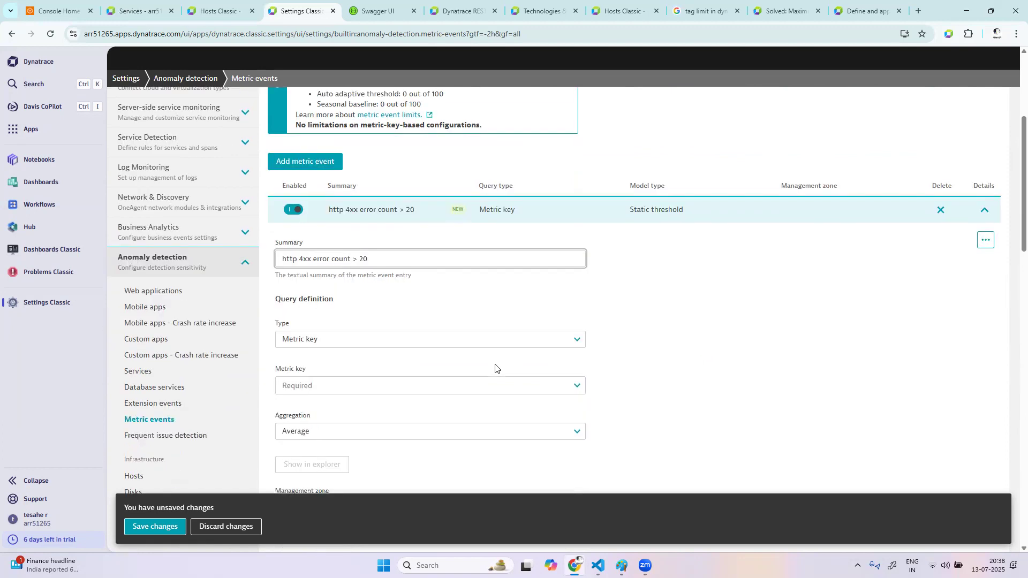
pyautogui.click(360, 304)
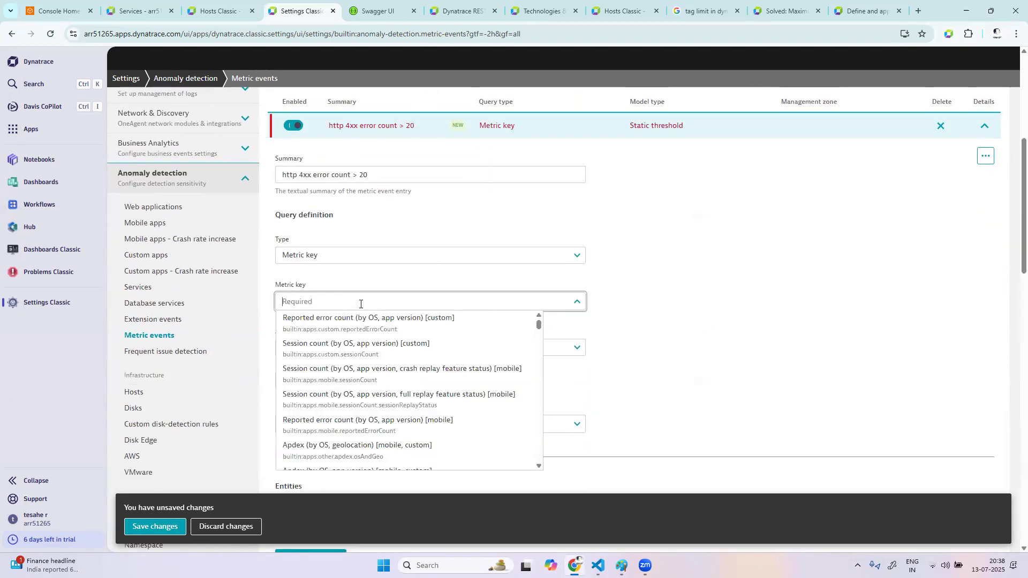
pyautogui.write('htt')
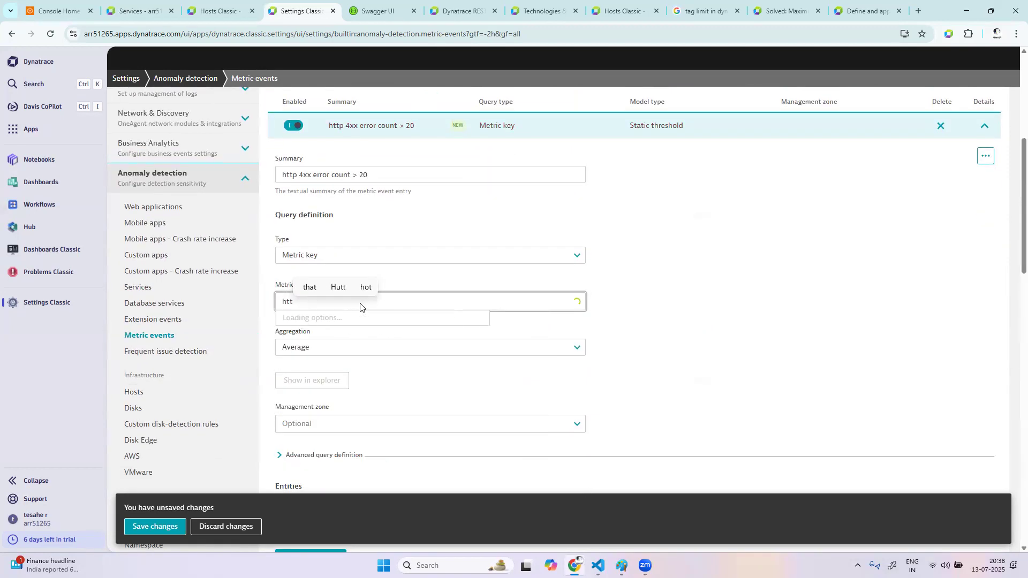
pyautogui.write('p 4xx')
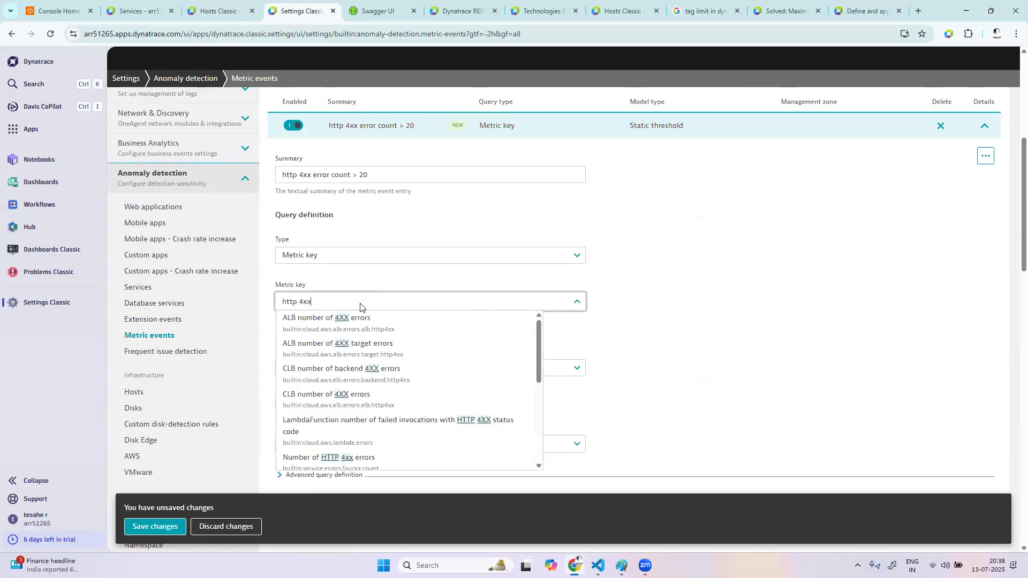
pyautogui.scroll(-1, 407, 436)
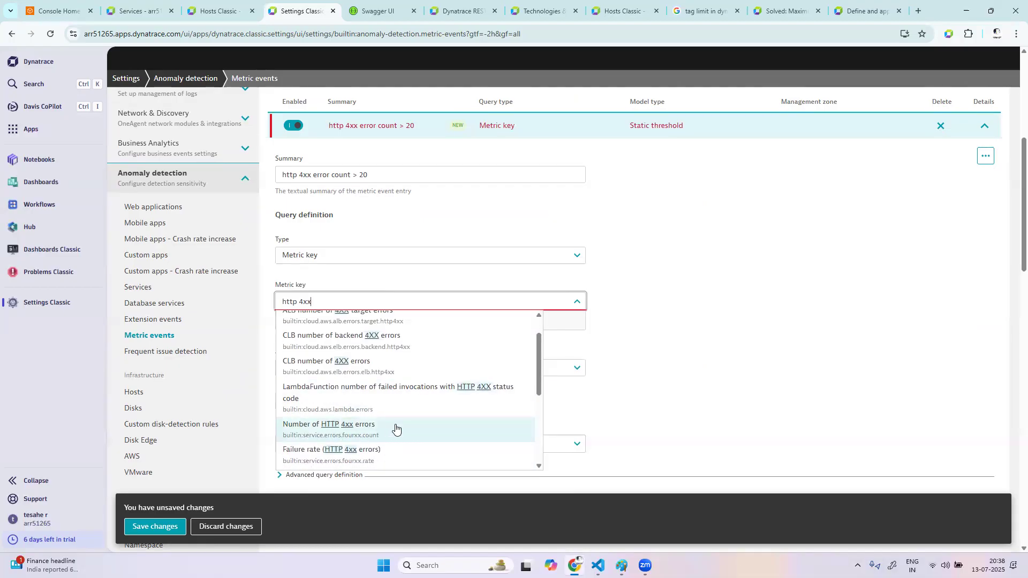
pyautogui.click(342, 427)
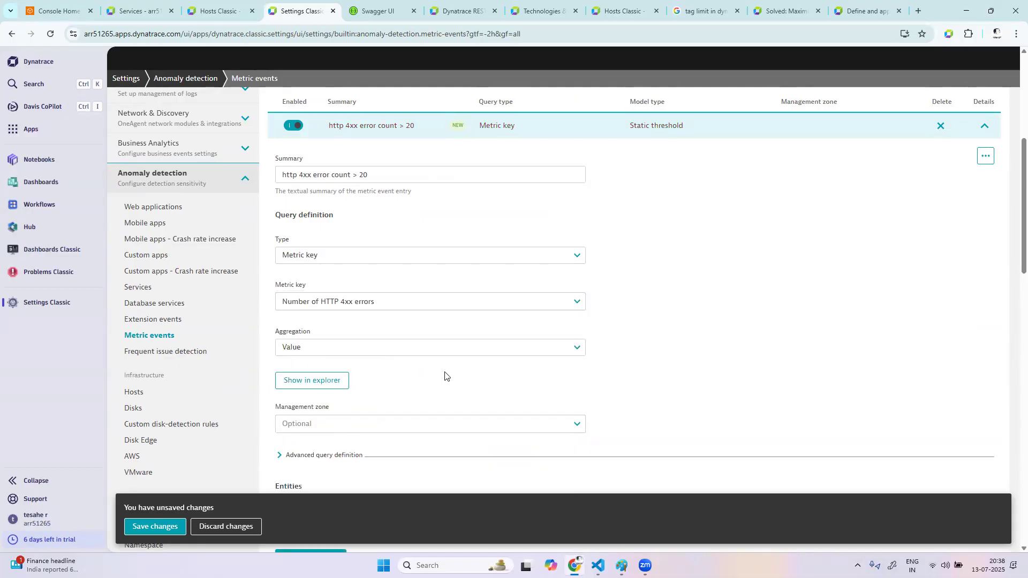
# Restrict the metric event's query to the opentelemetryapp management zone
pyautogui.scroll(-2, 444, 376)
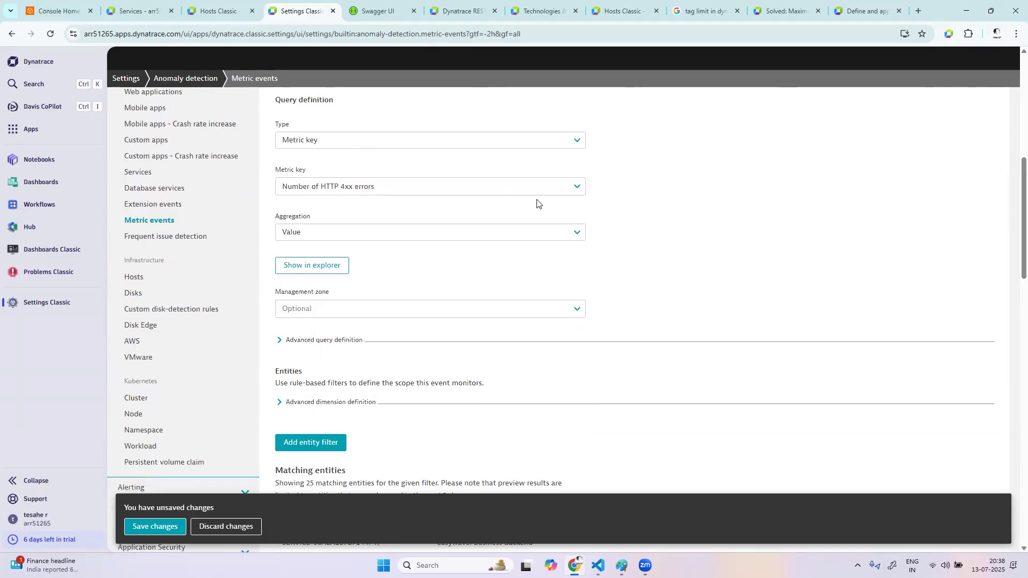
pyautogui.click(410, 306)
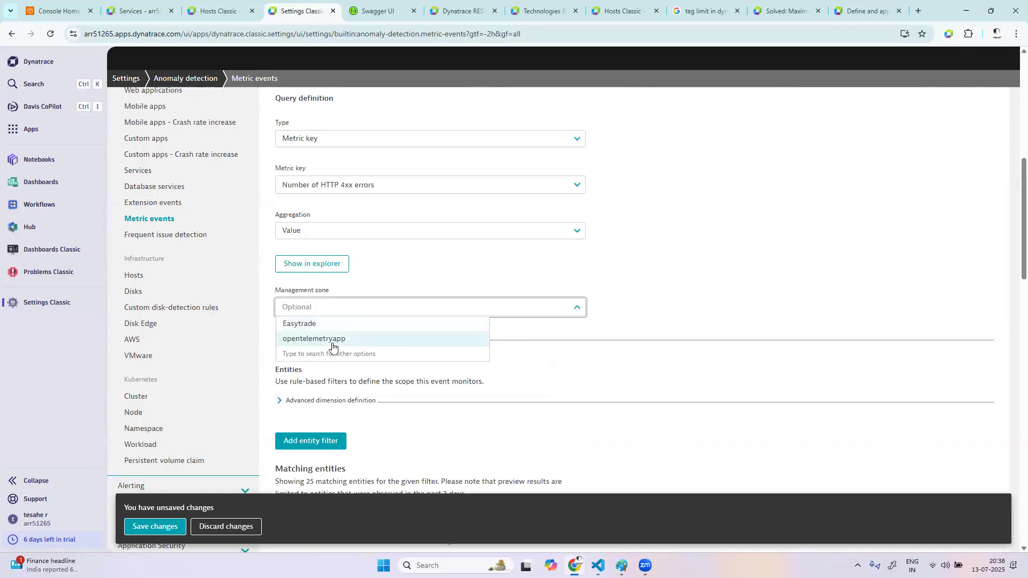
pyautogui.click(337, 339)
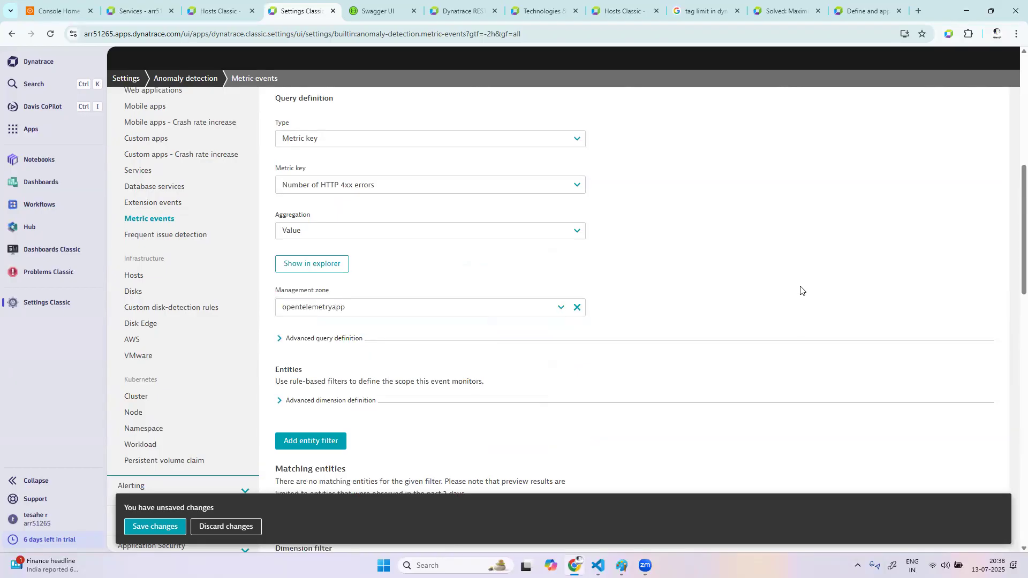
# Add an entity filter of type Entity with the equals operator and browse the services offered as its value
pyautogui.scroll(-10, 557, 394)
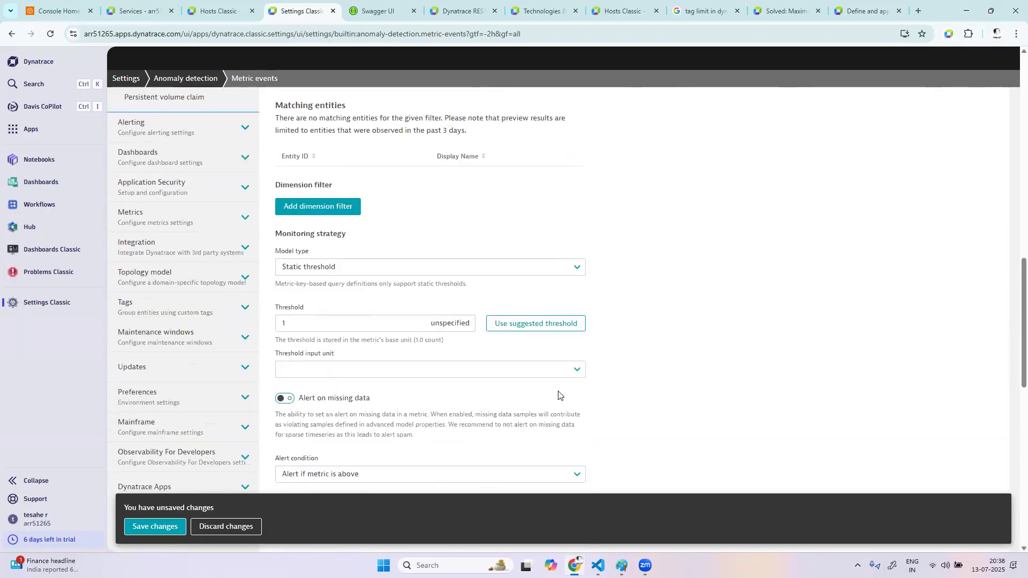
pyautogui.scroll(6, 558, 395)
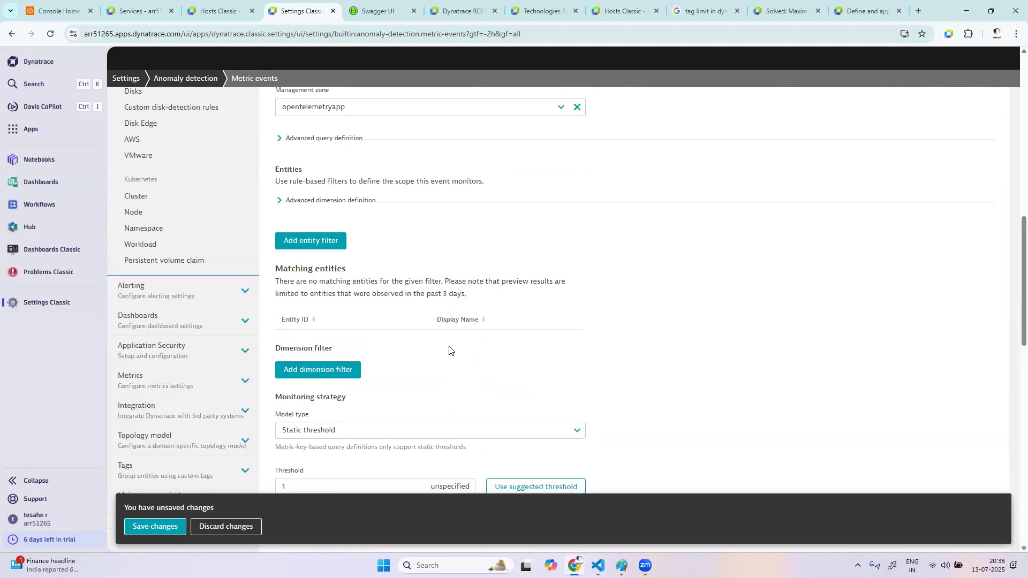
pyautogui.click(283, 199)
pyautogui.click(284, 200)
pyautogui.click(324, 241)
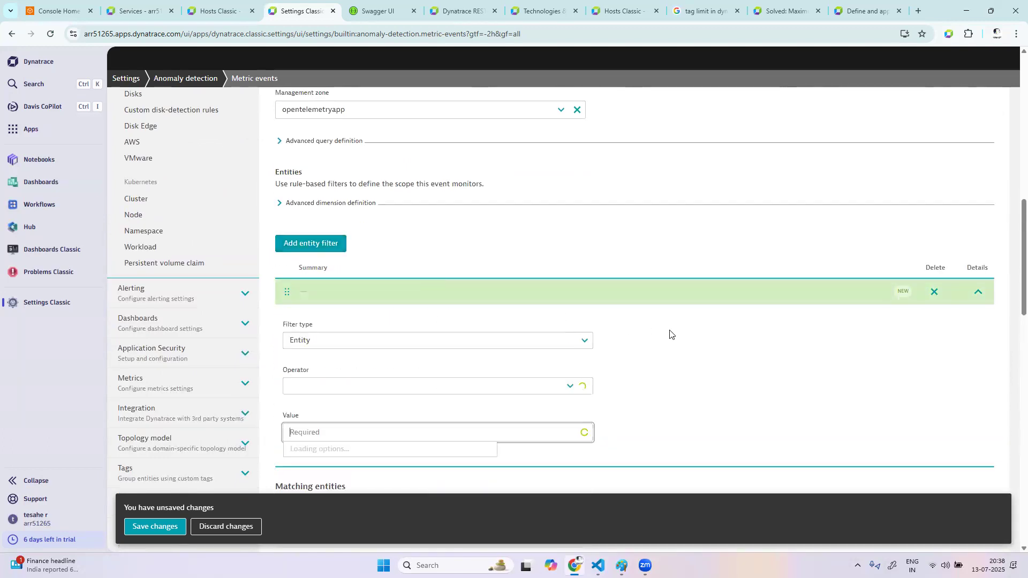
pyautogui.scroll(-3, 723, 334)
pyautogui.click(371, 258)
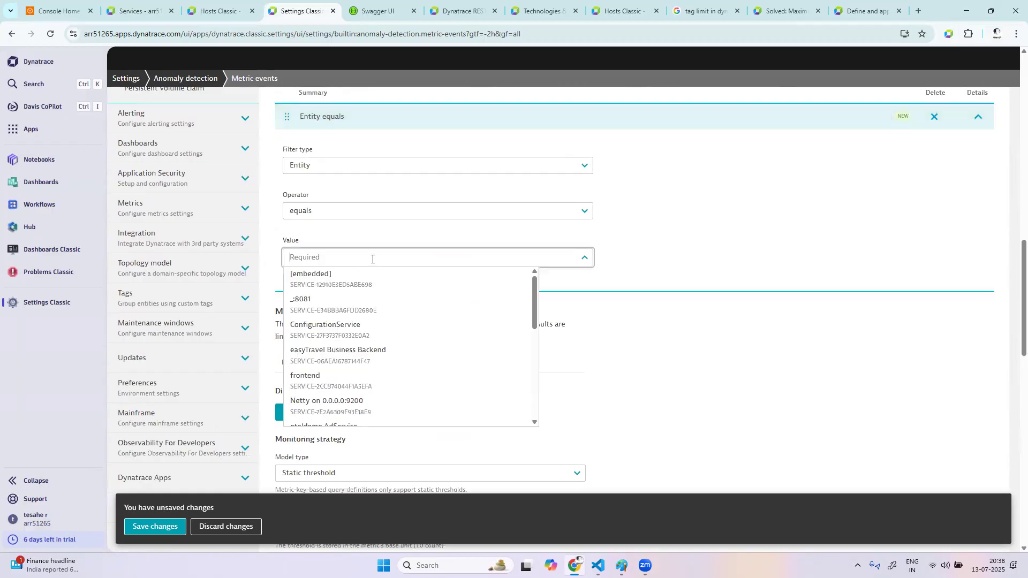
pyautogui.scroll(-5, 401, 394)
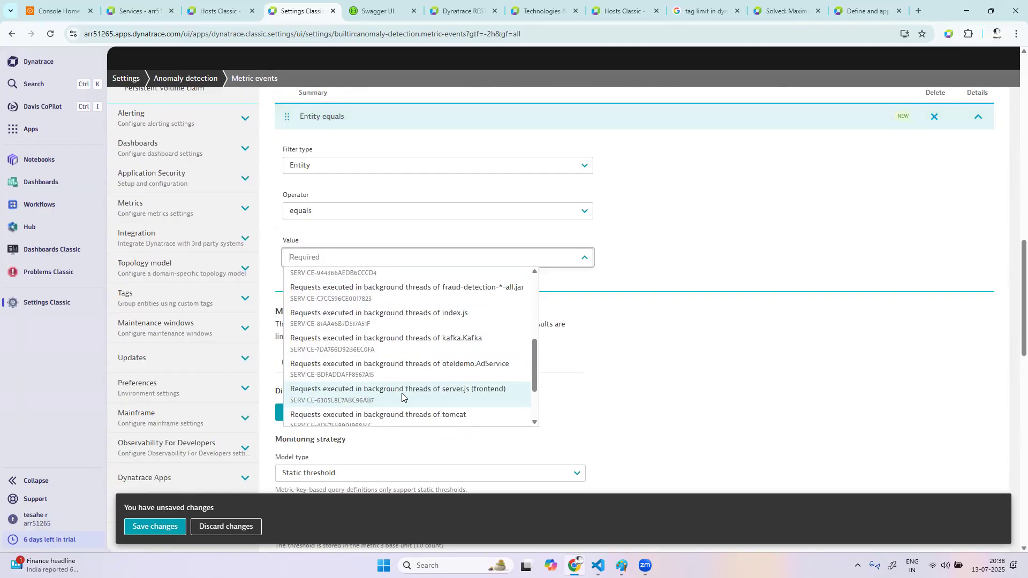
pyautogui.scroll(2, 627, 294)
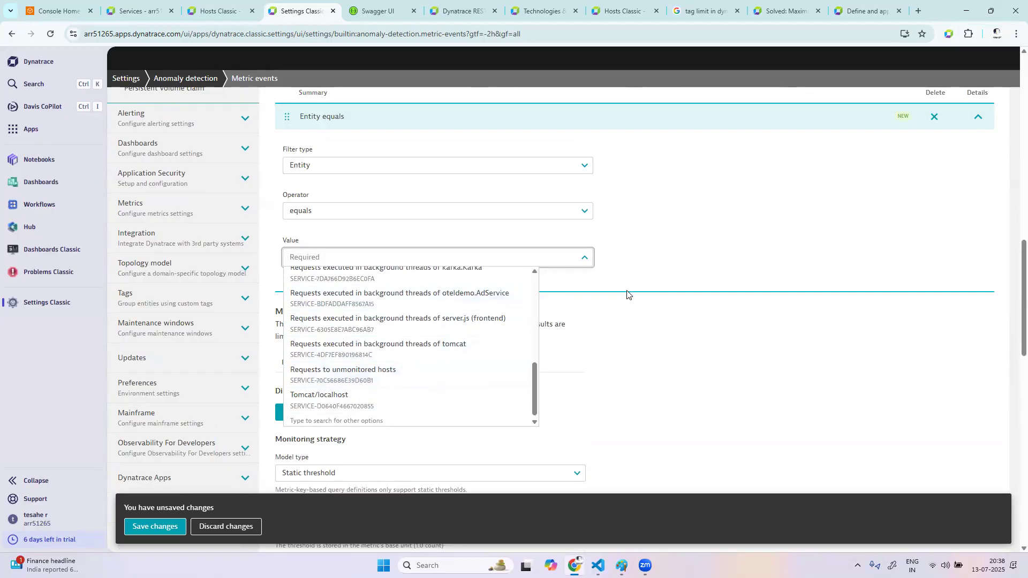
# Clear the management zone from the metric event's query definition
pyautogui.scroll(4, 821, 233)
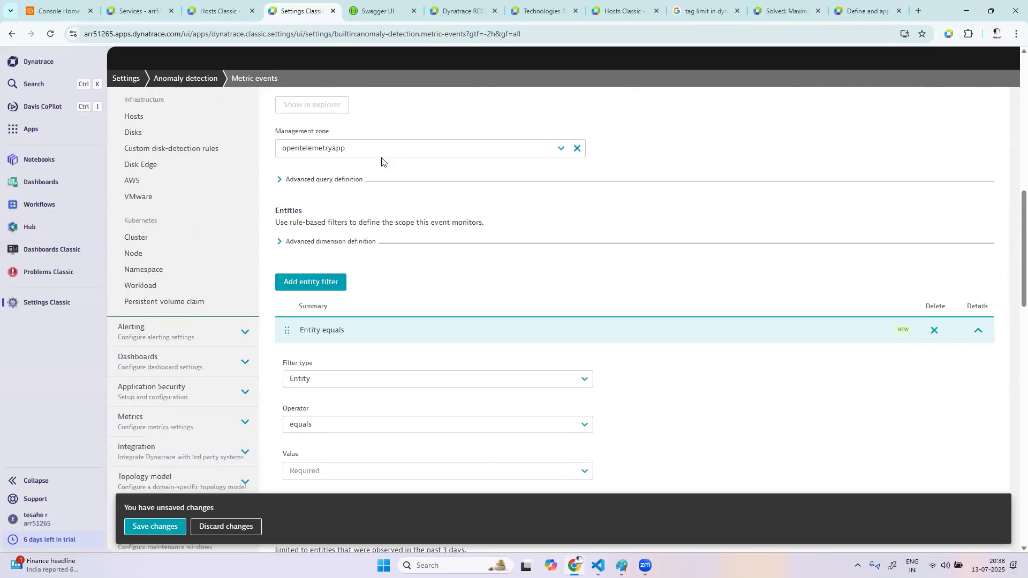
pyautogui.scroll(-2, 558, 193)
pyautogui.scroll(1, 463, 178)
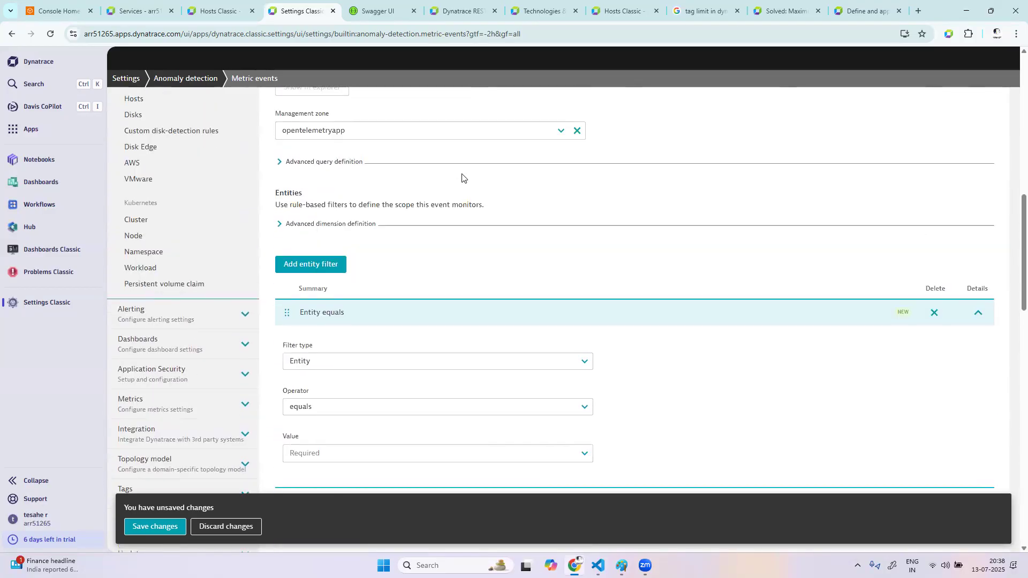
pyautogui.click(576, 131)
pyautogui.scroll(-5, 663, 321)
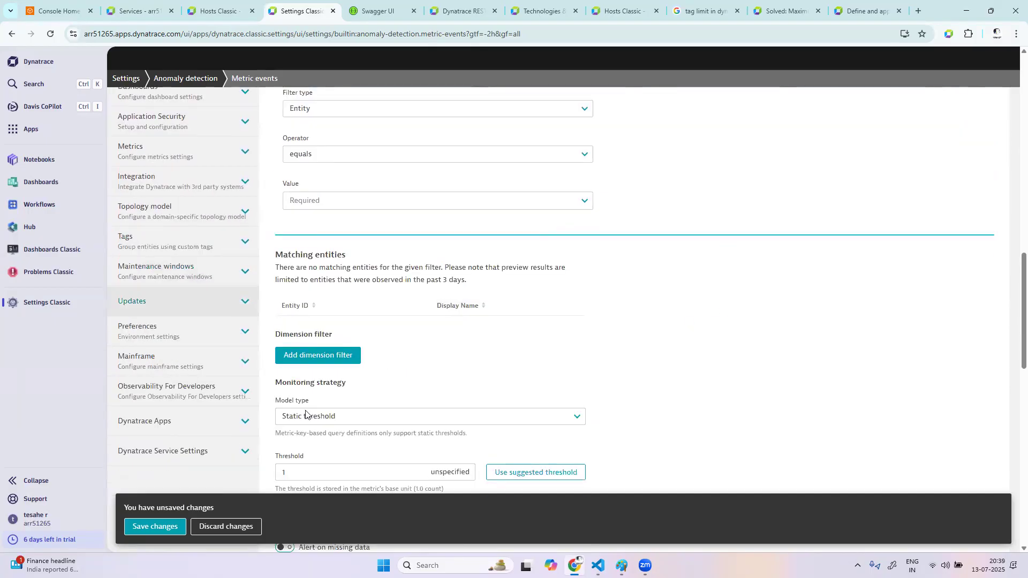
pyautogui.scroll(2, 396, 199)
# Review the filter types and values offered for the new entity filter without changing them
pyautogui.click(376, 201)
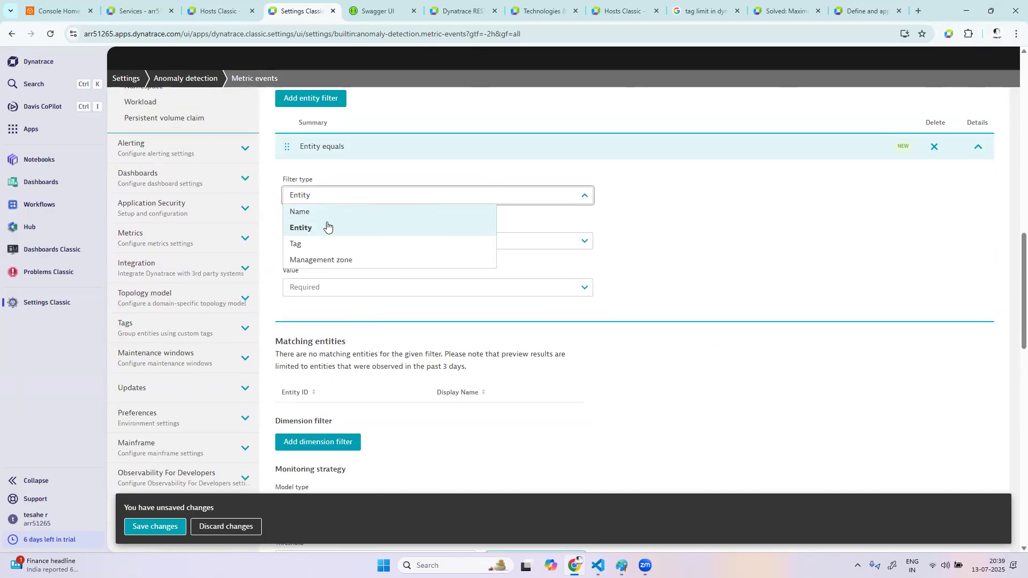
pyautogui.click(672, 252)
pyautogui.click(407, 289)
pyautogui.scroll(-5, 431, 375)
pyautogui.scroll(-2, 432, 388)
pyautogui.scroll(7, 431, 388)
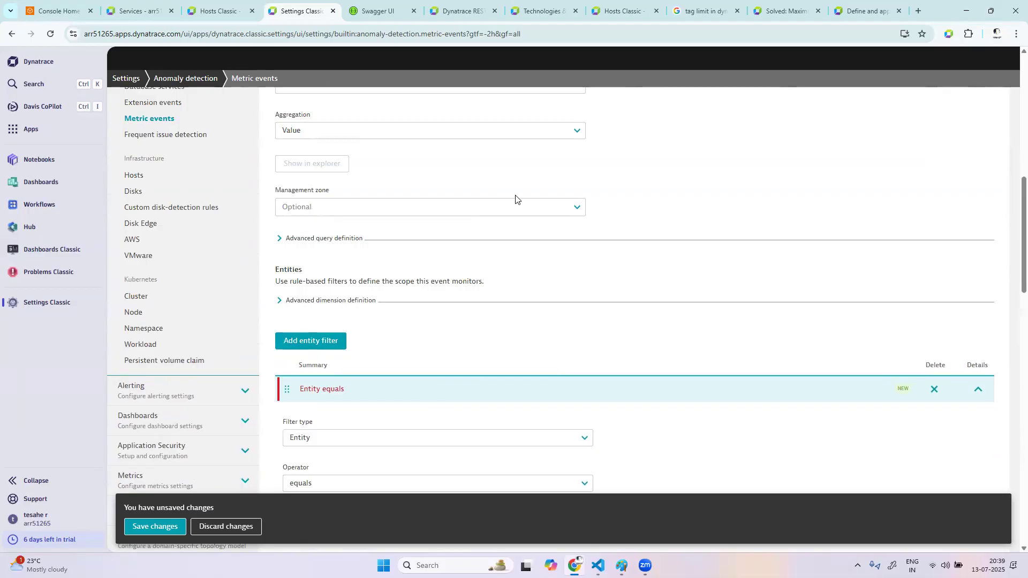
# Select the opentelemetryapp management zone again in the query definition and return to the entity filter
pyautogui.click(517, 206)
pyautogui.click(350, 240)
pyautogui.scroll(-4, 589, 398)
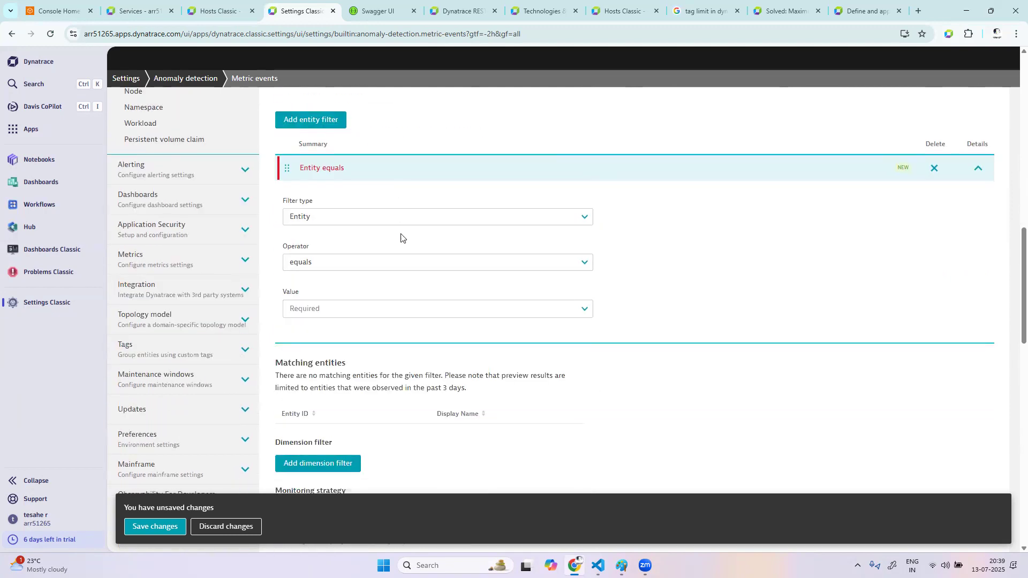
# Set the metric event's management zone to Easytrade in the query definition
pyautogui.scroll(5, 401, 236)
pyautogui.scroll(1, 332, 147)
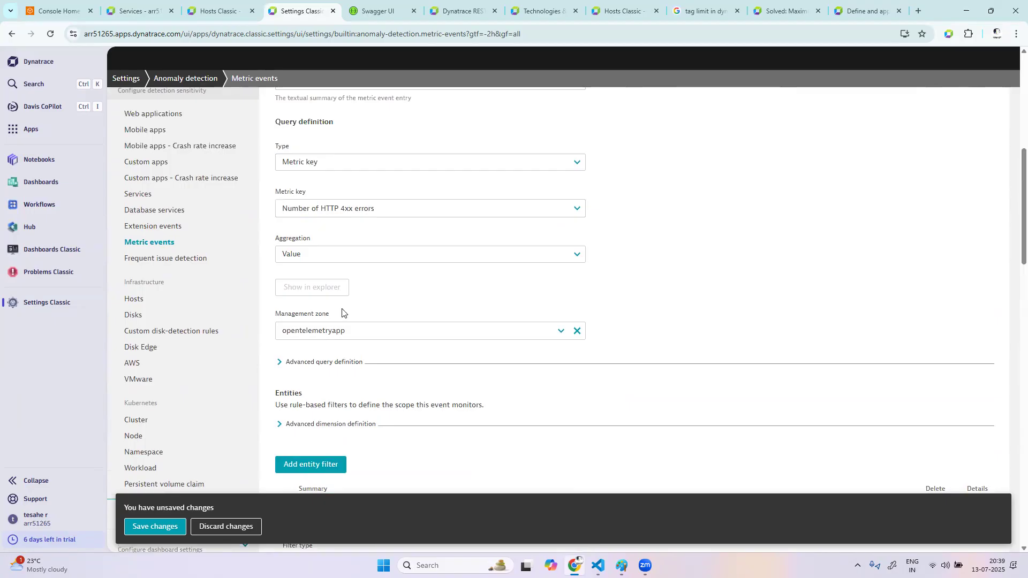
pyautogui.click(365, 330)
pyautogui.click(342, 346)
# Set the entity filter's value to ConfigurationService and check the matching entities
pyautogui.scroll(-5, 555, 362)
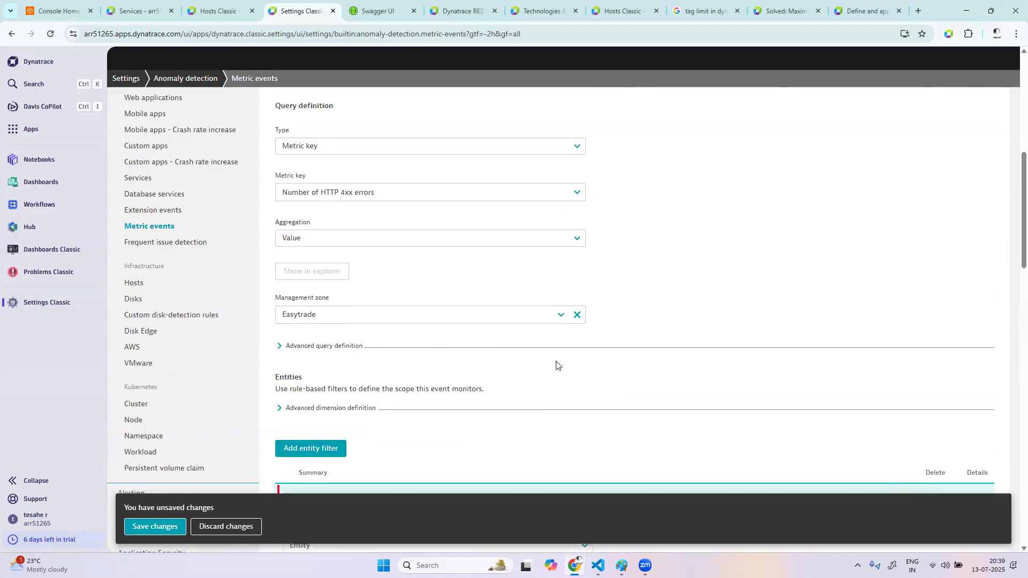
pyautogui.scroll(-2, 556, 364)
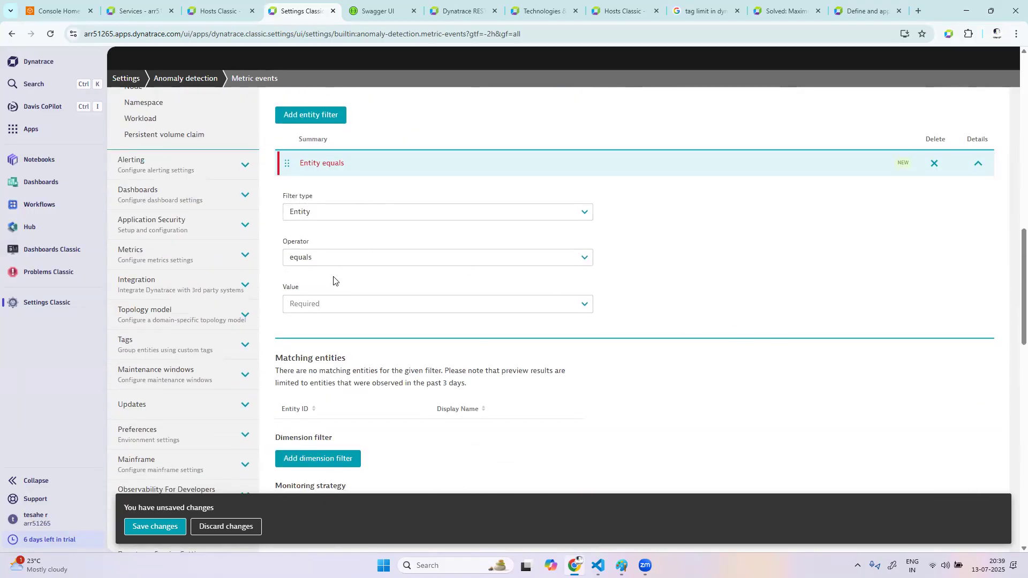
pyautogui.click(339, 305)
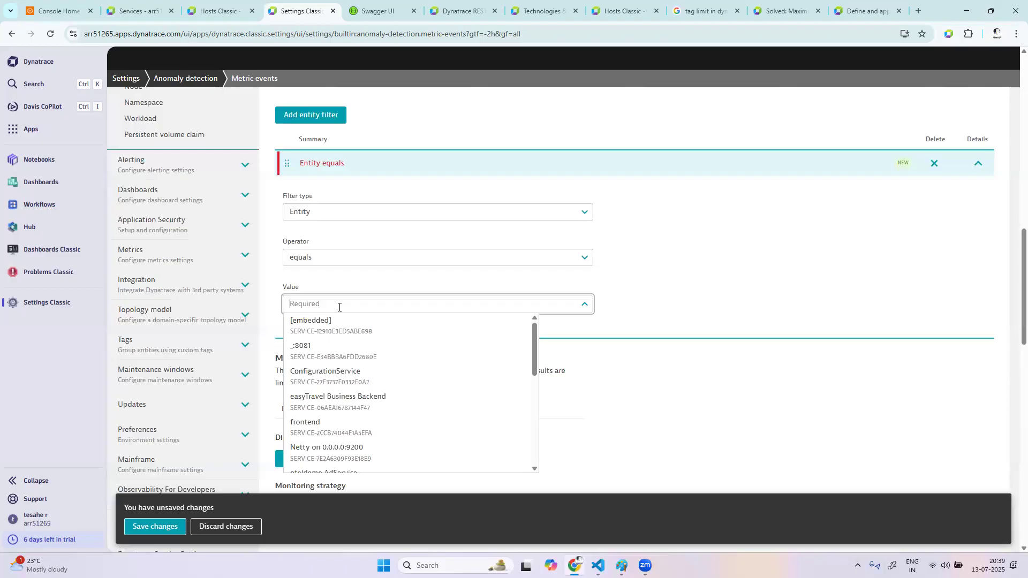
pyautogui.click(416, 382)
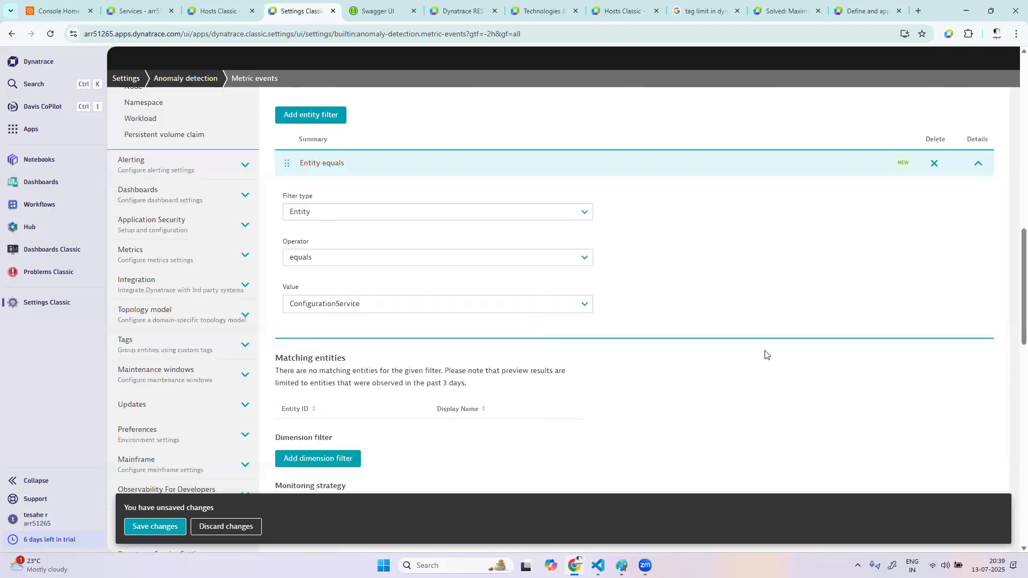
pyautogui.scroll(-3, 763, 351)
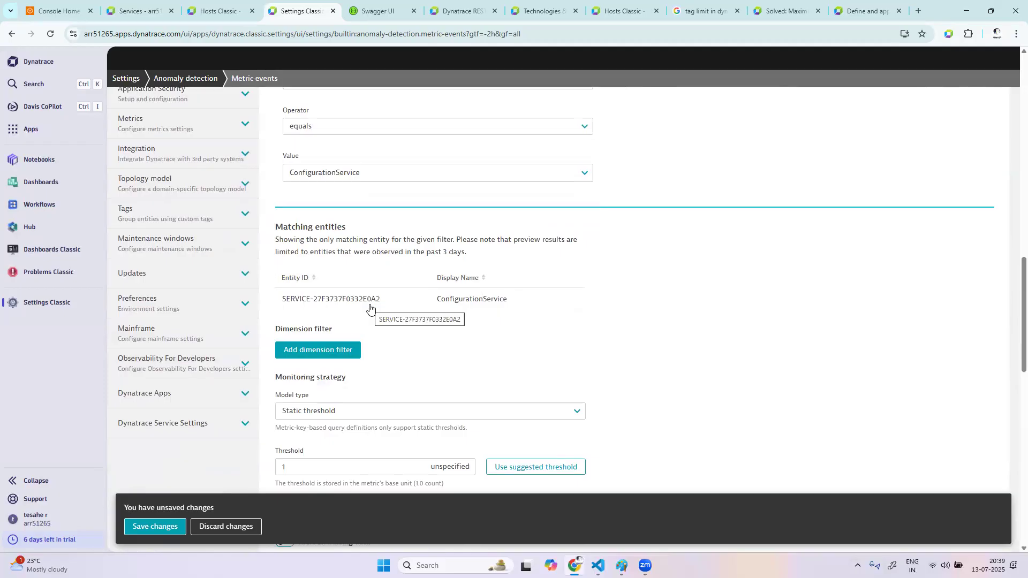
# Set the static threshold to 20 with count as the threshold input unit
pyautogui.scroll(-3, 531, 379)
pyautogui.click(340, 339)
pyautogui.press('BackSpace')
pyautogui.write('20')
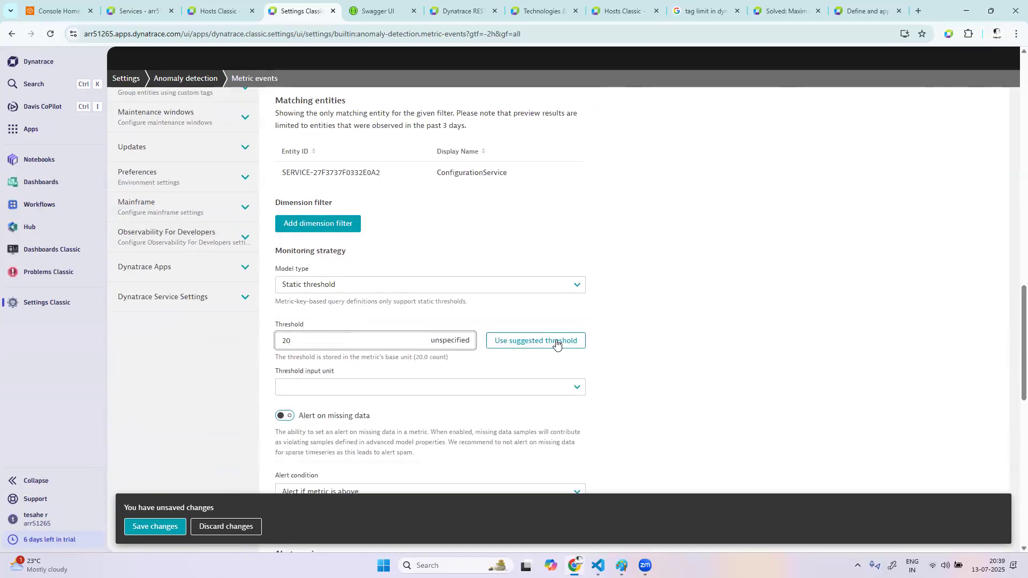
pyautogui.click(750, 349)
pyautogui.click(351, 387)
pyautogui.click(342, 403)
# Preview the alert for the dimension value Service=ConfigurationService
pyautogui.scroll(-3, 663, 410)
pyautogui.scroll(-2, 662, 411)
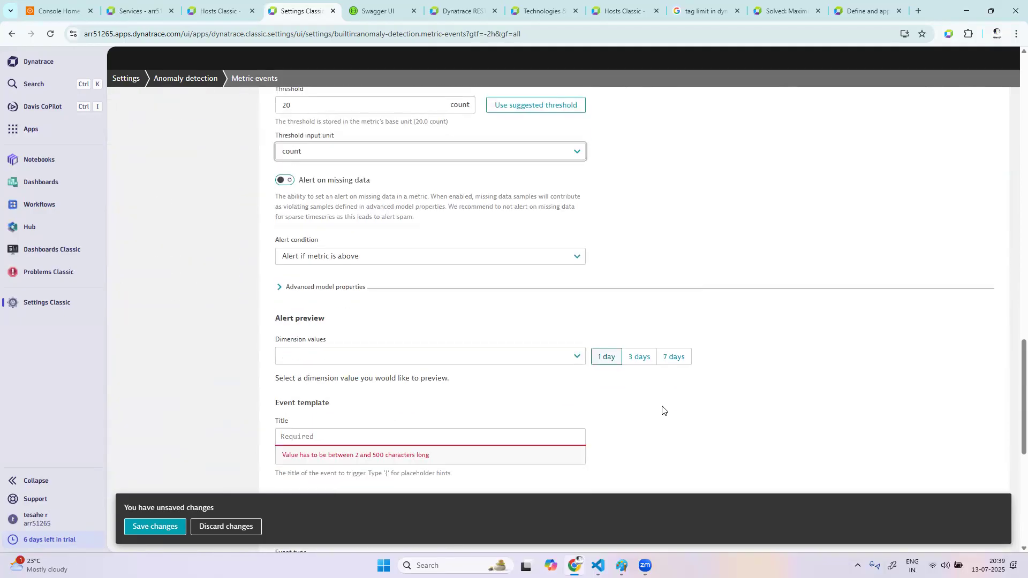
pyautogui.click(325, 301)
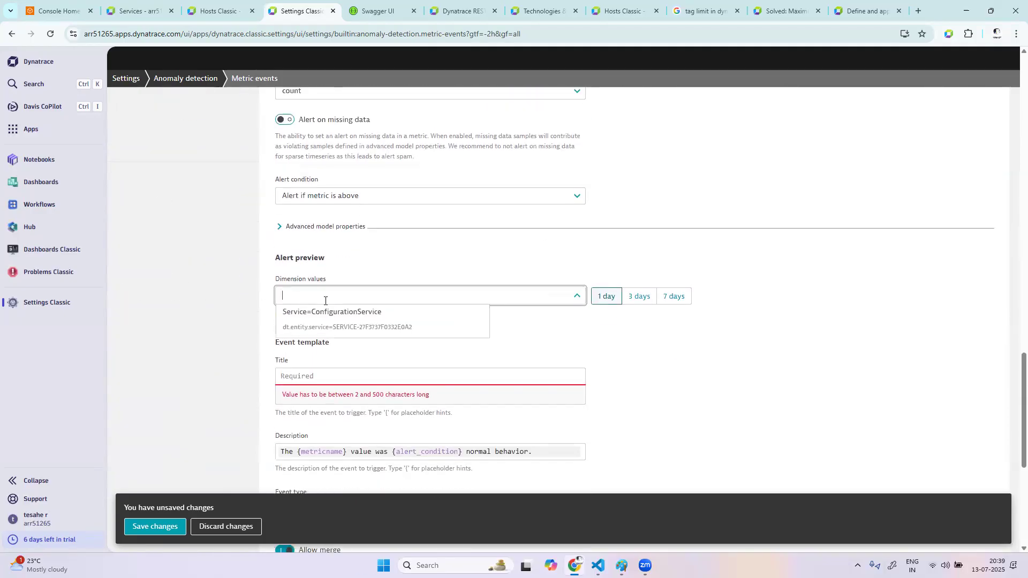
pyautogui.click(349, 319)
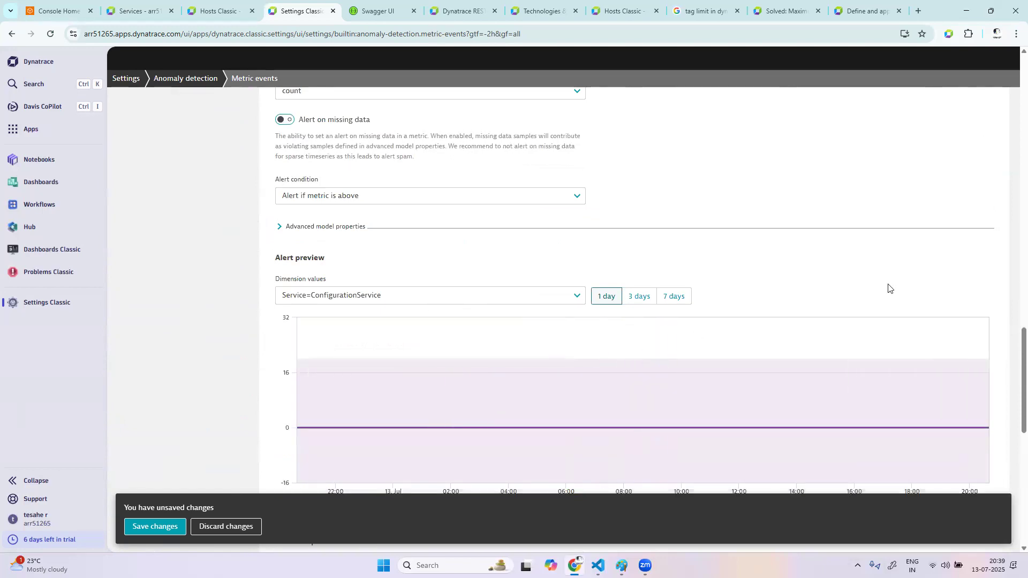
# Title the event template "configuration service 4xx error count > 20", following the wording of the metric event's summary
pyautogui.scroll(-4, 888, 286)
pyautogui.click(376, 360)
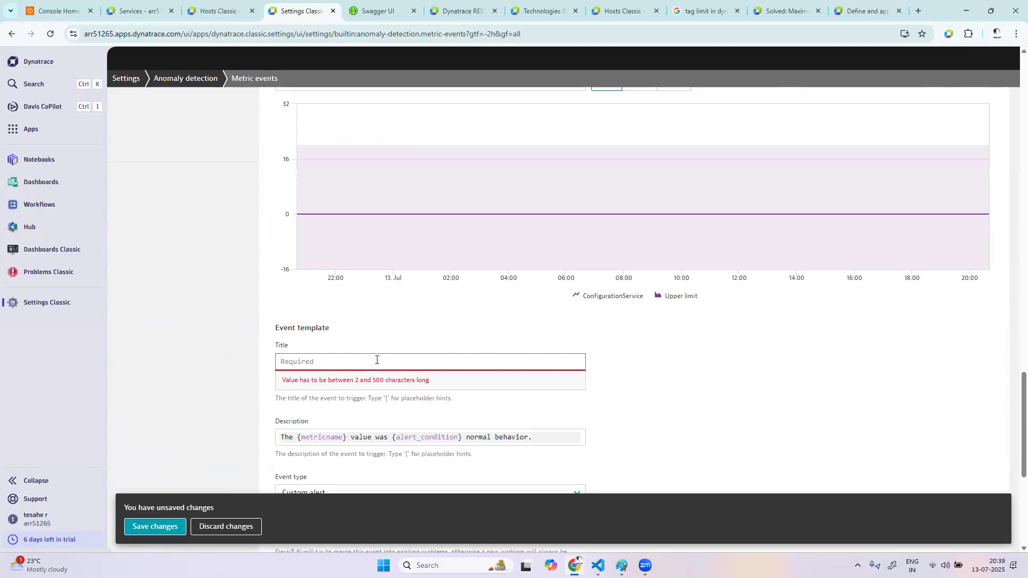
pyautogui.scroll(15, 377, 360)
pyautogui.scroll(10, 376, 362)
pyautogui.moveTo(418, 314); pyautogui.dragTo(335, 316)
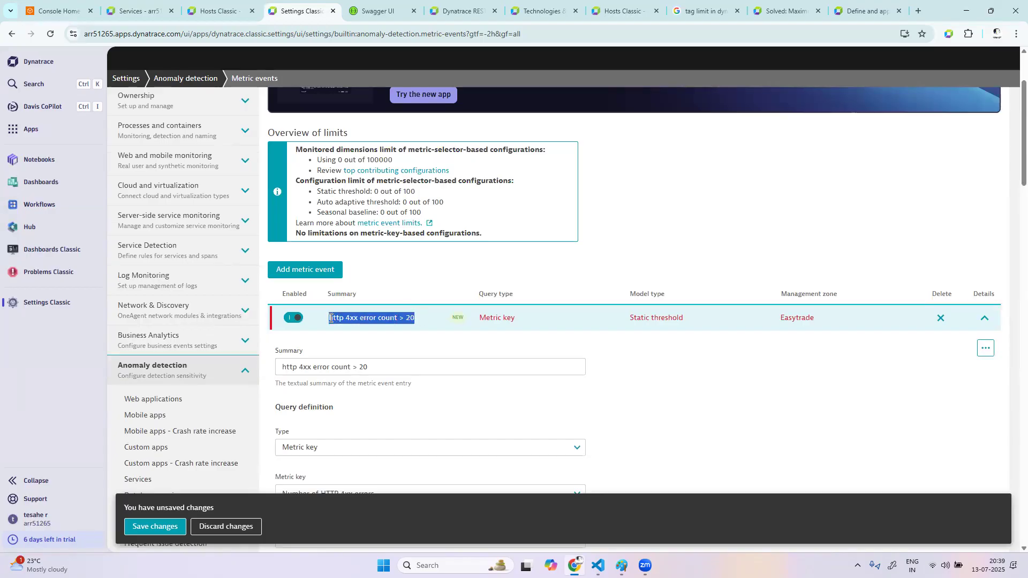
pyautogui.scroll(-20, 604, 382)
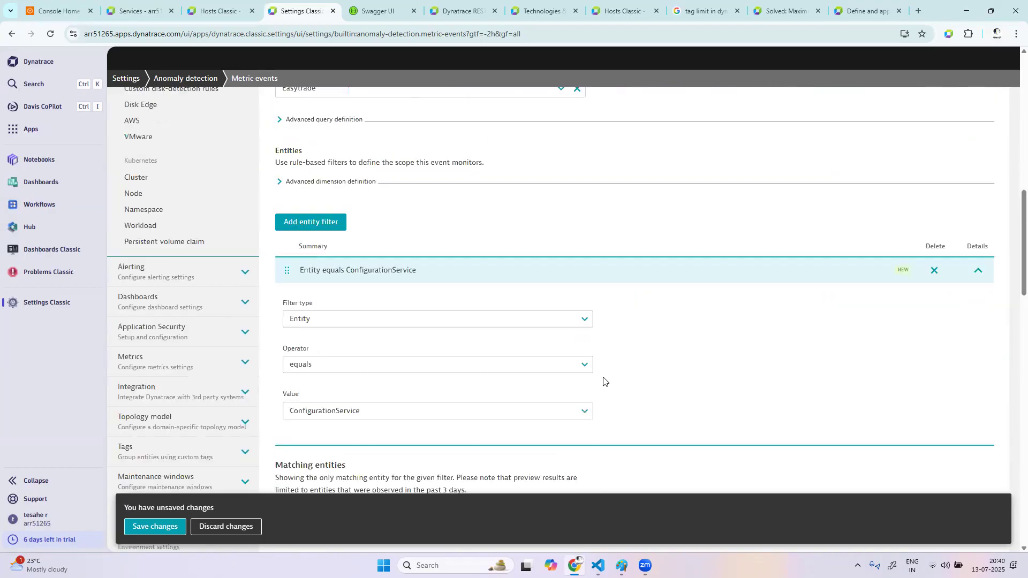
pyautogui.scroll(-3, 603, 381)
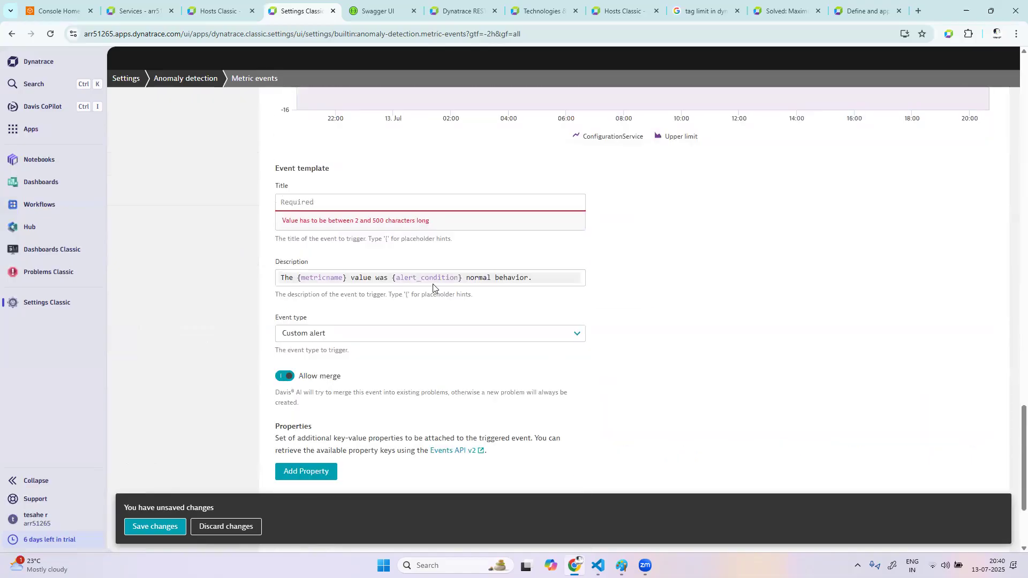
pyautogui.click(304, 198)
pyautogui.write('configura')
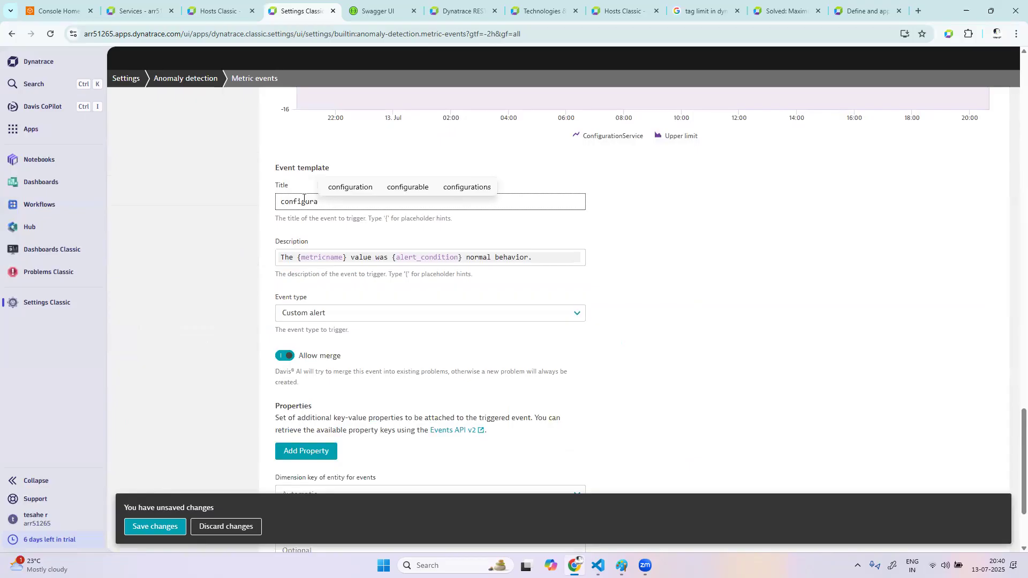
pyautogui.write('tion se')
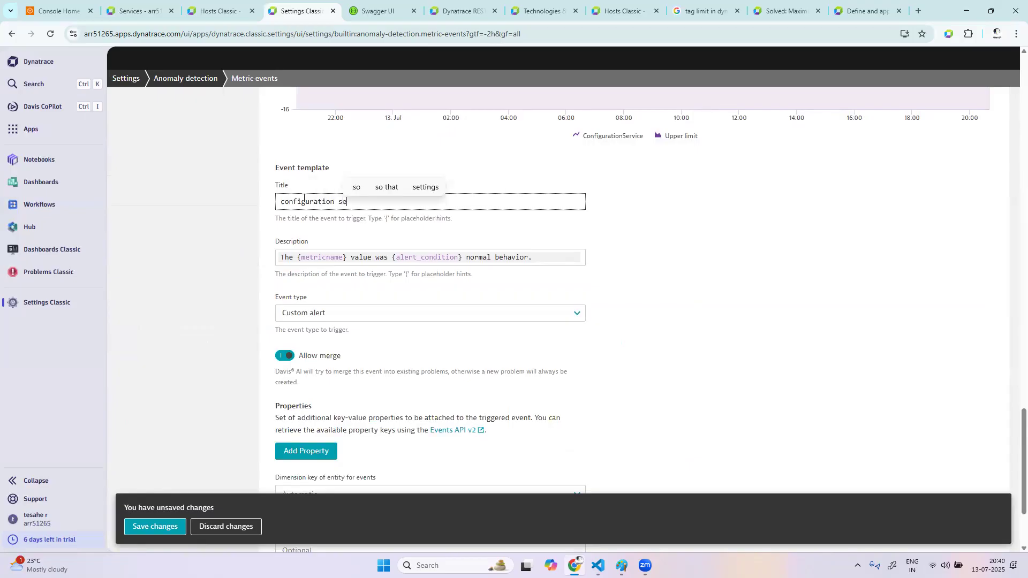
pyautogui.write('rvice 4xx e')
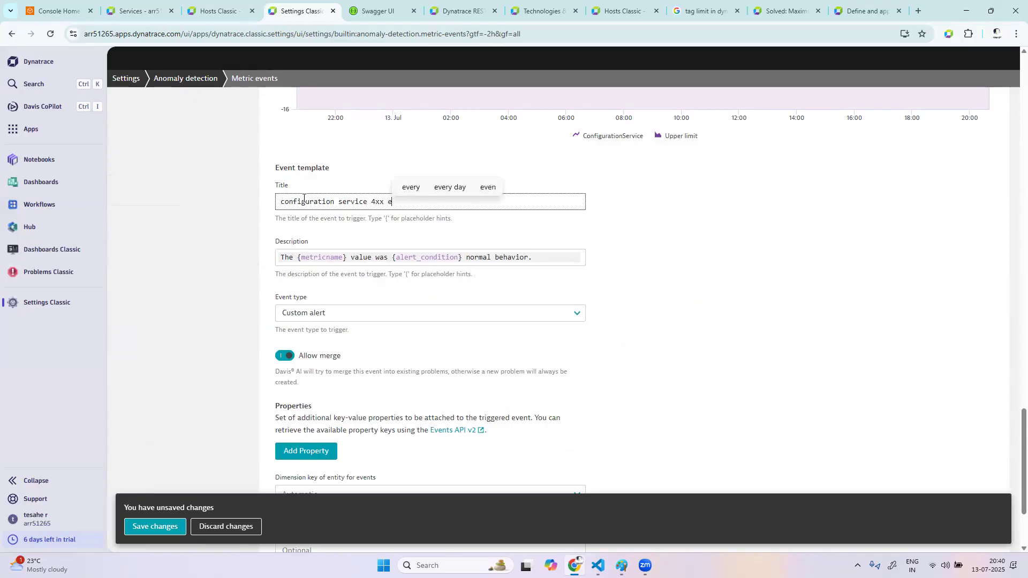
pyautogui.write('rror count ')
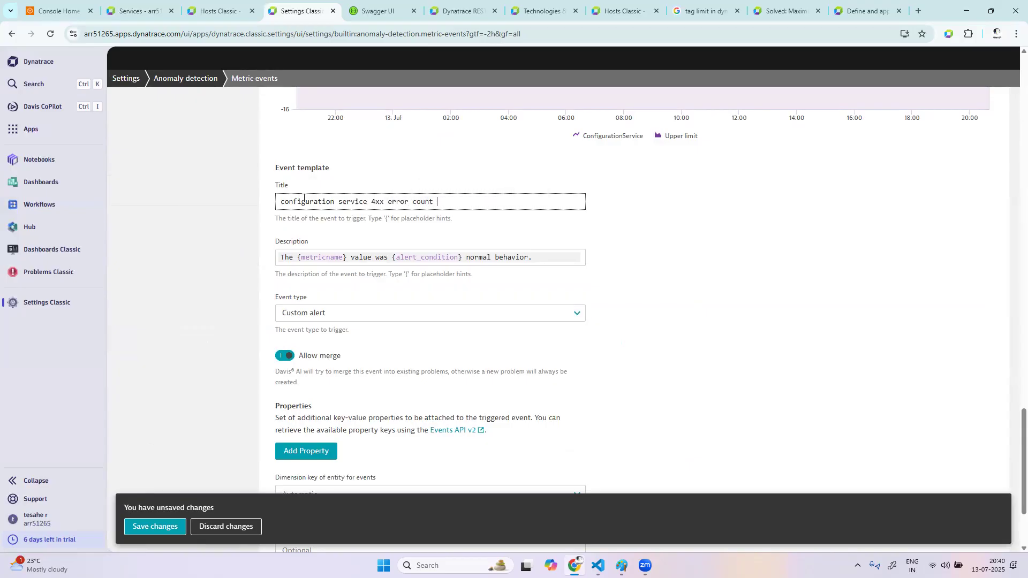
pyautogui.write('> 20')
pyautogui.scroll(-1, 399, 361)
pyautogui.scroll(-1, 396, 427)
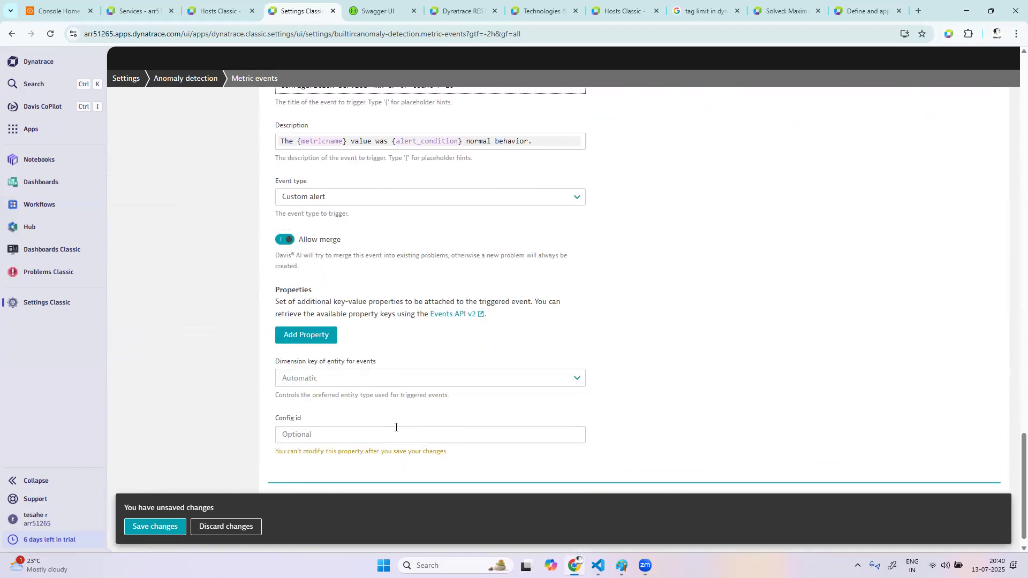
pyautogui.scroll(1, 396, 427)
pyautogui.scroll(1, 395, 426)
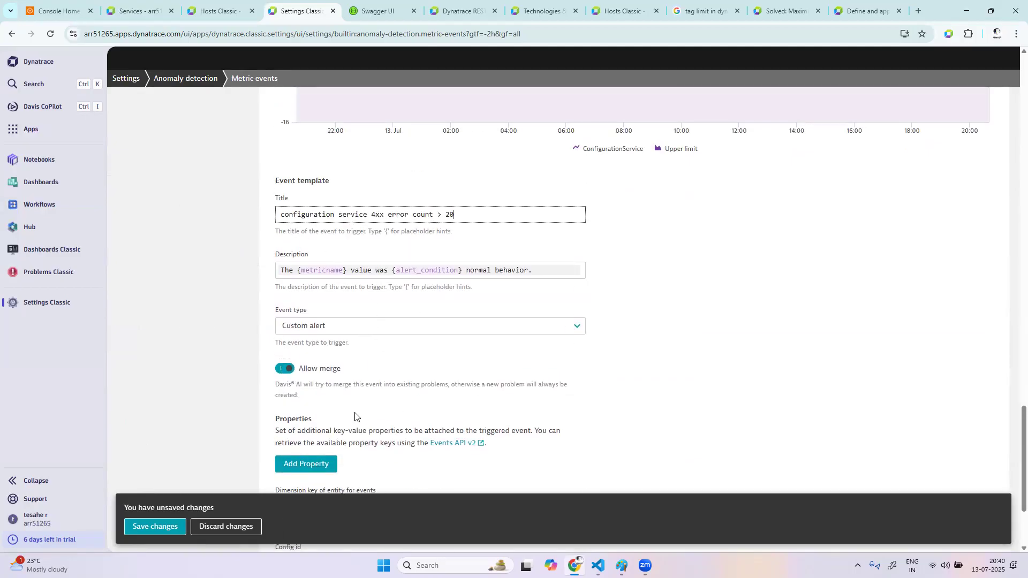
pyautogui.scroll(-2, 458, 412)
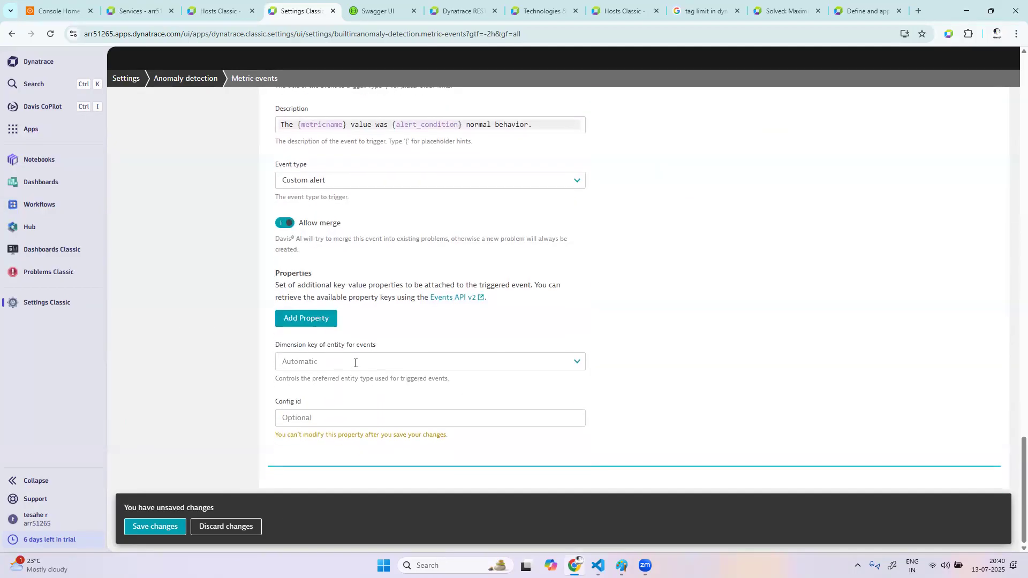
pyautogui.click(369, 365)
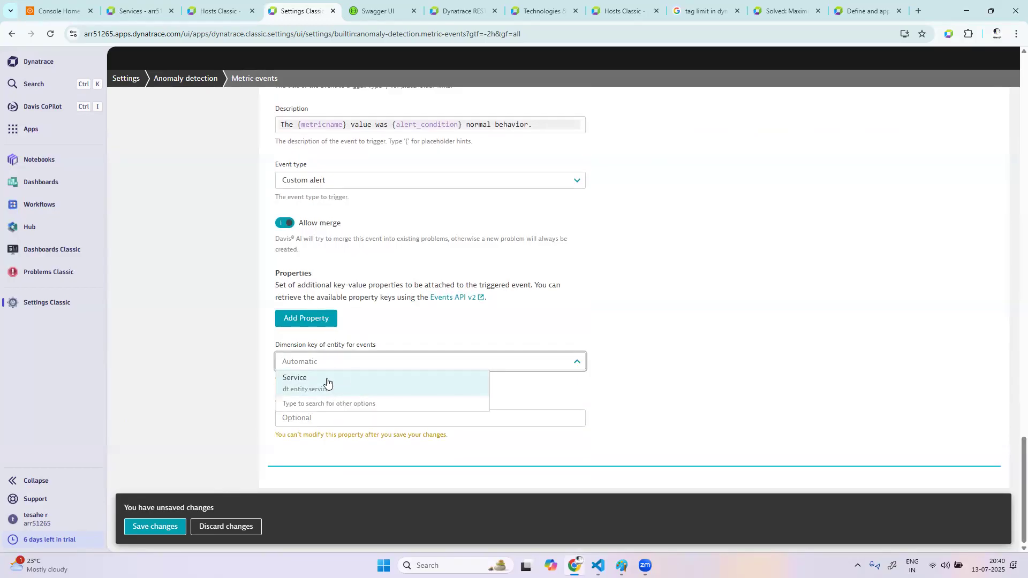
pyautogui.click(327, 382)
pyautogui.click(341, 412)
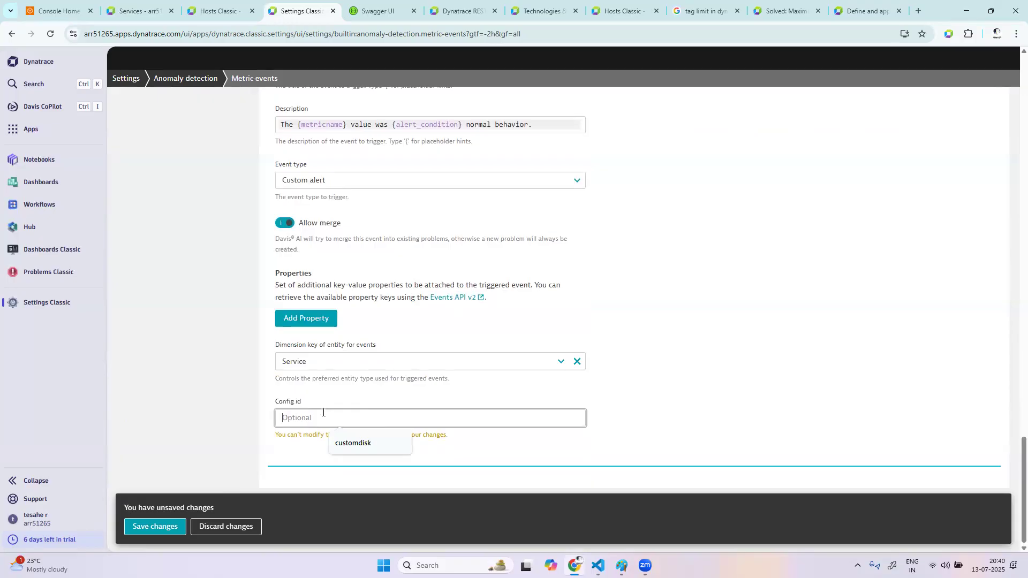
pyautogui.click(492, 376)
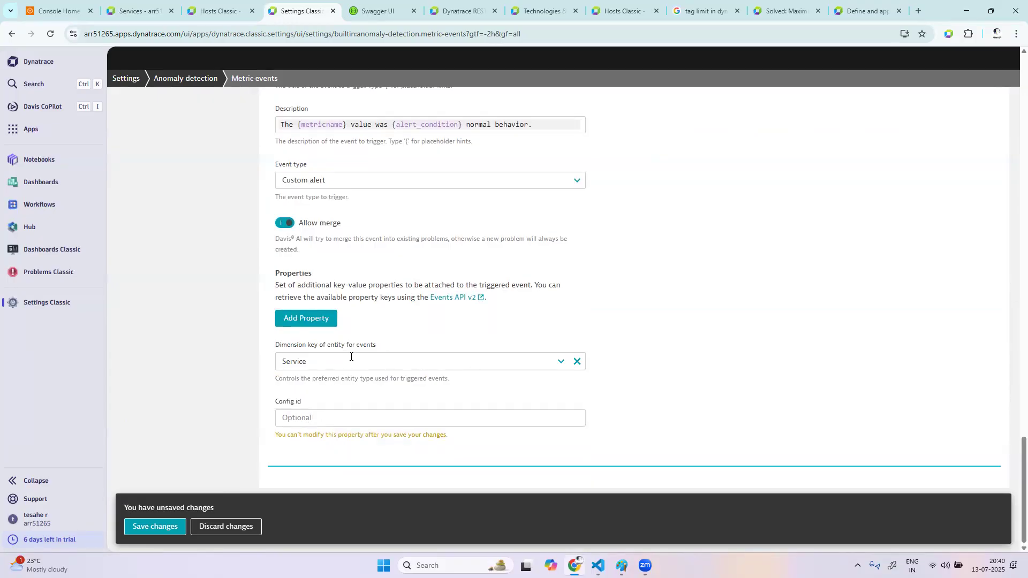
pyautogui.click(452, 422)
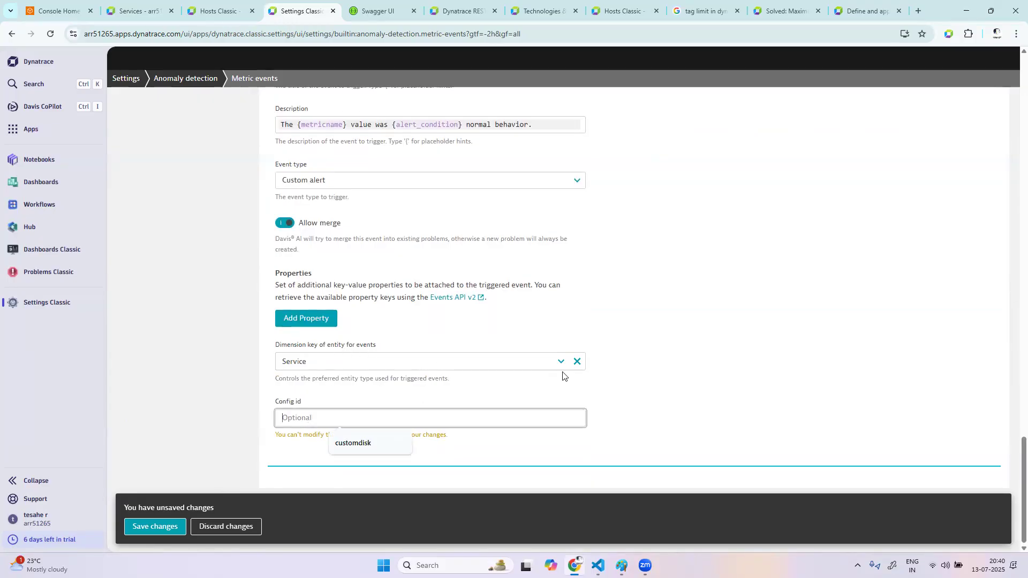
pyautogui.click(577, 361)
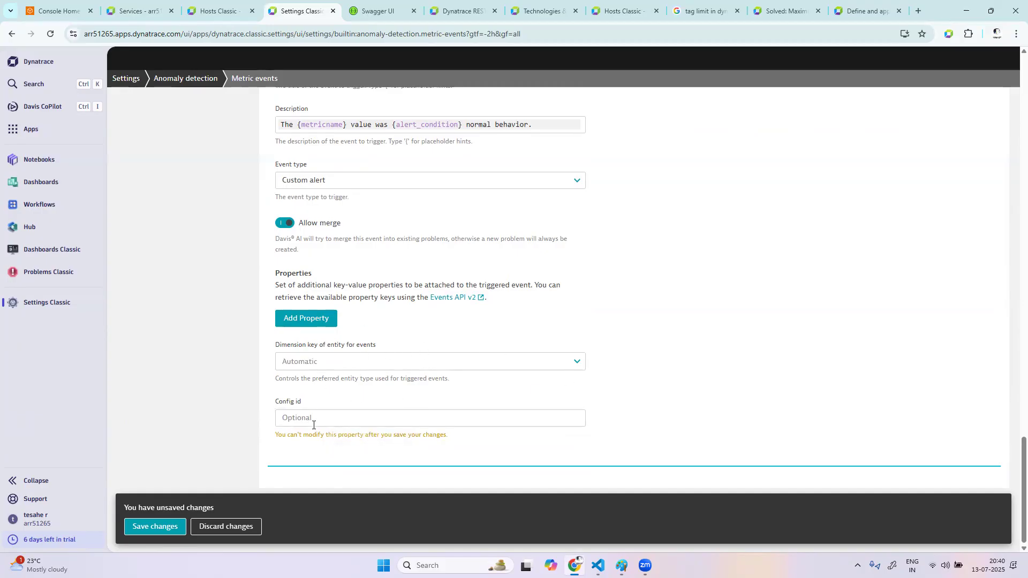
# Set the dimension key of entity for events to Service, leave the config id empty, and save the metric event
pyautogui.click(332, 360)
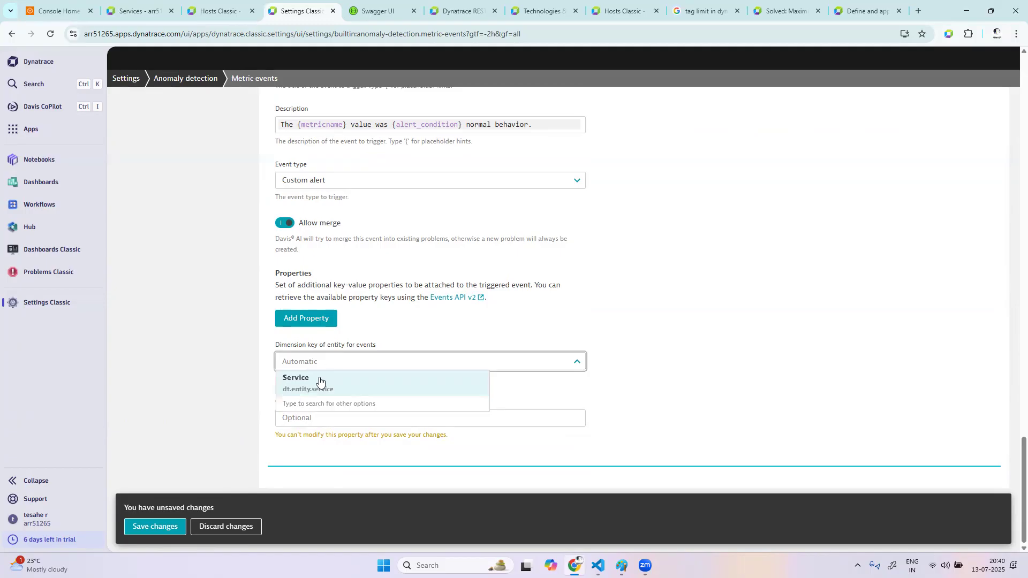
pyautogui.click(323, 383)
pyautogui.click(317, 417)
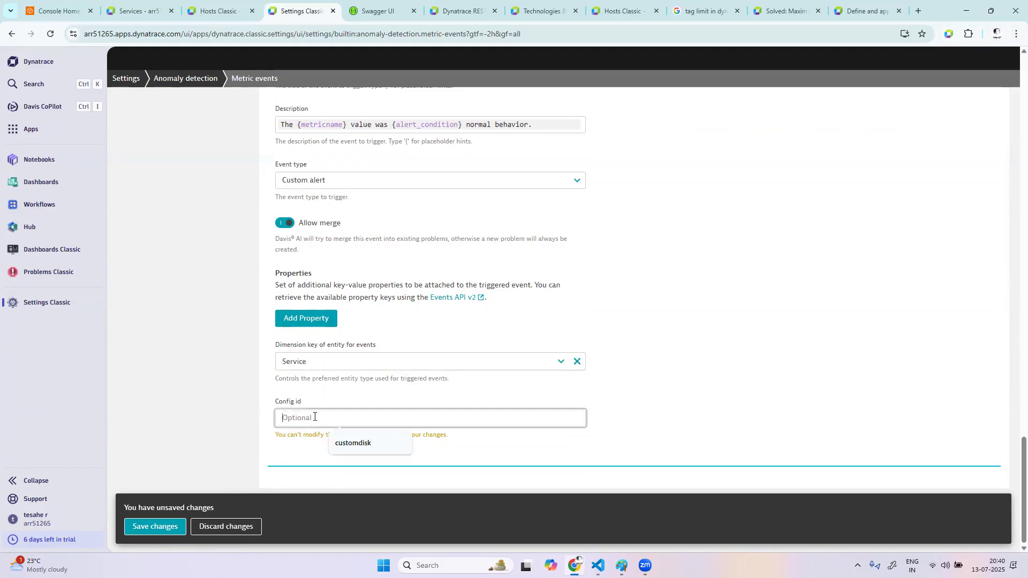
pyautogui.click(701, 424)
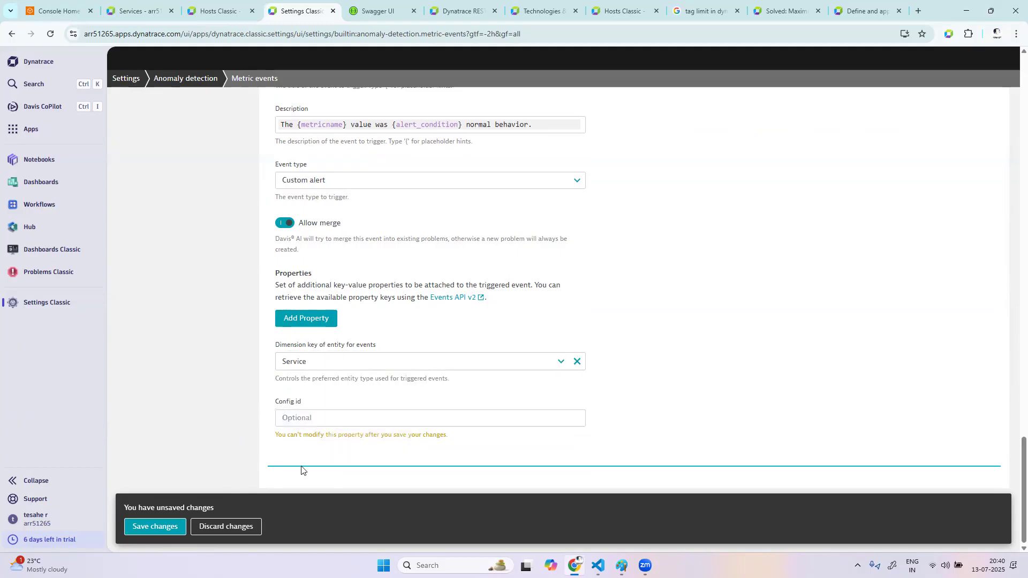
pyautogui.scroll(3, 356, 337)
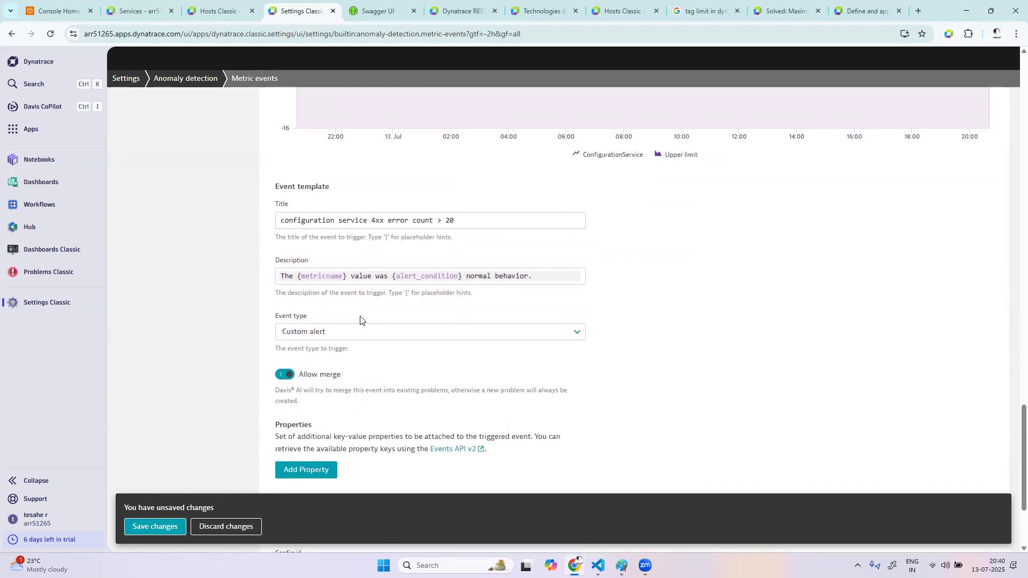
pyautogui.click(156, 527)
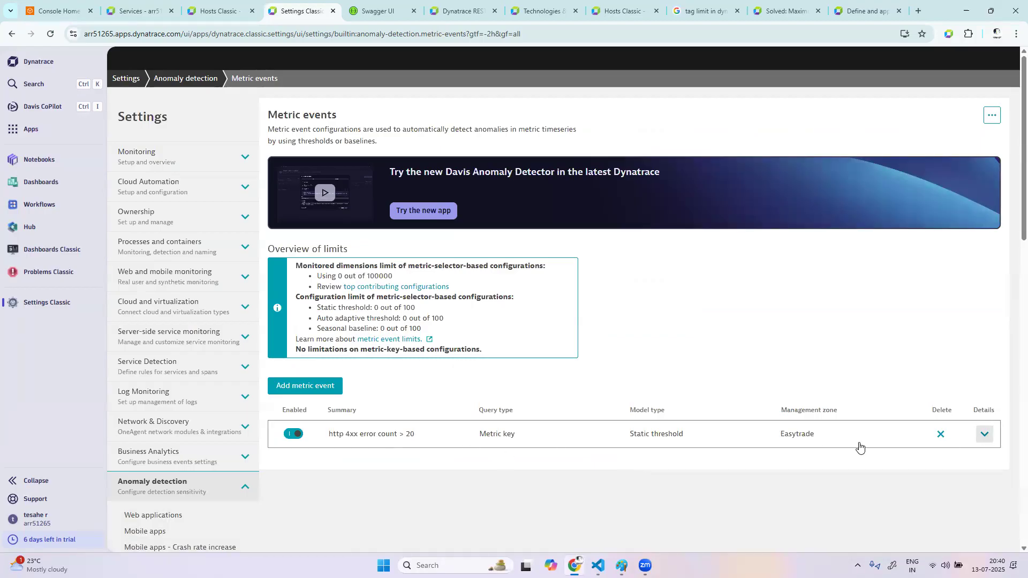
# Change the event type of the "http 4xx error count > 20" metric event to Error and save the change
pyautogui.click(984, 436)
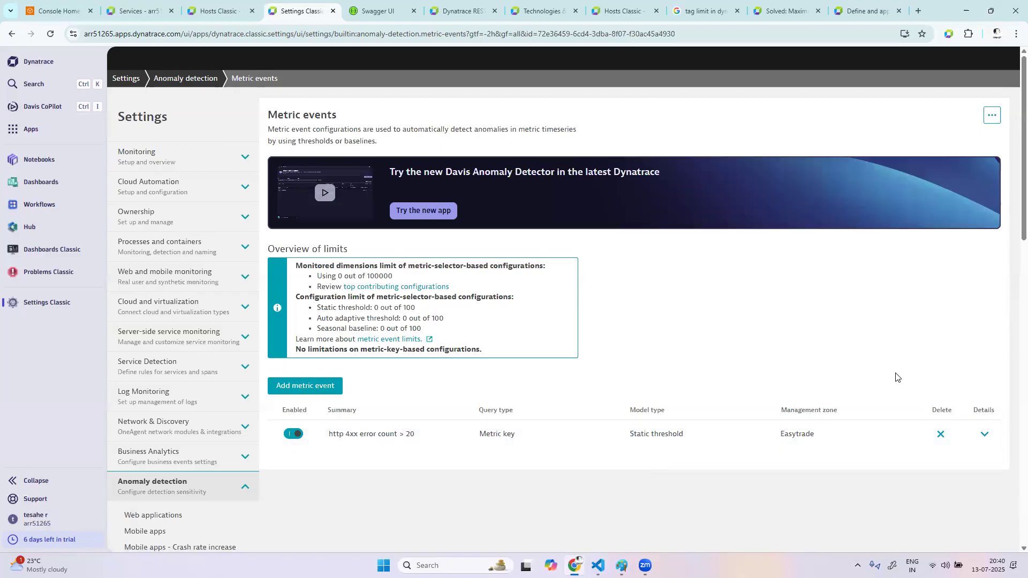
pyautogui.click(983, 436)
pyautogui.scroll(-10, 712, 391)
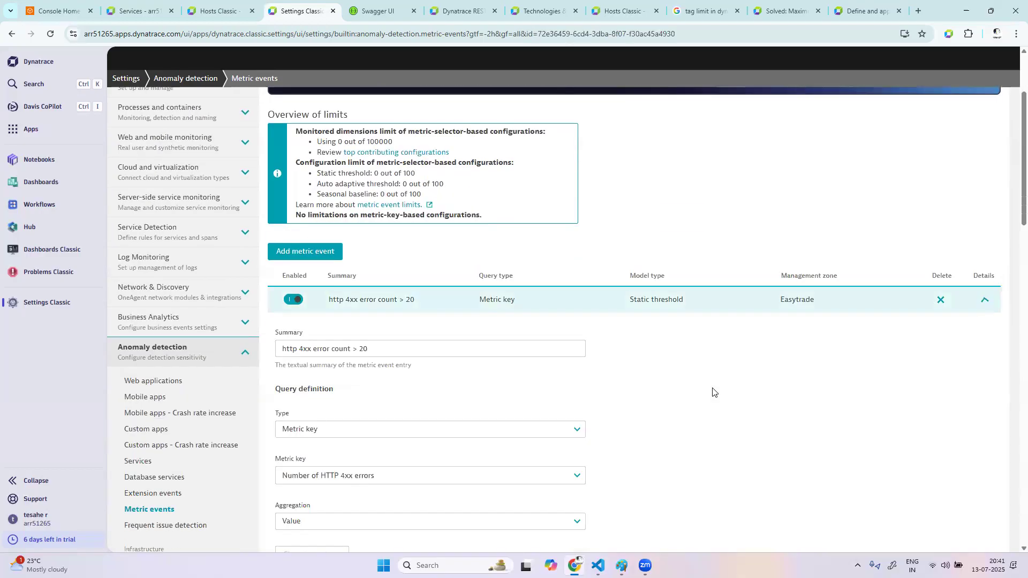
pyautogui.scroll(-15, 712, 391)
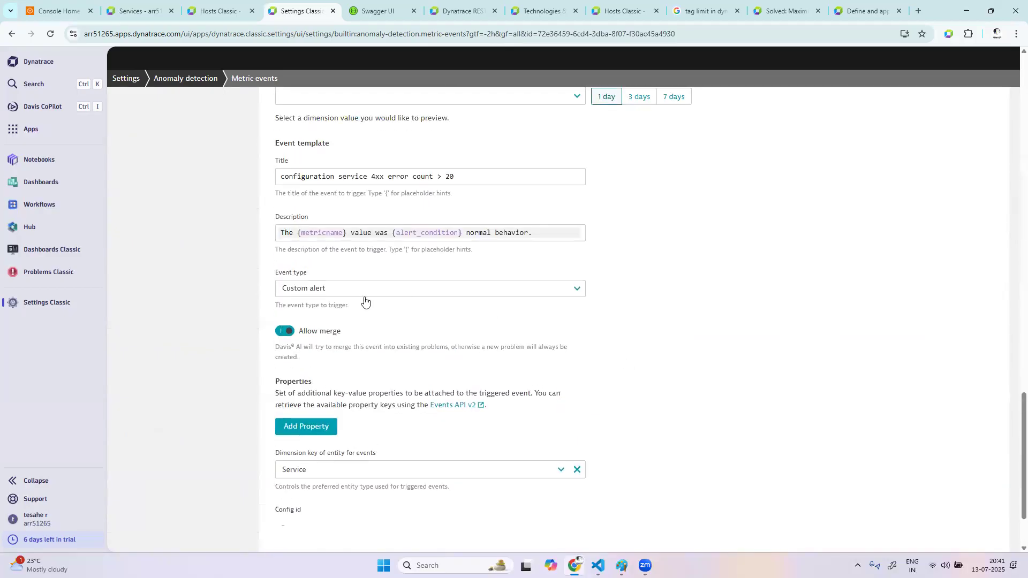
pyautogui.click(375, 295)
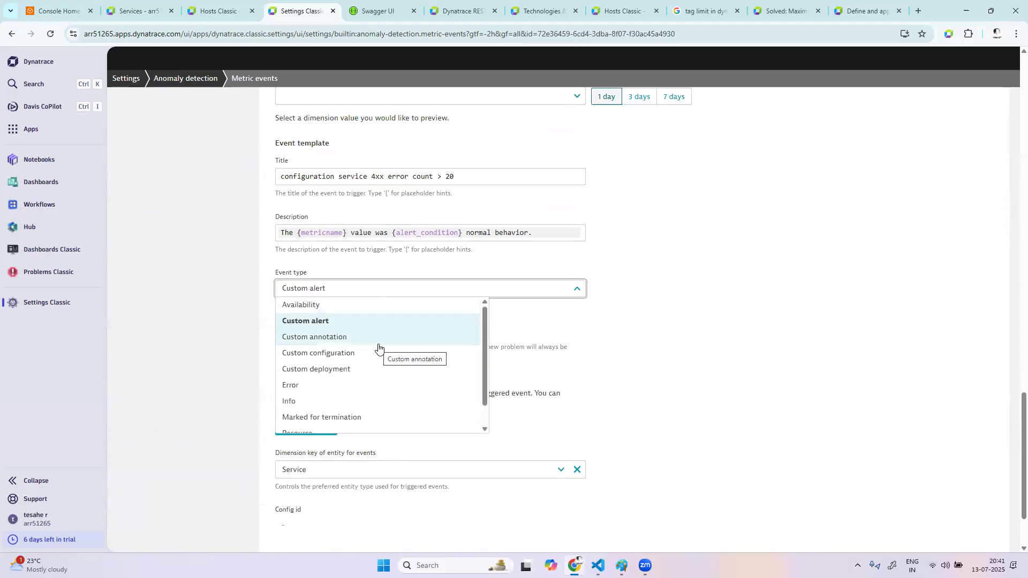
pyautogui.scroll(1, 378, 348)
pyautogui.scroll(1, 380, 415)
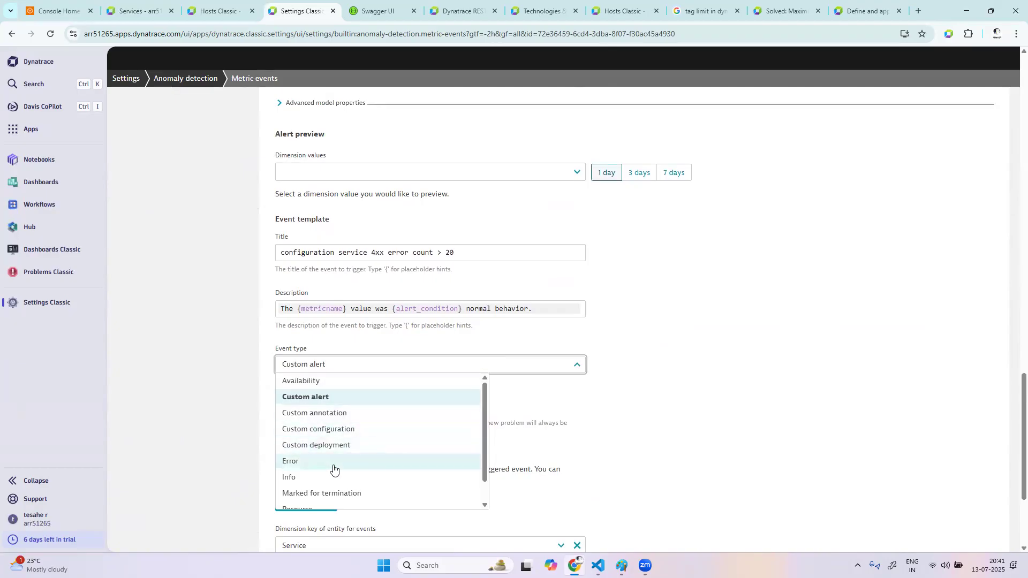
pyautogui.click(334, 468)
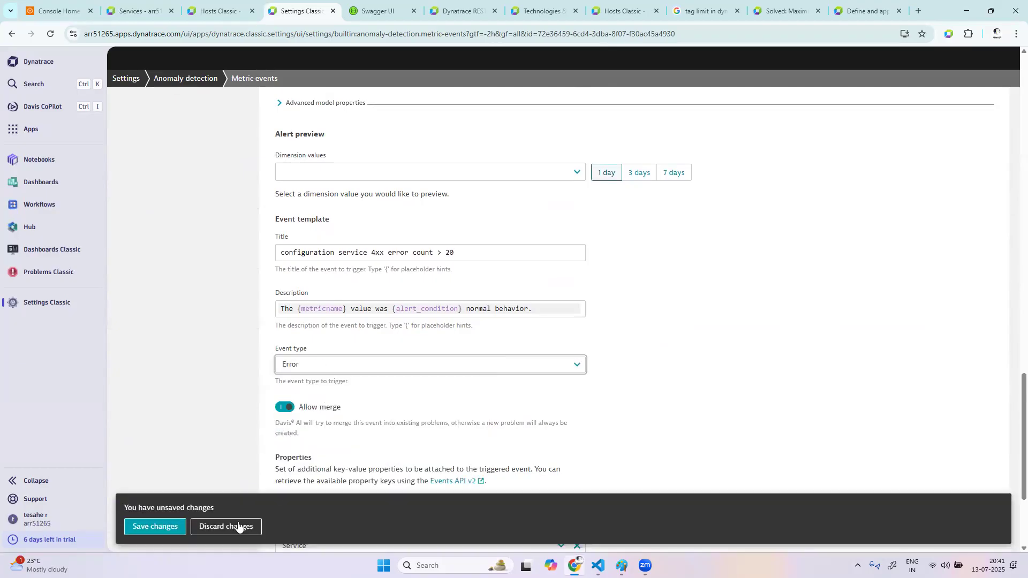
pyautogui.click(163, 528)
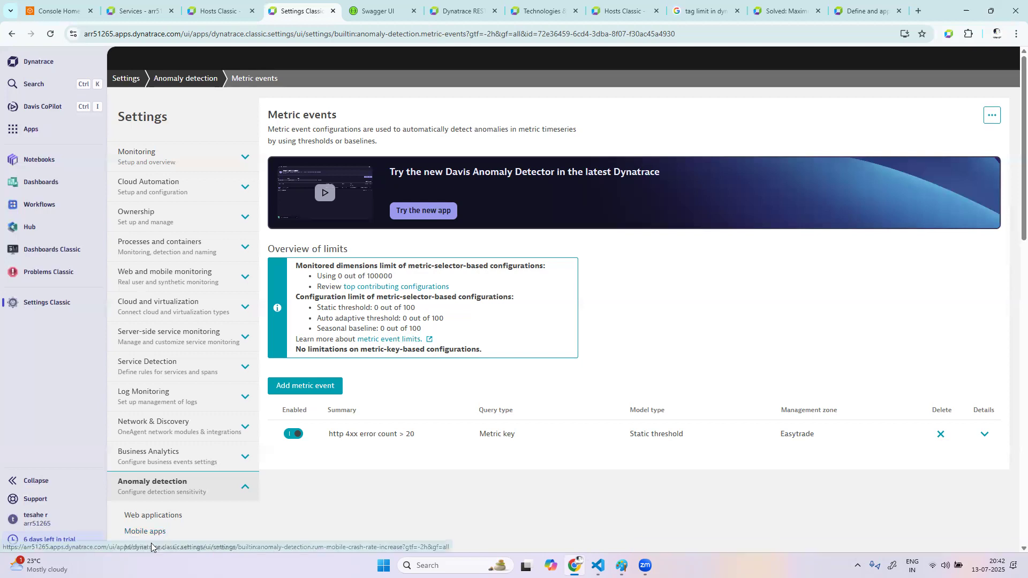
# Set the event type of the "http 4xx error count > 20" metric event to Custom alert and save the change
pyautogui.click(987, 443)
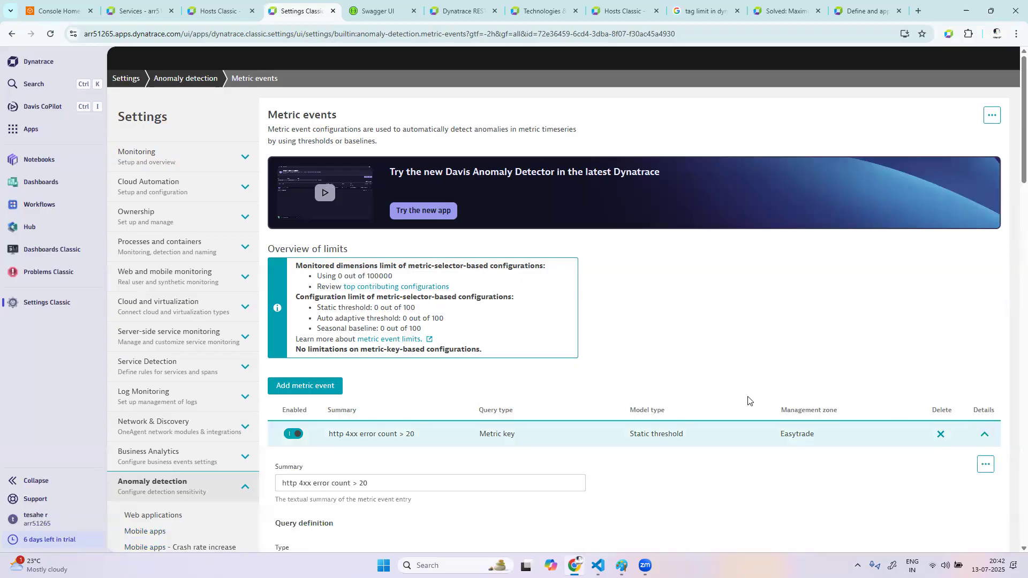
pyautogui.scroll(-5, 746, 401)
pyautogui.scroll(-15, 748, 400)
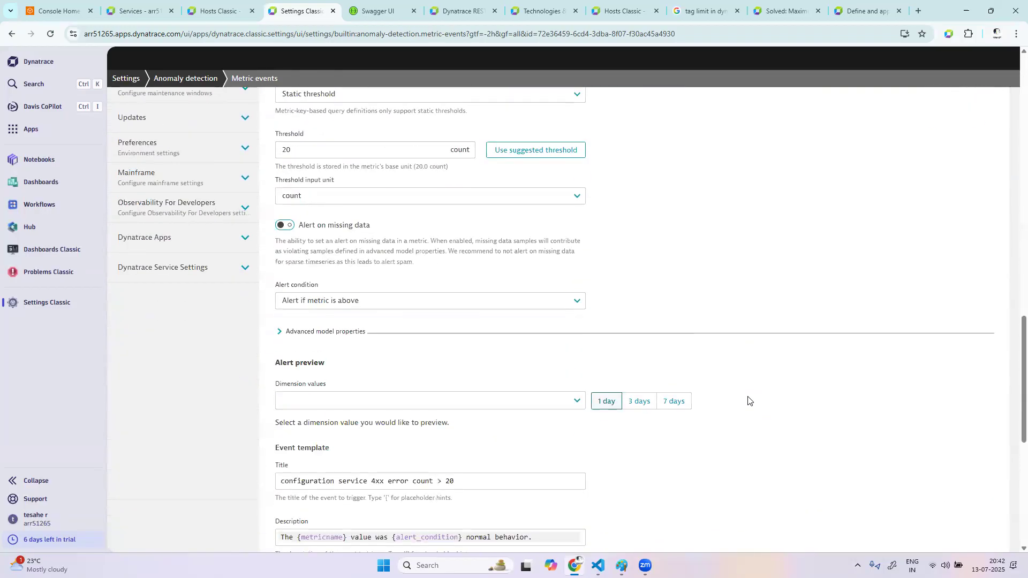
pyautogui.scroll(-2, 748, 400)
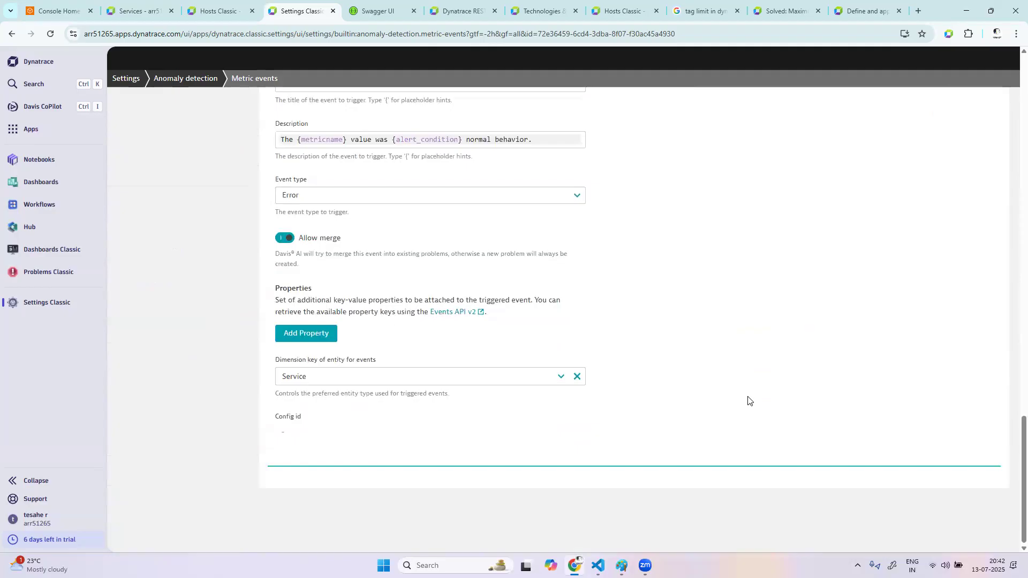
pyautogui.scroll(2, 747, 400)
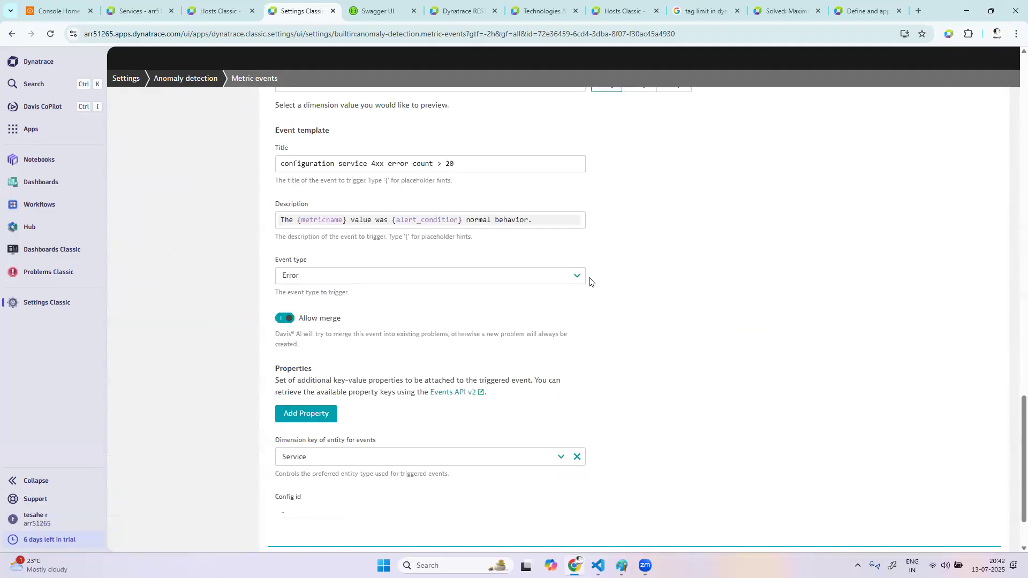
pyautogui.click(569, 275)
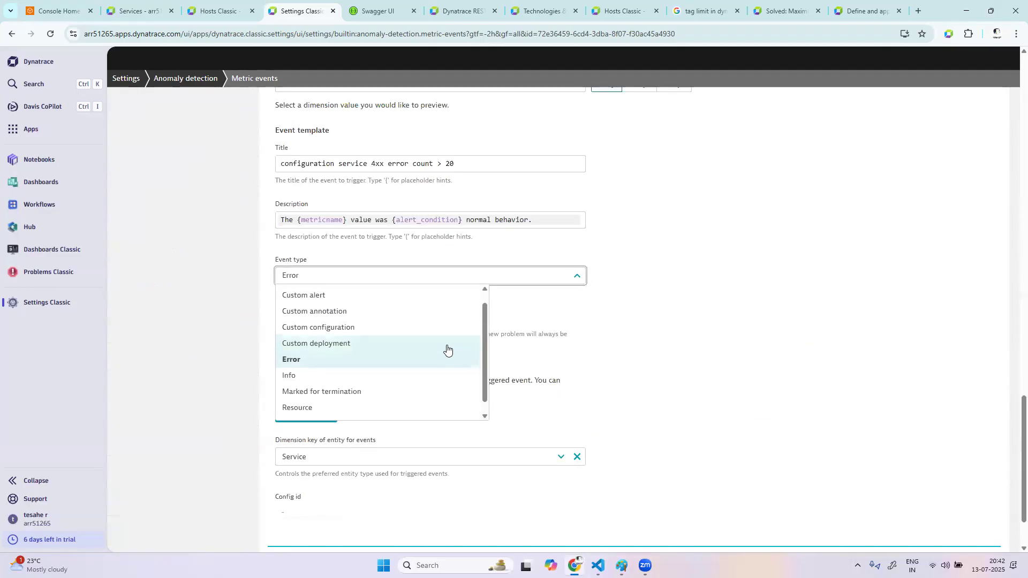
pyautogui.scroll(1, 447, 349)
pyautogui.scroll(-2, 447, 349)
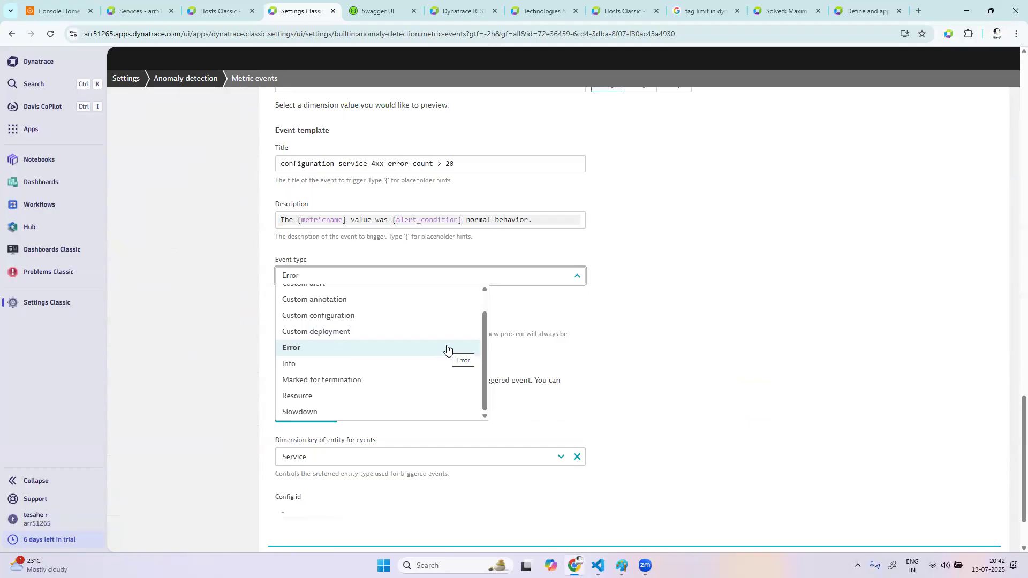
pyautogui.scroll(1, 447, 349)
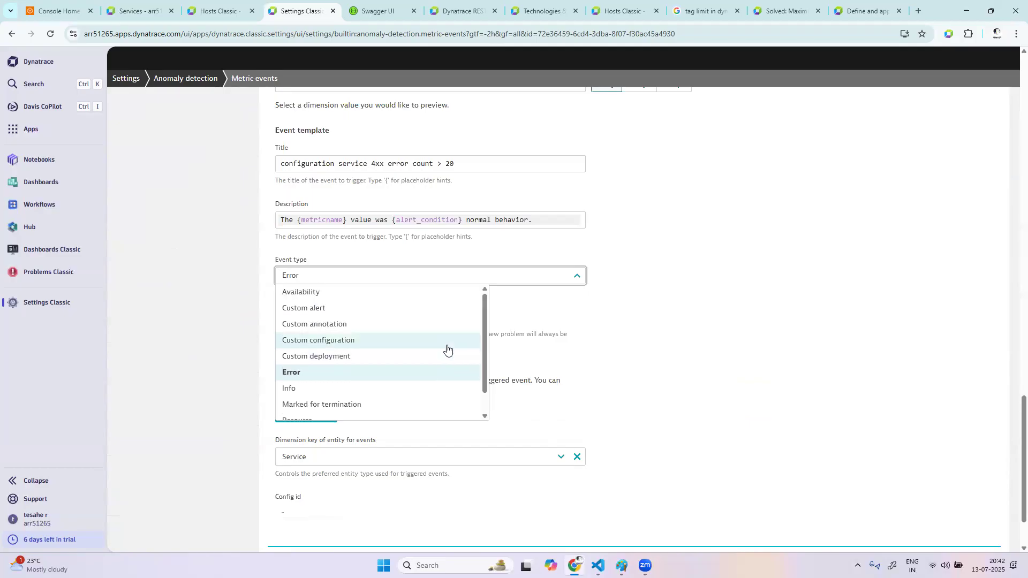
pyautogui.click(398, 317)
pyautogui.click(161, 532)
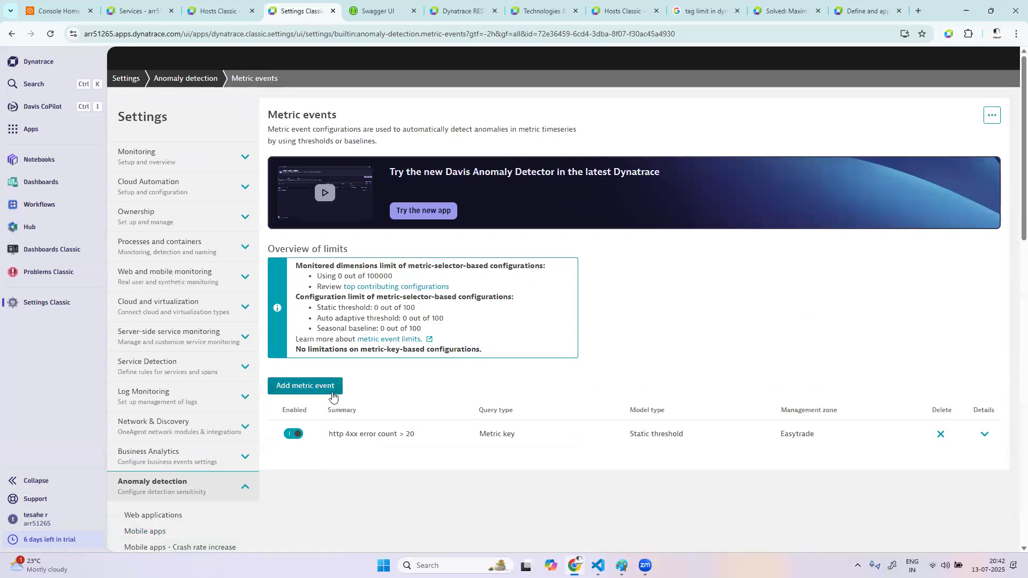
# Start a new metric event, try the Metric selector query type, and return the type to Metric key
pyautogui.click(316, 385)
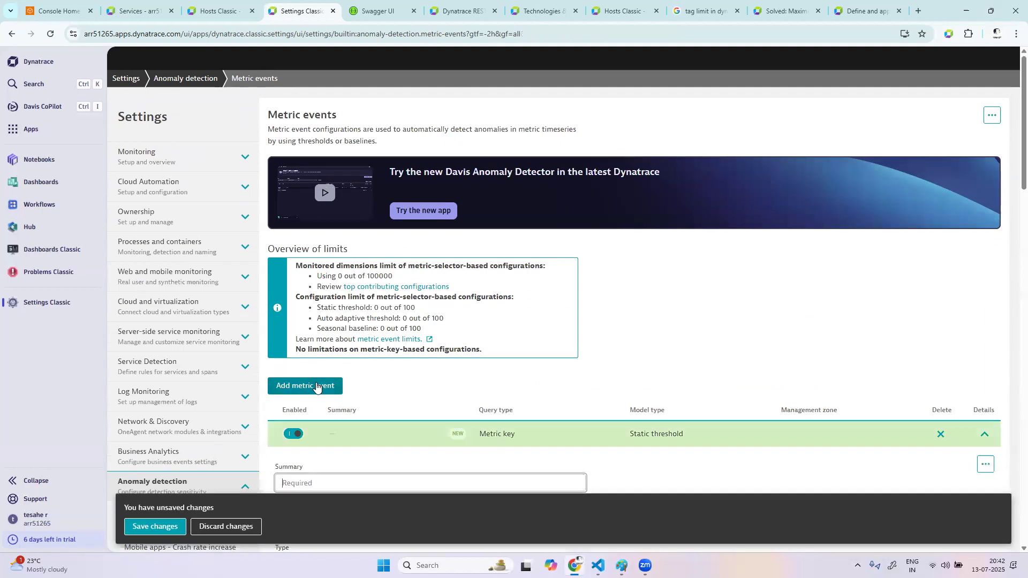
pyautogui.scroll(-3, 316, 384)
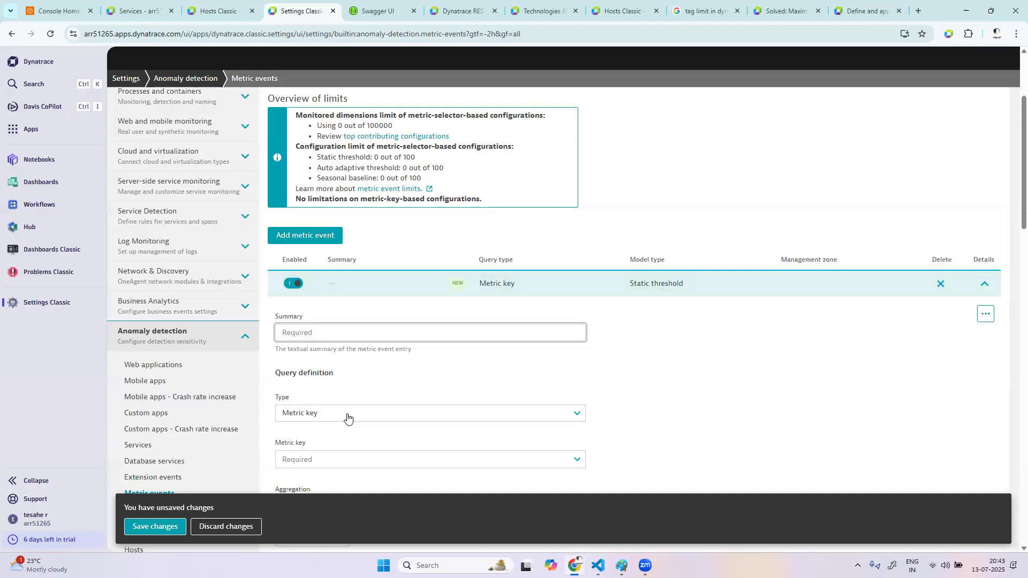
pyautogui.scroll(-1, 436, 359)
pyautogui.scroll(-3, 436, 358)
pyautogui.click(404, 261)
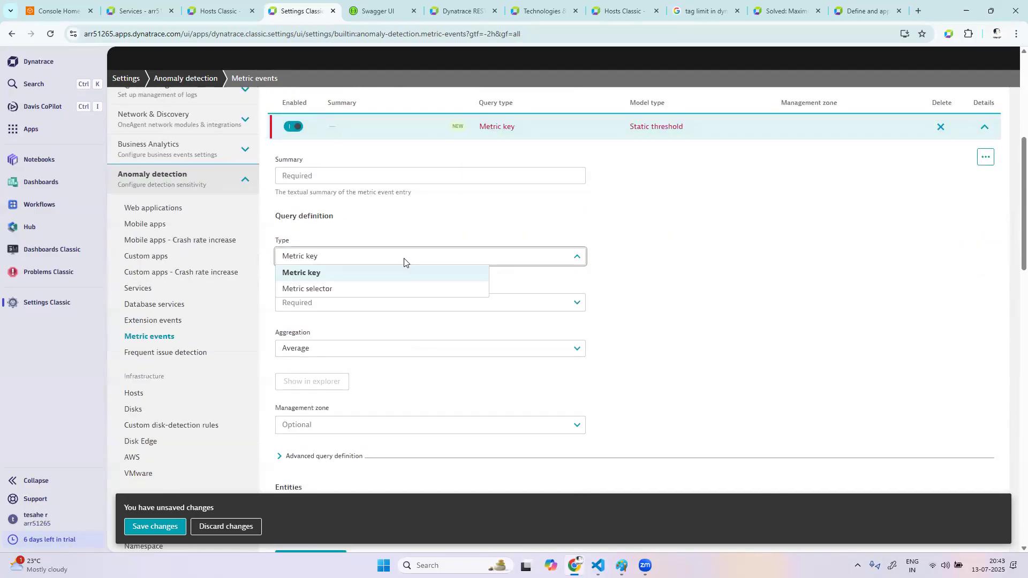
pyautogui.click(374, 292)
pyautogui.click(345, 301)
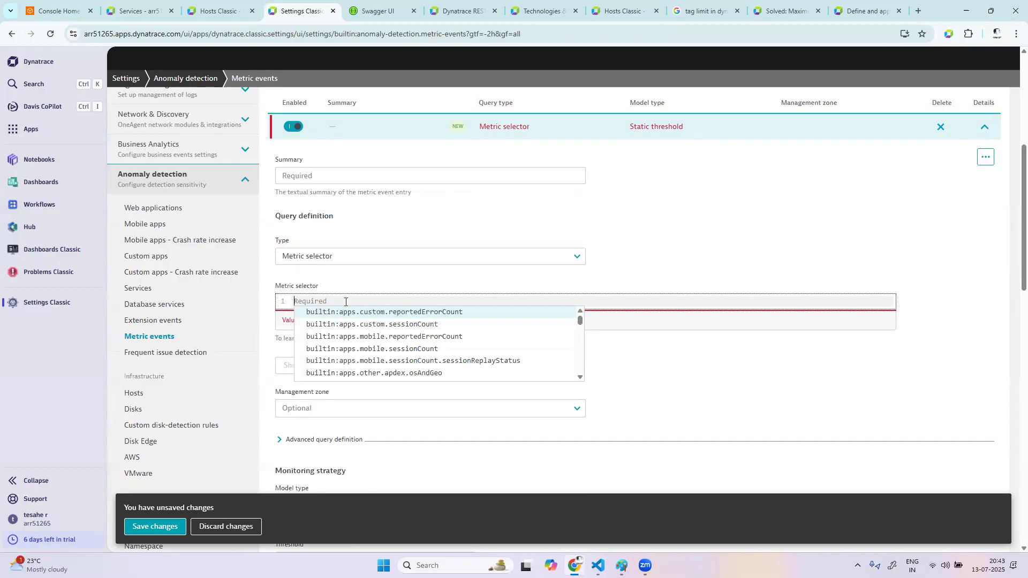
pyautogui.click(357, 260)
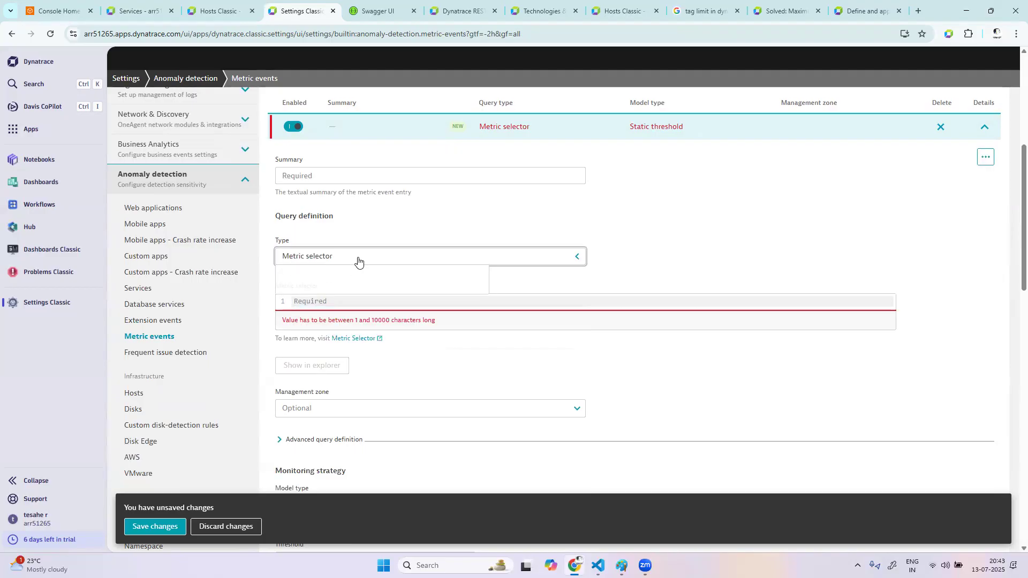
pyautogui.click(333, 274)
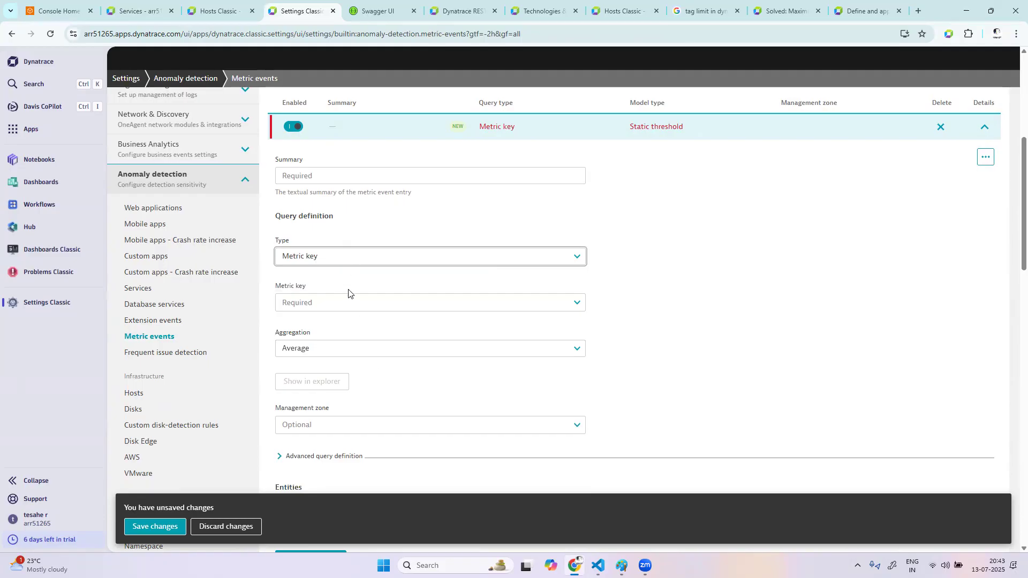
# Browse the metric keys available for the new metric event's query definition
pyautogui.click(349, 303)
pyautogui.scroll(-2, 367, 394)
pyautogui.scroll(-10, 369, 396)
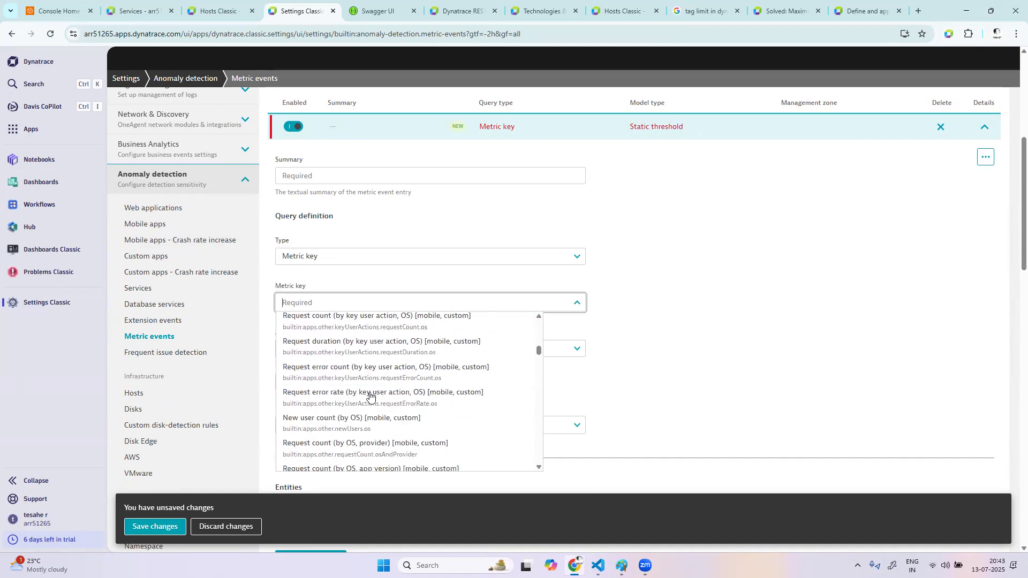
pyautogui.scroll(-10, 369, 396)
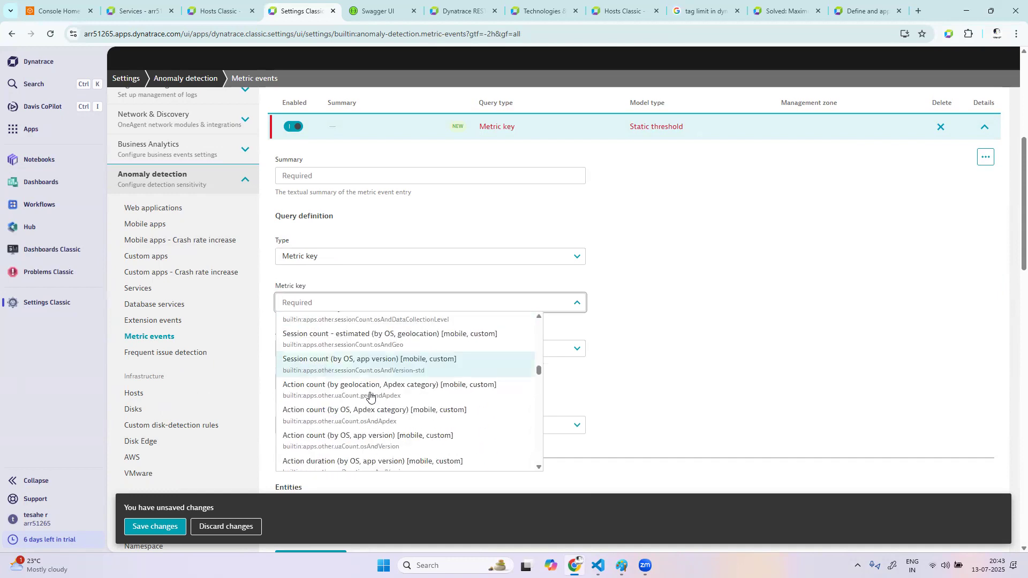
pyautogui.scroll(-3, 369, 396)
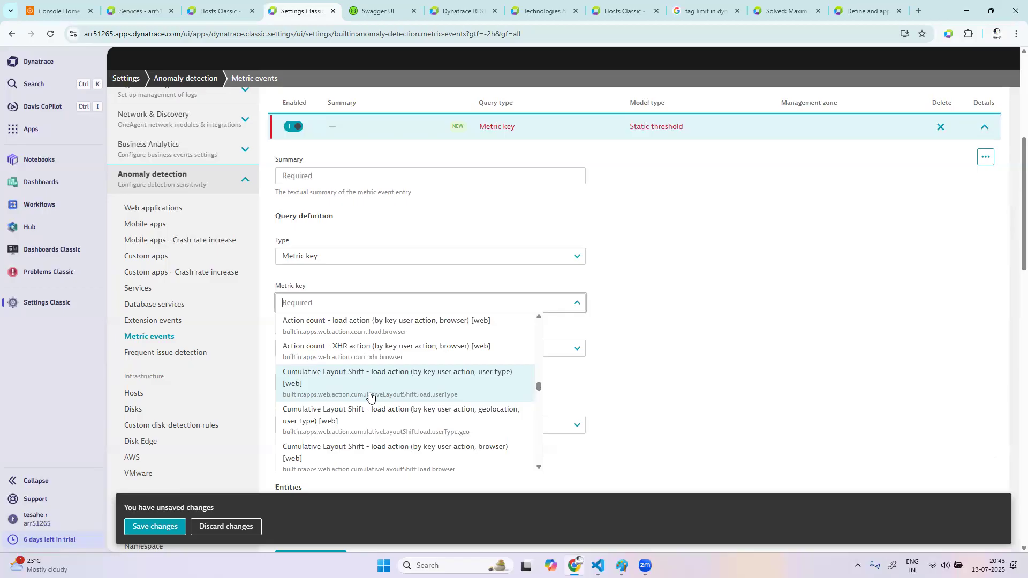
pyautogui.scroll(-10, 369, 396)
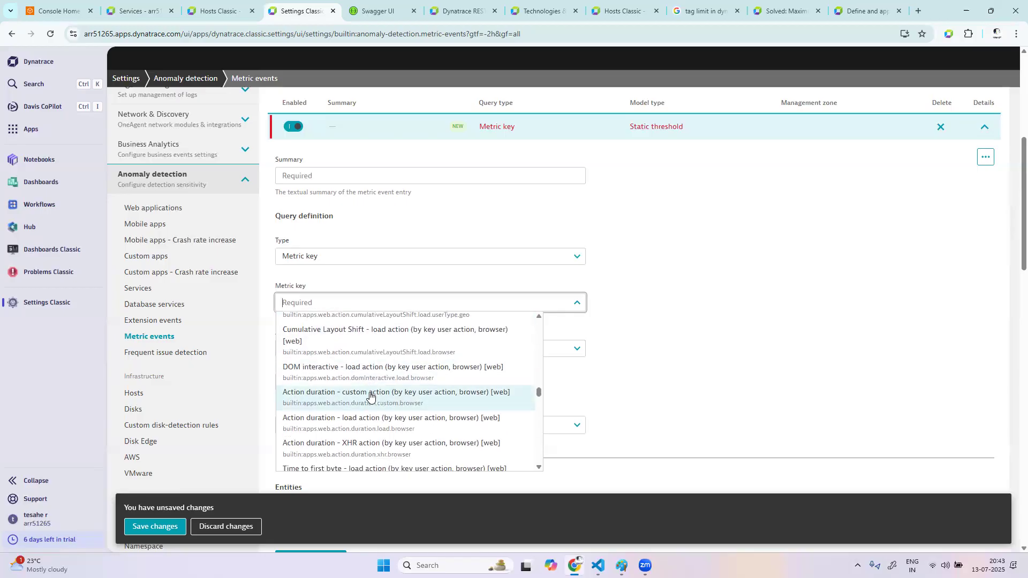
pyautogui.scroll(-10, 369, 396)
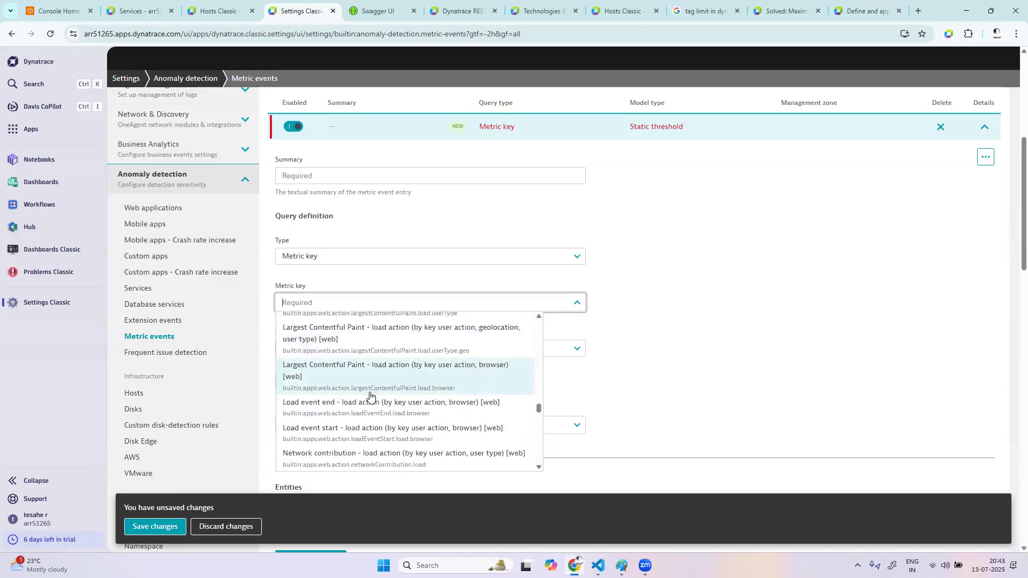
pyautogui.scroll(-1, 370, 396)
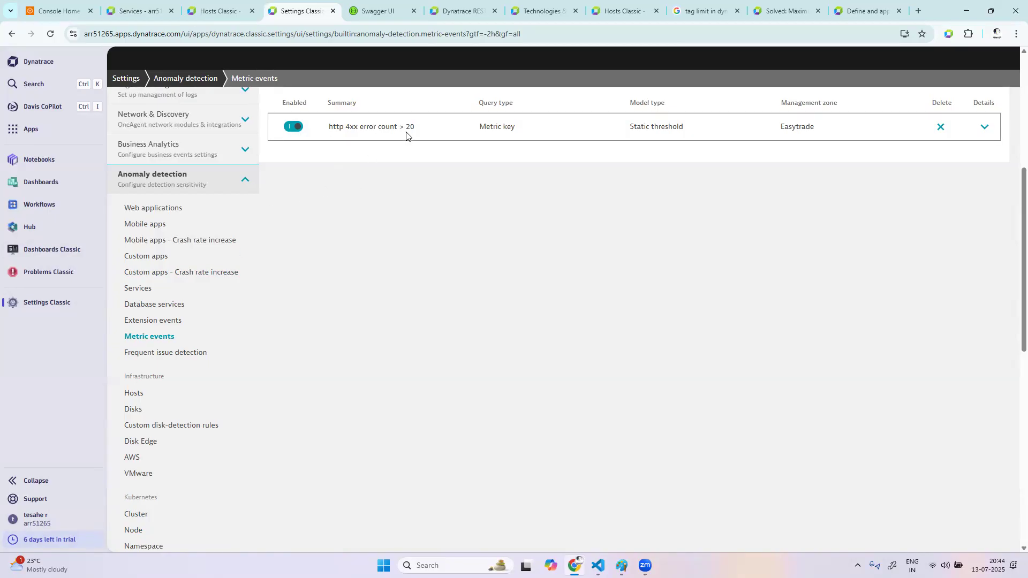
# Add another metric event and enter "http 2xx" as its summary
pyautogui.moveTo(416, 130); pyautogui.dragTo(326, 134)
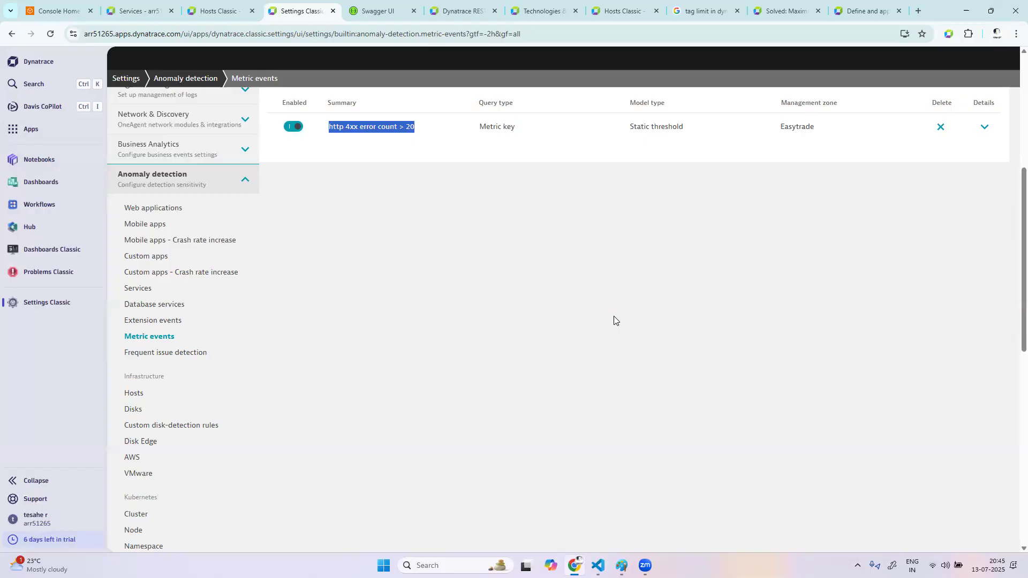
pyautogui.scroll(3, 613, 316)
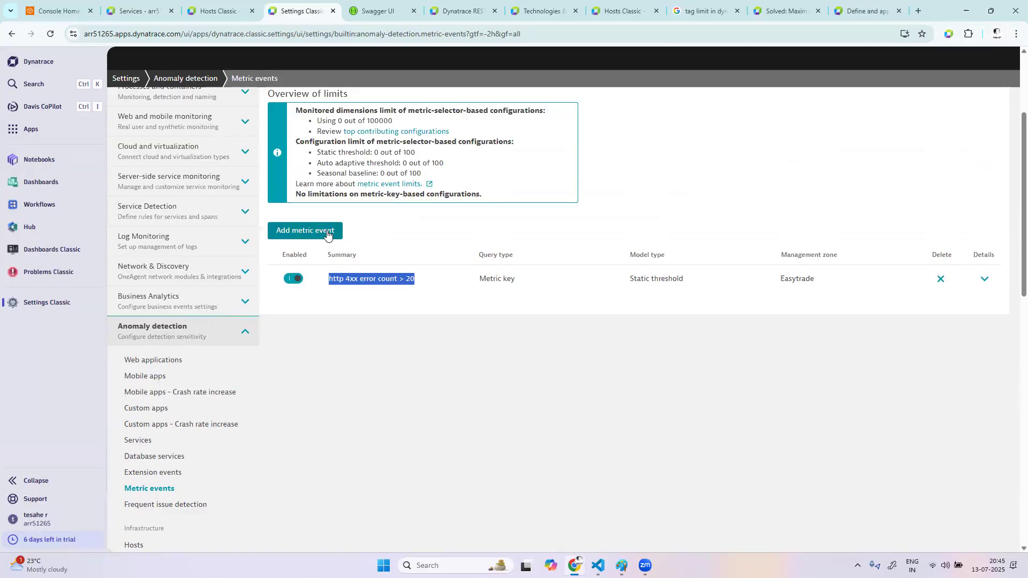
pyautogui.click(327, 232)
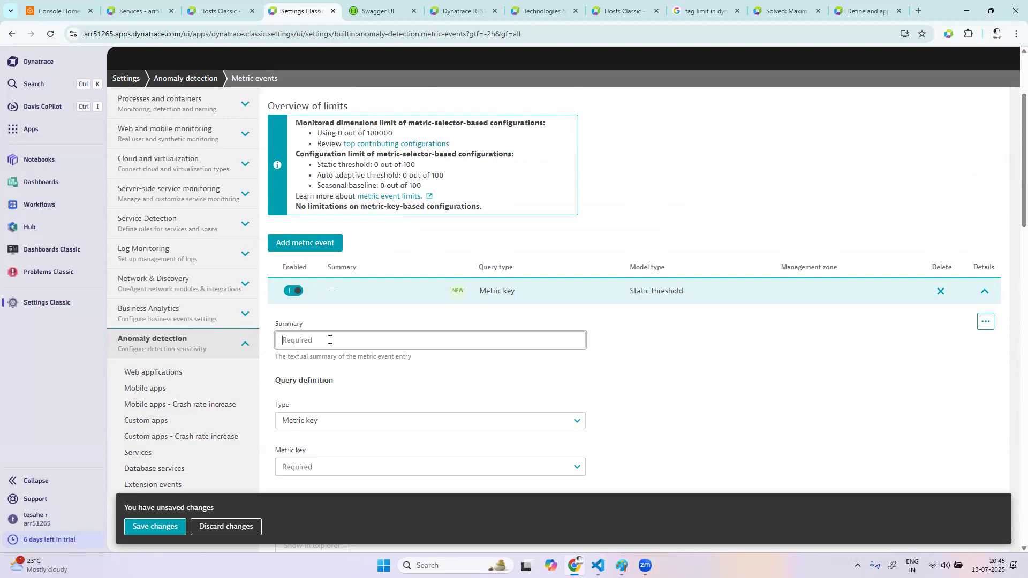
pyautogui.write('http 2xx')
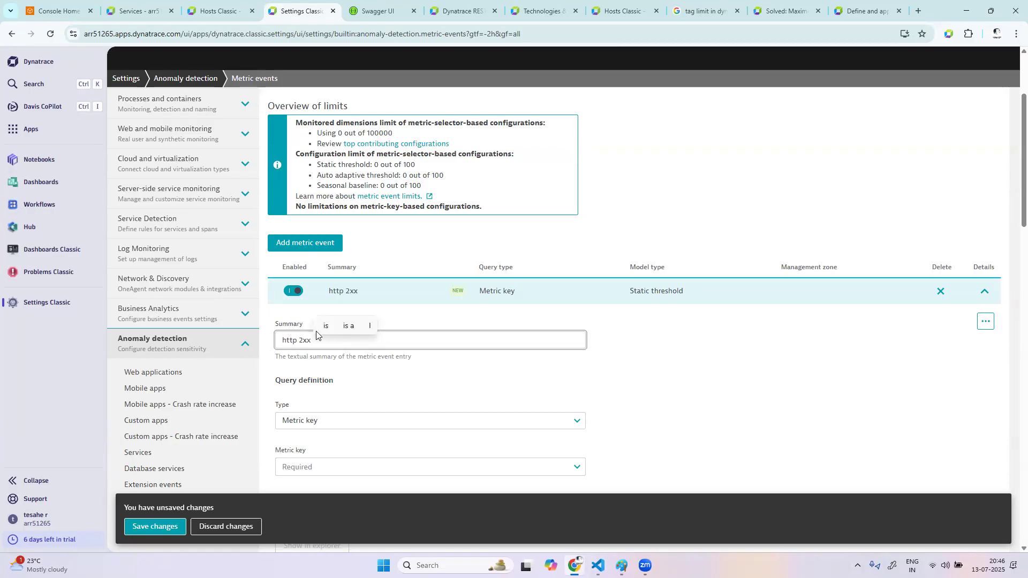
# Search the metric keys of the "http 2xx" metric event for "2xx" and clear the search text
pyautogui.scroll(-1, 392, 355)
pyautogui.scroll(-2, 392, 356)
pyautogui.click(326, 290)
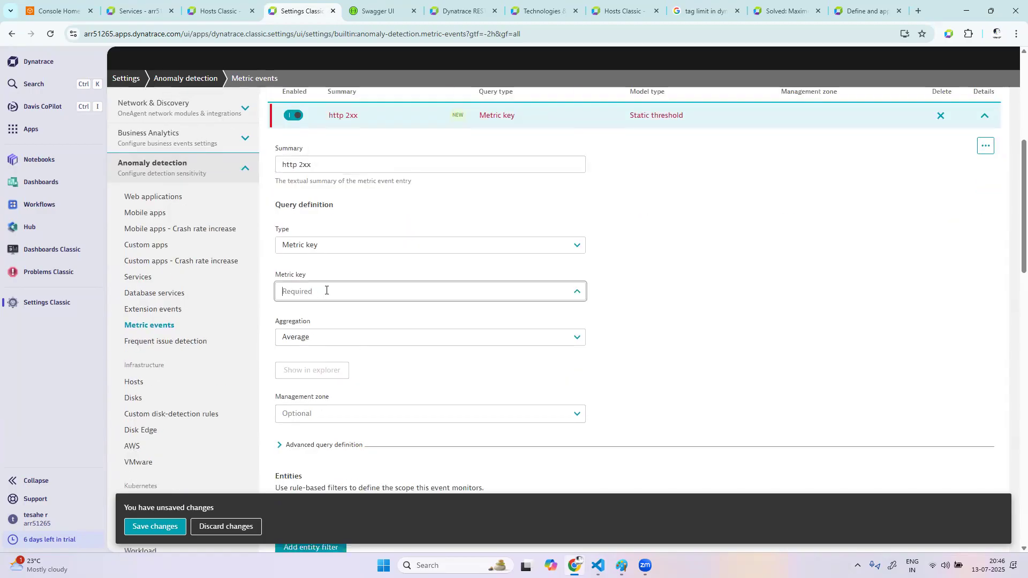
pyautogui.write('e')
pyautogui.press('BackSpace')
pyautogui.write('2')
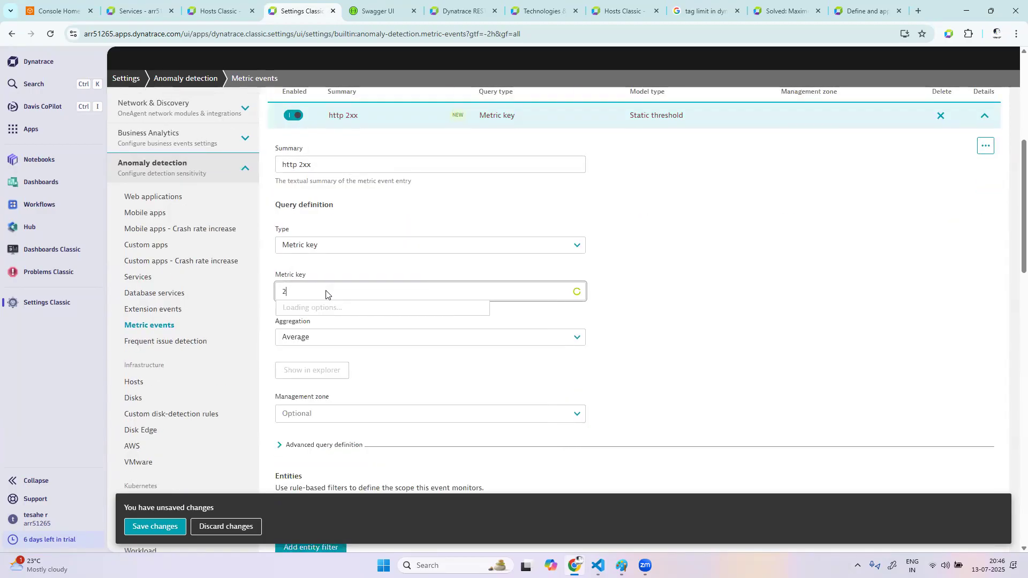
pyautogui.write('xx')
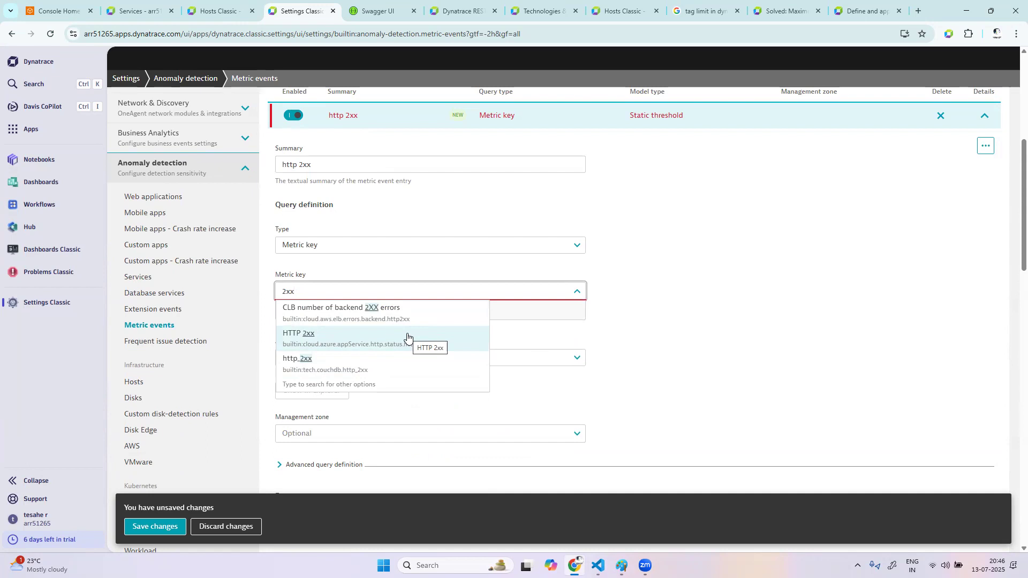
pyautogui.press('BackSpace')
pyautogui.press('BackSpace')
pyautogui.press('BackSpace')
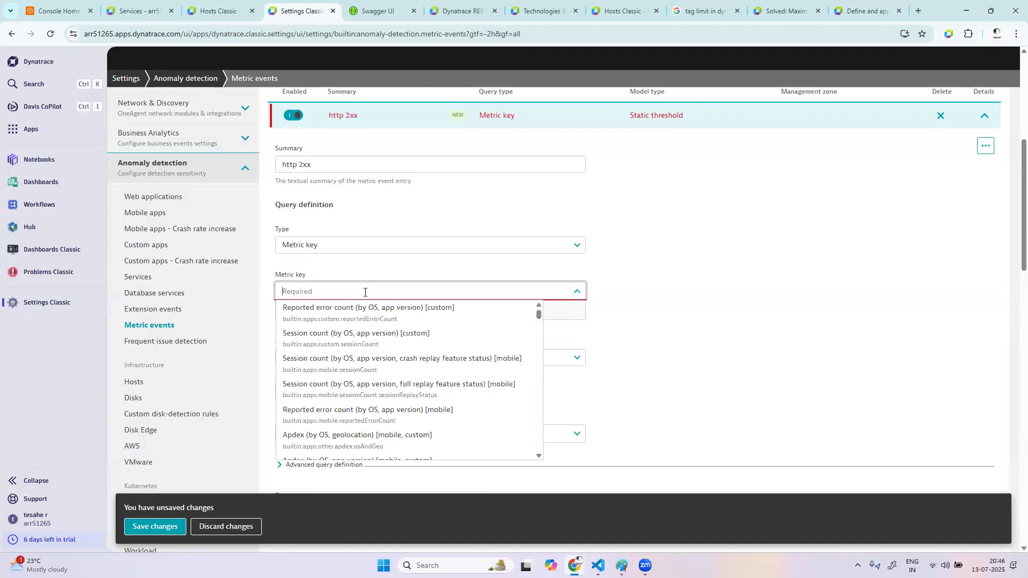
# Search the metric keys for "5x" and choose Number of HTTP 5xx errors (builtin:service.errors.fivexx.count) for the new metric event
pyautogui.write('5xxx')
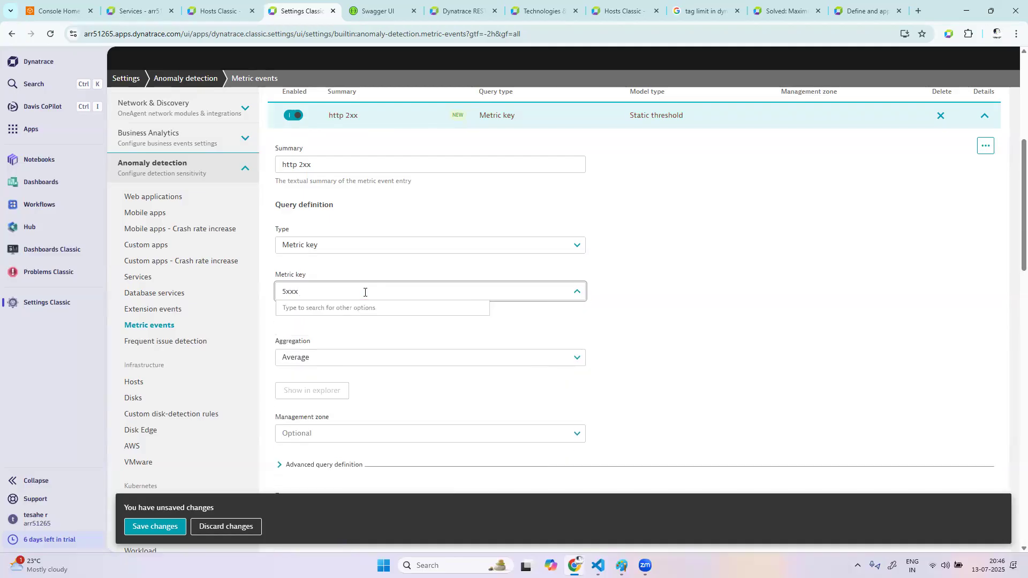
pyautogui.press('BackSpace')
pyautogui.press('BackSpace')
pyautogui.press('BackSpace')
pyautogui.press('BackSpace')
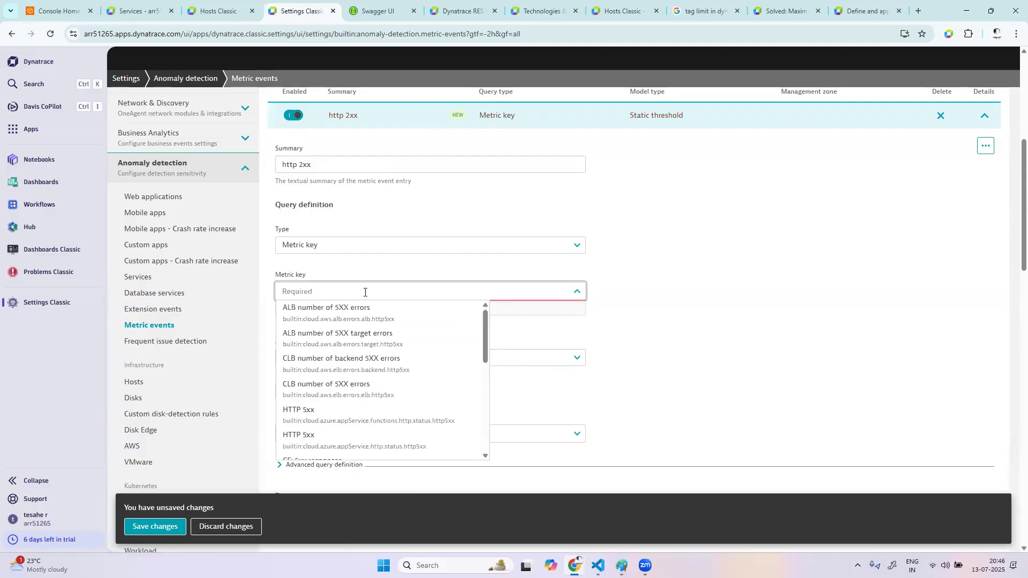
pyautogui.write('5x')
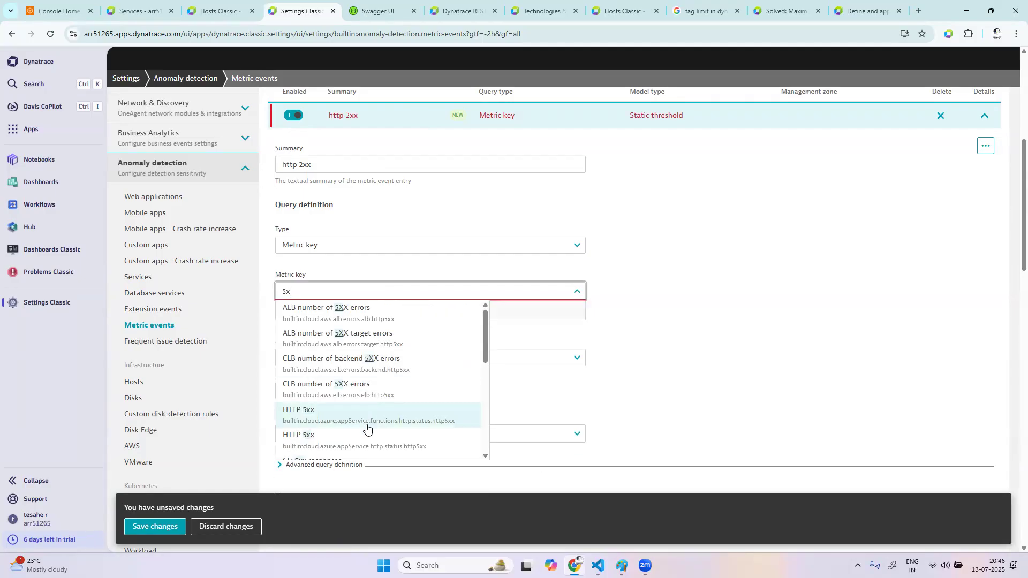
pyautogui.scroll(-1, 416, 389)
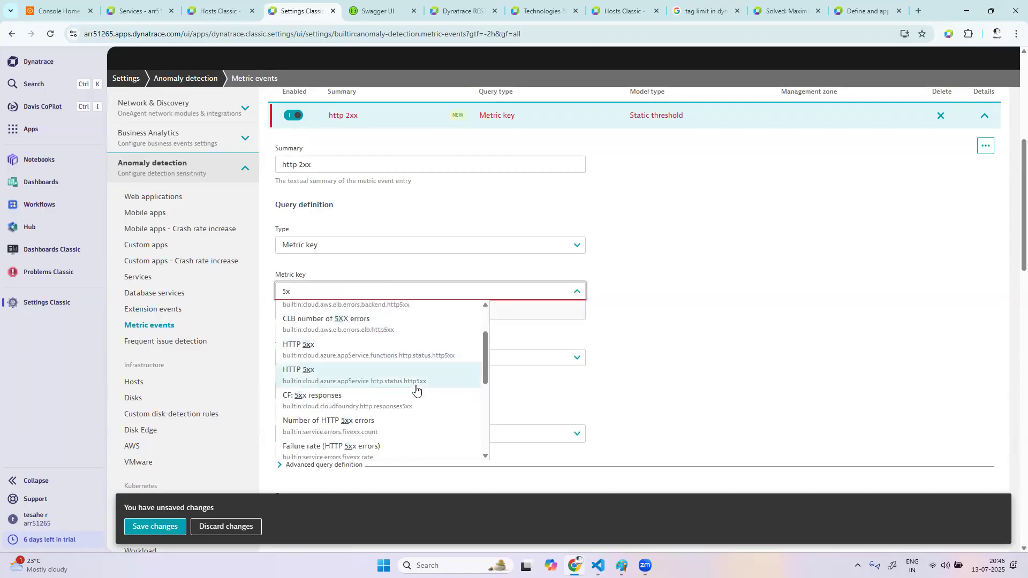
pyautogui.click(399, 428)
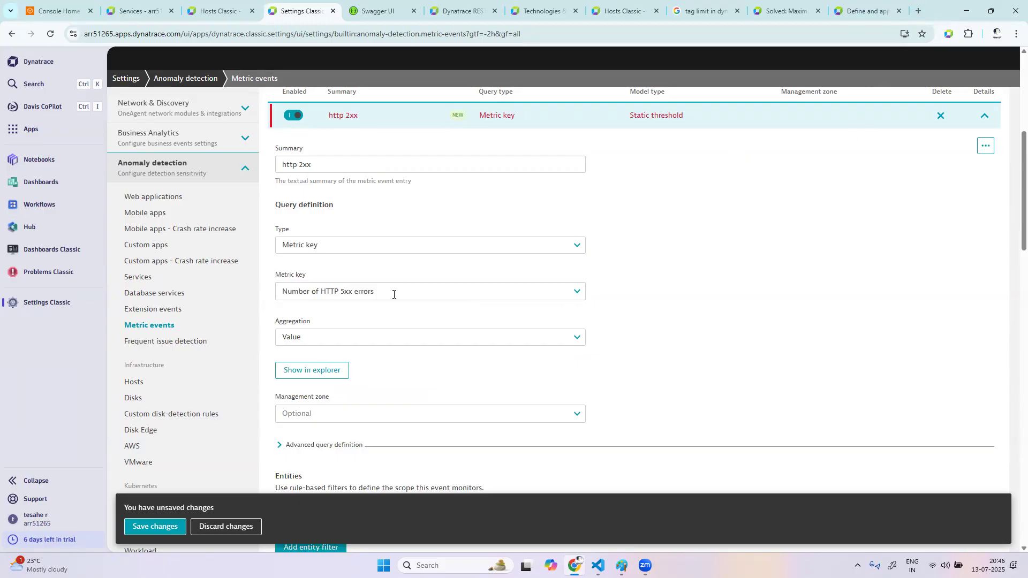
pyautogui.moveTo(282, 291); pyautogui.dragTo(625, 304)
pyautogui.click(736, 303)
# Change the metric event's summary to "http 5xx error count"
pyautogui.click(319, 163)
pyautogui.press('BackSpace')
pyautogui.press('BackSpace')
pyautogui.press('BackSpace')
pyautogui.write('5')
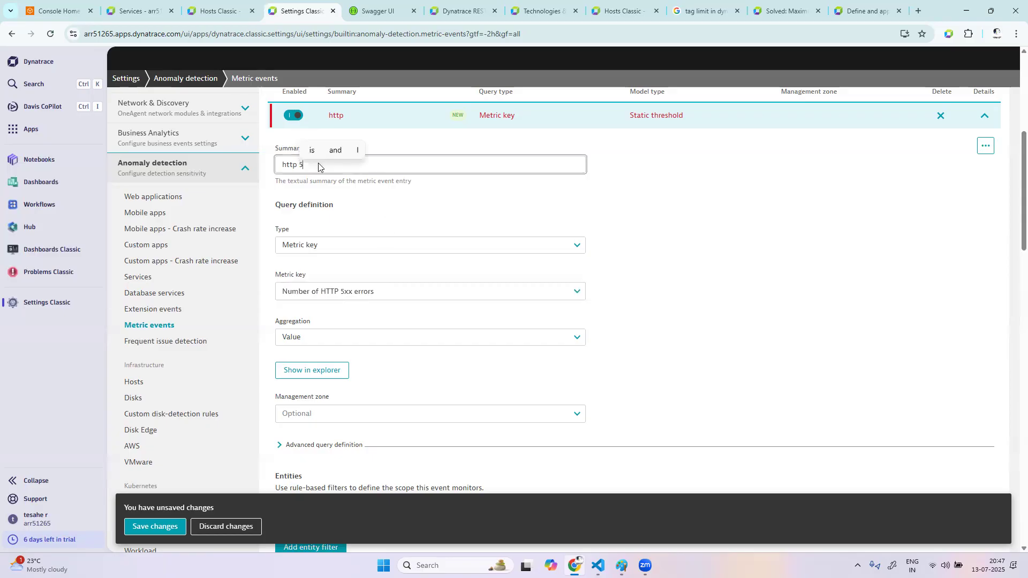
pyautogui.write('xx e')
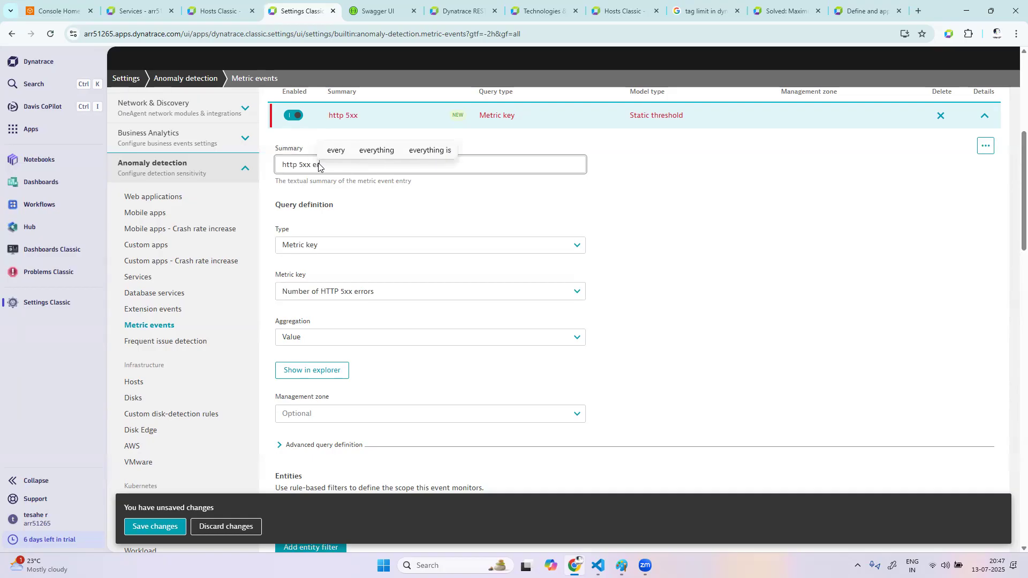
pyautogui.write('ror c')
pyautogui.press('BackSpace')
pyautogui.press('BackSpace')
pyautogui.press('BackSpace')
pyautogui.press('BackSpace')
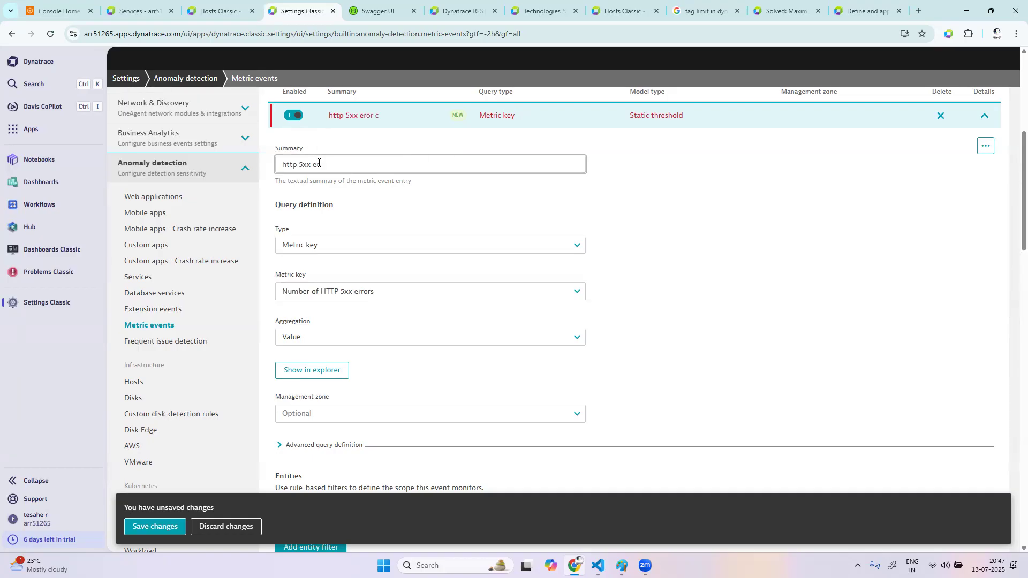
pyautogui.write('ror count')
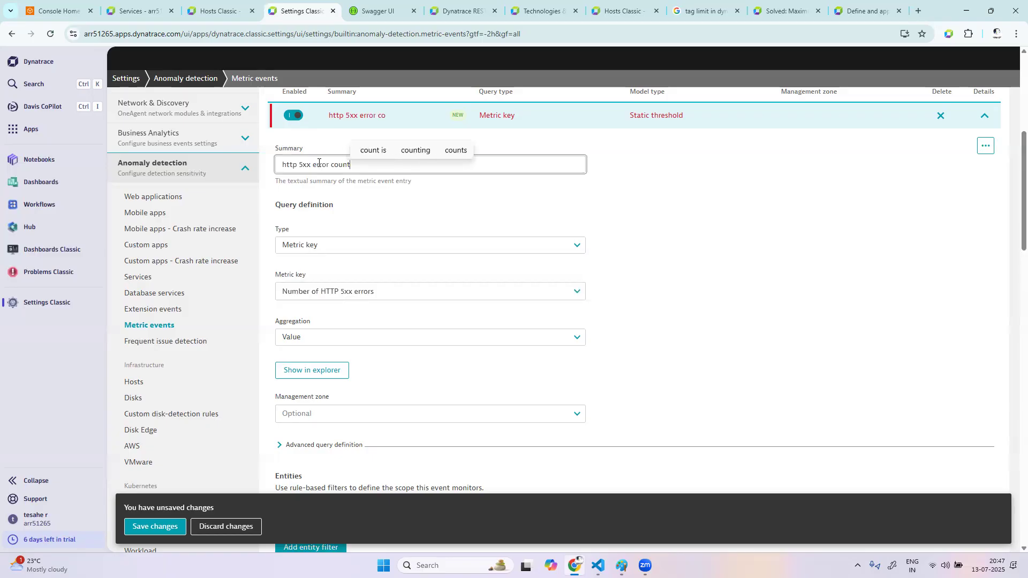
pyautogui.click(721, 273)
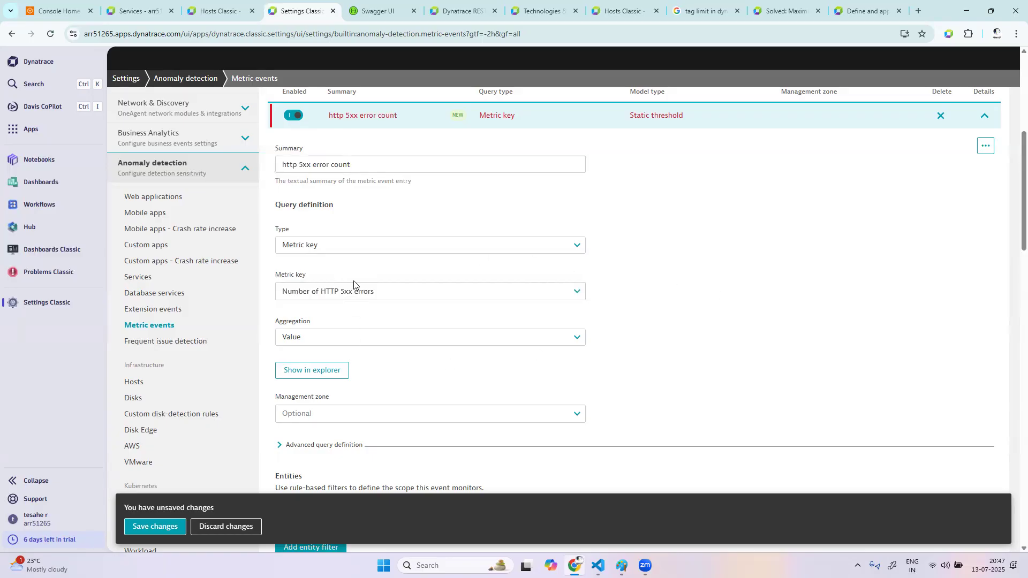
# Check the aggregation setting and page through the matching entities of the metric event to find the frontend service
pyautogui.scroll(-2, 494, 329)
pyautogui.click(340, 250)
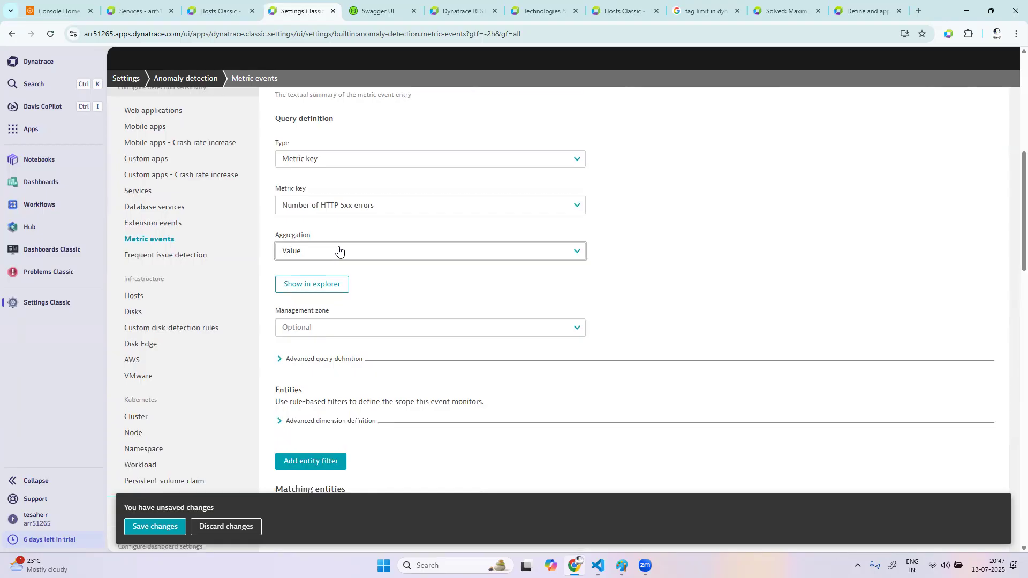
pyautogui.click(709, 278)
pyautogui.scroll(-4, 833, 351)
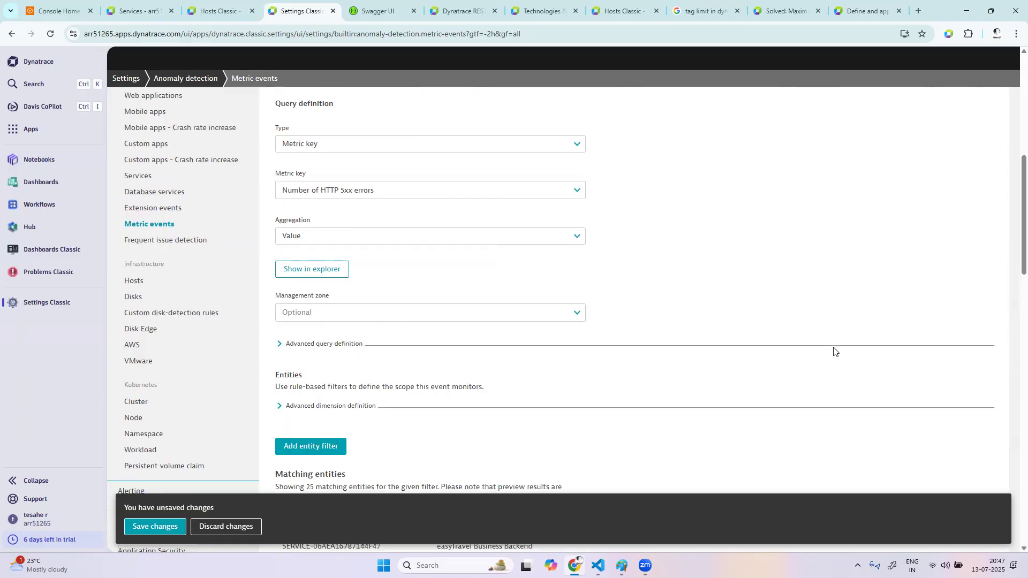
pyautogui.scroll(-3, 540, 361)
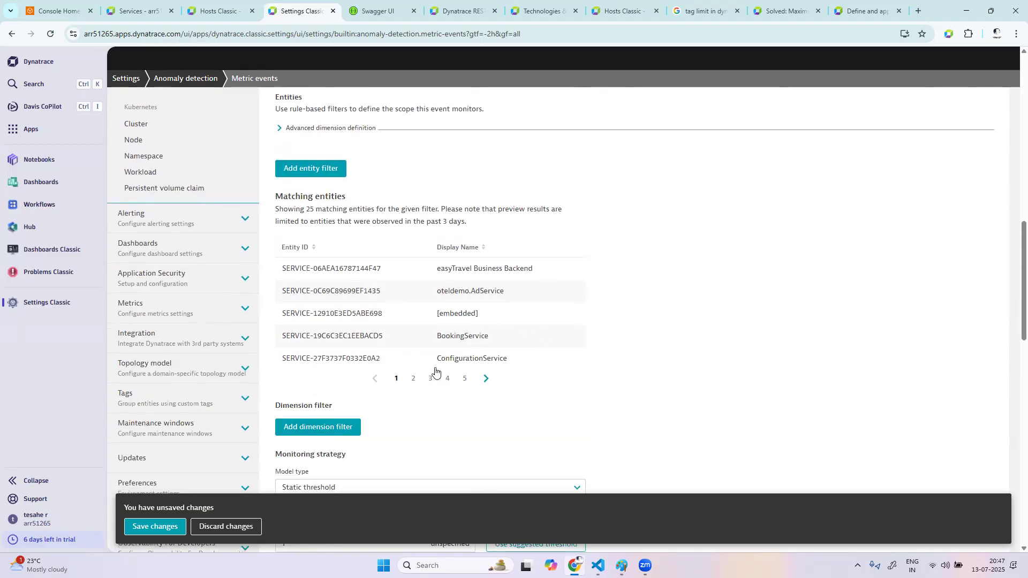
pyautogui.click(413, 379)
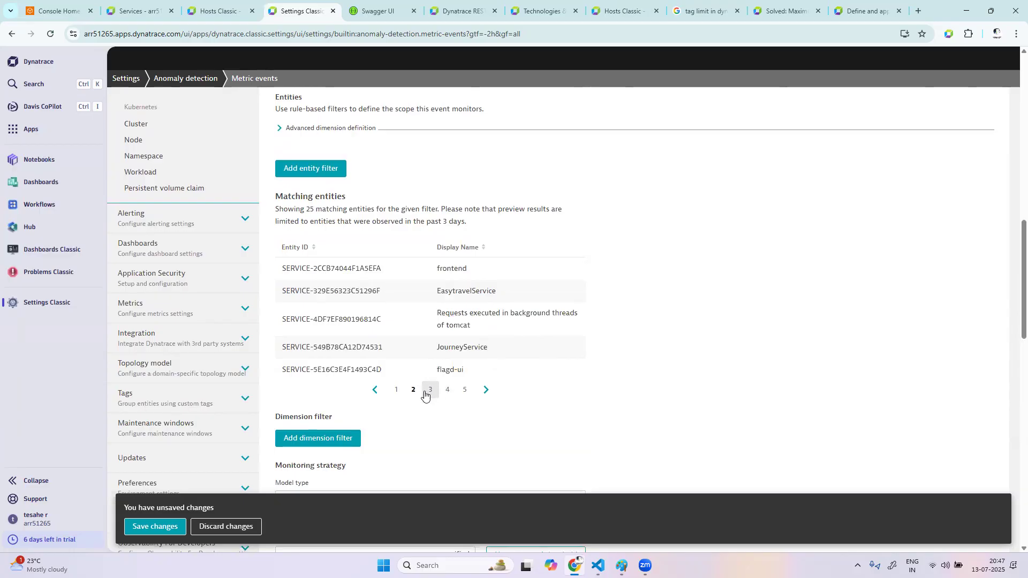
pyautogui.click(431, 391)
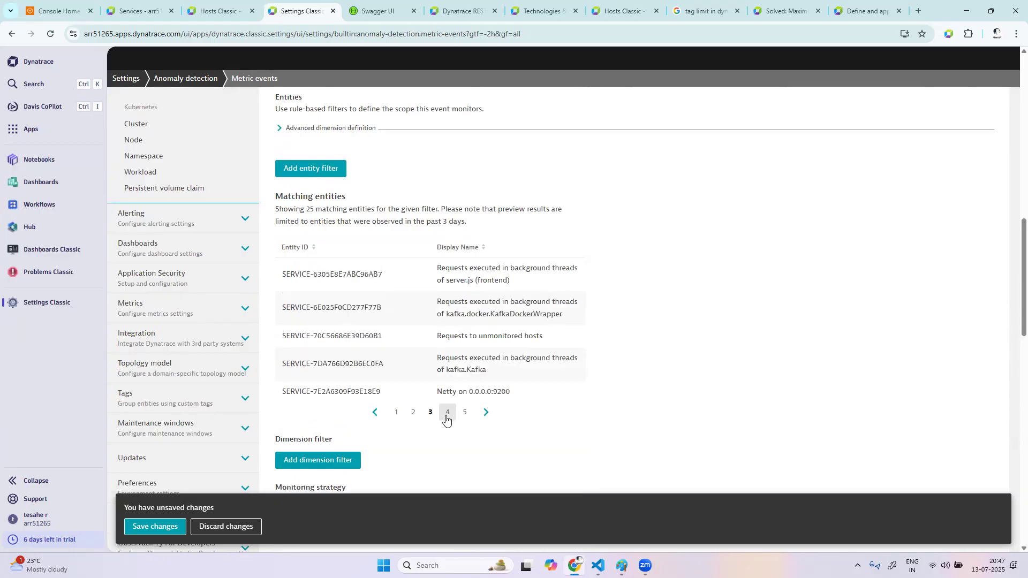
pyautogui.click(448, 412)
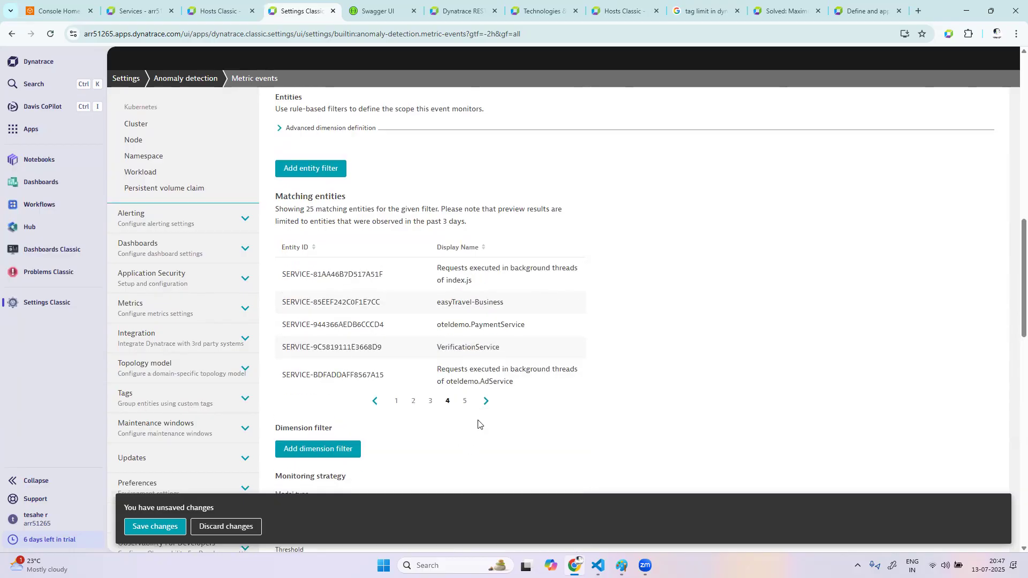
pyautogui.click(465, 401)
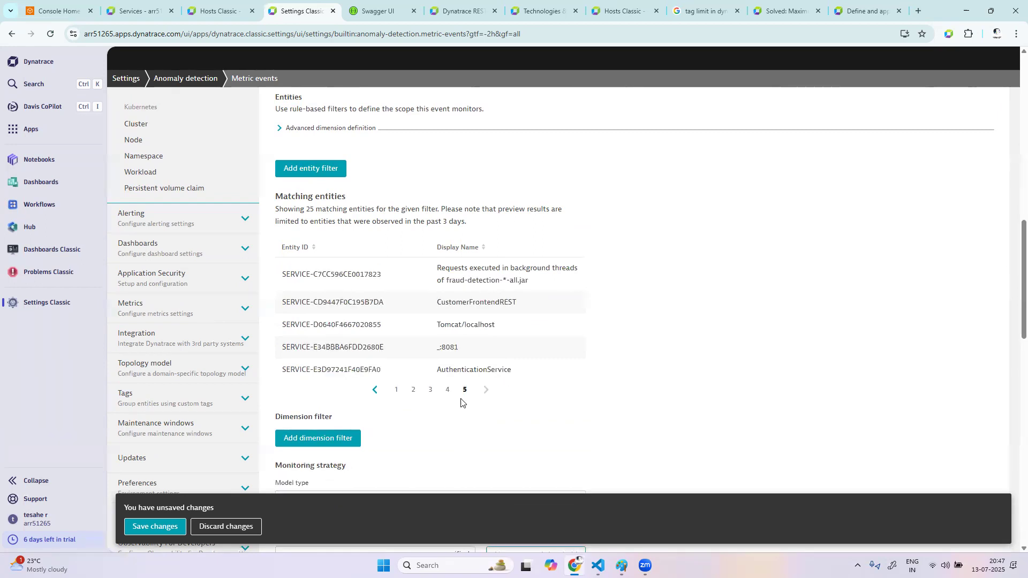
pyautogui.click(449, 390)
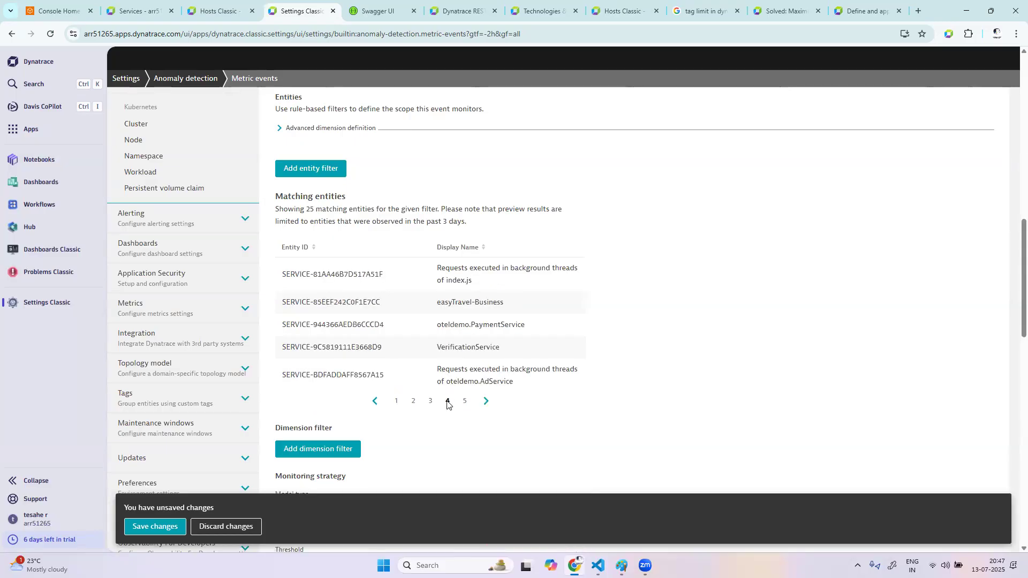
pyautogui.click(435, 403)
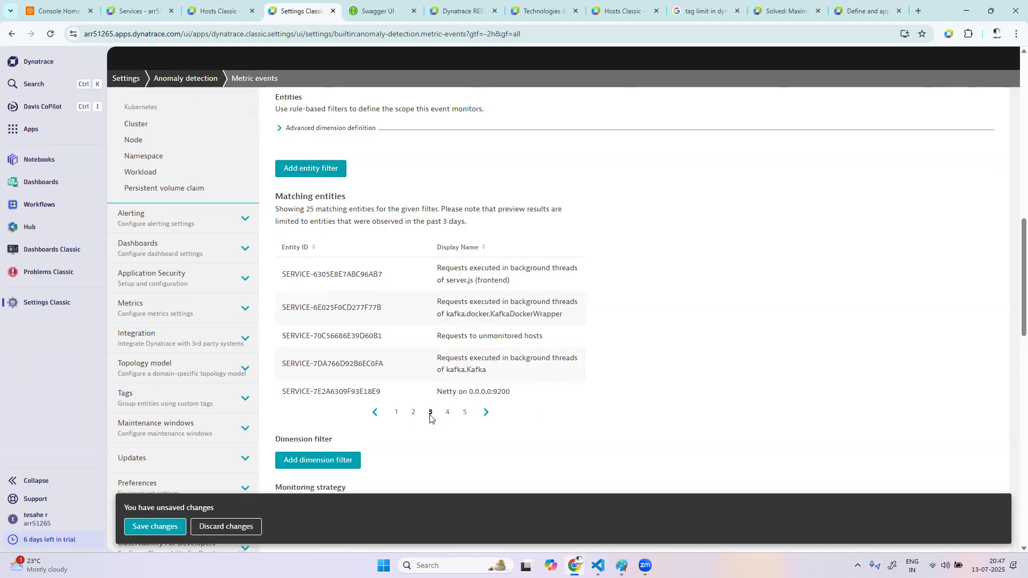
pyautogui.click(413, 412)
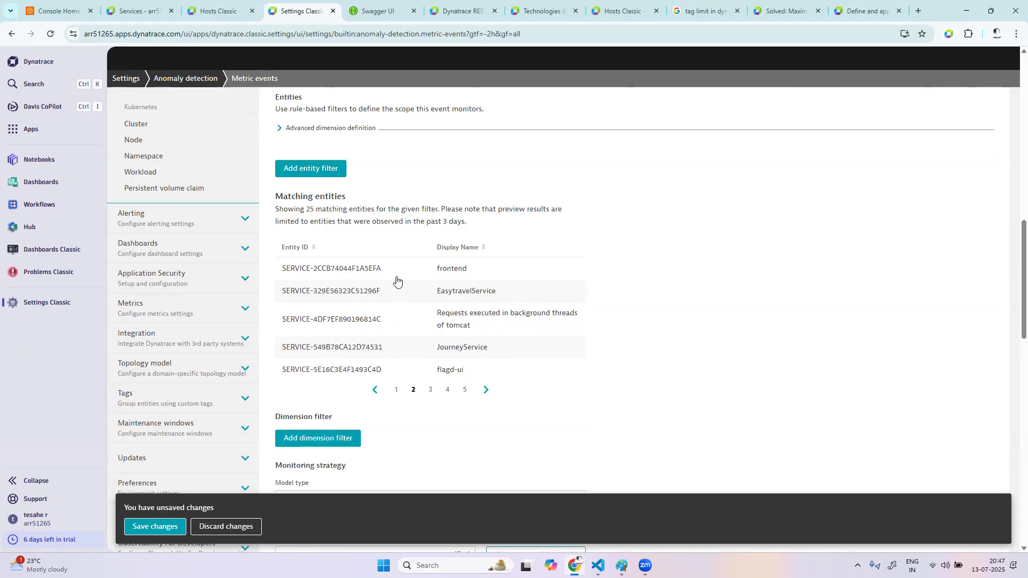
# Copy the frontend service's entity ID and add an entity filter with it so that Entity equals frontend
pyautogui.moveTo(394, 270); pyautogui.dragTo(278, 272)
pyautogui.hotkey('ctrl', 'c')
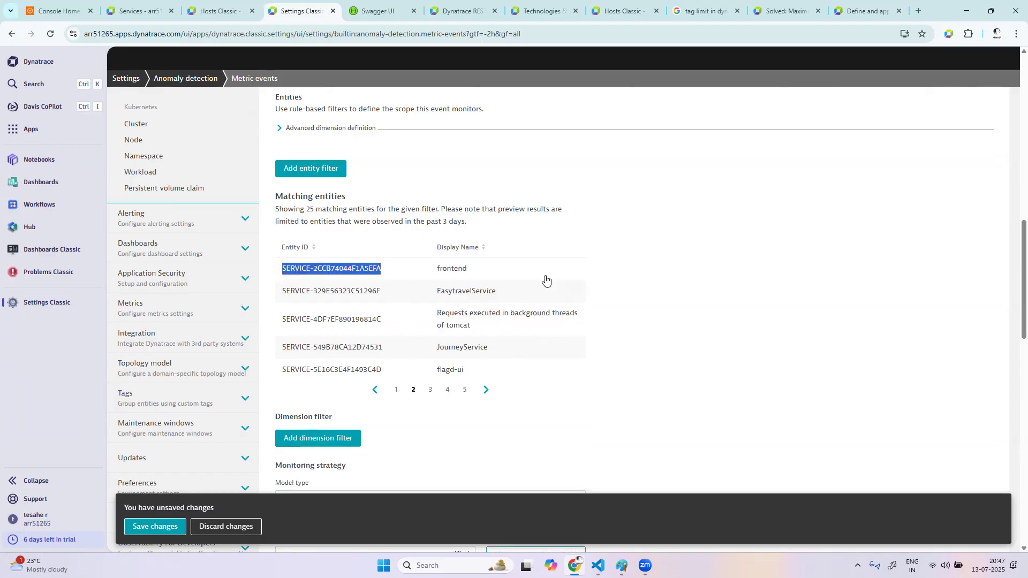
pyautogui.scroll(2, 503, 330)
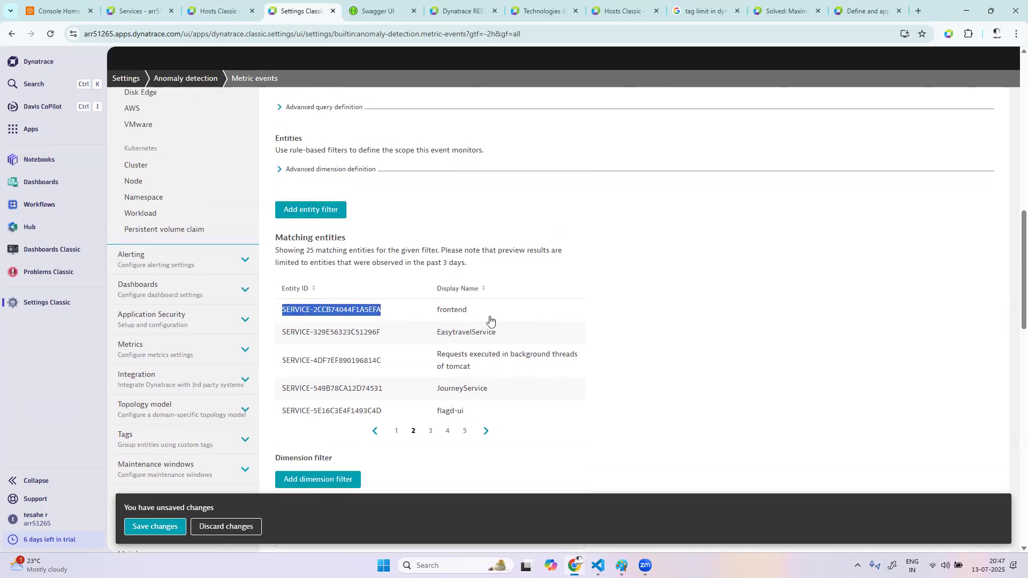
pyautogui.click(307, 253)
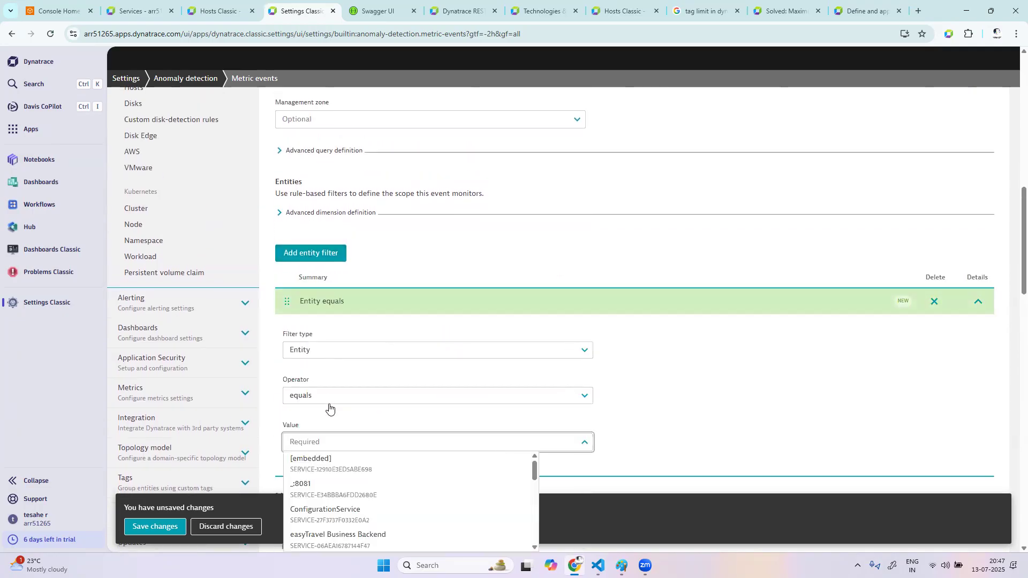
pyautogui.hotkey('ctrl', 'v')
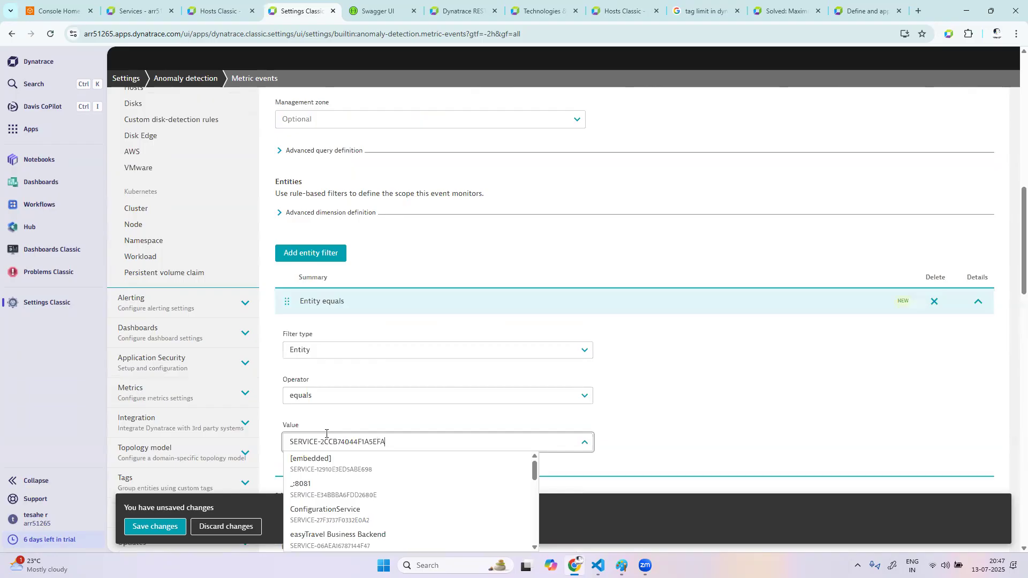
pyautogui.click(489, 457)
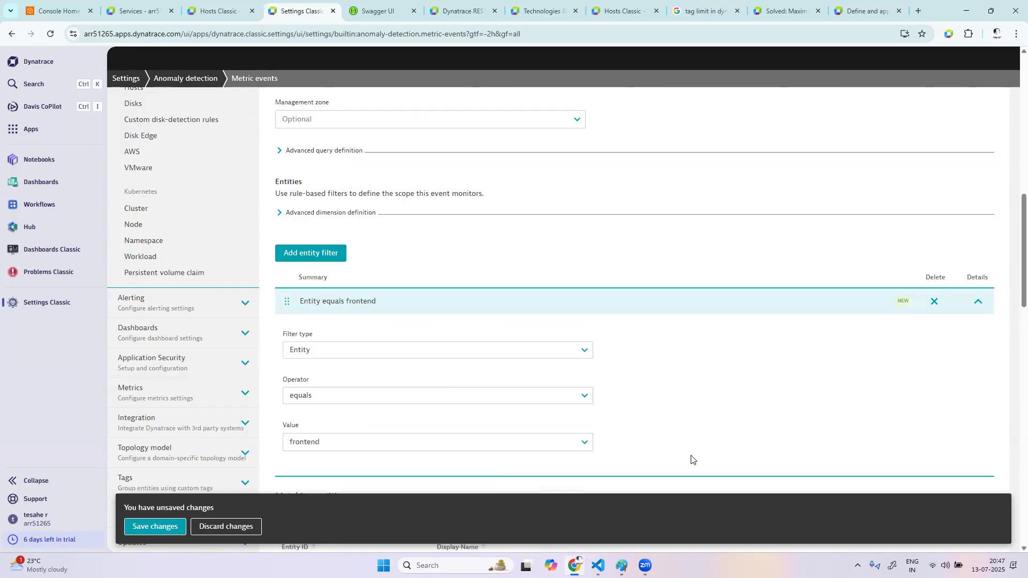
# Set the static threshold of the metric event's monitoring strategy to 4
pyautogui.scroll(-6, 674, 454)
pyautogui.click(345, 331)
pyautogui.press('BackSpace')
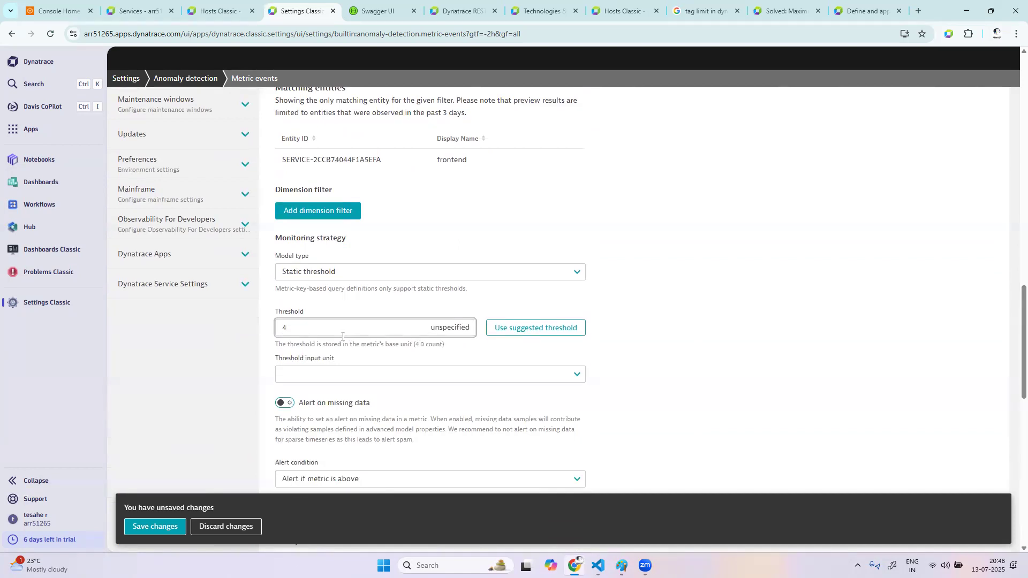
pyautogui.click(488, 378)
pyautogui.click(455, 390)
pyautogui.click(675, 395)
pyautogui.scroll(-5, 759, 394)
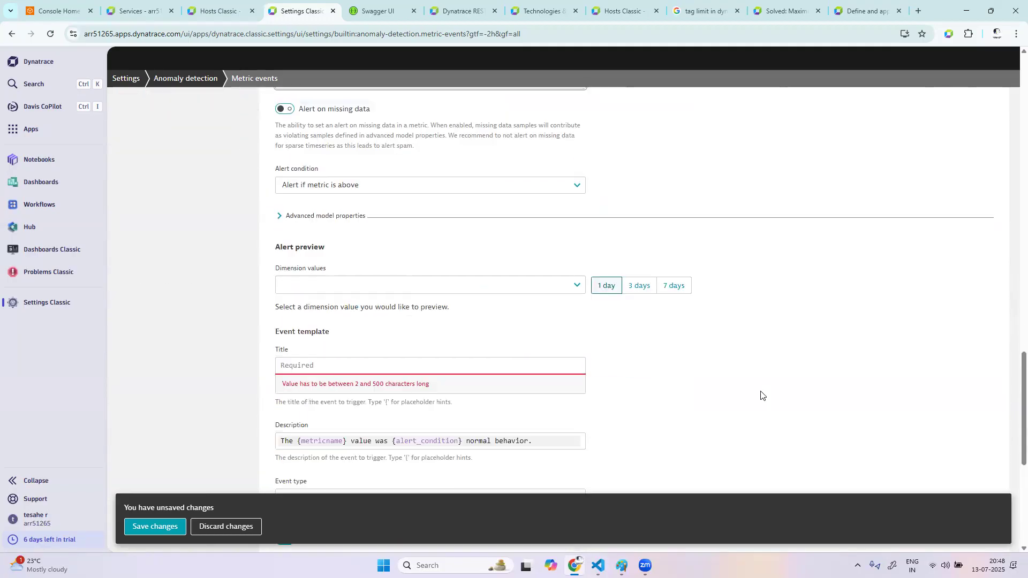
# Preview the alert for the dimension value Service=frontend
pyautogui.click(369, 271)
pyautogui.click(337, 292)
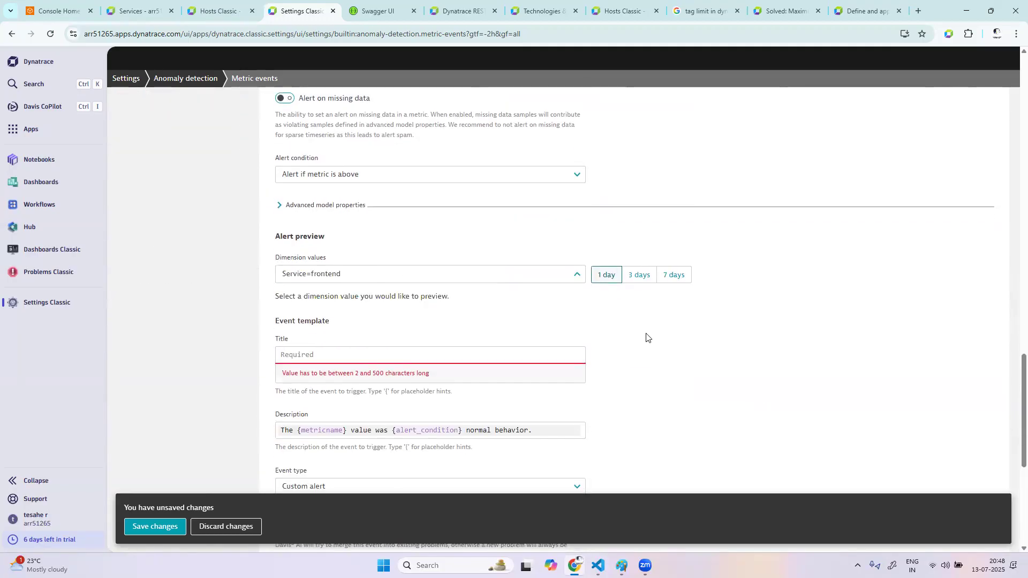
pyautogui.scroll(-2, 312, 252)
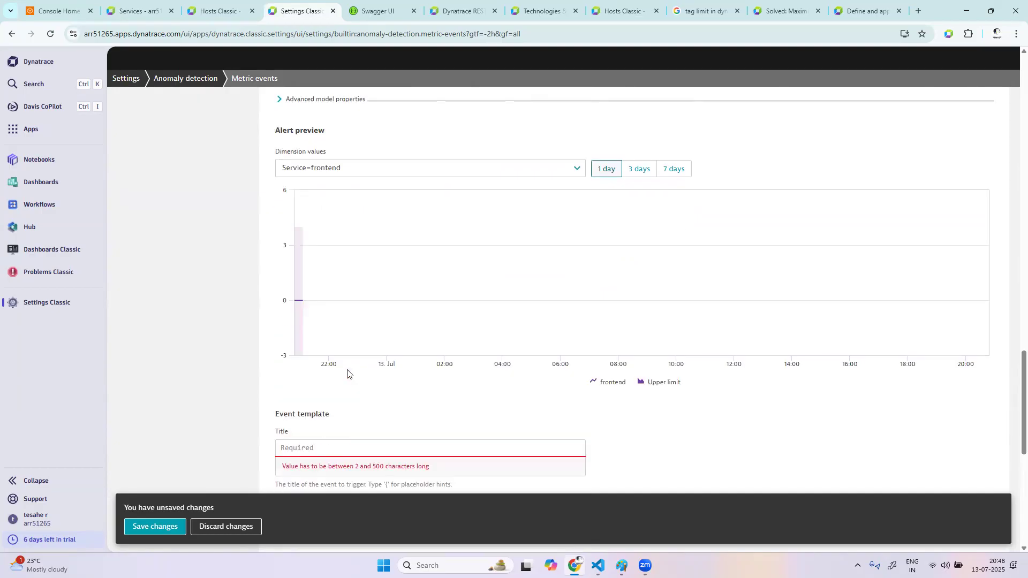
# Enter "5xxerrorcount > 4" as the event template's title and save the changes
pyautogui.click(341, 453)
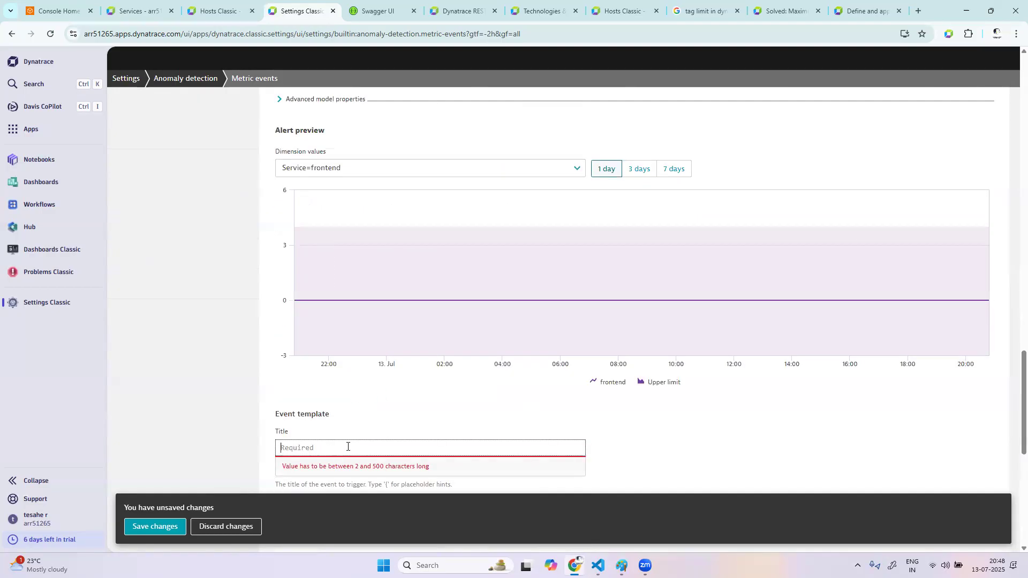
pyautogui.write('5 xx')
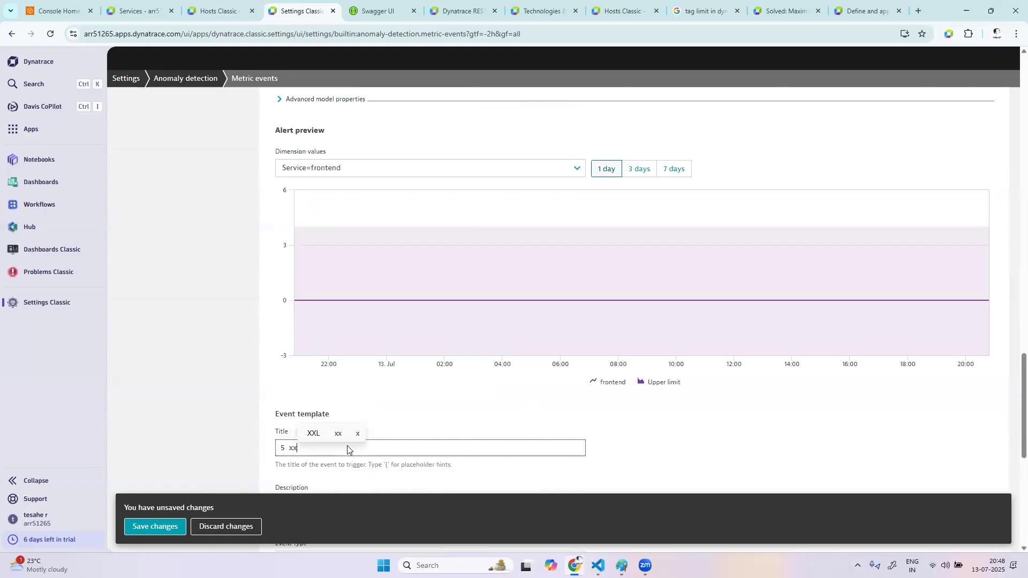
pyautogui.press('BackSpace')
pyautogui.press('BackSpace')
pyautogui.press('BackSpace')
pyautogui.press('BackSpace')
pyautogui.press('BackSpace')
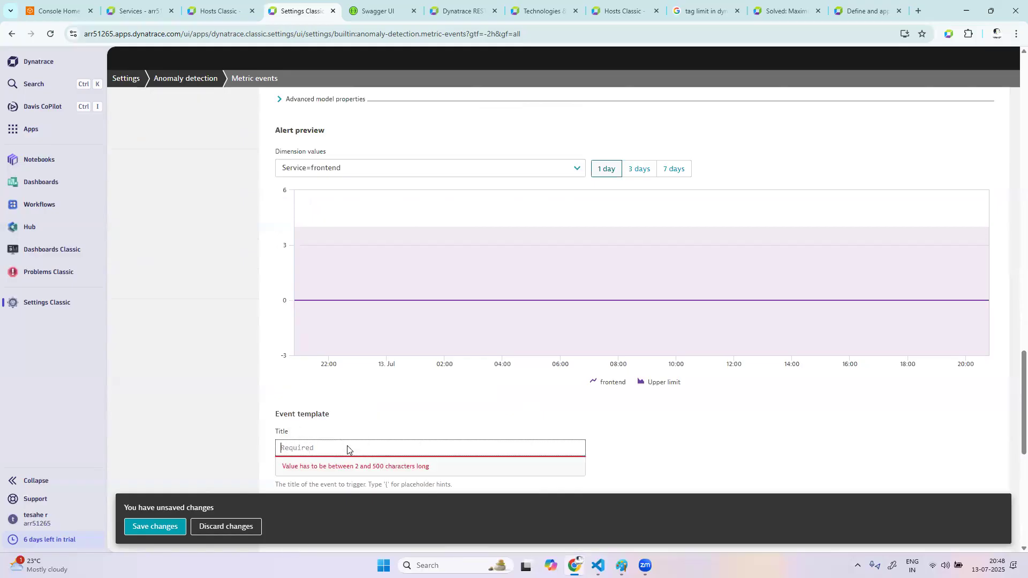
pyautogui.write('5xx ')
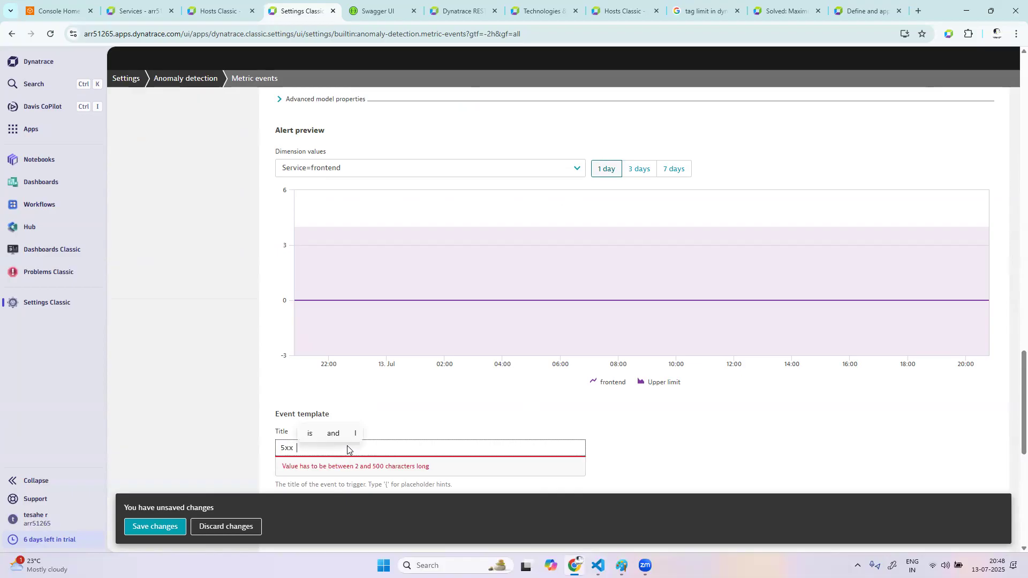
pyautogui.write('error count')
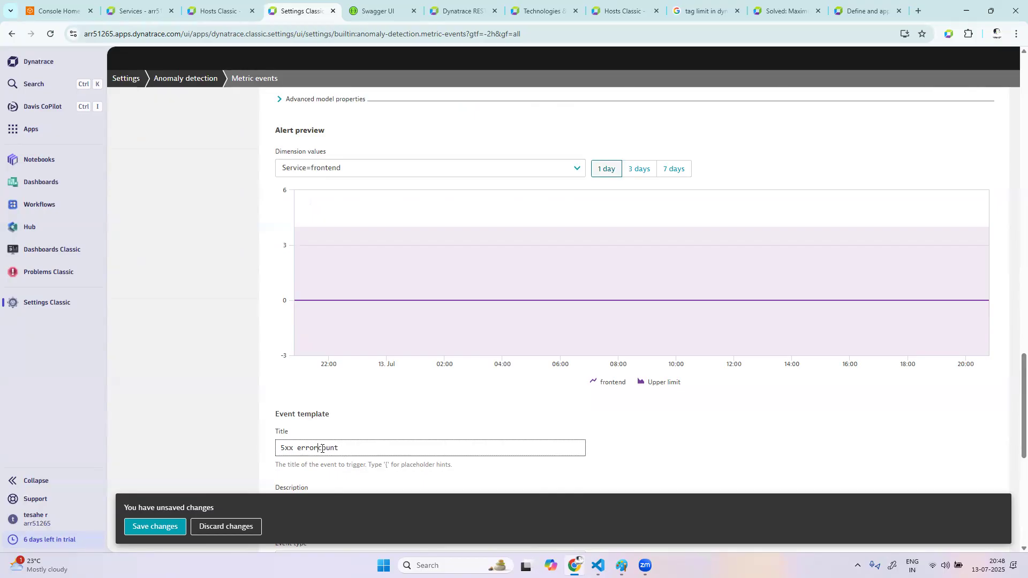
pyautogui.press('BackSpace')
pyautogui.press('BackSpace')
pyautogui.scroll(-3, 462, 454)
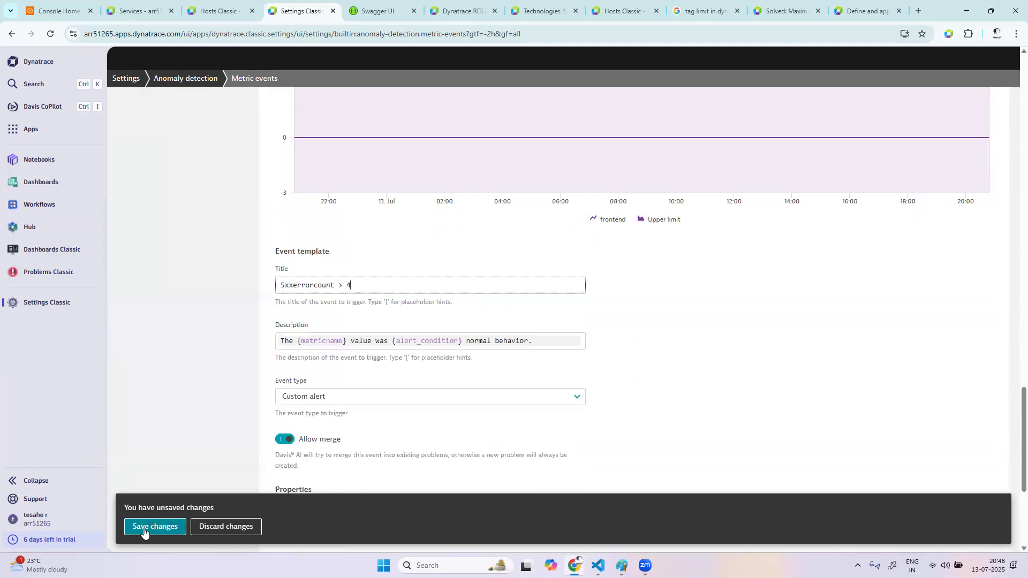
pyautogui.click(151, 529)
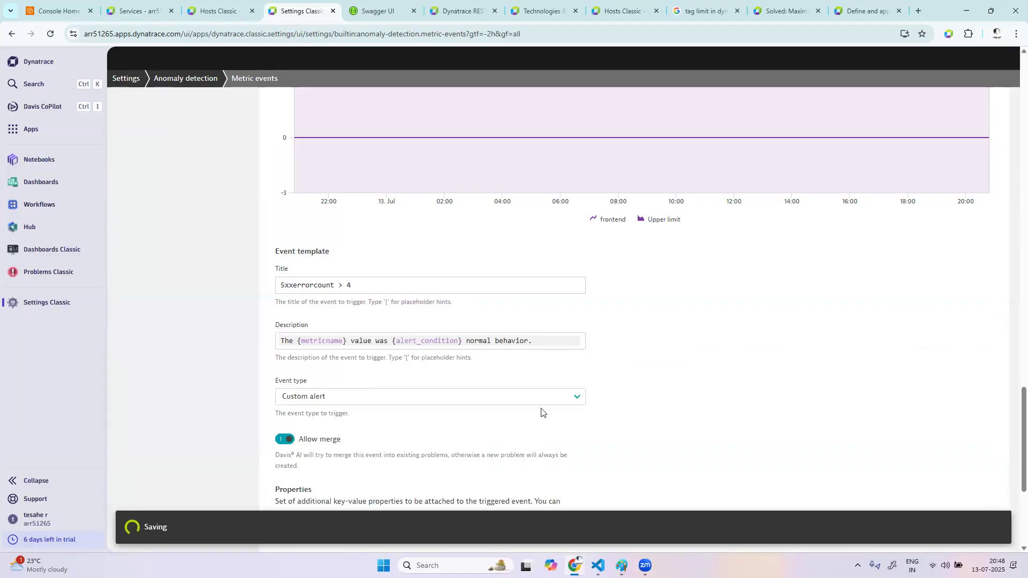
# Switch to the AWS console and list the running EC2 instances, refreshing the list
pyautogui.scroll(5, 486, 352)
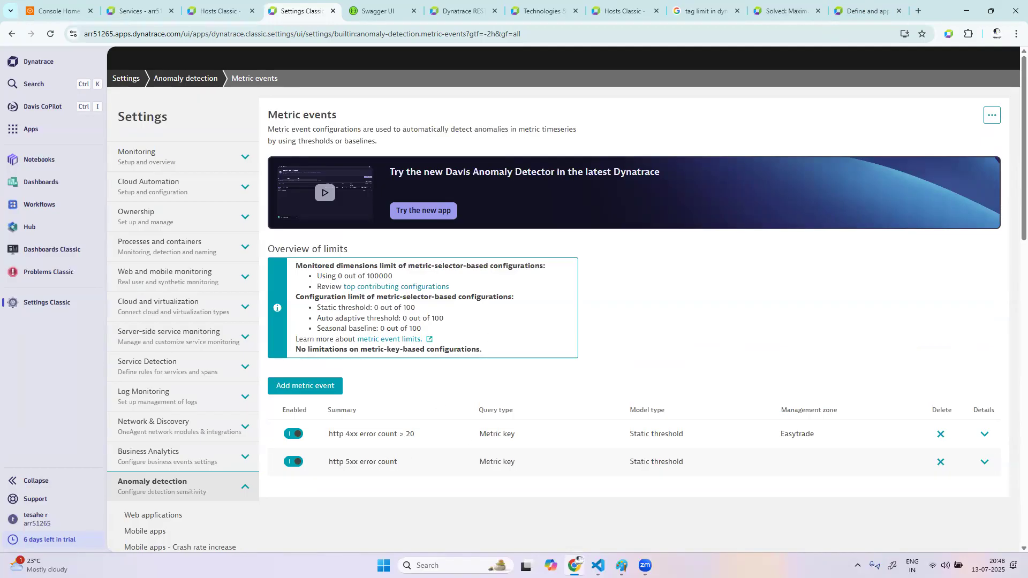
pyautogui.click(67, 12)
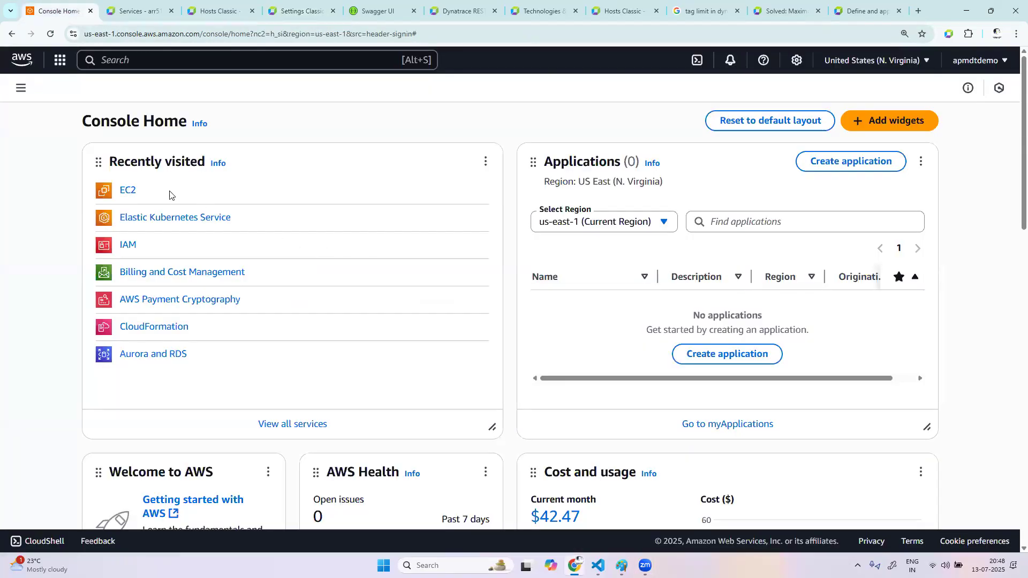
pyautogui.click(130, 193)
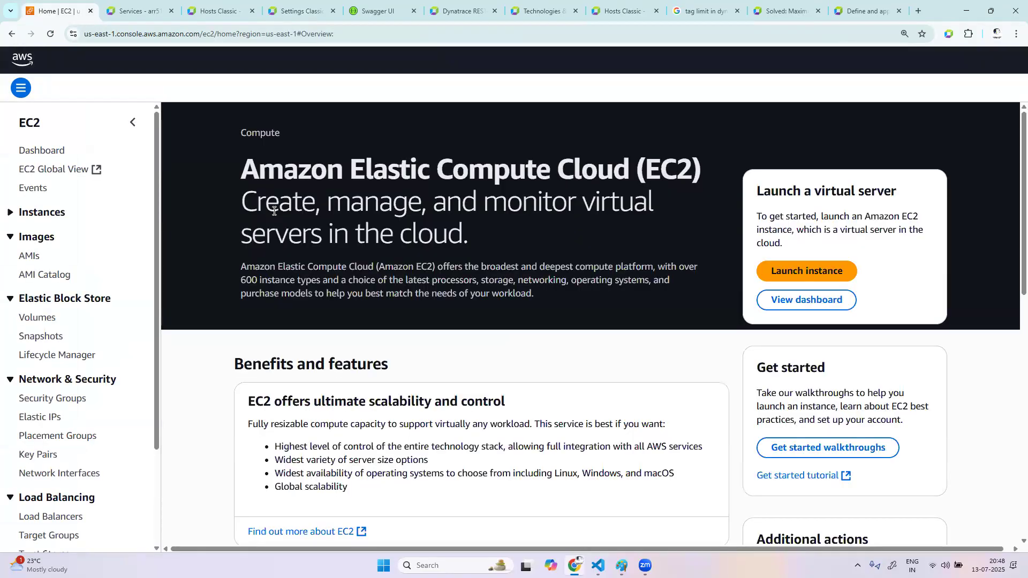
pyautogui.click(806, 299)
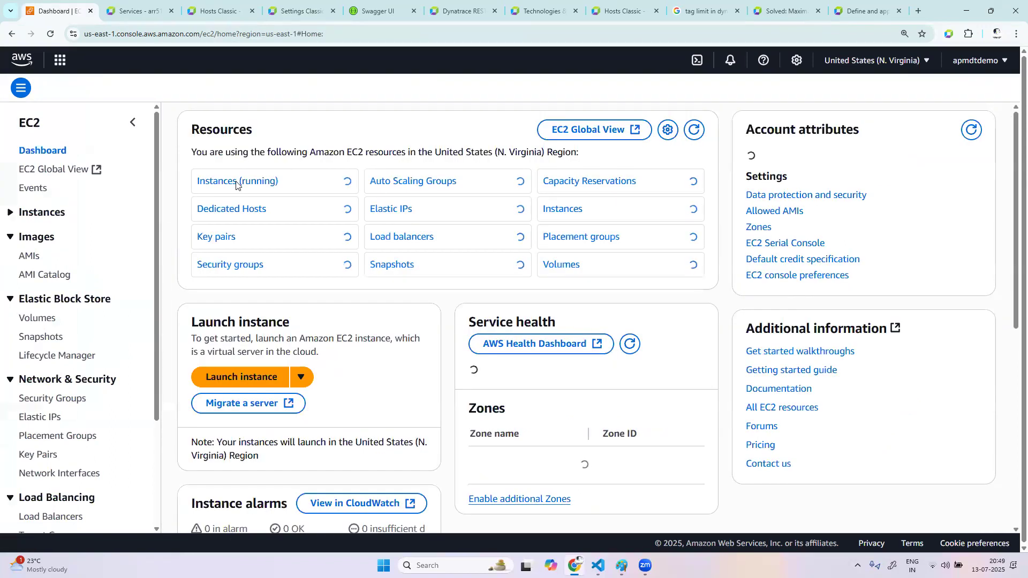
pyautogui.click(236, 182)
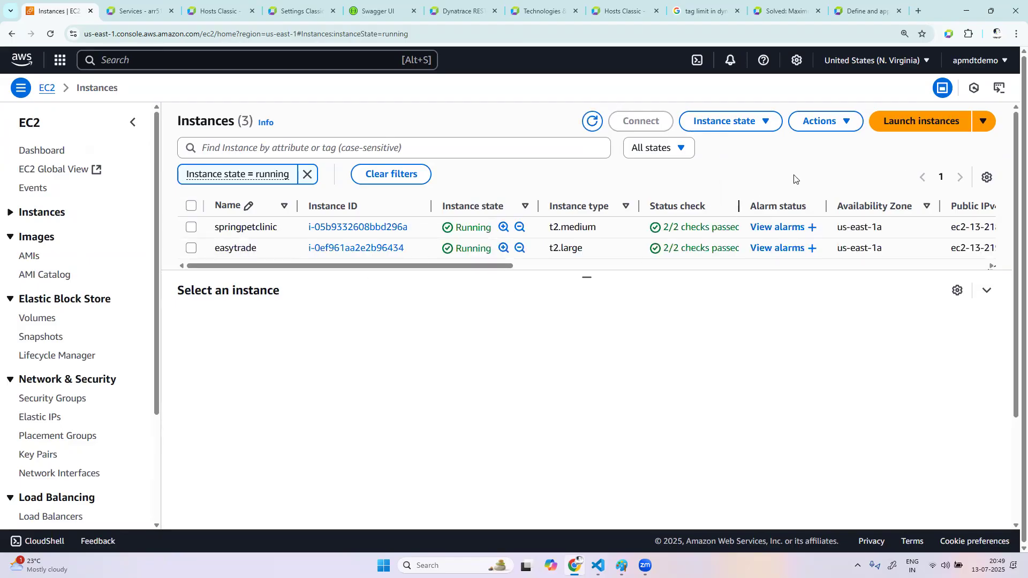
pyautogui.click(591, 121)
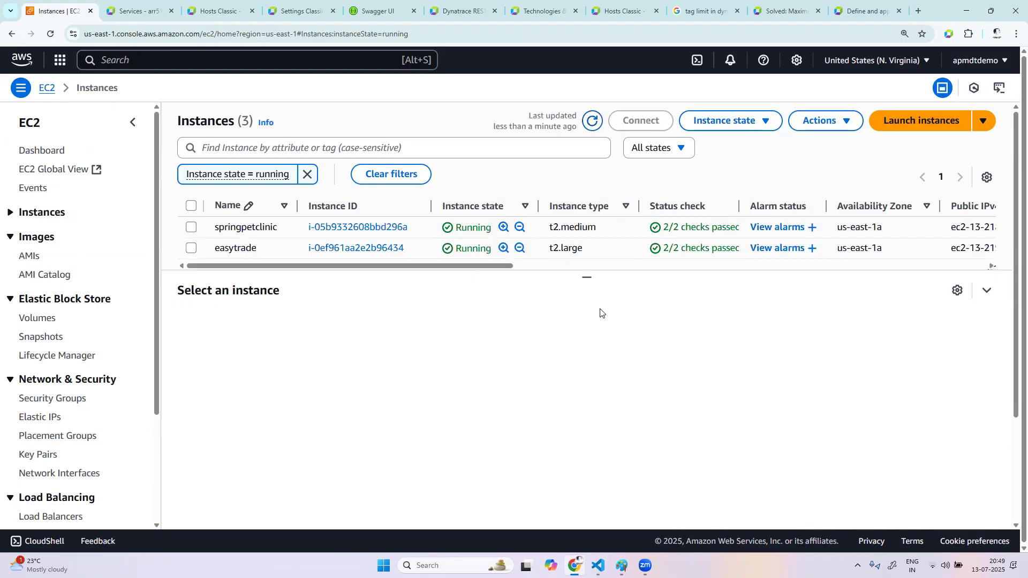
# Connect to the easytrade instance through EC2 Instance Connect using its public IP and the ec2-user username
pyautogui.click(376, 248)
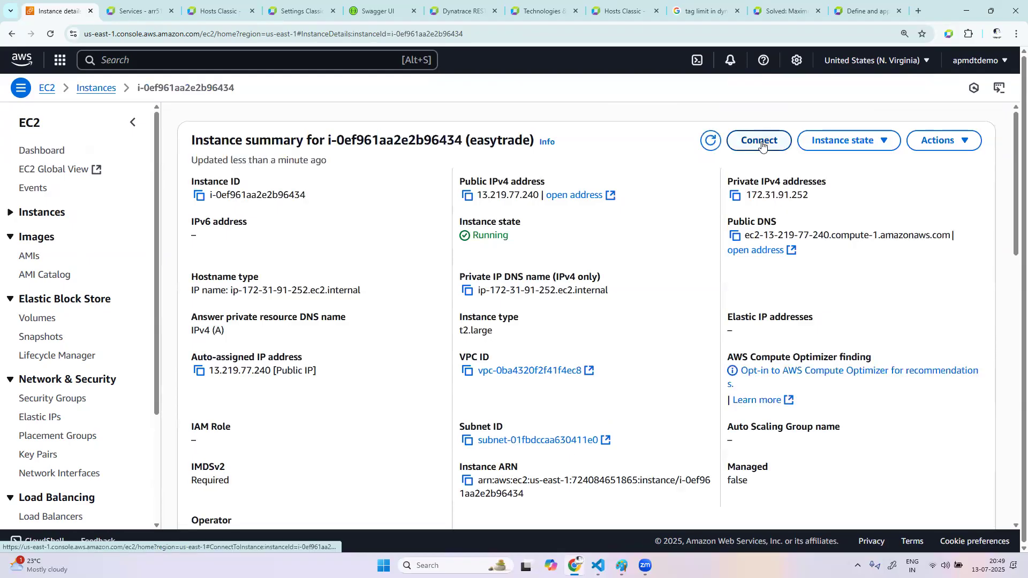
pyautogui.click(754, 143)
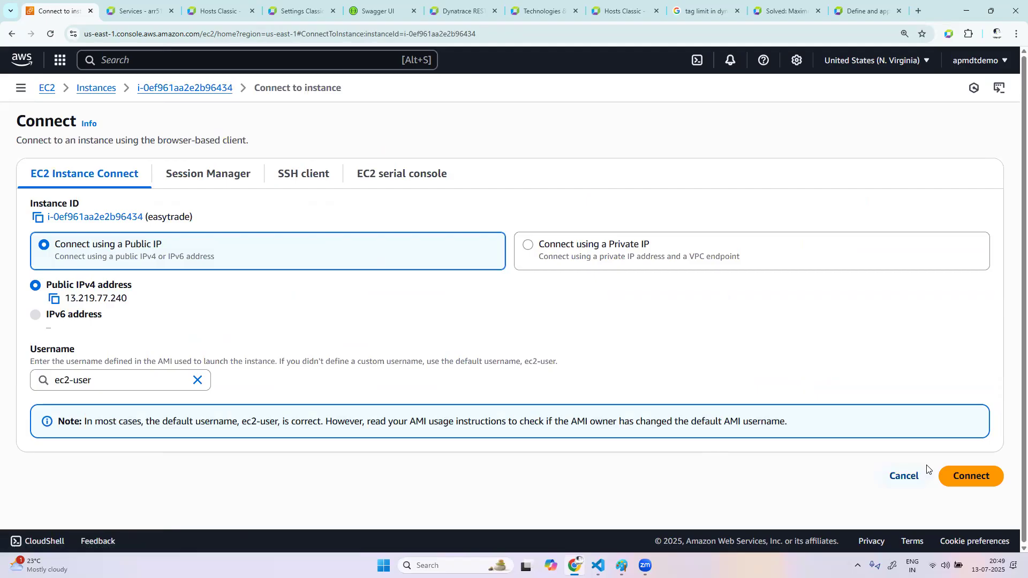
pyautogui.click(962, 475)
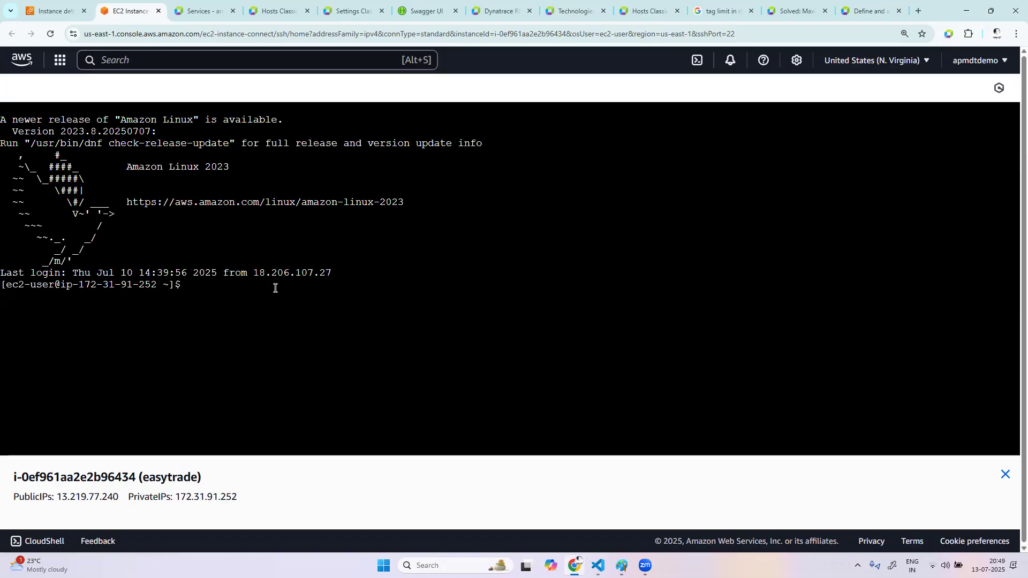
# Switch to the root user with sudo su and list the contents of the ec2-user directory
pyautogui.write('sudo su')
pyautogui.press('Return')
pyautogui.write('y')
pyautogui.press('BackSpace')
pyautogui.write('ls')
pyautogui.press('Return')
# Change into the easytrade directory and list its files
pyautogui.write('cd')
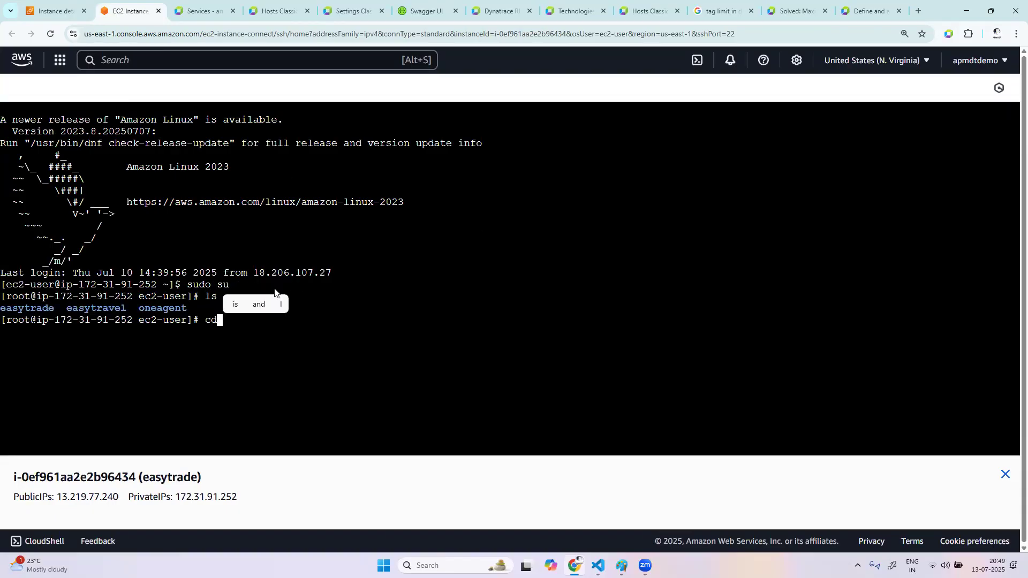
pyautogui.write(' easytra')
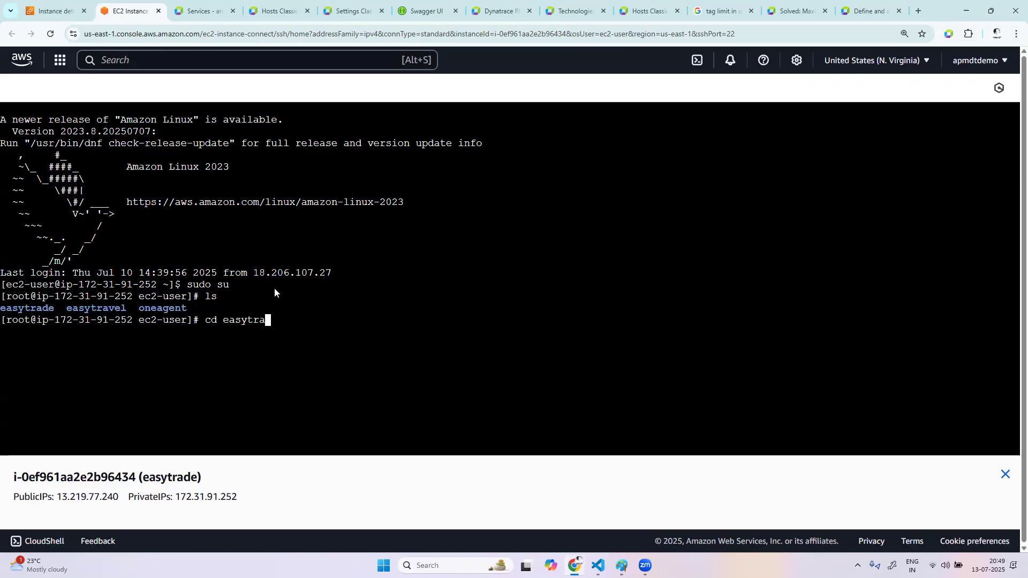
pyautogui.press('Return')
pyautogui.write('cd easytra')
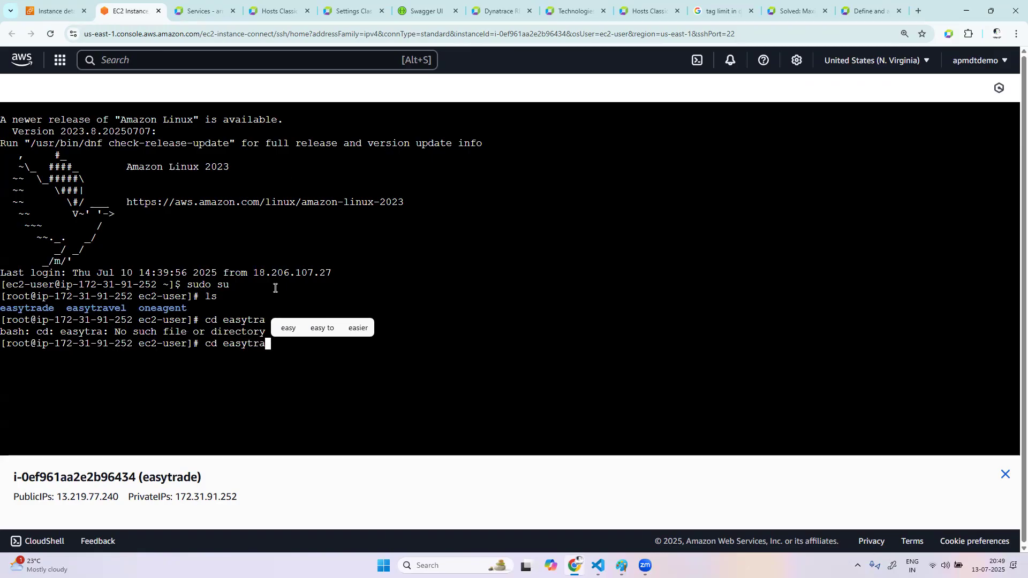
pyautogui.press('Tab')
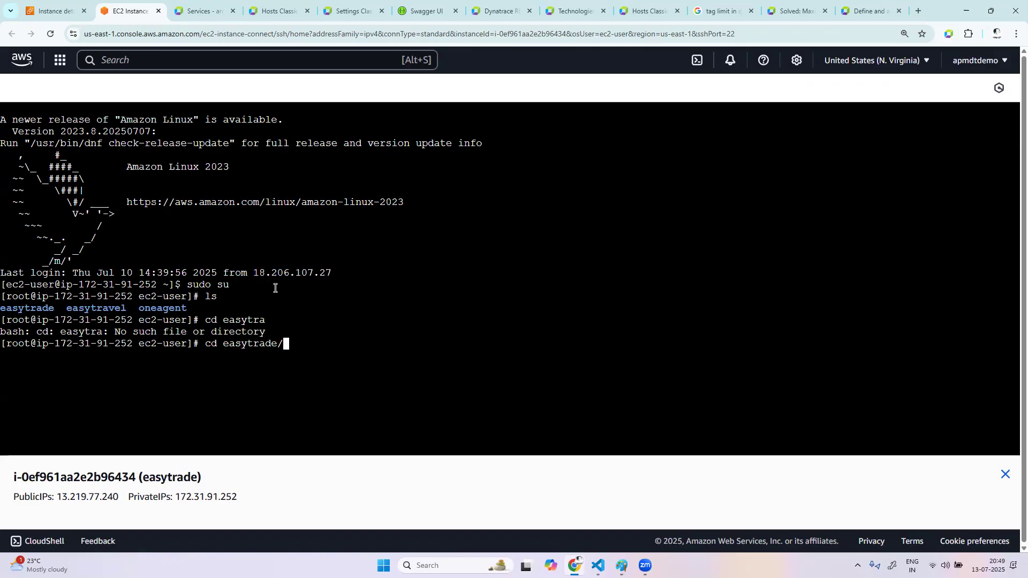
pyautogui.press('Return')
pyautogui.write('ls')
pyautogui.press('Return')
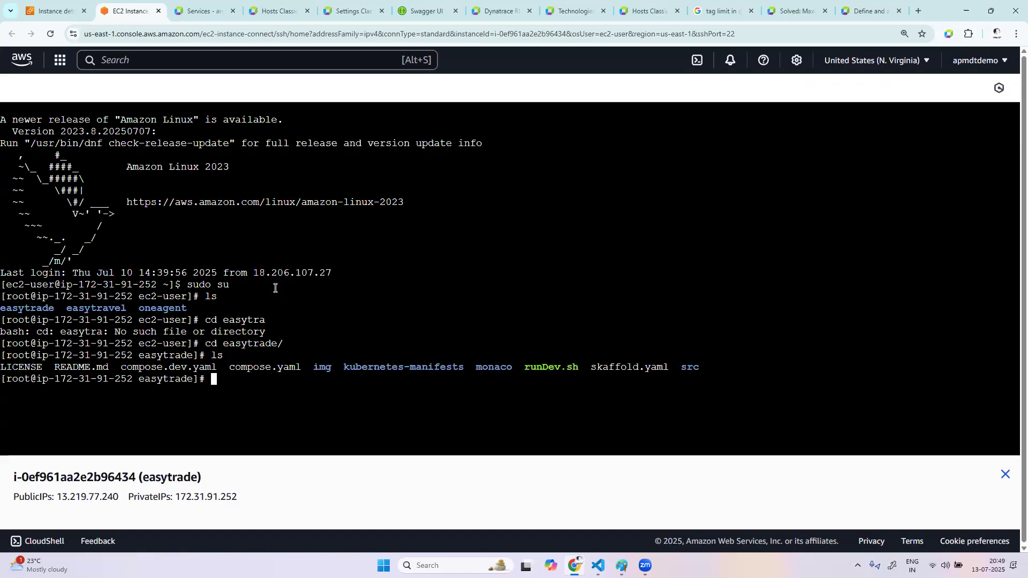
# List the running Docker containers and stop the easytravel-backend container using docker stop with its container ID
pyautogui.write('docker ps')
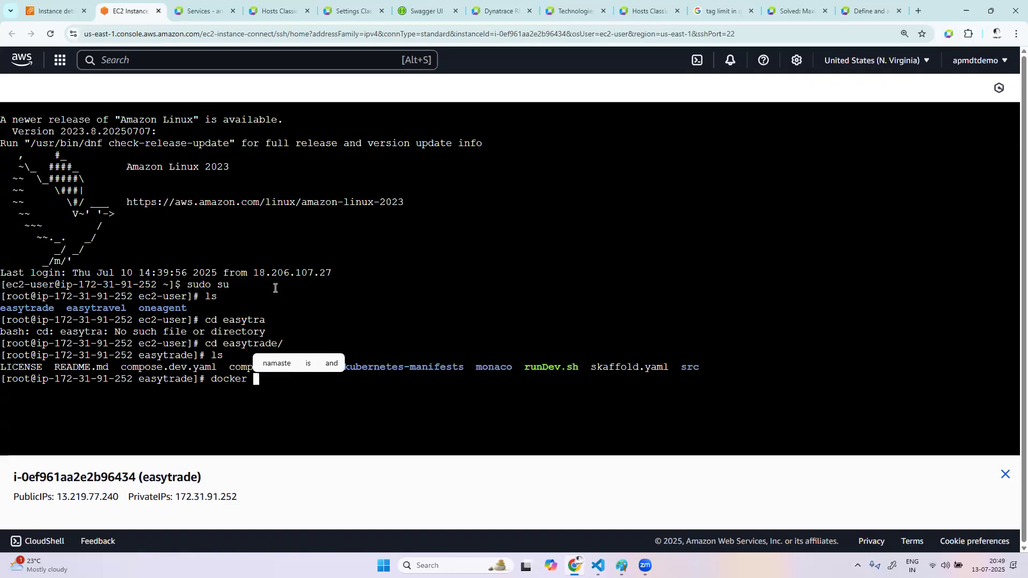
pyautogui.press('Return')
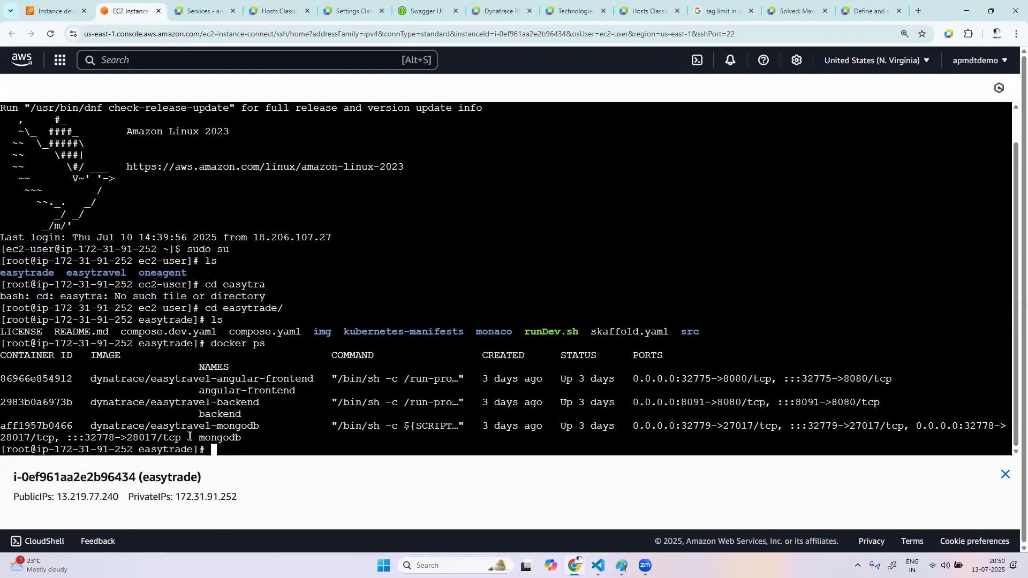
pyautogui.write('dock')
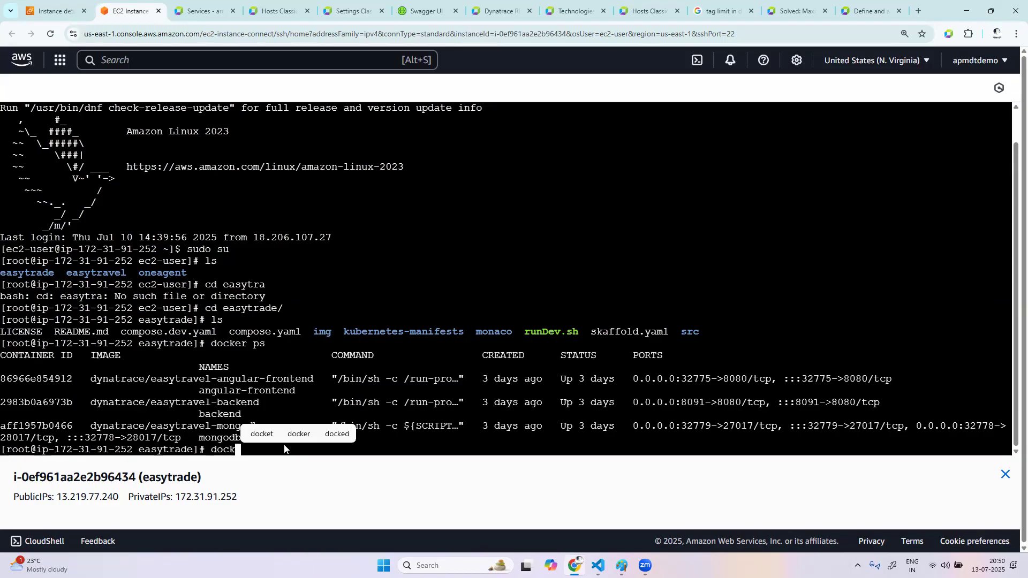
pyautogui.write('er stop')
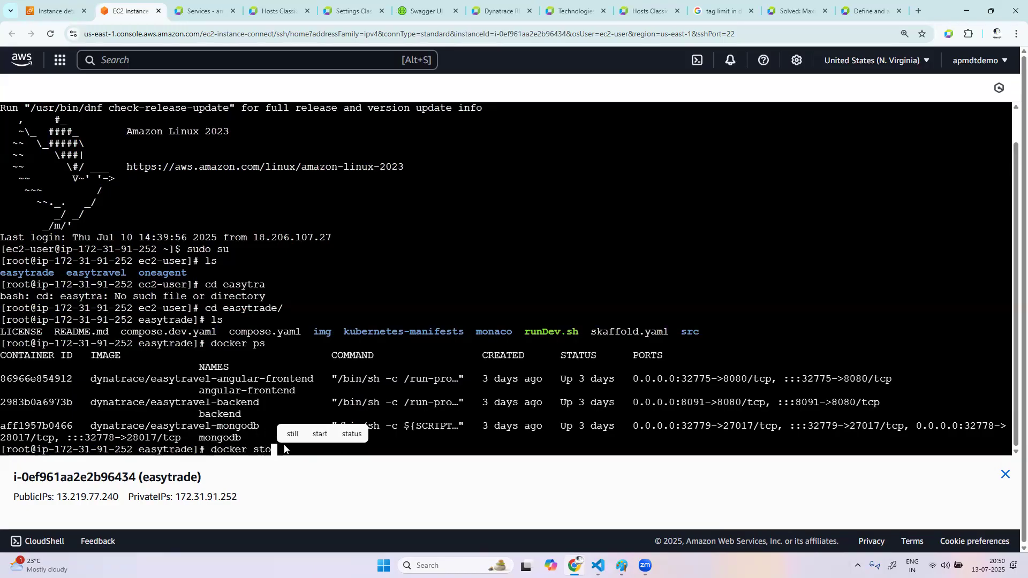
pyautogui.doubleClick(53, 402)
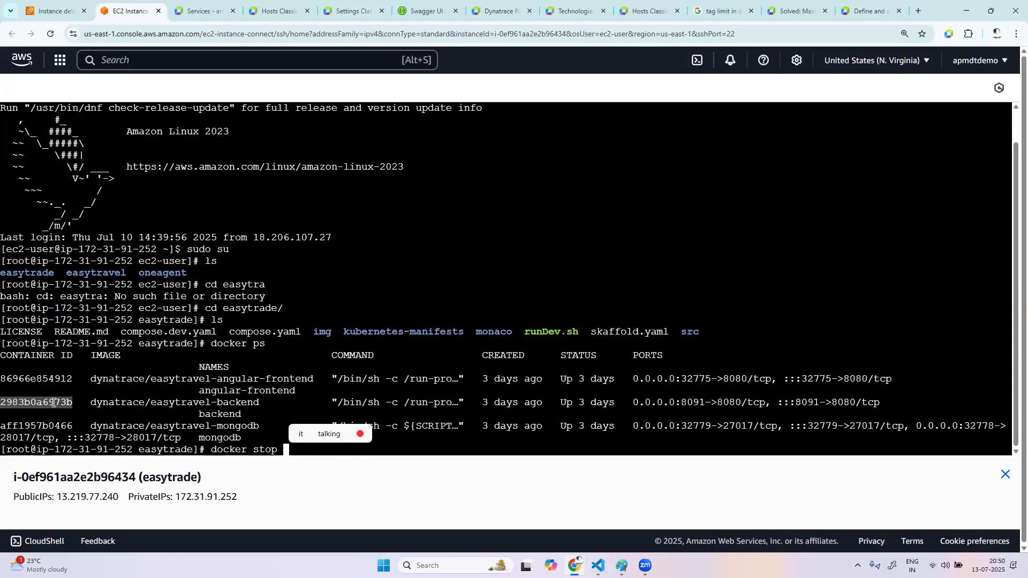
pyautogui.rightClick(53, 402)
pyautogui.click(88, 198)
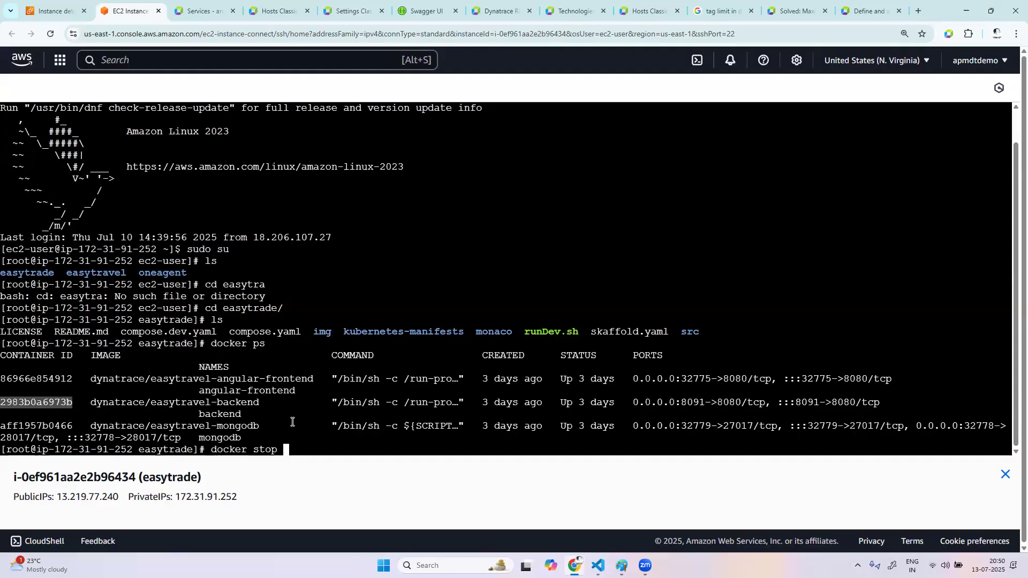
pyautogui.rightClick(326, 455)
pyautogui.click(358, 244)
pyautogui.doubleClick(42, 399)
pyautogui.rightClick(42, 399)
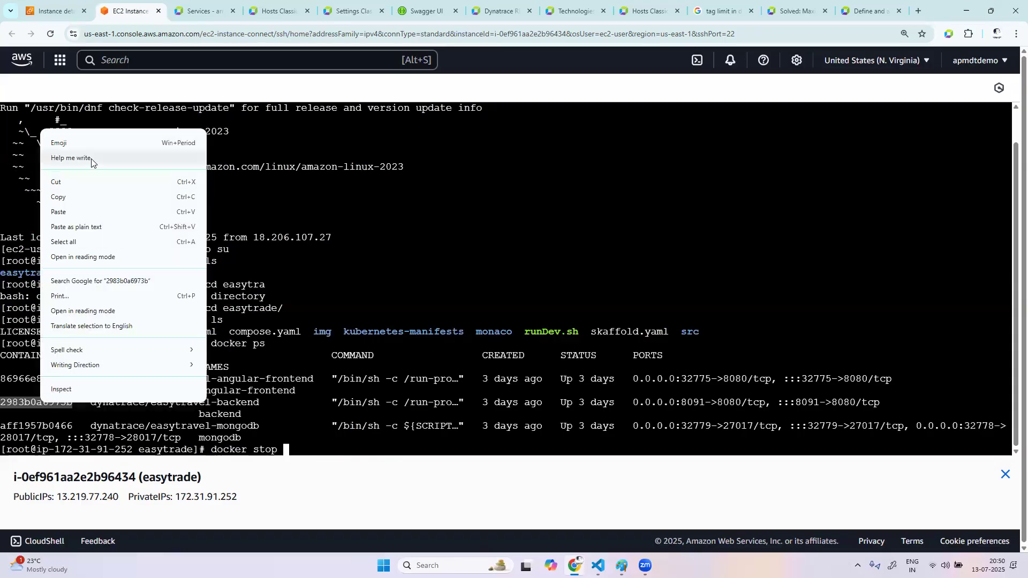
pyautogui.click(57, 198)
pyautogui.rightClick(320, 441)
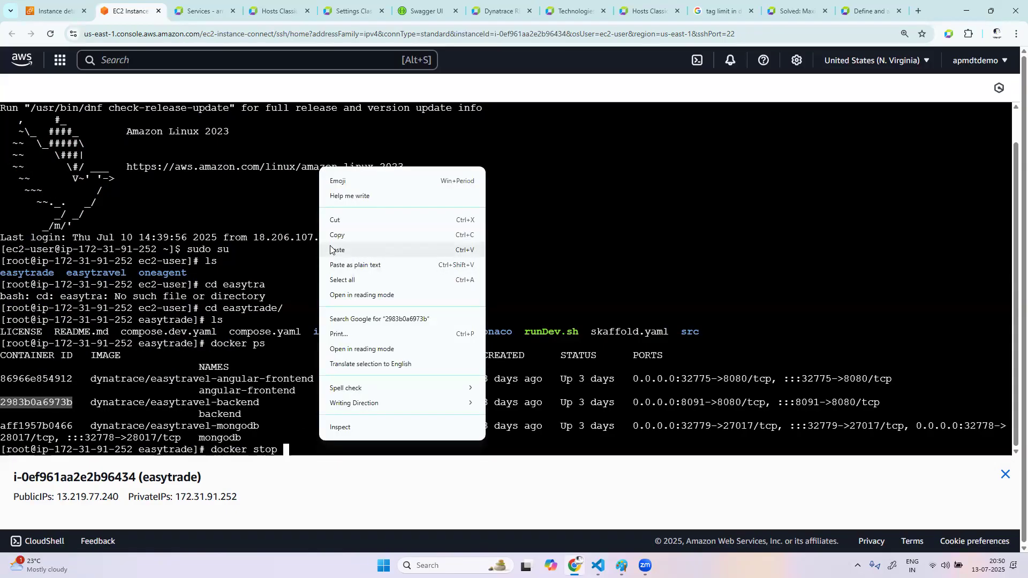
pyautogui.click(330, 253)
pyautogui.press('Return')
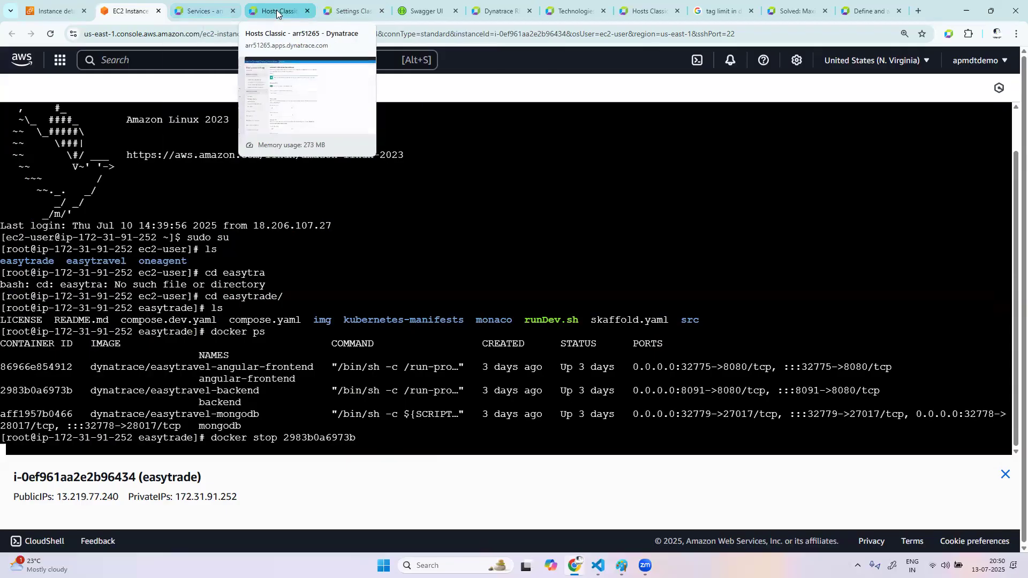
pyautogui.click(203, 11)
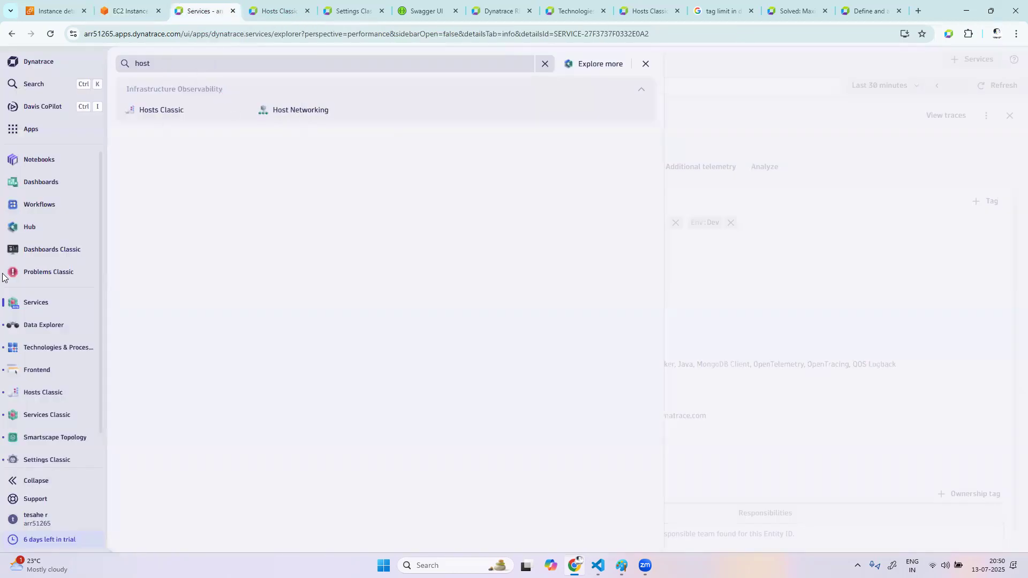
pyautogui.click(52, 133)
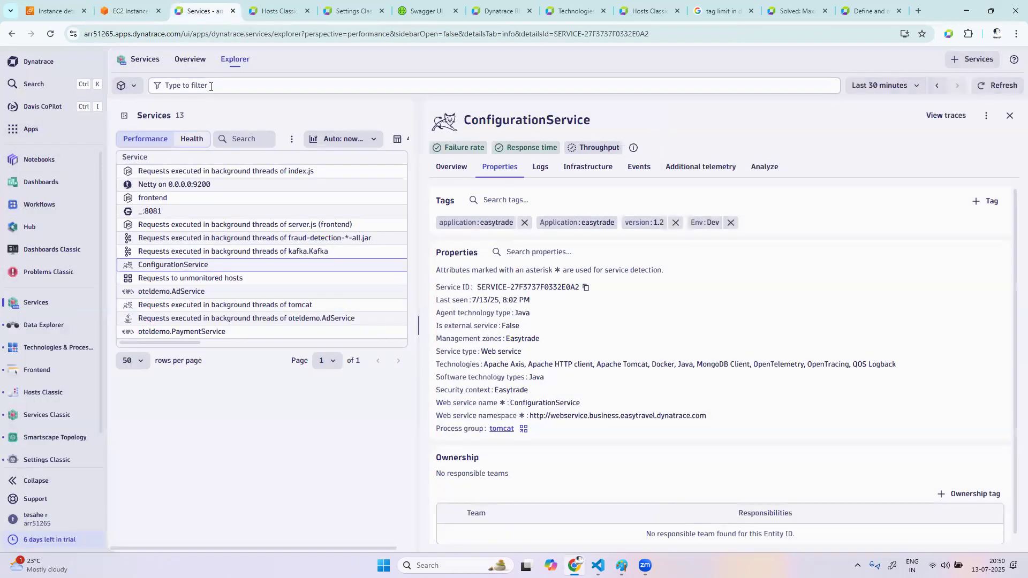
pyautogui.click(32, 130)
pyautogui.click(42, 369)
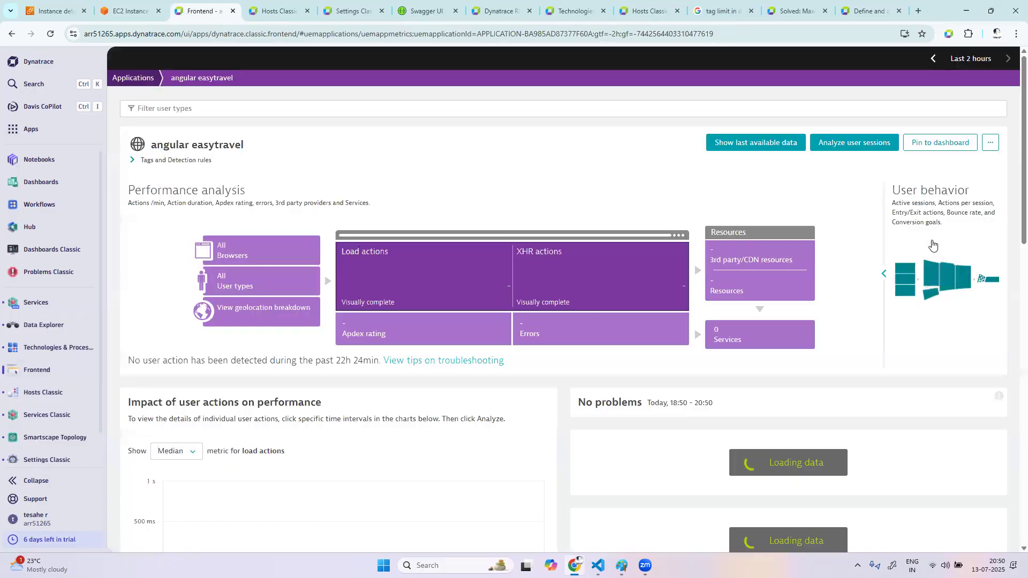
pyautogui.click(132, 159)
pyautogui.moveTo(259, 210); pyautogui.dragTo(186, 205)
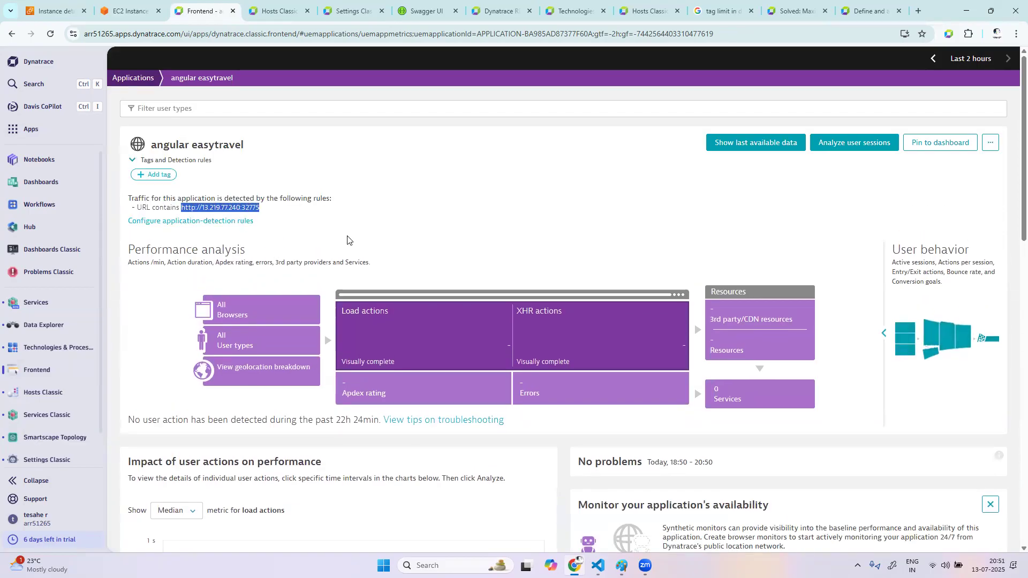
pyautogui.hotkey('ctrl', 't')
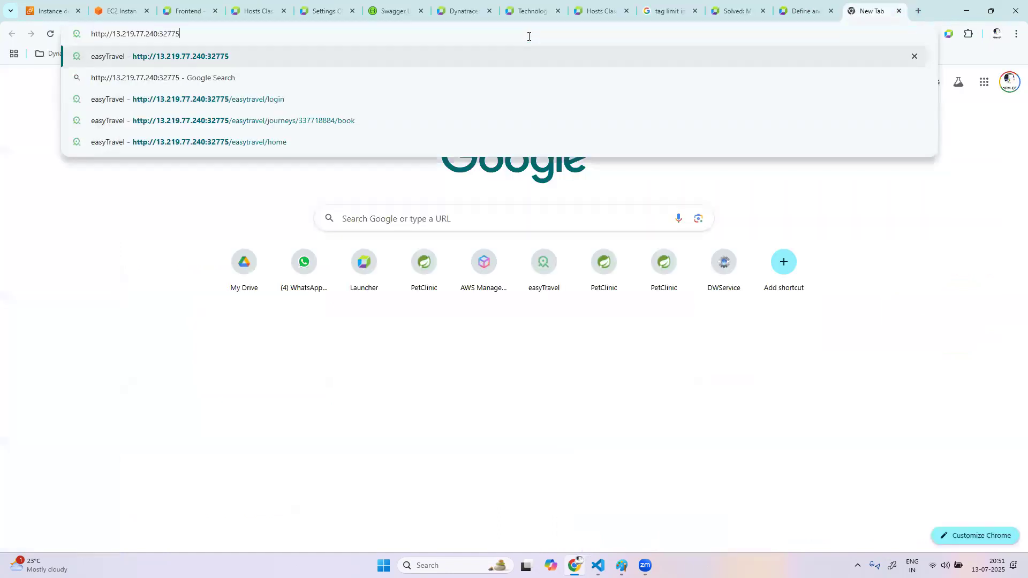
pyautogui.press('Return')
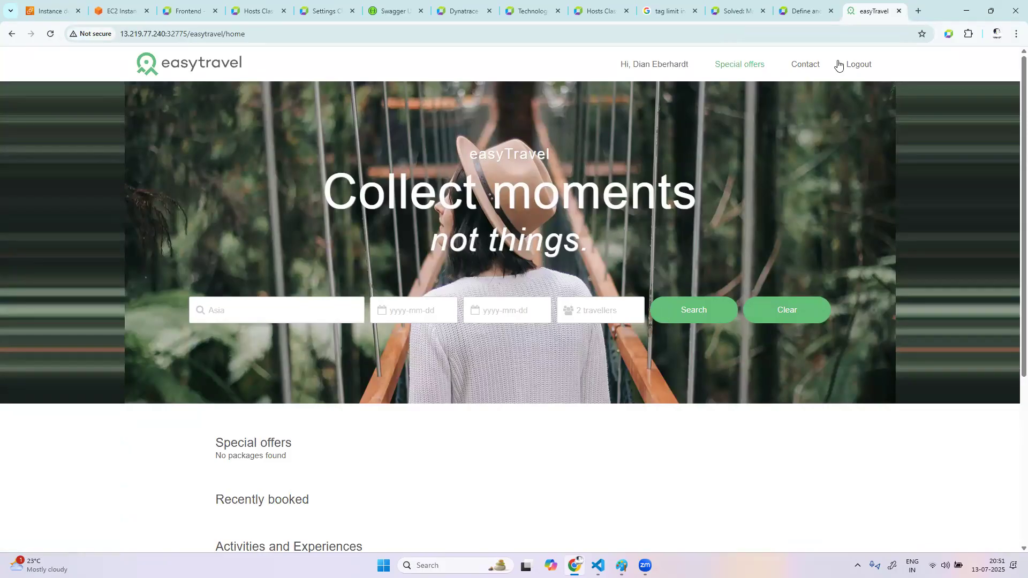
# Log out of the current easyTravel account and bring up the suggested accounts on the login page
pyautogui.click(866, 66)
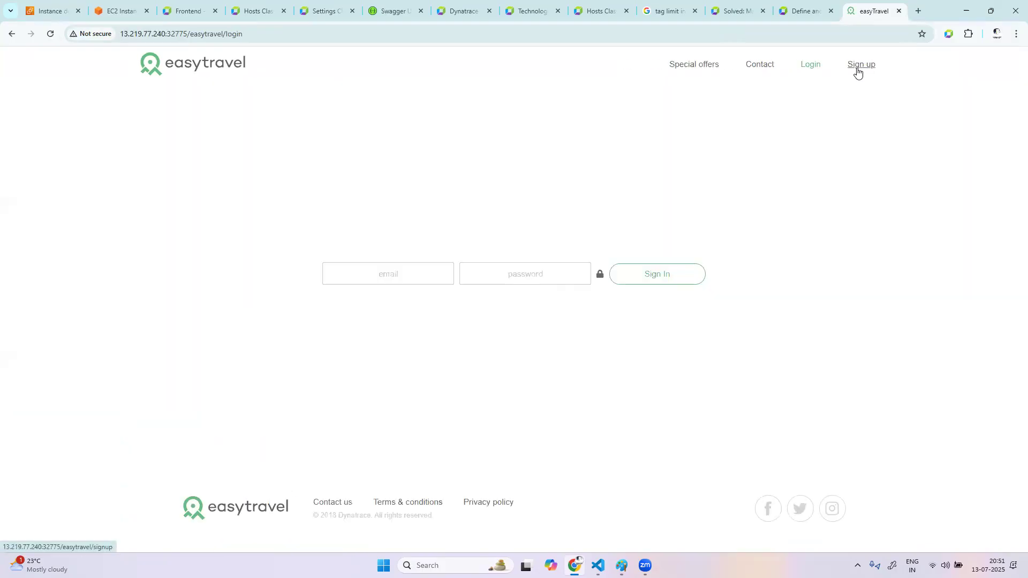
pyautogui.click(601, 277)
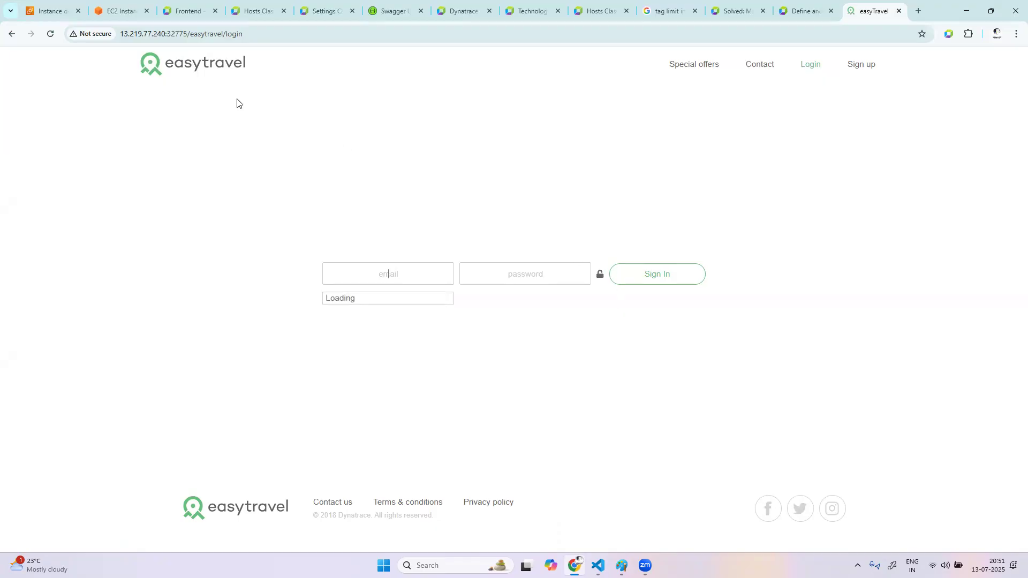
# Switch to the EC2 terminal and list all Docker containers, including stopped ones, with docker ps -a
pyautogui.click(121, 10)
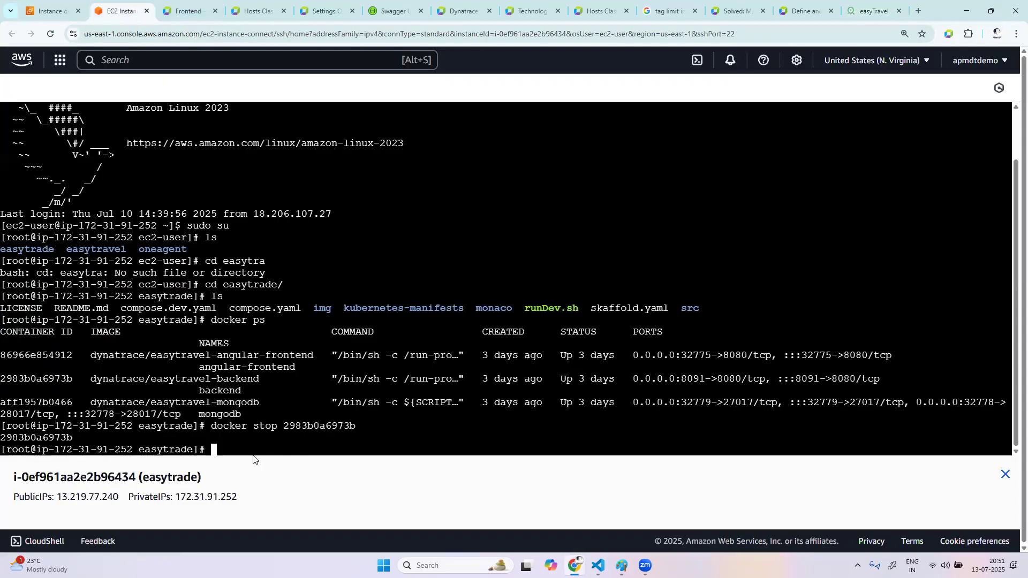
pyautogui.write('docked')
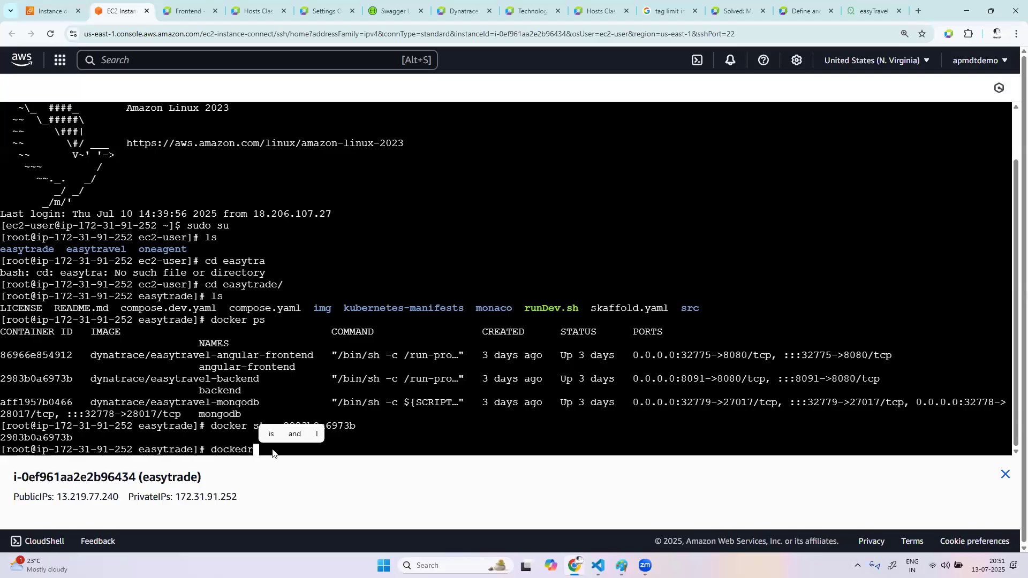
pyautogui.press('BackSpace')
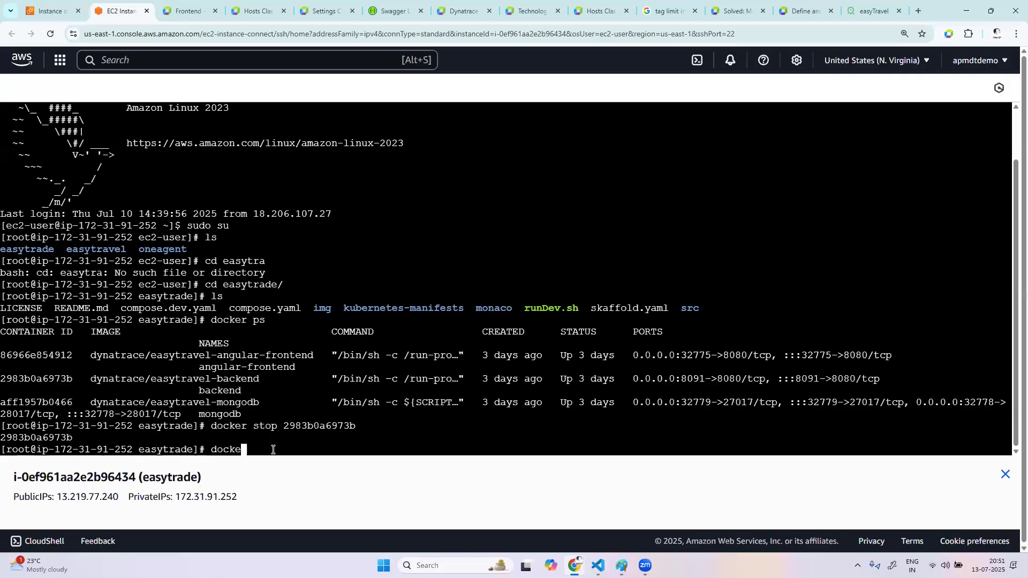
pyautogui.write('r ps')
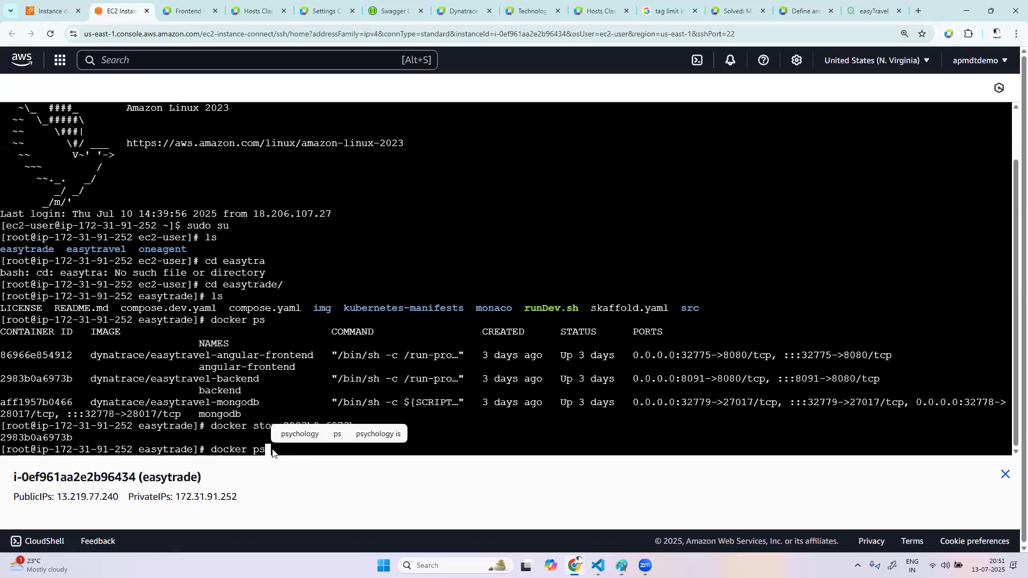
pyautogui.write(' -a')
pyautogui.press('Return')
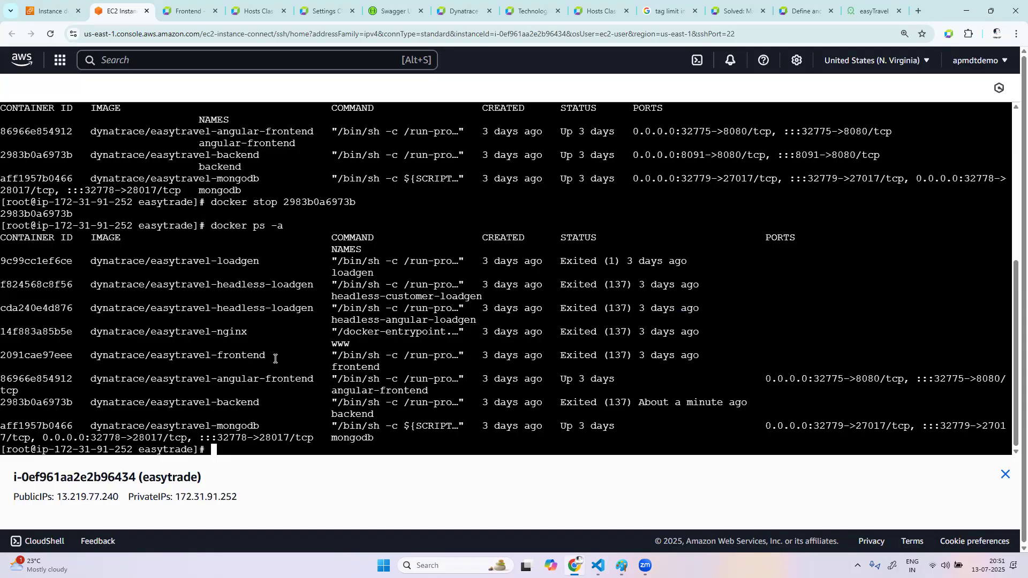
# List only the running containers with docker ps
pyautogui.write('docker ps')
pyautogui.press('Return')
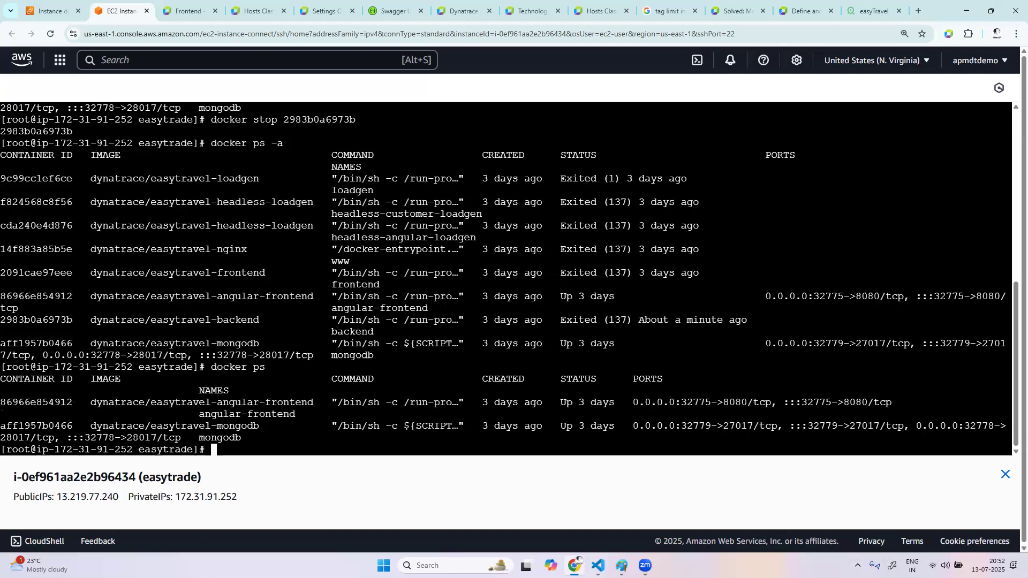
pyautogui.click(873, 11)
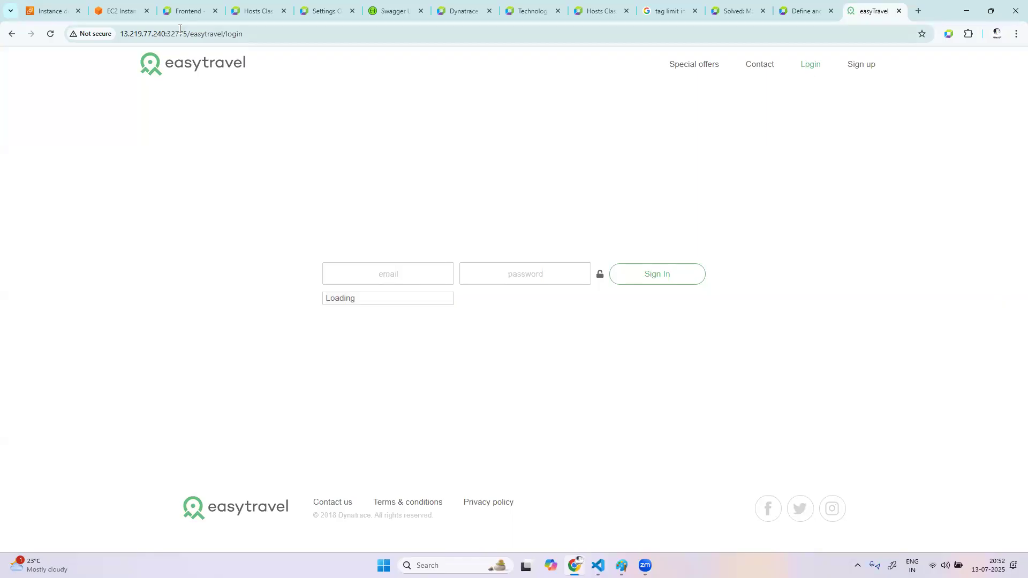
pyautogui.click(183, 12)
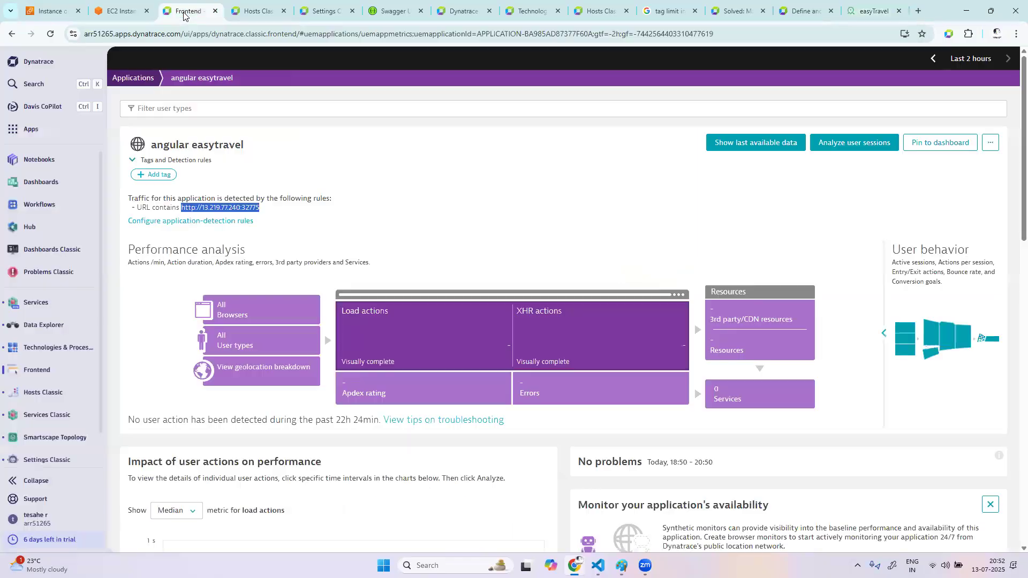
pyautogui.click(115, 11)
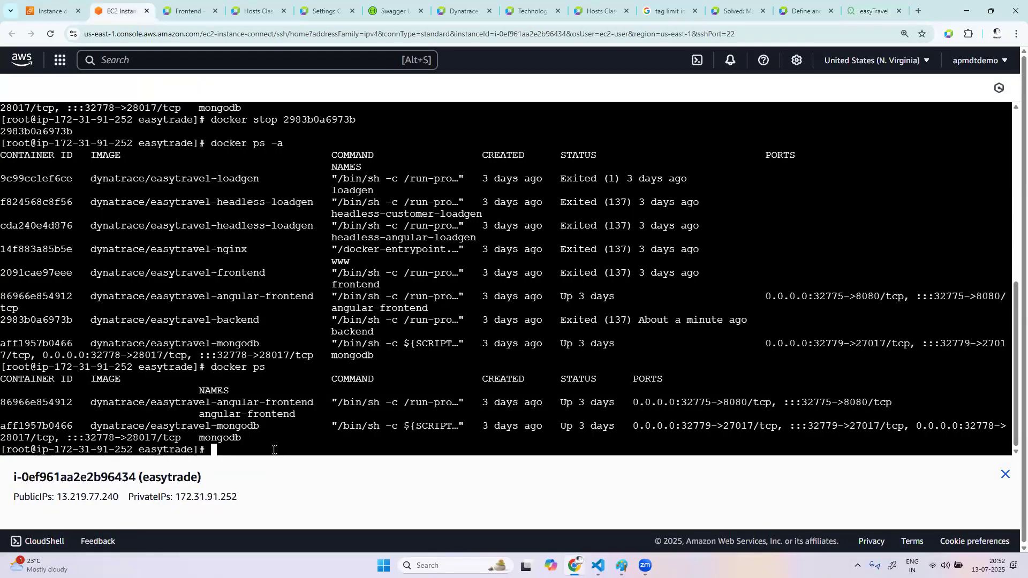
# Stop the easytravel-angular-frontend container using docker stop with its container ID 86966e854912
pyautogui.write('docker ps')
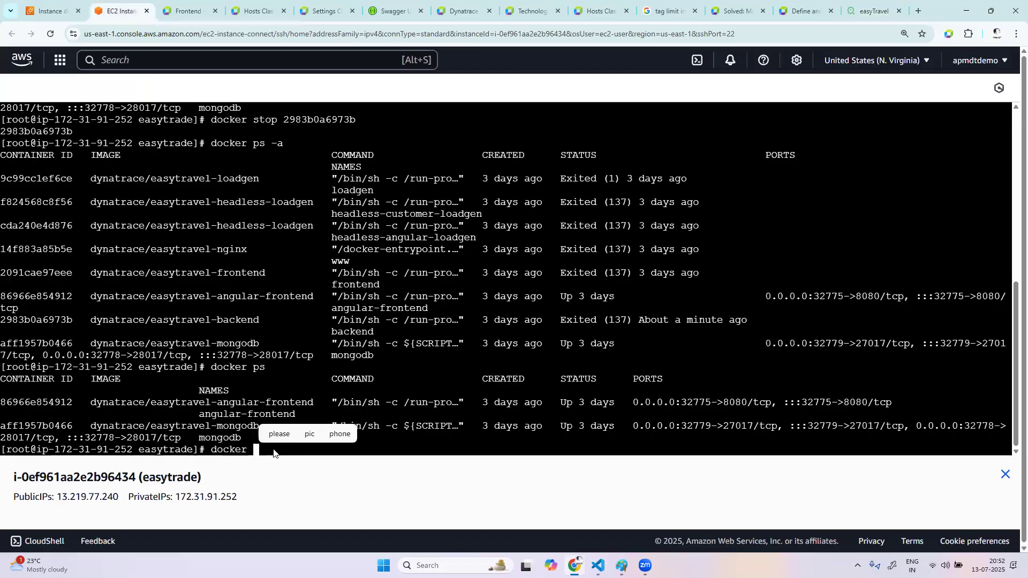
pyautogui.press('BackSpace')
pyautogui.press('BackSpace')
pyautogui.press('BackSpace')
pyautogui.press('BackSpace')
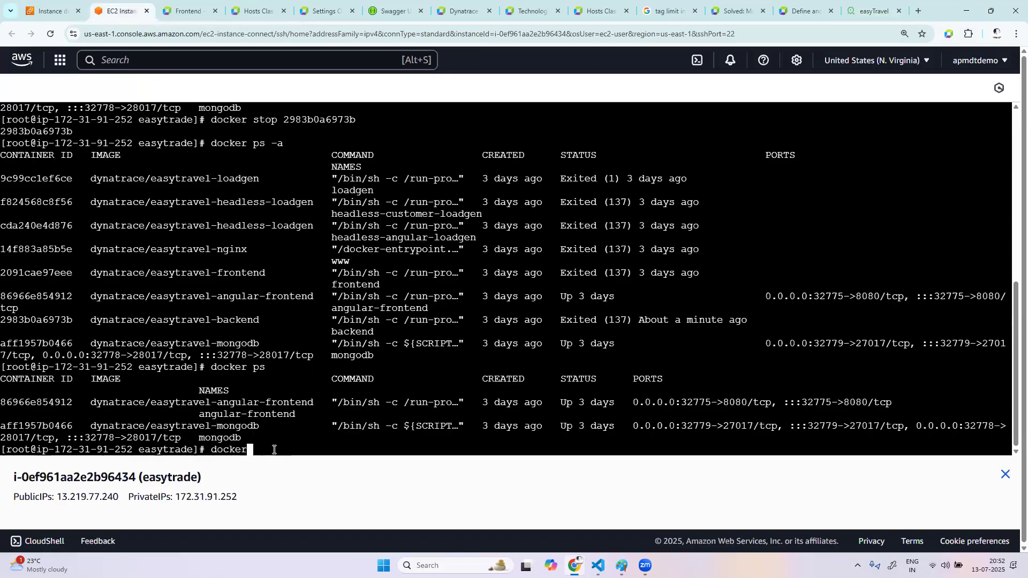
pyautogui.write('stop')
pyautogui.press('BackSpace')
pyautogui.press('BackSpace')
pyautogui.press('BackSpace')
pyautogui.press('BackSpace')
pyautogui.write('stop')
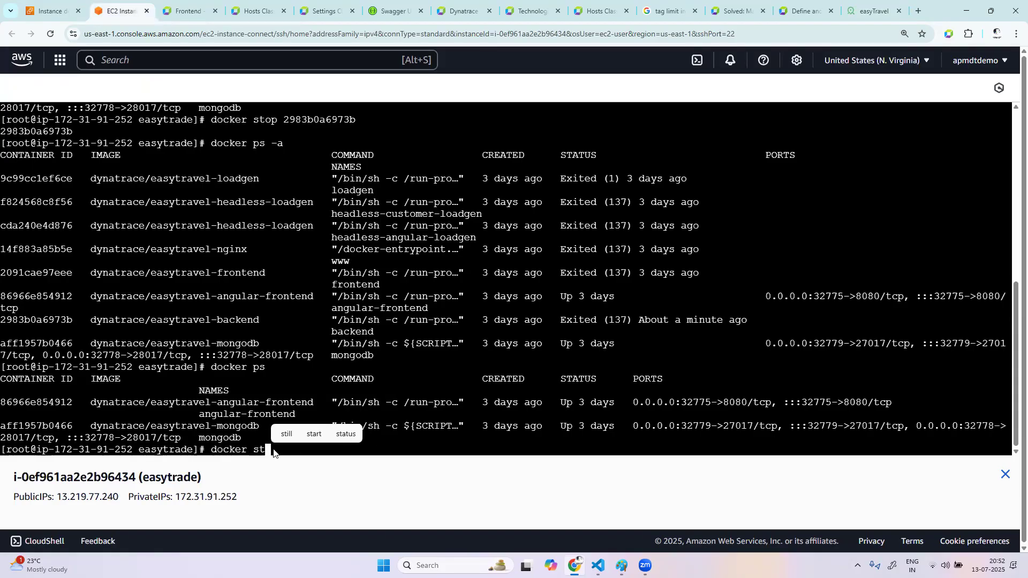
pyautogui.doubleClick(35, 401)
pyautogui.hotkey('ctrl', 'c')
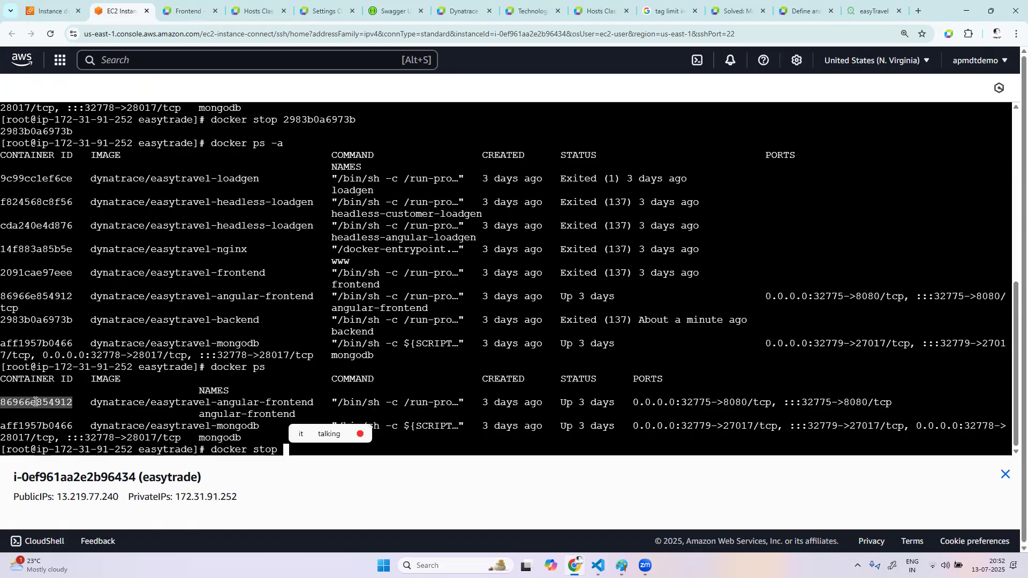
pyautogui.rightClick(35, 402)
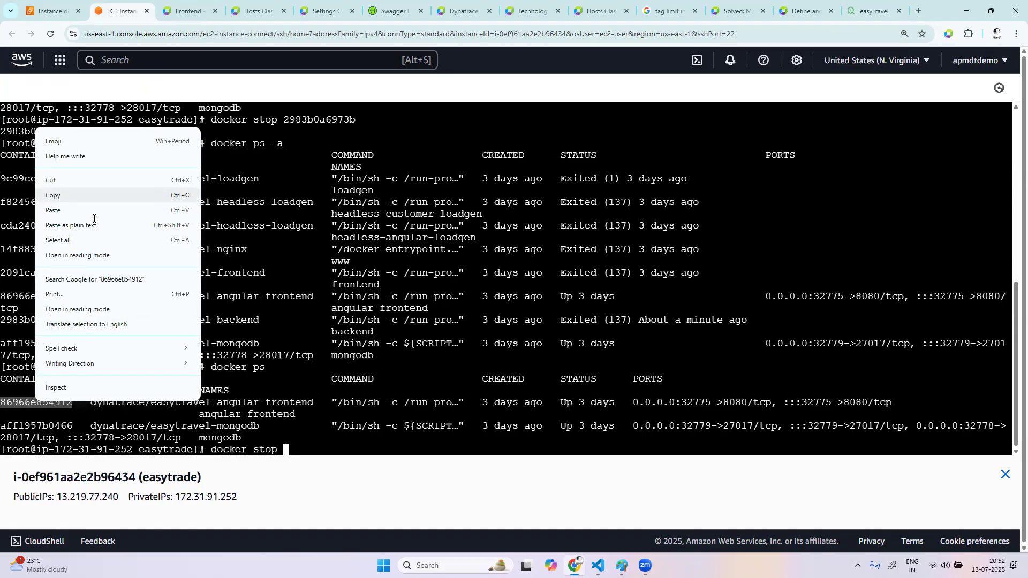
pyautogui.click(326, 388)
pyautogui.rightClick(332, 450)
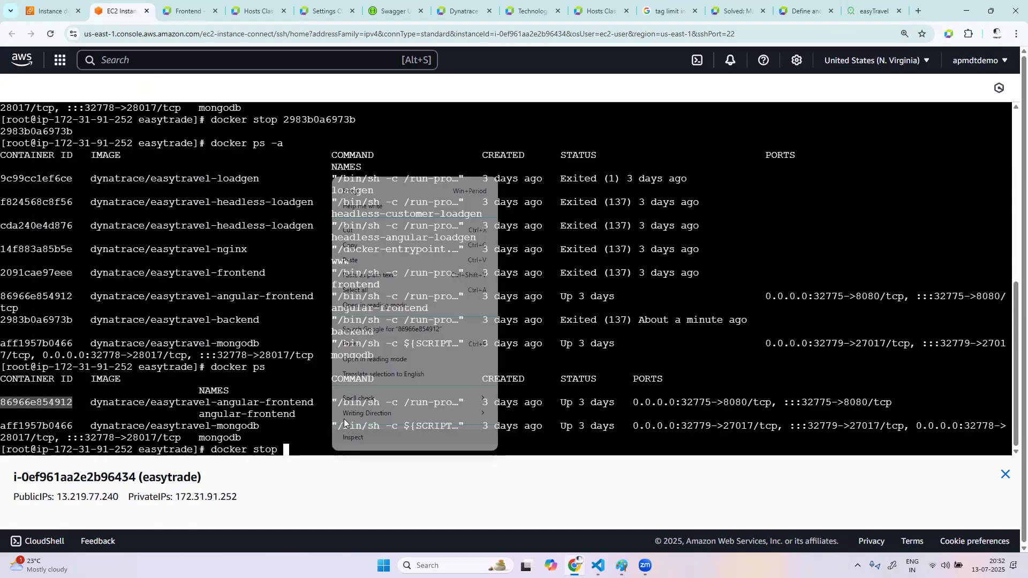
pyautogui.click(353, 260)
pyautogui.press('Return')
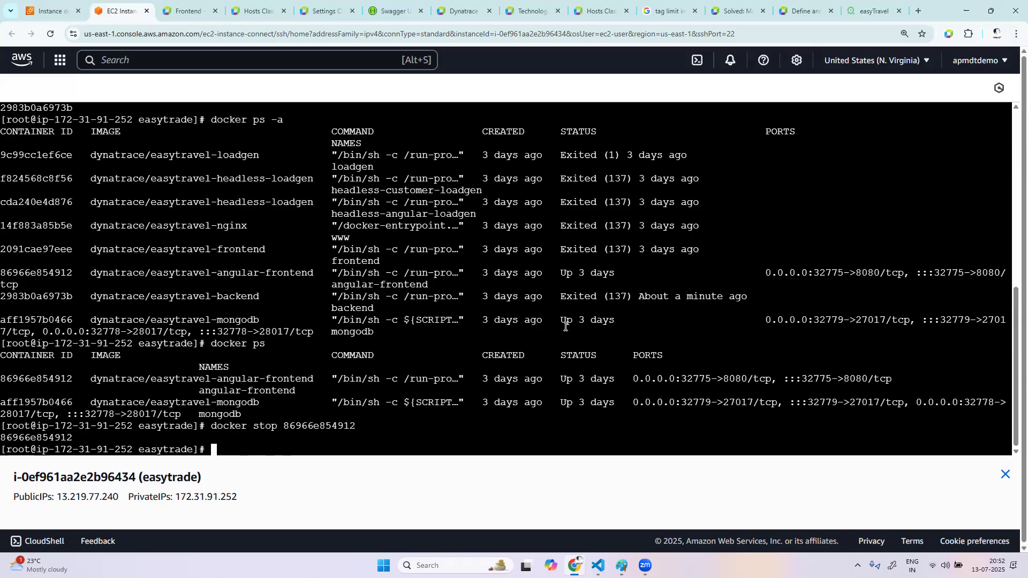
# Switch to the easyTravel login page at 13.219.77.240:32775 and reload it several times to send requests to the stopped frontend
pyautogui.click(872, 11)
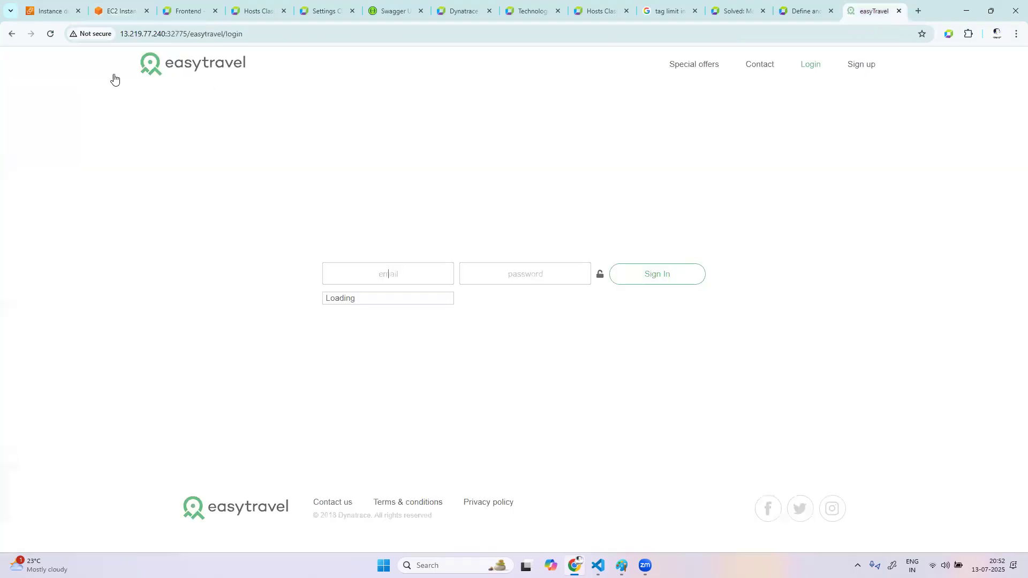
pyautogui.click(50, 34)
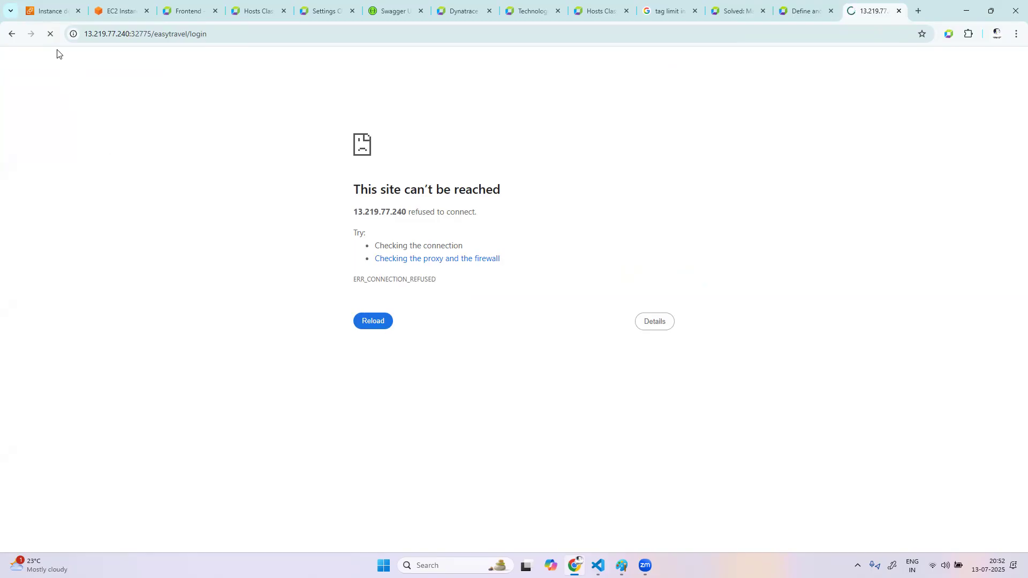
pyautogui.click(326, 39)
pyautogui.hotkey('ctrl', 'a')
pyautogui.press('Return')
pyautogui.click(218, 34)
pyautogui.press('Return')
pyautogui.click(809, 11)
pyautogui.click(872, 11)
# Switch to Dynatrace, open Problems Classic and set the management zone to All
pyautogui.click(184, 11)
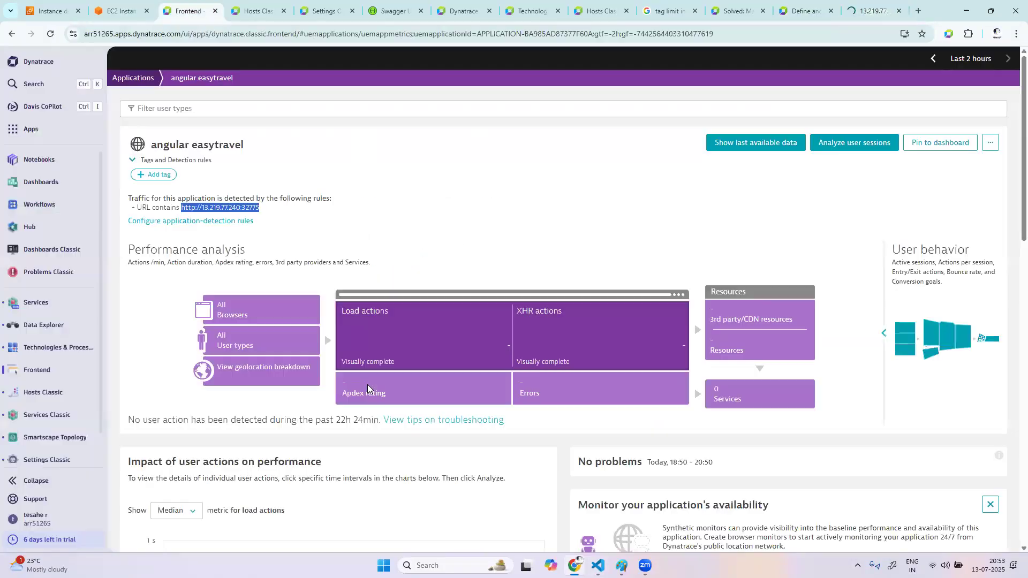
pyautogui.click(130, 79)
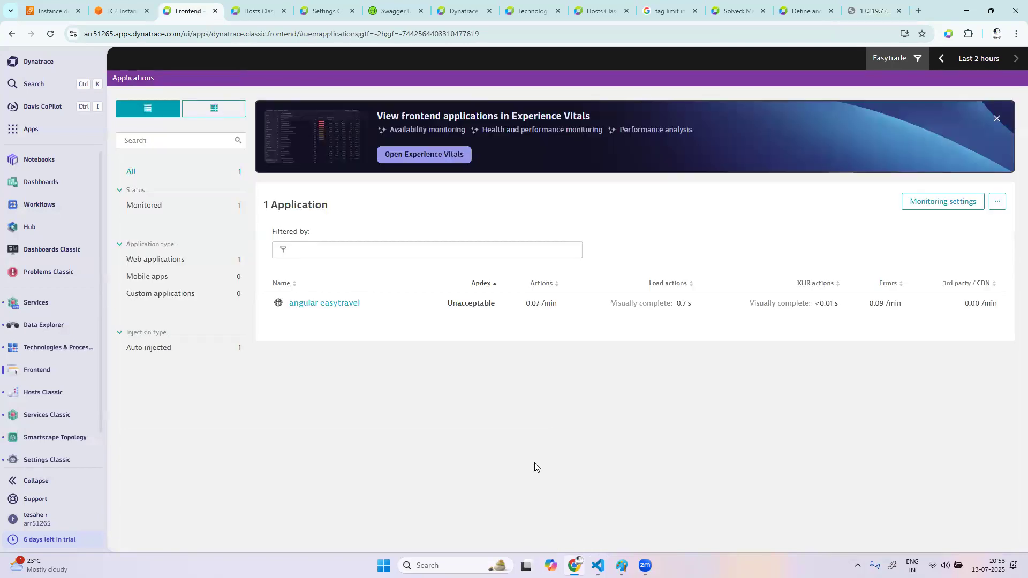
pyautogui.click(46, 277)
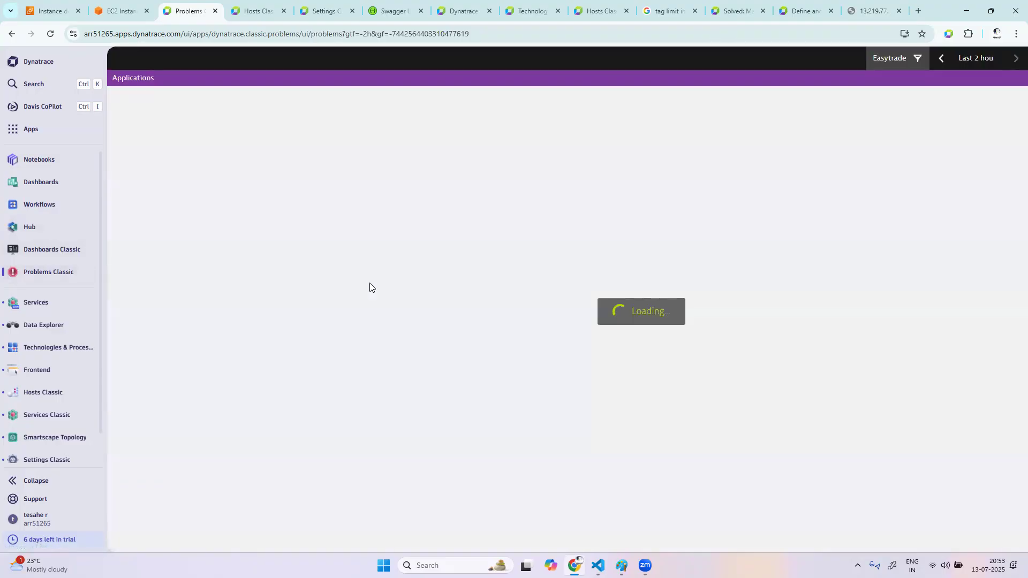
pyautogui.click(915, 60)
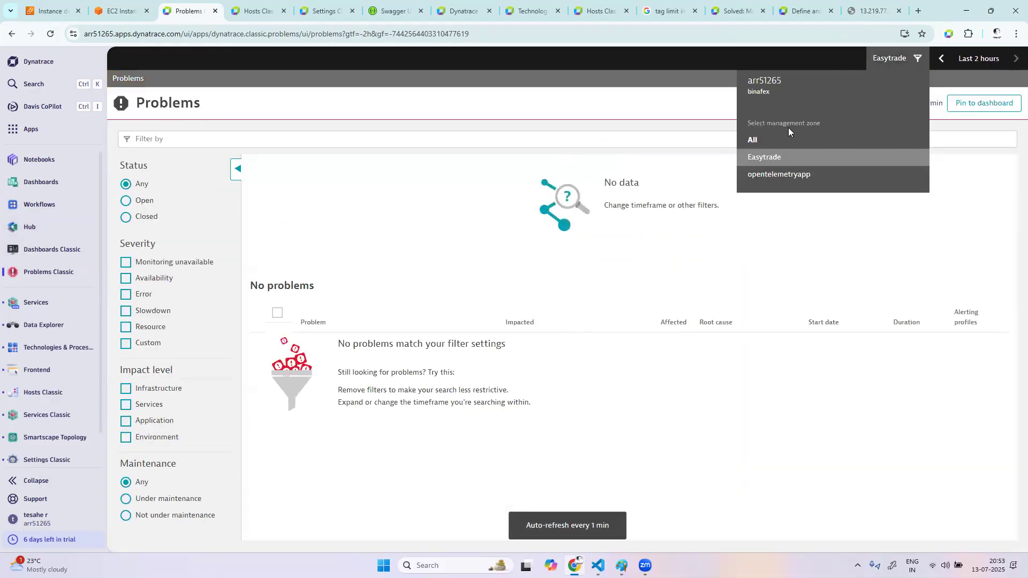
pyautogui.click(773, 141)
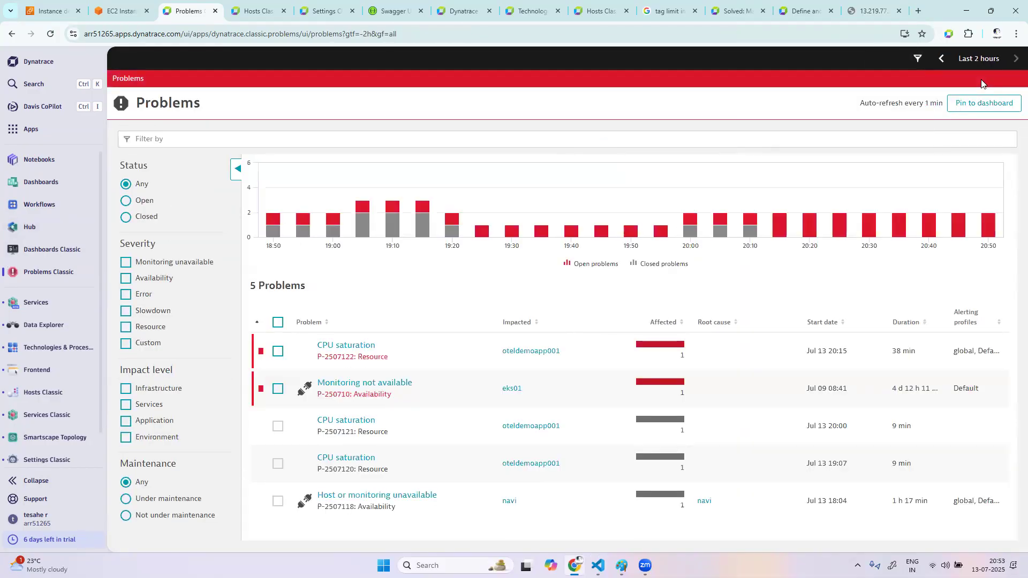
# Set the problems timeframe to the last 30 minutes and refresh the list to check for new problems
pyautogui.click(978, 59)
pyautogui.click(933, 150)
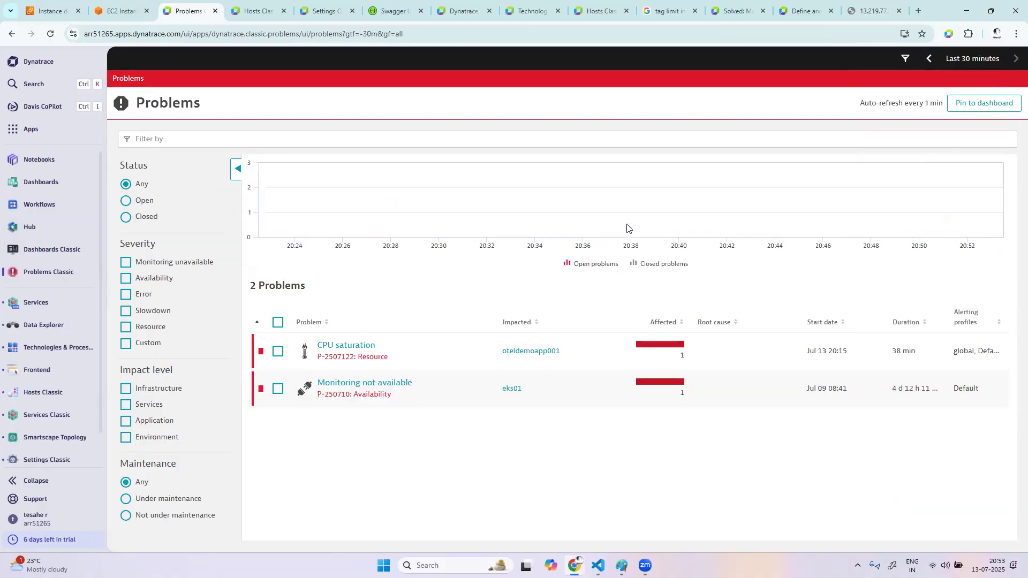
pyautogui.click(51, 35)
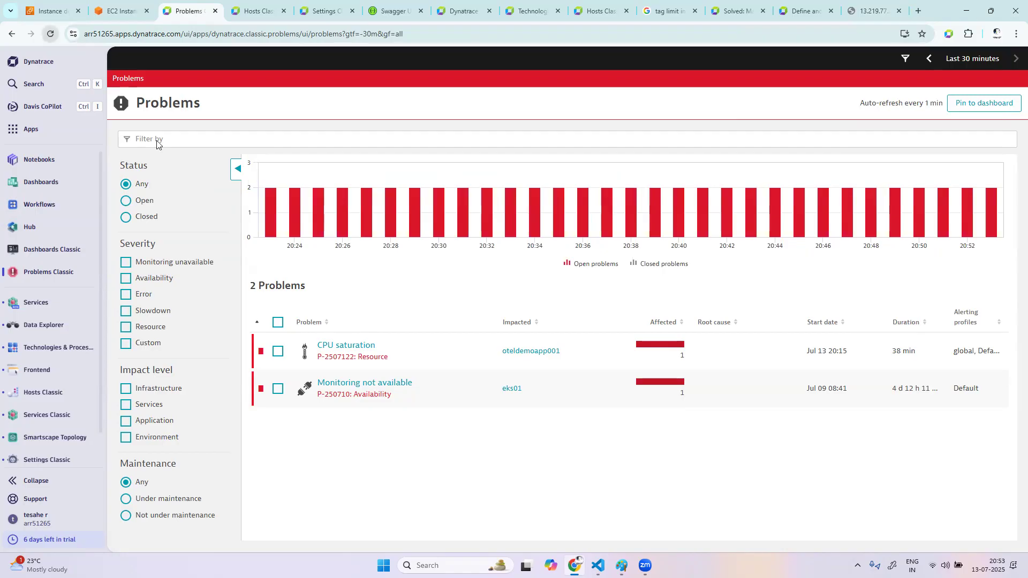
pyautogui.moveTo(632, 351)
pyautogui.click(50, 34)
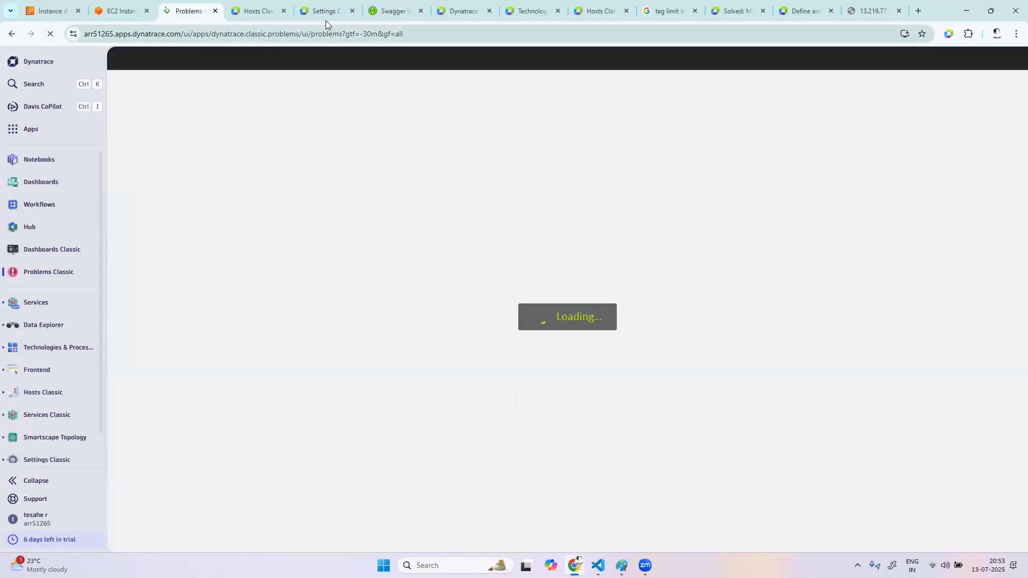
# In the metric events settings, expand the http 5xx error count event and review its query definition
pyautogui.moveTo(325, 13)
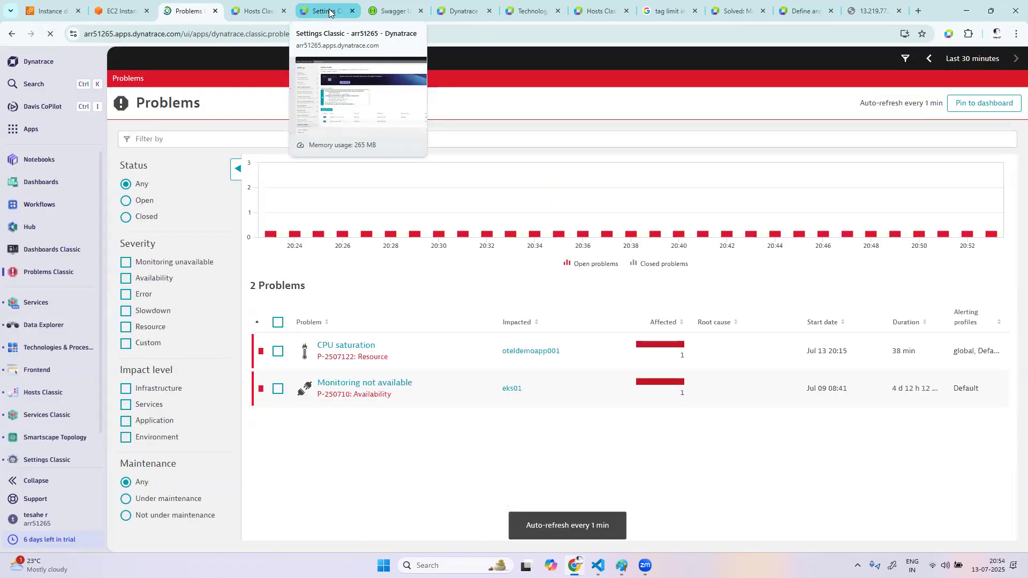
pyautogui.click(328, 12)
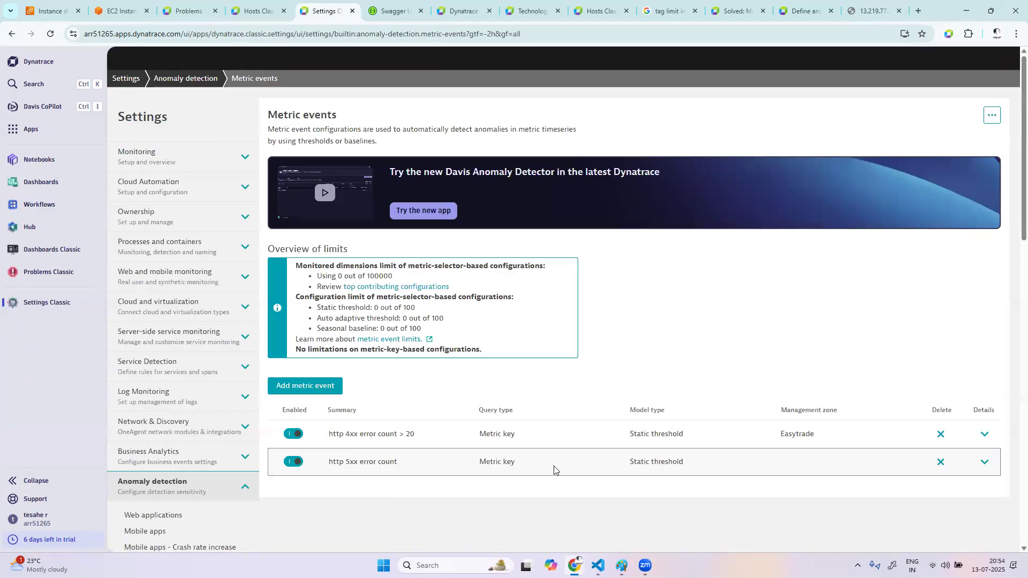
pyautogui.click(983, 461)
pyautogui.scroll(-6, 587, 434)
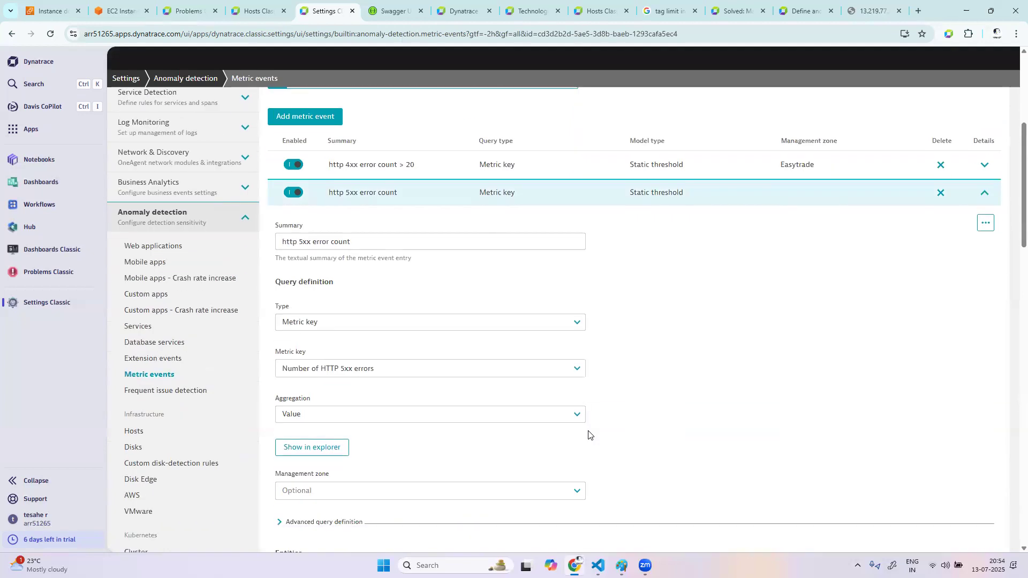
pyautogui.scroll(-2, 536, 457)
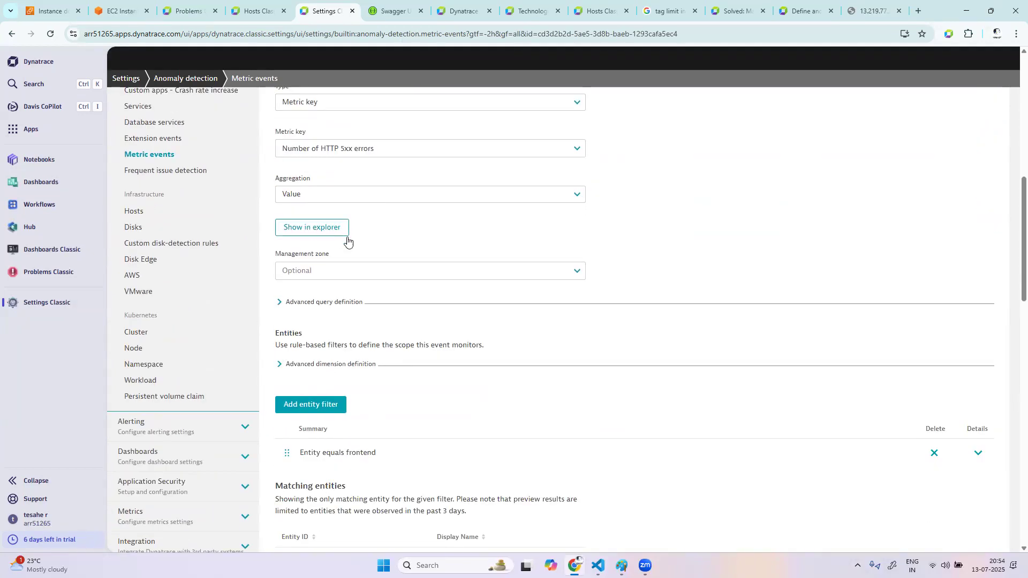
# Expand the event's advanced dimension definition and its frontend entity filter, and select the matching entity's ID
pyautogui.click(280, 364)
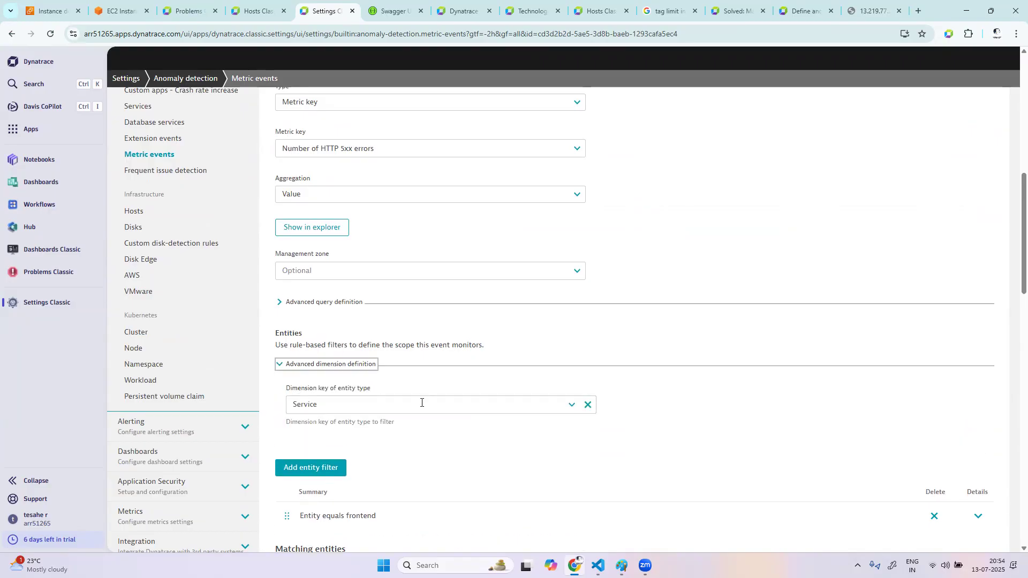
pyautogui.scroll(-1, 449, 447)
pyautogui.click(978, 449)
pyautogui.scroll(-5, 654, 425)
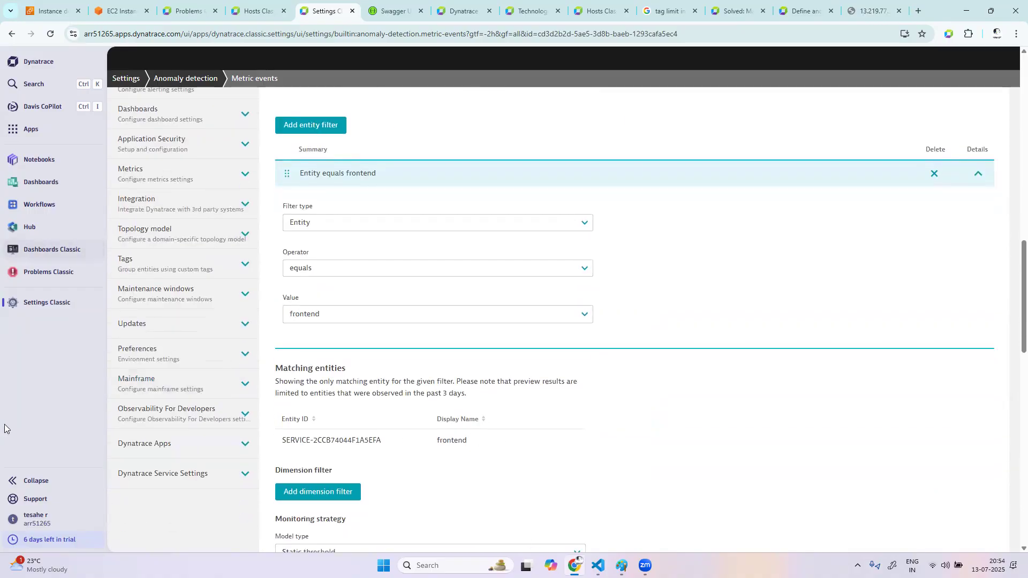
pyautogui.moveTo(374, 442); pyautogui.dragTo(275, 446)
pyautogui.hotkey('ctrl', 'c')
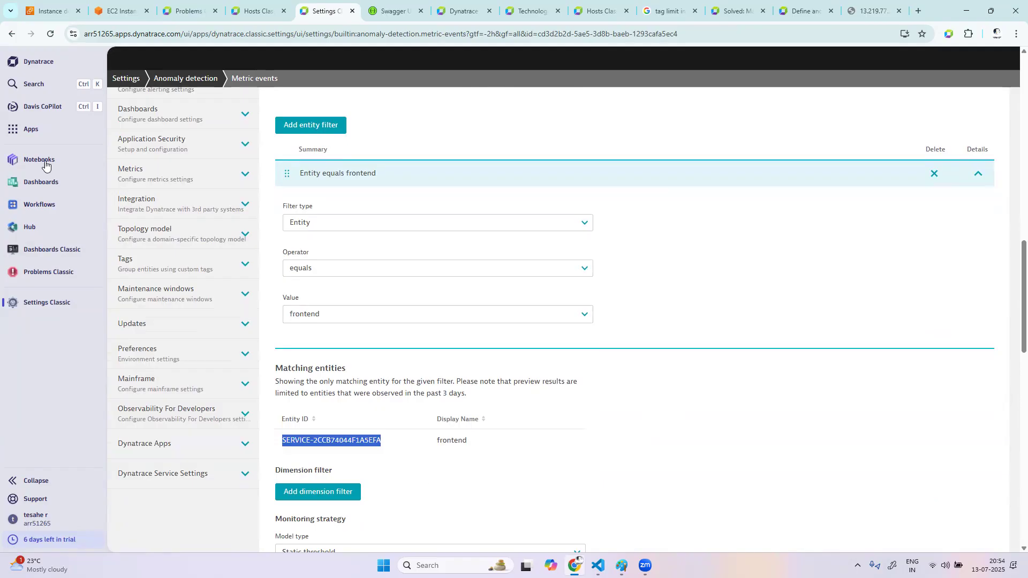
# Search the environment for the copied entity ID, open the matching frontend service in a new tab and inspect its properties and tags
pyautogui.click(42, 83)
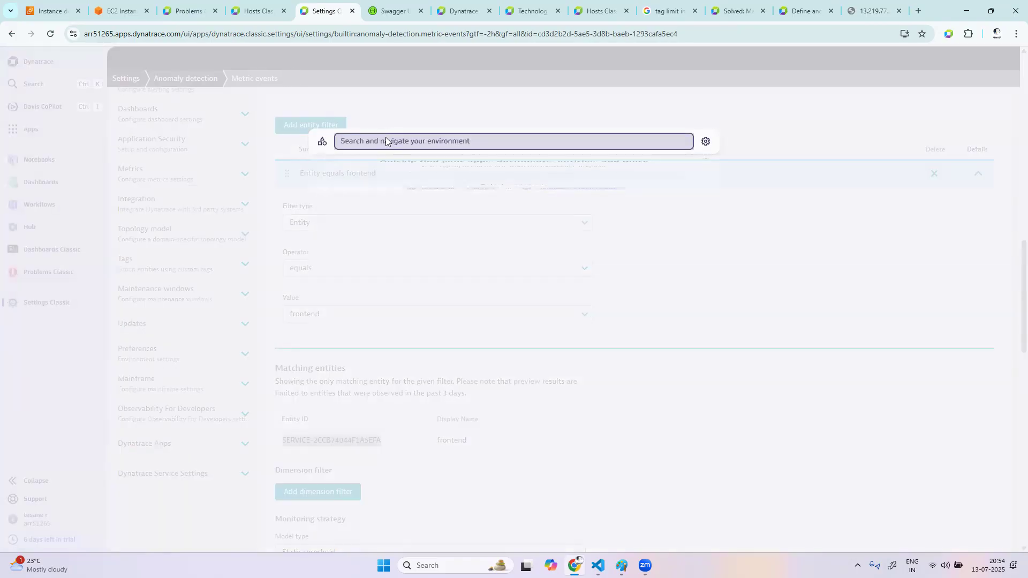
pyautogui.click(386, 140)
pyautogui.hotkey('ctrl', 'v')
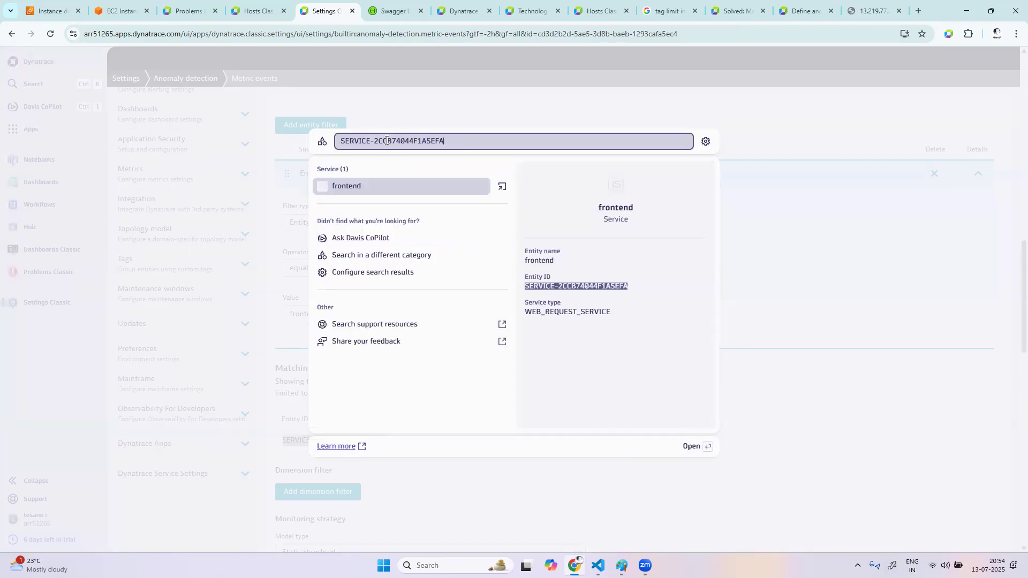
pyautogui.rightClick(346, 189)
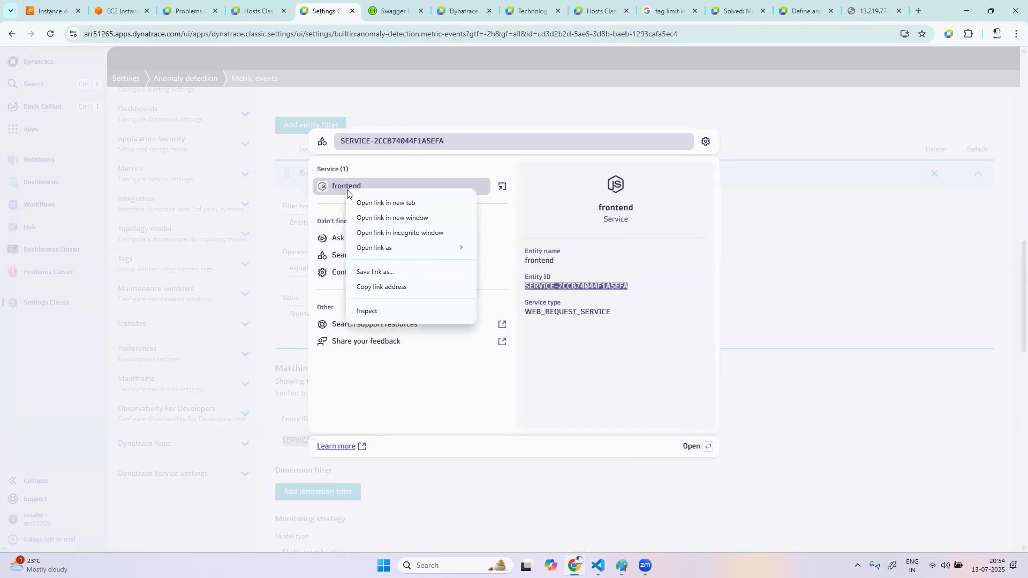
pyautogui.click(364, 203)
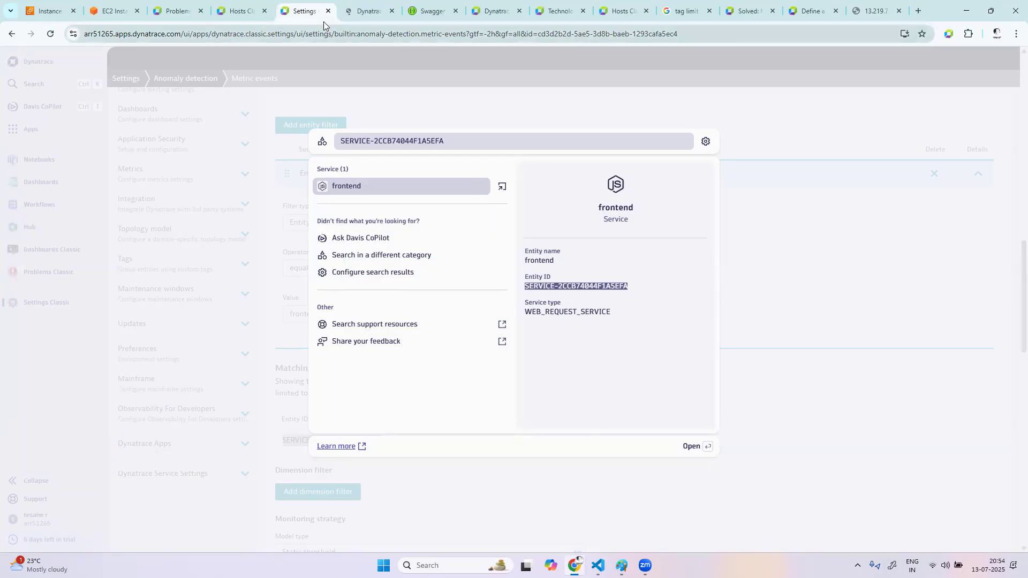
pyautogui.click(363, 8)
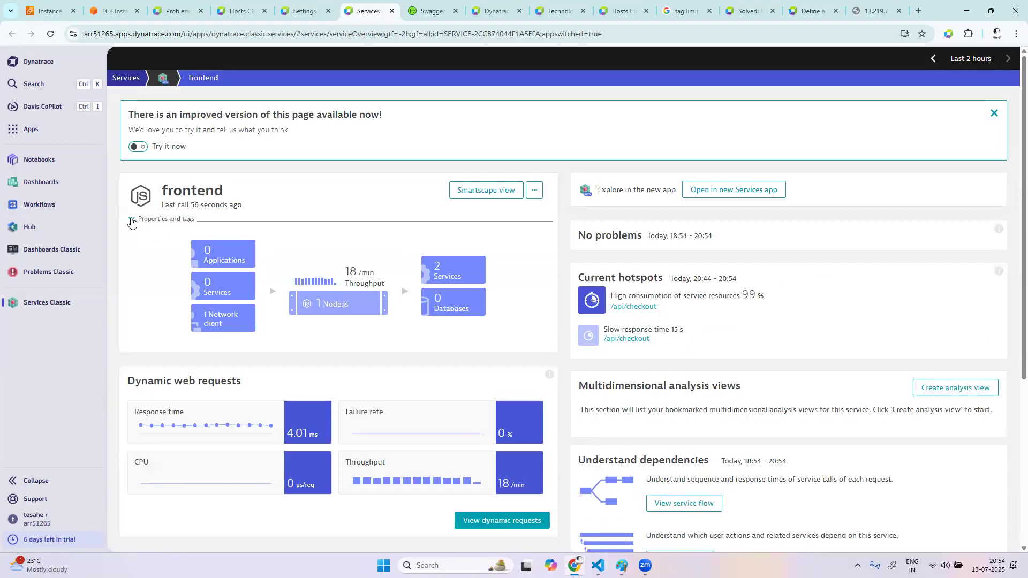
pyautogui.click(143, 220)
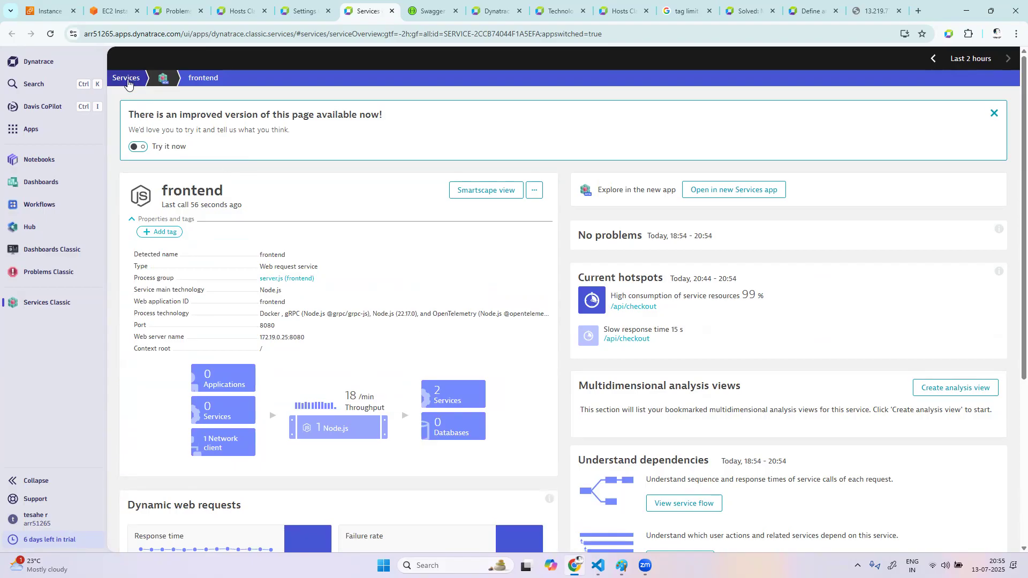
pyautogui.click(126, 78)
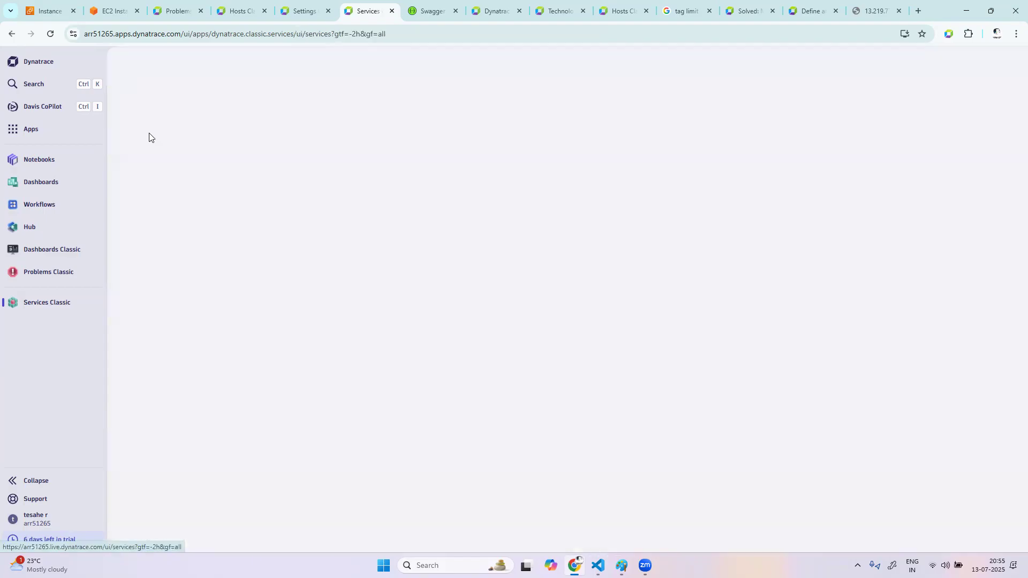
# Dismiss the leftover environment search over the metric events settings and reload the Problems page to check for new problems
pyautogui.click(304, 12)
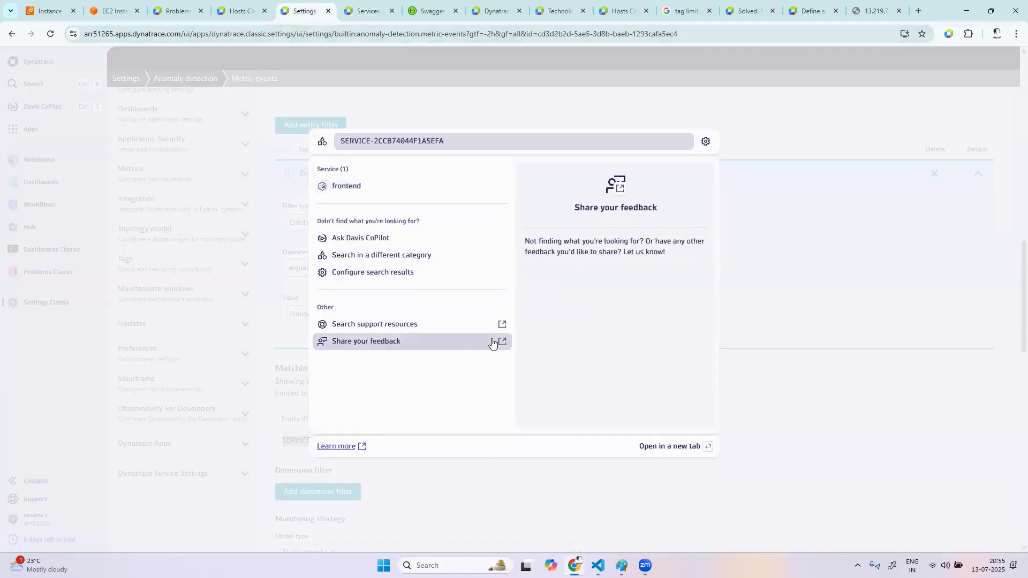
pyautogui.click(792, 187)
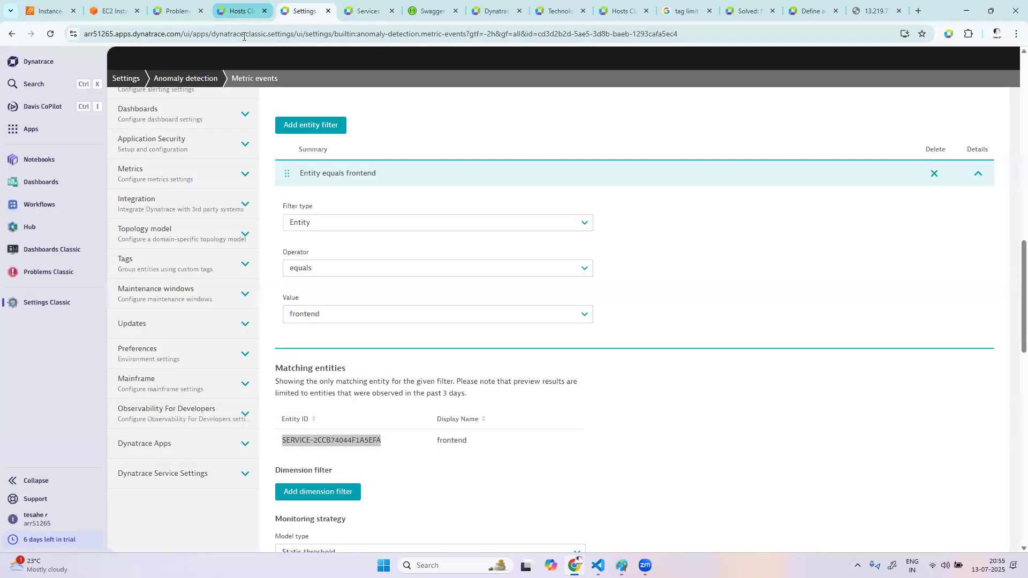
pyautogui.click(171, 12)
pyautogui.click(50, 34)
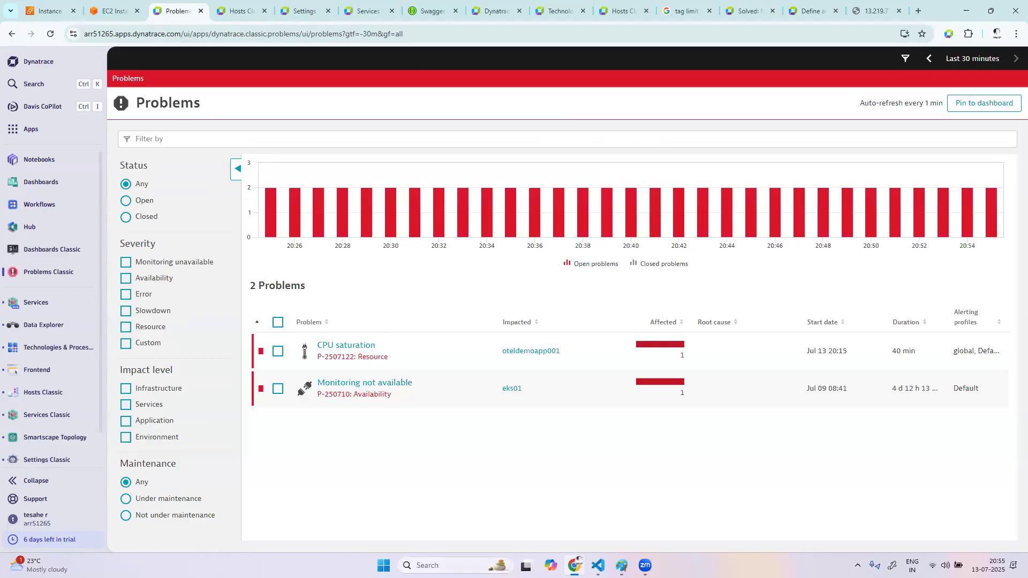
# Switch to the EC2 terminal and start the angular-frontend container with docker start 86966e854912
pyautogui.click(113, 11)
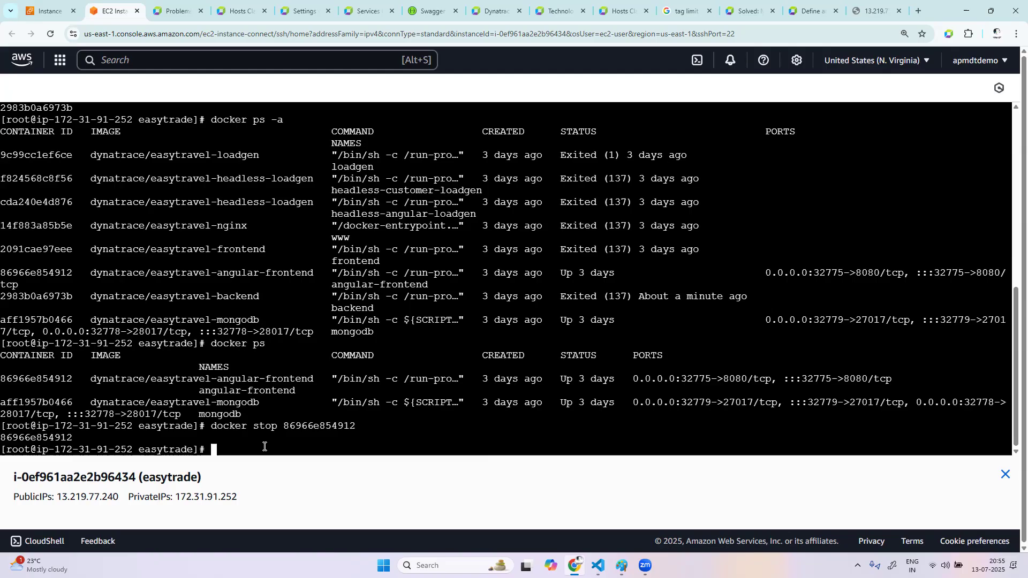
pyautogui.write('docker ')
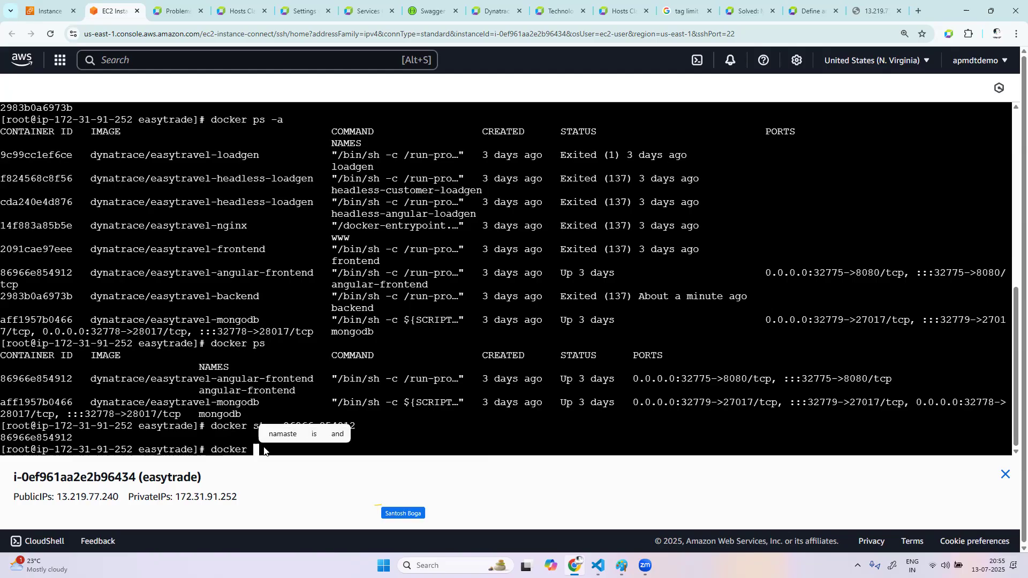
pyautogui.write('start')
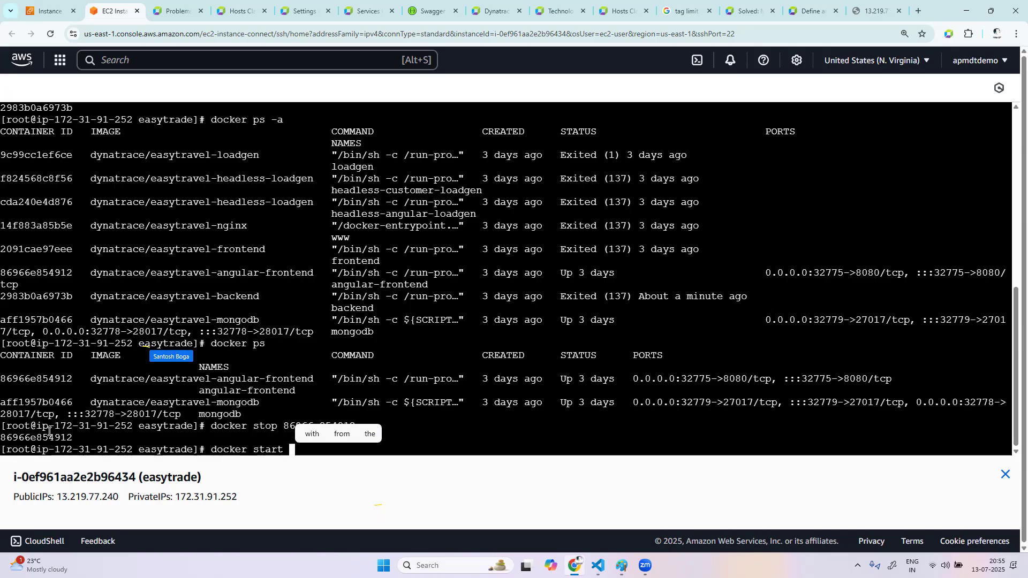
pyautogui.doubleClick(30, 379)
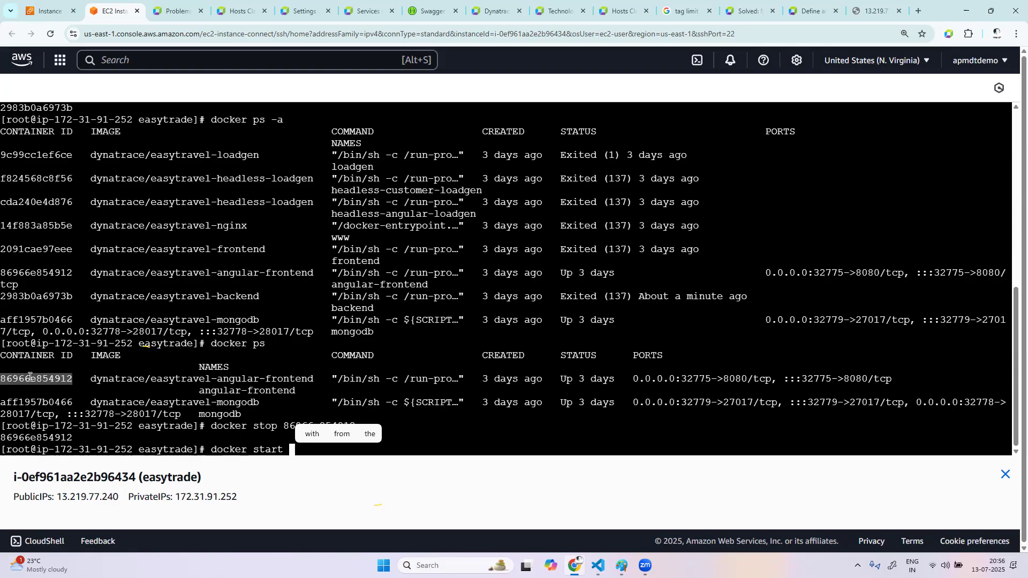
pyautogui.rightClick(30, 377)
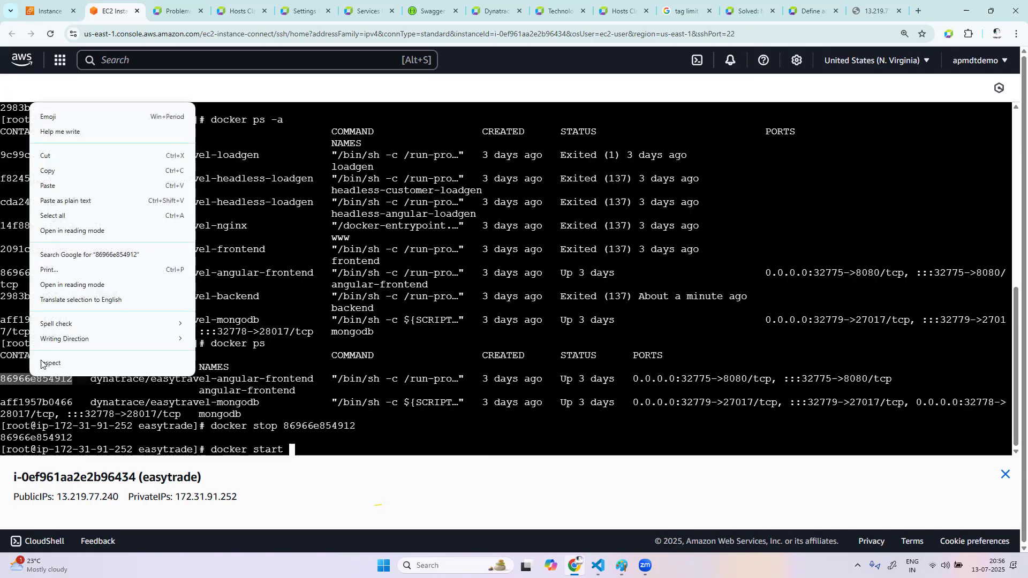
pyautogui.click(49, 172)
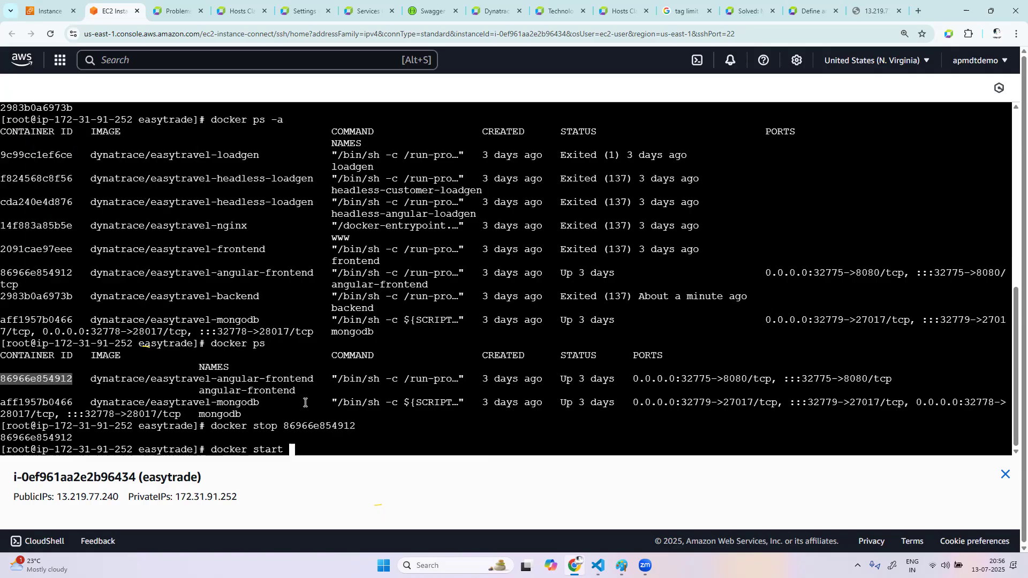
pyautogui.rightClick(336, 445)
pyautogui.click(363, 251)
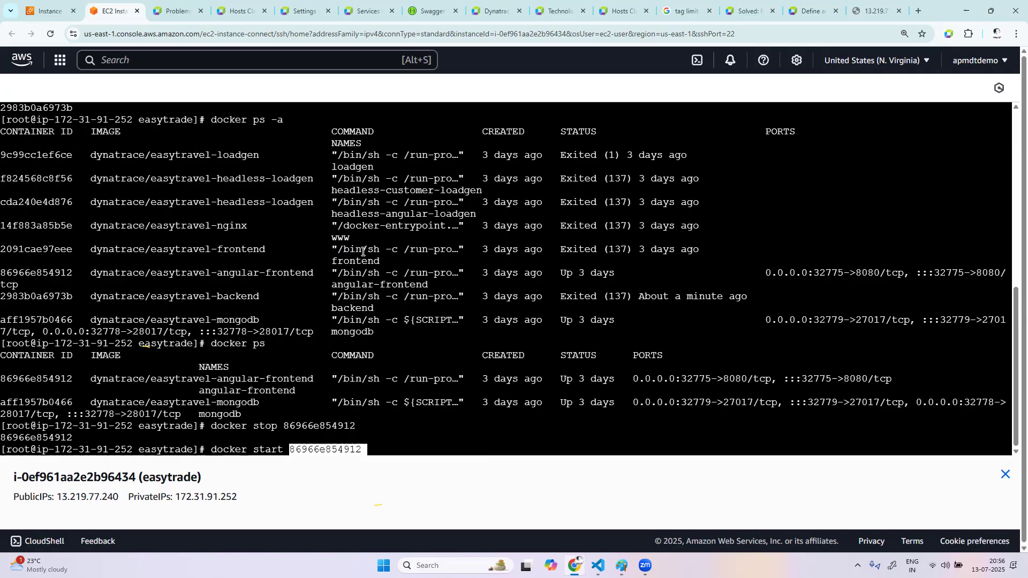
pyautogui.press('Return')
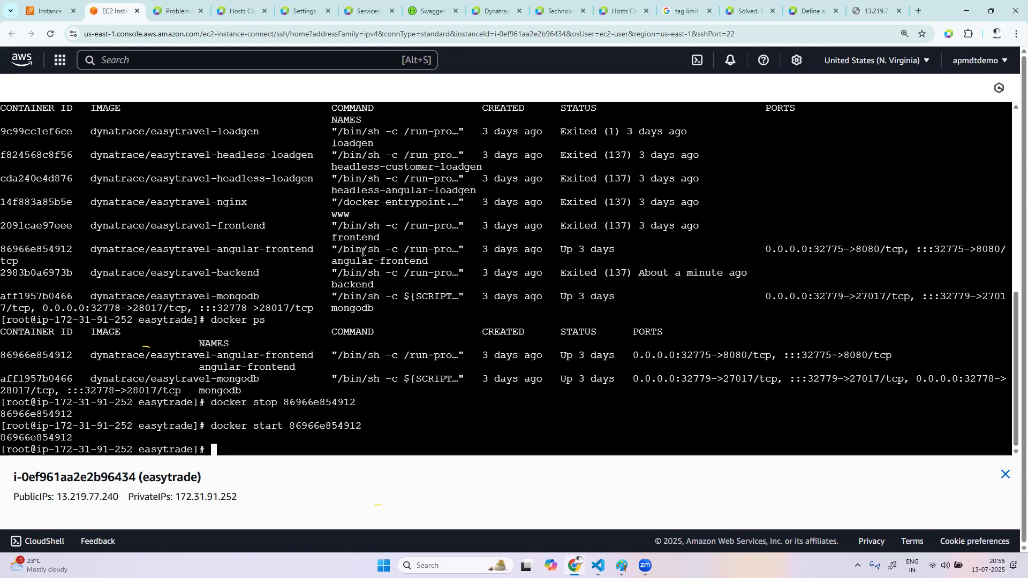
# Start the easytravel-backend container with docker start, copying its ID 2983b0a6973b from the earlier terminal output
pyautogui.write('docker ')
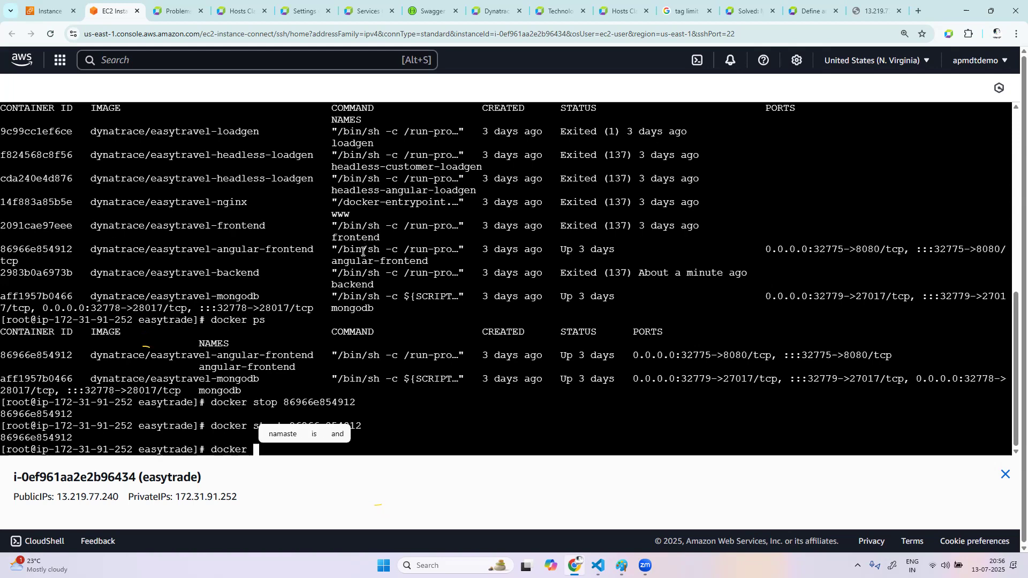
pyautogui.write('start')
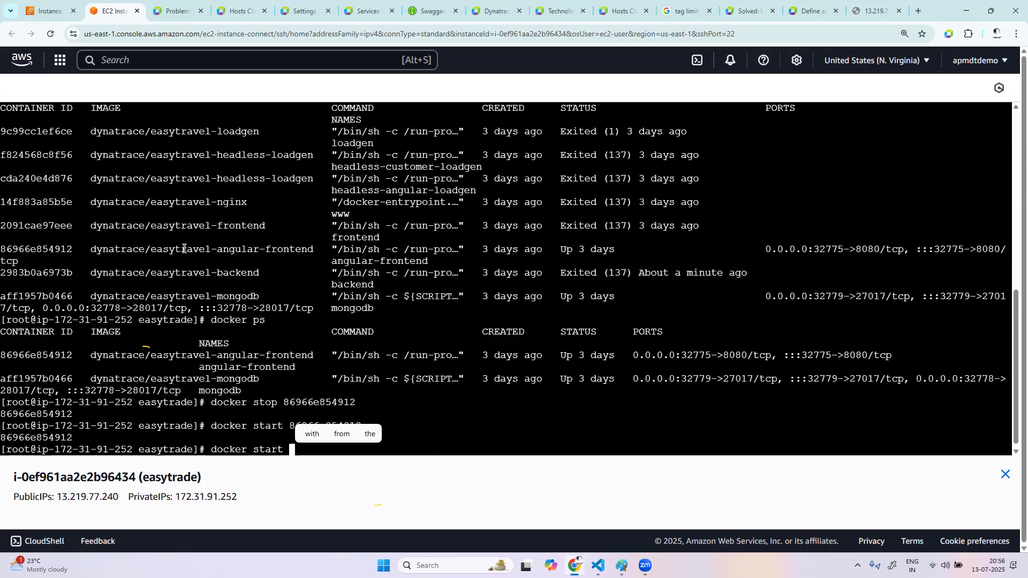
pyautogui.scroll(1, 244, 233)
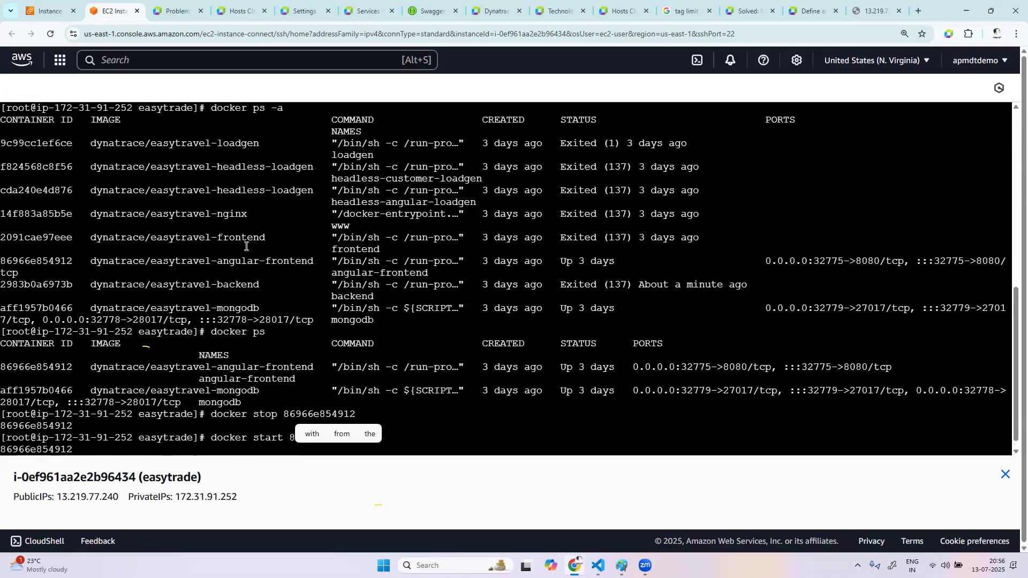
pyautogui.doubleClick(48, 288)
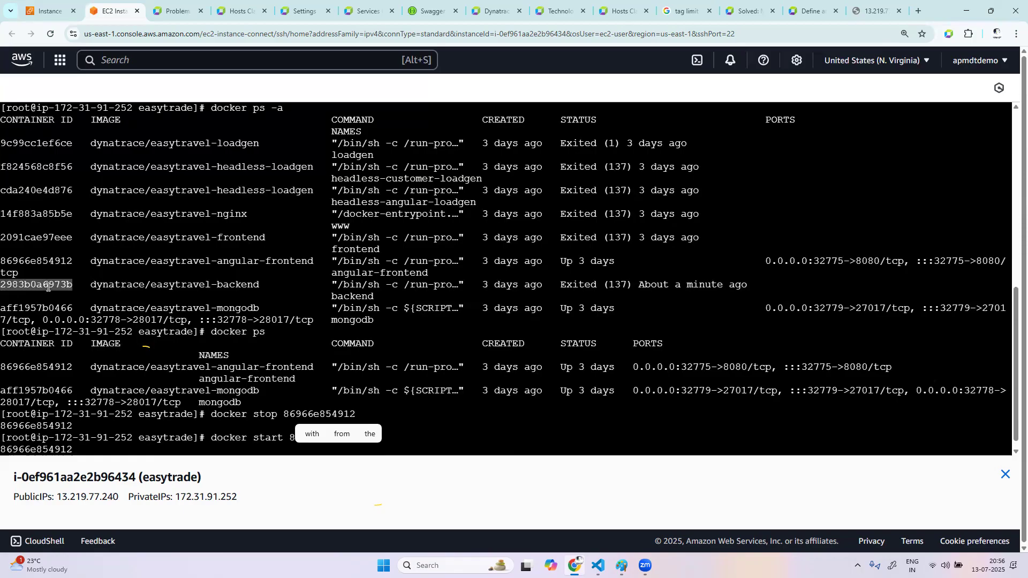
pyautogui.rightClick(48, 288)
pyautogui.click(65, 82)
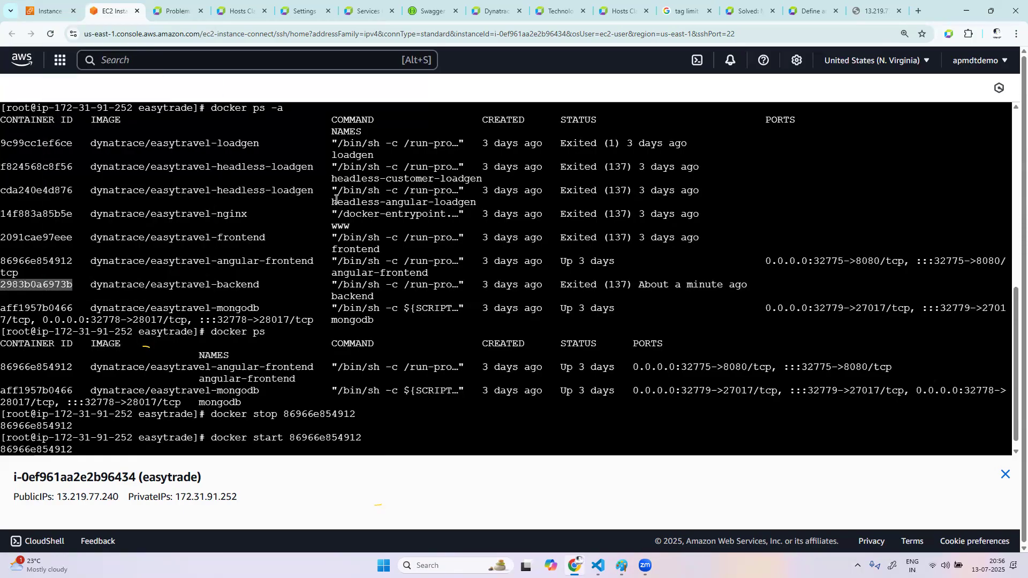
pyautogui.scroll(2, 287, 243)
pyautogui.scroll(9, 287, 246)
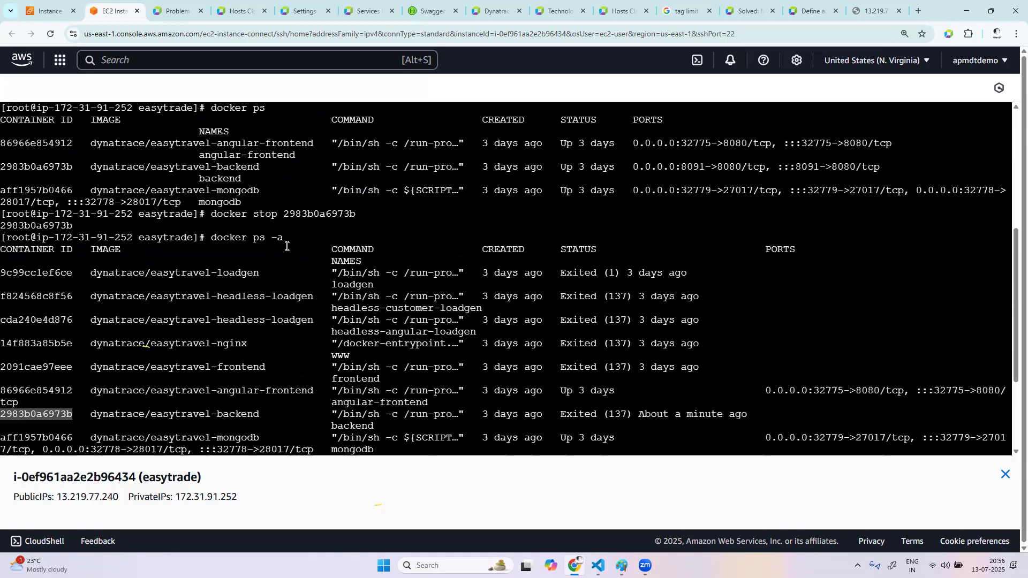
pyautogui.scroll(1, 287, 246)
pyautogui.scroll(3, 317, 226)
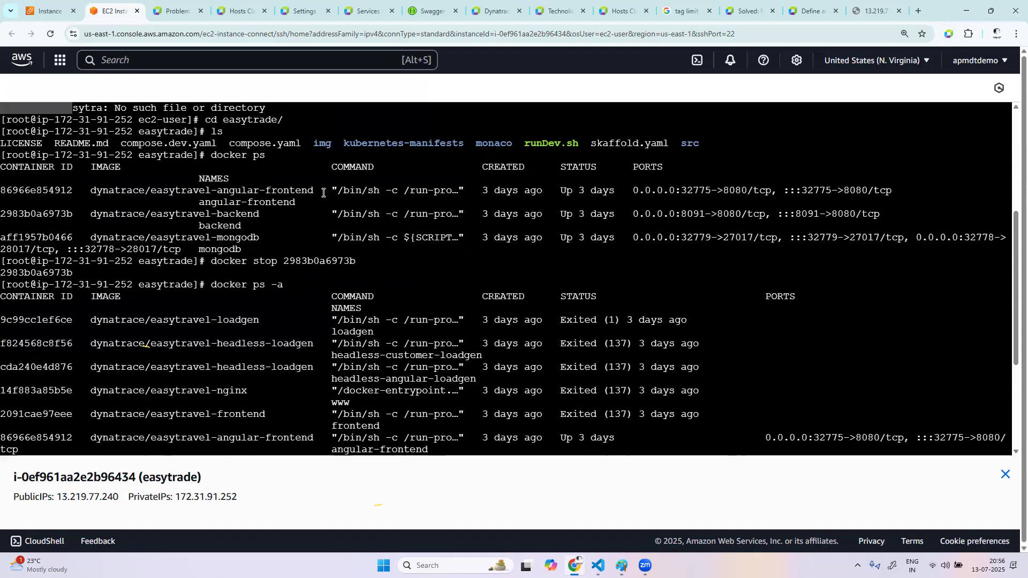
pyautogui.doubleClick(313, 259)
pyautogui.rightClick(313, 258)
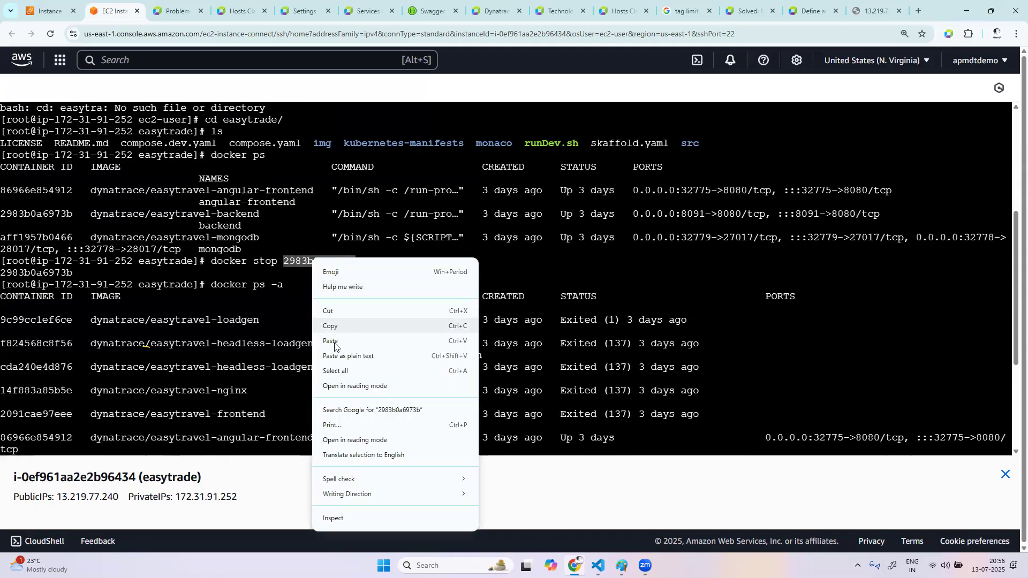
pyautogui.click(337, 325)
pyautogui.scroll(-5, 485, 342)
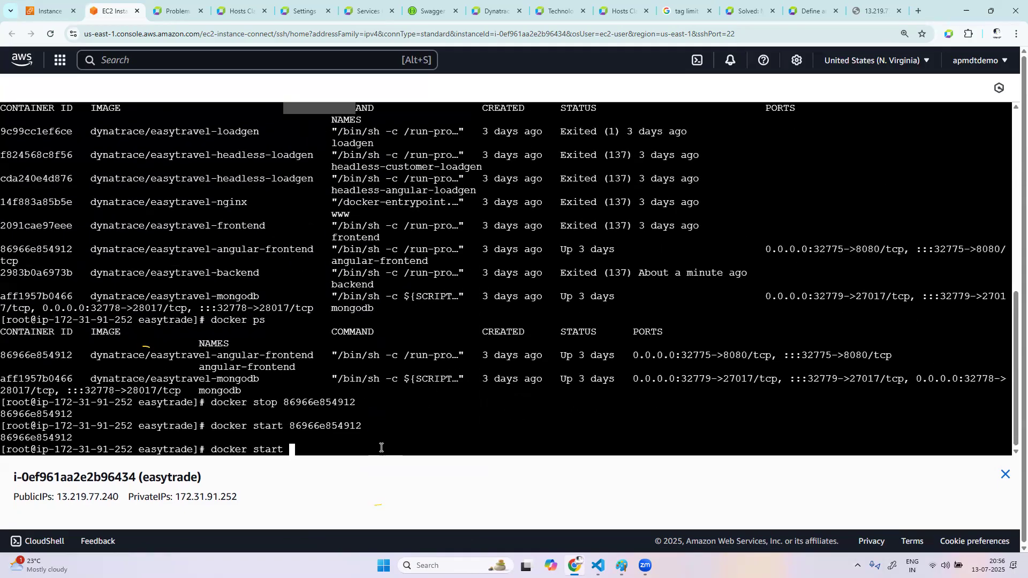
pyautogui.rightClick(382, 447)
pyautogui.click(409, 259)
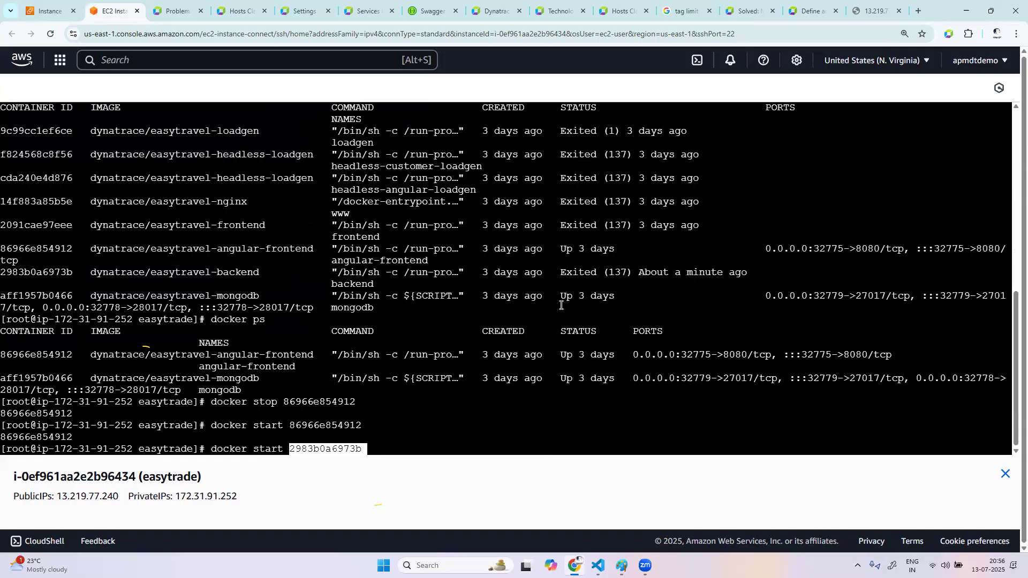
pyautogui.press('Return')
# List the running containers with docker ps and close the browser tab of the old easyTravel page
pyautogui.write('docker ps')
pyautogui.press('Return')
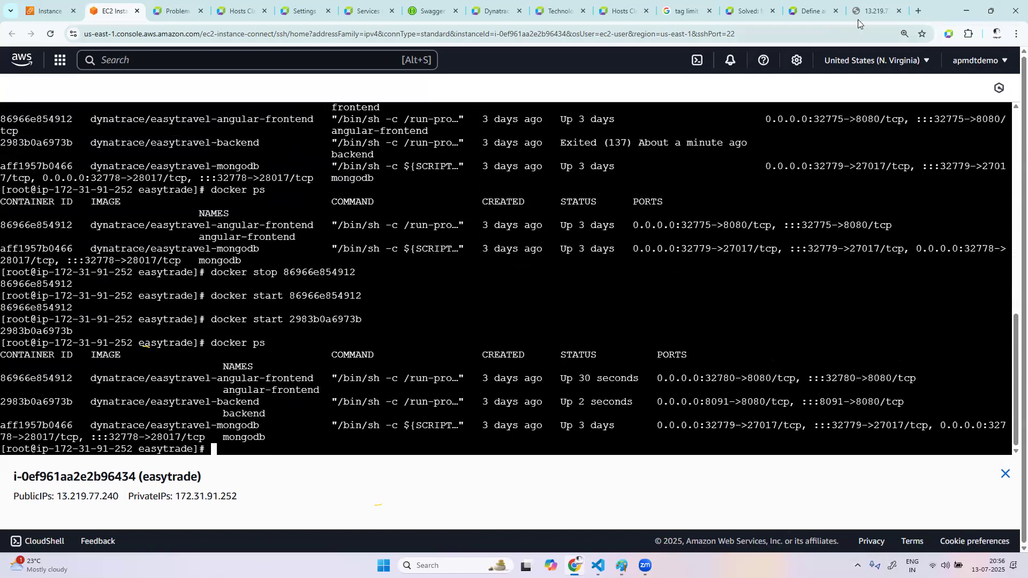
pyautogui.click(898, 11)
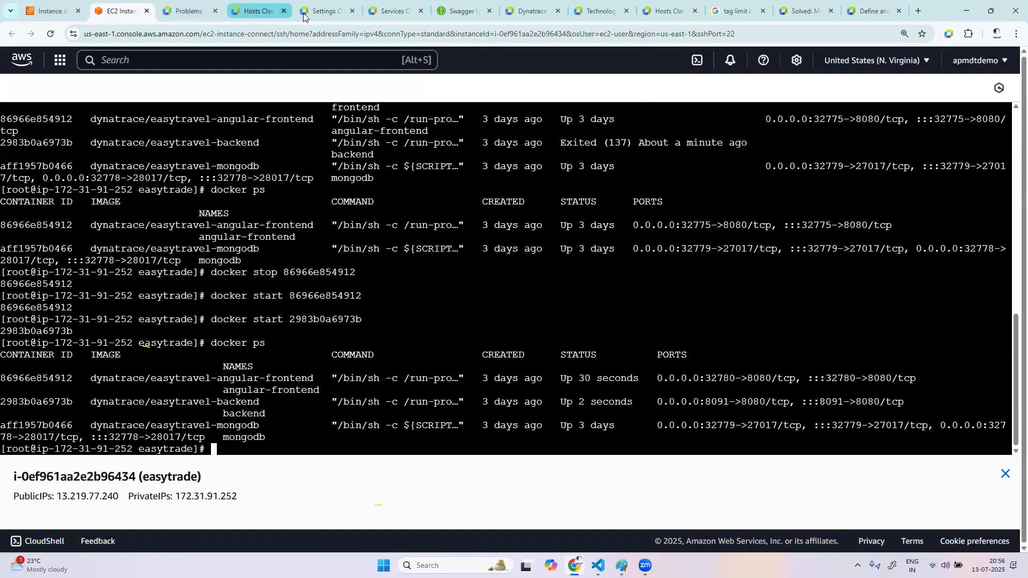
# In Dynatrace Frontend, open the angular easytravel application, expand its tags and detection rules, and select the URL in the rule
pyautogui.click(191, 11)
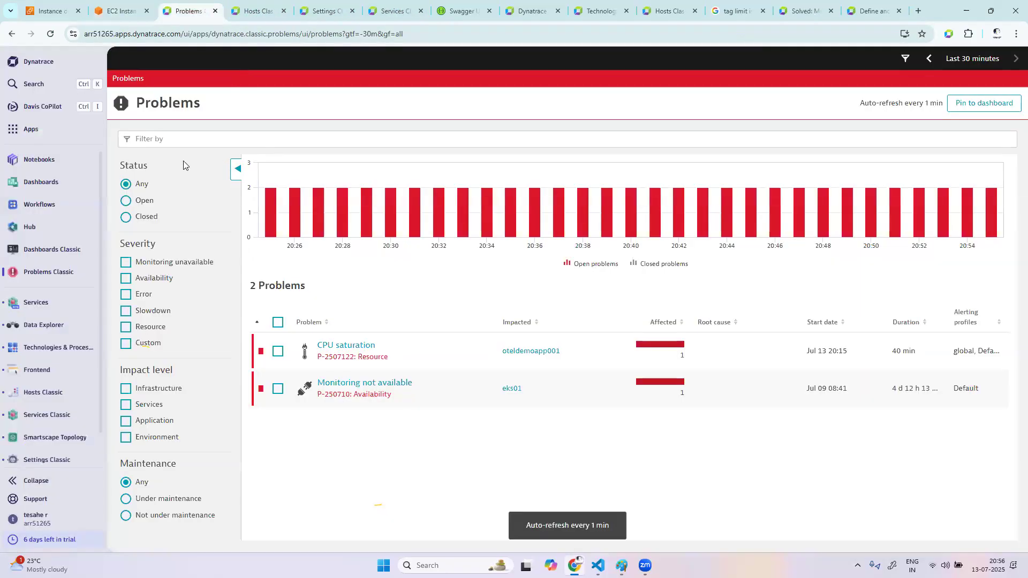
pyautogui.click(42, 370)
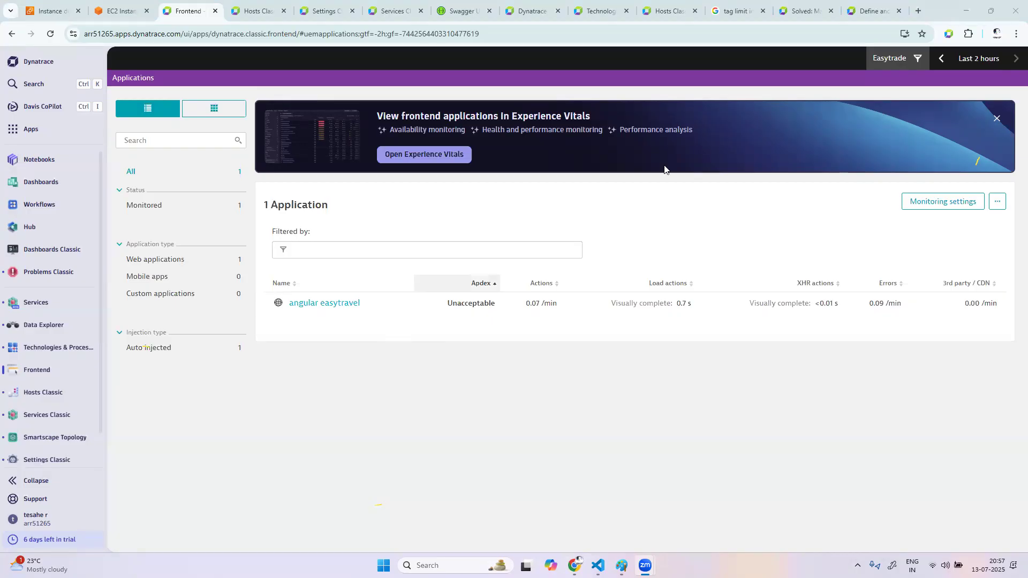
pyautogui.click(334, 303)
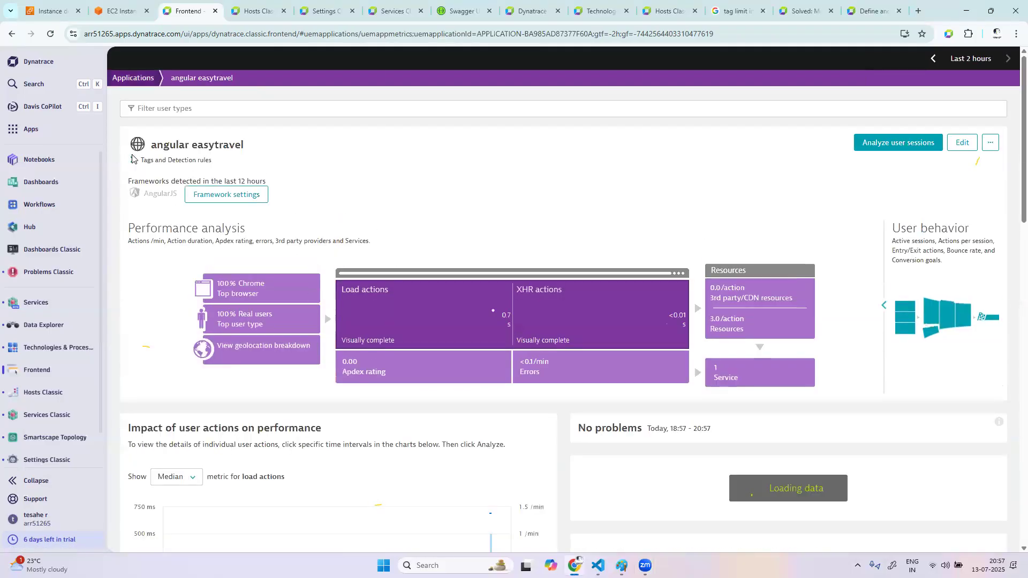
pyautogui.click(133, 162)
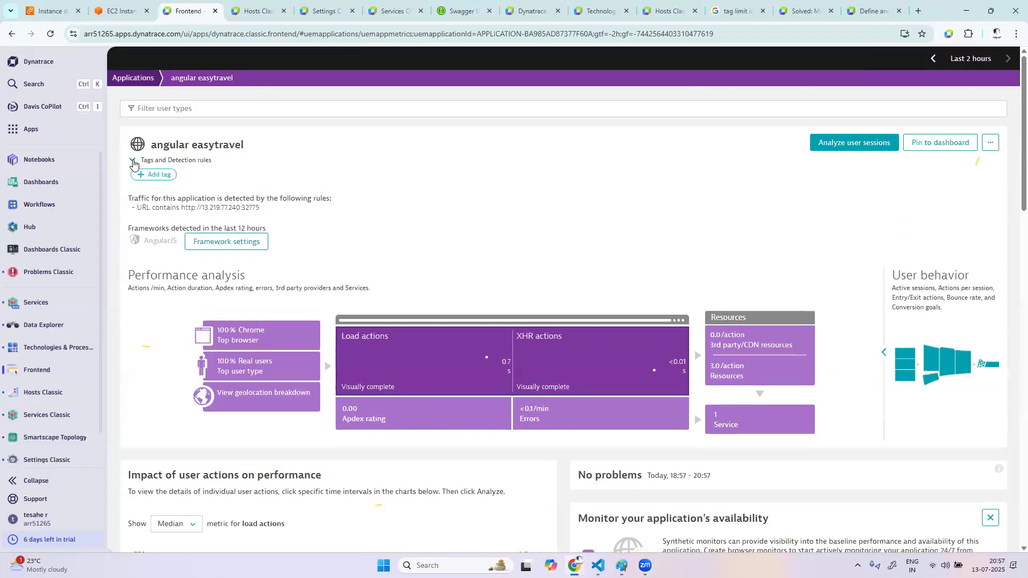
pyautogui.moveTo(259, 208); pyautogui.dragTo(181, 208)
pyautogui.hotkey('ctrl', 'c')
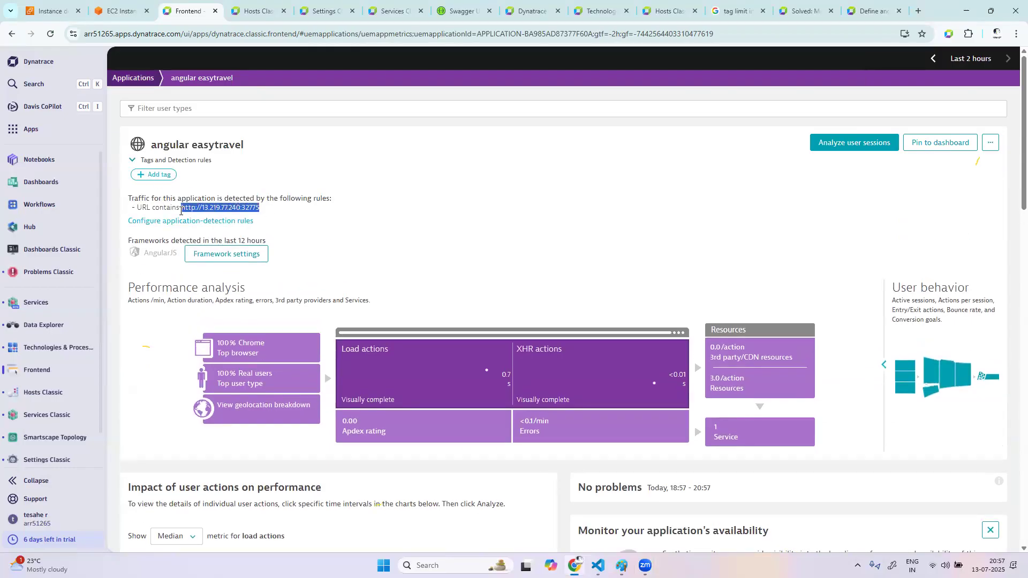
pyautogui.hotkey('ctrl', 't')
pyautogui.hotkey('ctrl', 'v')
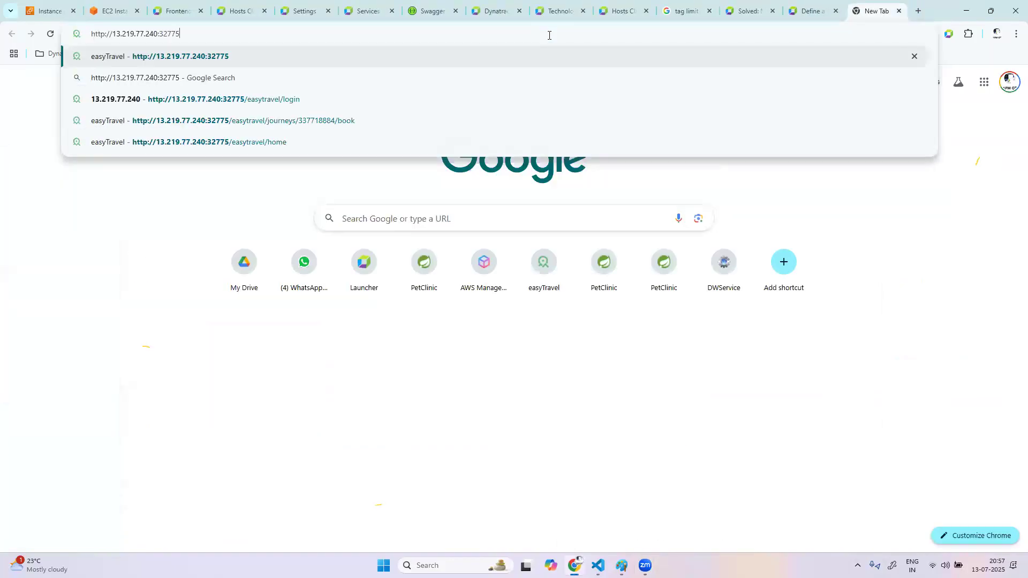
pyautogui.press('Return')
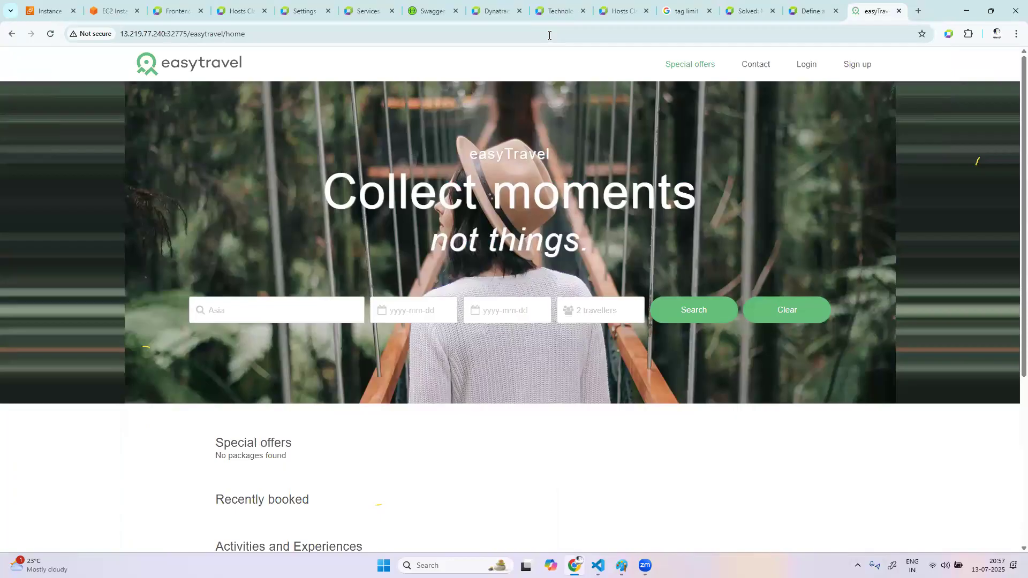
pyautogui.click(51, 34)
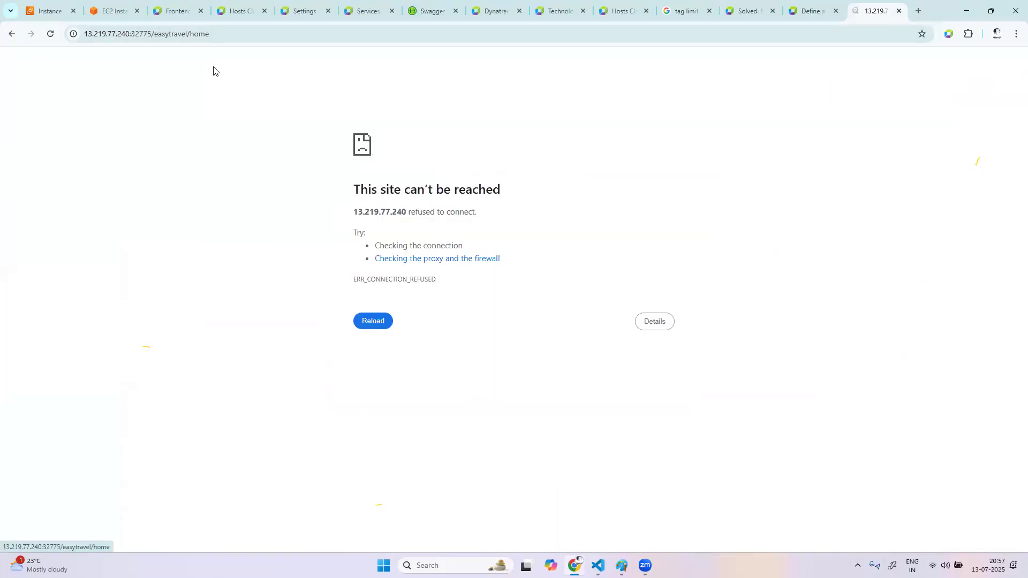
pyautogui.click(54, 36)
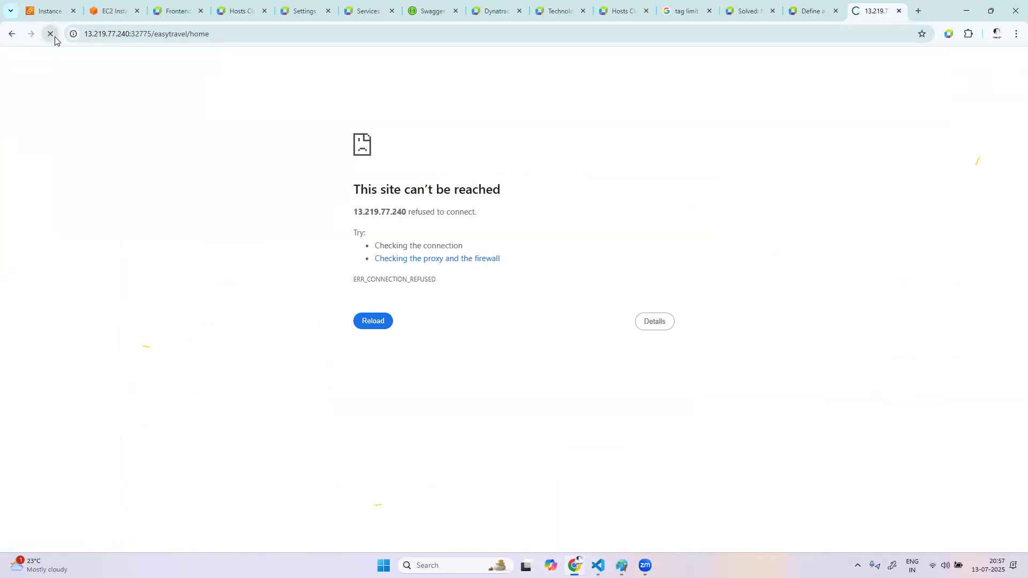
pyautogui.click(50, 33)
pyautogui.click(304, 38)
pyautogui.write('\\')
pyautogui.press('Return')
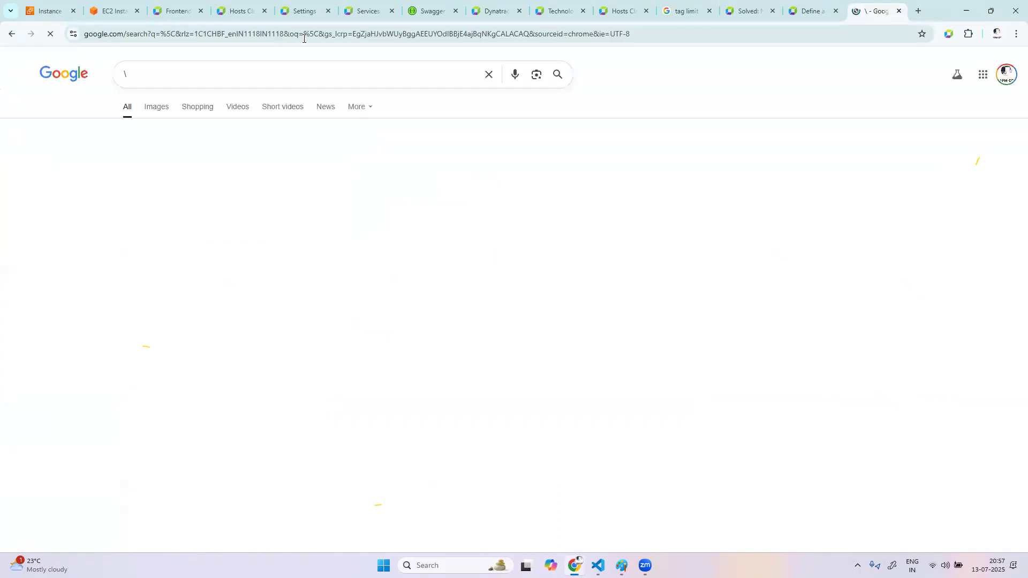
pyautogui.click(15, 35)
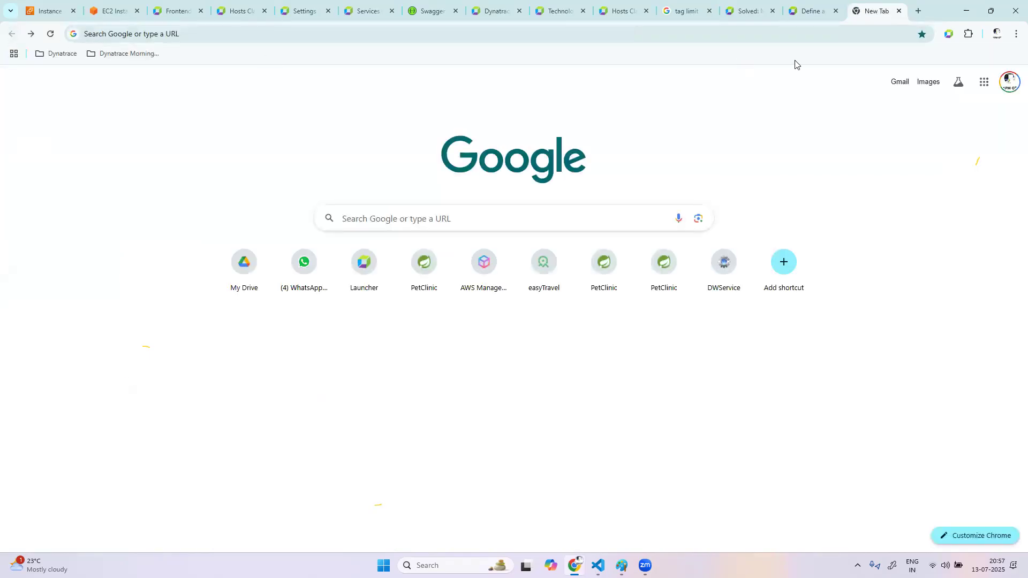
# Copy the easyTravel URL from the Dynatrace application-detection rule again and load it in the blank browser tab
pyautogui.click(177, 11)
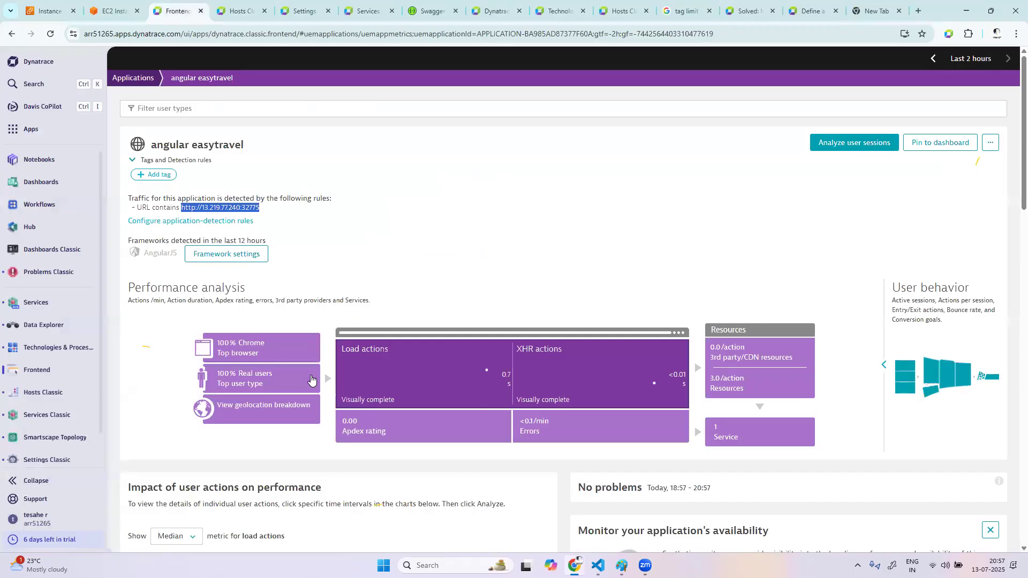
pyautogui.rightClick(248, 215)
pyautogui.click(268, 221)
pyautogui.click(877, 11)
pyautogui.click(257, 34)
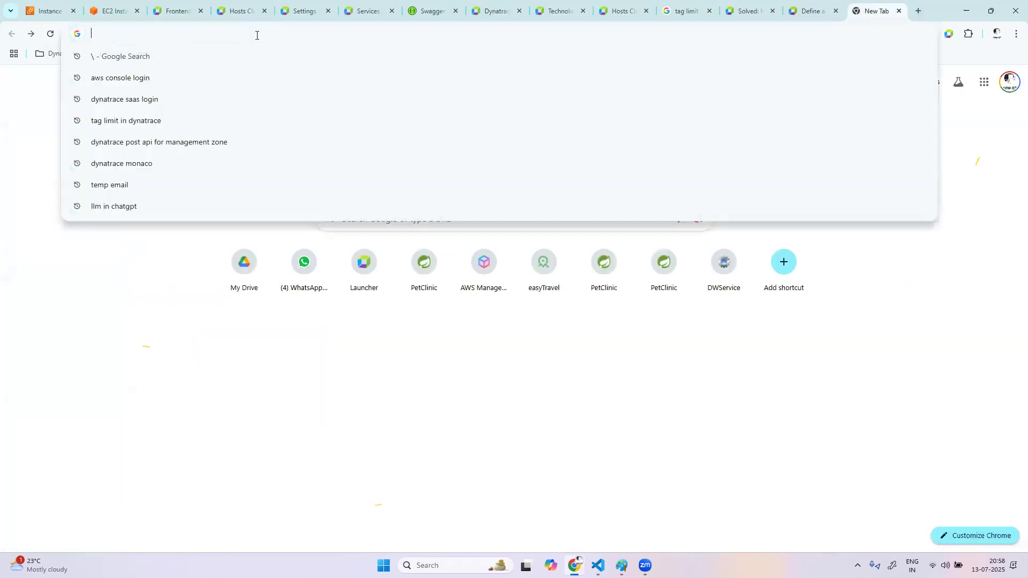
pyautogui.hotkey('ctrl', 'v')
pyautogui.press('Return')
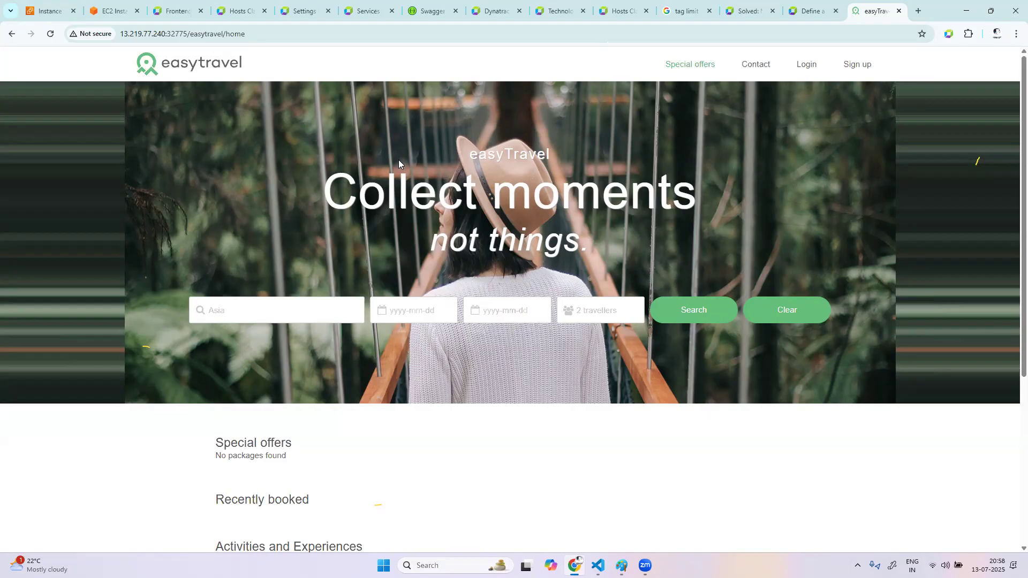
# Search Google in a new tab for the easyTrade GitHub repository with the query "eastytrade gitub"
pyautogui.click(918, 10)
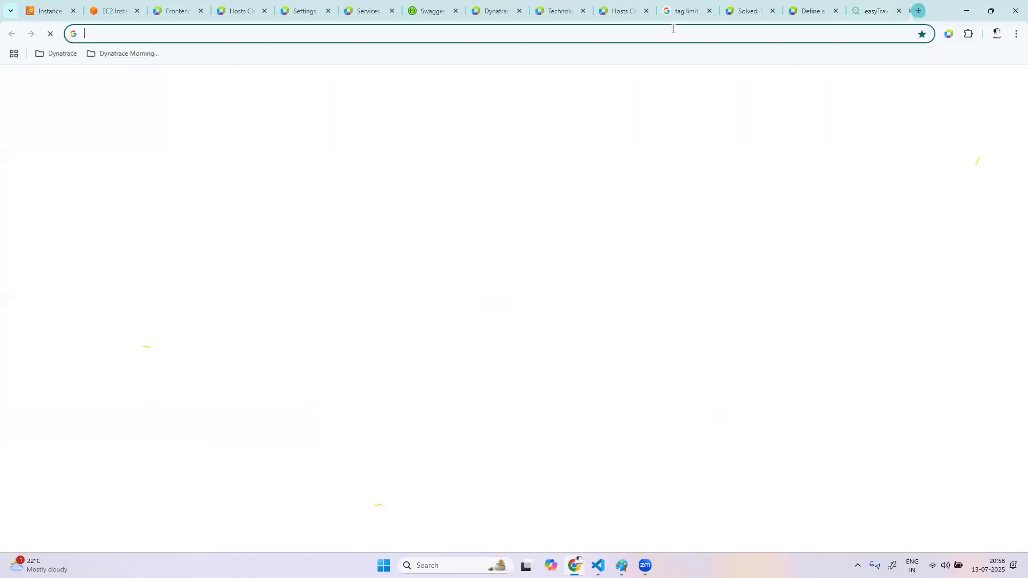
pyautogui.click(515, 34)
pyautogui.write('e')
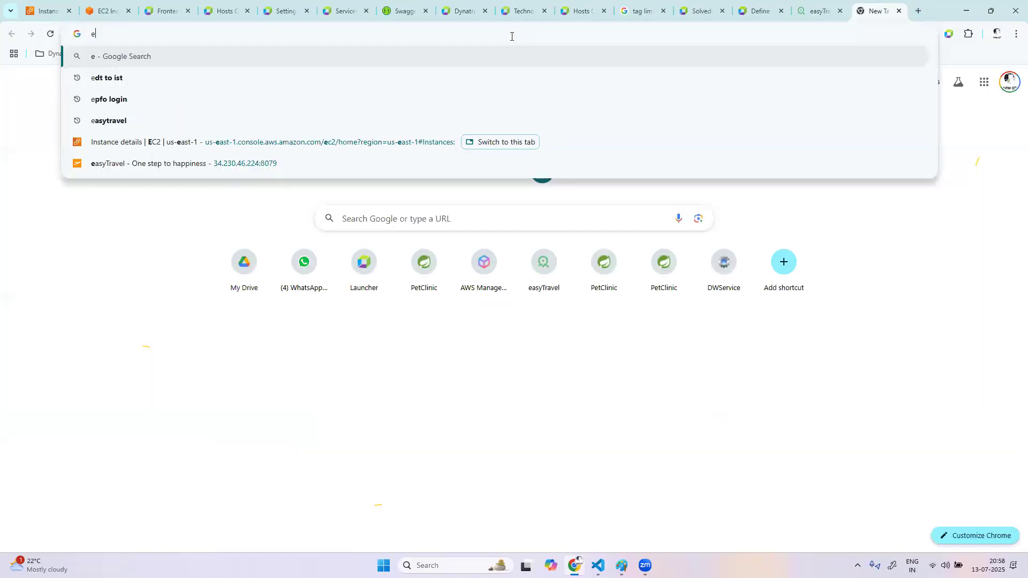
pyautogui.write('astrade')
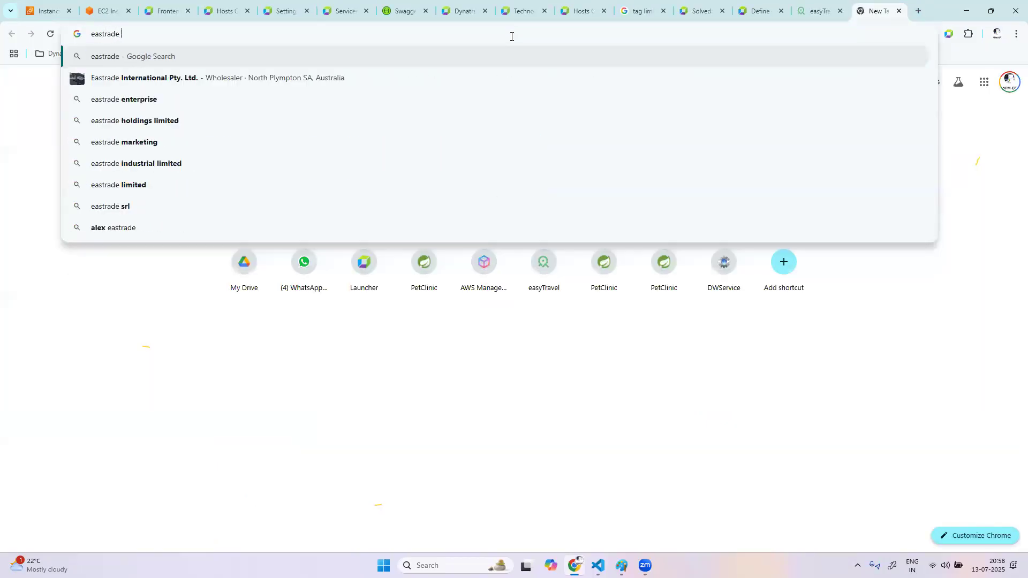
pyautogui.press('BackSpace')
pyautogui.press('BackSpace')
pyautogui.press('BackSpace')
pyautogui.press('BackSpace')
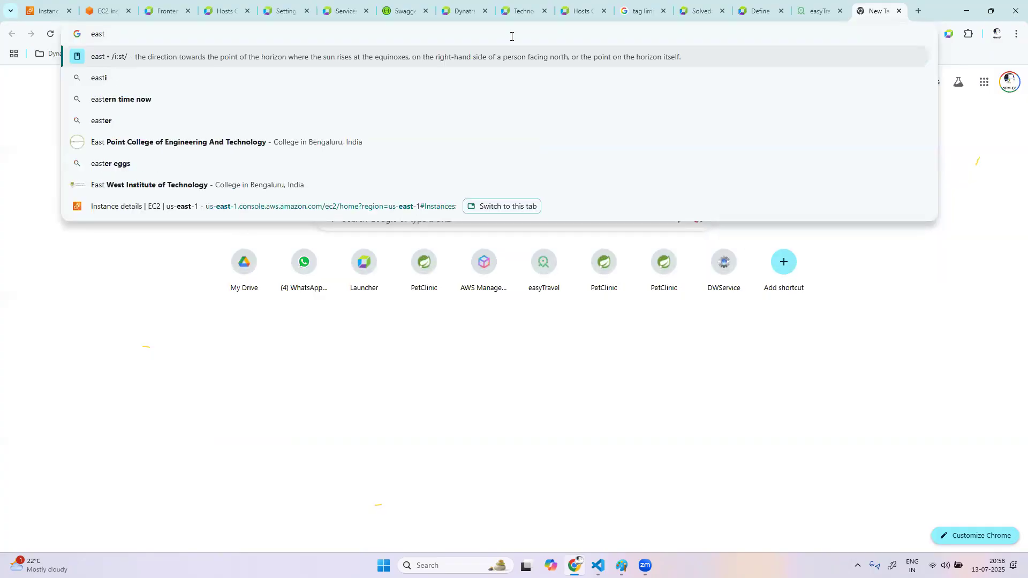
pyautogui.write('ytrade')
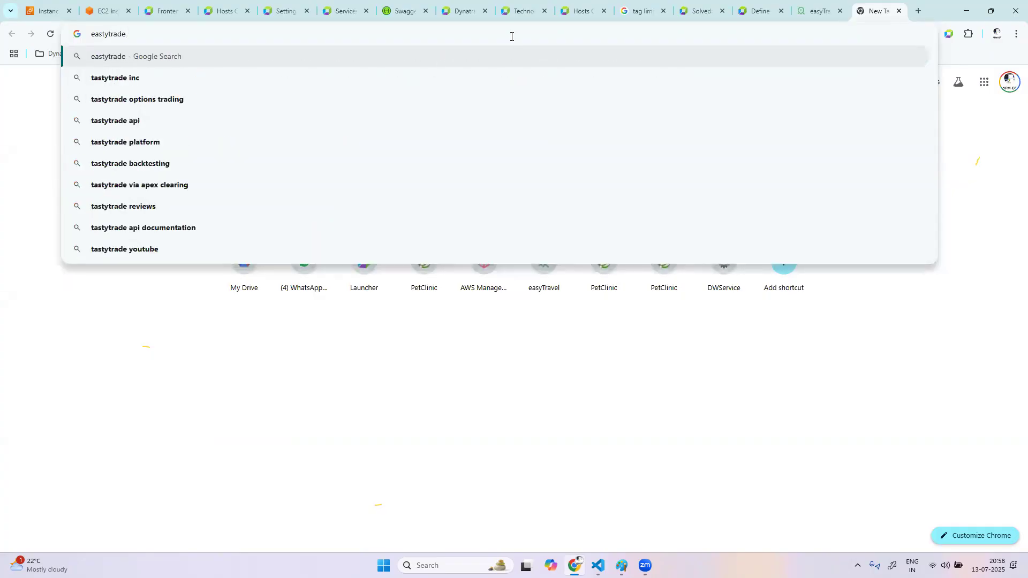
pyautogui.write(' gitub')
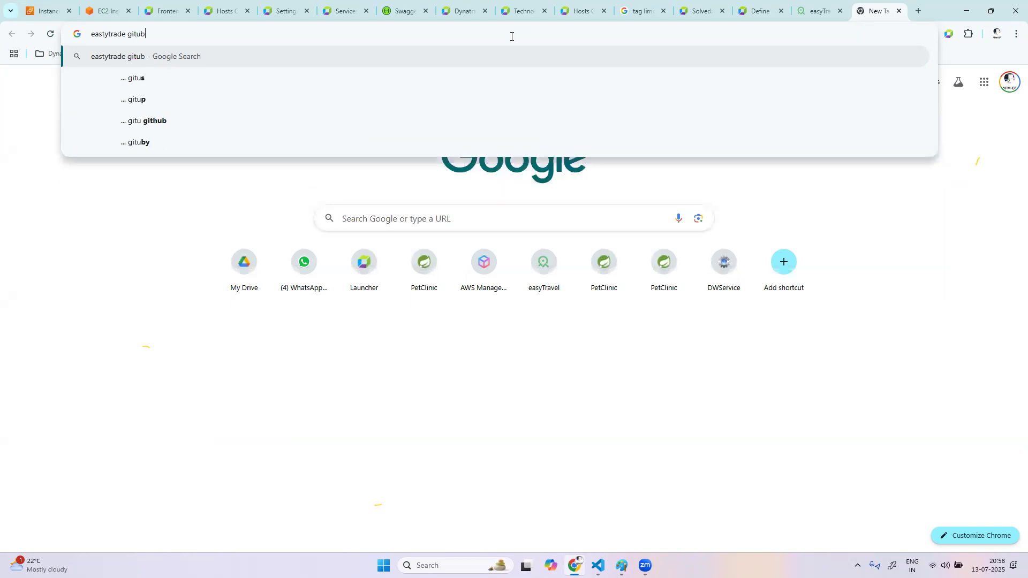
pyautogui.press('Return')
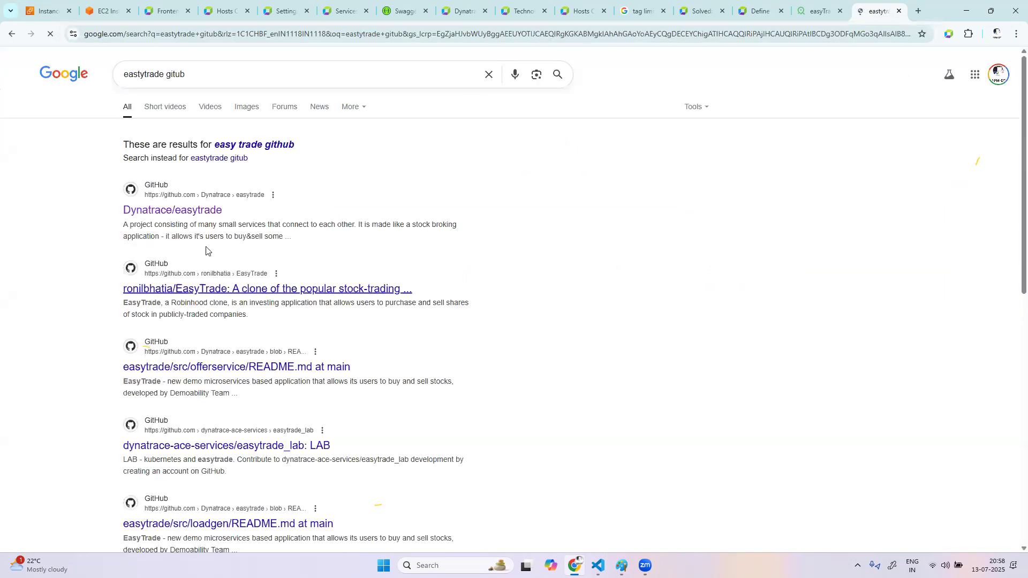
# Open the Dynatrace/easytrade repository from the search results and copy its HTTPS clone URL
pyautogui.click(199, 214)
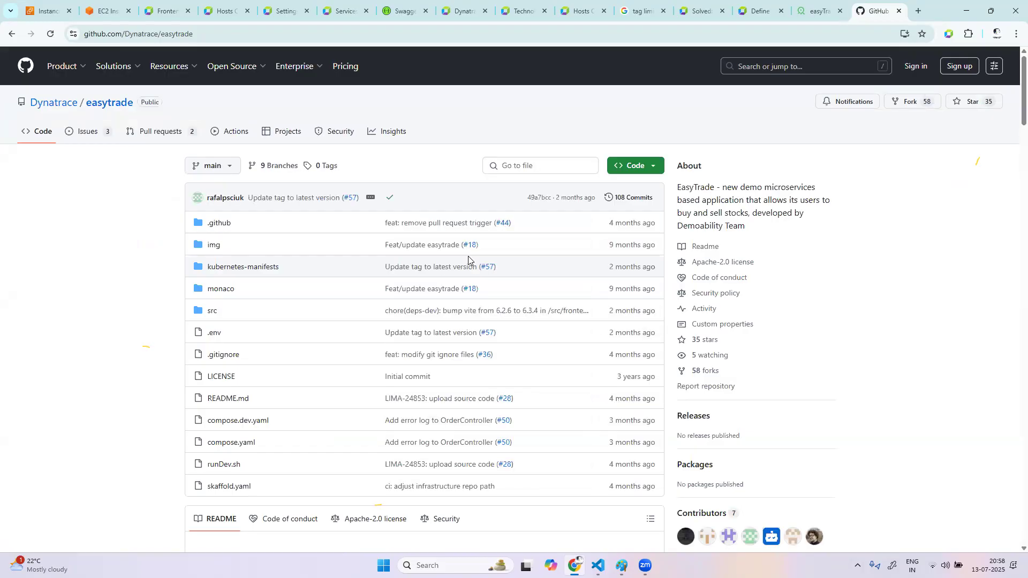
pyautogui.click(652, 171)
pyautogui.click(646, 237)
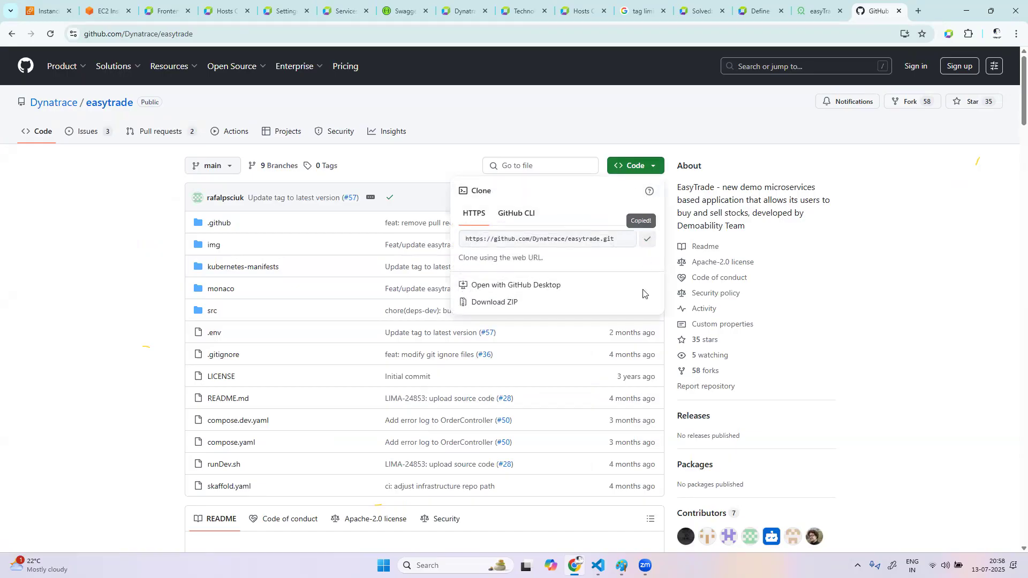
# Return to the Dynatrace application page and open the Metric events page under Anomaly detection in Settings Classic
pyautogui.moveTo(598, 565)
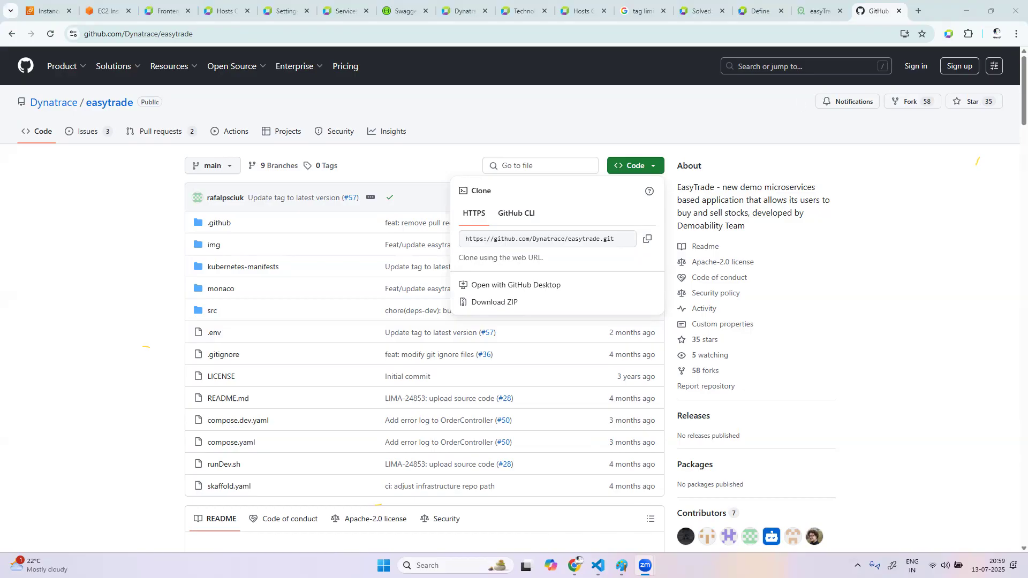
pyautogui.click(168, 13)
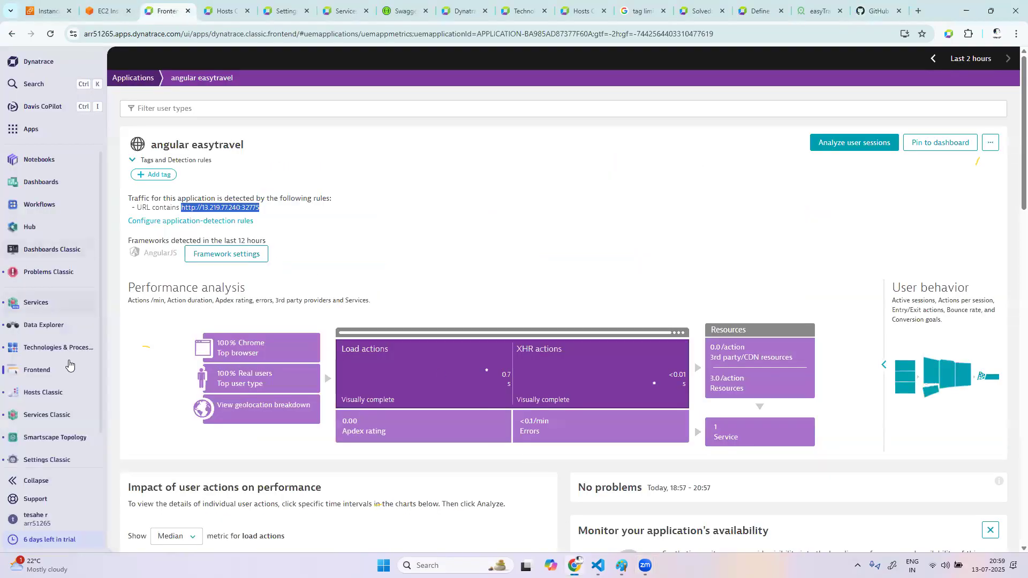
pyautogui.rightClick(67, 438)
pyautogui.rightClick(62, 462)
pyautogui.click(62, 462)
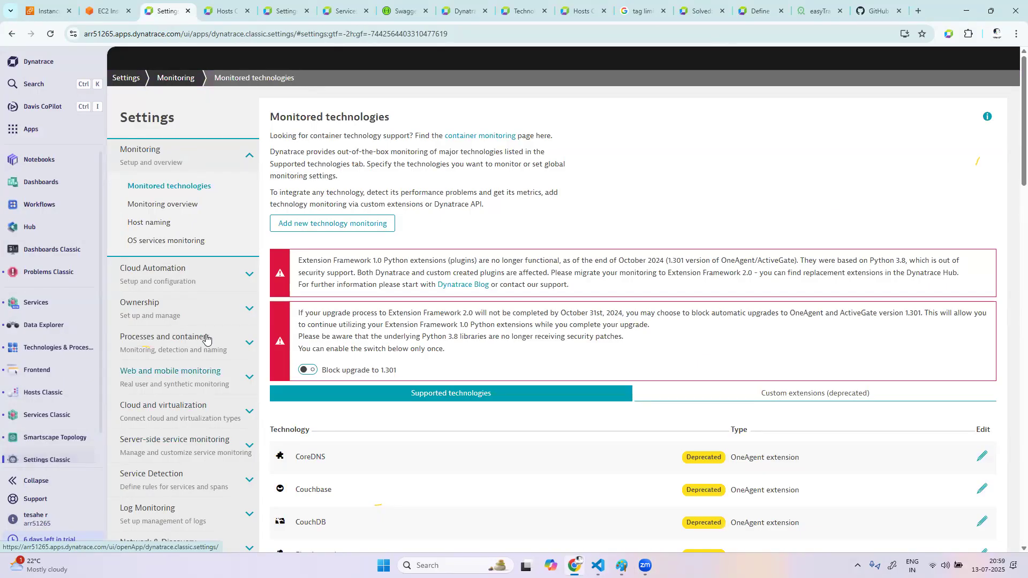
pyautogui.scroll(-3, 190, 402)
pyautogui.scroll(-2, 187, 401)
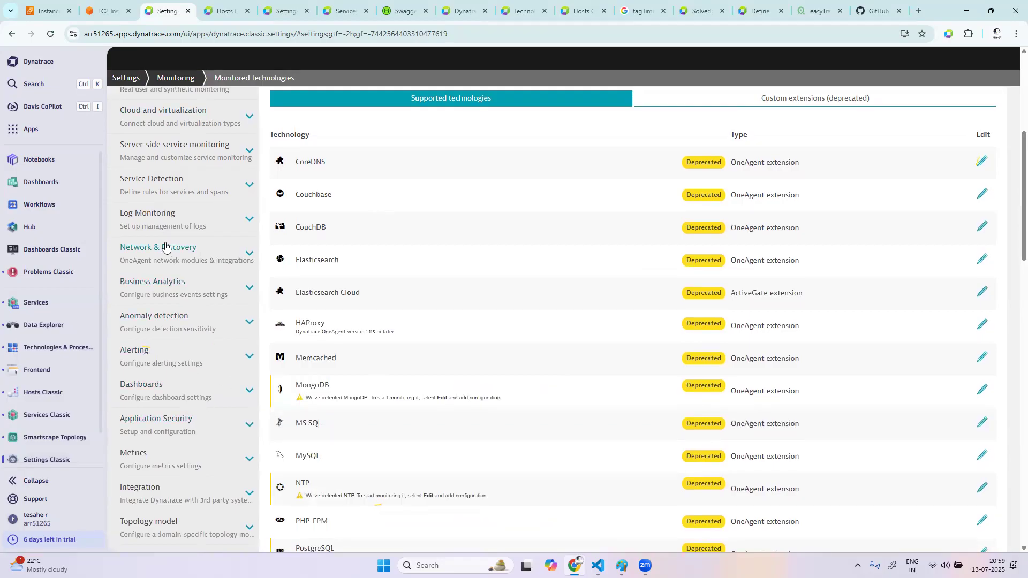
pyautogui.scroll(1, 182, 171)
pyautogui.scroll(3, 181, 171)
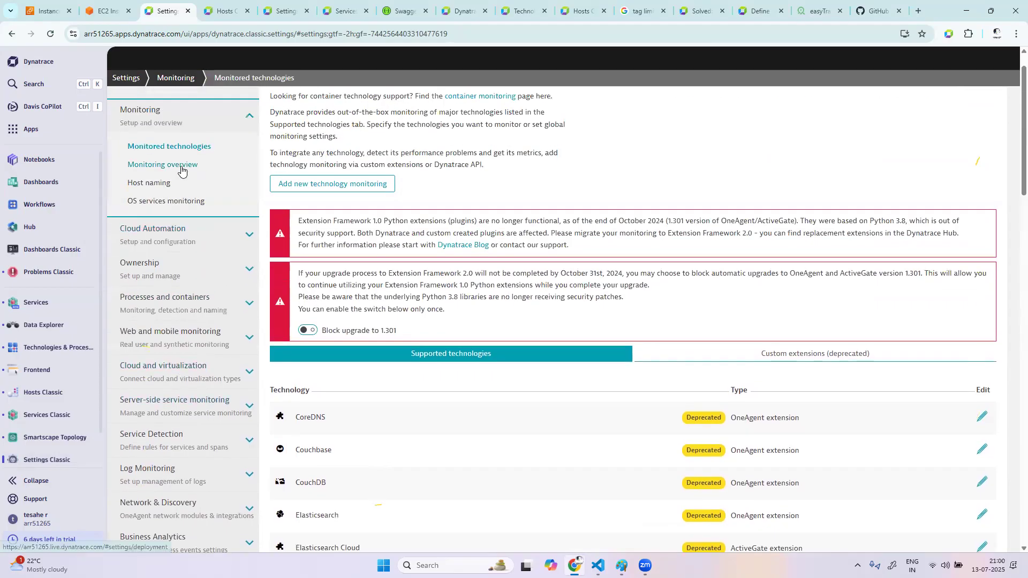
pyautogui.scroll(-5, 174, 241)
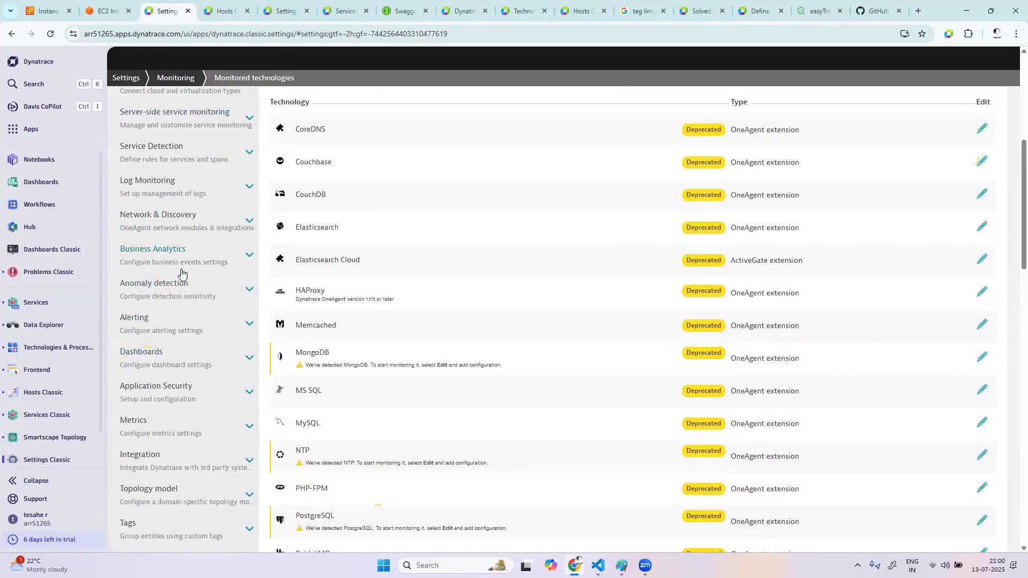
pyautogui.click(176, 292)
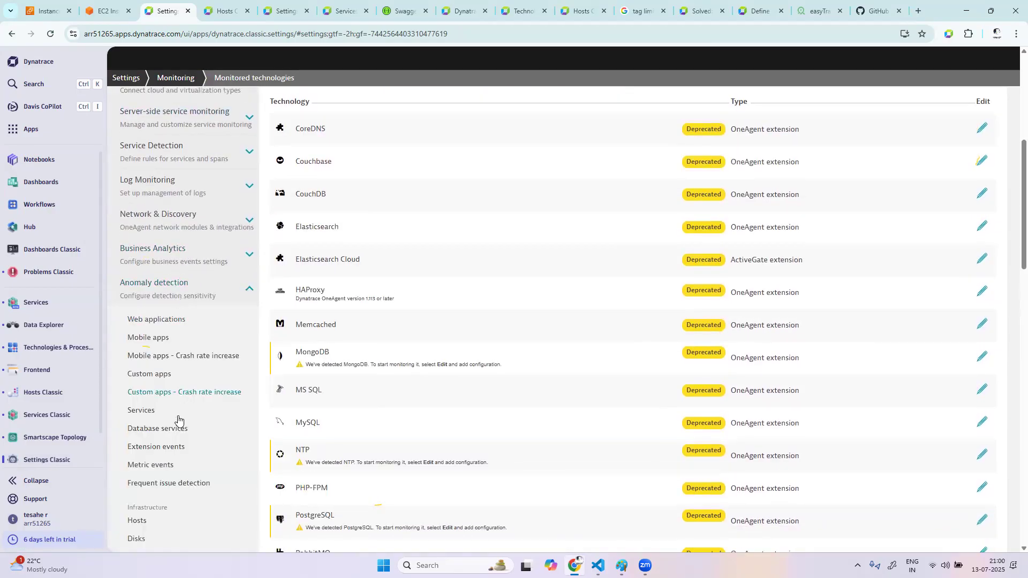
pyautogui.click(182, 463)
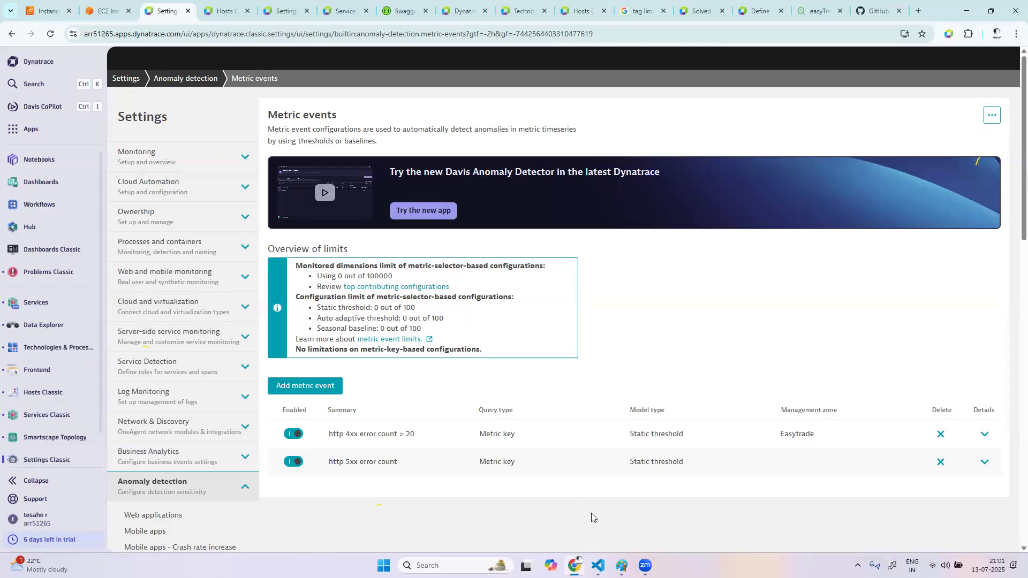
# Switch to Paint and start a new blank canvas, discarding the unsaved drawing
pyautogui.click(621, 565)
pyautogui.click(13, 23)
pyautogui.click(43, 49)
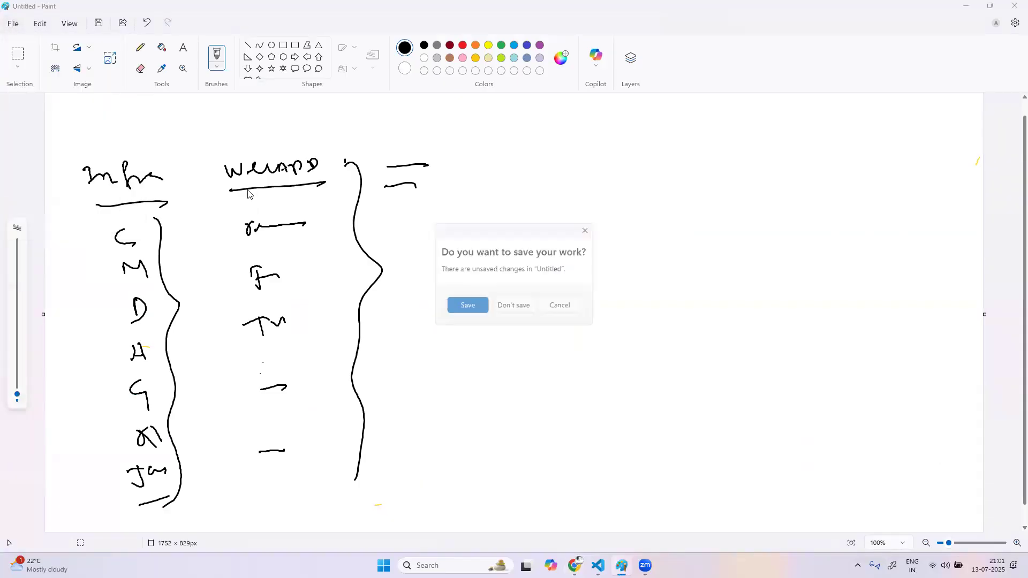
pyautogui.click(524, 311)
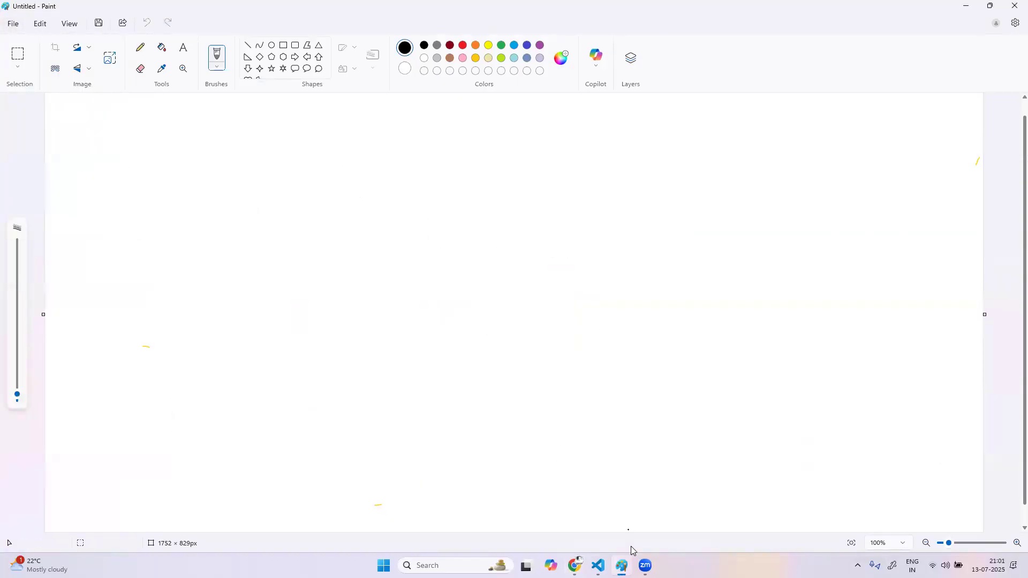
pyautogui.moveTo(577, 560)
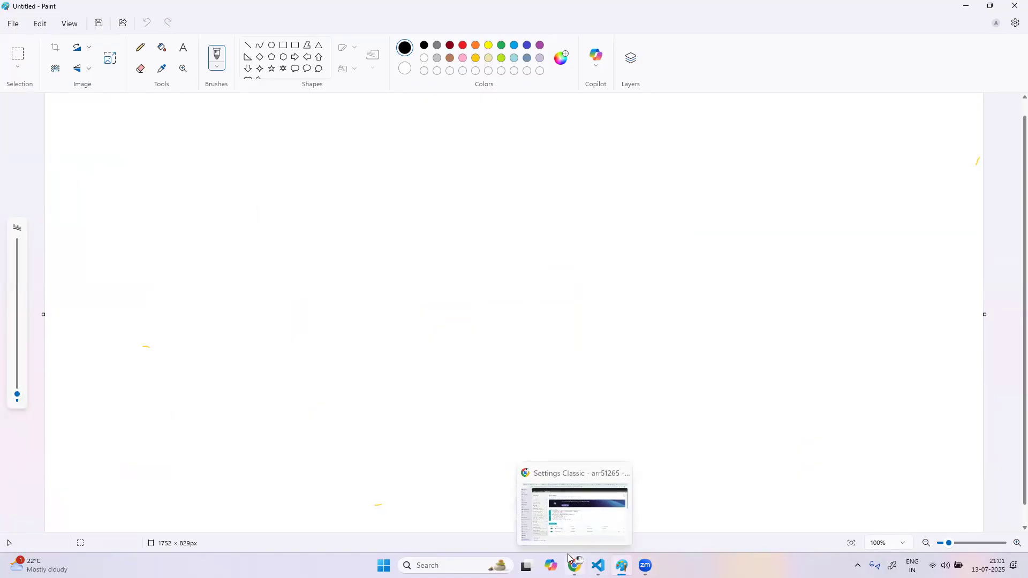
pyautogui.click(564, 515)
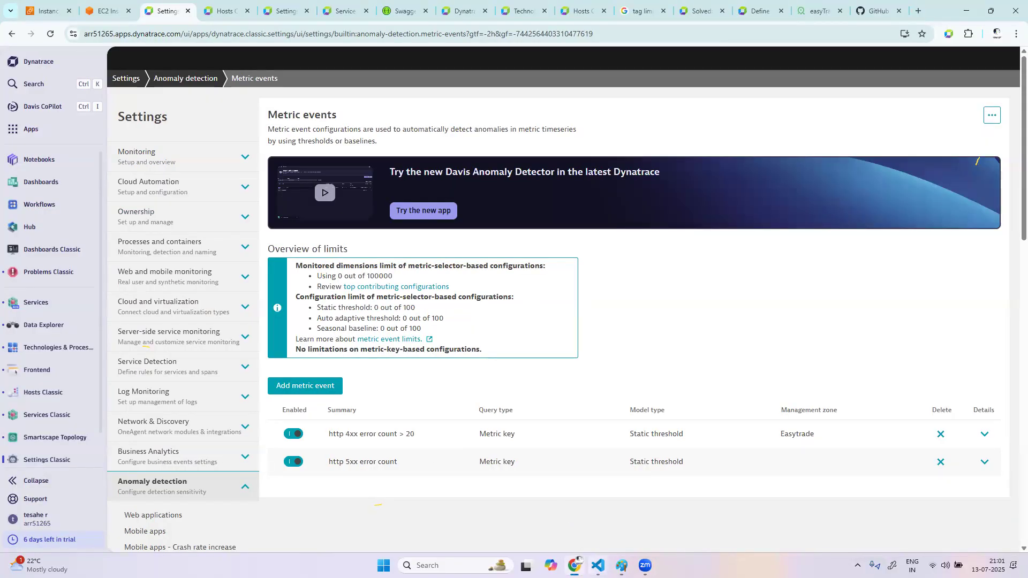
pyautogui.click(621, 565)
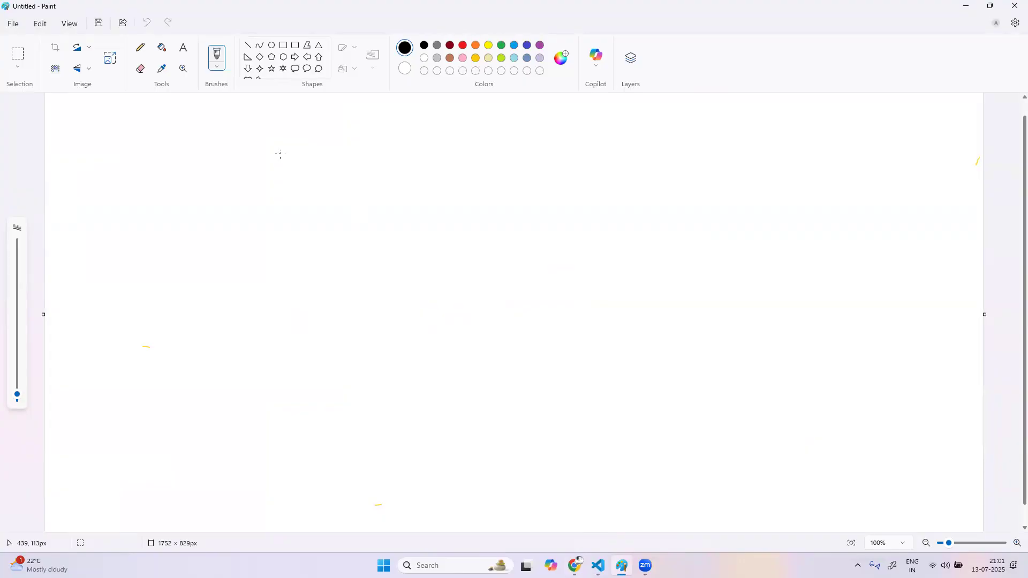
# Handwrite the heading "custom service monitoring" in black near the canvas's upper edge and underline each word
pyautogui.moveTo(106, 172)
pyautogui.mouseDown()
pyautogui.moveTo(107, 188)
pyautogui.moveTo(148, 191)
pyautogui.mouseUp()
pyautogui.moveTo(140, 184); pyautogui.dragTo(204, 186)
pyautogui.moveTo(256, 165); pyautogui.dragTo(243, 185)
pyautogui.moveTo(267, 179)
pyautogui.mouseDown()
pyautogui.moveTo(458, 163)
pyautogui.moveTo(493, 170)
pyautogui.moveTo(537, 159)
pyautogui.moveTo(562, 161)
pyautogui.moveTo(569, 198)
pyautogui.moveTo(560, 176)
pyautogui.mouseUp()
pyautogui.click(373, 169)
pyautogui.moveTo(109, 205); pyautogui.dragTo(256, 192)
pyautogui.moveTo(317, 198); pyautogui.dragTo(547, 191)
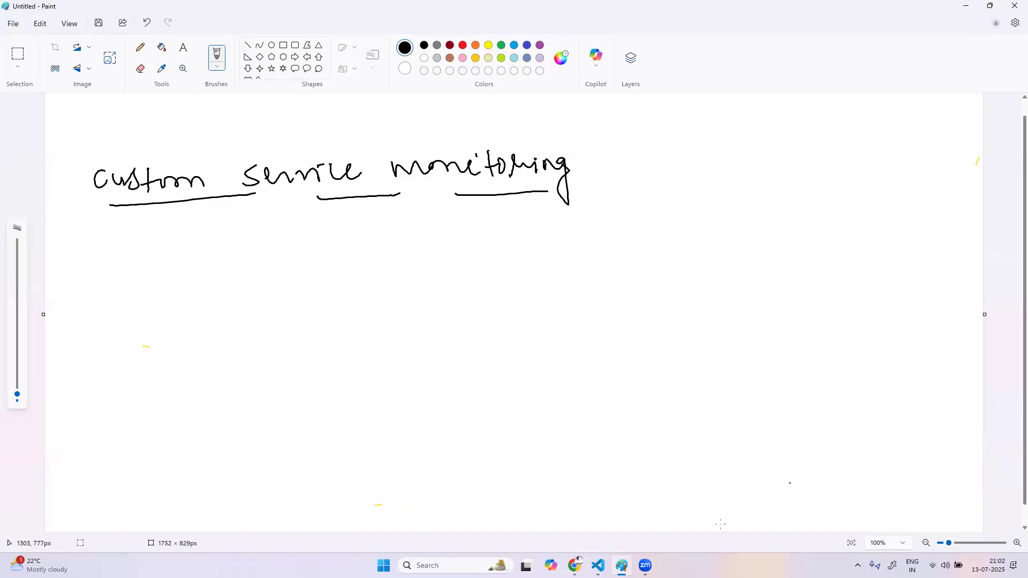
# Switch back to Dynatrace and open the Custom service detection page under Service Detection in Settings
pyautogui.hotkey('alt', 'Tab')
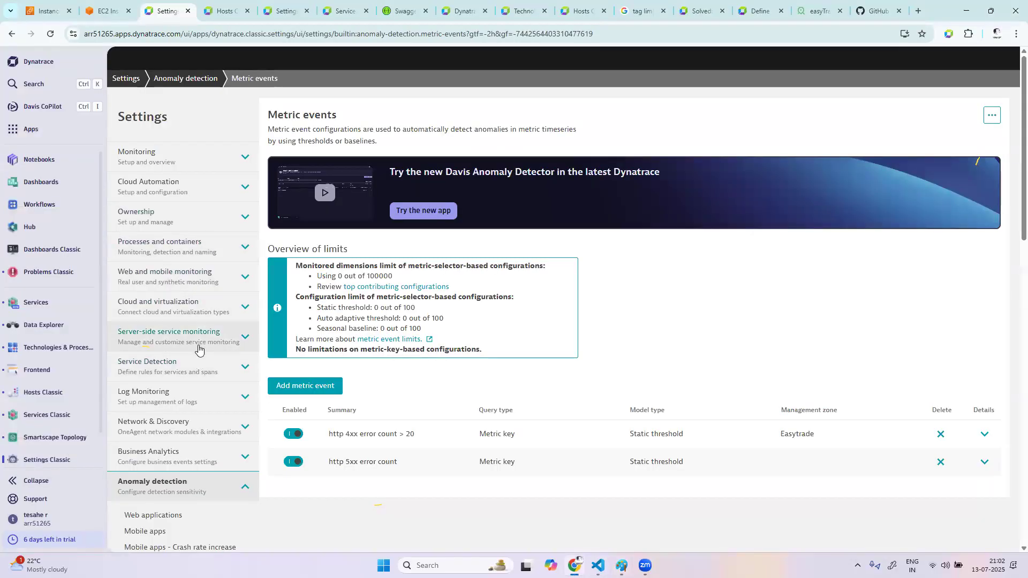
pyautogui.click(196, 368)
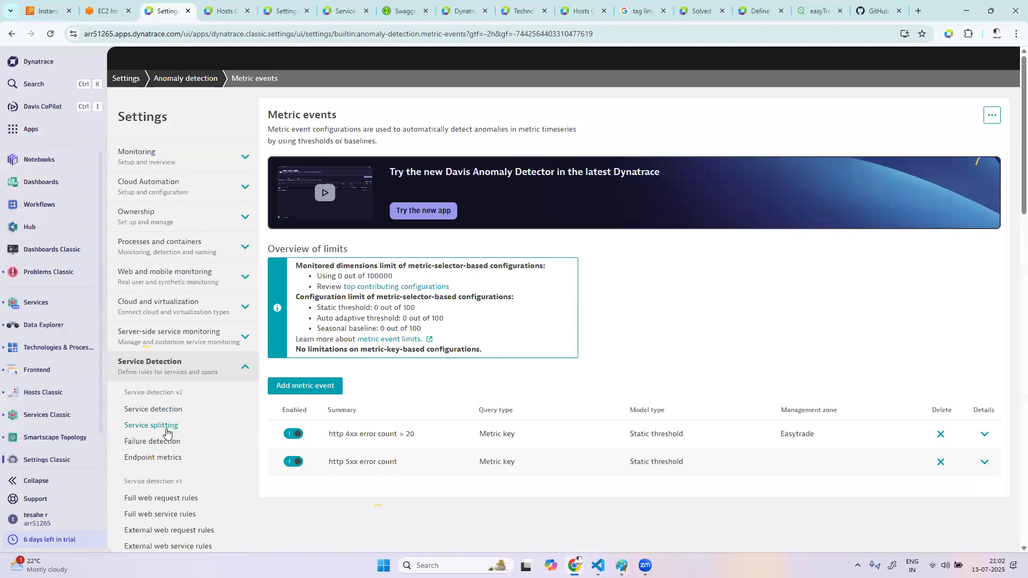
pyautogui.scroll(-3, 210, 444)
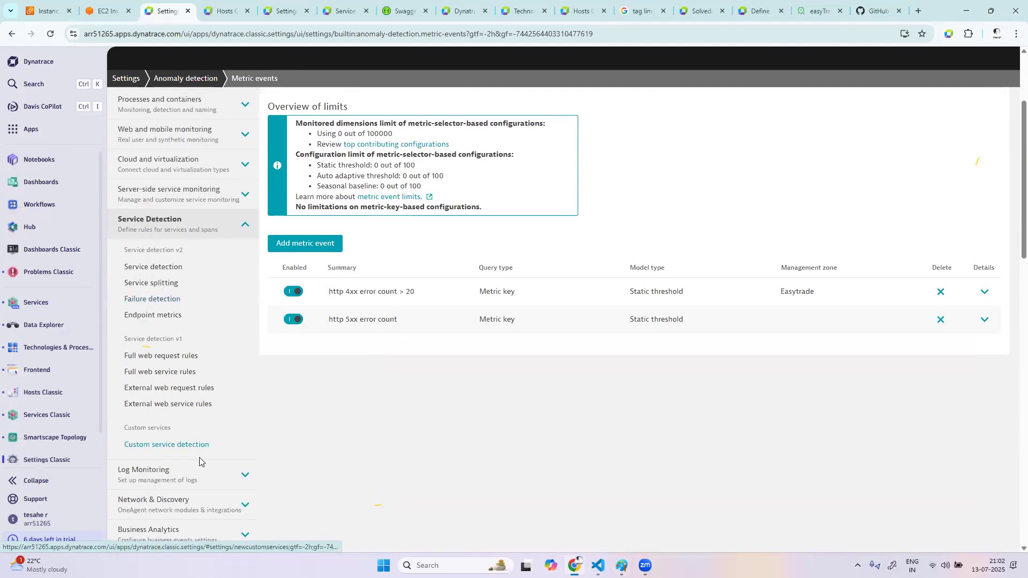
pyautogui.click(192, 444)
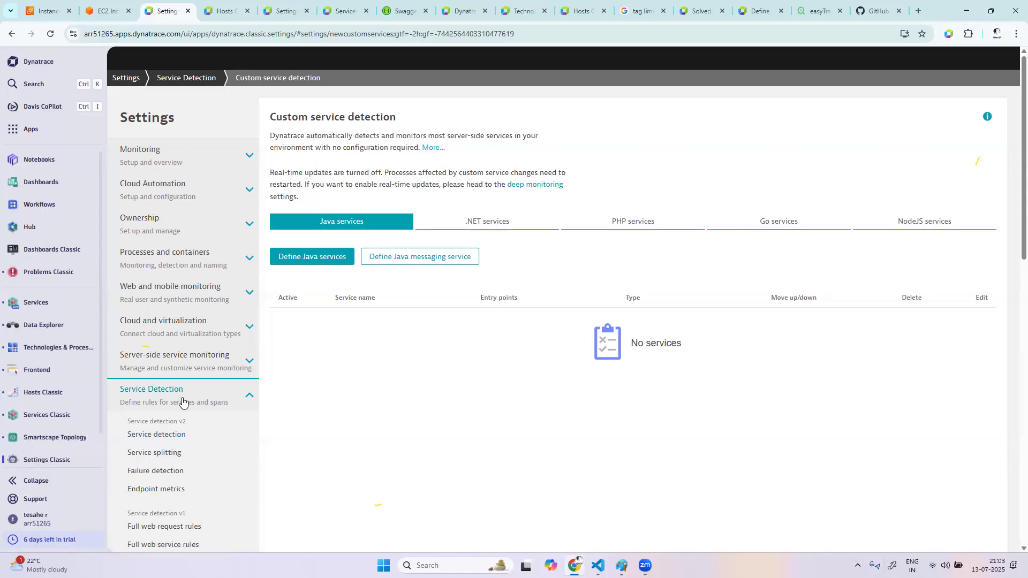
pyautogui.scroll(-3, 211, 499)
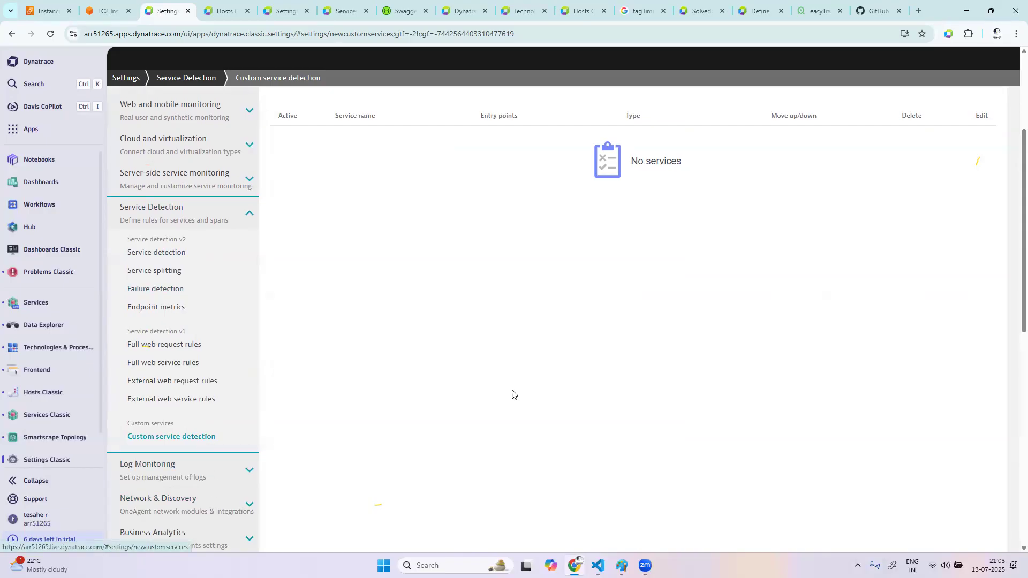
pyautogui.scroll(1, 581, 378)
pyautogui.scroll(2, 580, 379)
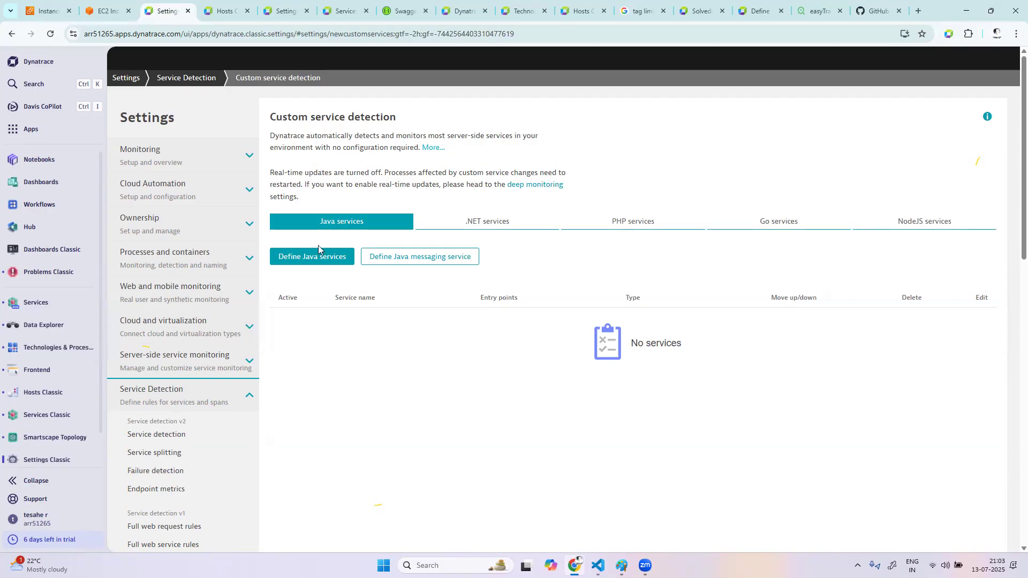
# Start defining a custom Java service and name it "xyz service"
pyautogui.click(312, 261)
pyautogui.click(362, 171)
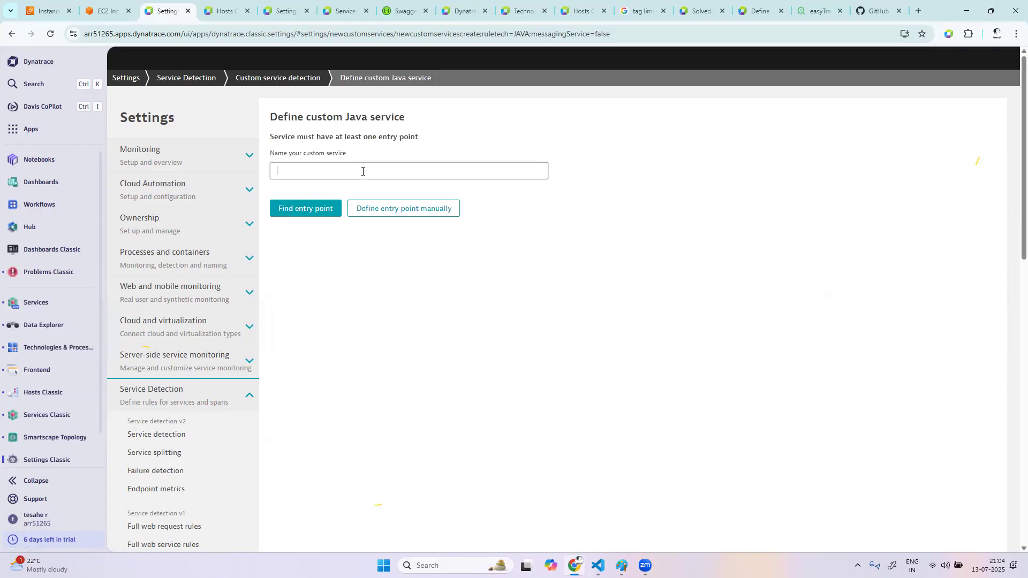
pyautogui.write('xyz')
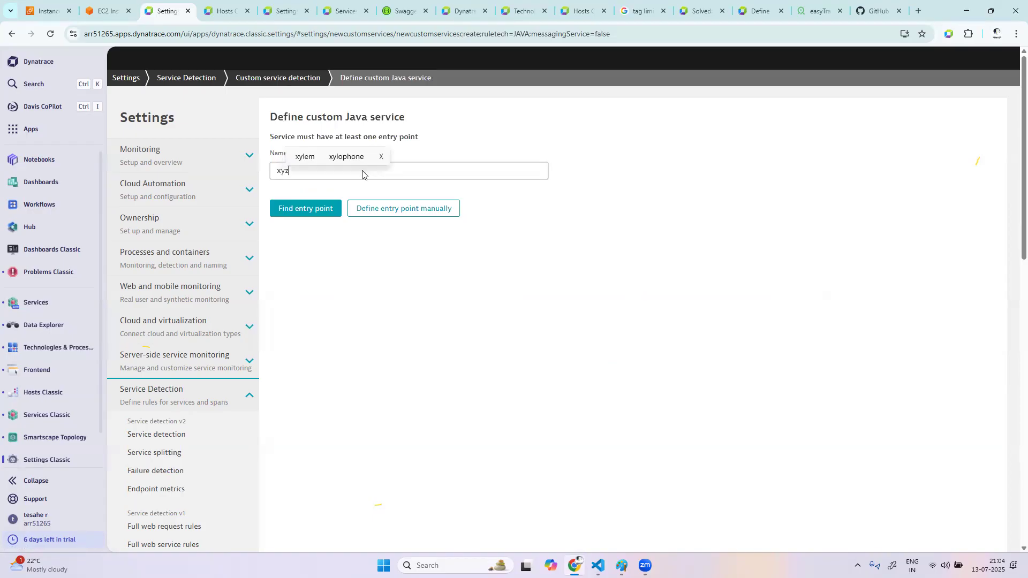
pyautogui.write(' service')
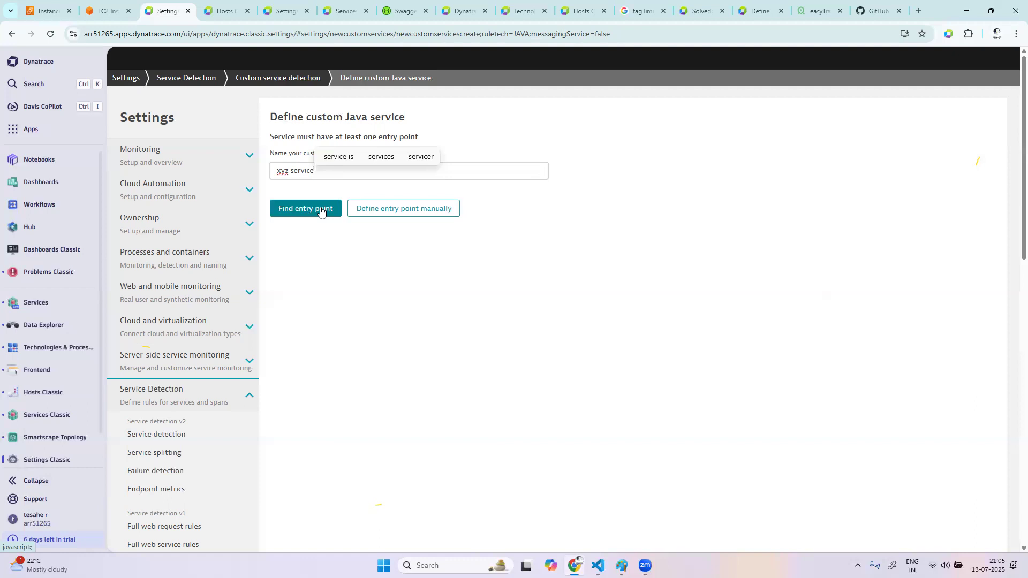
pyautogui.click(321, 210)
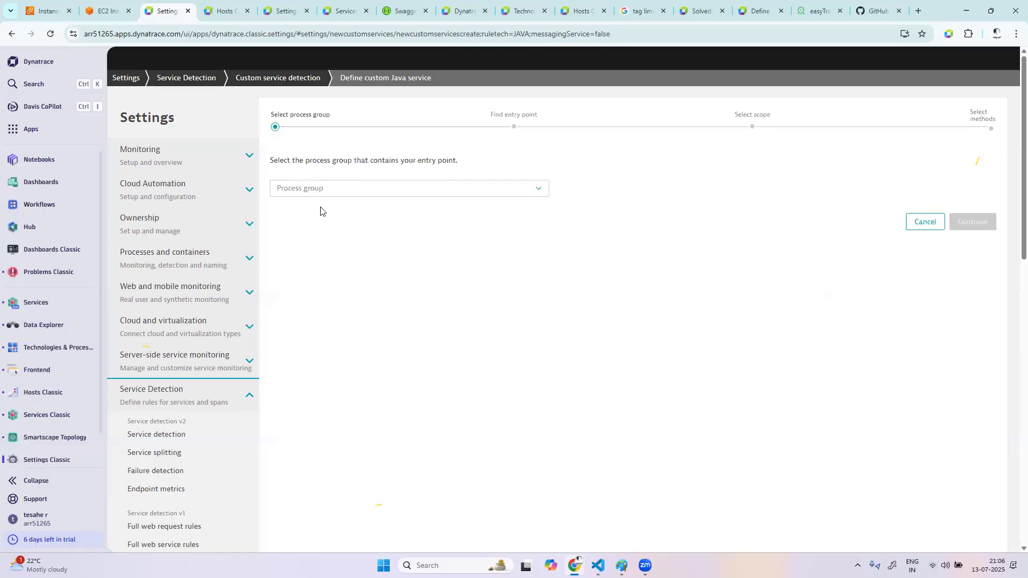
pyautogui.click(327, 192)
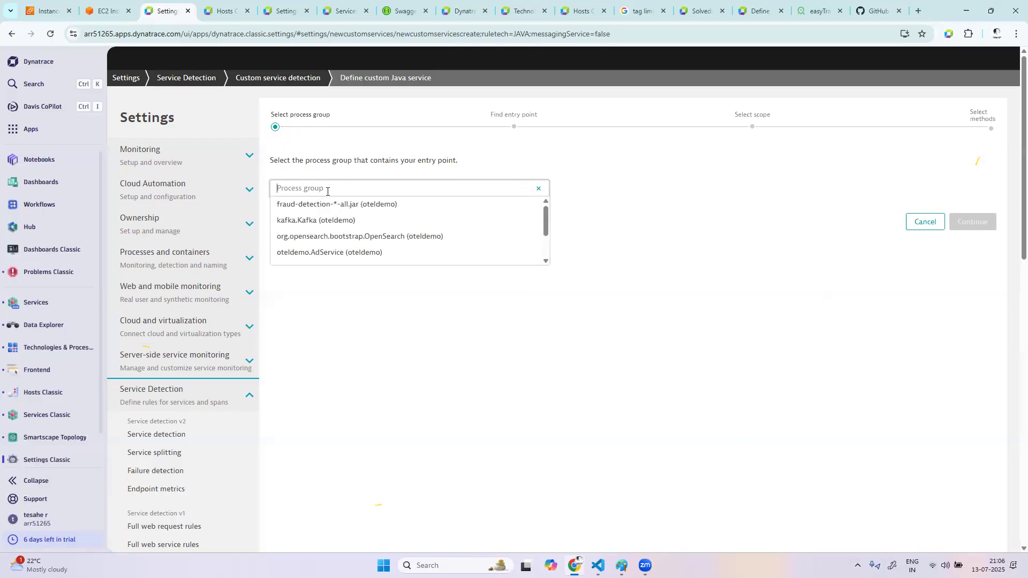
pyautogui.click(328, 221)
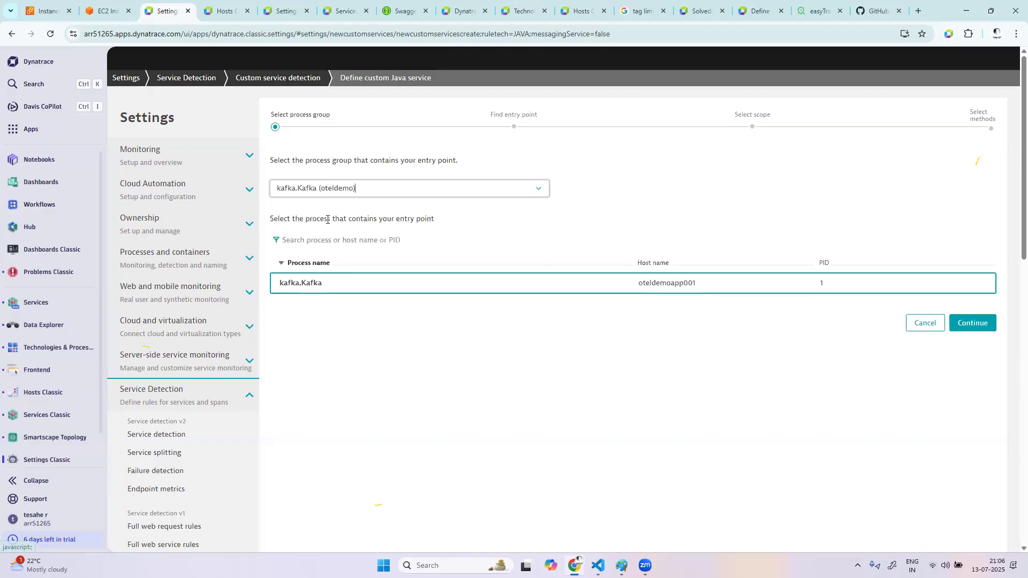
pyautogui.click(972, 322)
pyautogui.click(333, 192)
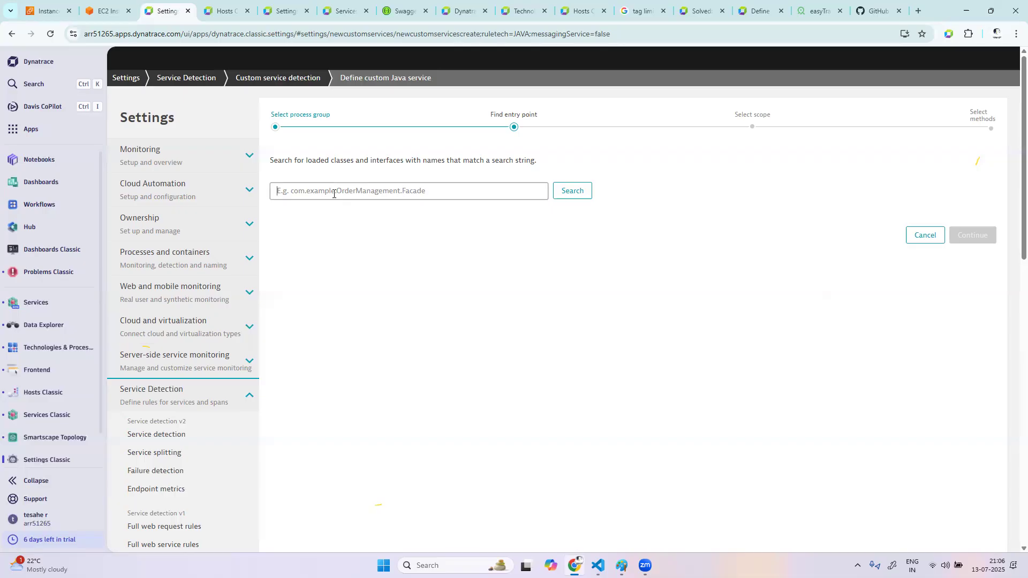
pyautogui.click(922, 235)
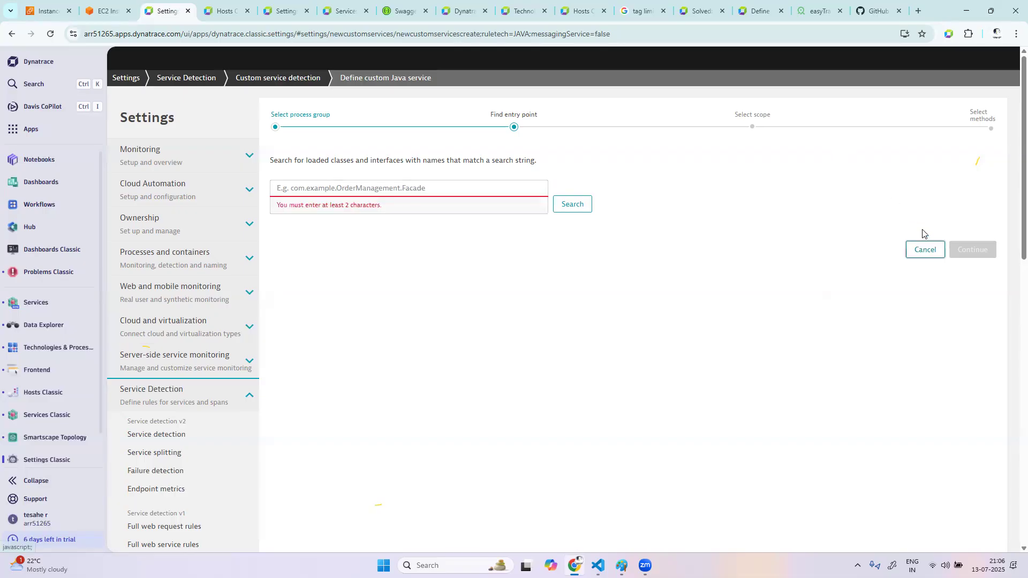
pyautogui.click(923, 247)
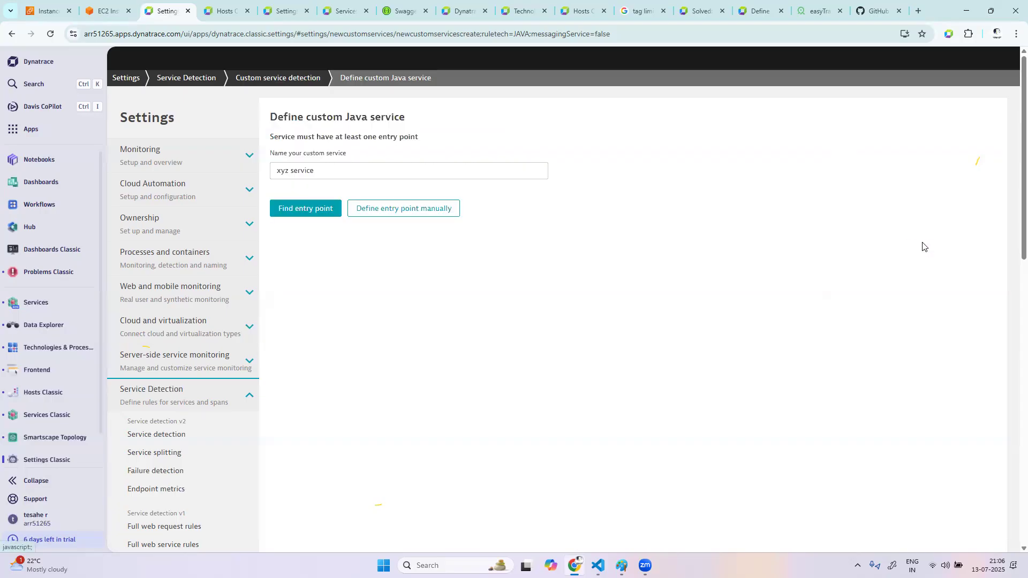
# Find an entry point for the service in the SpringBoot org.springframework.samples.petclinic.PetClinicApplication process group, using its PetClinicApplication process
pyautogui.click(291, 206)
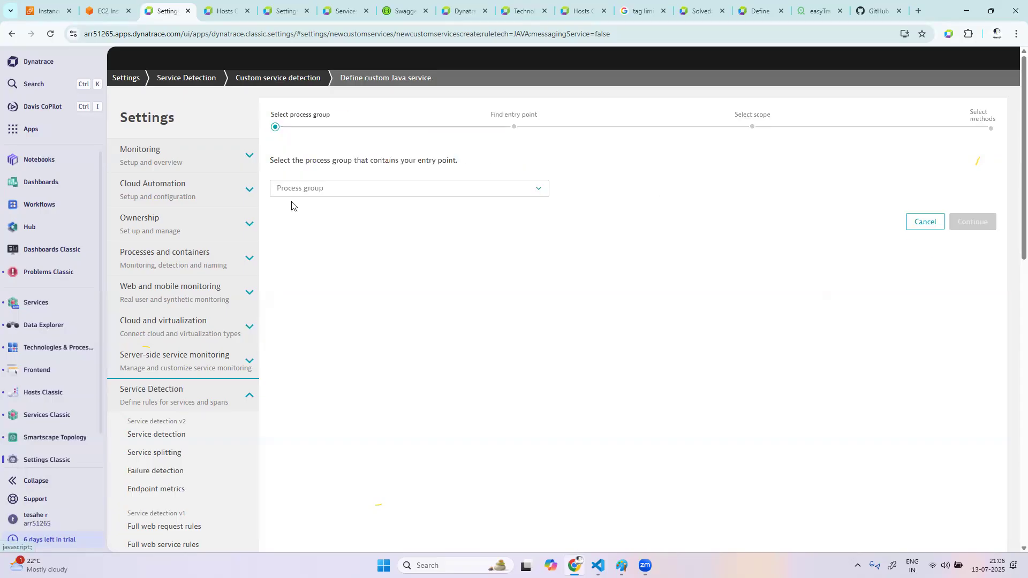
pyautogui.click(404, 192)
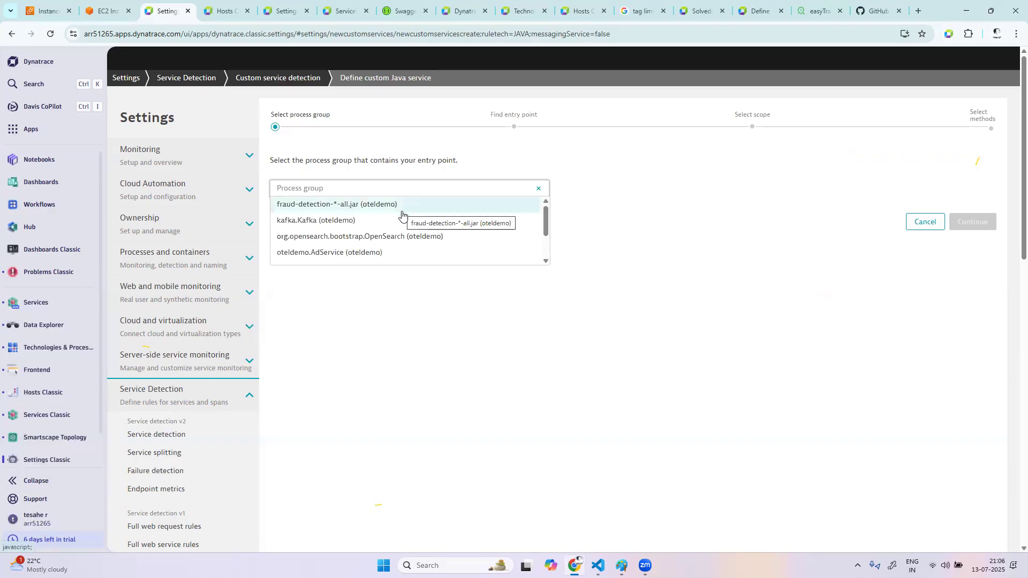
pyautogui.scroll(-3, 402, 214)
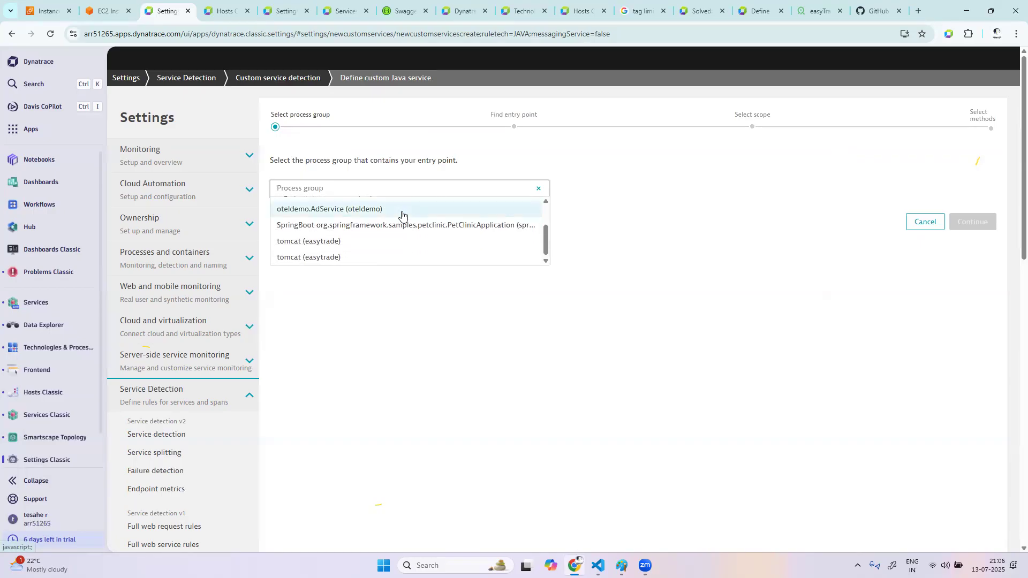
pyautogui.click(413, 225)
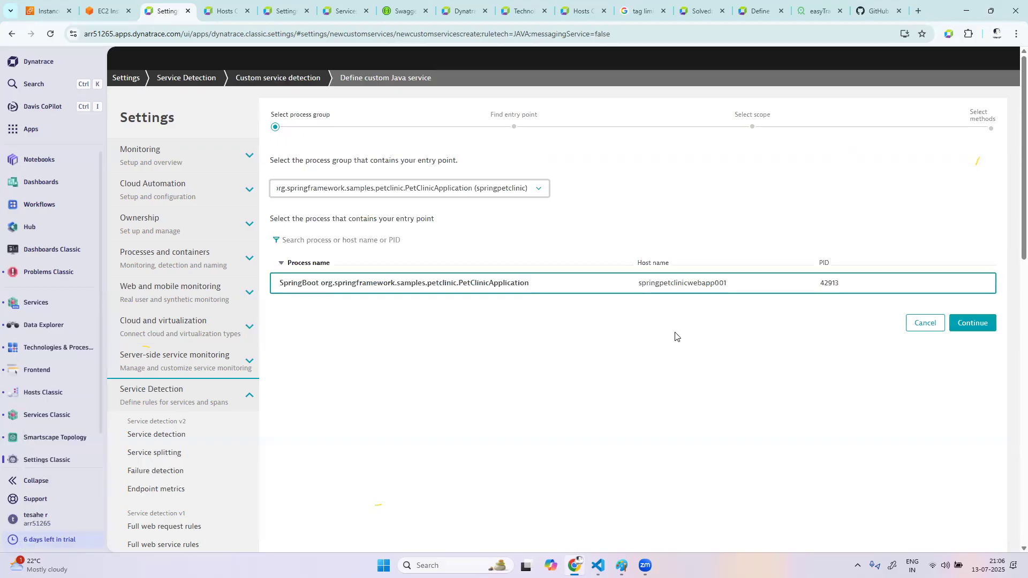
pyautogui.click(972, 323)
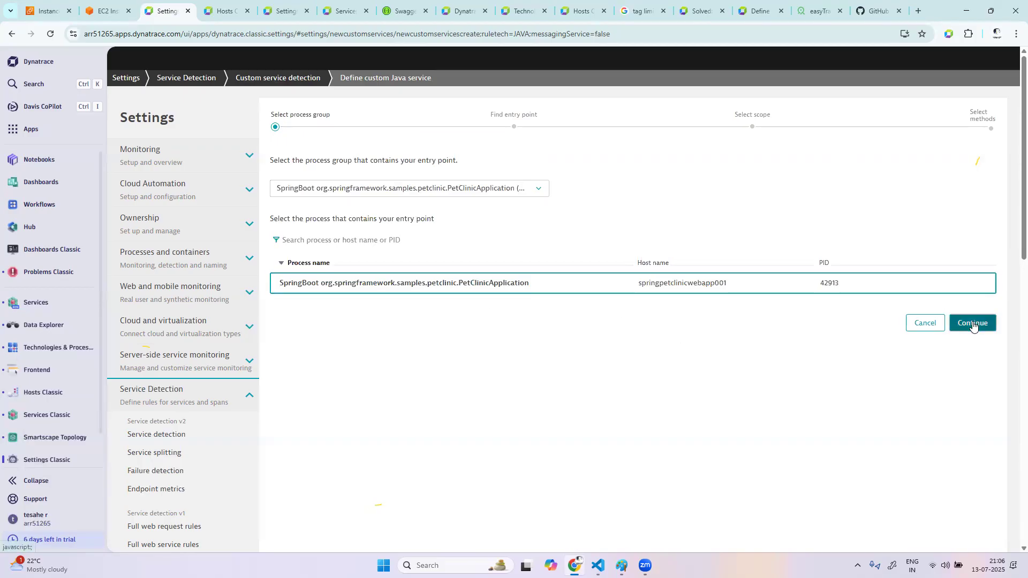
# Search the loaded classes and interfaces for "petclinic"
pyautogui.click(425, 194)
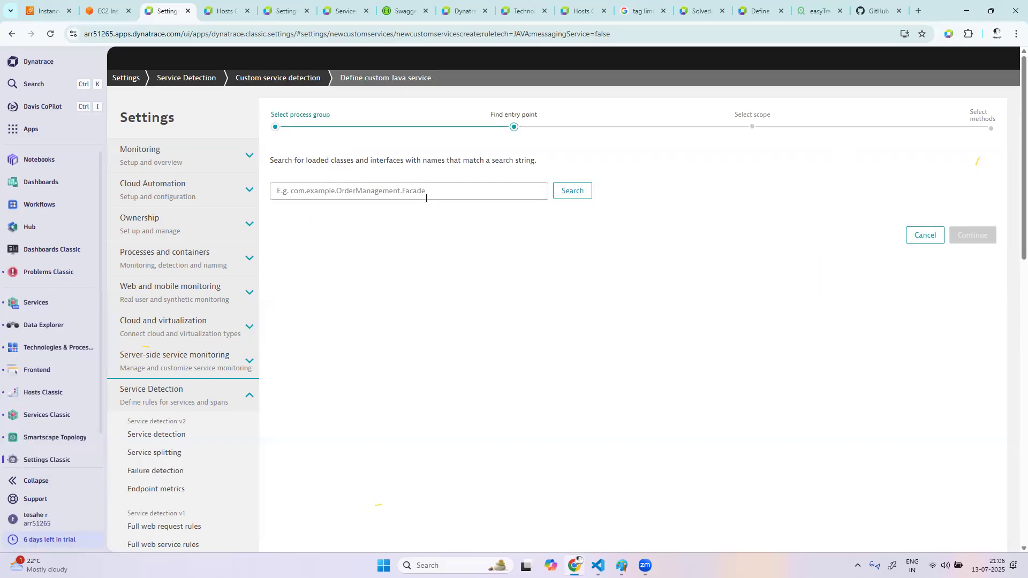
pyautogui.write('pe')
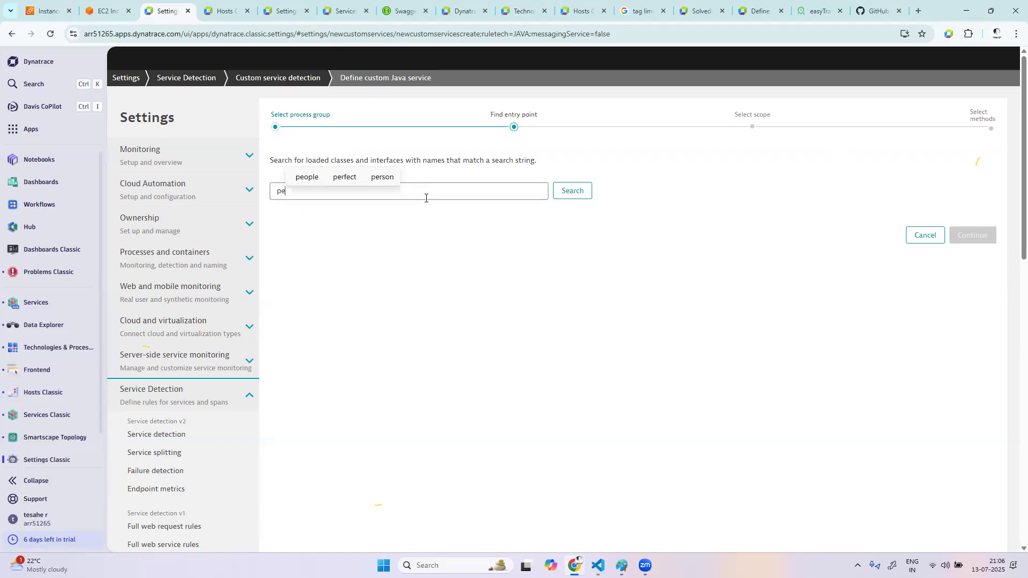
pyautogui.write('tclinic')
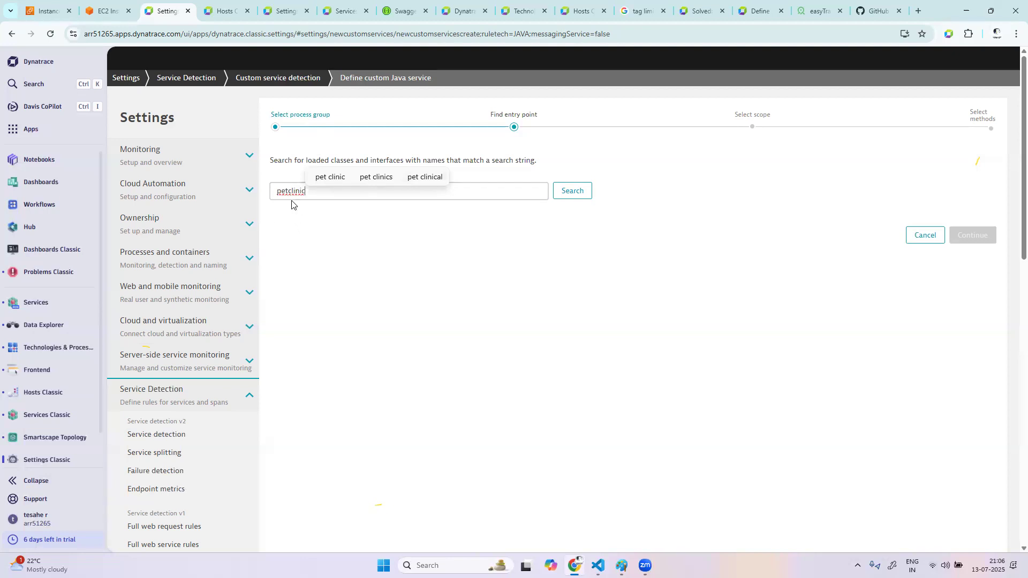
pyautogui.click(583, 193)
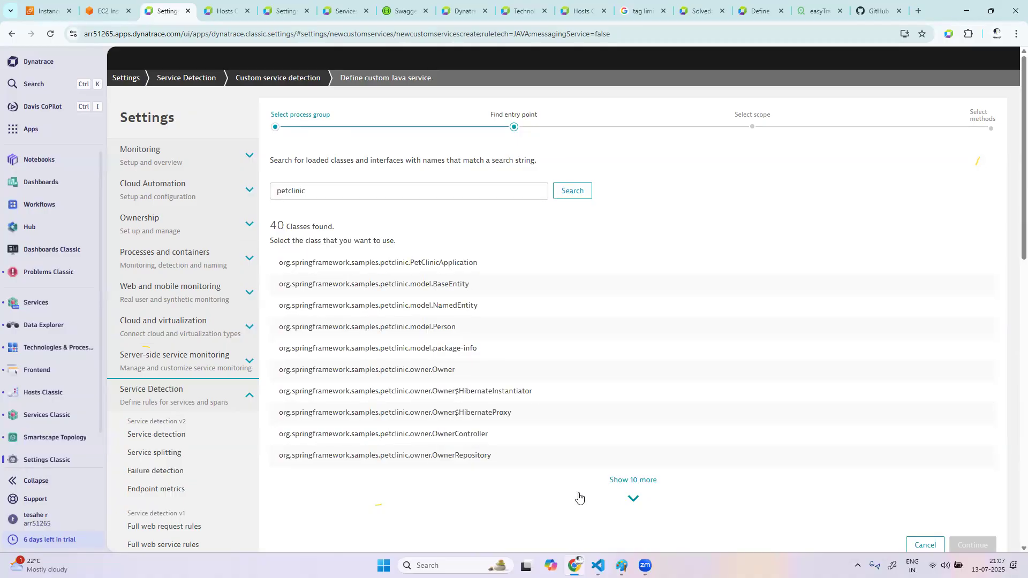
# Choose the class org.springframework.samples.petclinic.model.BaseEntity as entry point and keep the scope on the selected class
pyautogui.click(639, 503)
pyautogui.scroll(-6, 610, 443)
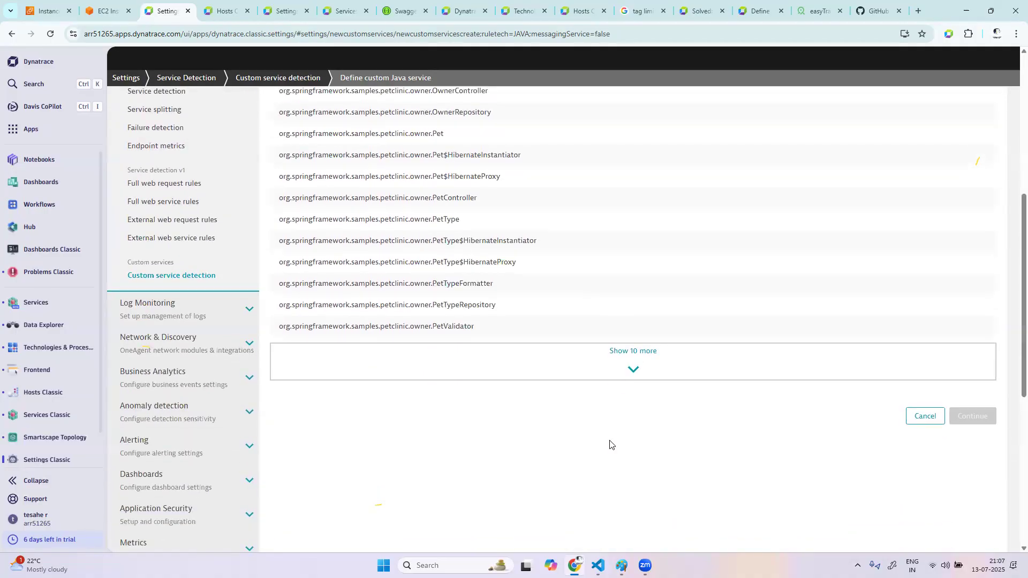
pyautogui.scroll(3, 609, 442)
pyautogui.scroll(3, 609, 443)
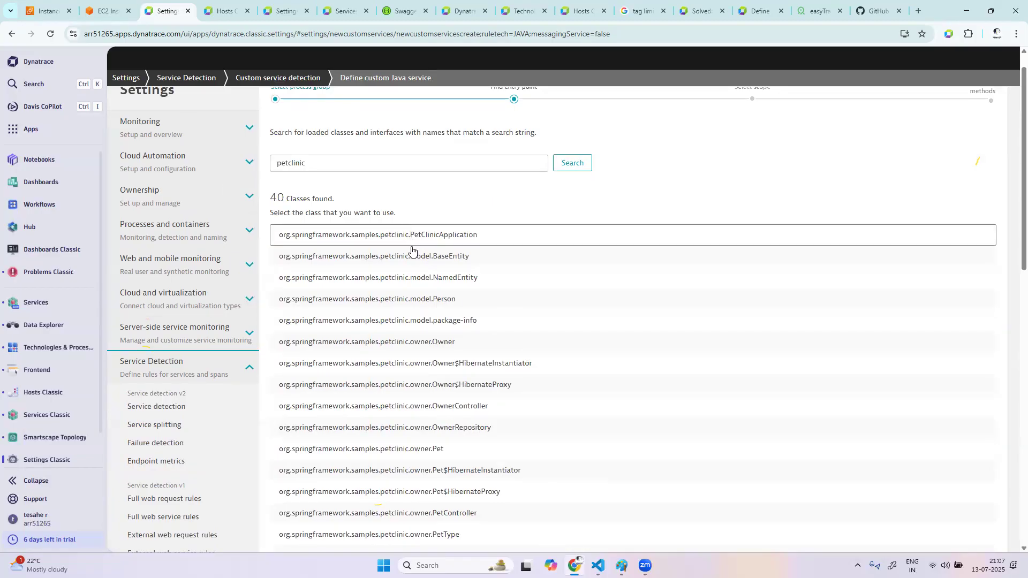
pyautogui.click(411, 260)
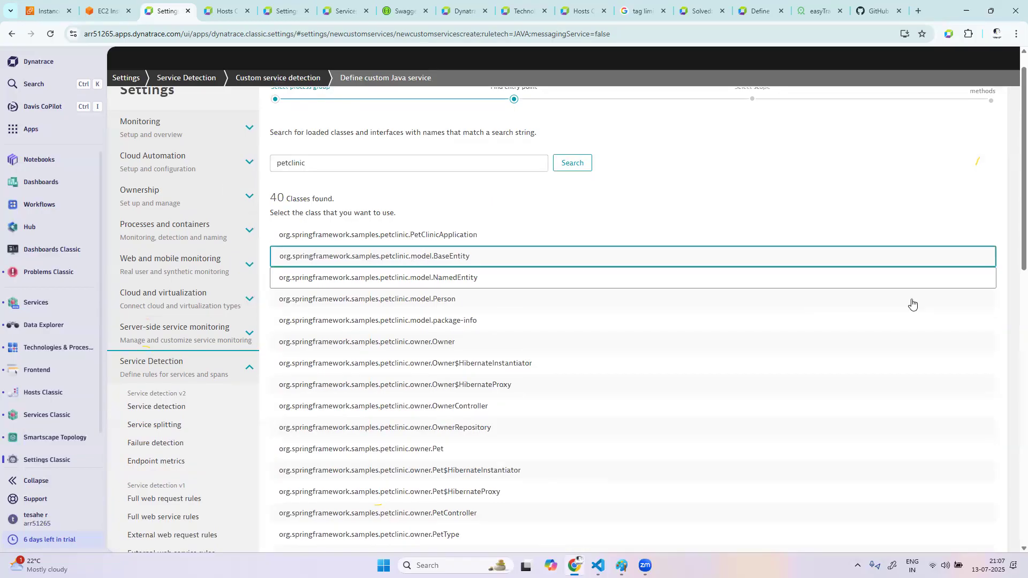
pyautogui.scroll(-7, 821, 408)
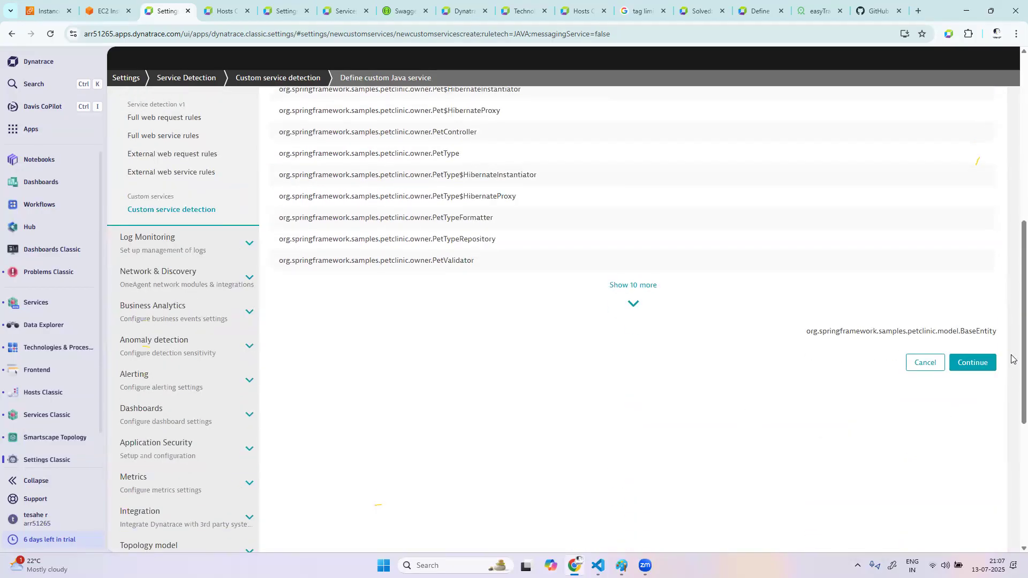
pyautogui.click(974, 363)
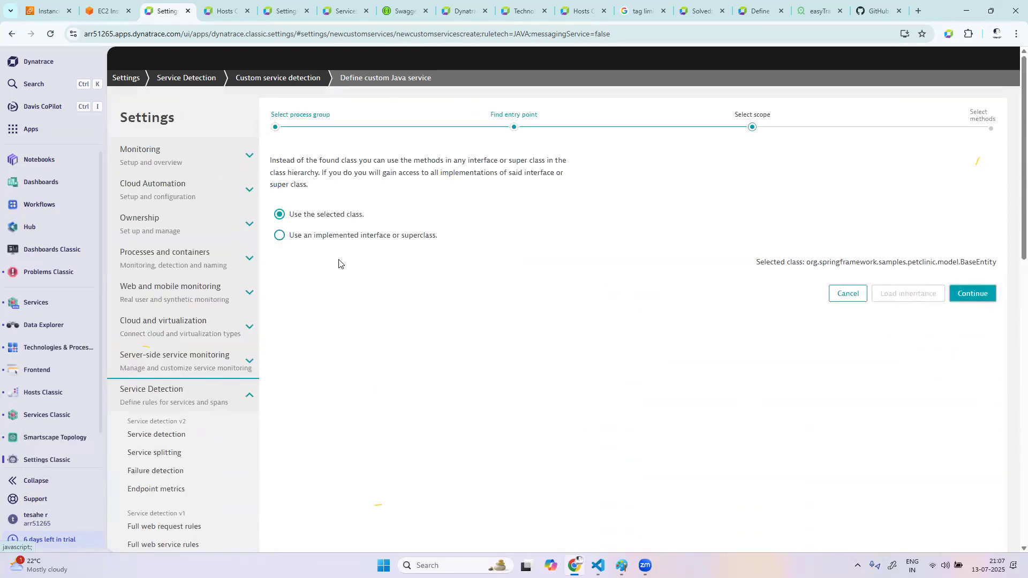
pyautogui.click(973, 298)
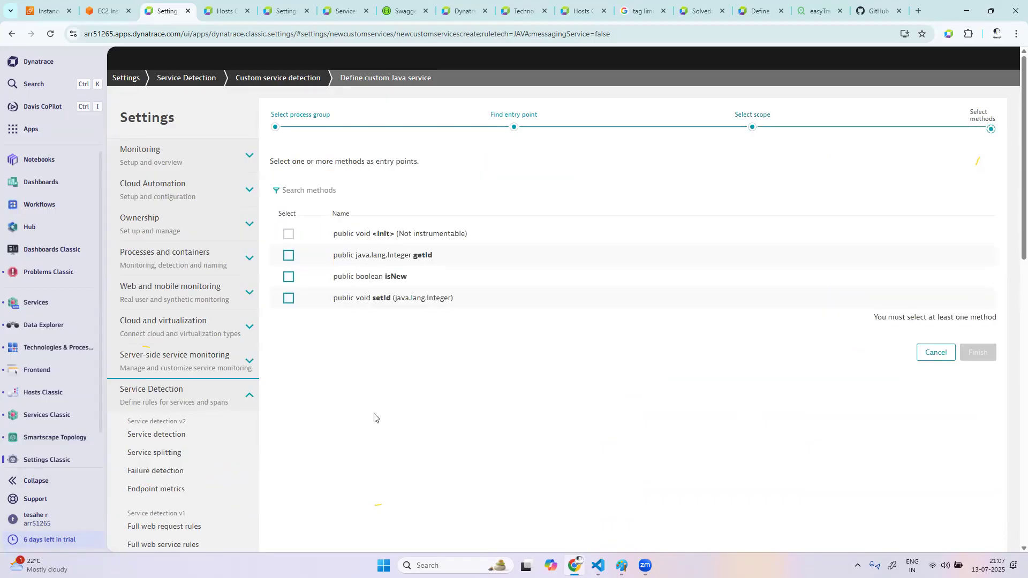
# Add the getId, isNew and setId methods as entry points and save the custom Java service
pyautogui.click(289, 256)
pyautogui.click(289, 280)
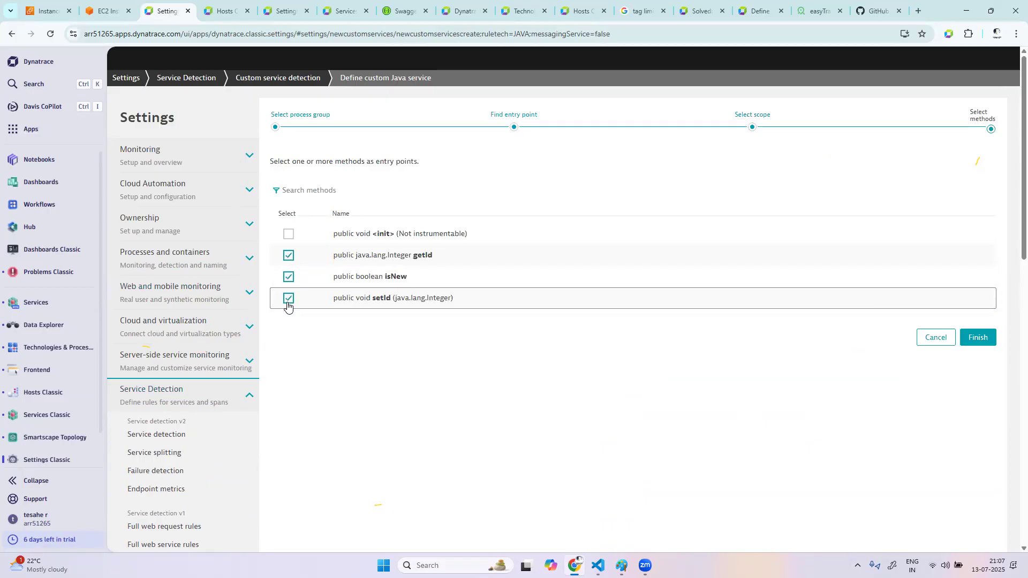
pyautogui.click(972, 336)
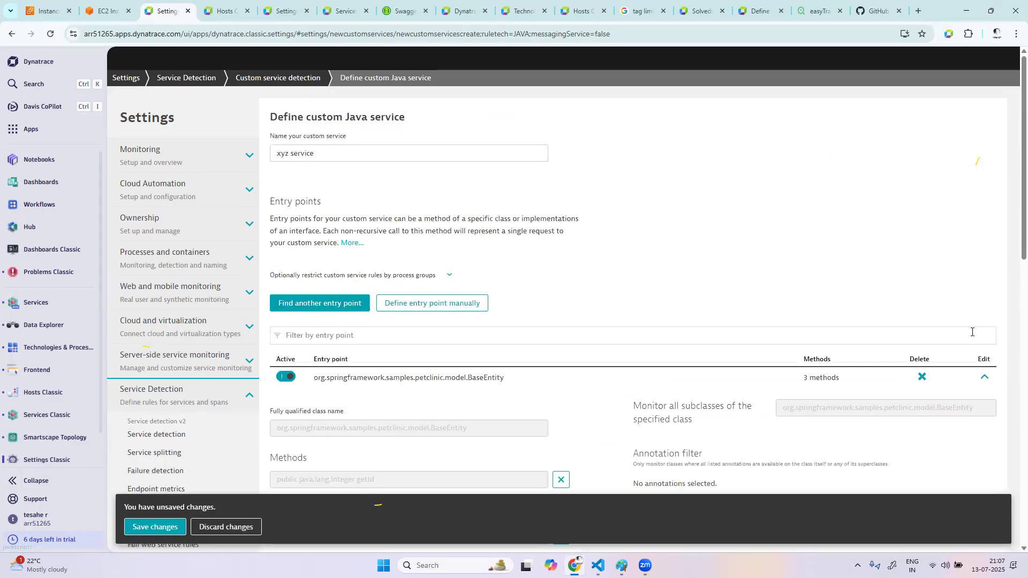
pyautogui.click(167, 526)
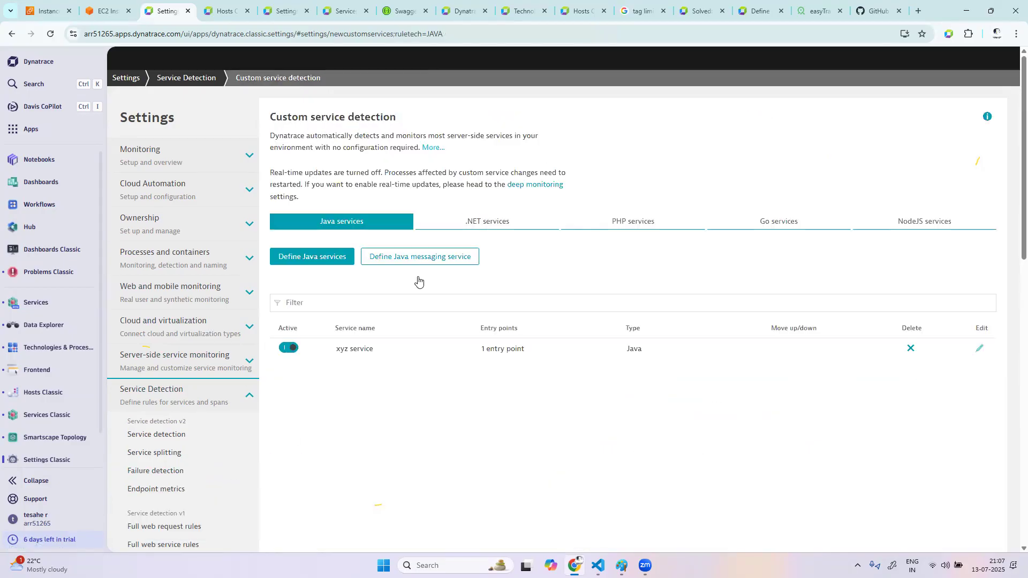
# Open the Frontend app and expand the tags and detection rules of the angular easytravel application
pyautogui.click(33, 130)
pyautogui.write('fro')
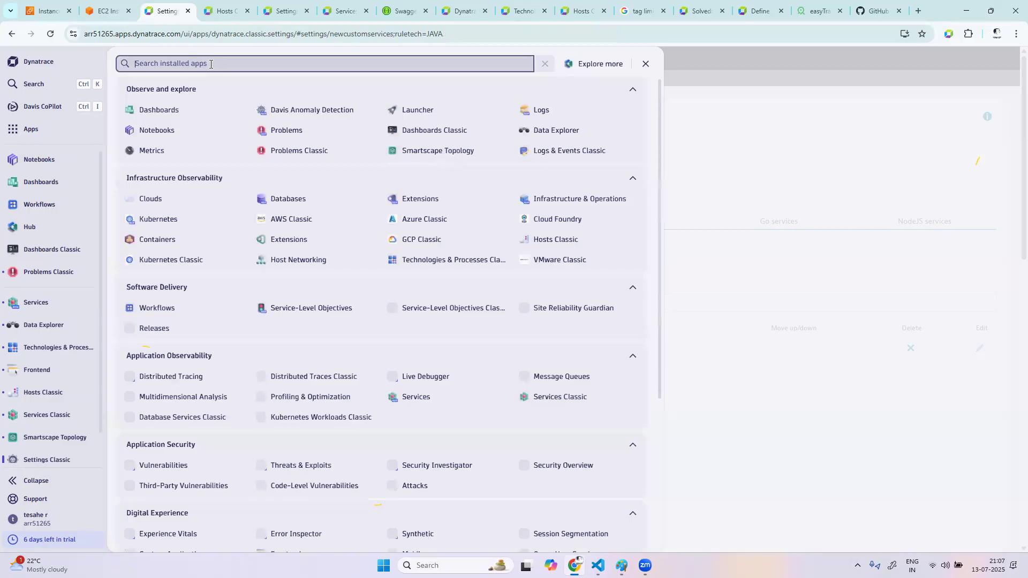
pyautogui.write('nt')
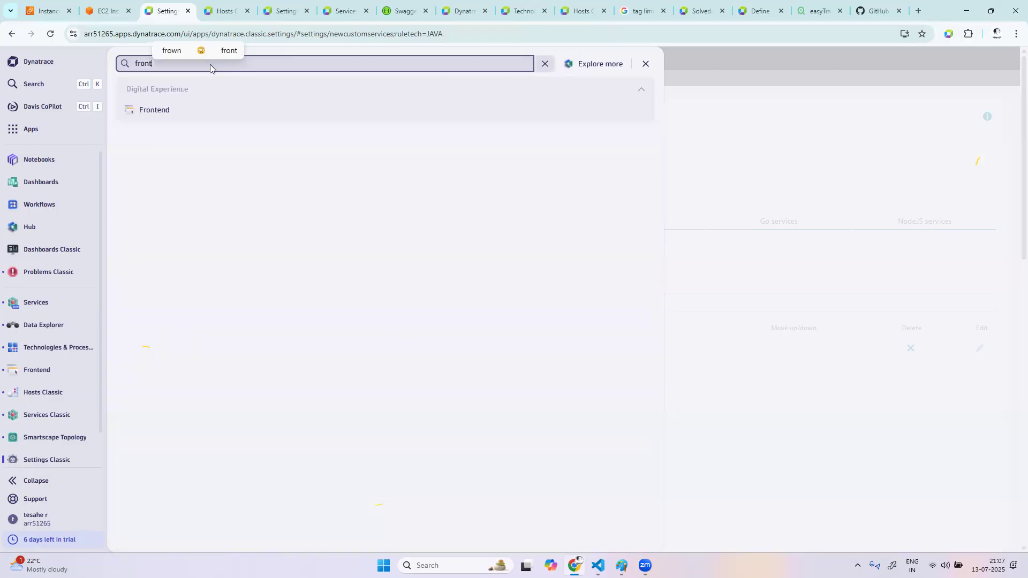
pyautogui.click(158, 114)
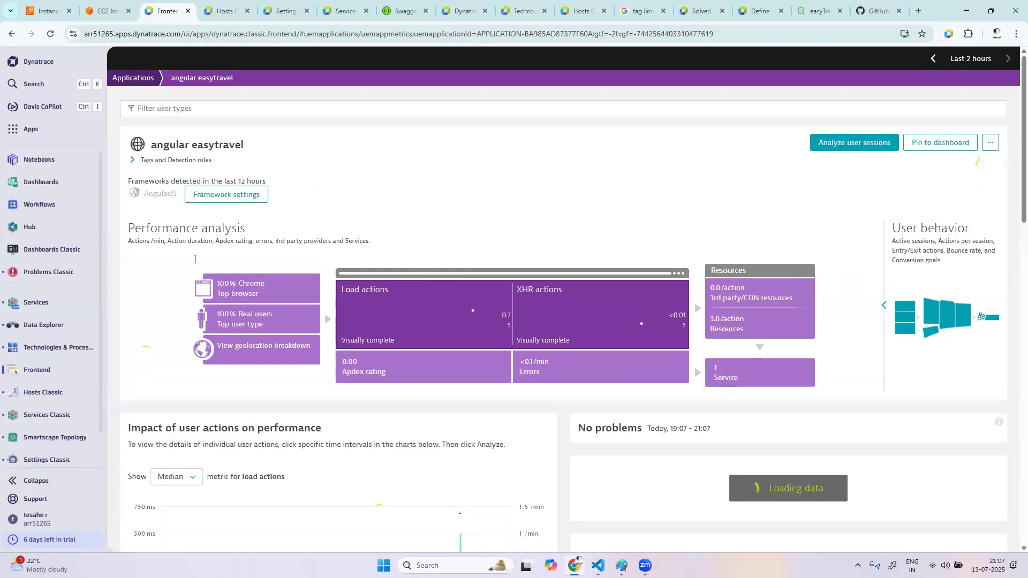
pyautogui.click(131, 160)
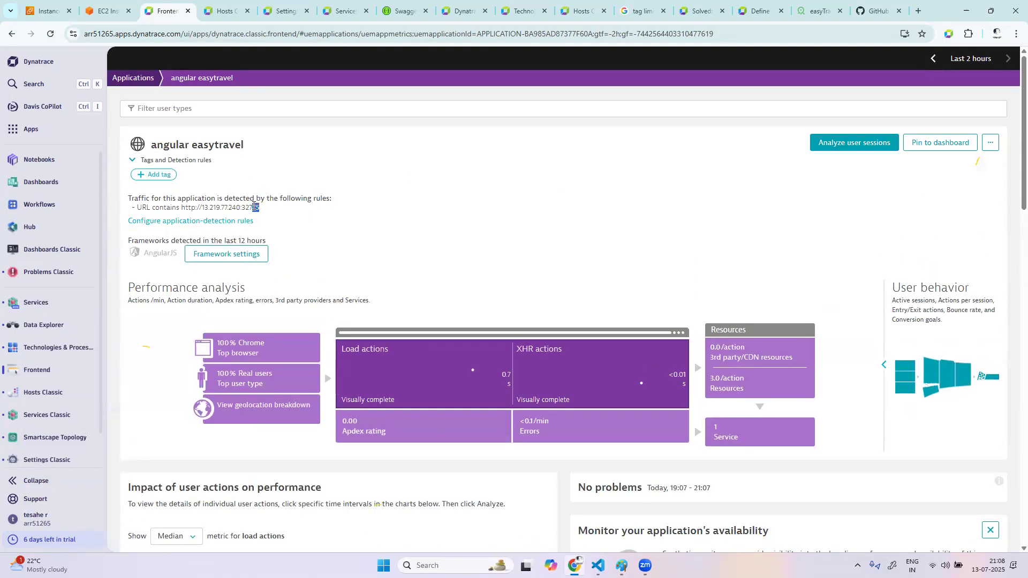
# Return to the applications list, set the management zone filter to All and open the petclinic application
pyautogui.click(121, 79)
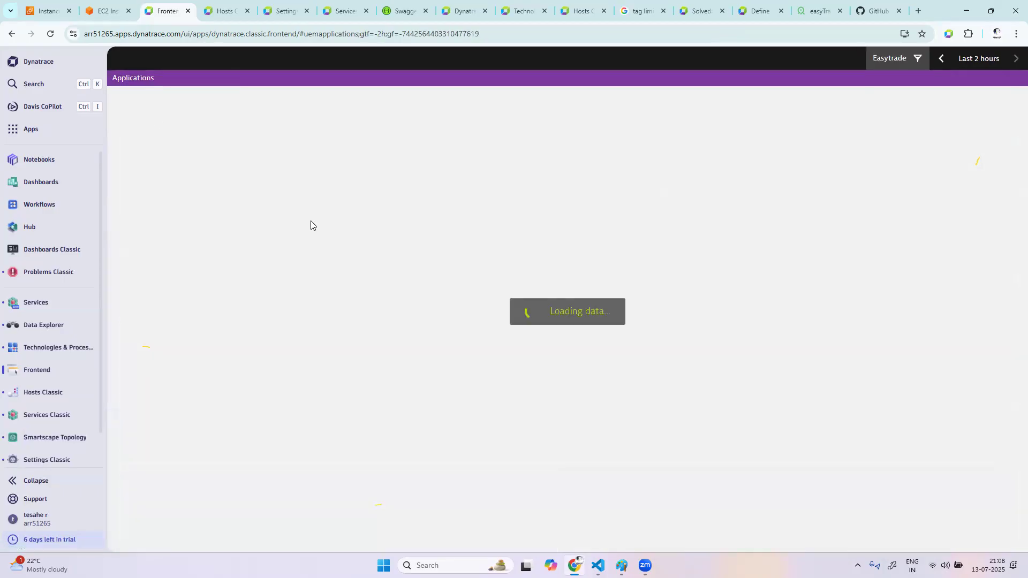
pyautogui.click(910, 60)
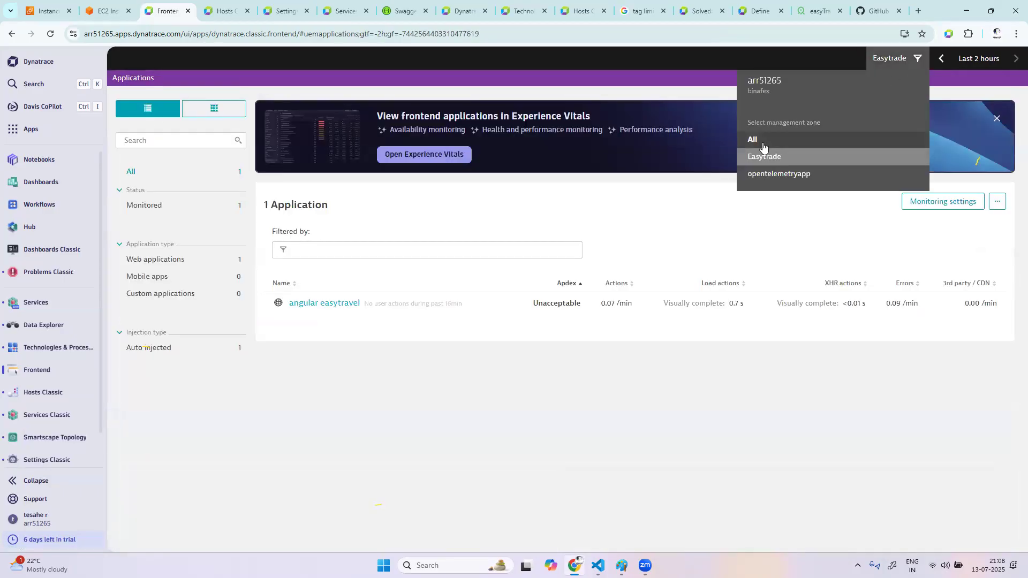
pyautogui.click(759, 146)
pyautogui.click(305, 325)
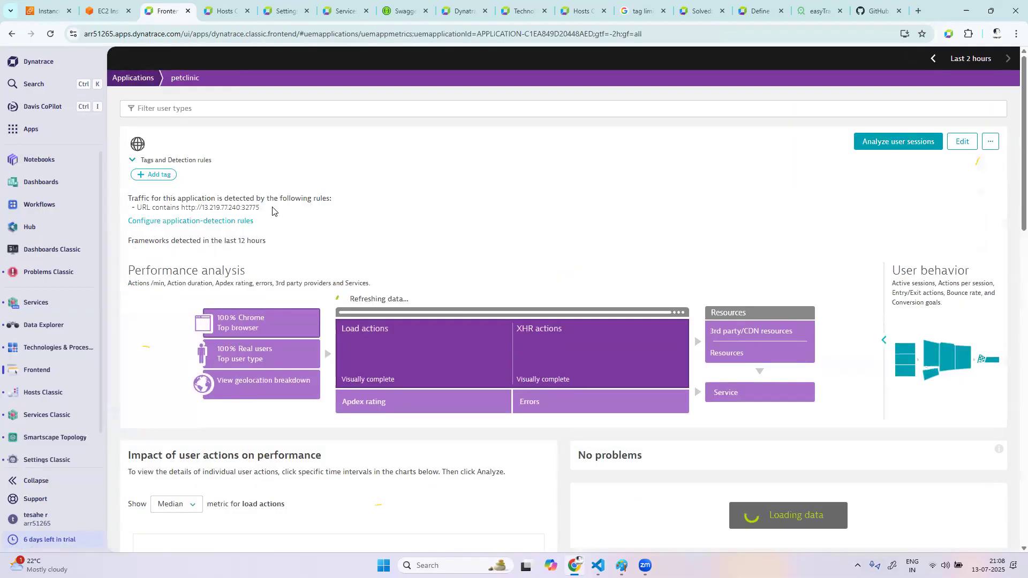
pyautogui.moveTo(265, 218); pyautogui.dragTo(182, 217)
pyautogui.hotkey('ctrl', 'c')
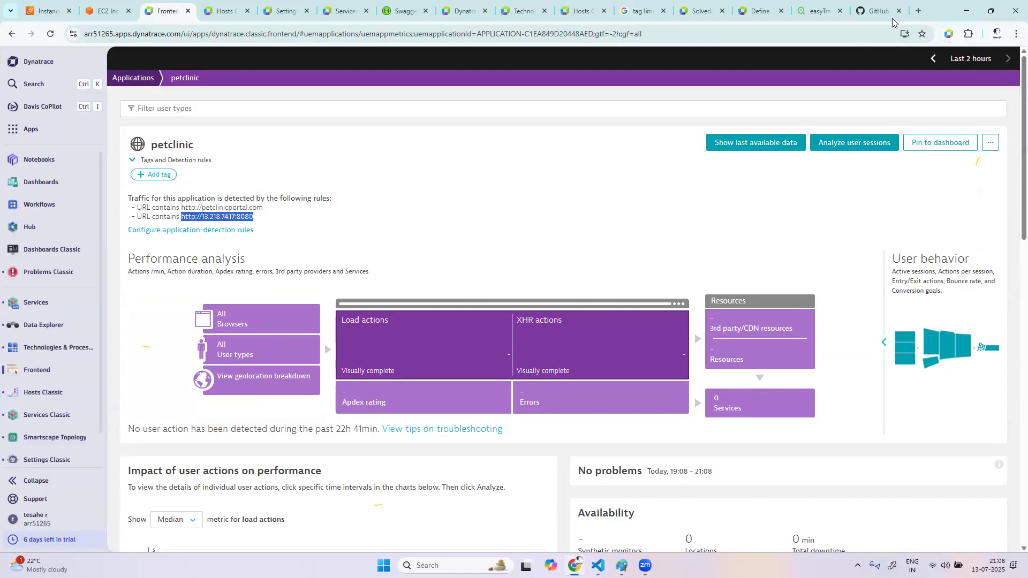
pyautogui.click(918, 11)
pyautogui.click(591, 34)
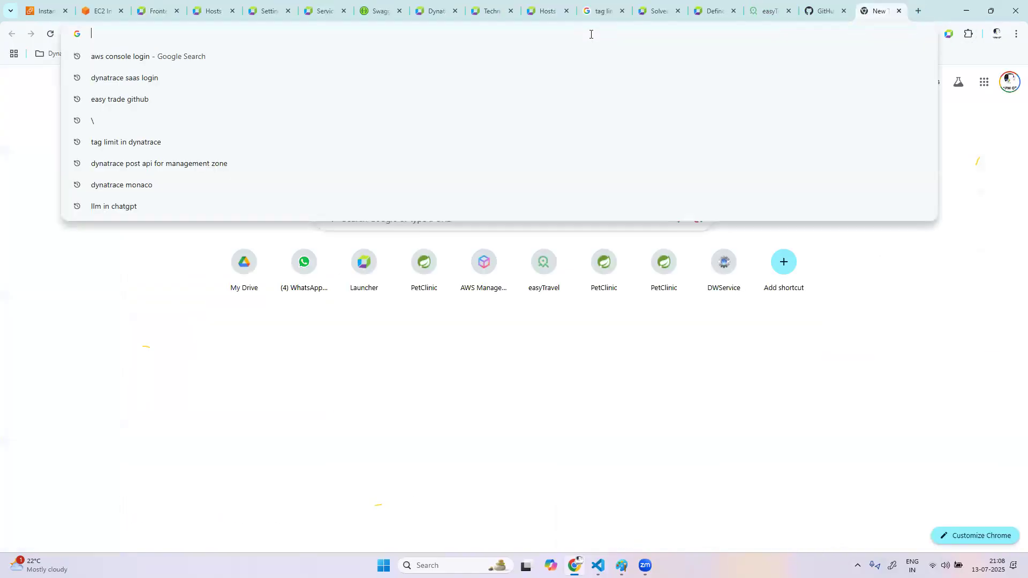
pyautogui.hotkey('ctrl', 'v')
pyautogui.press('Return')
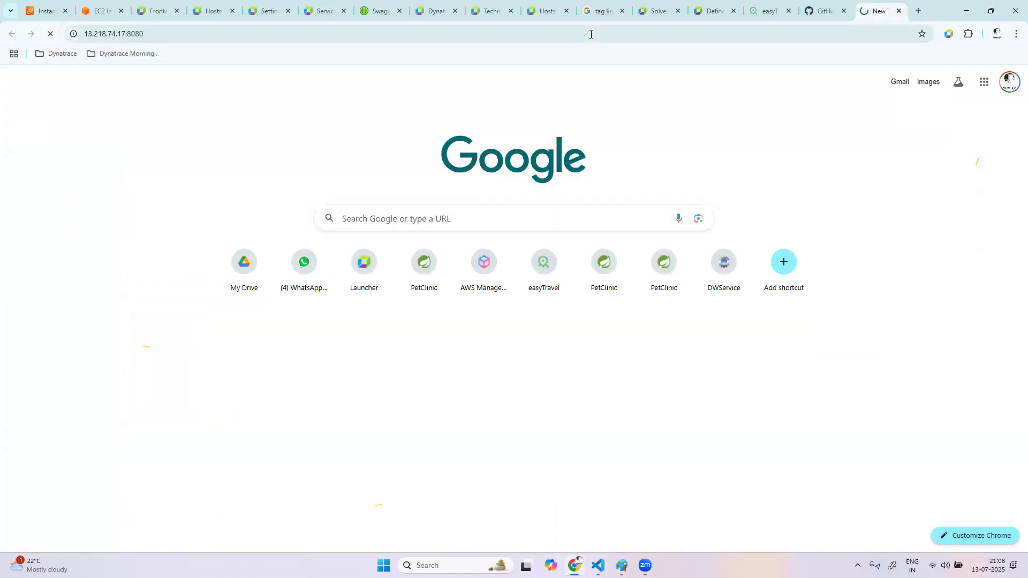
# Visit the PetClinic error page and open an owner's record through an owner search with an empty last name
pyautogui.click(209, 73)
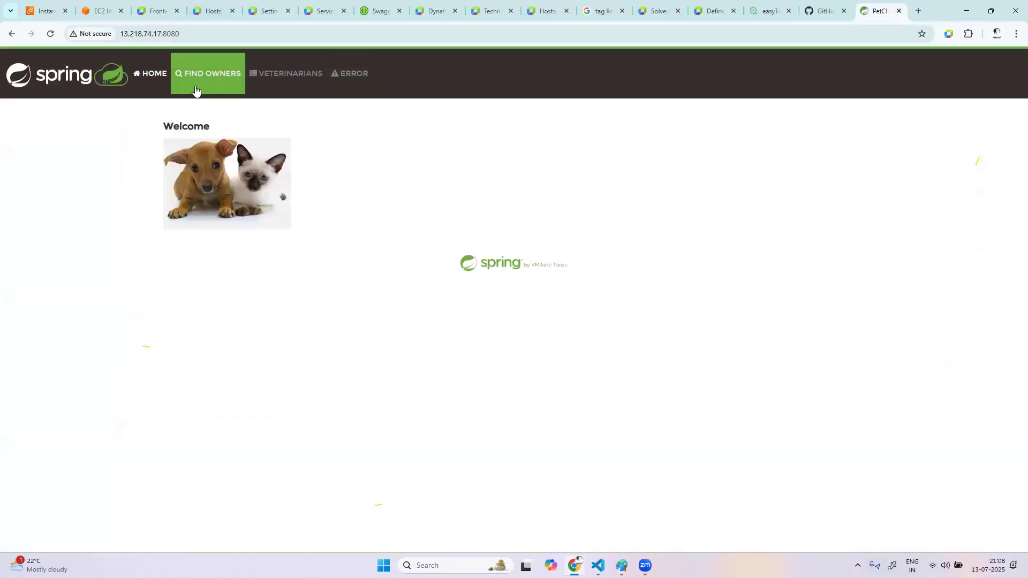
pyautogui.click(350, 74)
pyautogui.click(234, 81)
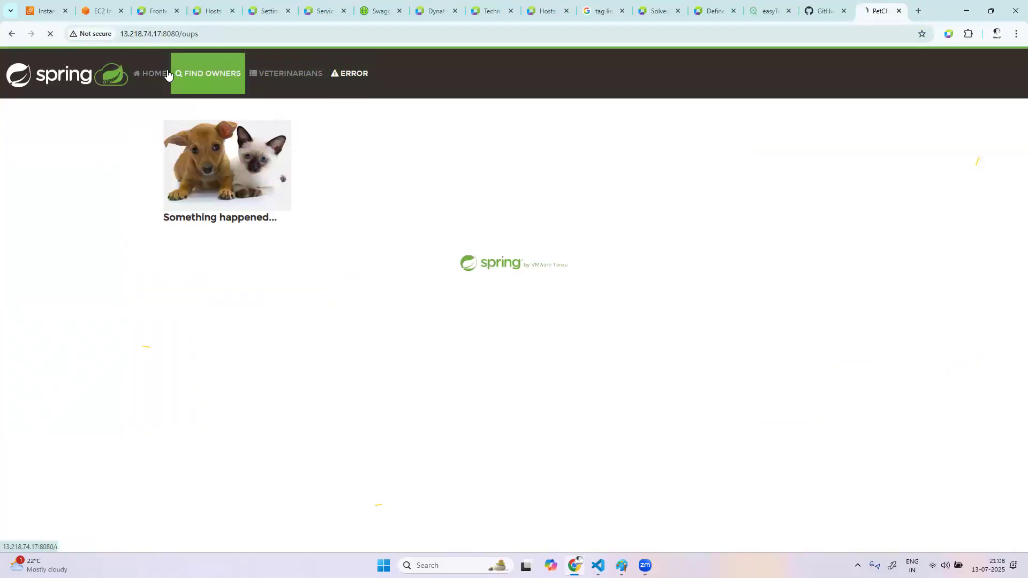
pyautogui.click(209, 75)
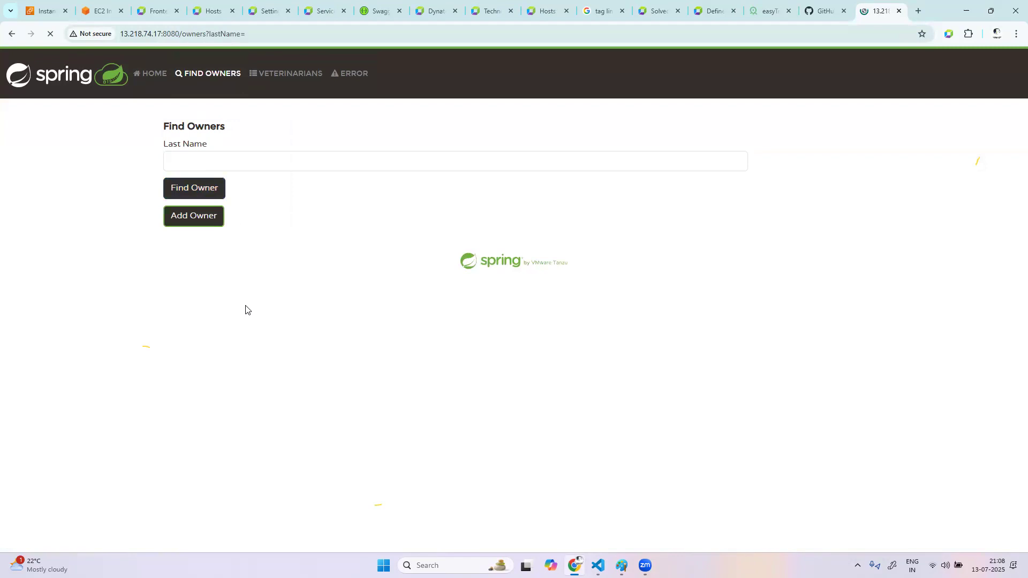
pyautogui.click(209, 274)
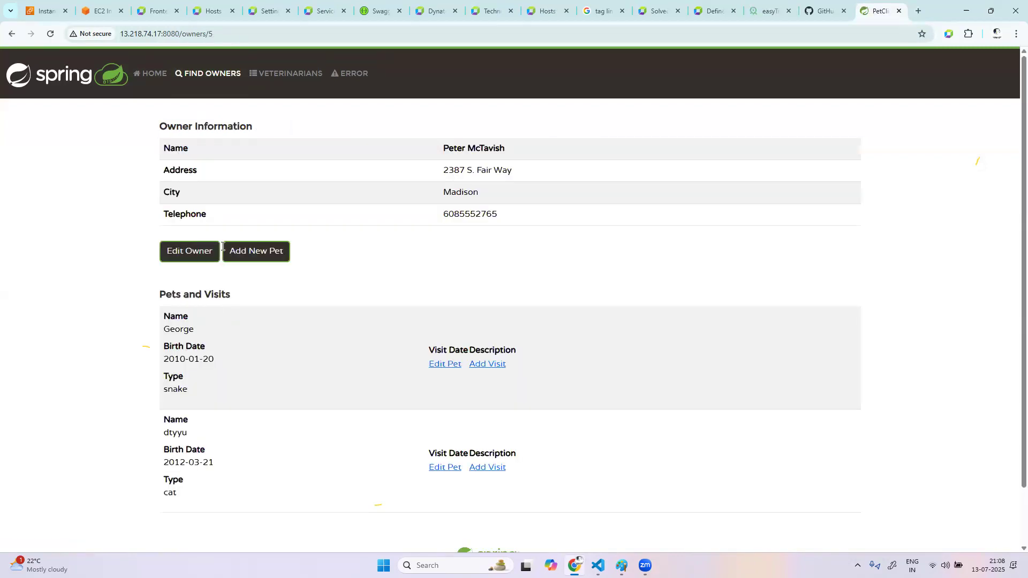
# Edit the opened owner by appending "ss" to the address and update the record
pyautogui.click(198, 252)
pyautogui.click(244, 250)
pyautogui.write('ss')
pyautogui.click(204, 390)
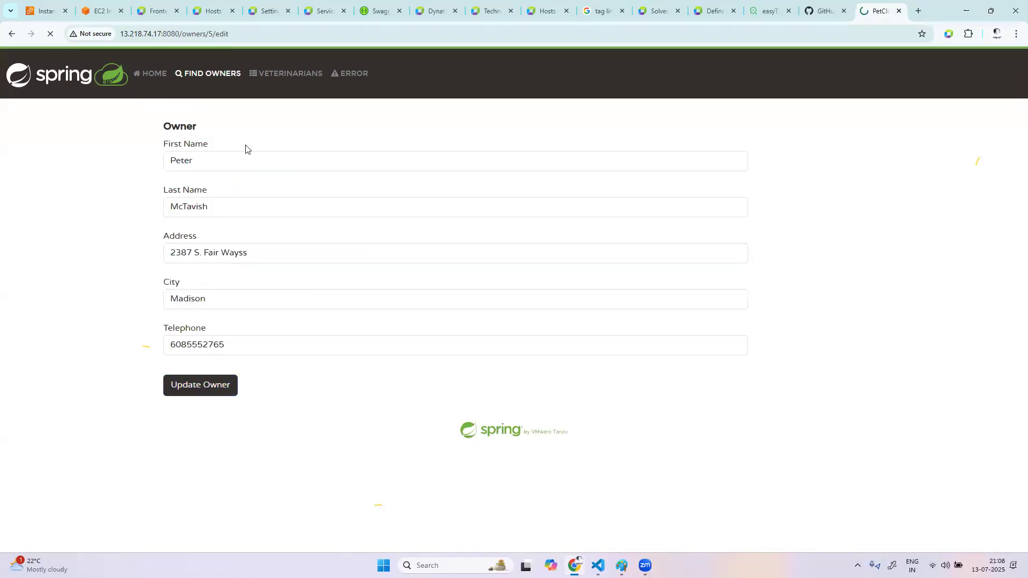
# Generate more PetClinic traffic by visiting the veterinarians, find owners and error pages
pyautogui.click(286, 73)
pyautogui.click(226, 90)
pyautogui.click(281, 84)
pyautogui.click(274, 86)
pyautogui.click(347, 82)
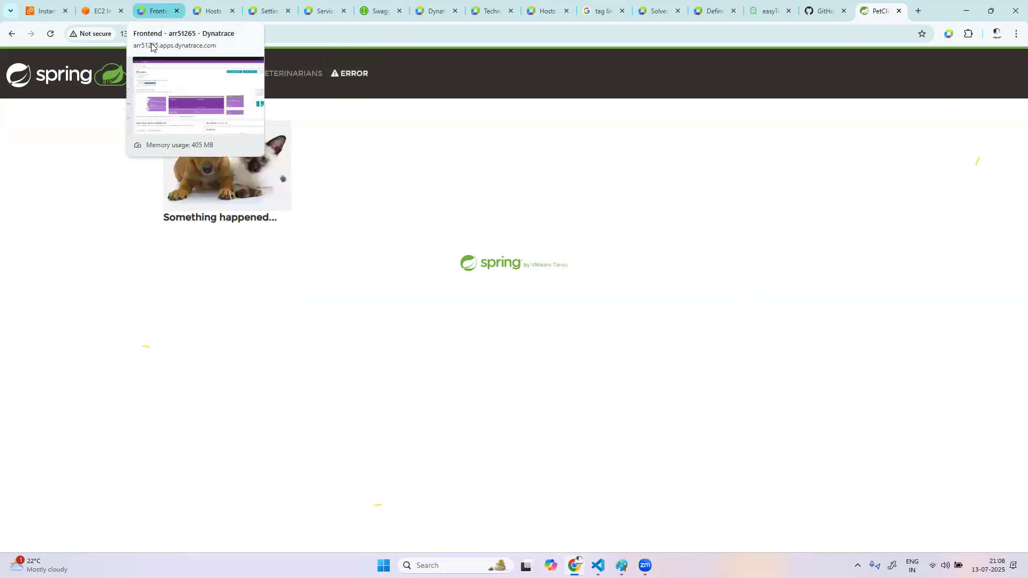
# Switch back to Dynatrace and find the Services app to inspect the list of detected services
pyautogui.click(156, 11)
pyautogui.hotkey('ctrl', 'k')
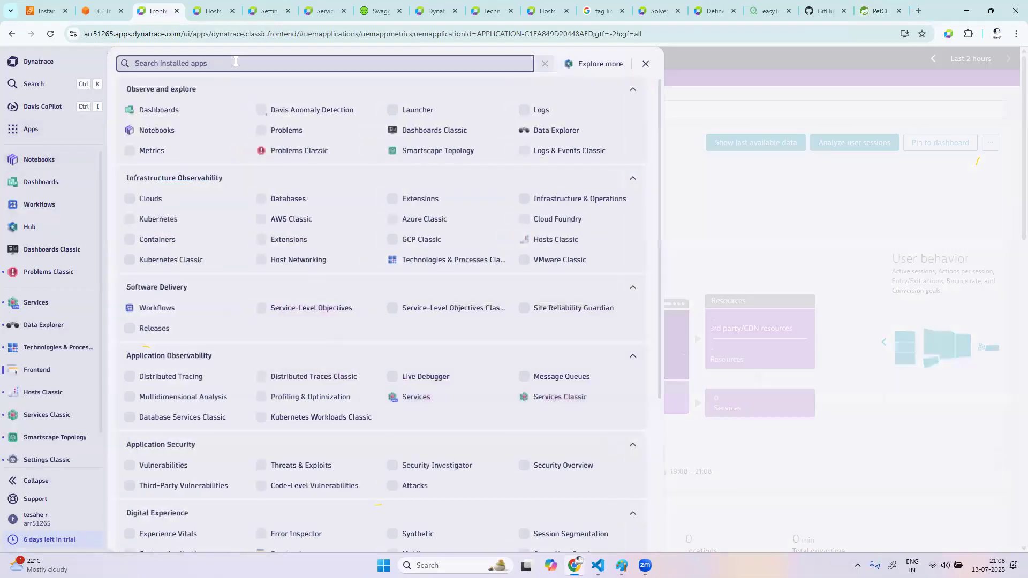
pyautogui.write('serv')
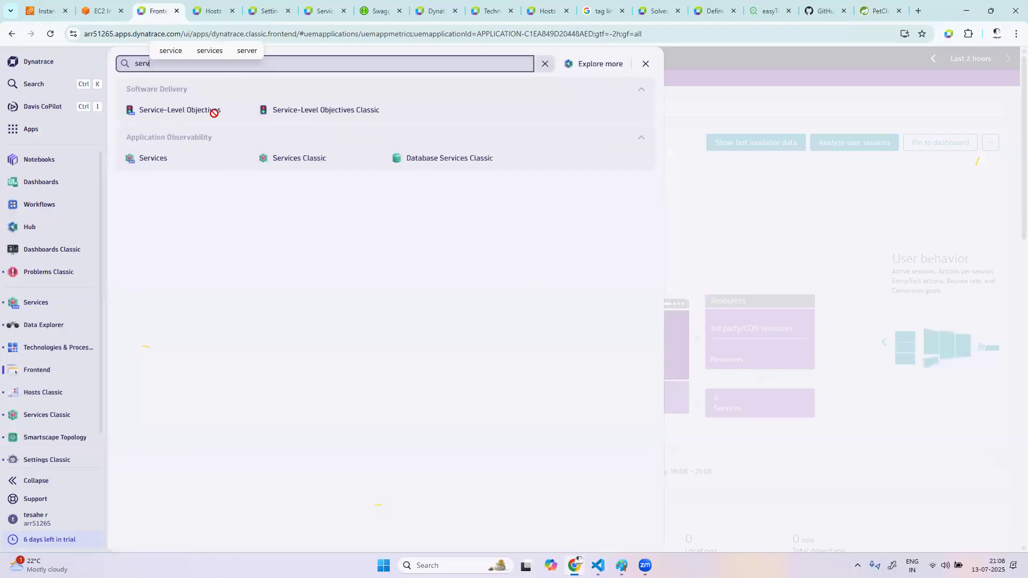
pyautogui.click(172, 160)
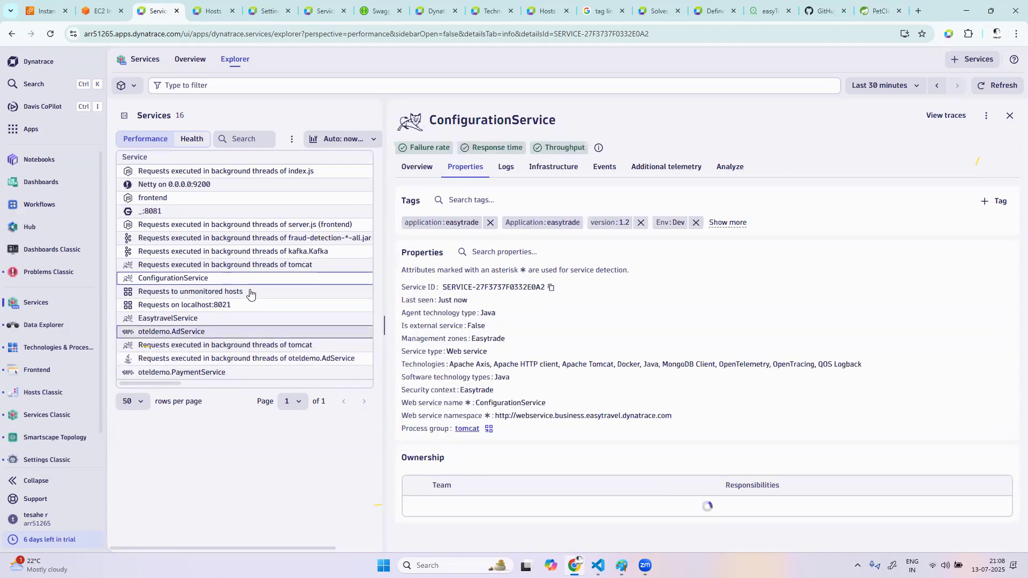
# Switch to the AWS EC2 console and connect to a terminal on the springpetclinic instance
pyautogui.click(880, 11)
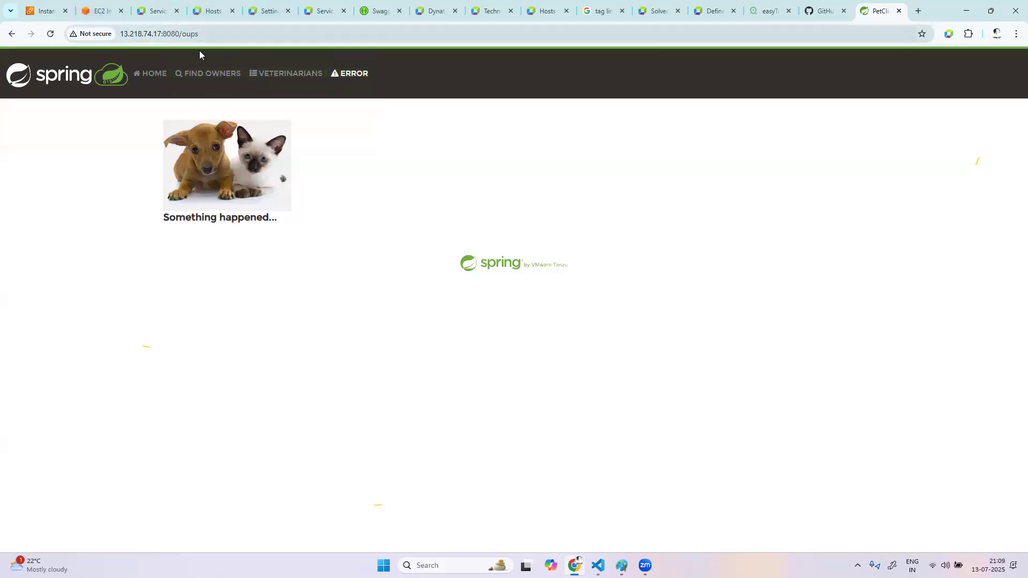
pyautogui.click(107, 16)
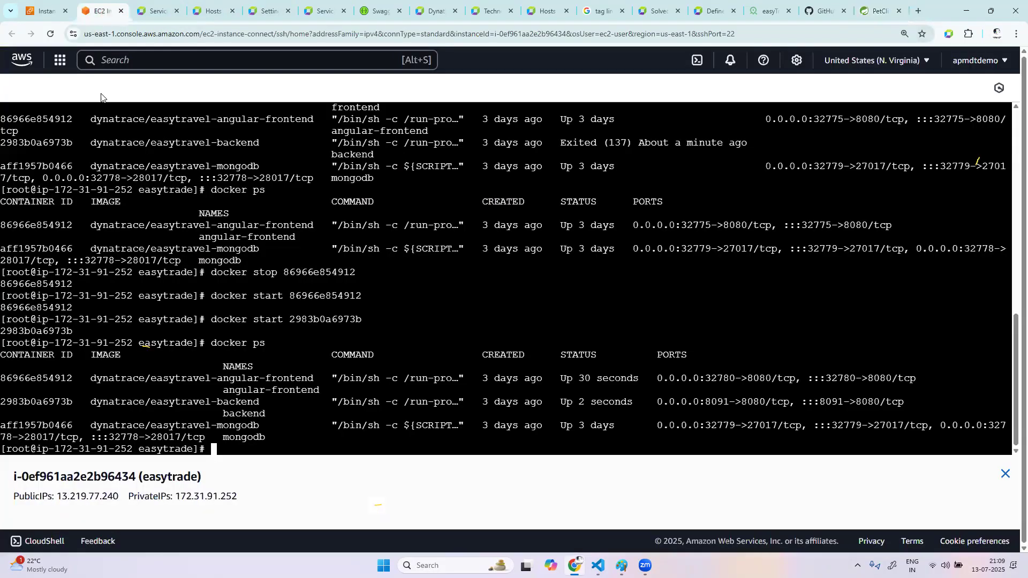
pyautogui.click(44, 12)
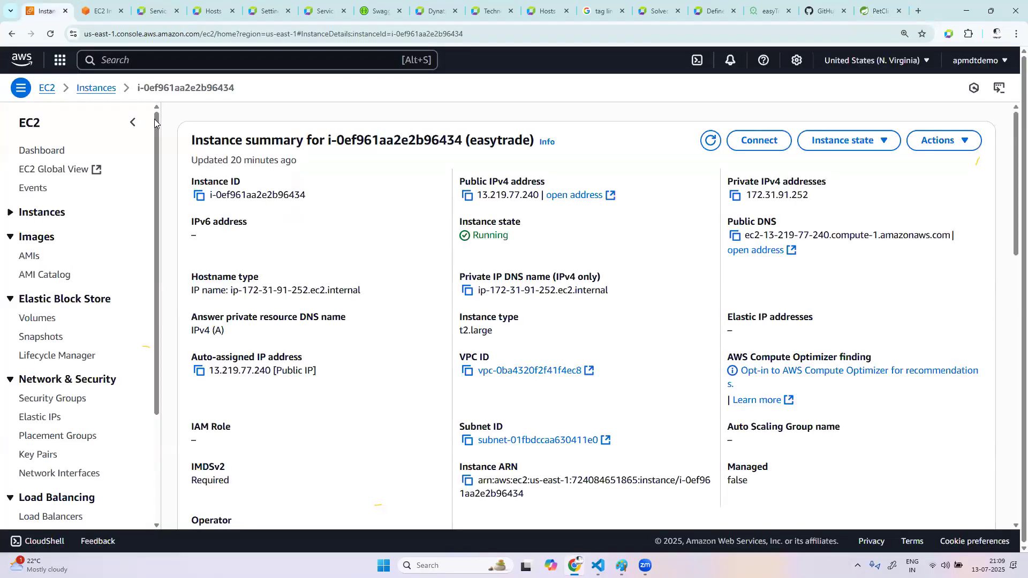
pyautogui.click(106, 90)
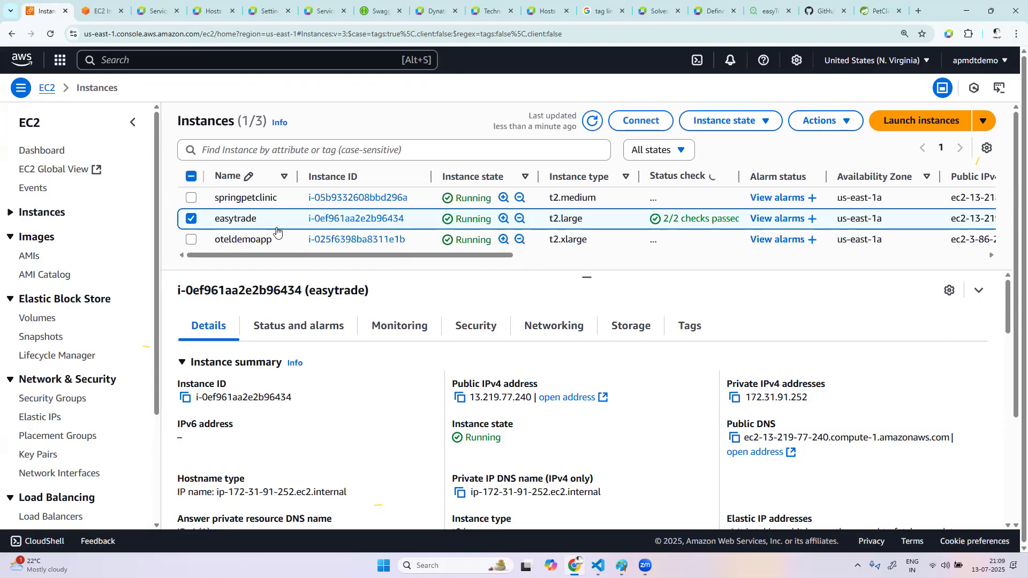
pyautogui.click(370, 199)
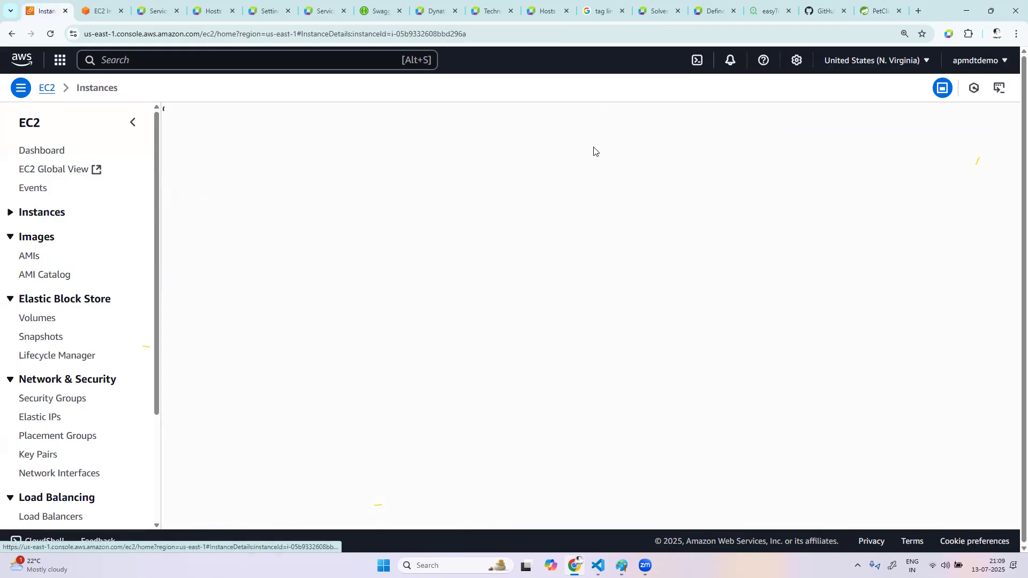
pyautogui.click(756, 141)
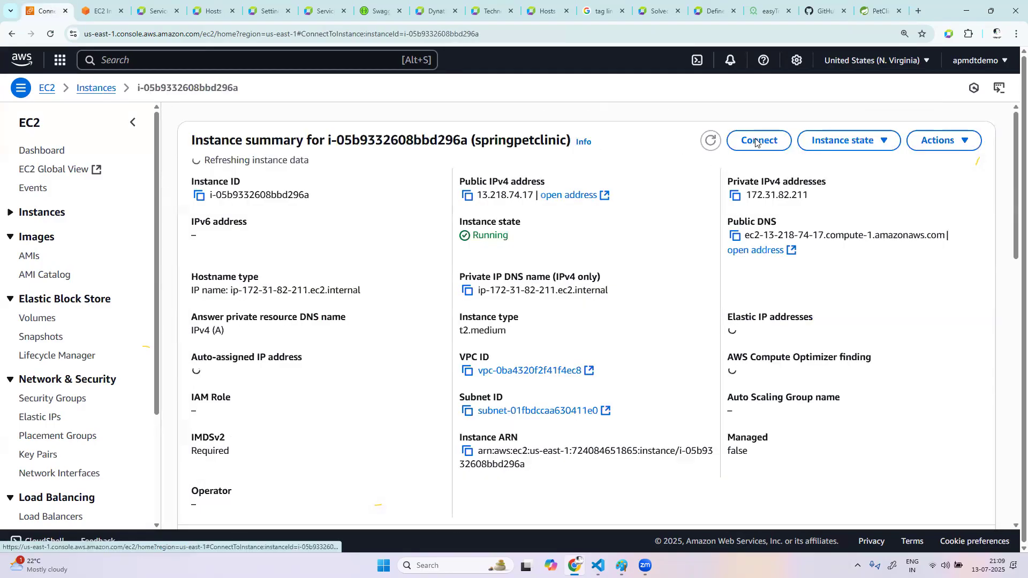
pyautogui.click(971, 476)
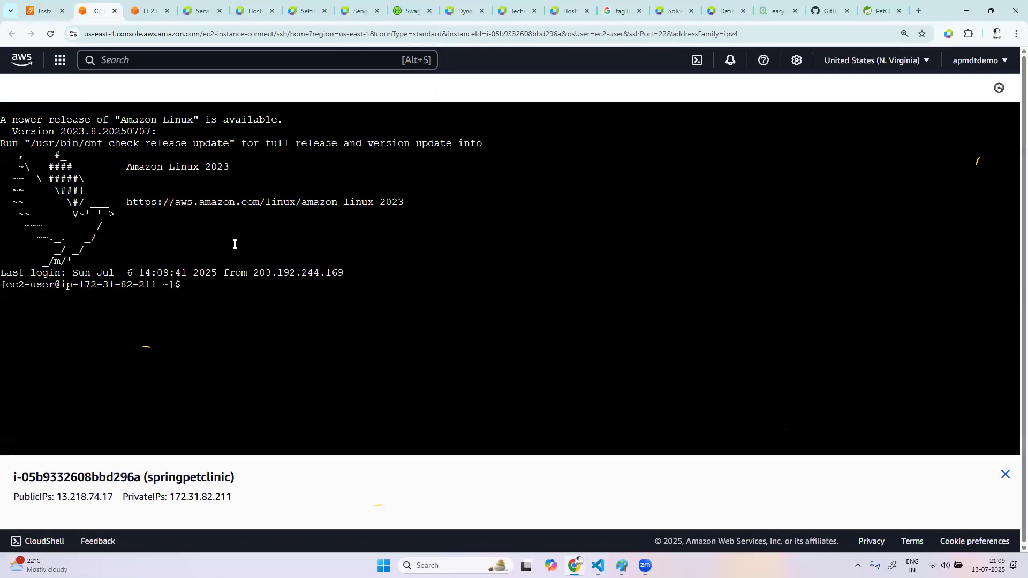
# Switch to the root user with sudo su and change to the spring-petclinic/ directory
pyautogui.write('sudo su')
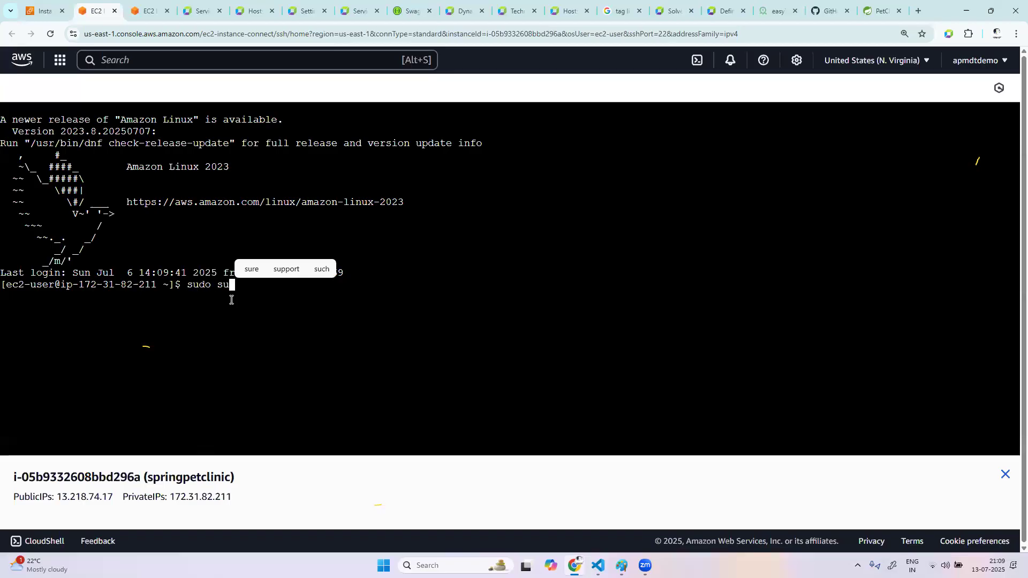
pyautogui.press('Return')
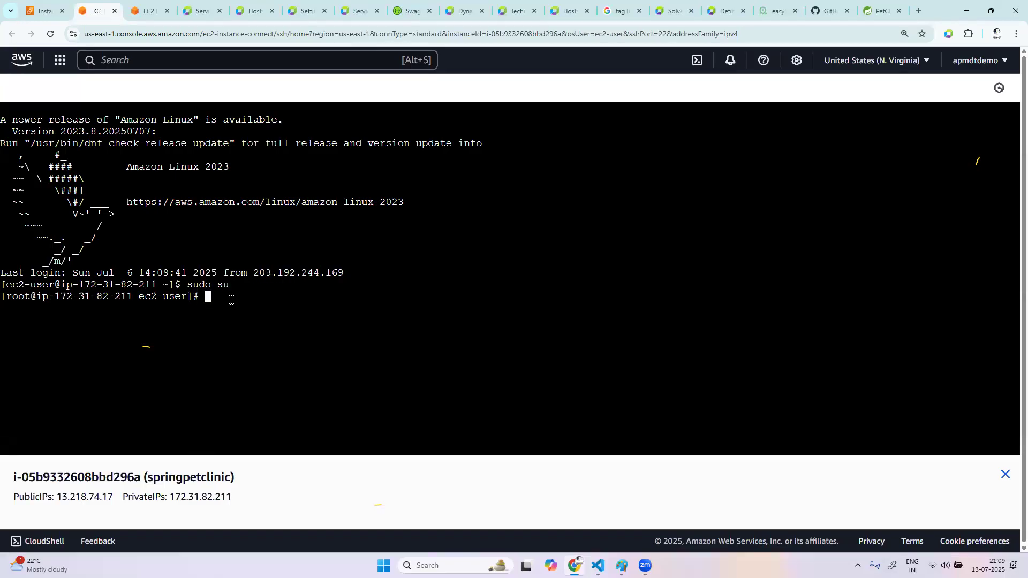
pyautogui.write('cd s')
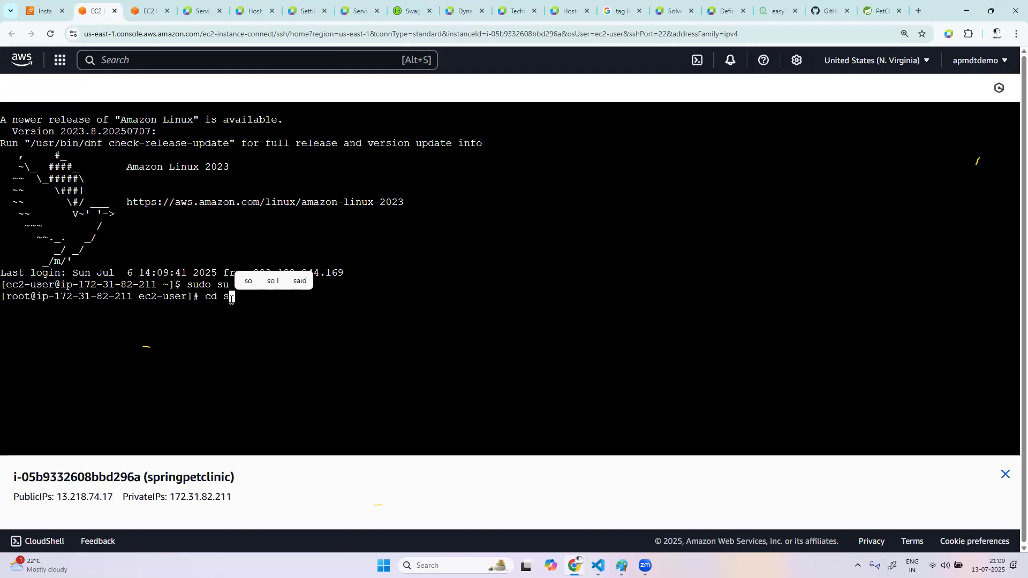
pyautogui.press('Tab')
pyautogui.press('Return')
# List the running Java processes with ps -ef | grep java
pyautogui.write('ps -')
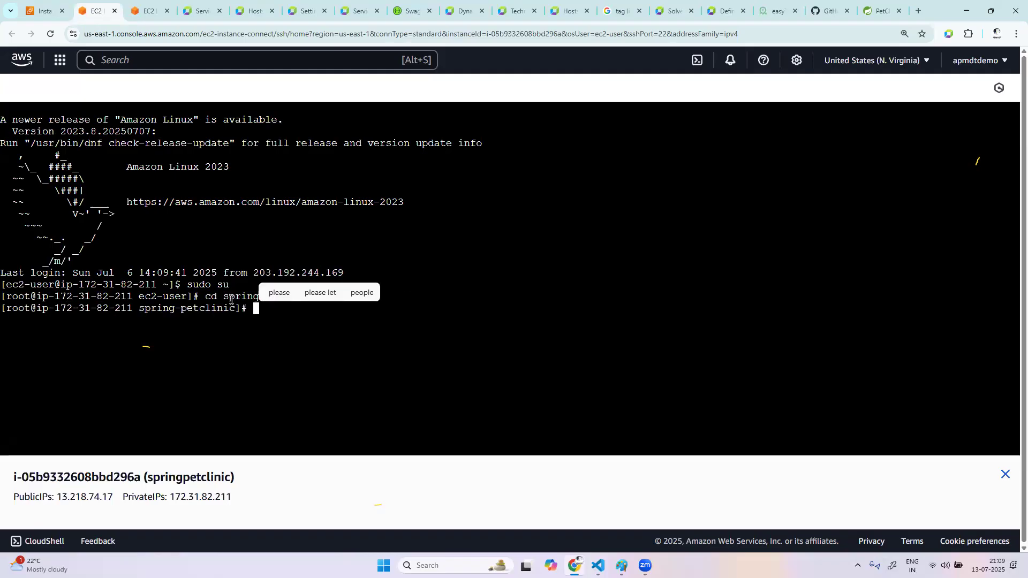
pyautogui.write('ef ')
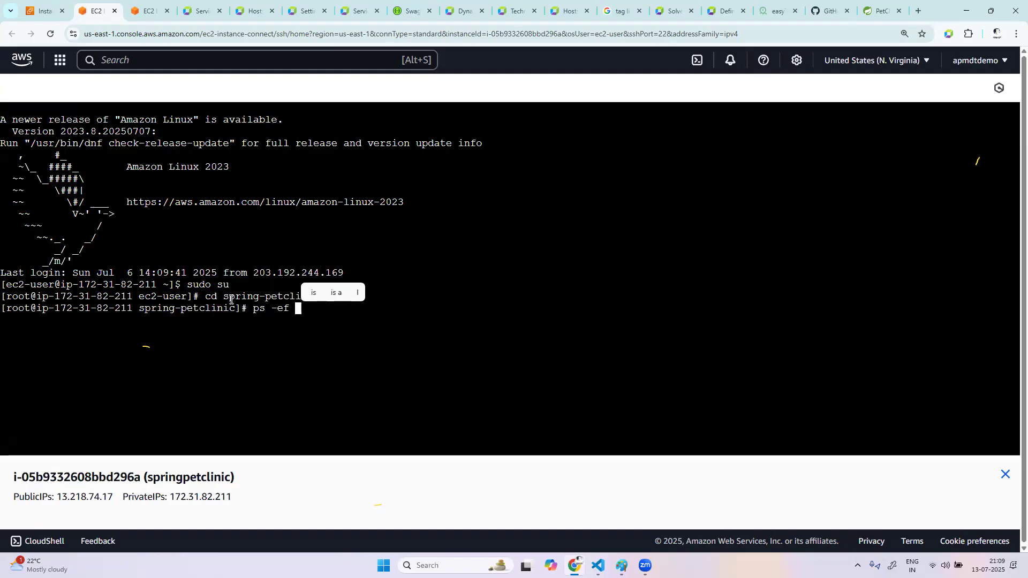
pyautogui.write('| g')
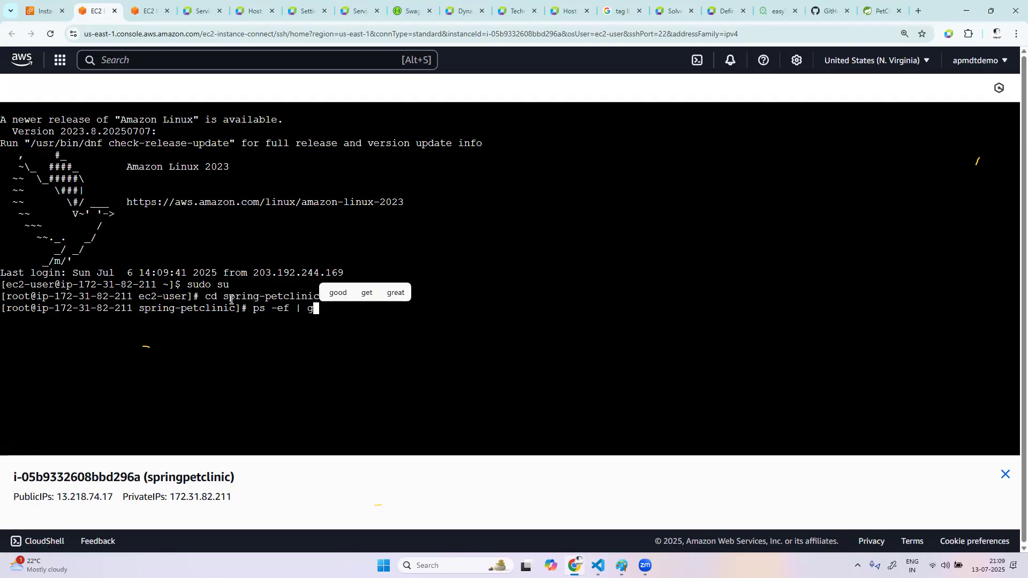
pyautogui.write('rep java')
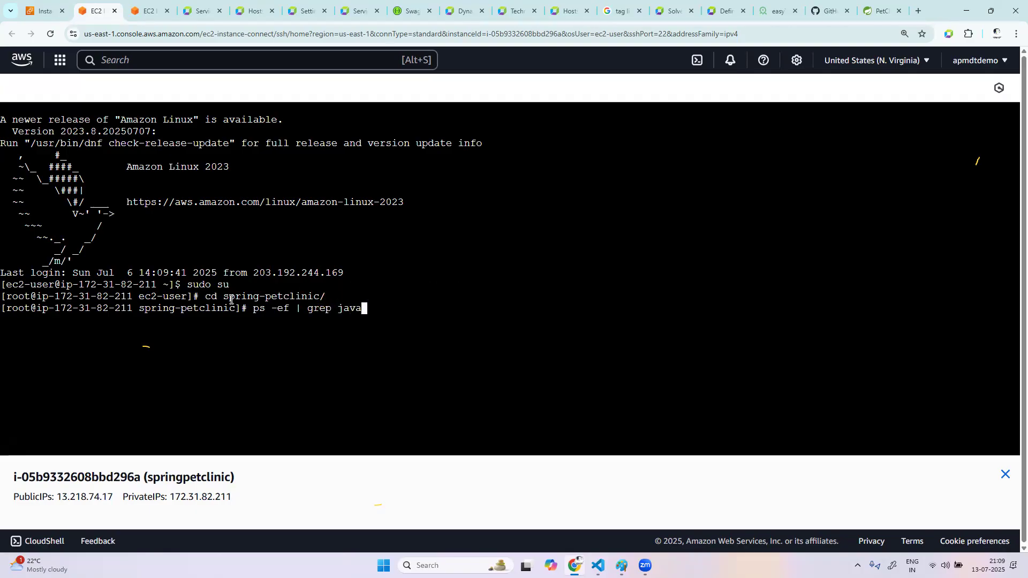
pyautogui.press('Return')
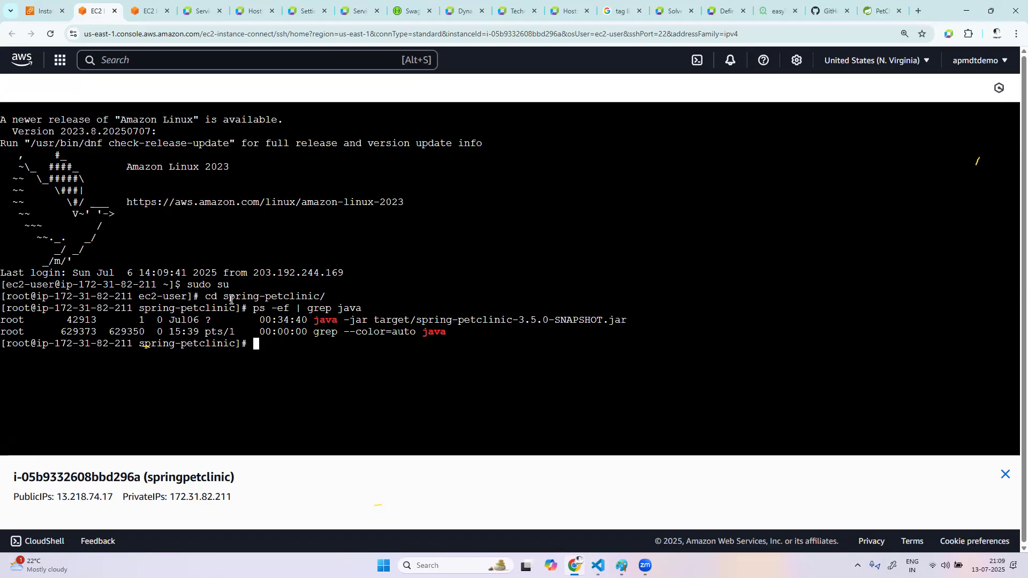
# Kill the running spring-petclinic Java process with kill -9 42913
pyautogui.write('kill ')
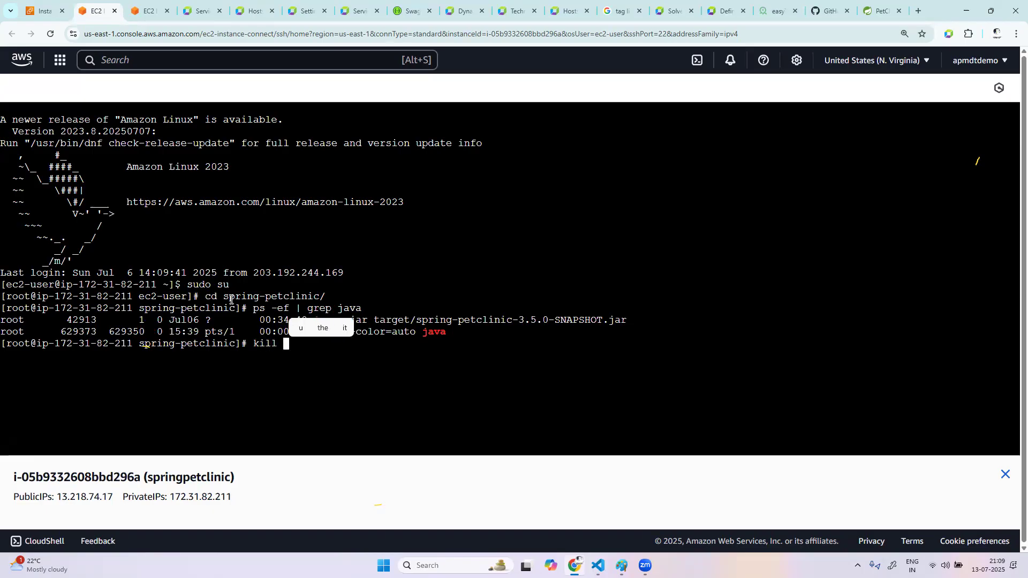
pyautogui.write('-9')
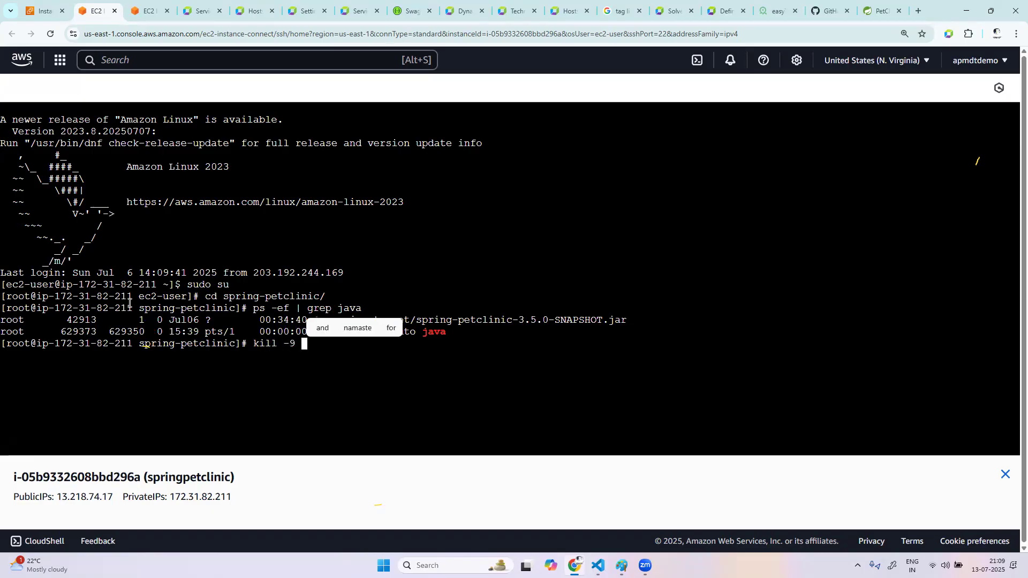
pyautogui.doubleClick(76, 320)
pyautogui.hotkey('ctrl', 'c')
pyautogui.rightClick(75, 320)
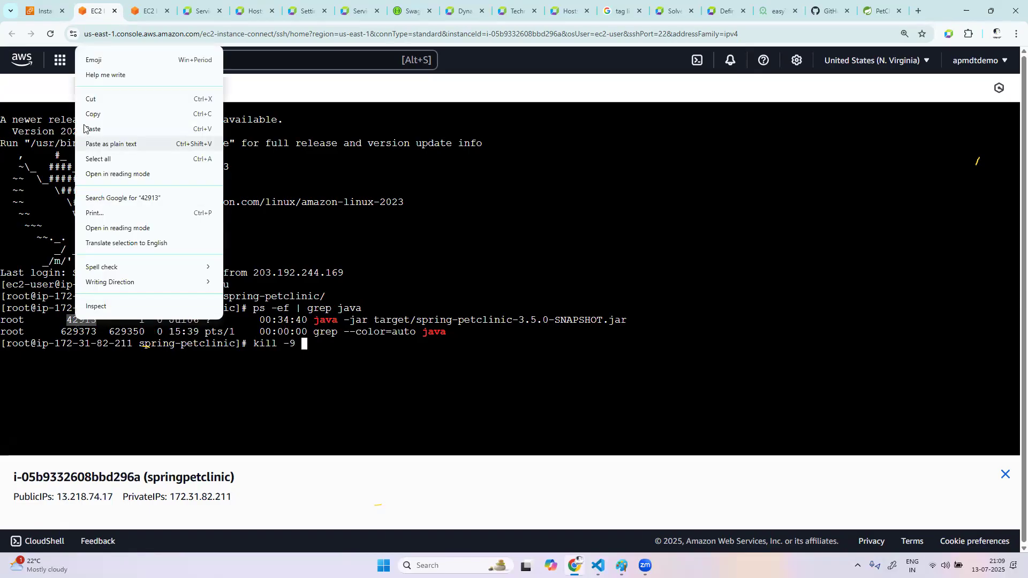
pyautogui.click(99, 115)
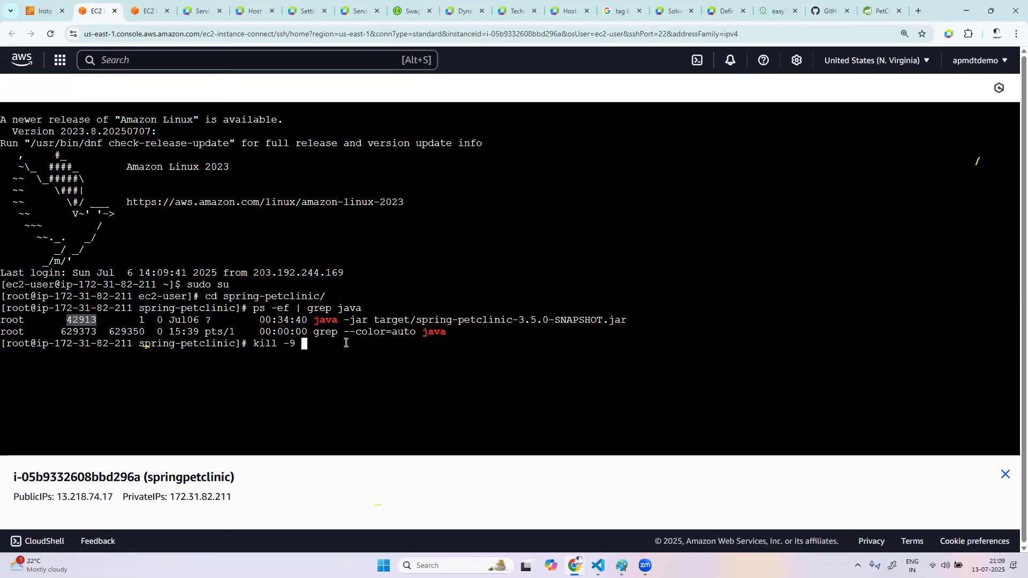
pyautogui.rightClick(350, 354)
pyautogui.click(422, 163)
pyautogui.press('Return')
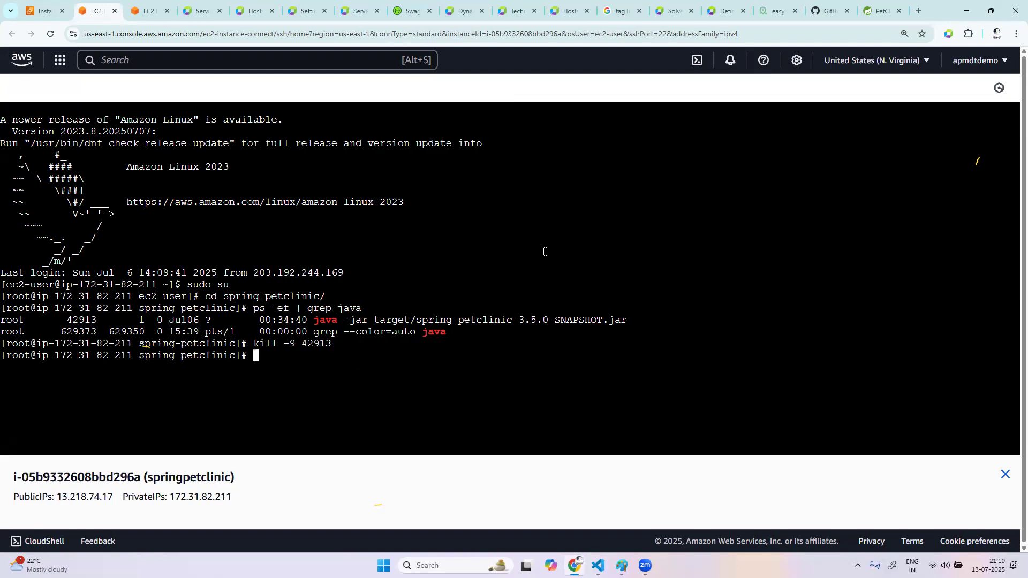
# Run ps -ef | grep java again and reload the PetClinic page to check the application is stopped, returning to the EC2 terminal
pyautogui.press('Up')
pyautogui.press('Up')
pyautogui.press('Return')
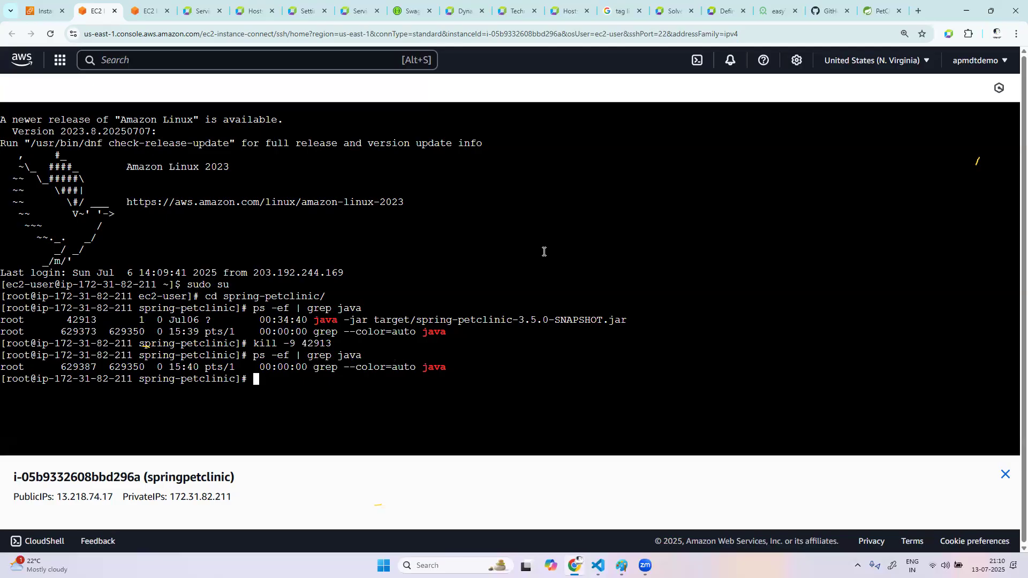
pyautogui.click(881, 11)
pyautogui.click(49, 36)
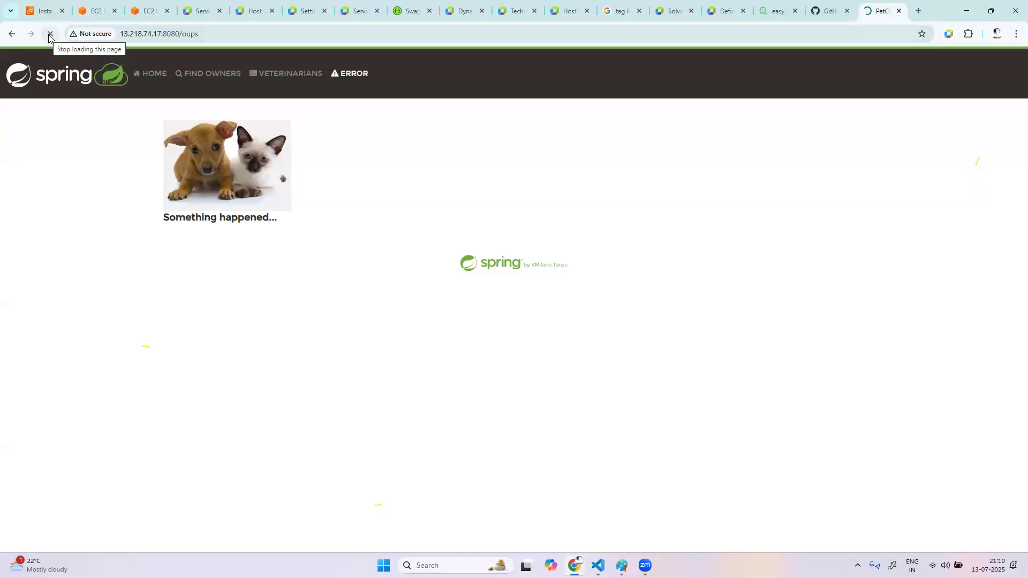
pyautogui.click(50, 35)
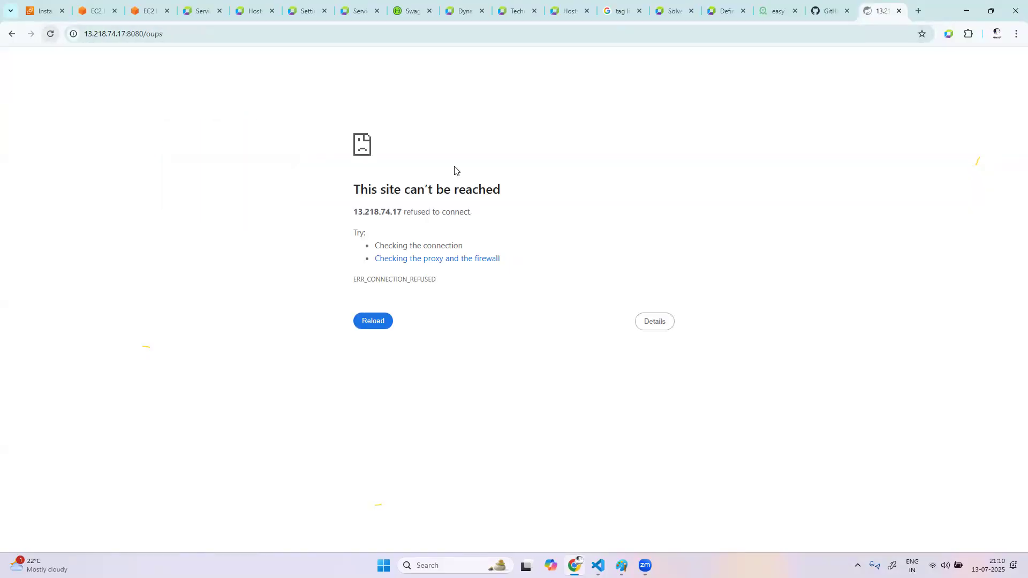
pyautogui.click(96, 11)
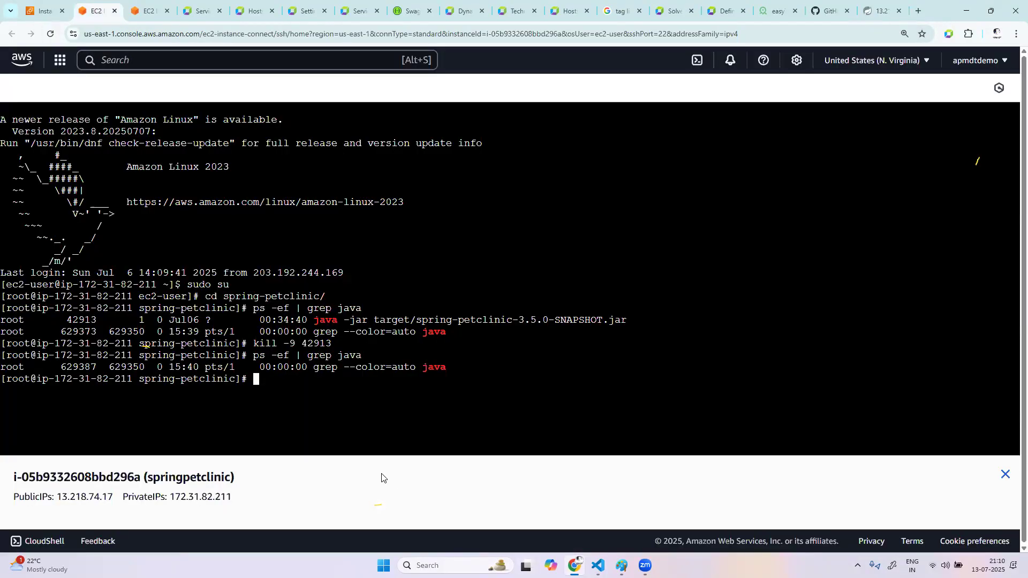
pyautogui.write('syste')
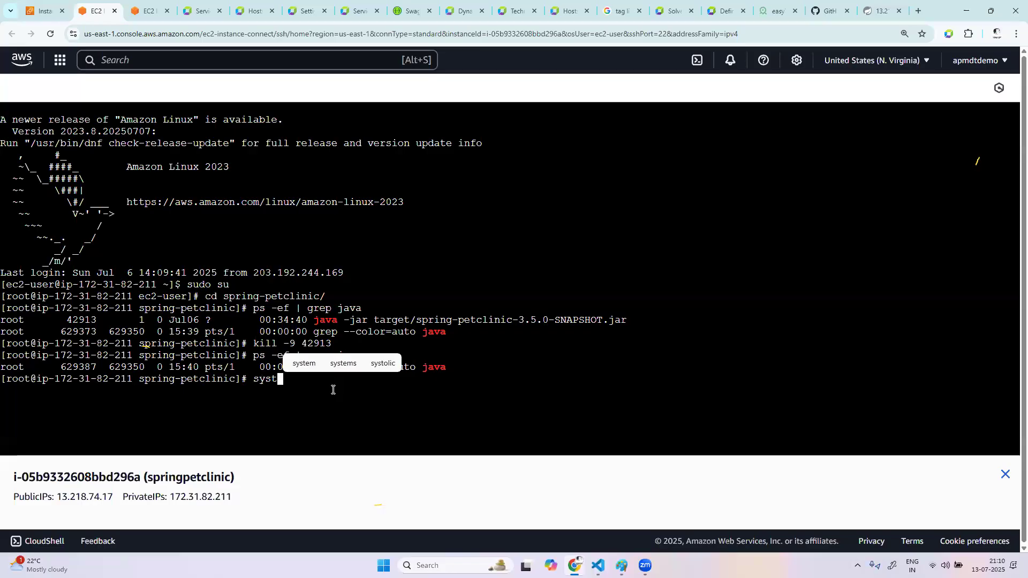
pyautogui.press('BackSpace')
pyautogui.press('BackSpace')
pyautogui.press('BackSpace')
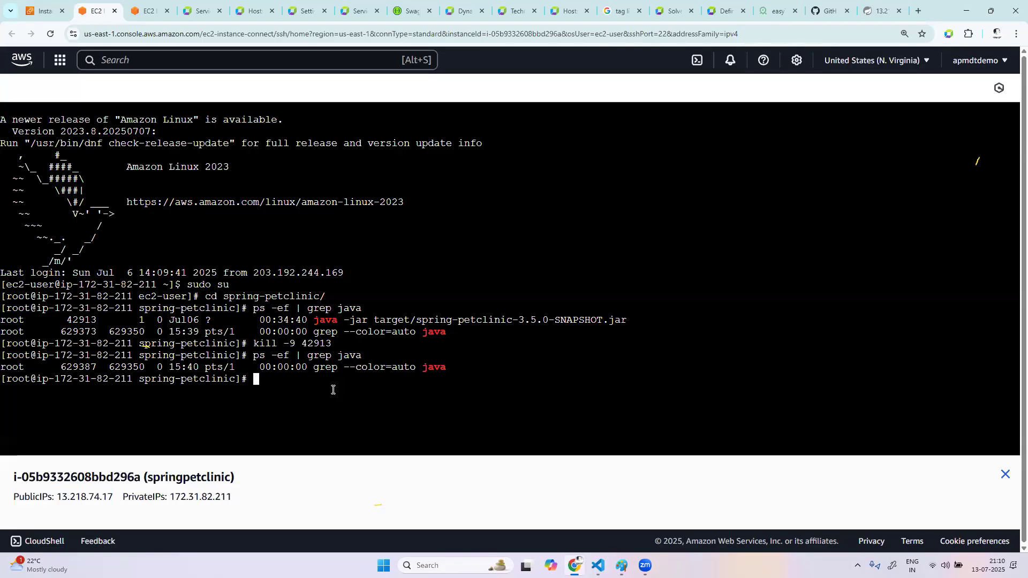
# List the shell's command history to find the command that starts PetClinic
pyautogui.write('histroy')
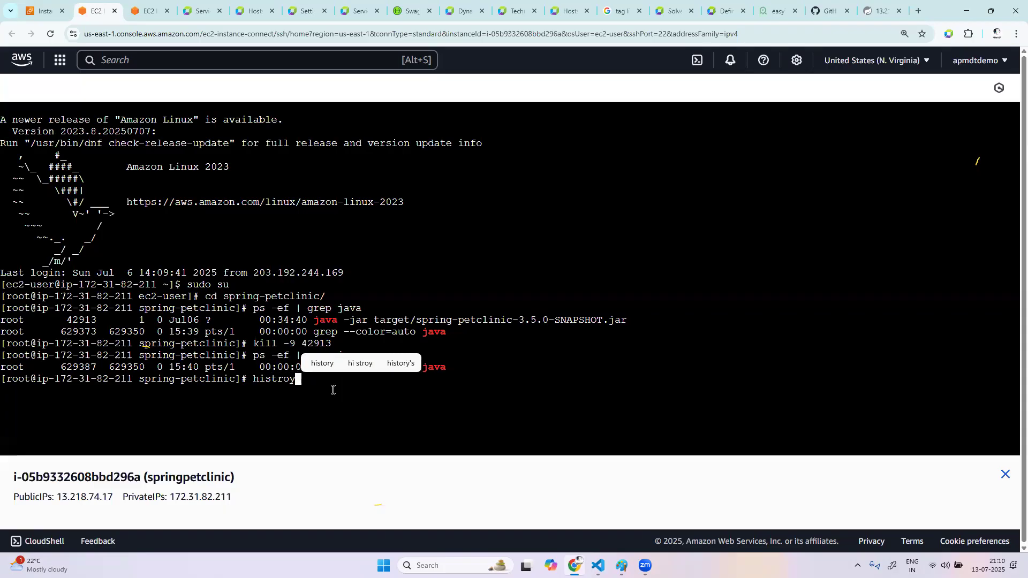
pyautogui.press('Return')
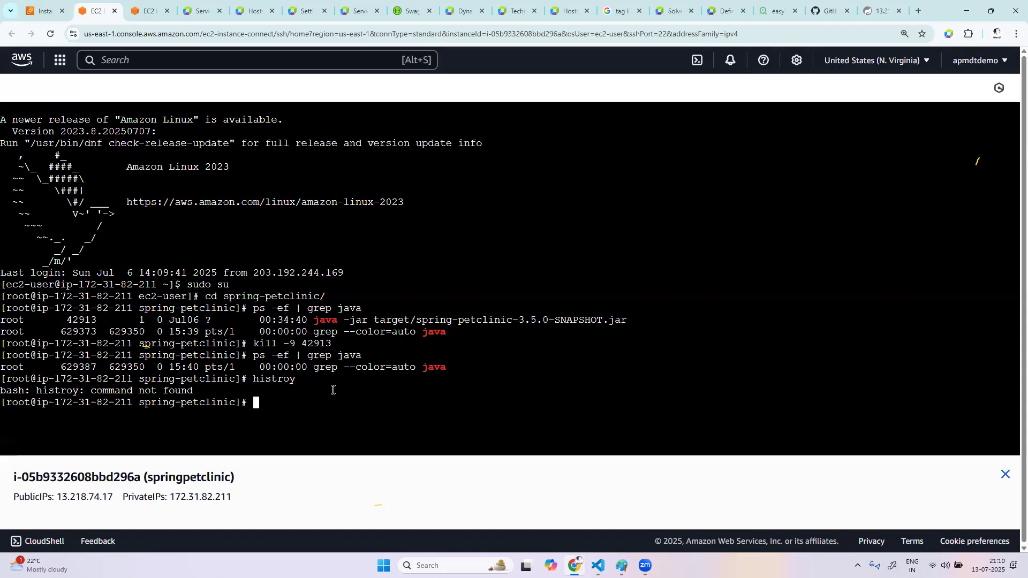
pyautogui.write('histor')
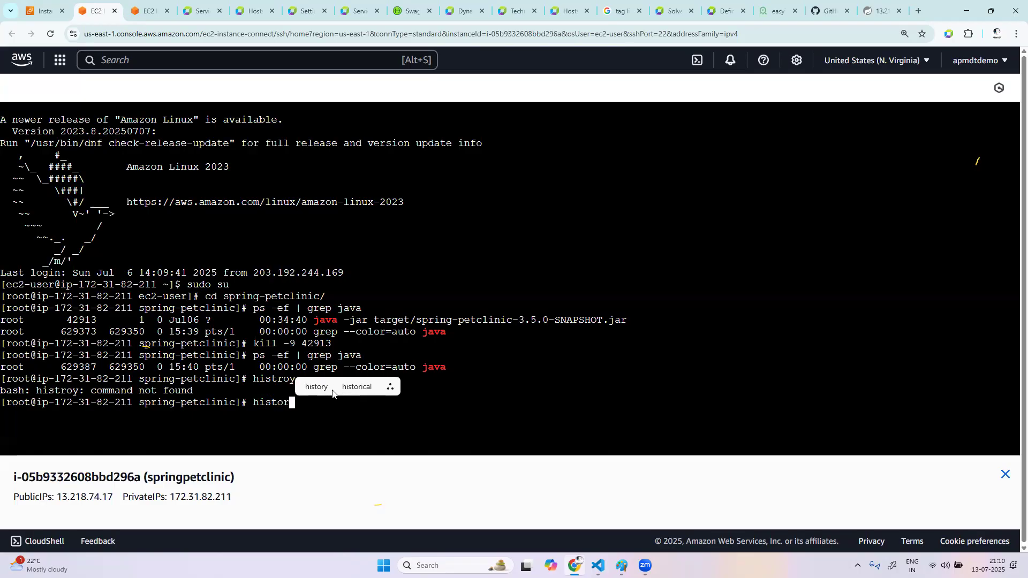
pyautogui.write('y')
pyautogui.press('Return')
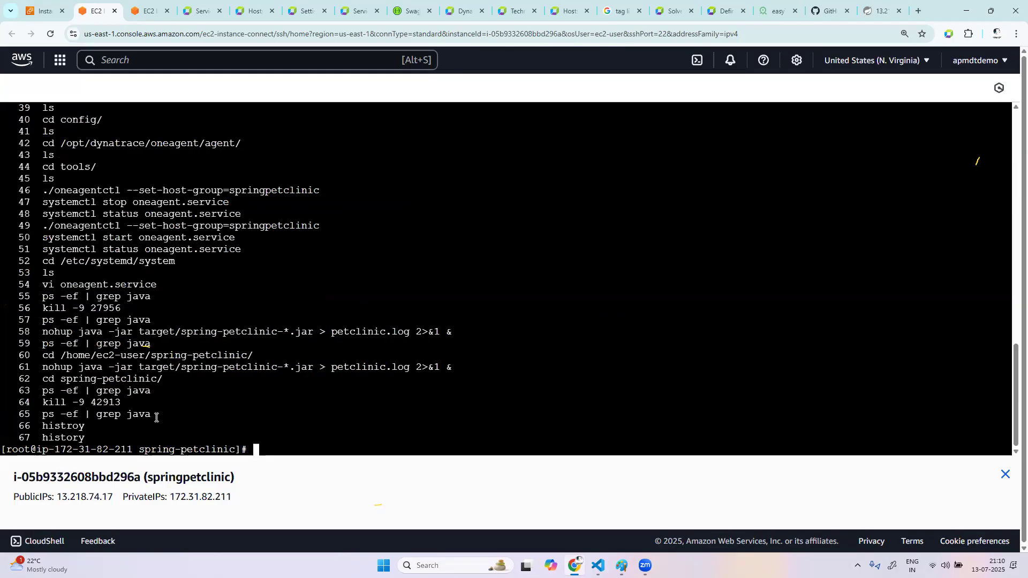
# Restart PetClinic in the background by reusing nohup java -jar target/spring-petclinic-*.jar > petclinic.log 2>&1 & from the history
pyautogui.moveTo(459, 370); pyautogui.dragTo(51, 364)
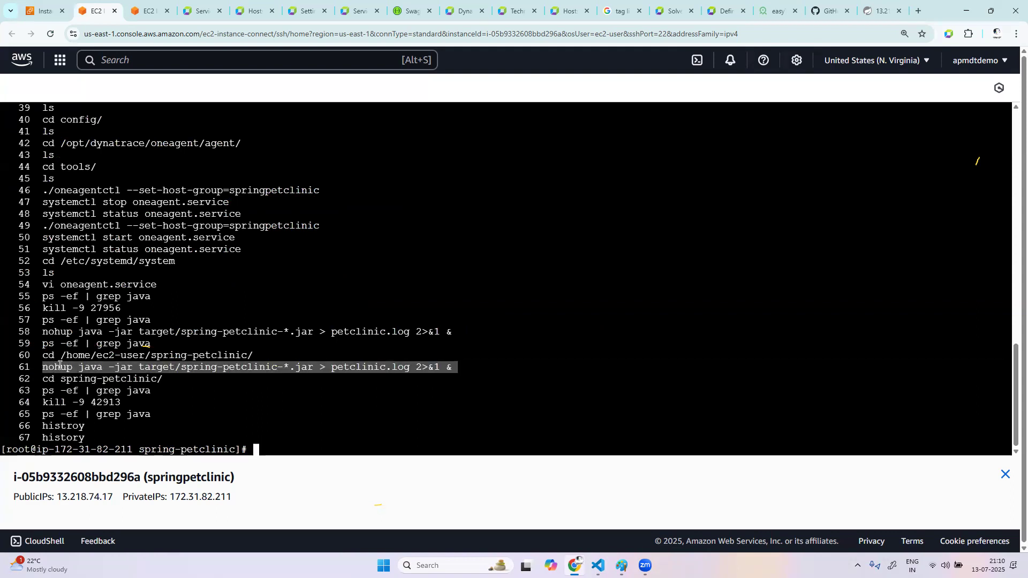
pyautogui.rightClick(60, 364)
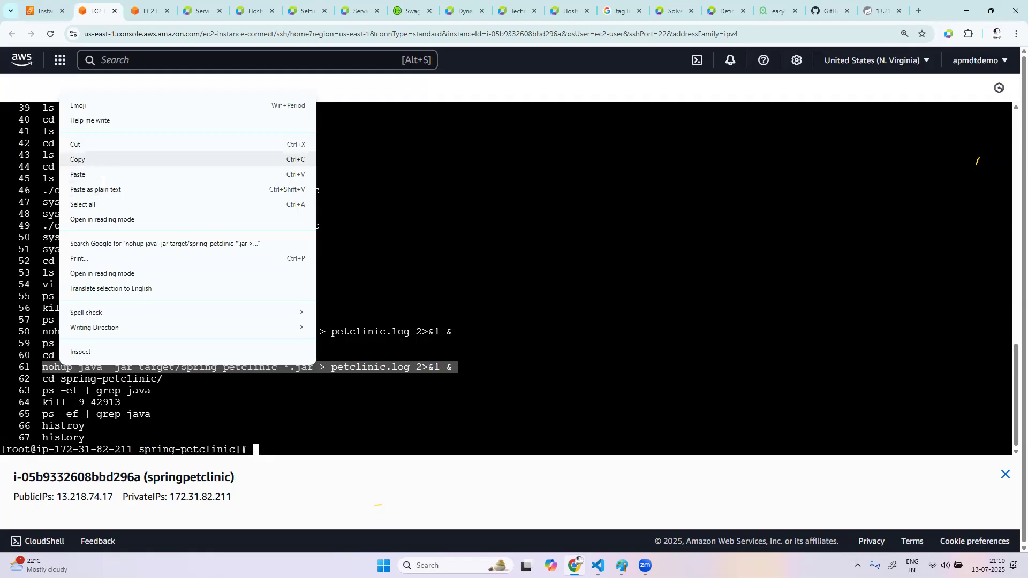
pyautogui.click(86, 159)
pyautogui.rightClick(309, 438)
pyautogui.click(343, 245)
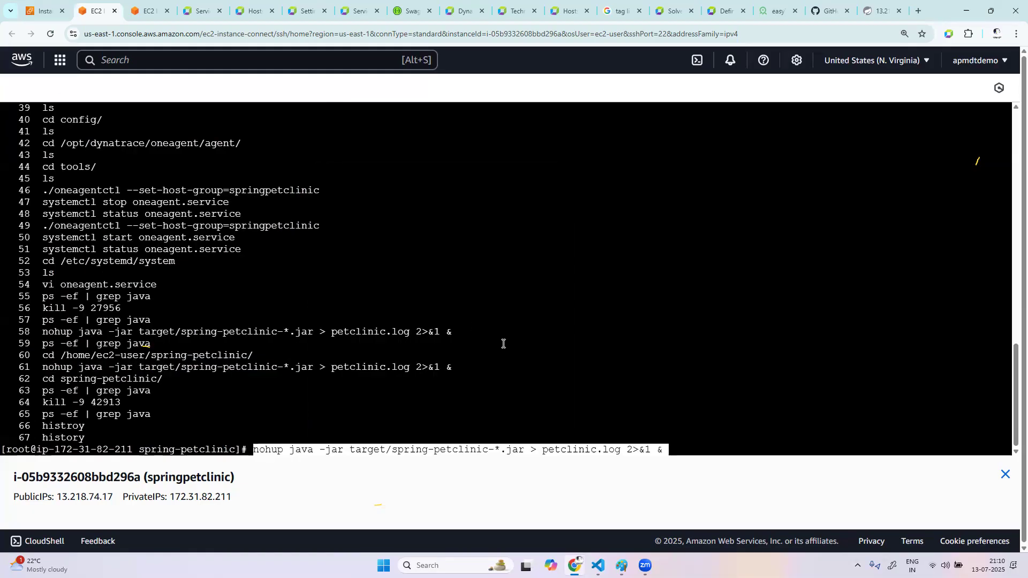
pyautogui.press('Return')
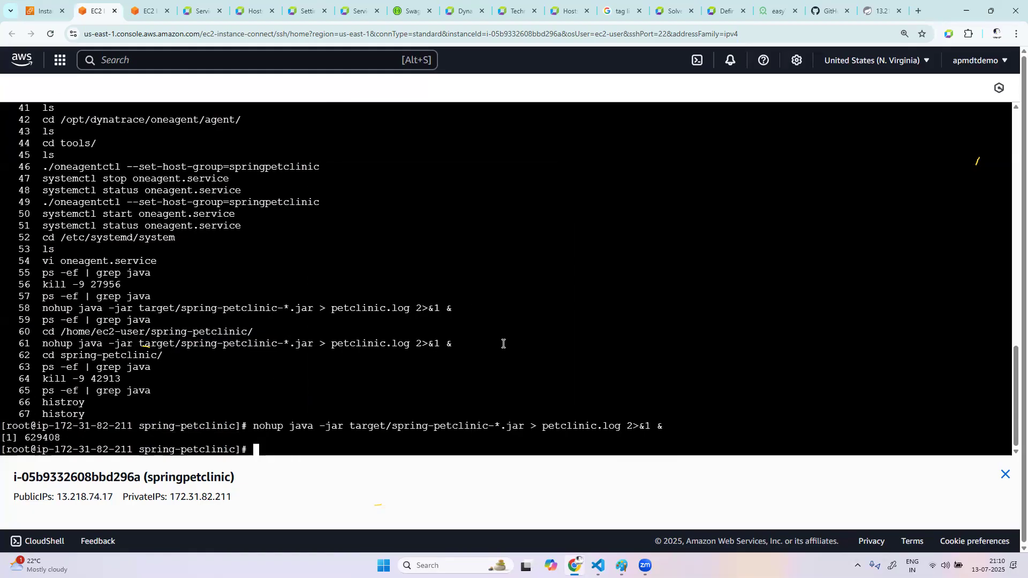
# Check for the newly started application process with ps -ef | grep java
pyautogui.press('Up')
pyautogui.press('Up')
pyautogui.press('Up')
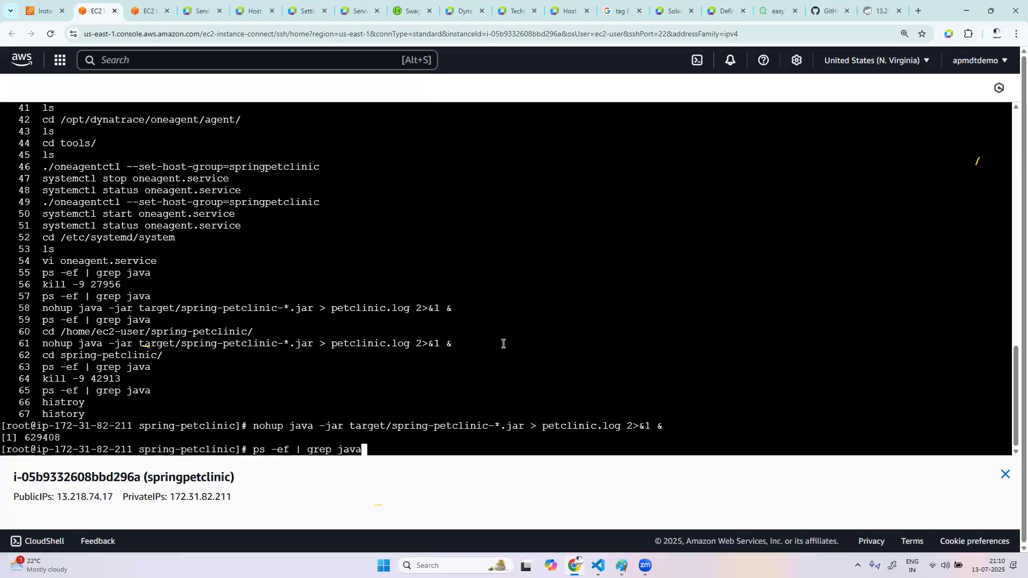
pyautogui.press('Return')
# Restart the Dynatrace agent with systemctl restart oneagent.service
pyautogui.write('systemct')
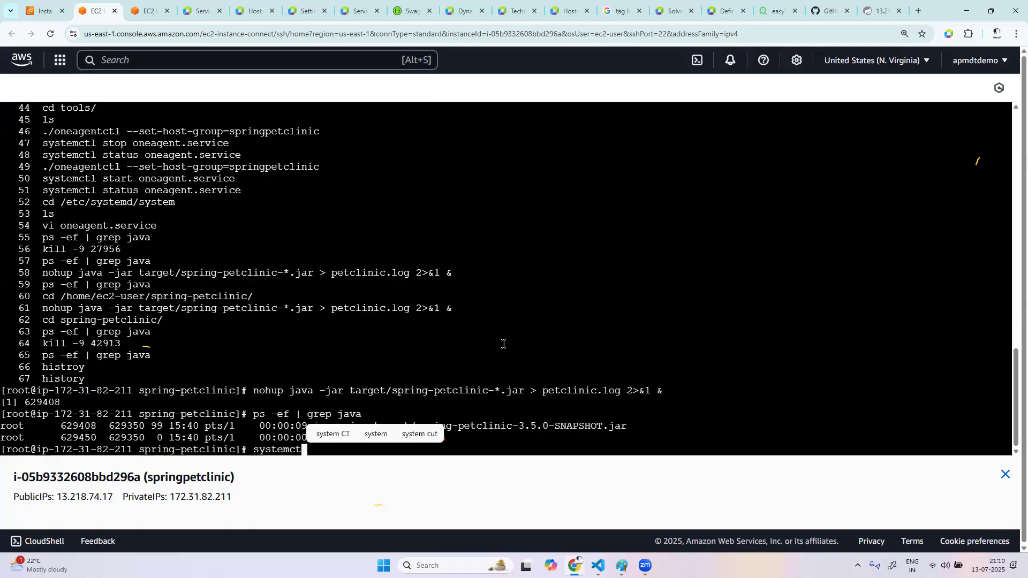
pyautogui.write('l restart')
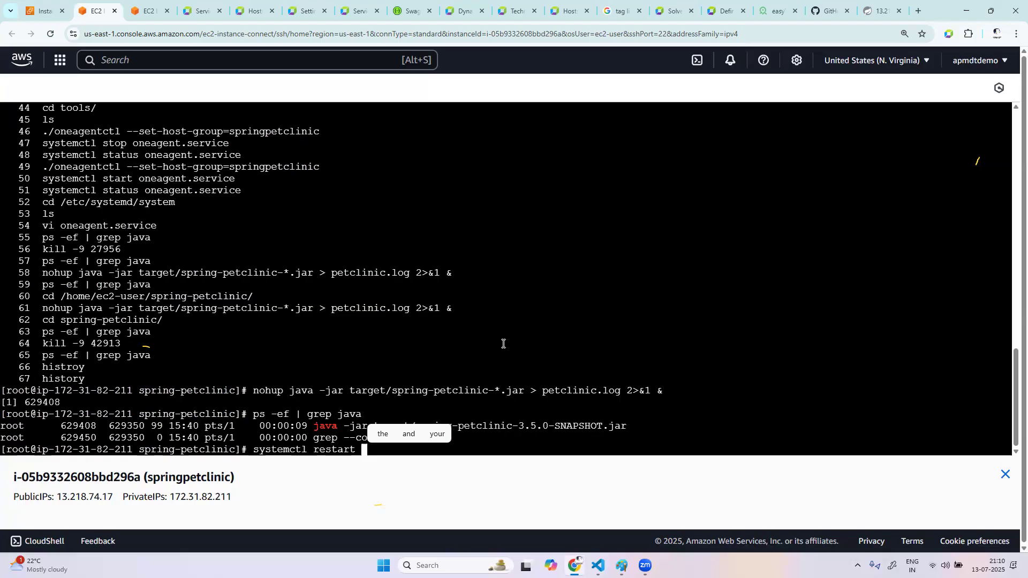
pyautogui.write(' oneagent')
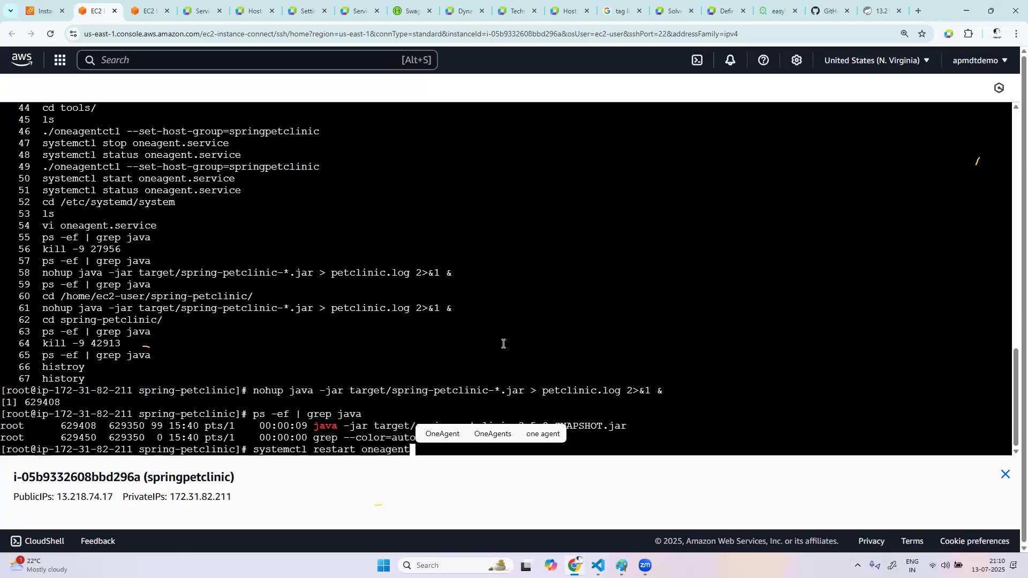
pyautogui.write('.service')
pyautogui.press('Return')
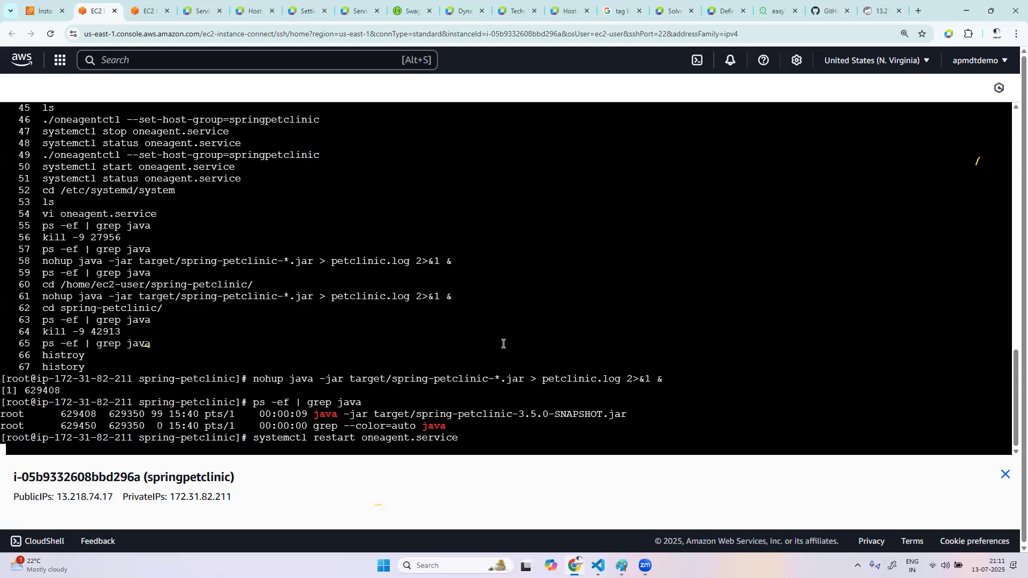
# Switch to the PetClinic site, reload it, visit the home page and search the owners to open the second owner's record
pyautogui.click(867, 12)
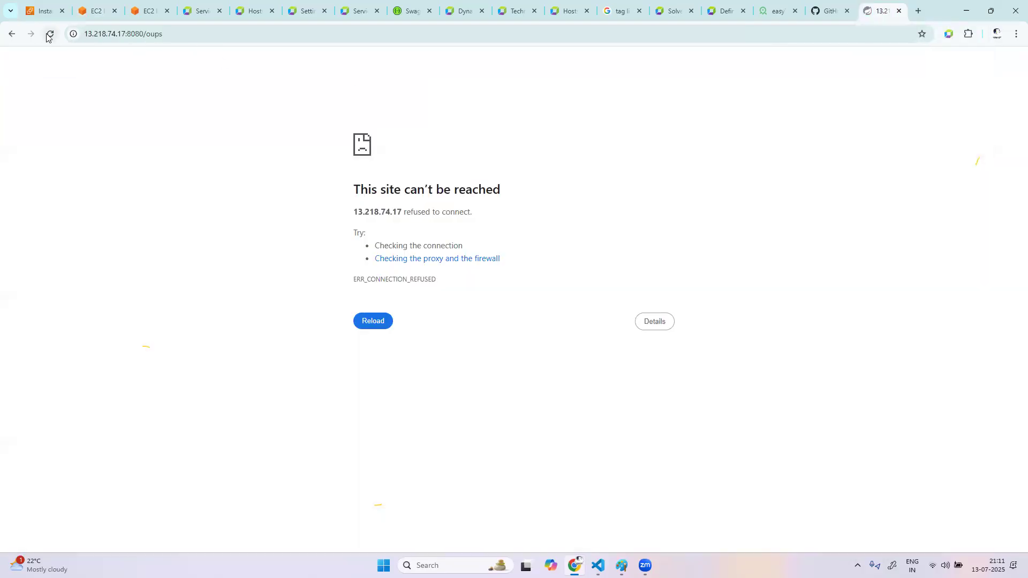
pyautogui.click(183, 34)
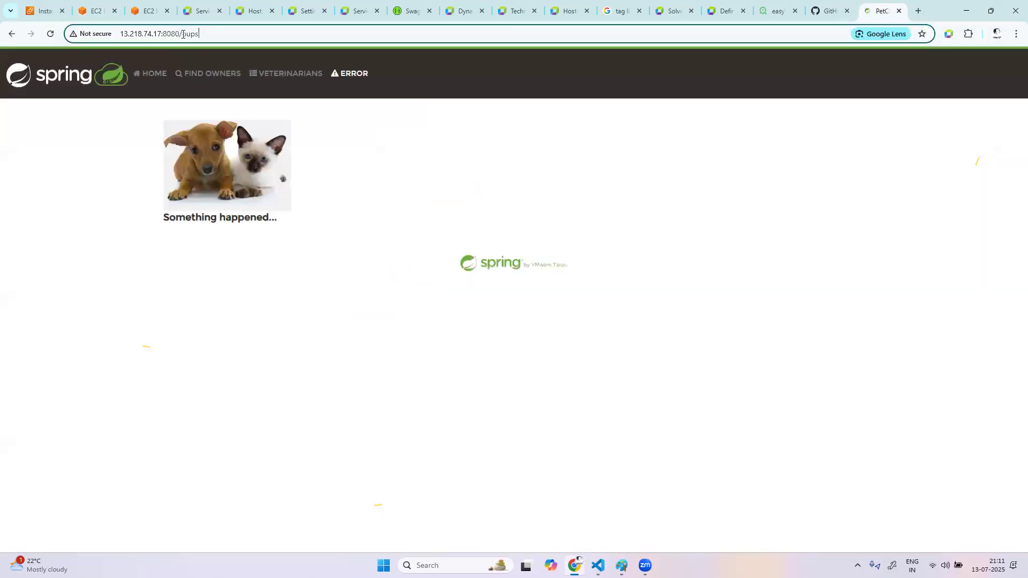
pyautogui.click(151, 73)
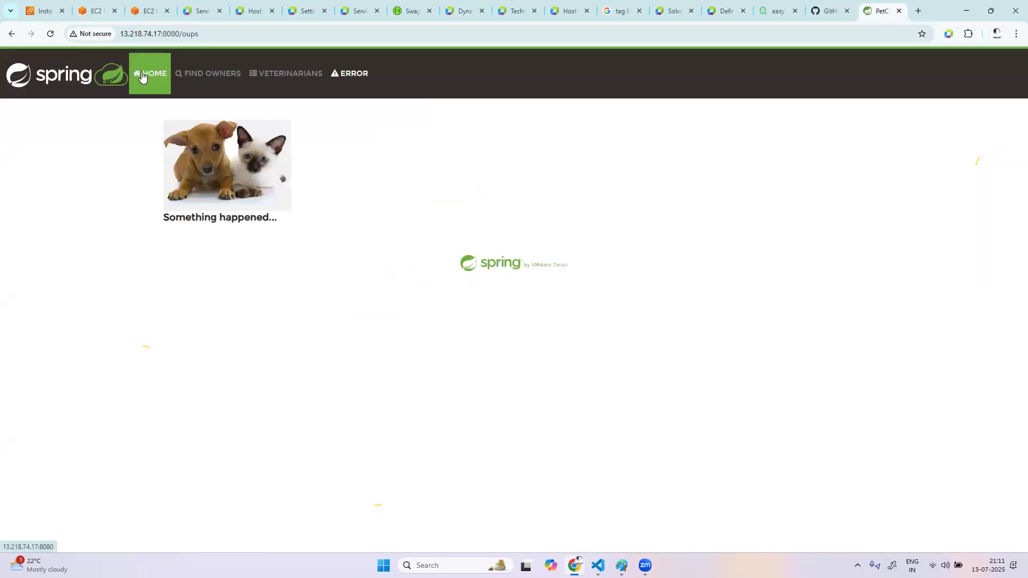
pyautogui.click(204, 82)
pyautogui.click(208, 190)
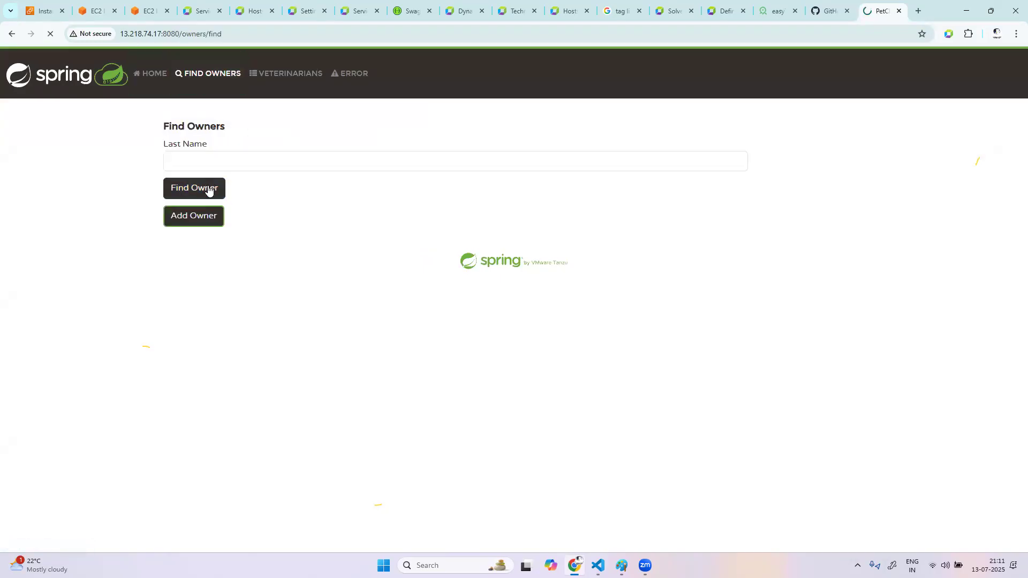
pyautogui.click(209, 193)
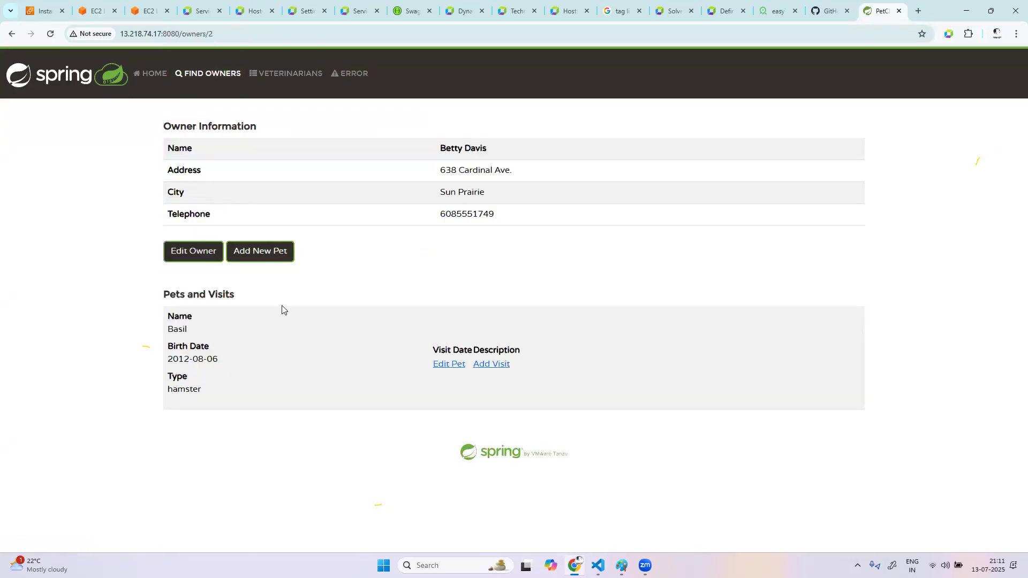
# Edit the opened owner by appending an s to the last name, and update the record
pyautogui.click(217, 251)
pyautogui.click(244, 206)
pyautogui.write('ss')
pyautogui.click(218, 396)
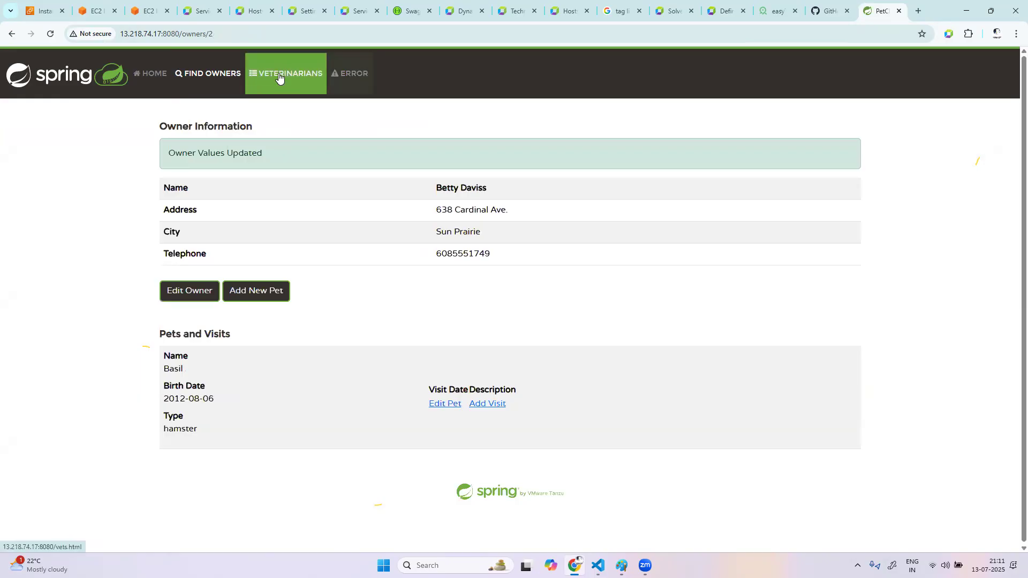
# Visit the Veterinarians, Error and Home pages of PetClinic repeatedly to generate traffic
pyautogui.click(263, 80)
pyautogui.click(347, 80)
pyautogui.click(308, 83)
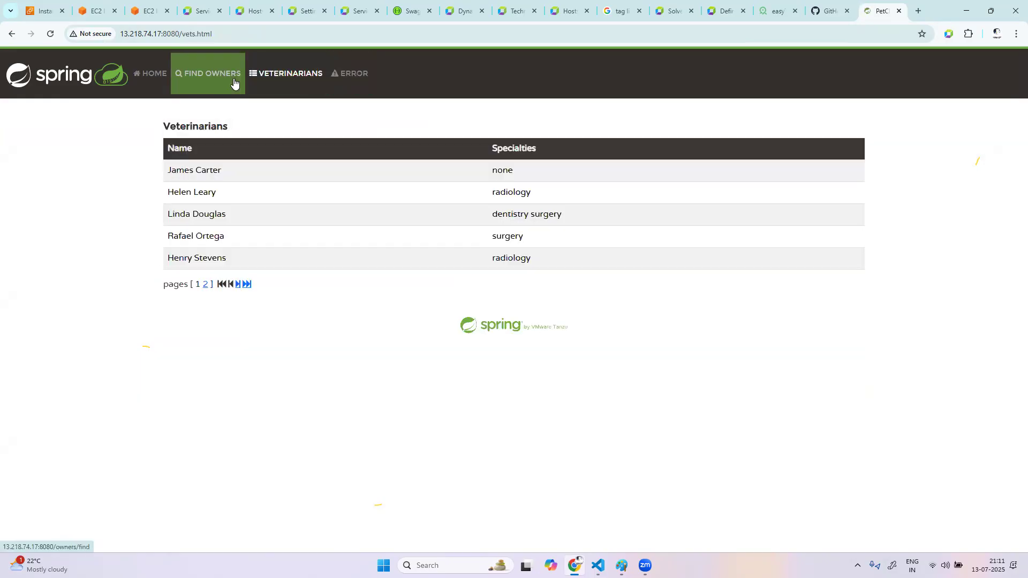
pyautogui.click(344, 85)
pyautogui.click(213, 85)
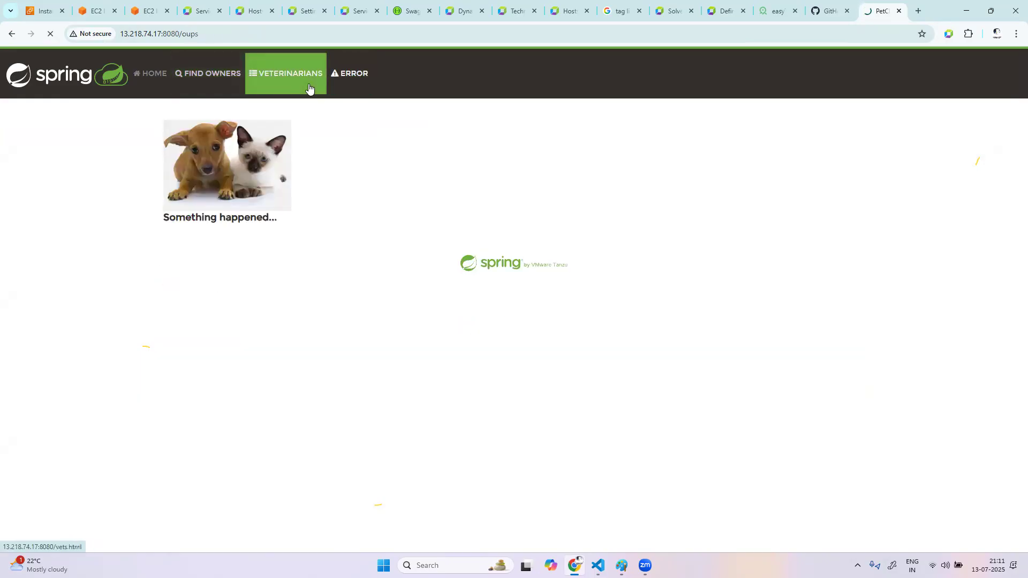
pyautogui.click(344, 85)
pyautogui.click(318, 80)
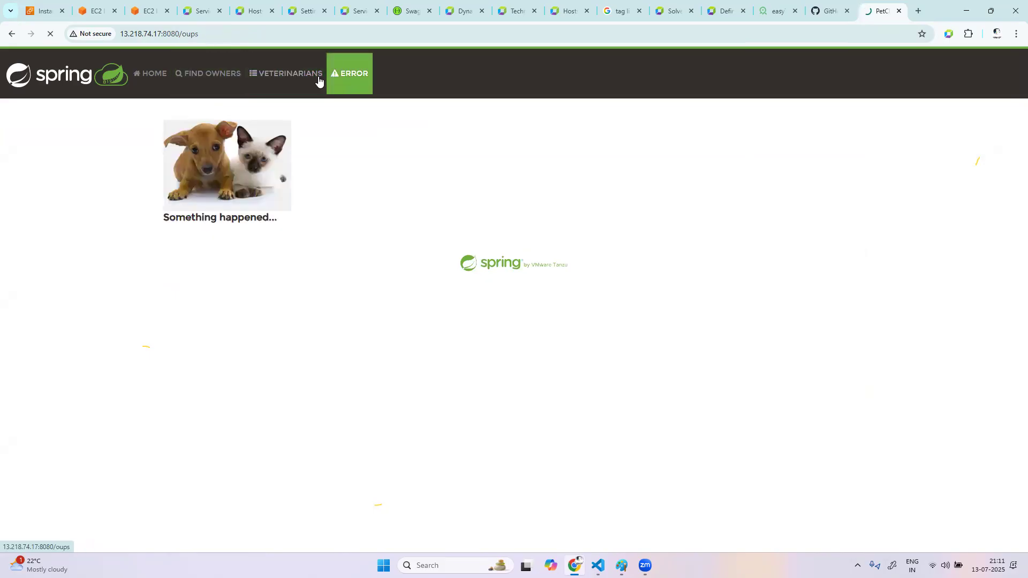
pyautogui.click(153, 81)
pyautogui.click(289, 81)
pyautogui.click(153, 80)
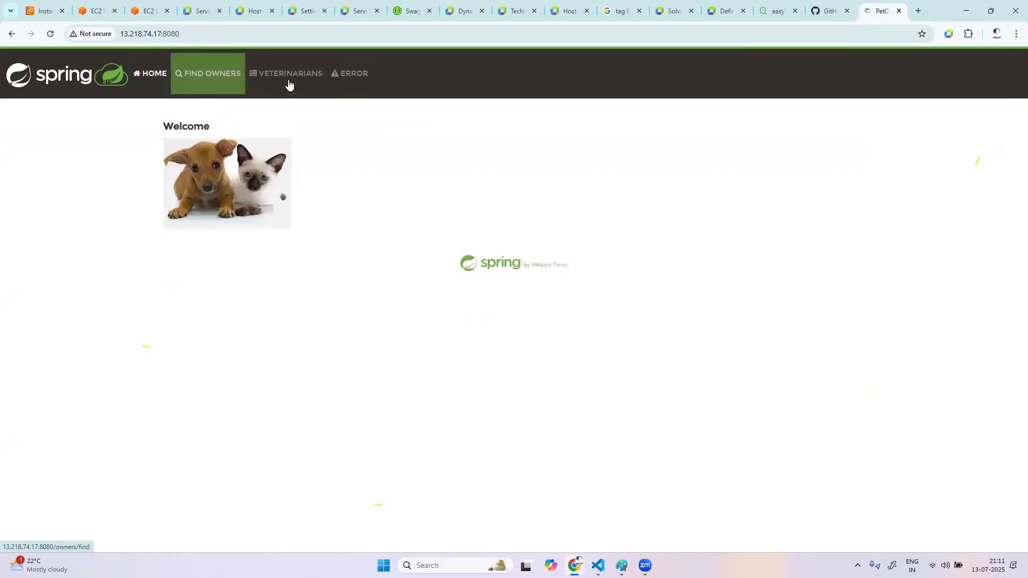
pyautogui.click(153, 81)
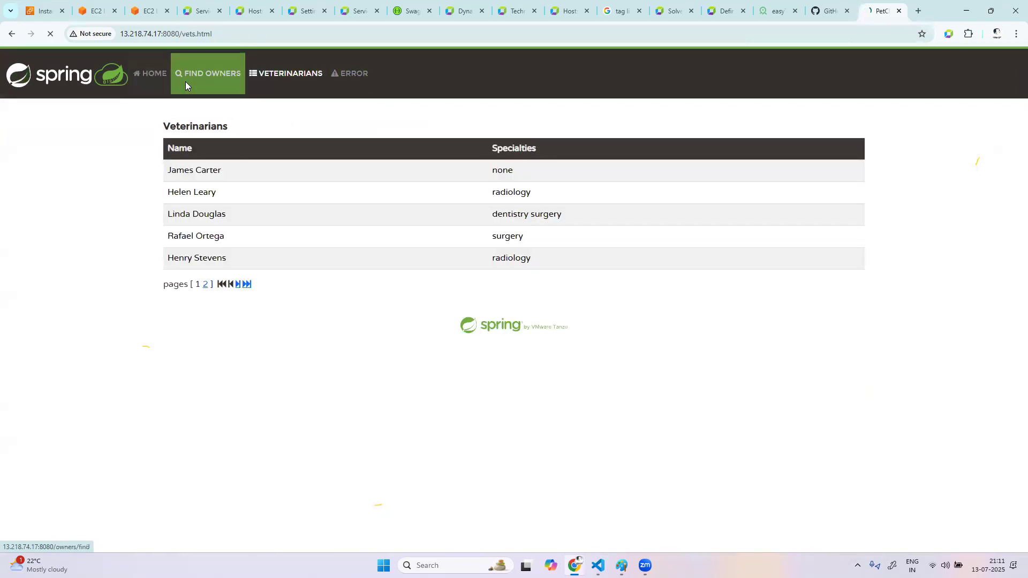
# Alternate between the Find Owners and Veterinarians pages of PetClinic to generate more traffic
pyautogui.click(236, 82)
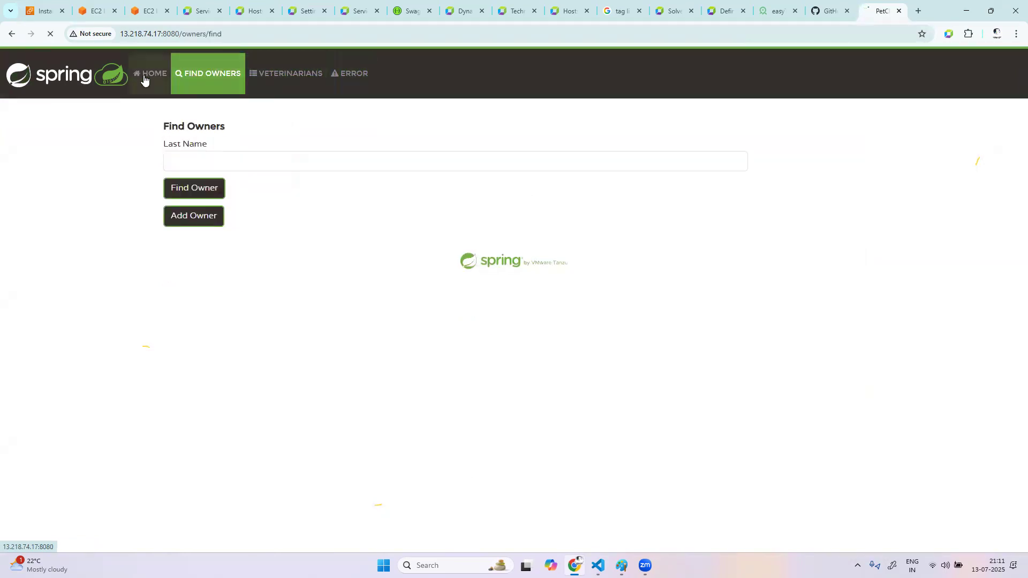
pyautogui.click(275, 82)
pyautogui.click(243, 79)
pyautogui.click(316, 74)
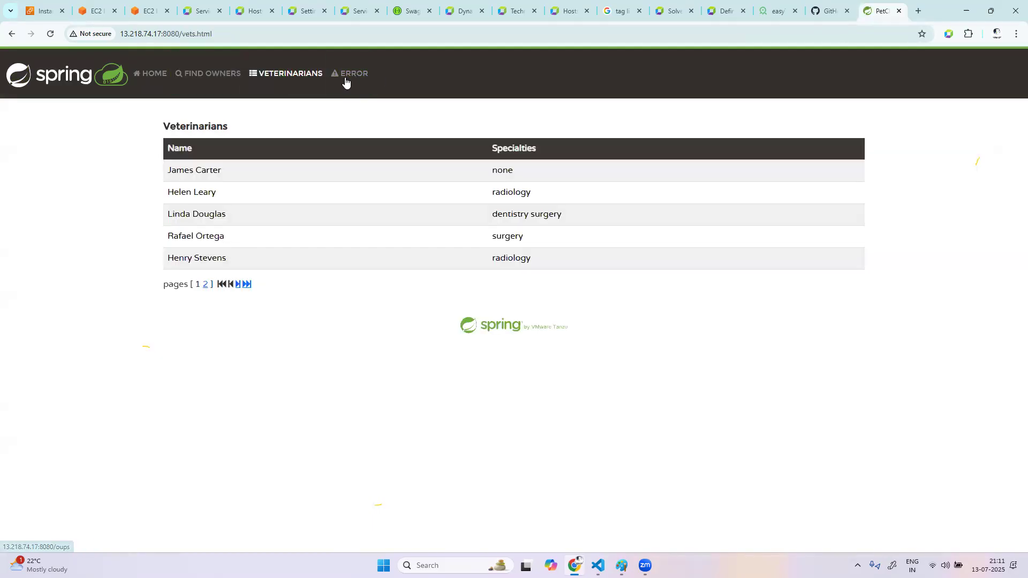
pyautogui.click(264, 85)
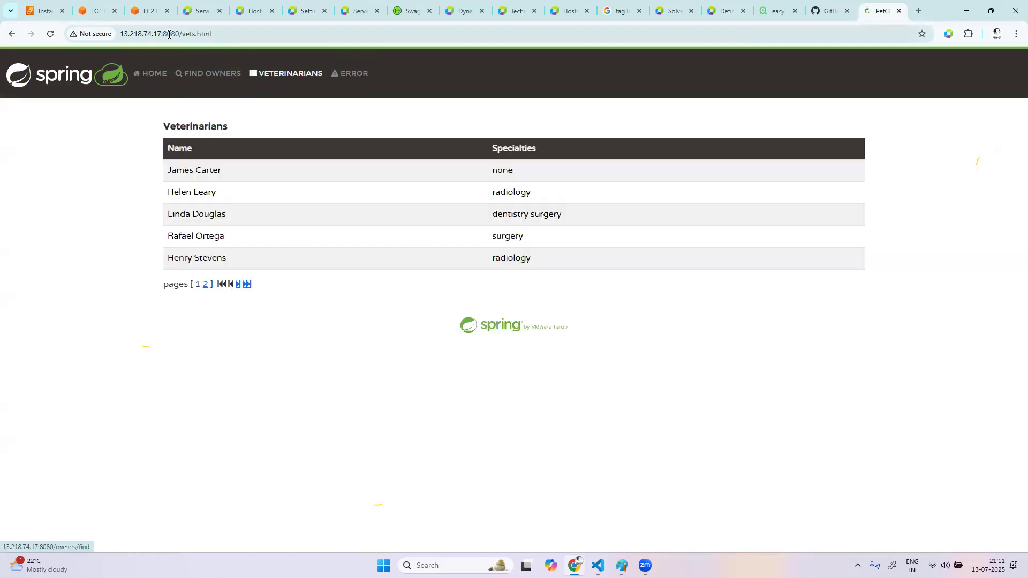
# Switch to the Dynatrace Services explorer, reload it until xyz service is listed, and open that service's properties
pyautogui.click(202, 11)
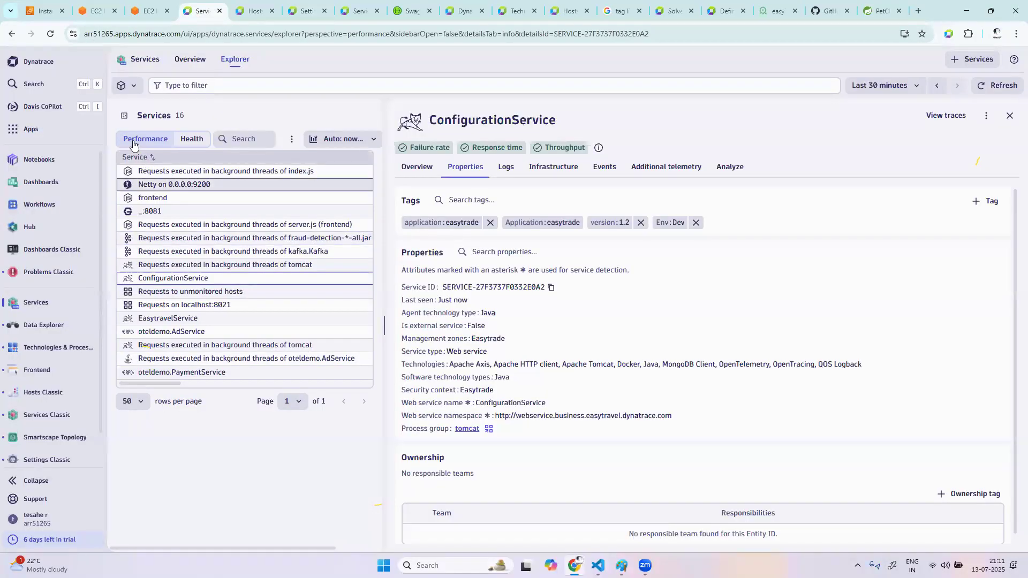
pyautogui.click(50, 33)
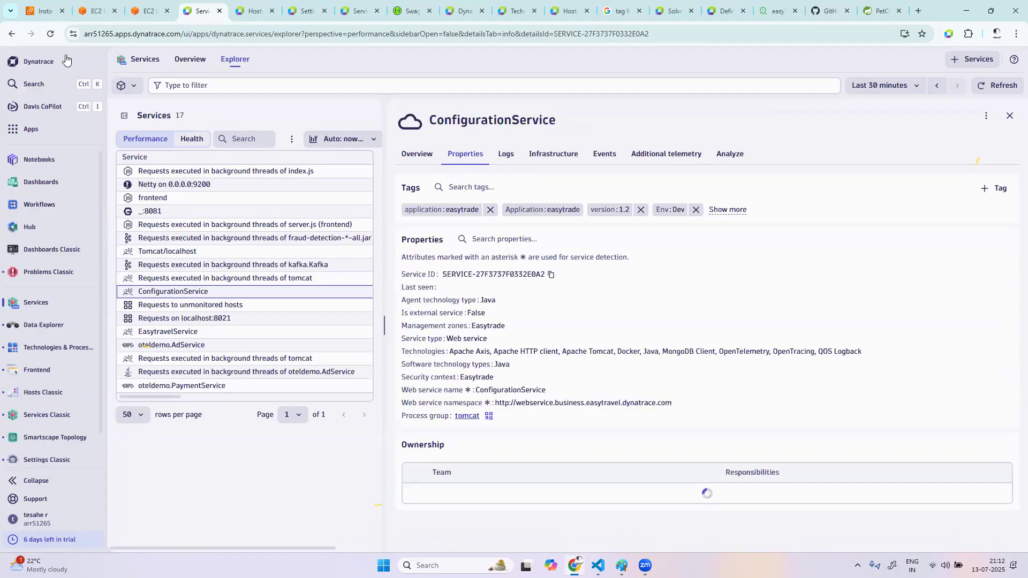
pyautogui.click(50, 34)
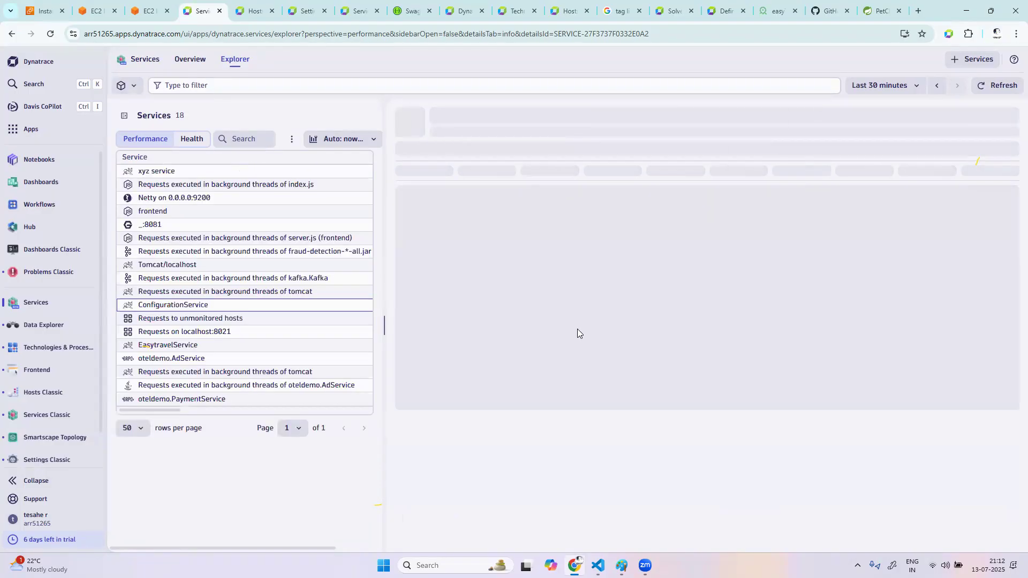
pyautogui.click(163, 172)
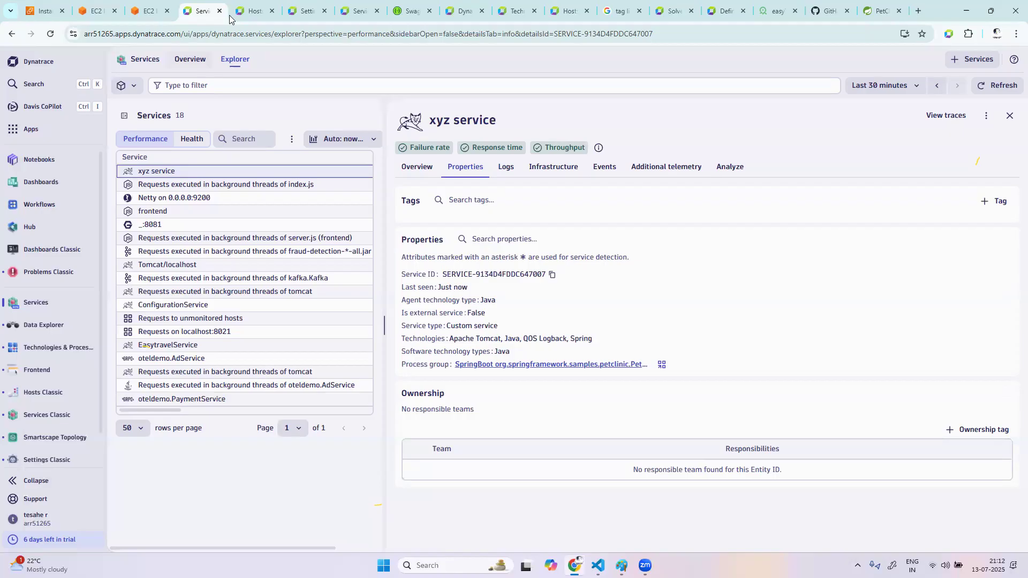
pyautogui.moveTo(293, 18)
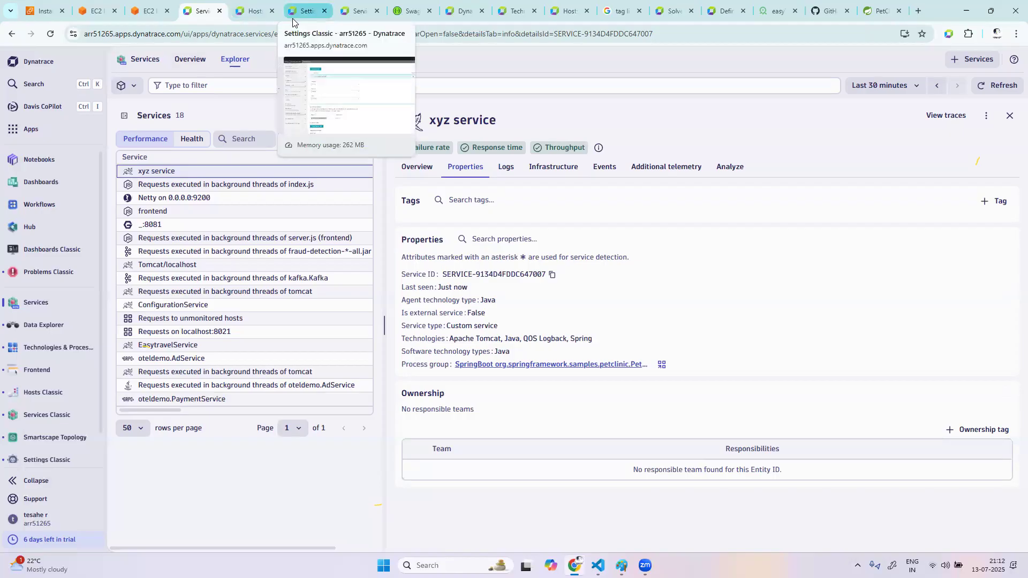